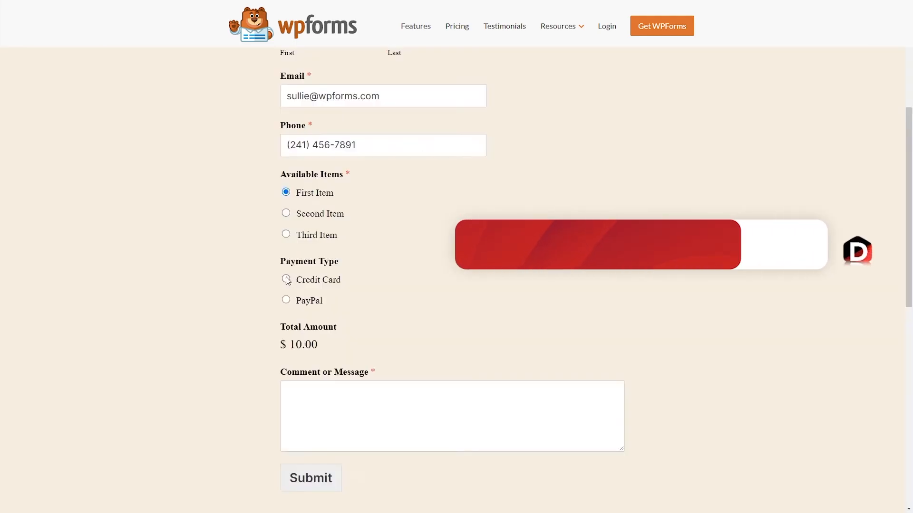
- Choose credit card as the payment method and enter the test card number
click(285, 279)
click(328, 347)
text(4242 4242 4242 42)
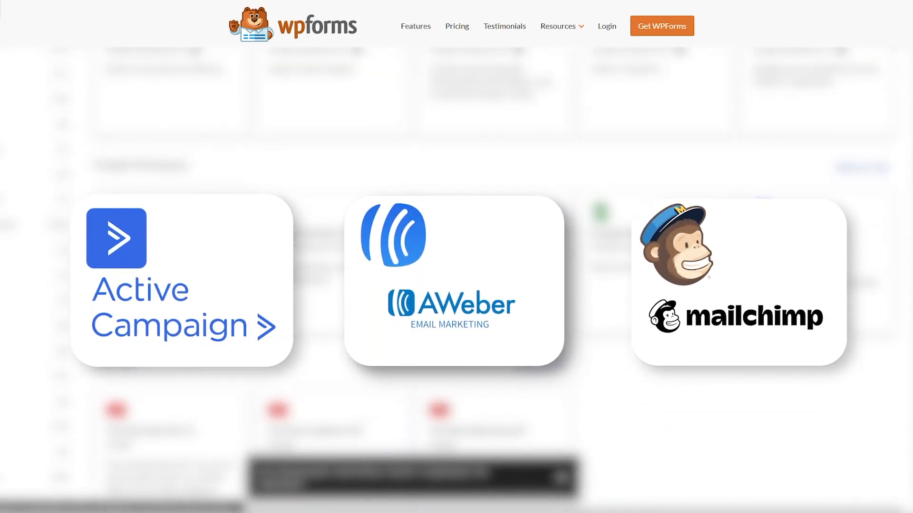
- Scroll the WPForms homepage and go to the Features & Addons page
scroll(504, 285, down, 20)
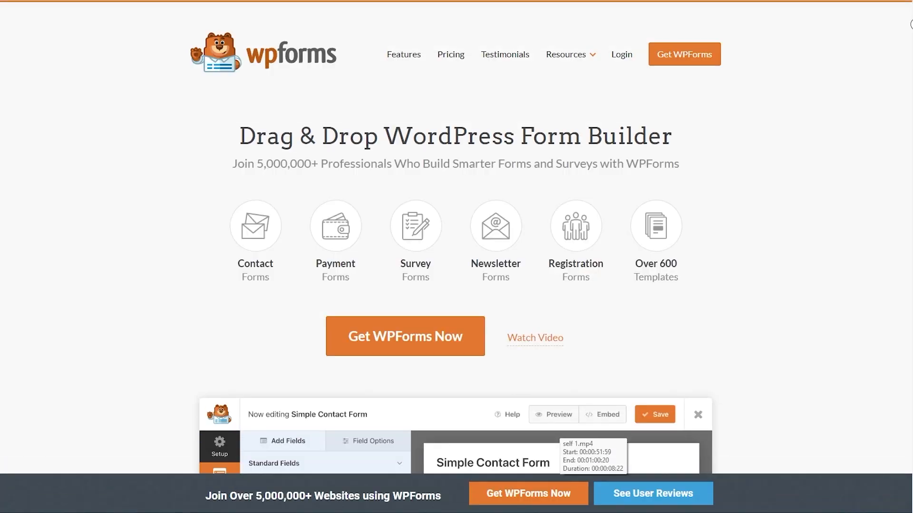
scroll(456, 238, down, 6)
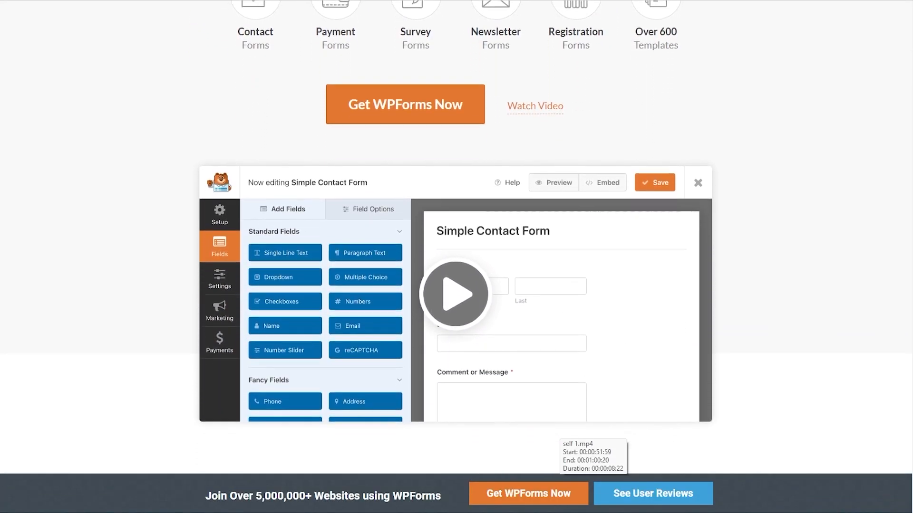
scroll(457, 238, down, 5)
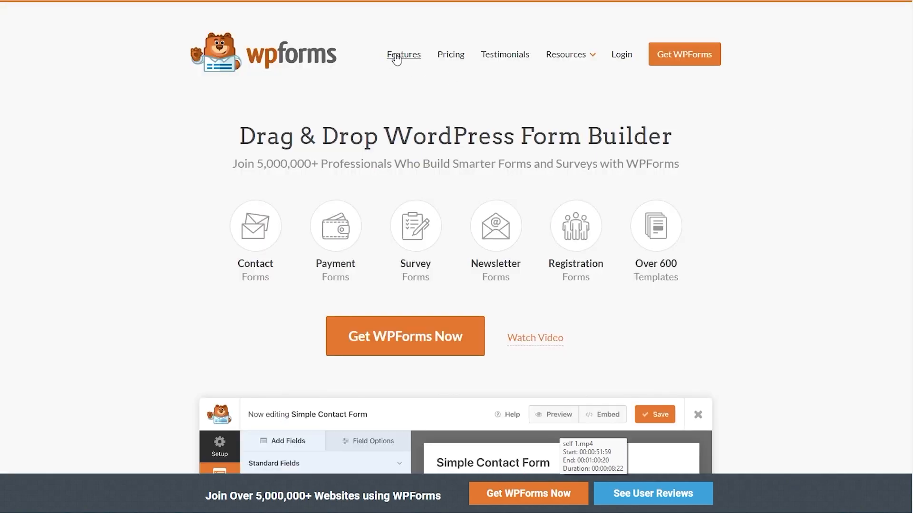
click(395, 55)
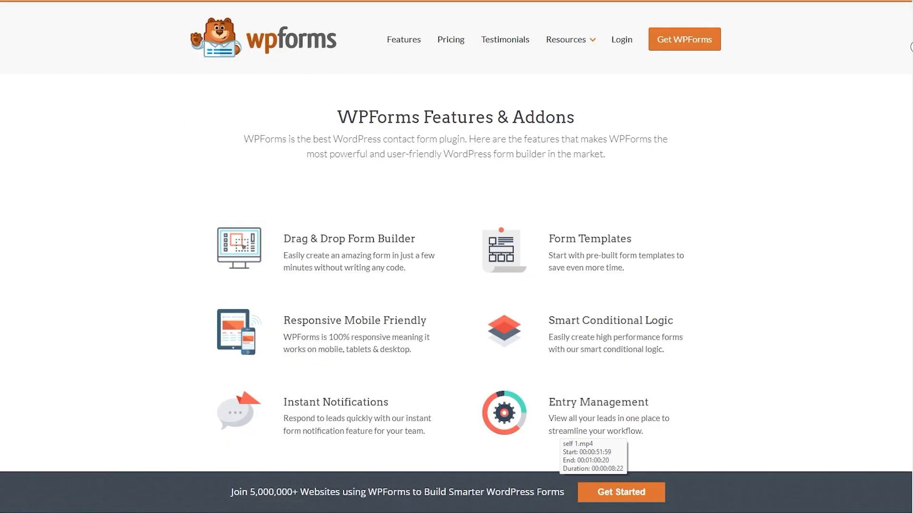
- In CAPTCHA settings, switch the places provider to Mapbox Search API and back to Google Places API
scroll(911, 46, down, 2)
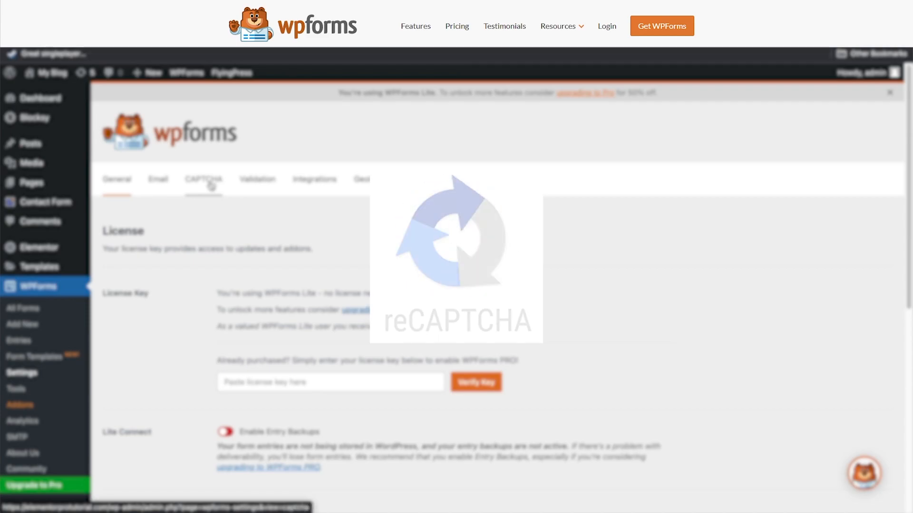
click(211, 185)
scroll(247, 204, down, 2)
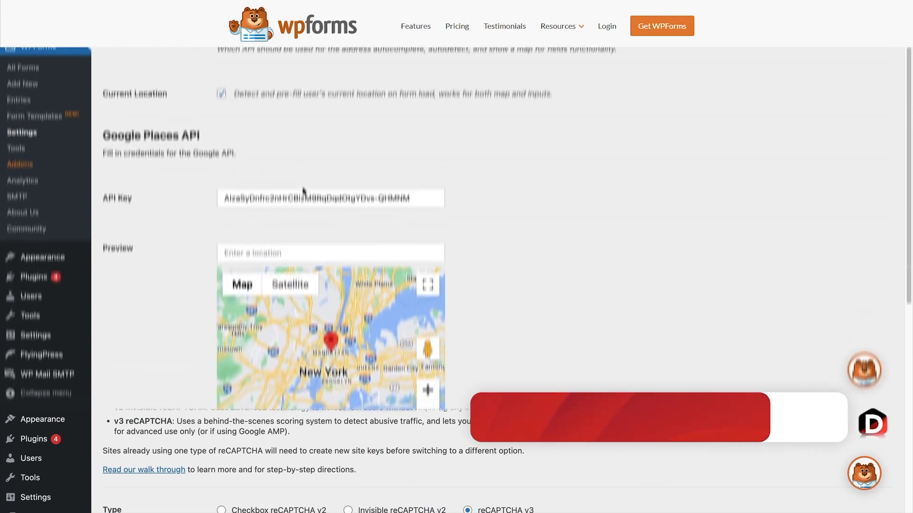
scroll(301, 291, up, 4)
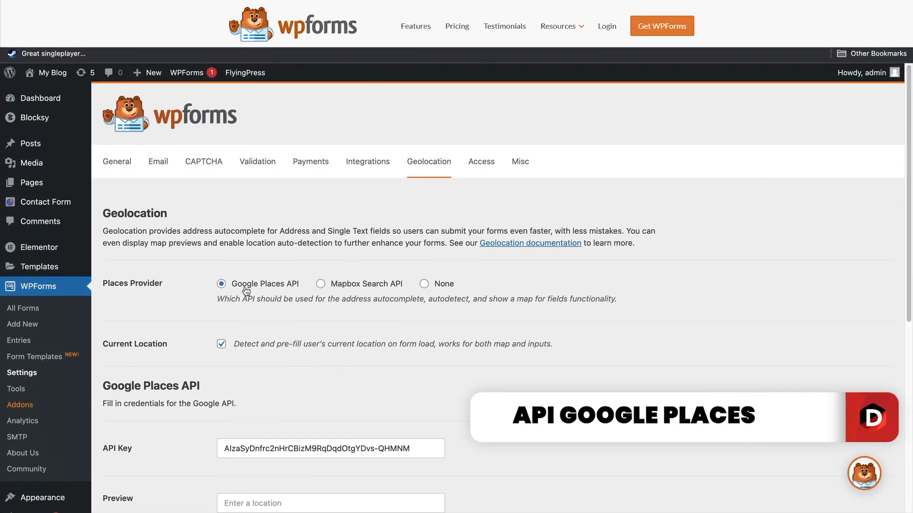
click(328, 289)
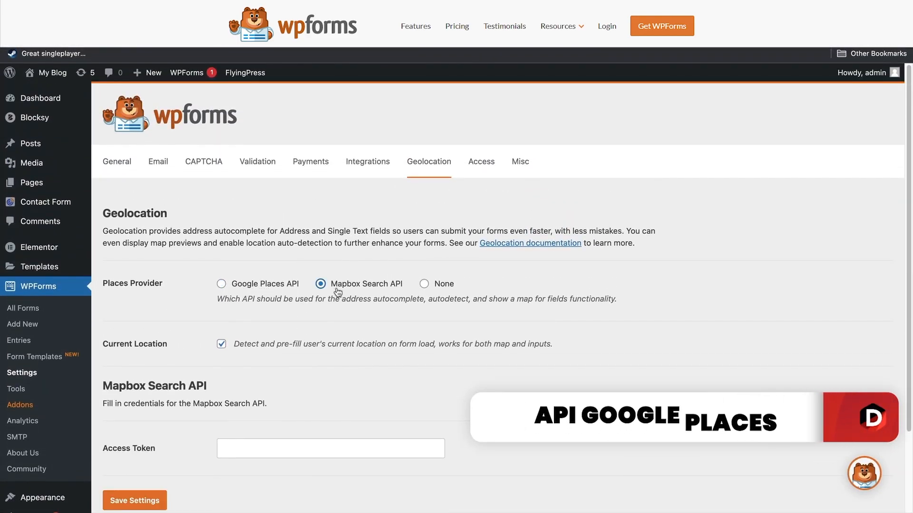
click(275, 289)
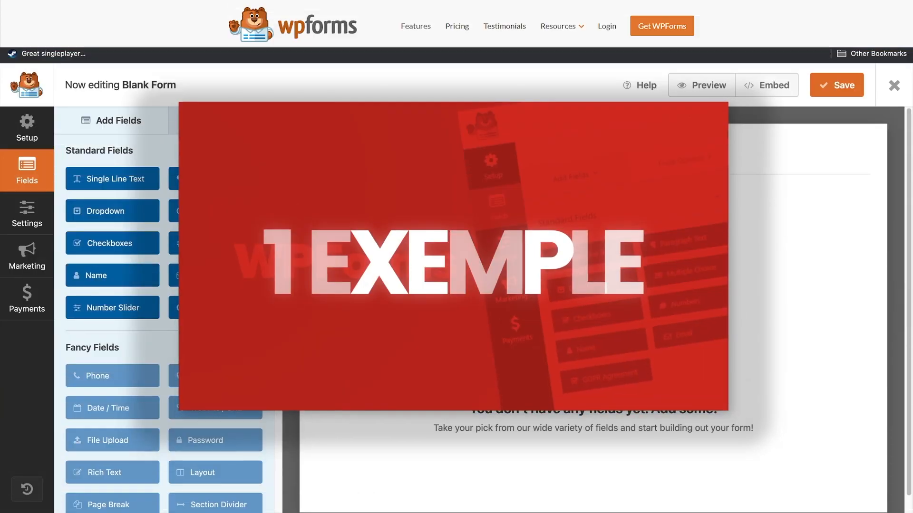
- Add a Name field, map the Constant Contact list's Email to the form's Email, and enter a last name
drag(113, 276, 364, 210)
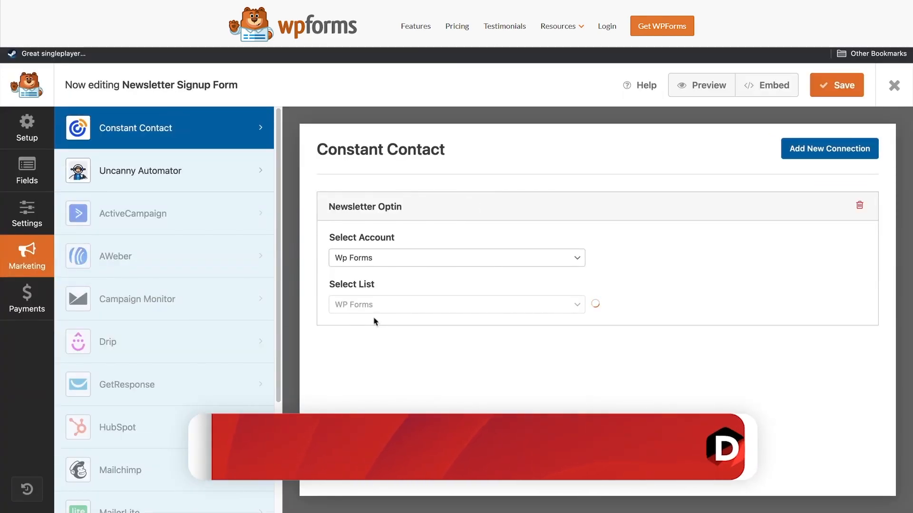
scroll(376, 316, down, 2)
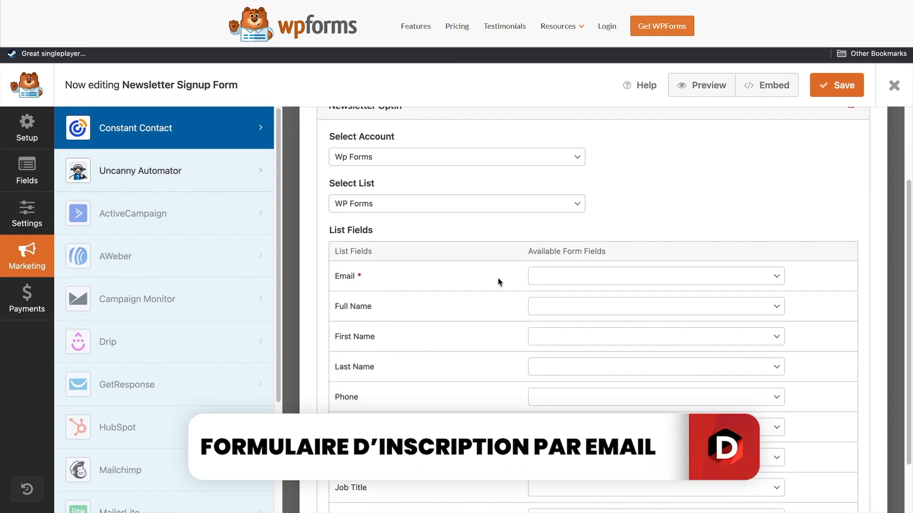
click(577, 281)
click(577, 297)
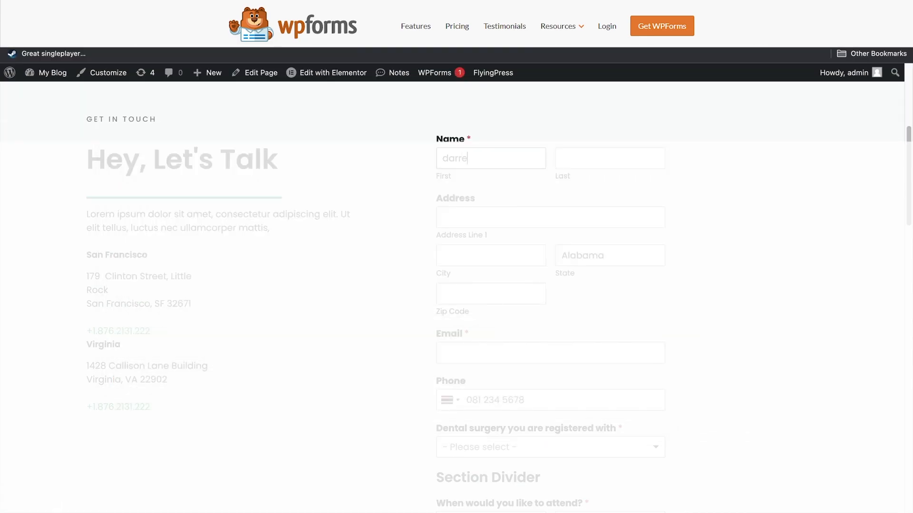
text(l)
key(Tab)
text(wilson)
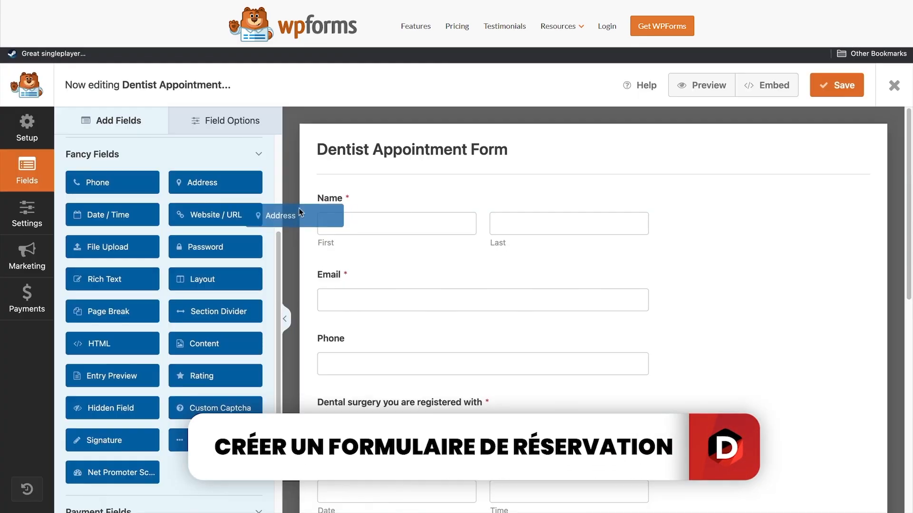
- Place an Address field below Name and edit the Buy me a coffee field's image
drag(307, 212, 363, 275)
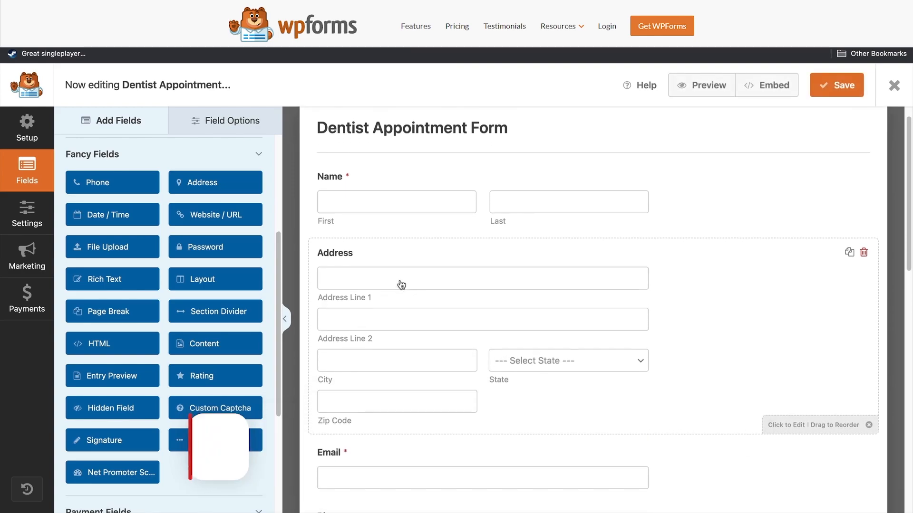
scroll(402, 285, down, 2)
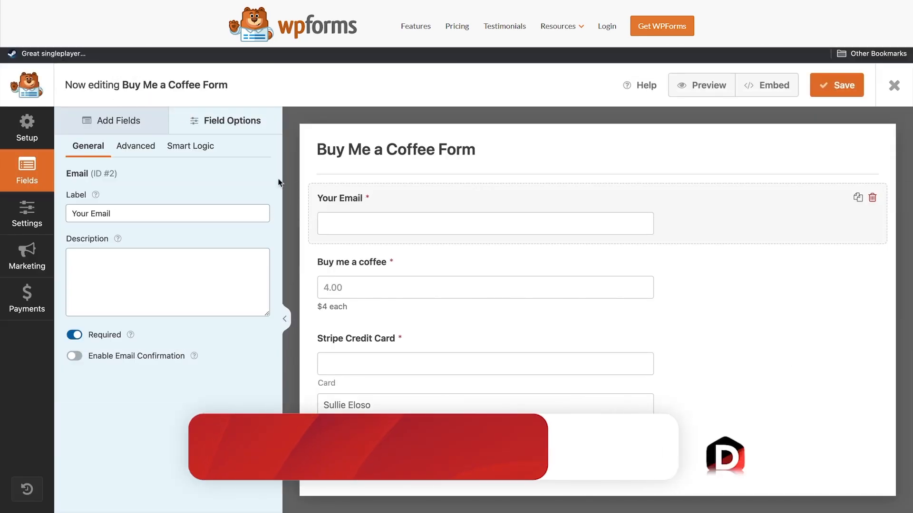
click(392, 262)
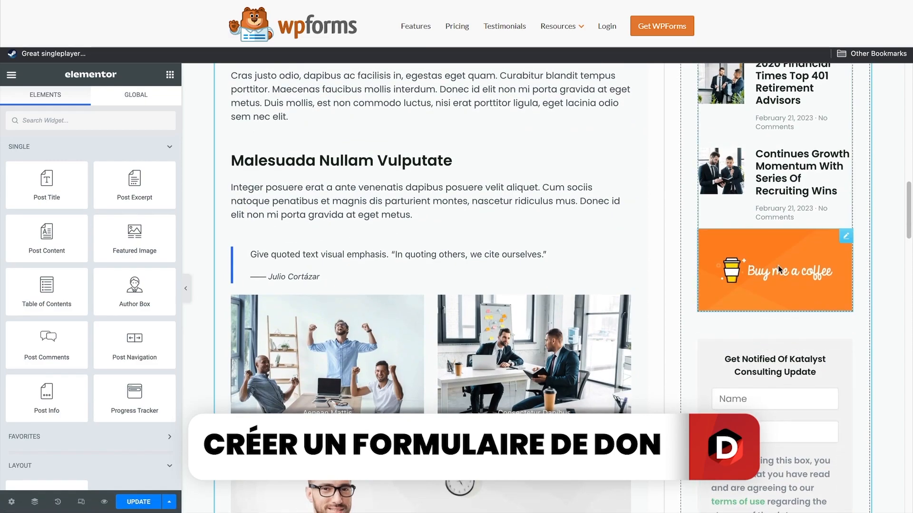
click(736, 271)
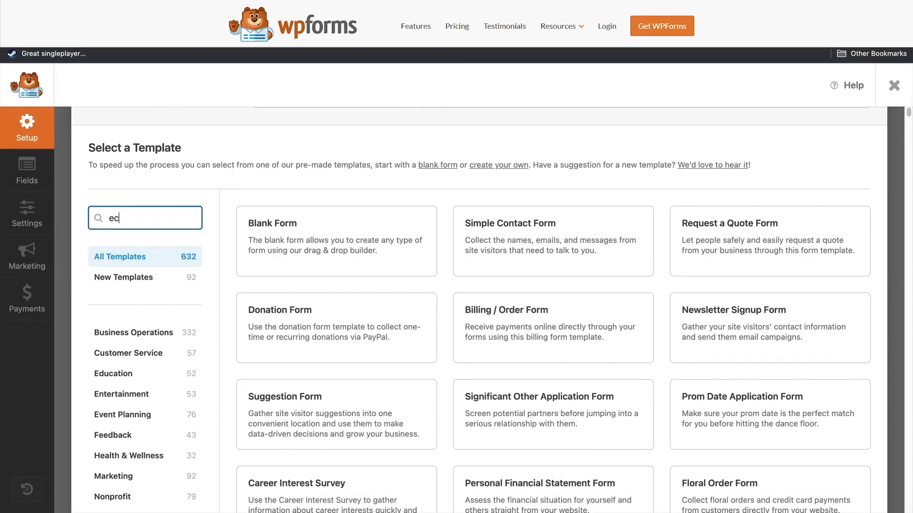
- Search the templates for 'ecommerce' and browse the results
text(omm)
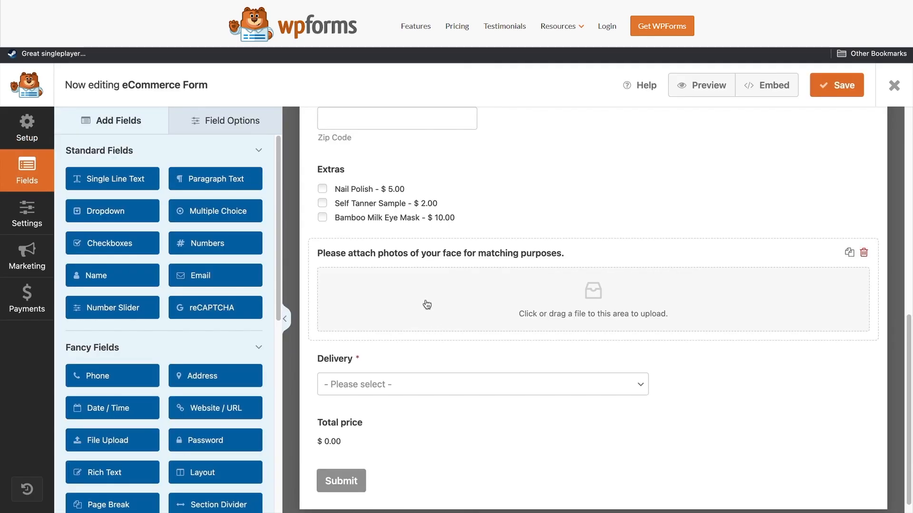
scroll(427, 302, up, 2)
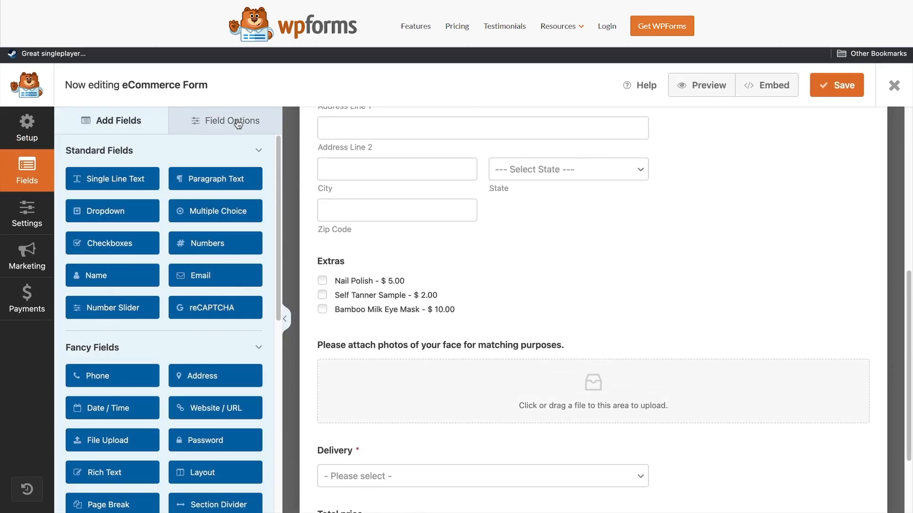
scroll(190, 296, down, 8)
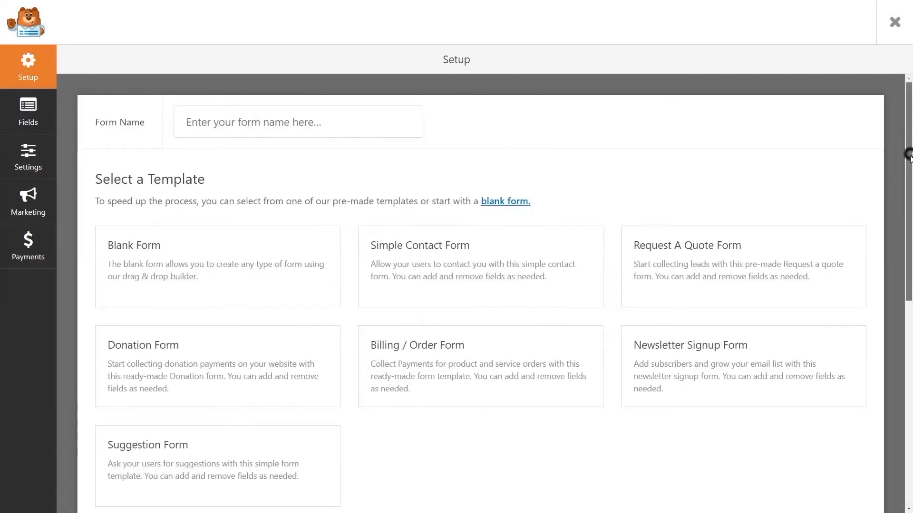
scroll(909, 156, down, 9)
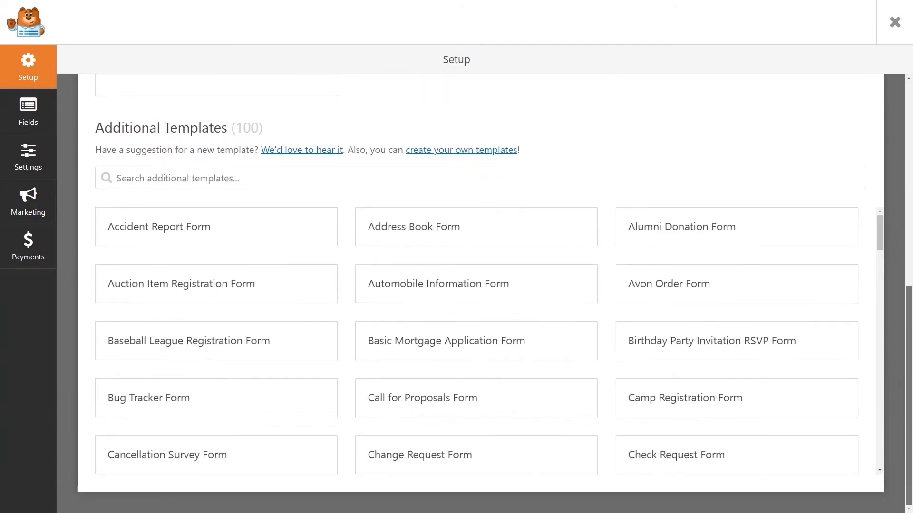
scroll(480, 295, up, 9)
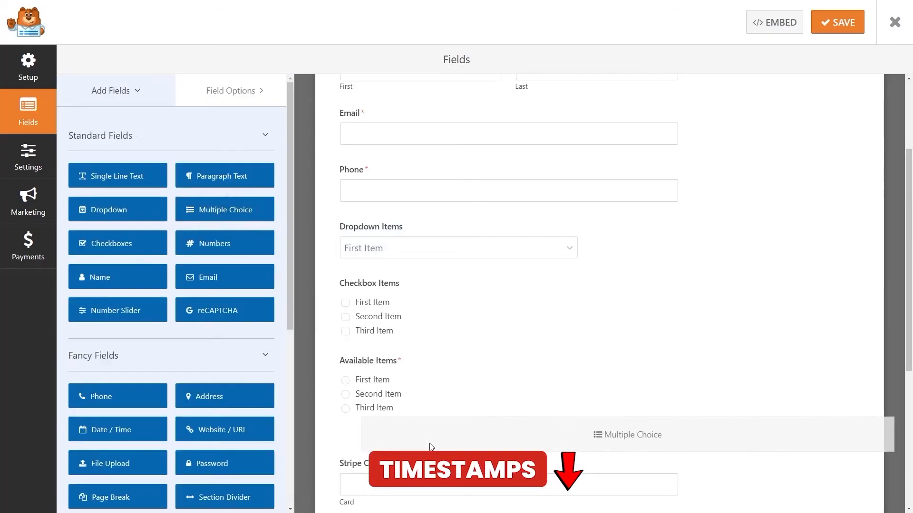
- Add a Multiple Choice field at the bottom of the order form and select its label
drag(428, 444, 428, 447)
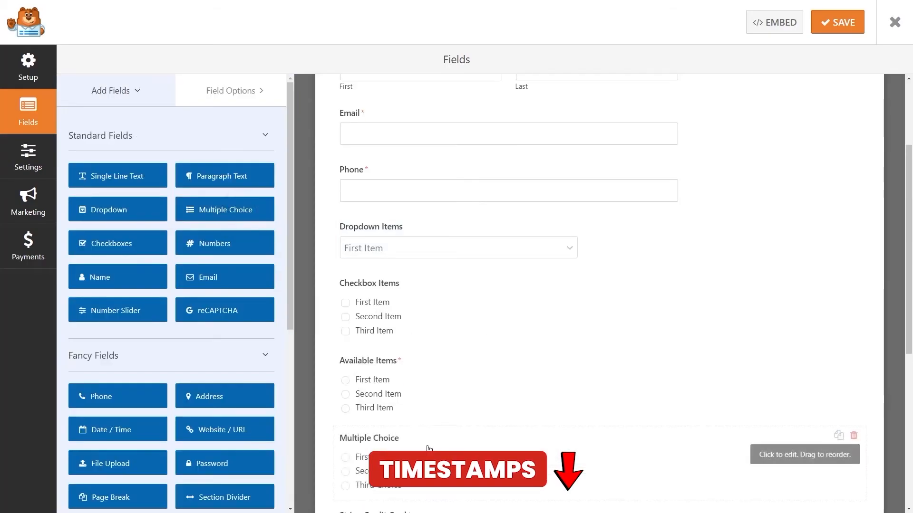
click(428, 441)
drag(77, 186, 74, 186)
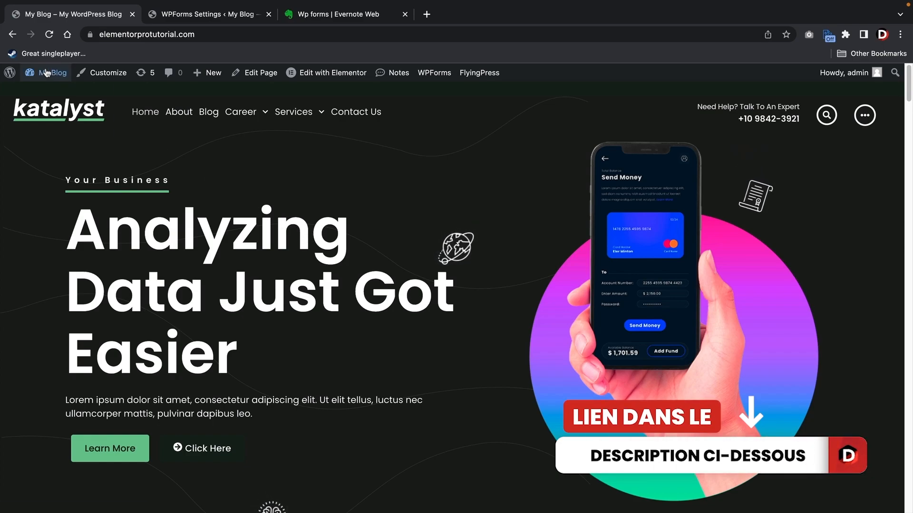
- Go to the admin Dashboard from My Blog, then on to WPForms All Forms
mouse_move(45, 73)
click(52, 95)
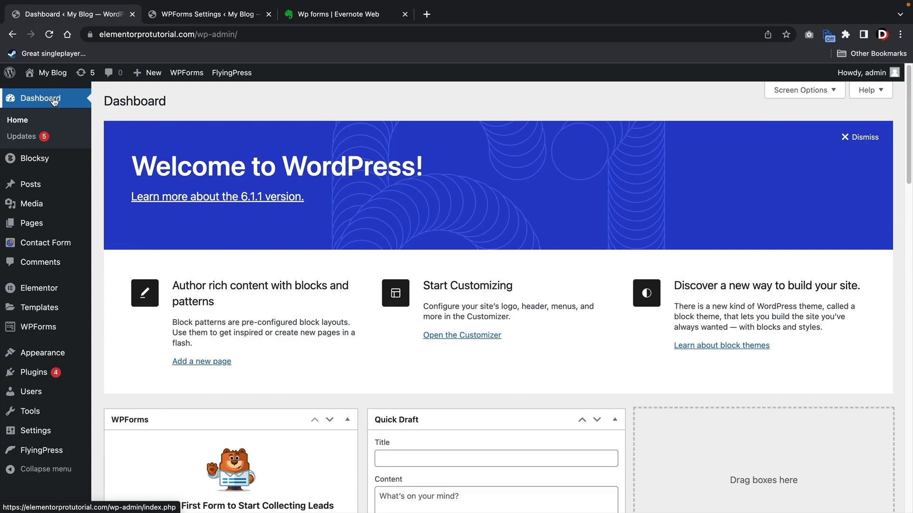
mouse_move(41, 372)
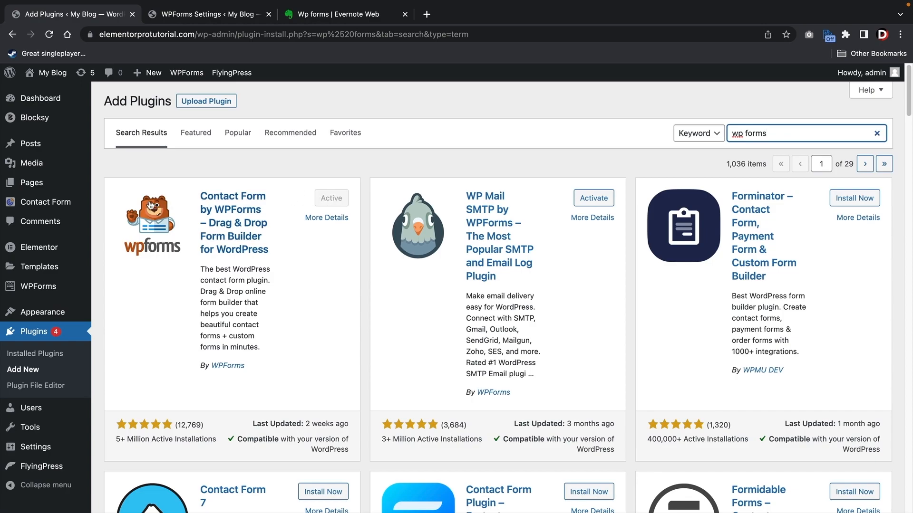
mouse_move(43, 291)
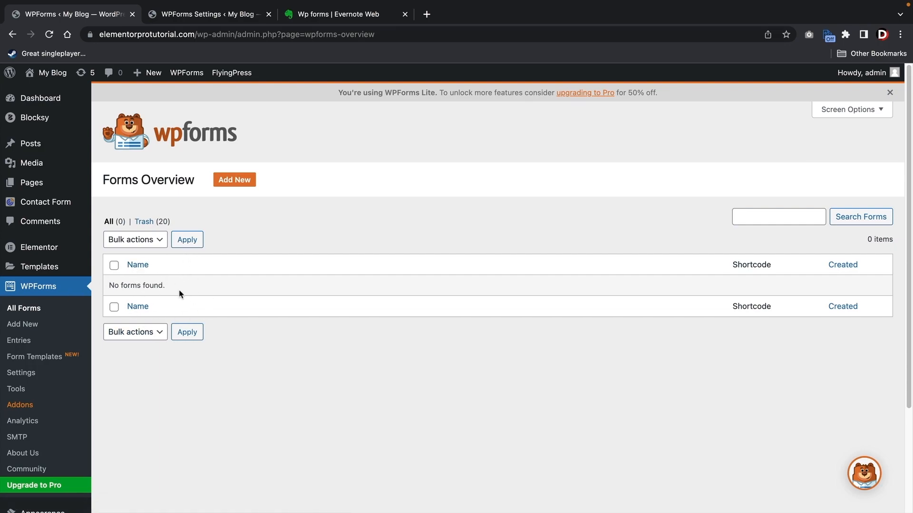
- Start a new form and browse the 632 pre-made templates, returning to the top
click(246, 184)
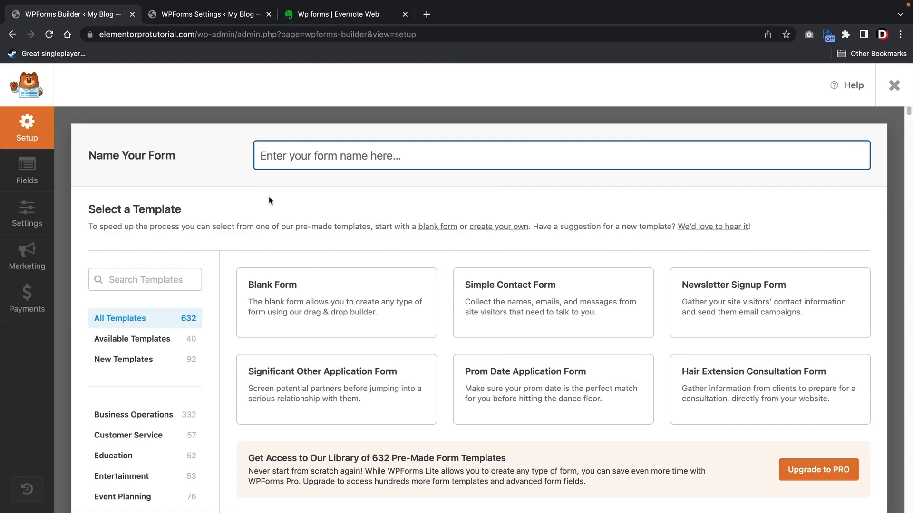
scroll(273, 204, down, 3)
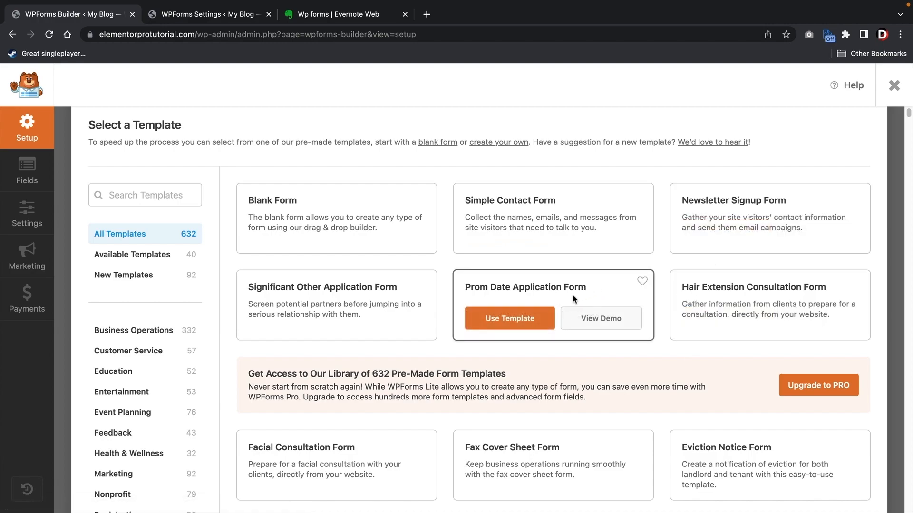
scroll(400, 276, down, 5)
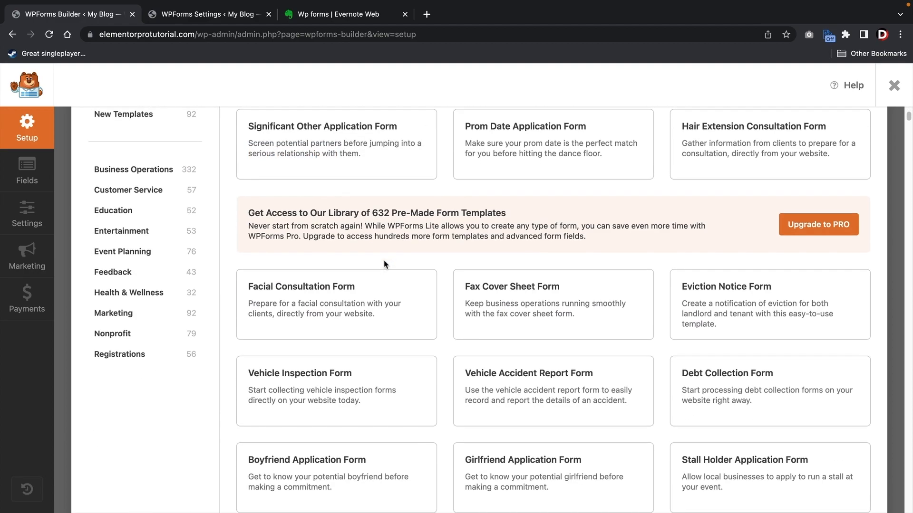
scroll(471, 304, down, 8)
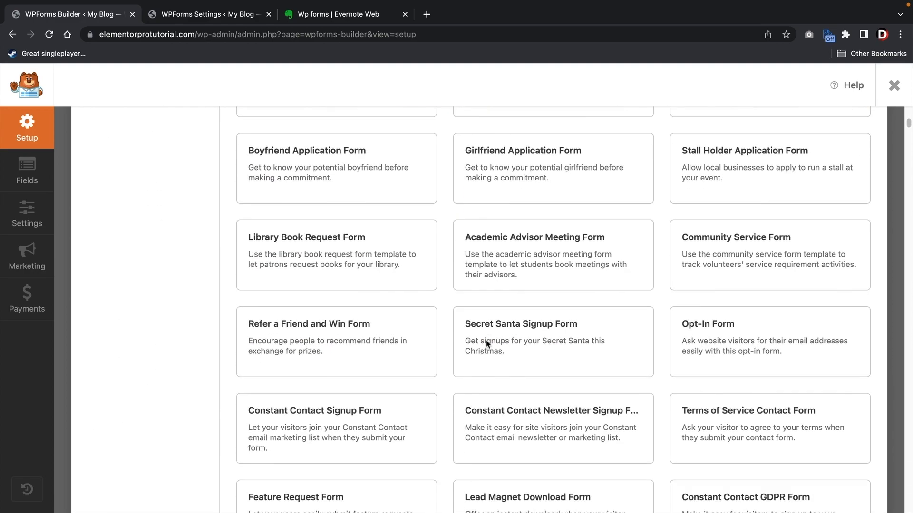
scroll(423, 340, down, 4)
scroll(435, 341, up, 7)
scroll(438, 342, up, 10)
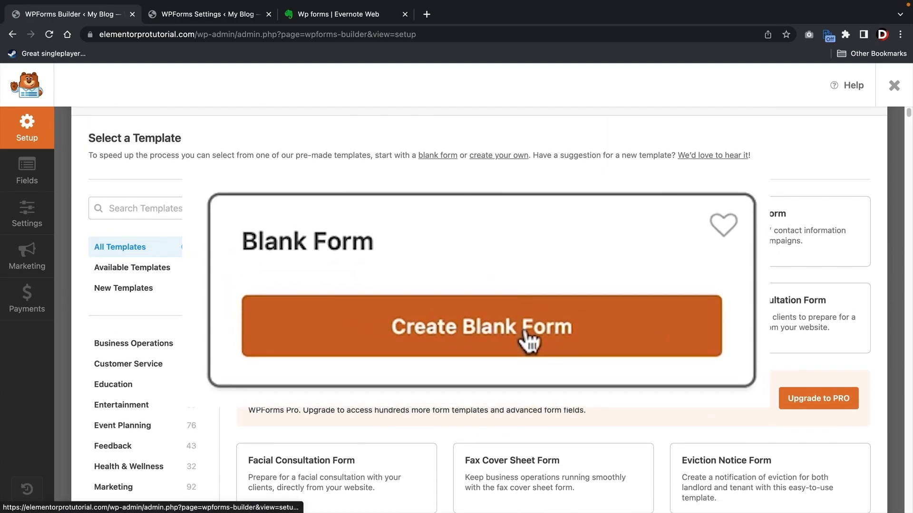
- Create a Blank Form and drag a Name field with First and Last inputs onto it
click(355, 247)
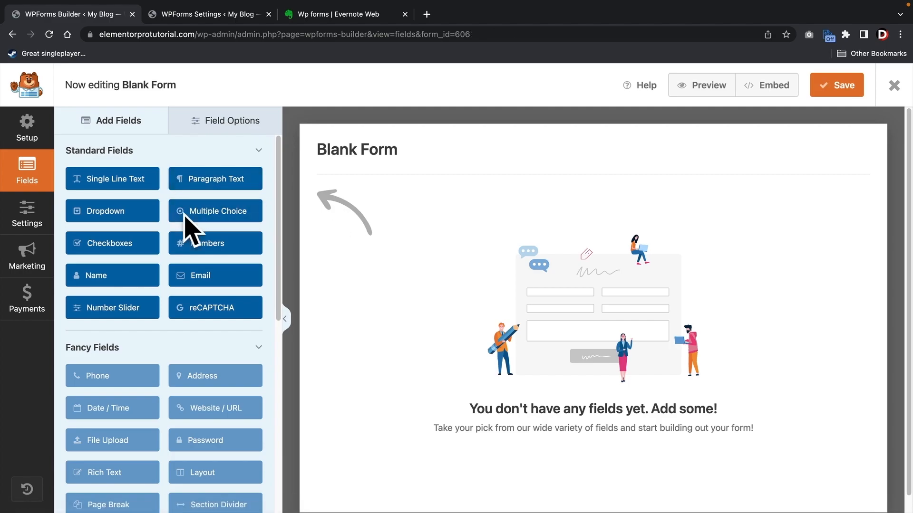
scroll(206, 231, down, 2)
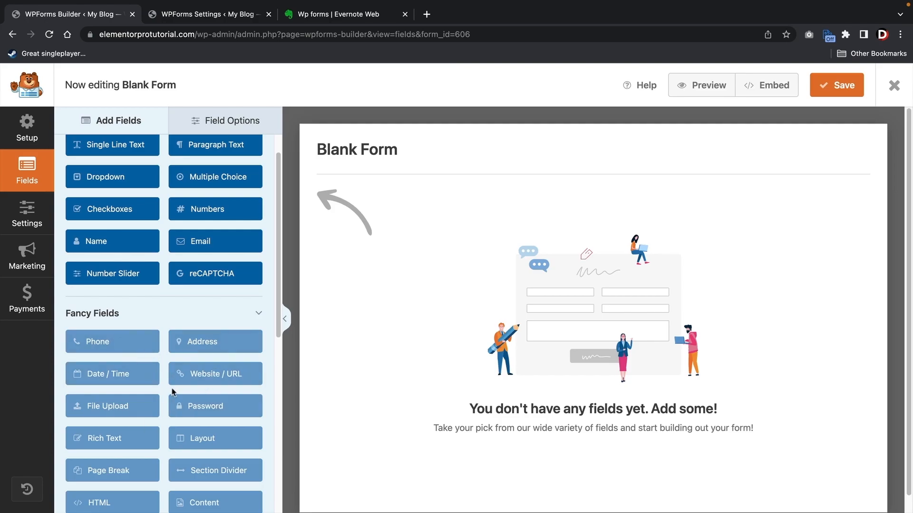
scroll(199, 380, up, 2)
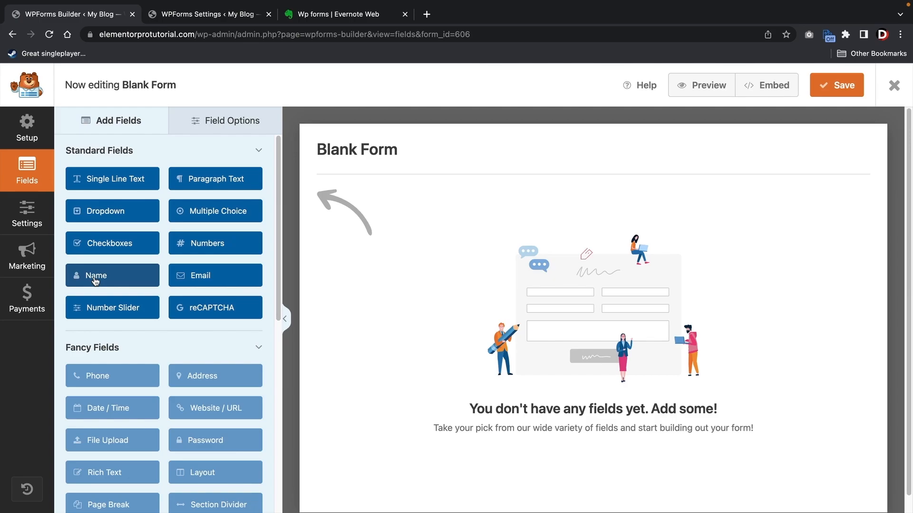
drag(96, 280, 365, 211)
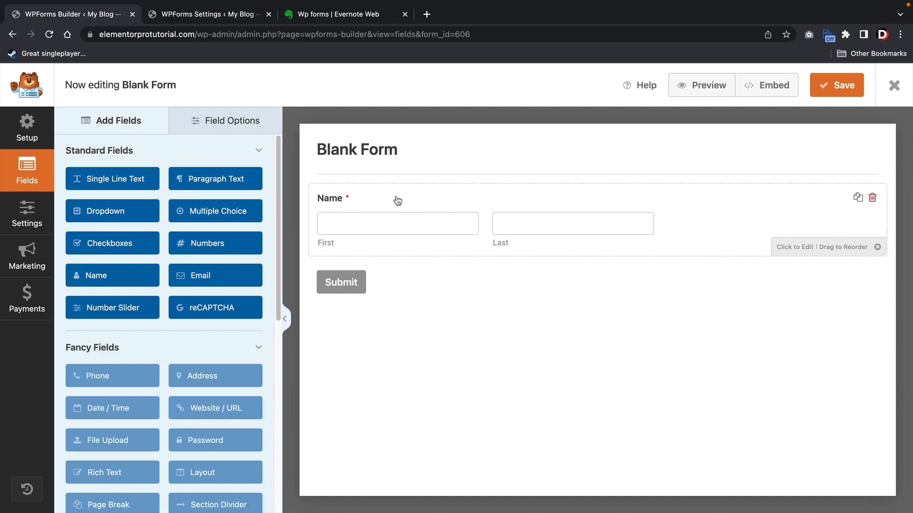
- Review the Name field's Advanced and Smart Logic options, dismiss the PRO notice, and return to General
click(375, 205)
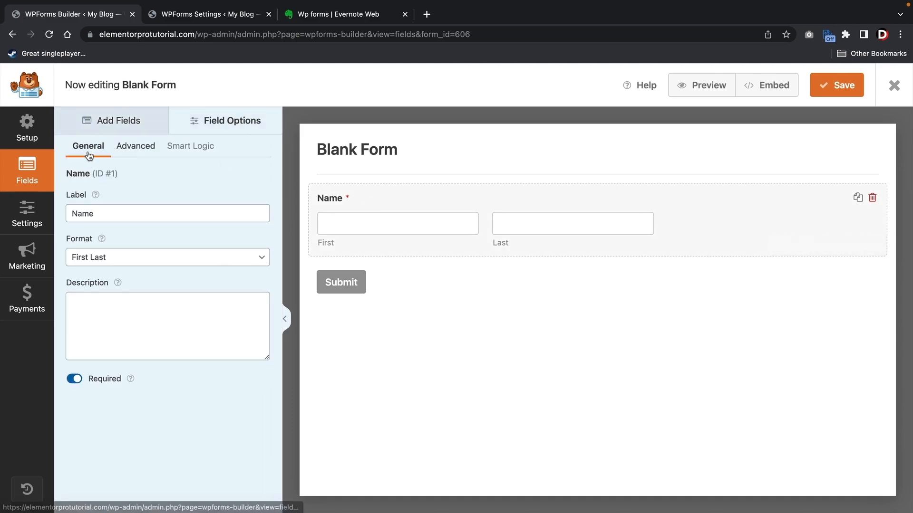
click(142, 151)
click(194, 151)
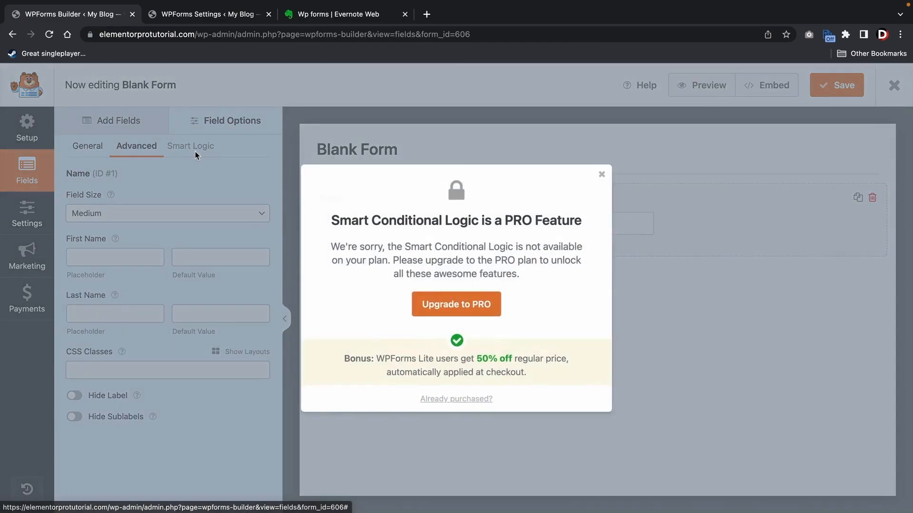
click(603, 174)
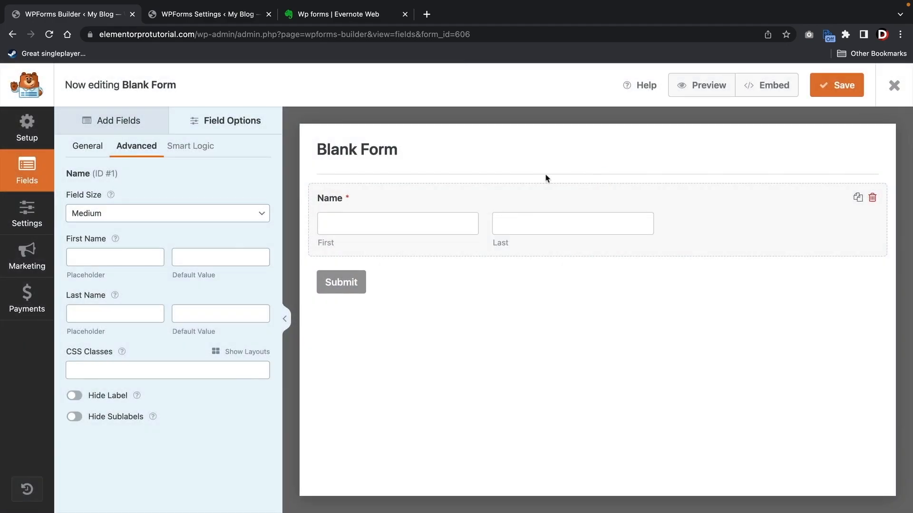
click(95, 149)
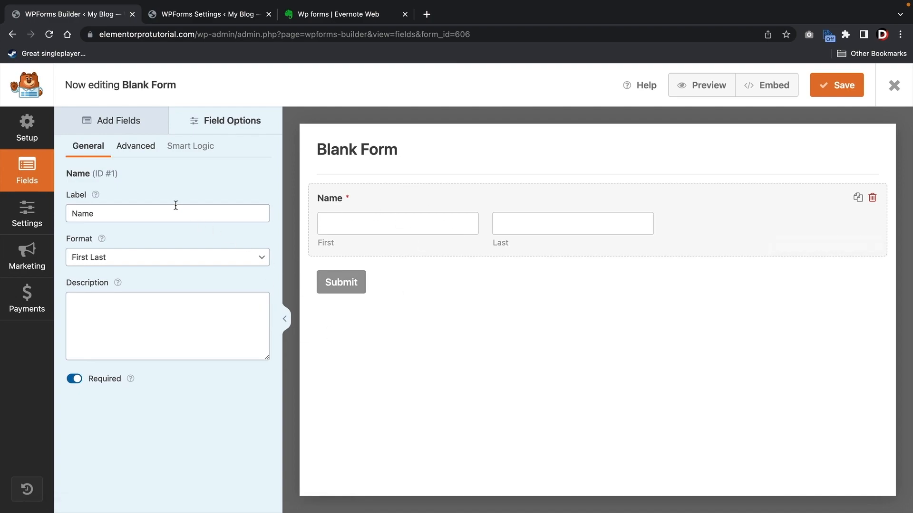
drag(119, 213, 77, 214)
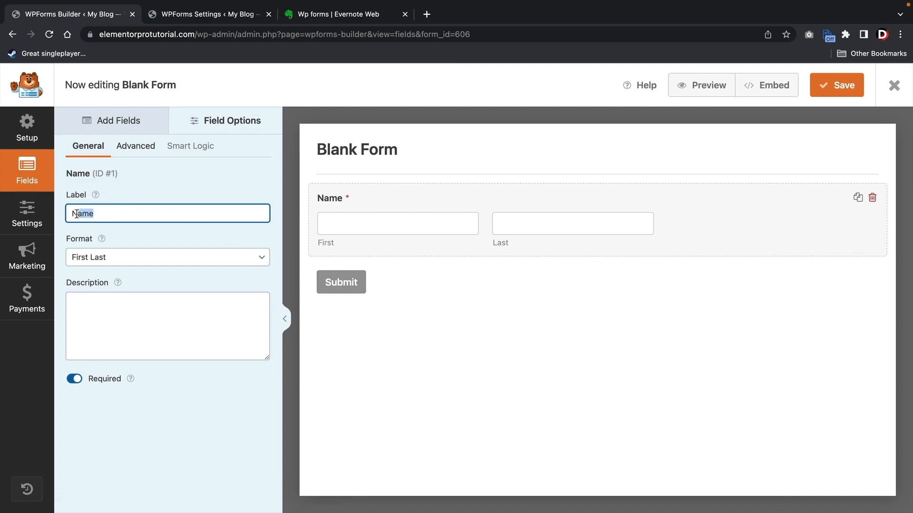
click(126, 306)
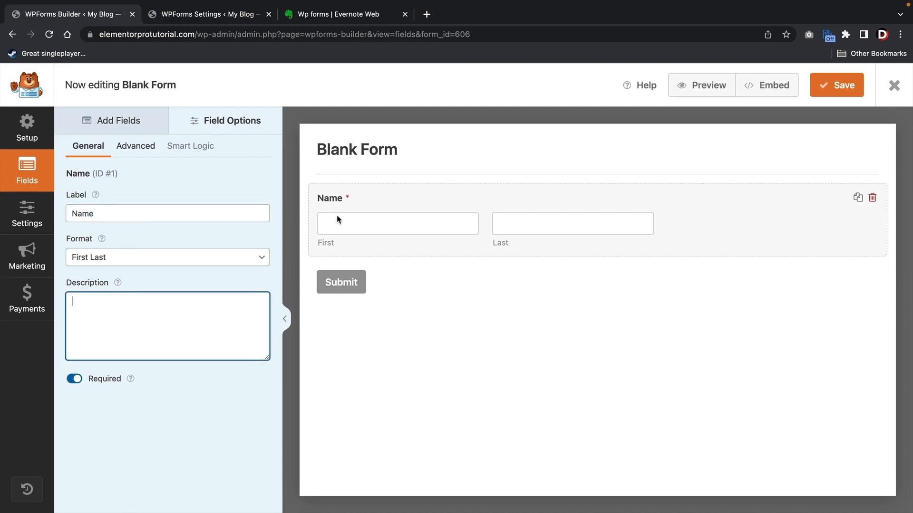
- Relabel the Name field 'Your Name'
click(190, 210)
key(BackSpace)
key(BackSpace)
key(BackSpace)
key(BackSpace)
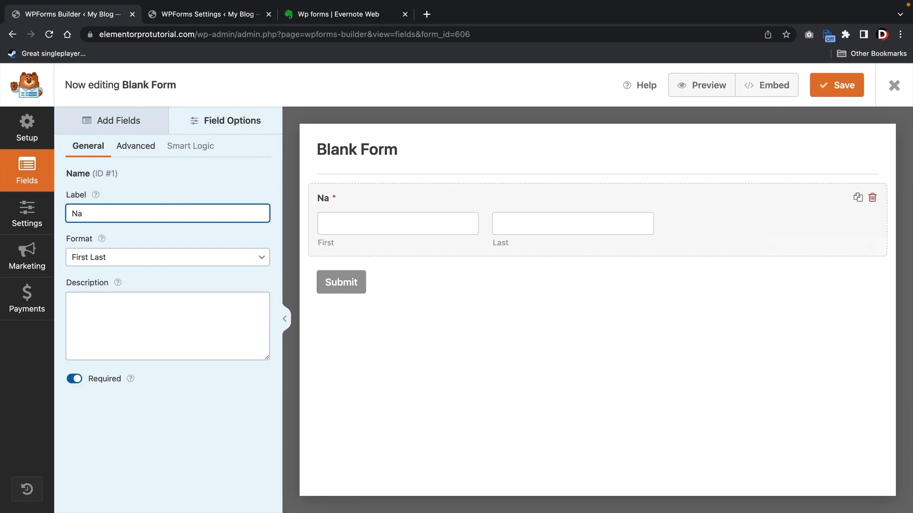
text(Your Name)
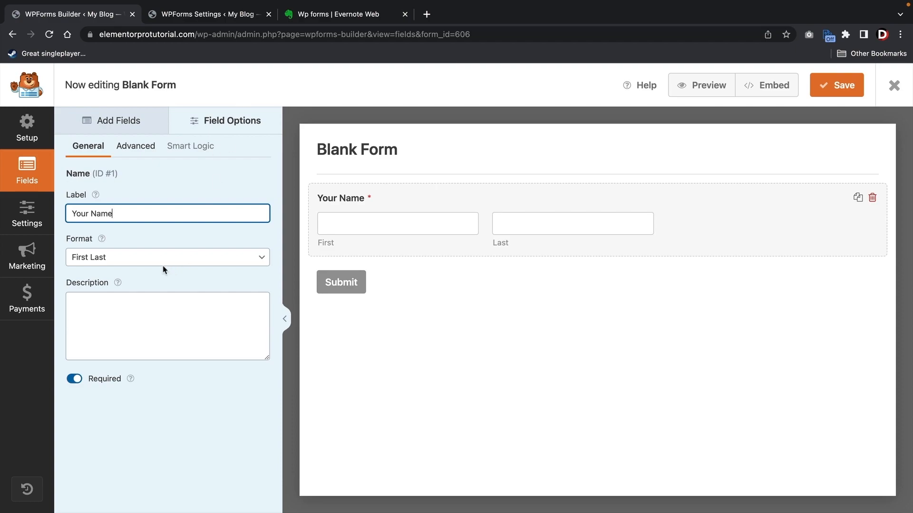
- Keep the First Last format and add the description 'Note: We only want your first and last name'
click(102, 258)
click(102, 245)
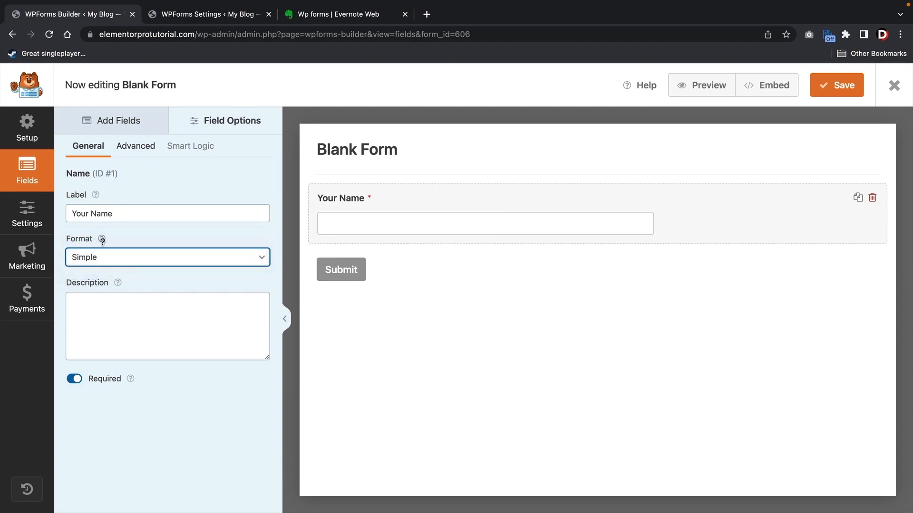
click(102, 258)
click(106, 270)
click(106, 260)
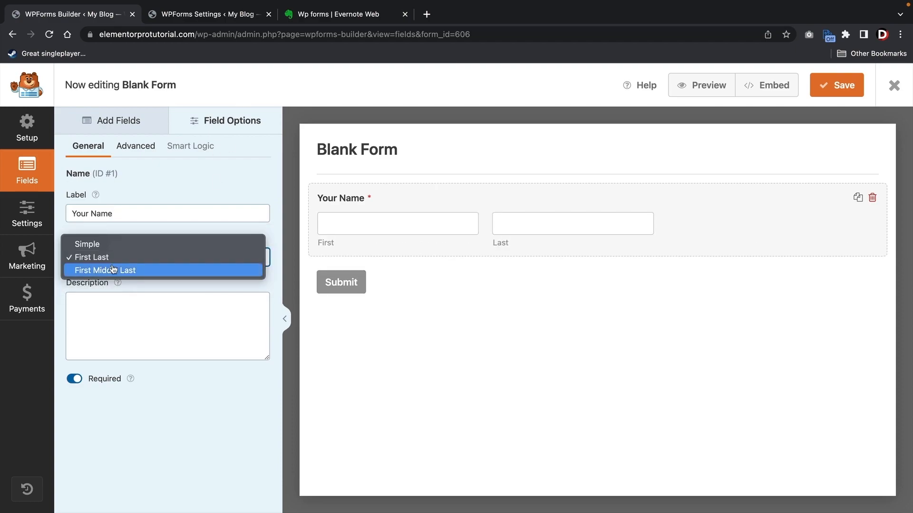
click(113, 270)
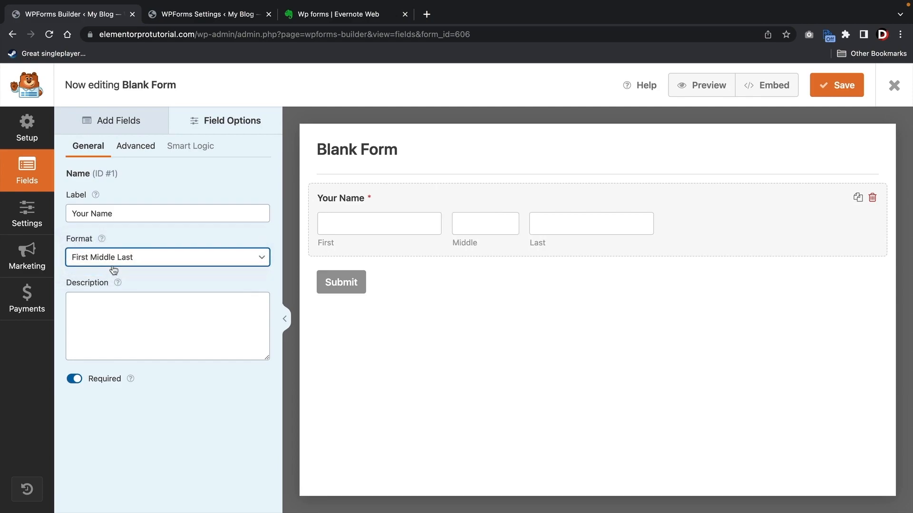
click(118, 261)
click(126, 245)
click(128, 308)
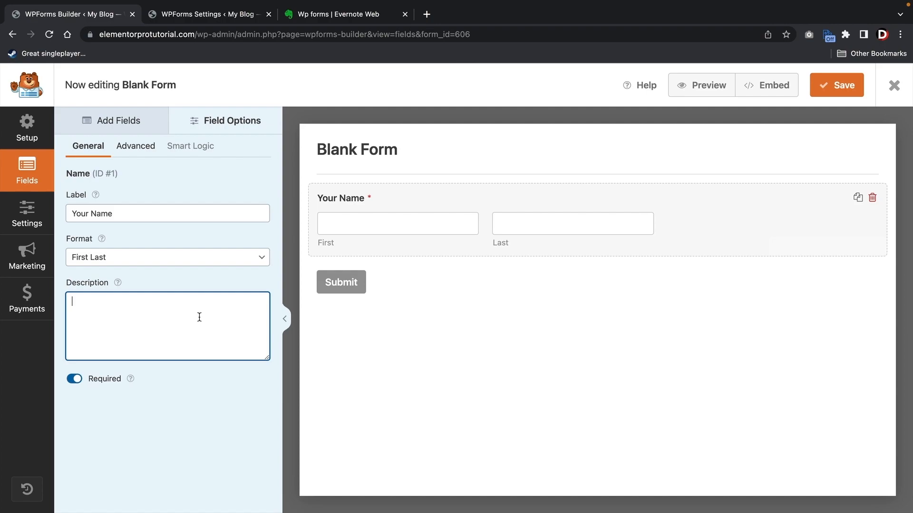
text(Note: We only want your first an)
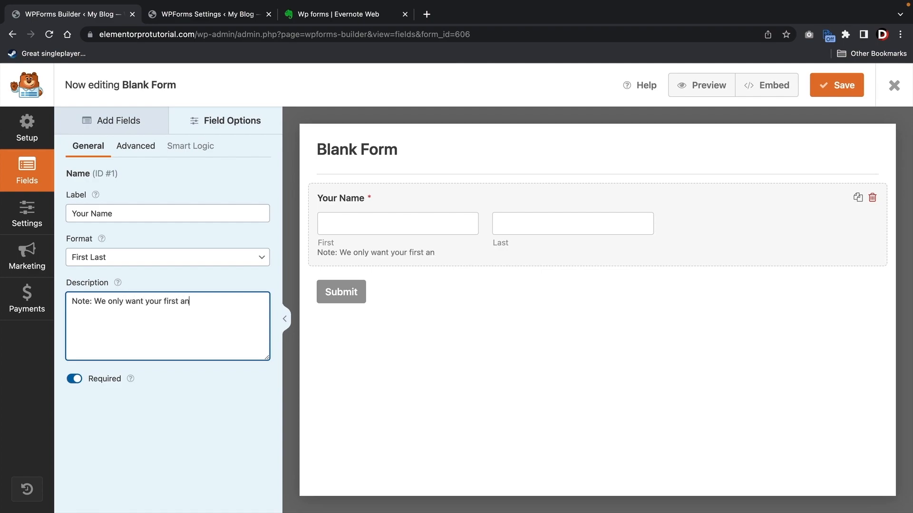
text(d last name)
click(136, 146)
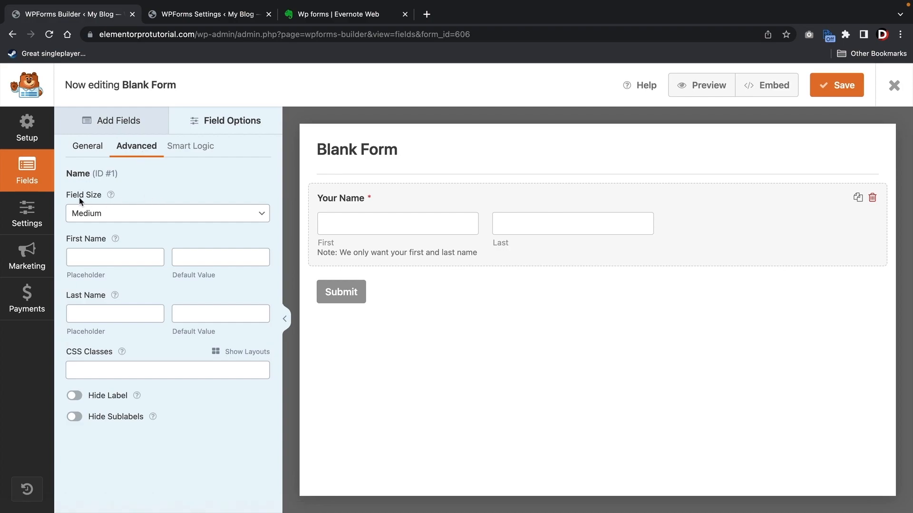
click(113, 213)
click(117, 199)
click(123, 212)
click(124, 227)
click(125, 218)
click(127, 230)
click(130, 215)
click(130, 202)
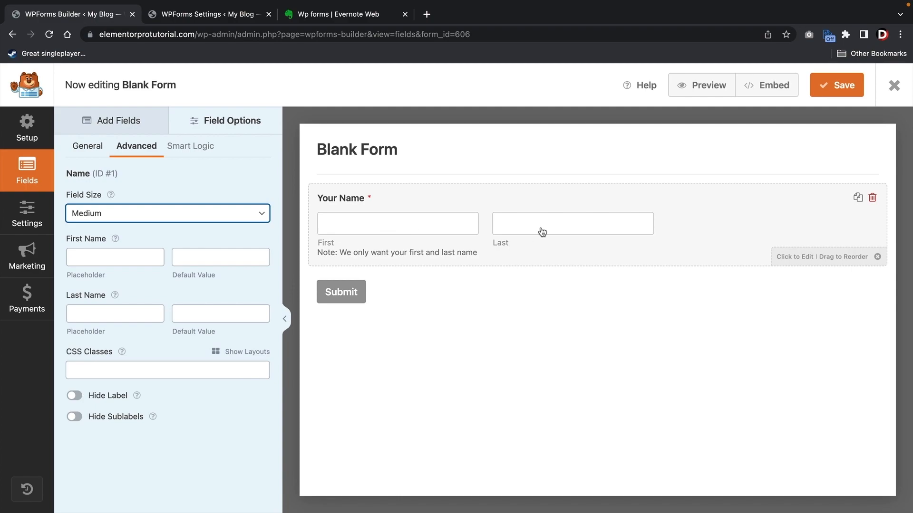
click(132, 260)
text(Firs)
key(Tab)
key(Tab)
text(Last)
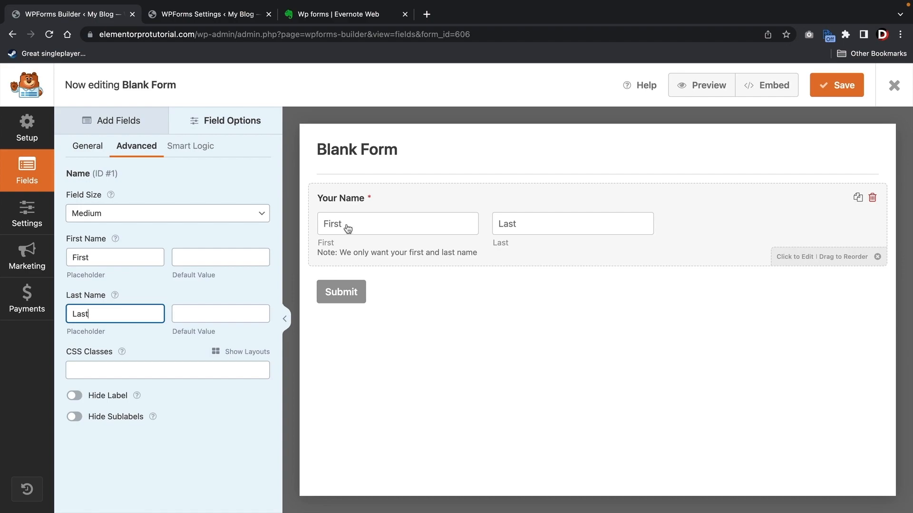
click(140, 257)
double_click(139, 257)
key(BackSpace)
double_click(116, 314)
key(BackSpace)
click(74, 396)
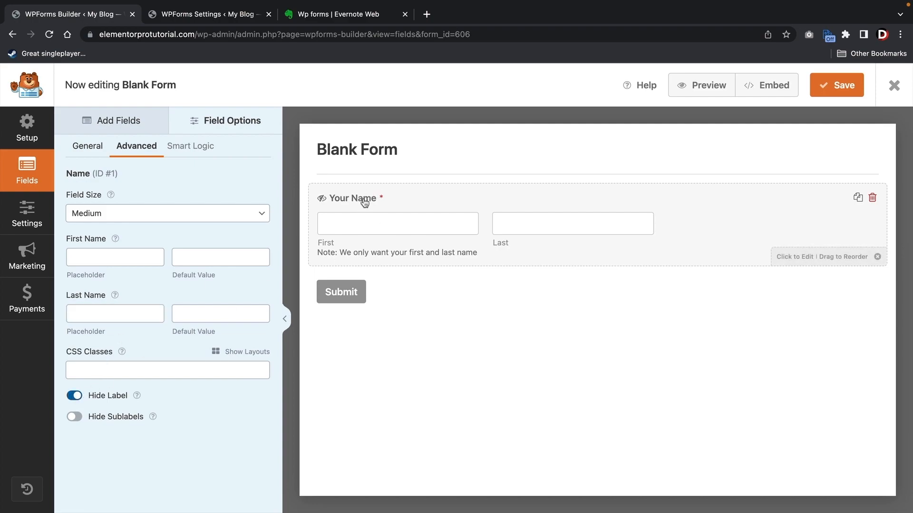
click(76, 396)
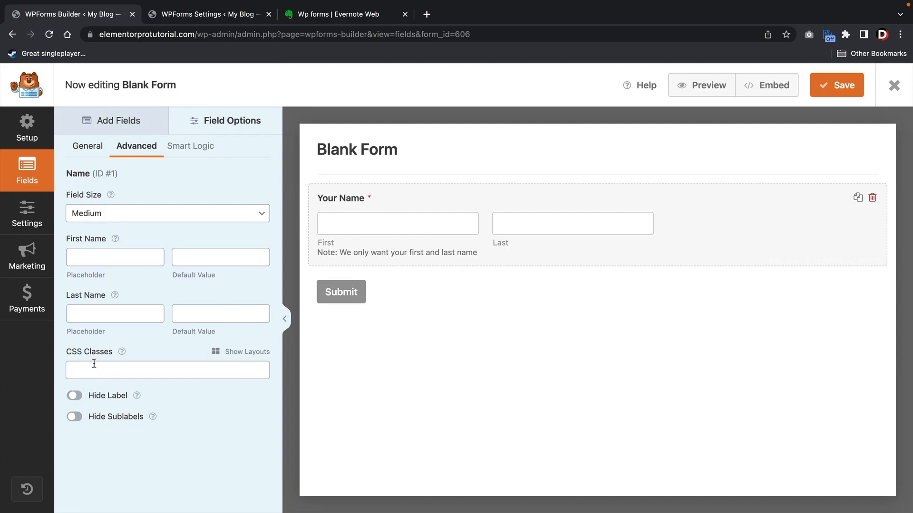
click(95, 150)
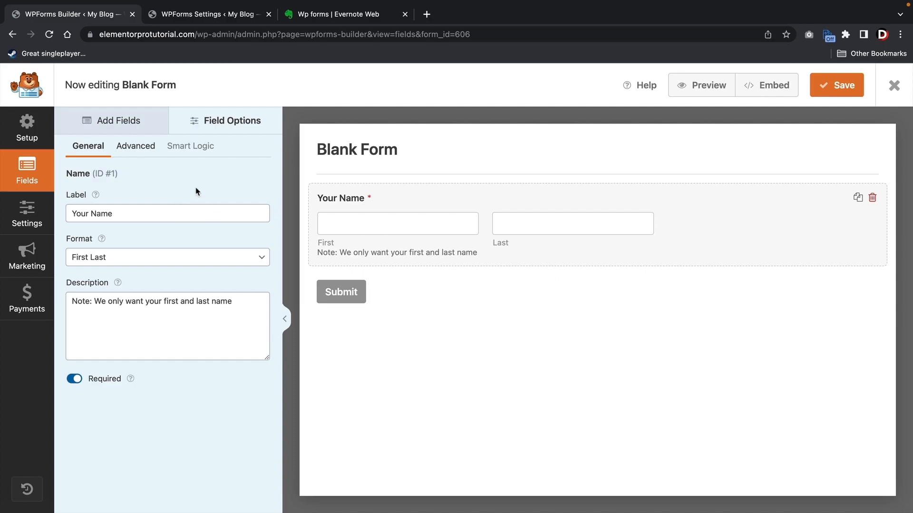
- Drop an Email field below Your Name and review its General and Advanced options
click(124, 123)
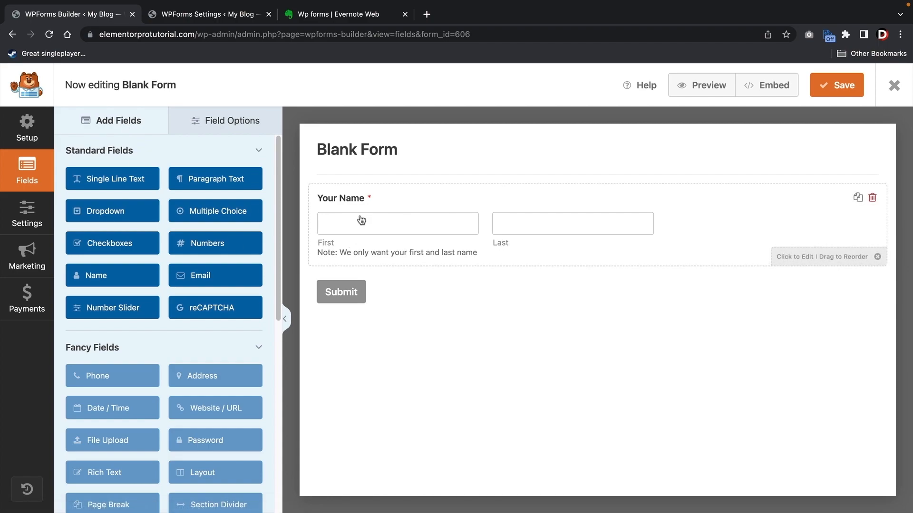
drag(203, 276, 379, 279)
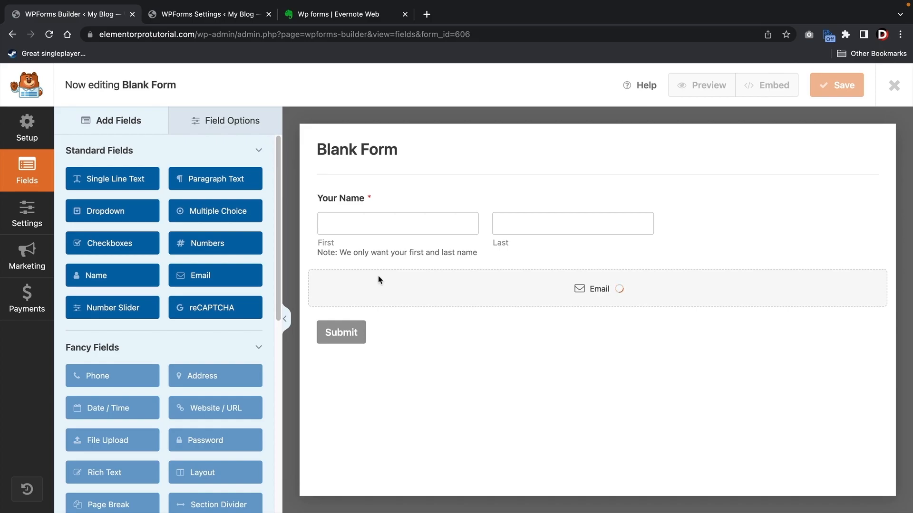
click(379, 285)
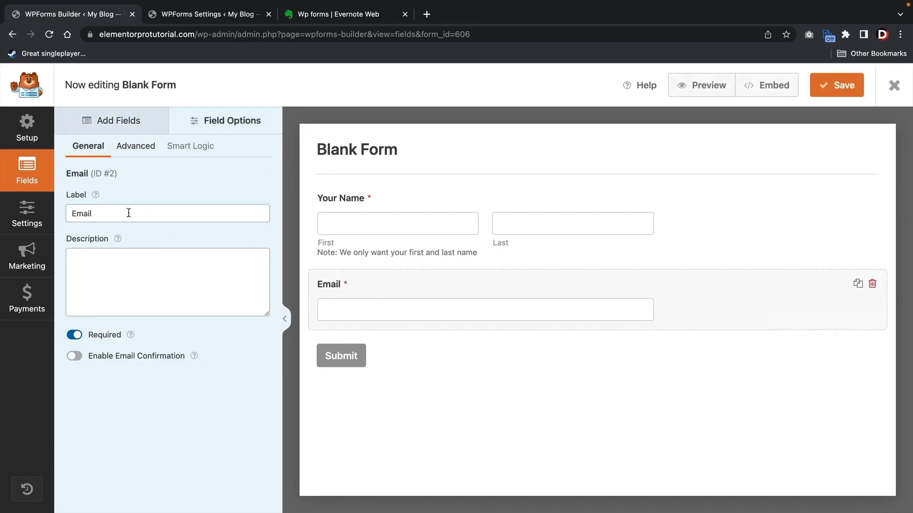
drag(128, 212, 66, 215)
click(106, 260)
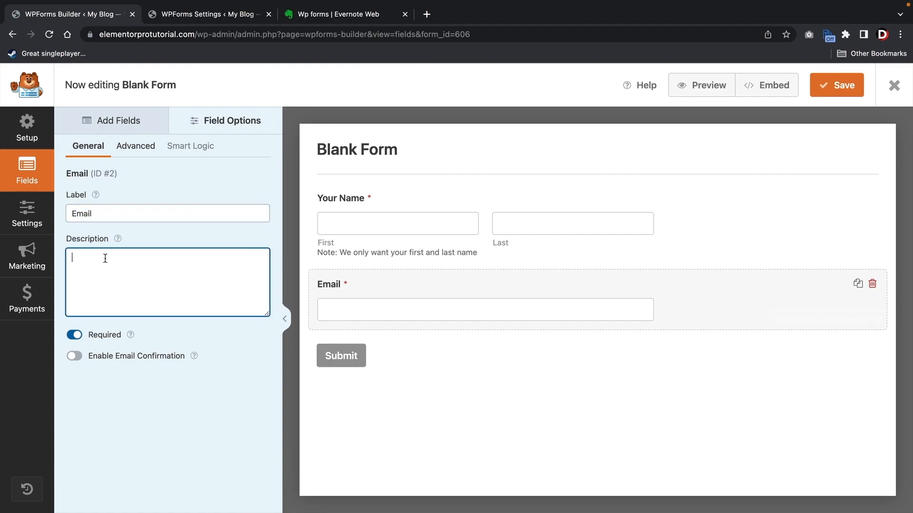
click(136, 147)
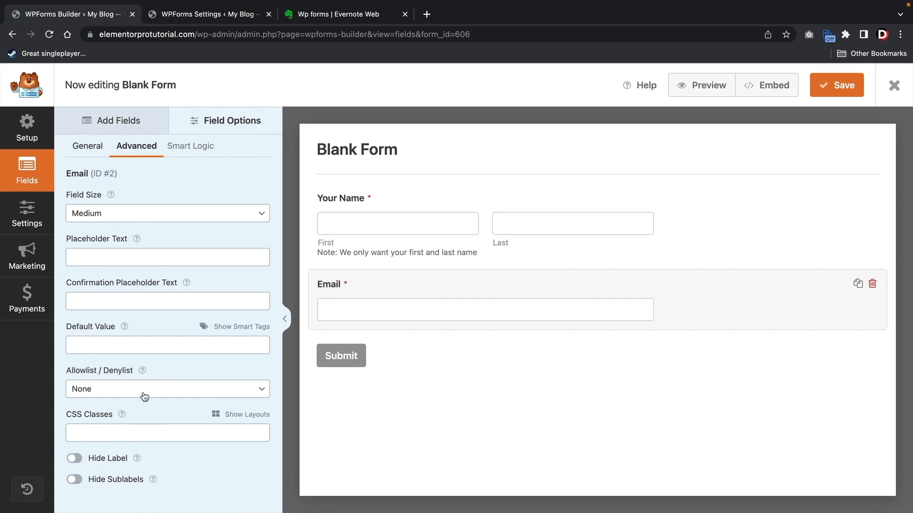
click(119, 125)
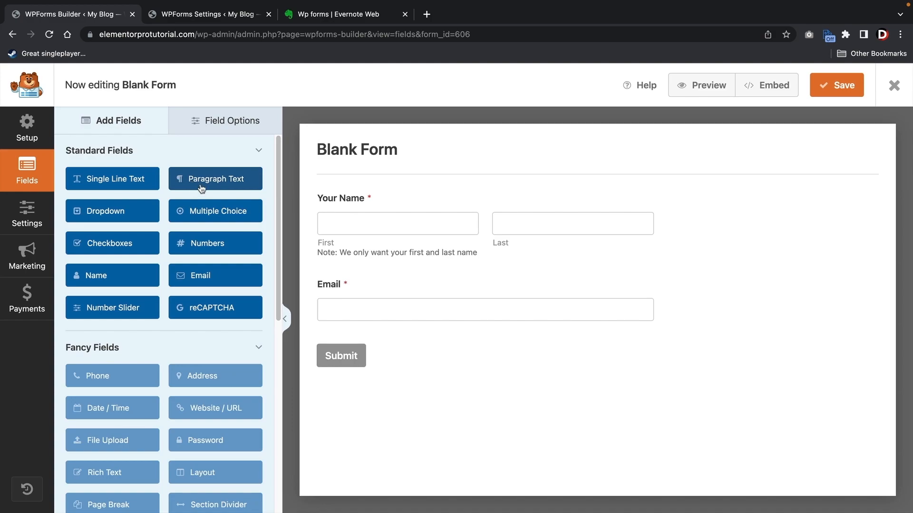
- Add a paragraph text field below Email labelled 'Your Message'
drag(200, 180, 365, 367)
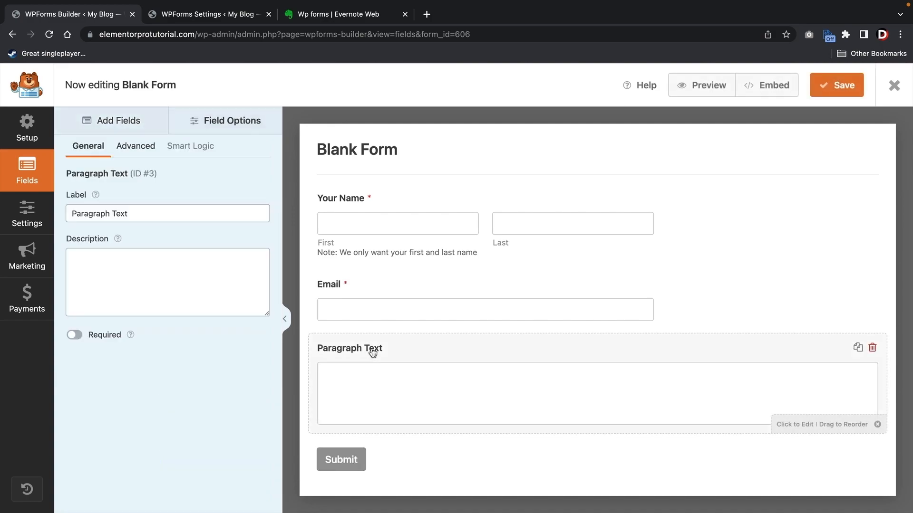
triple_click(191, 216)
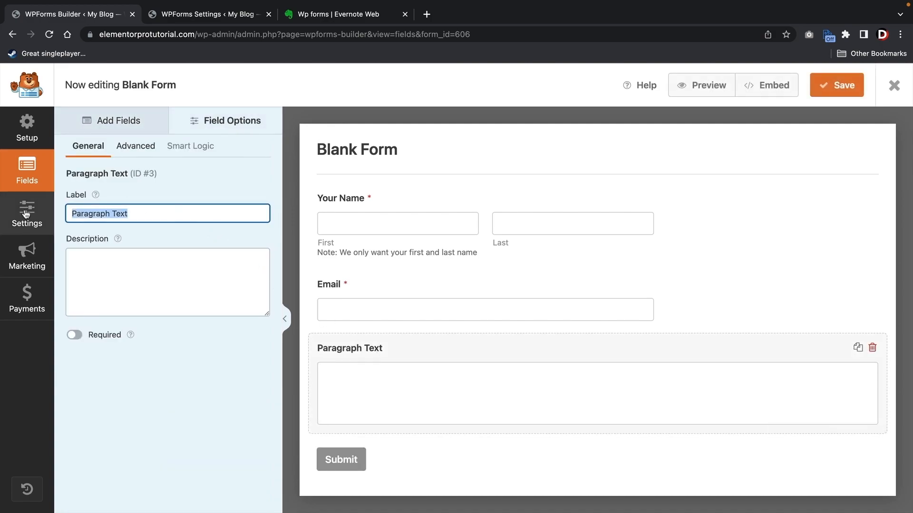
text(Your)
text(Message)
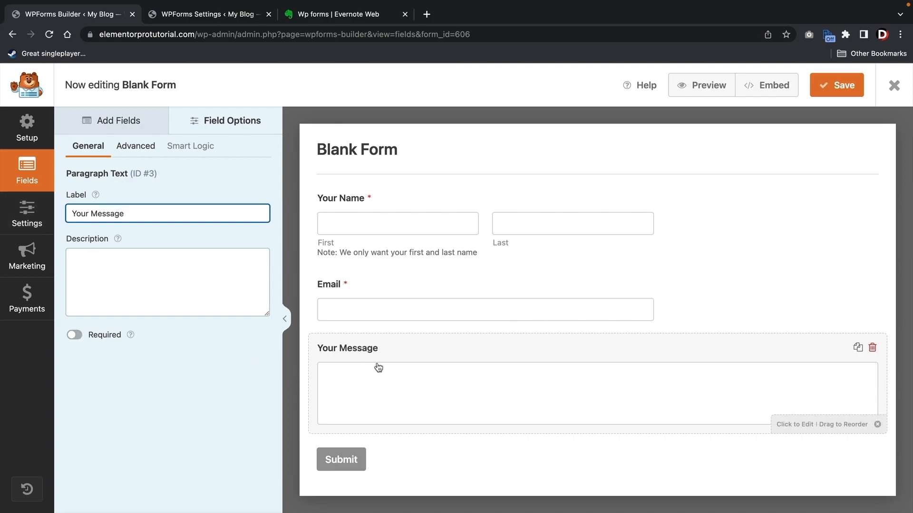
- Turn on Limit Length for Your Message with a maximum of 1000 Words
click(139, 148)
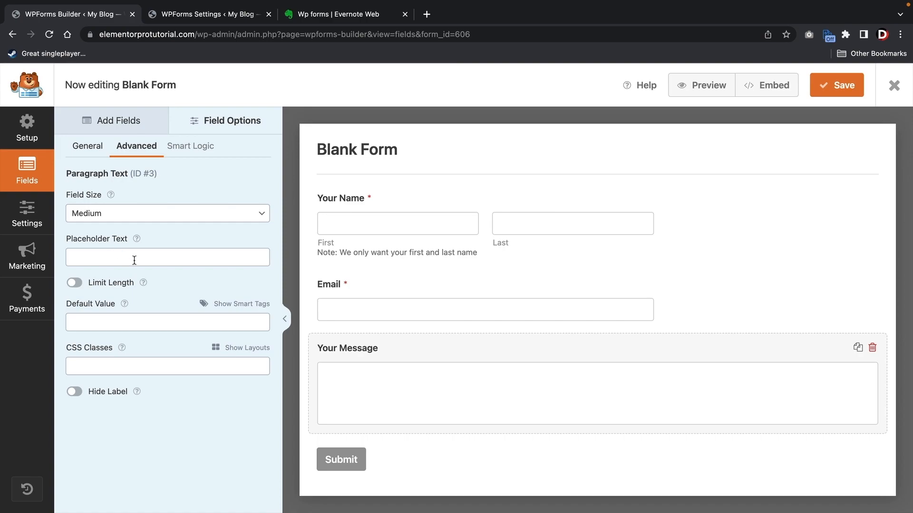
click(78, 284)
click(115, 310)
text(000)
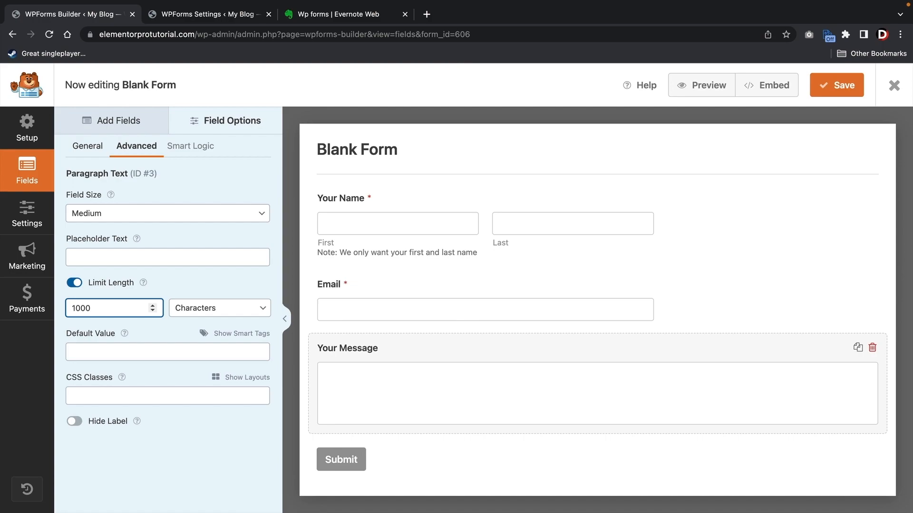
click(248, 309)
click(243, 319)
click(158, 307)
click(194, 308)
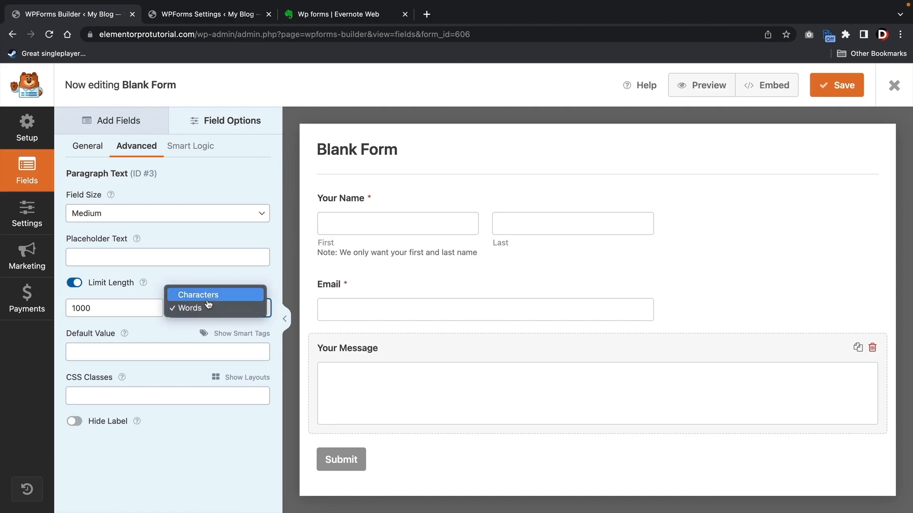
click(205, 308)
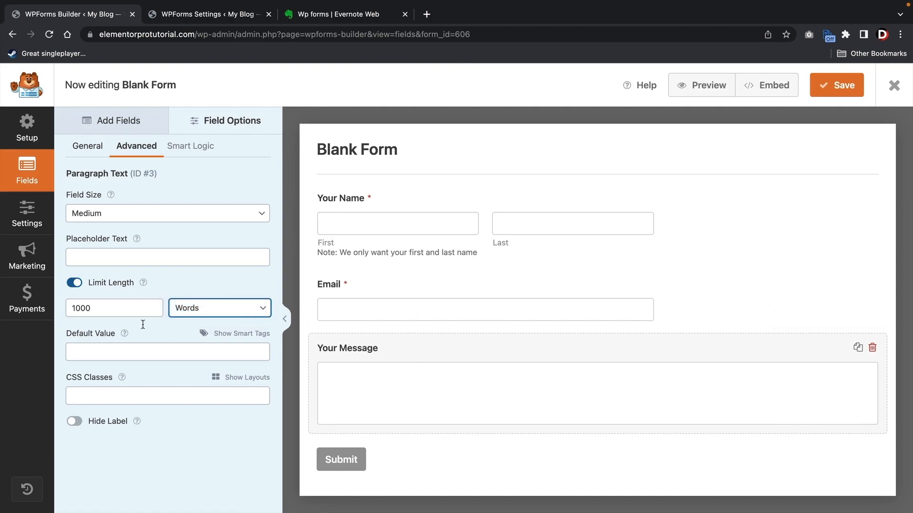
click(93, 151)
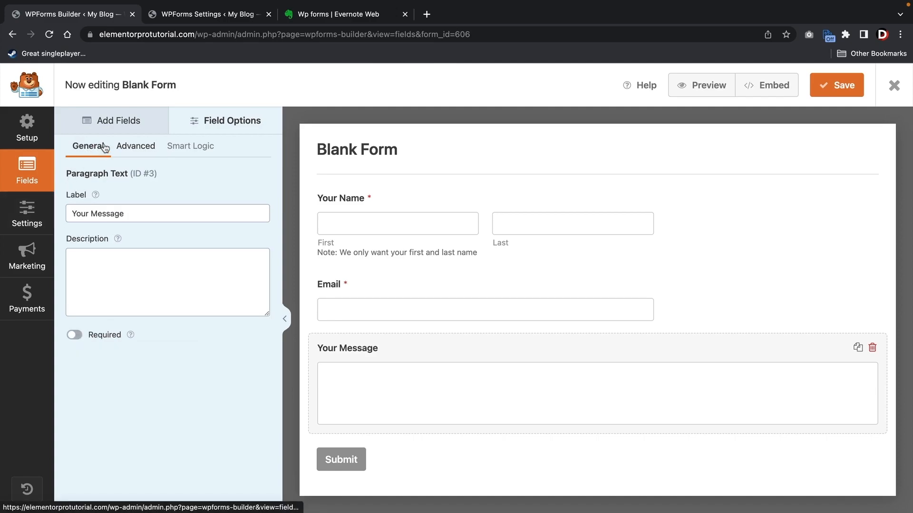
click(117, 124)
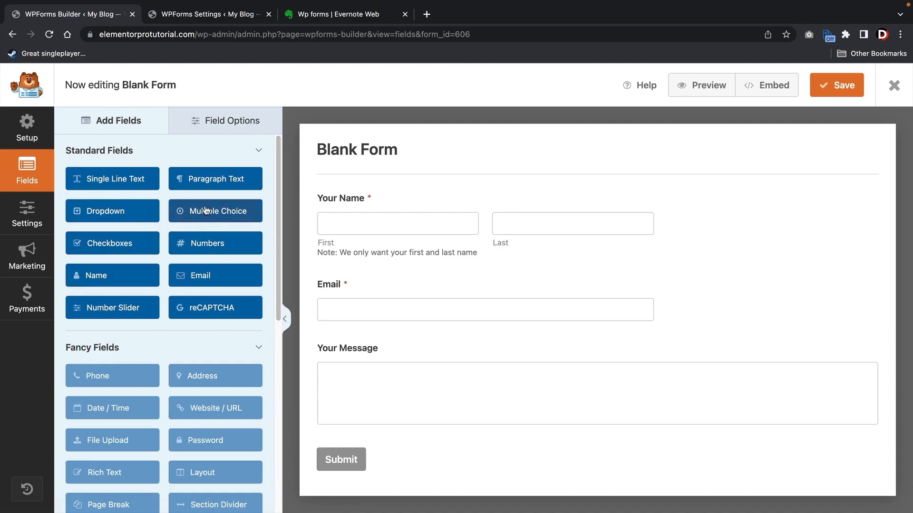
- Insert a Multiple Choice field between Name and Email with choices Web Design Project, Seo and Graphic Design
drag(205, 209, 383, 289)
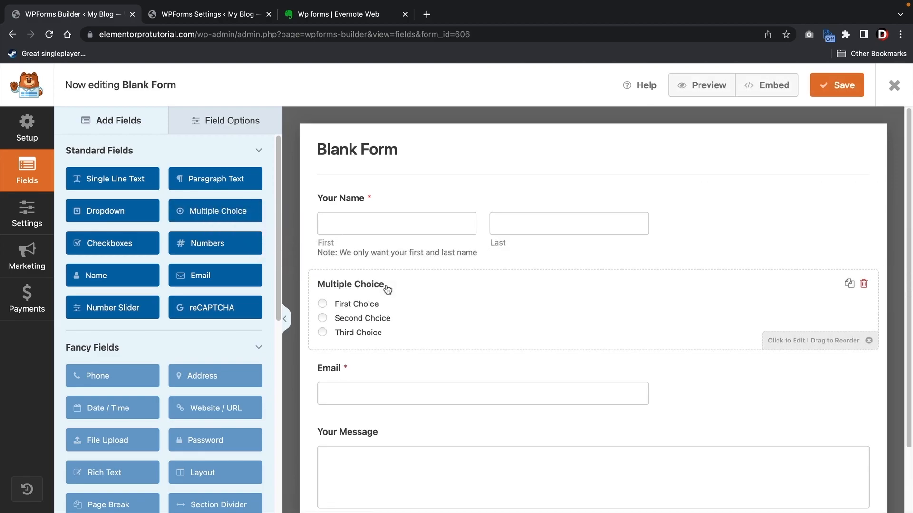
click(383, 291)
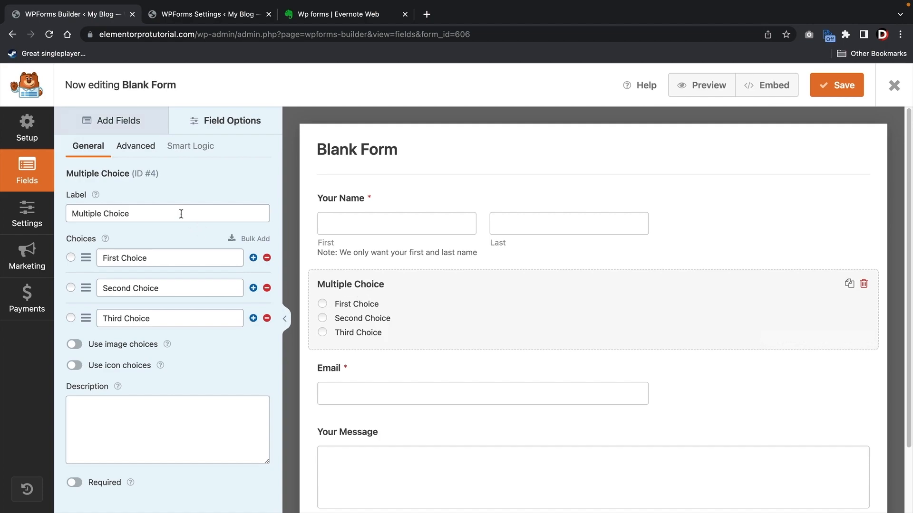
triple_click(174, 264)
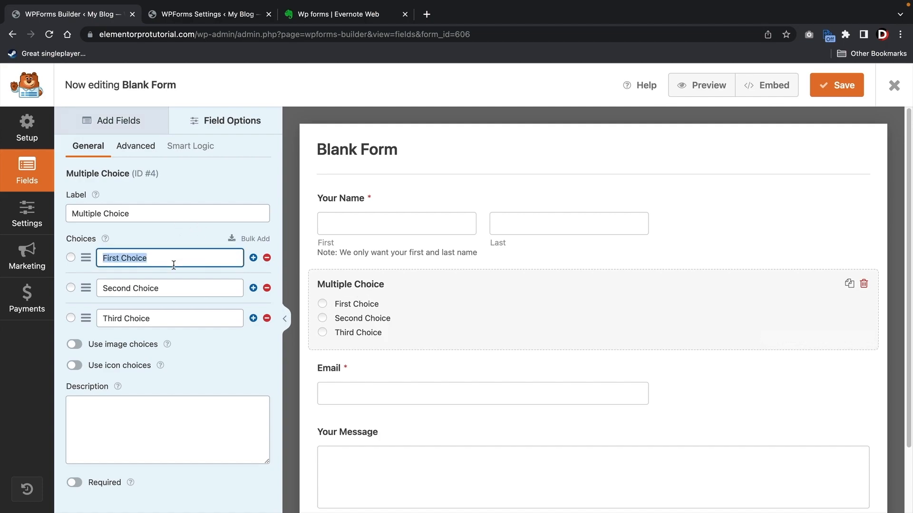
text(Web Desig)
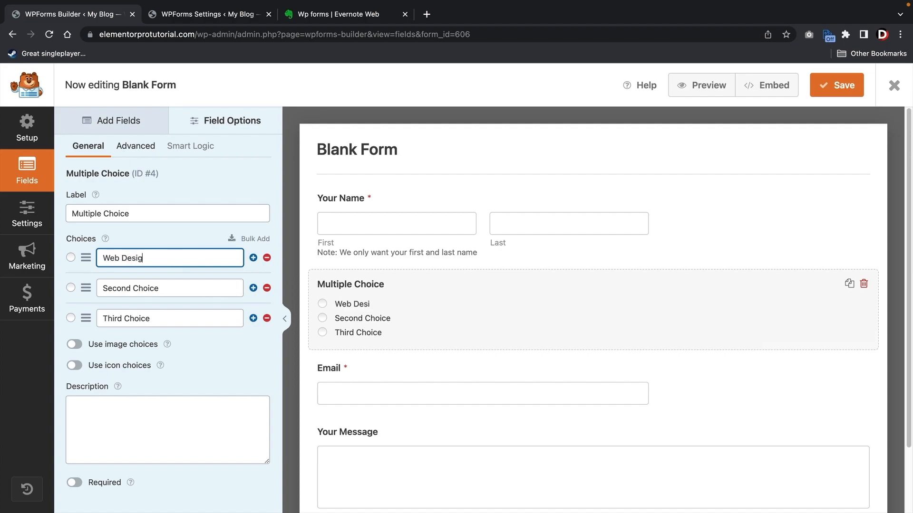
text(n Project)
key(Tab)
text(Se)
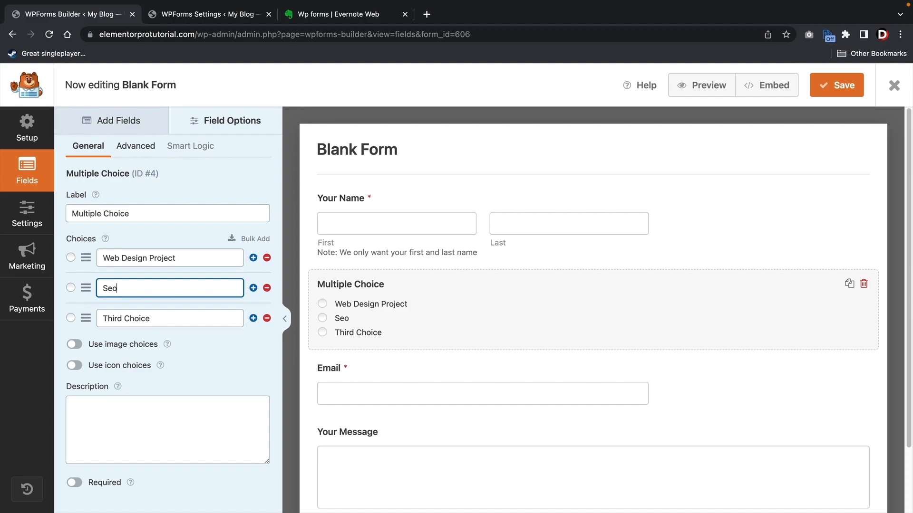
click(173, 313)
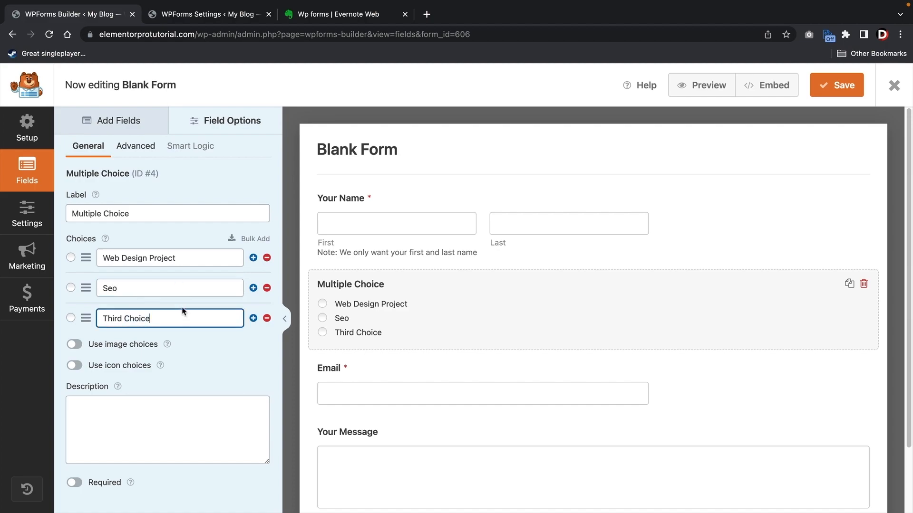
triple_click(231, 313)
text(Graphic)
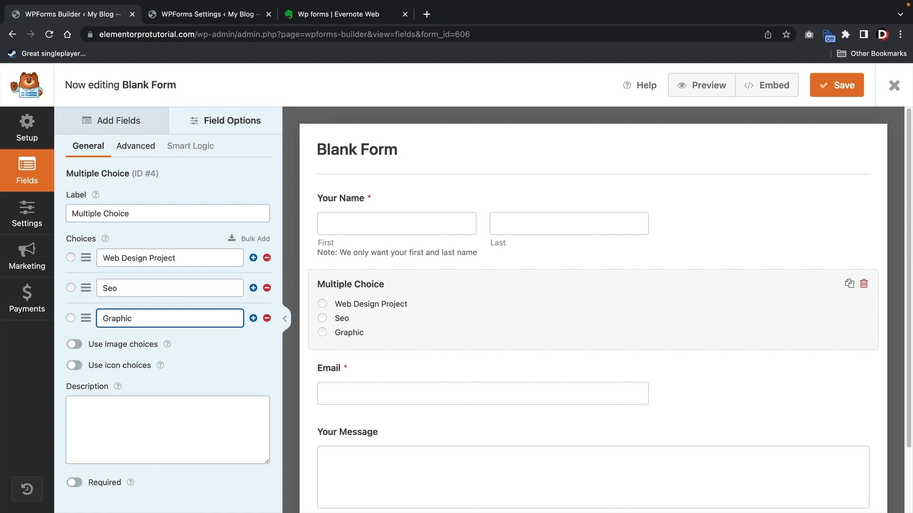
text( Design)
- Label the question 'What Services Are You Interested In?', leave image choices off, and save the form
triple_click(157, 209)
text(W)
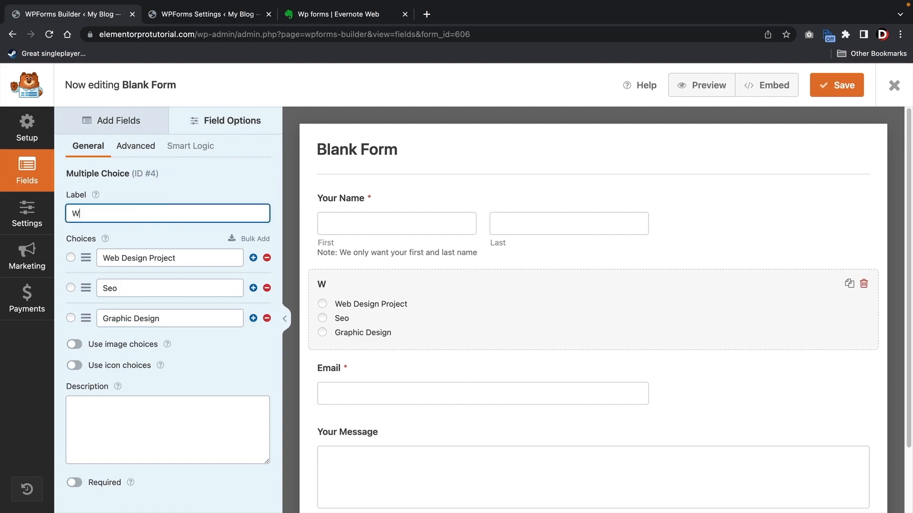
text(hat Services Ar)
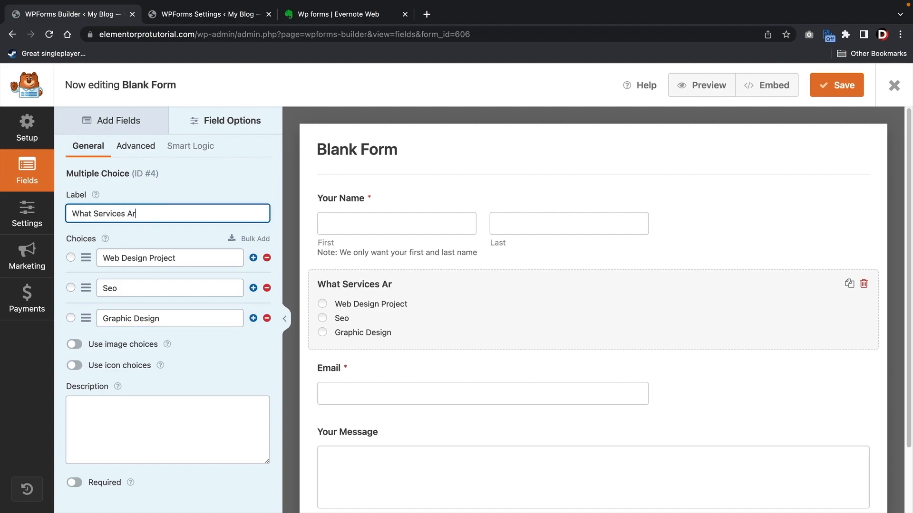
text(e You Interested In?)
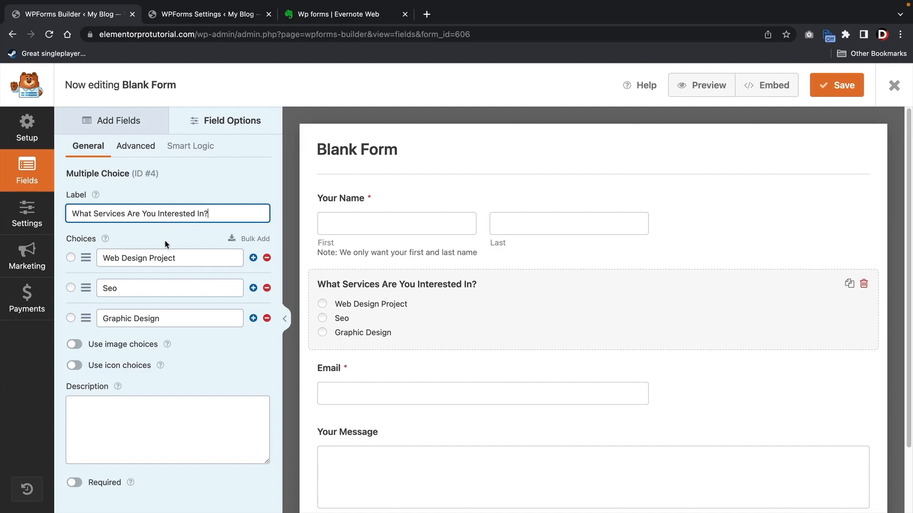
click(75, 346)
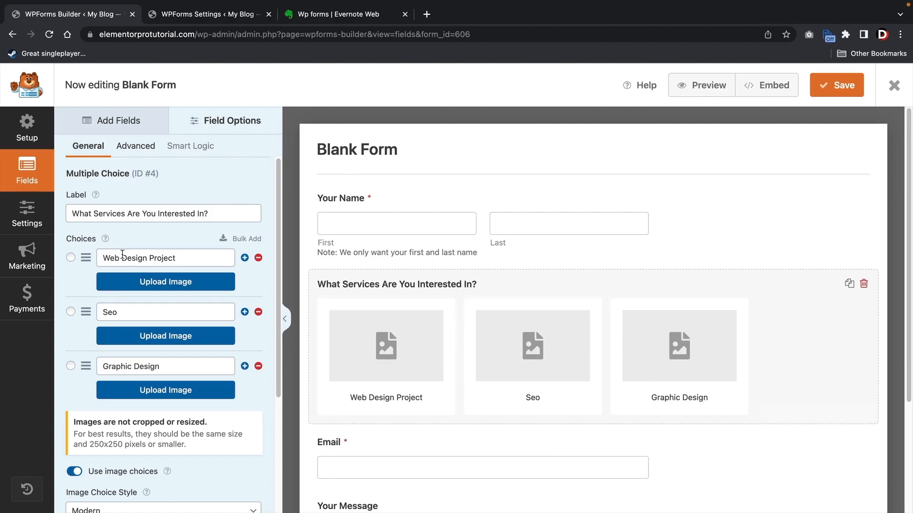
click(74, 473)
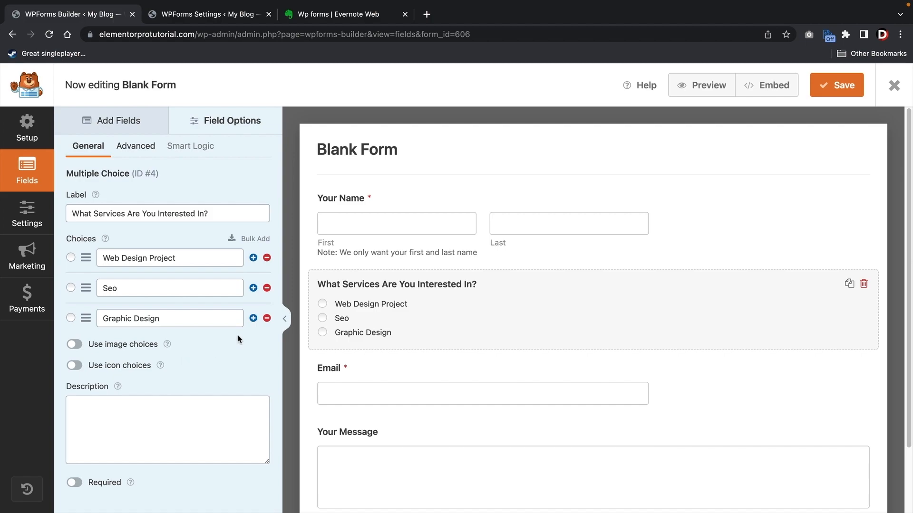
click(835, 87)
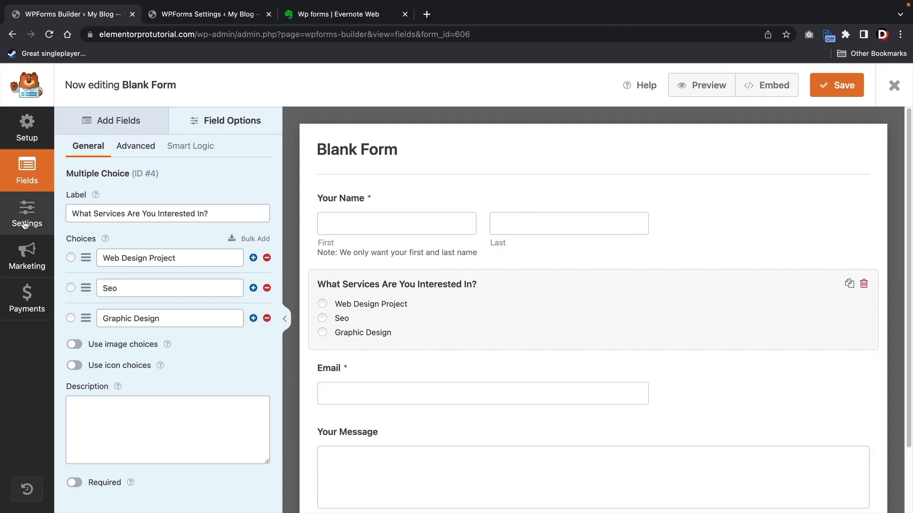
- In the form's General settings, change the Form Name to 'Web Design Quote Form'
click(85, 211)
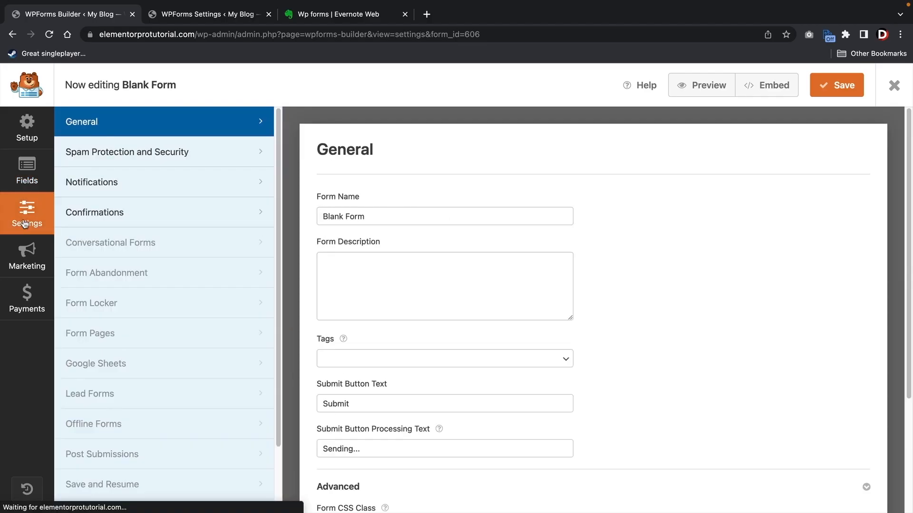
scroll(395, 240, down, 3)
scroll(361, 204, up, 2)
double_click(379, 191)
triple_click(379, 190)
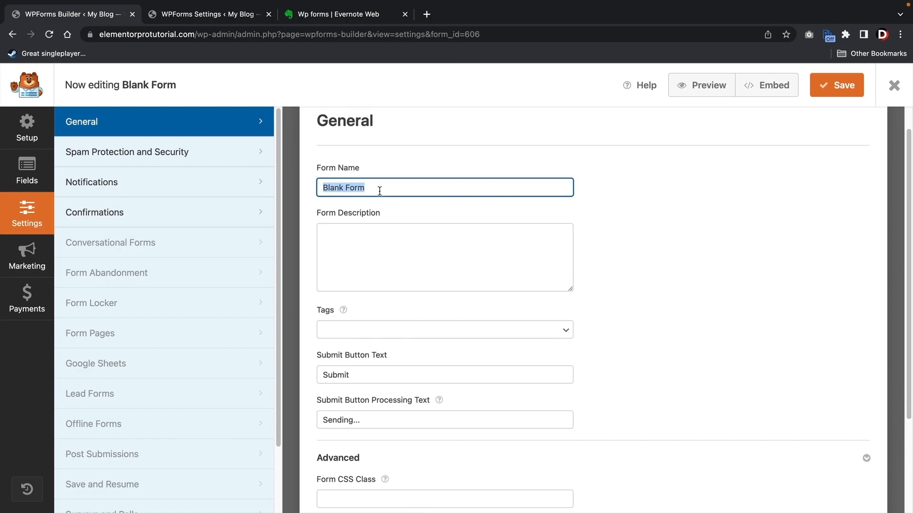
text(Web Design)
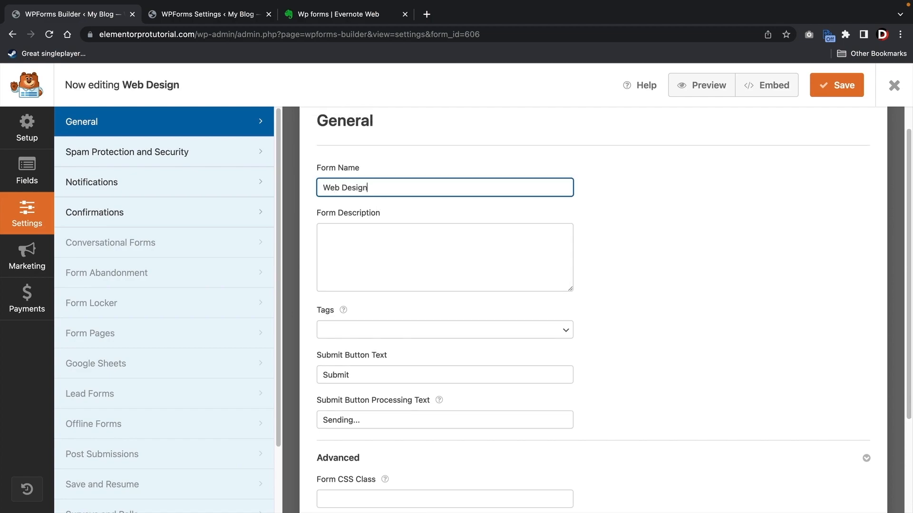
text( Quote Form)
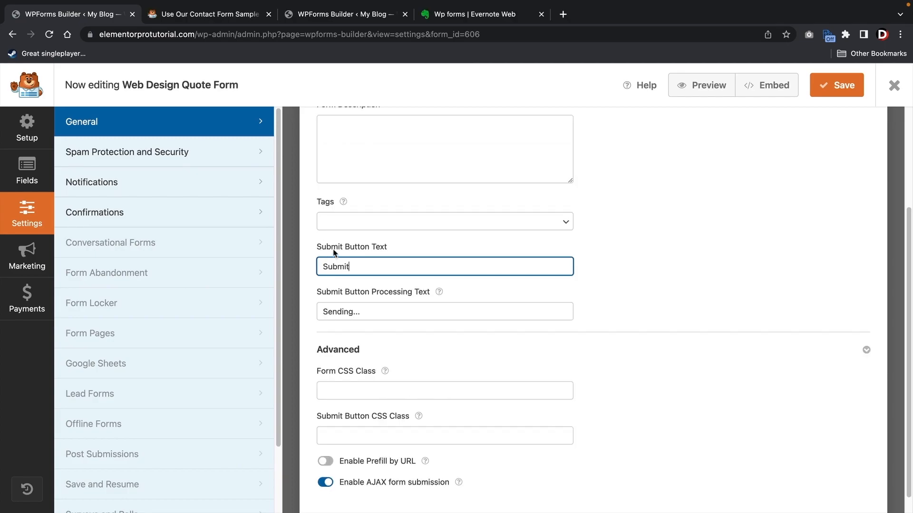
- Compare the Submit and 'Sending...' button texts with the sample template, then save the form
drag(366, 267, 318, 266)
click(201, 14)
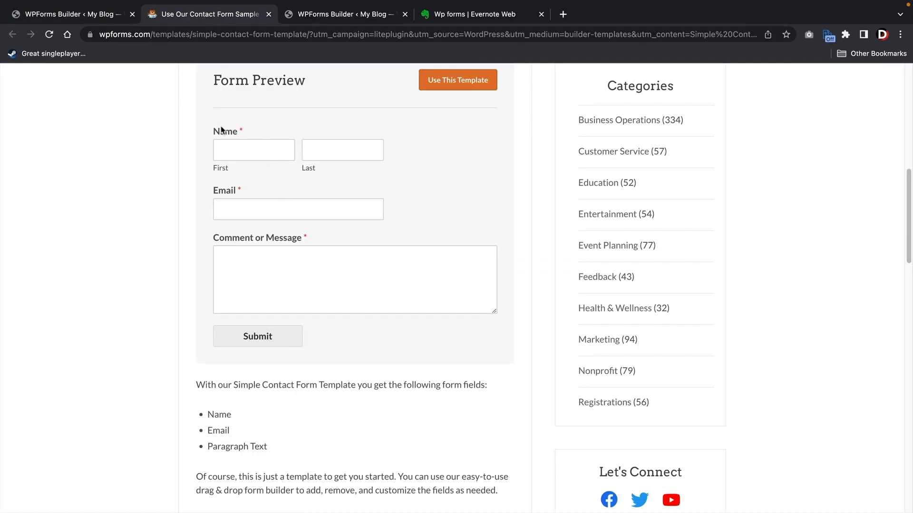
click(108, 15)
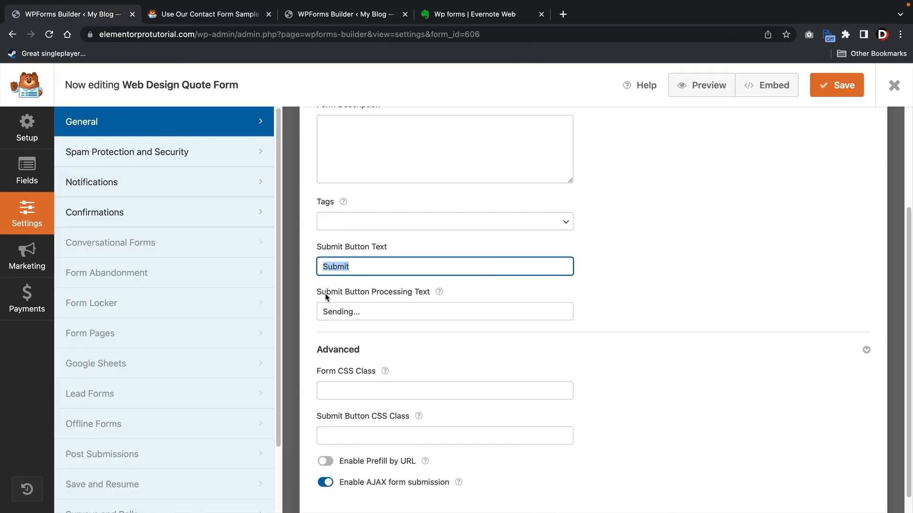
drag(403, 311, 322, 312)
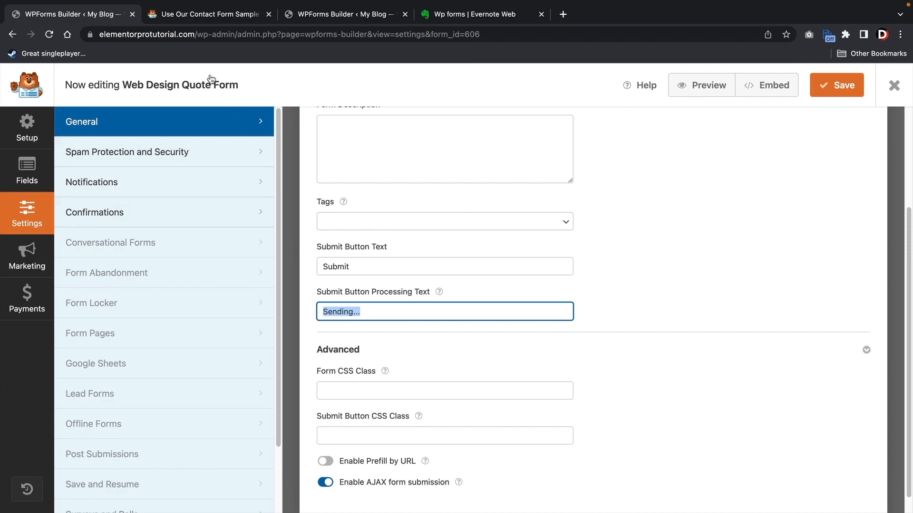
click(200, 15)
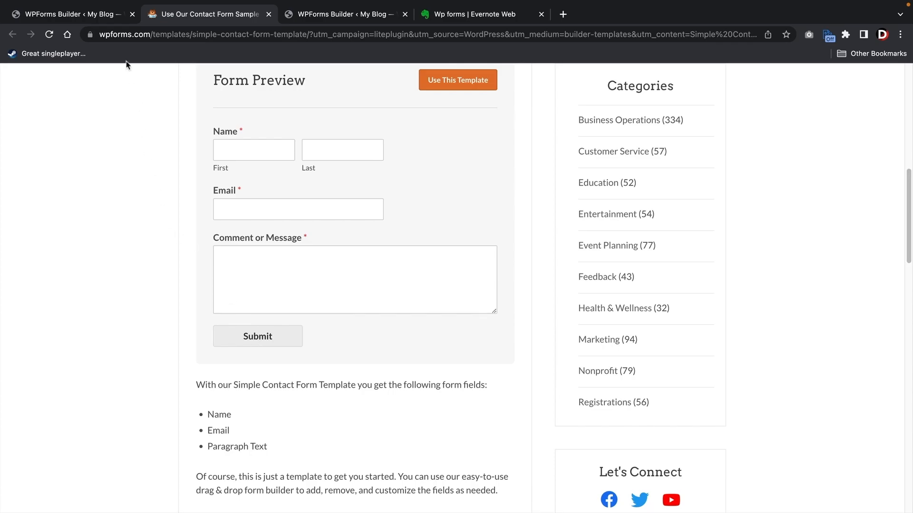
click(60, 19)
scroll(366, 292, down, 1)
click(365, 292)
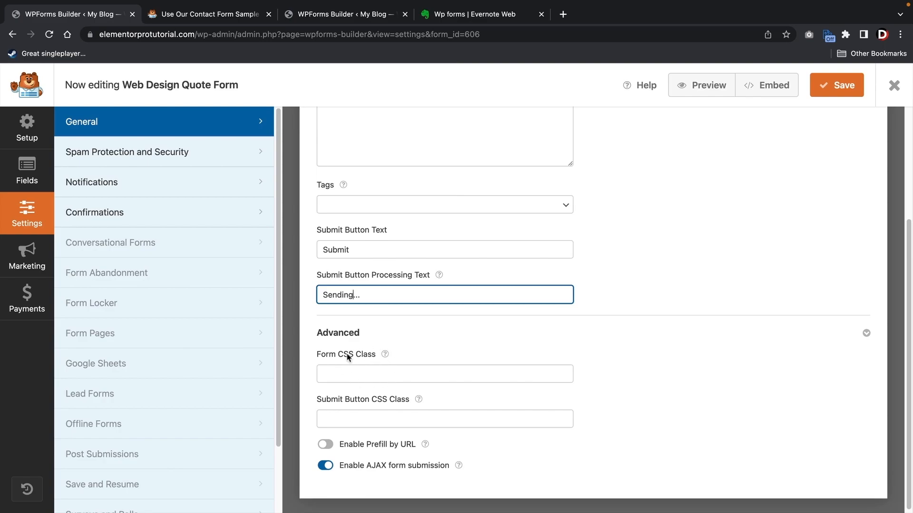
mouse_move(381, 353)
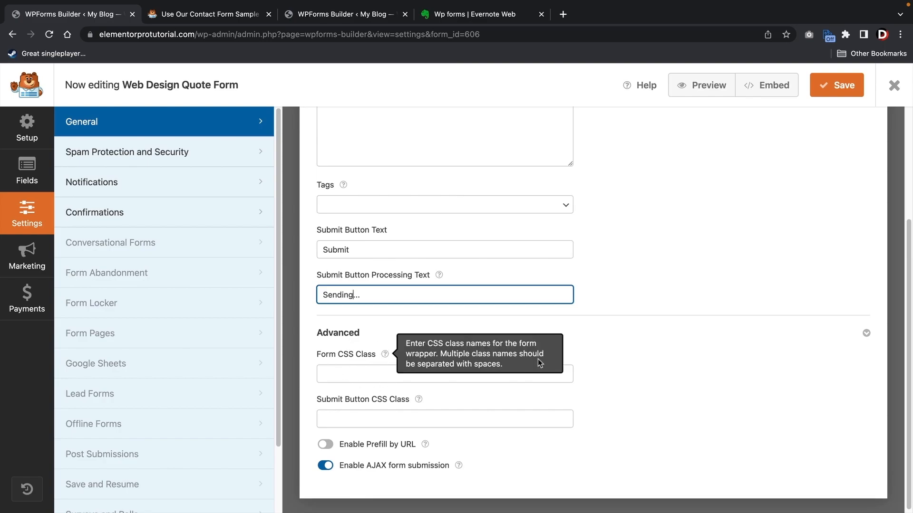
scroll(609, 310, up, 3)
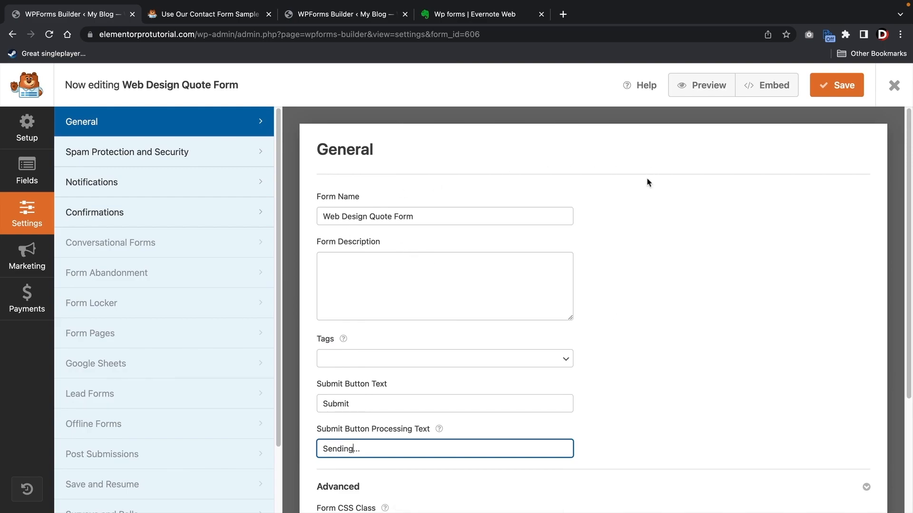
click(825, 93)
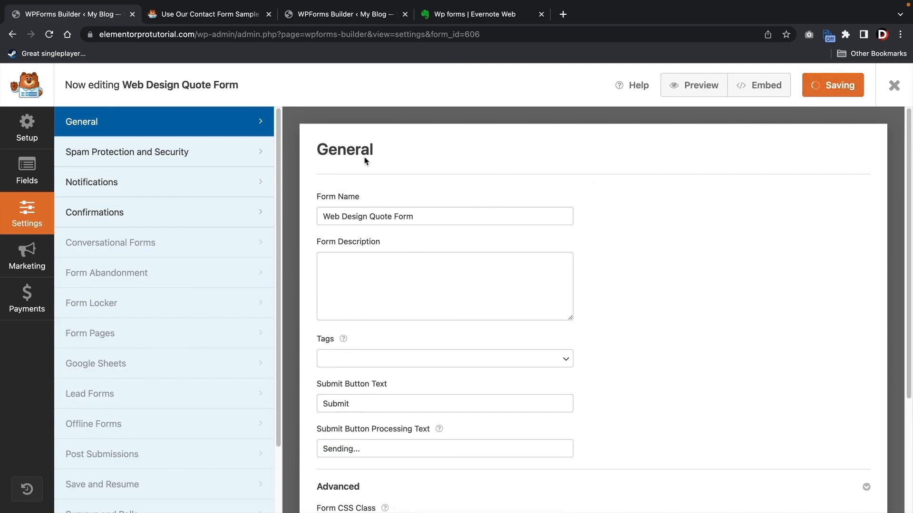
- Look over the Spam Protection and Security settings, then switch to the Notifications settings
click(147, 156)
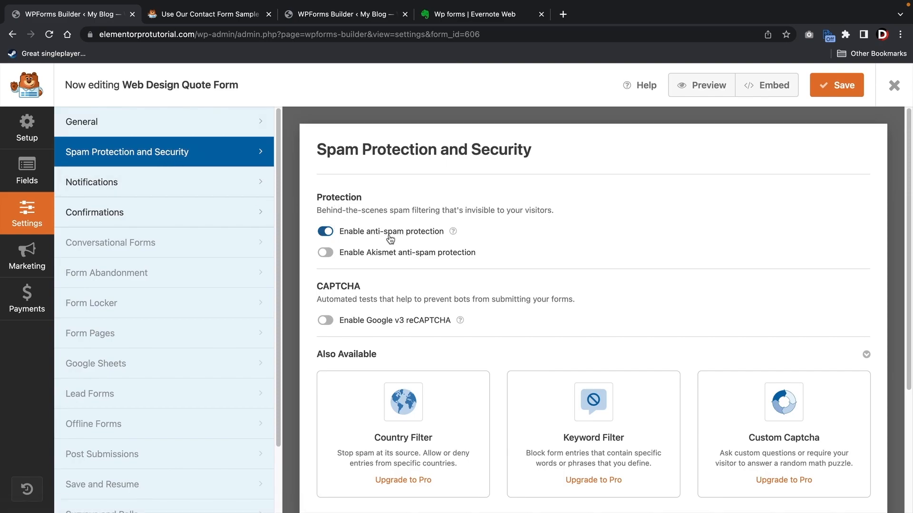
scroll(446, 336, down, 1)
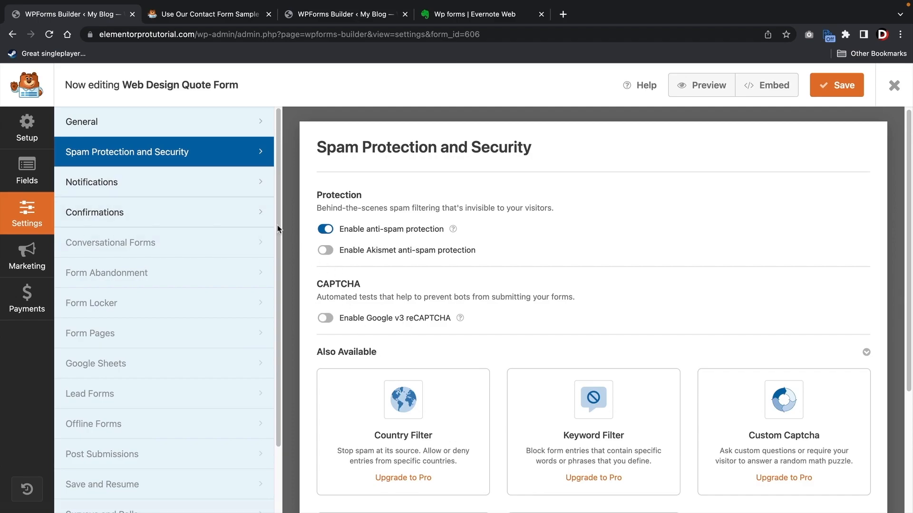
click(187, 188)
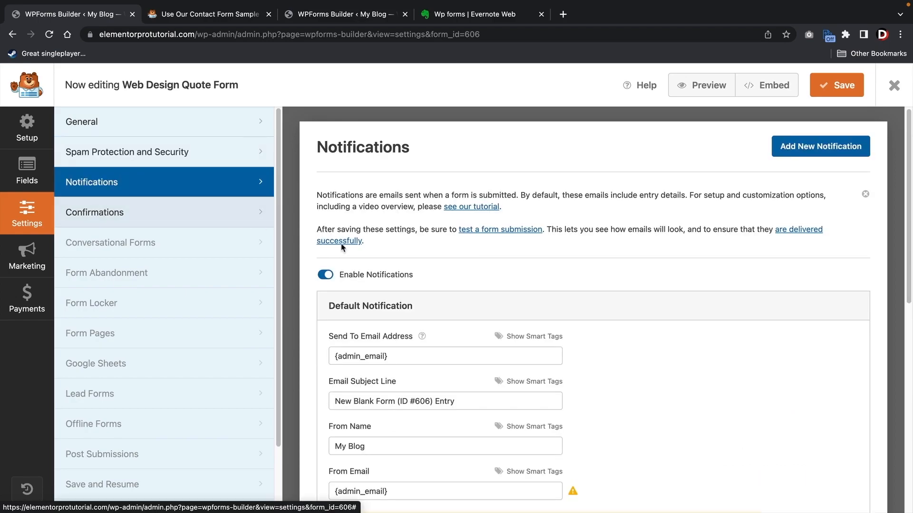
scroll(638, 298, down, 3)
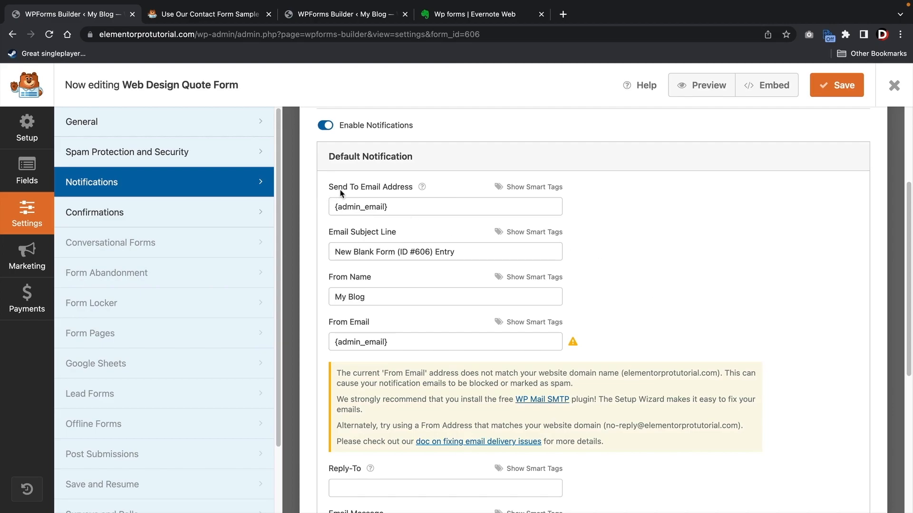
drag(407, 207, 325, 207)
click(325, 206)
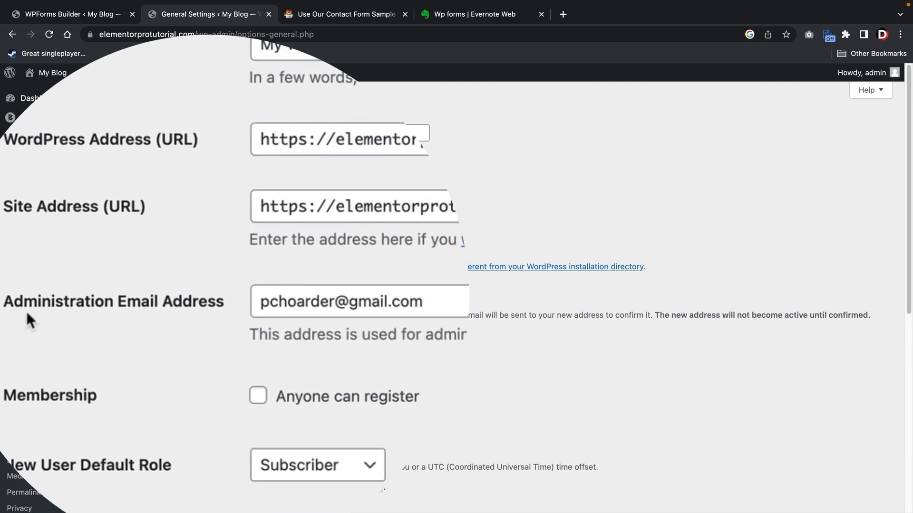
drag(326, 298, 233, 296)
click(220, 283)
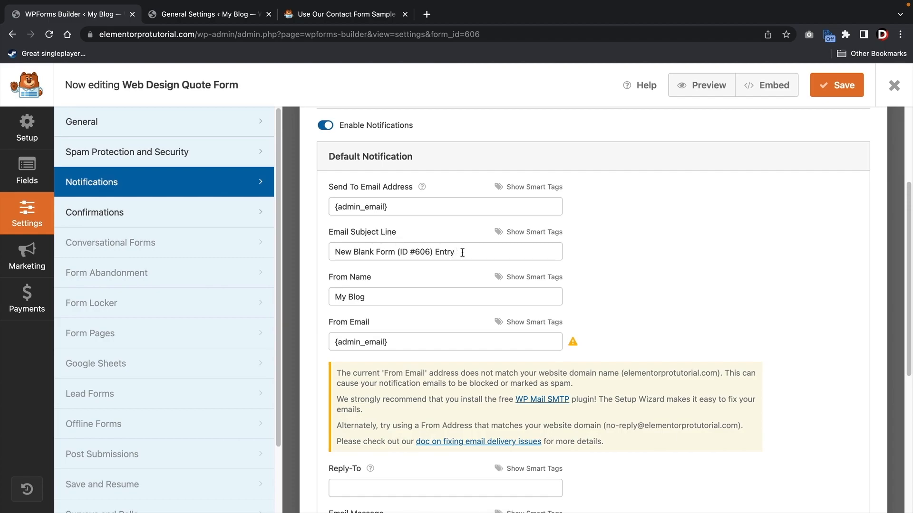
- Set the notification subject to 'Elementor PRO Website' and enter a new sender name as From Name
drag(464, 253, 319, 251)
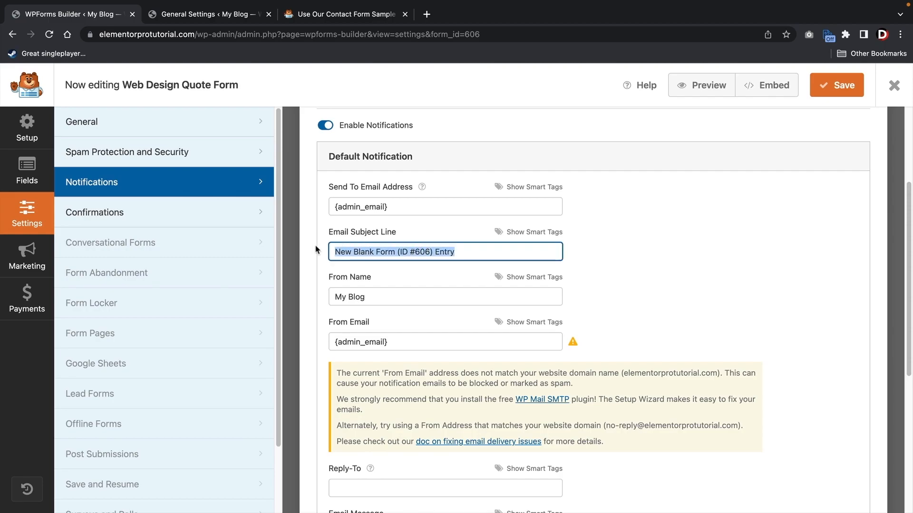
text(Elemen)
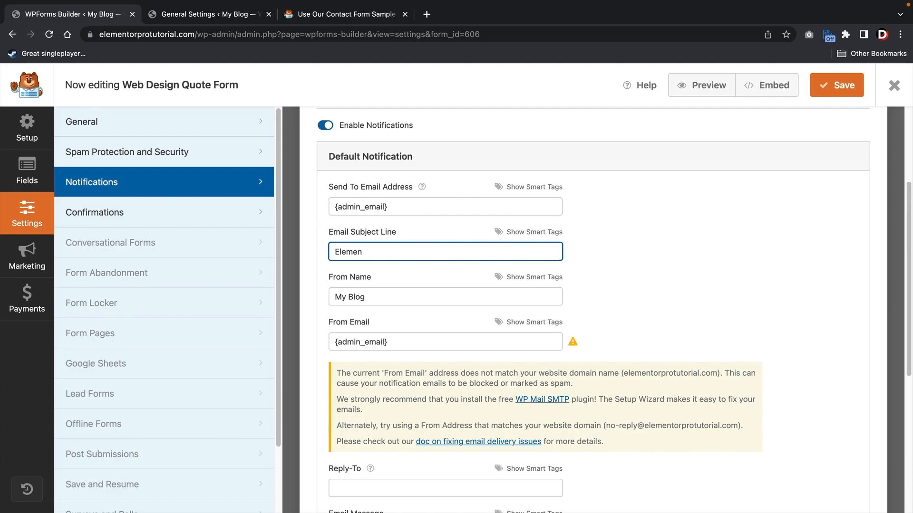
text(ot PRO Website)
triple_click(378, 298)
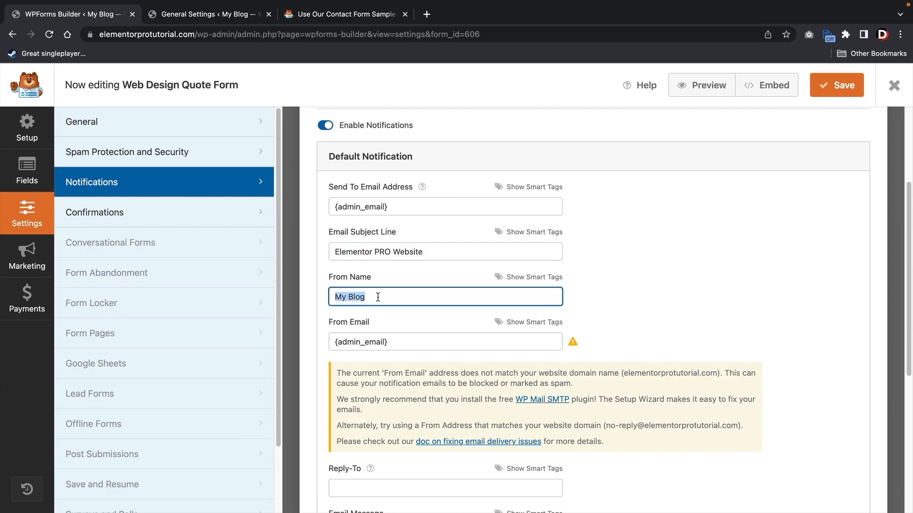
text(Darrel Wilson)
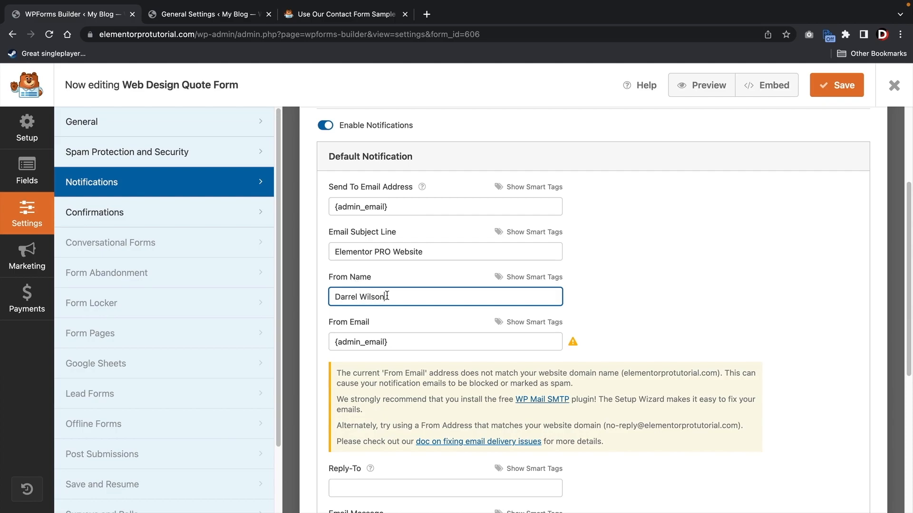
click(597, 228)
scroll(598, 228, down, 2)
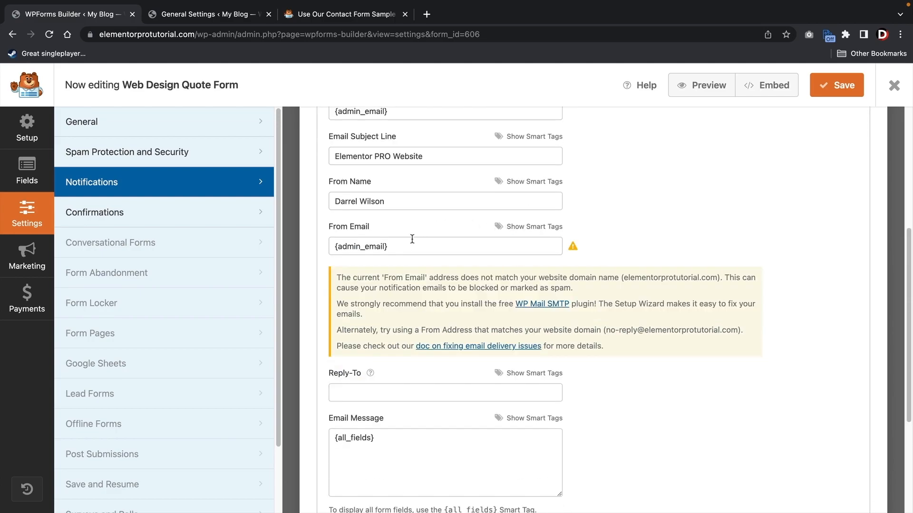
- Replace the {admin_email} From Email with the suggested no-reply address copied from the warning
drag(410, 248, 335, 247)
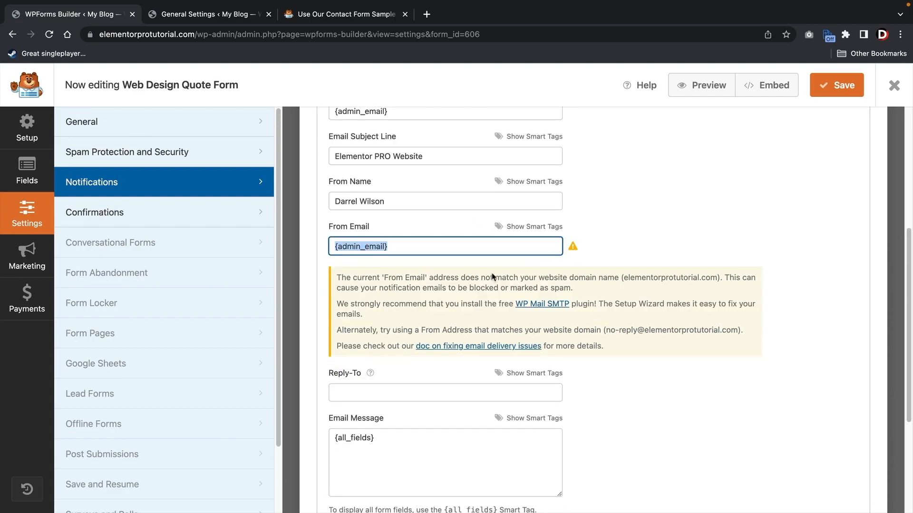
drag(606, 331, 738, 333)
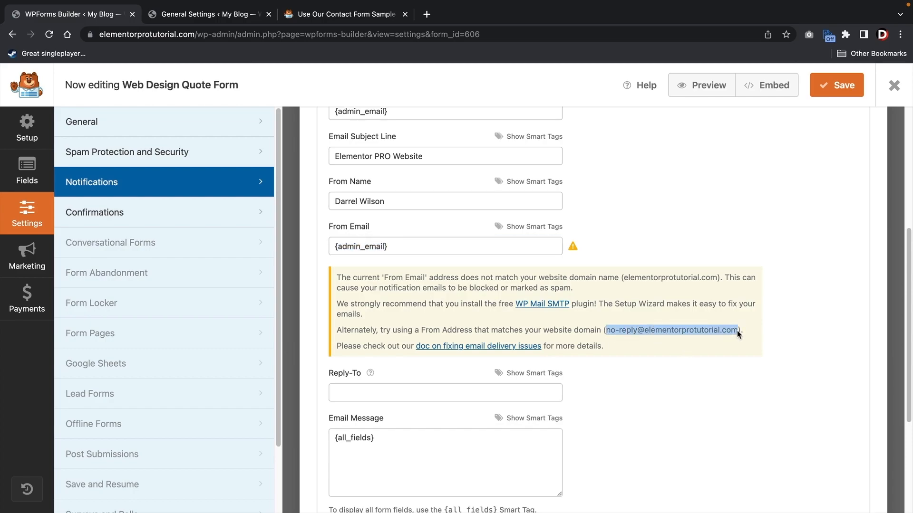
right_click(674, 332)
click(692, 354)
drag(432, 246, 312, 249)
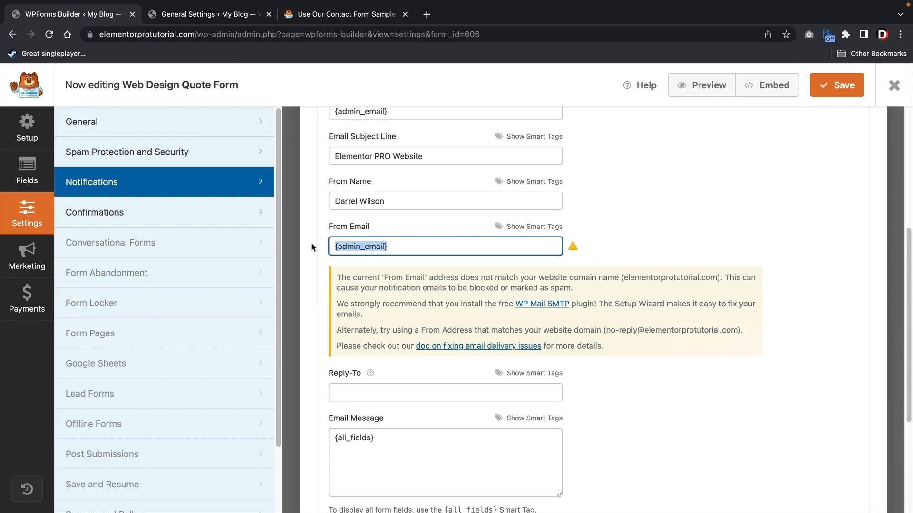
right_click(366, 251)
click(397, 351)
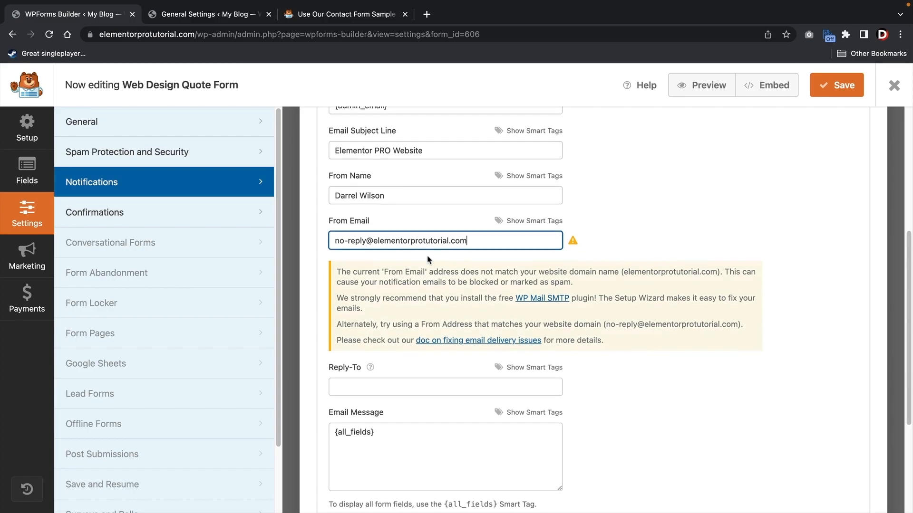
- Review the Reply-To field and {all_fields} message body, leaving both unchanged
scroll(428, 252, down, 4)
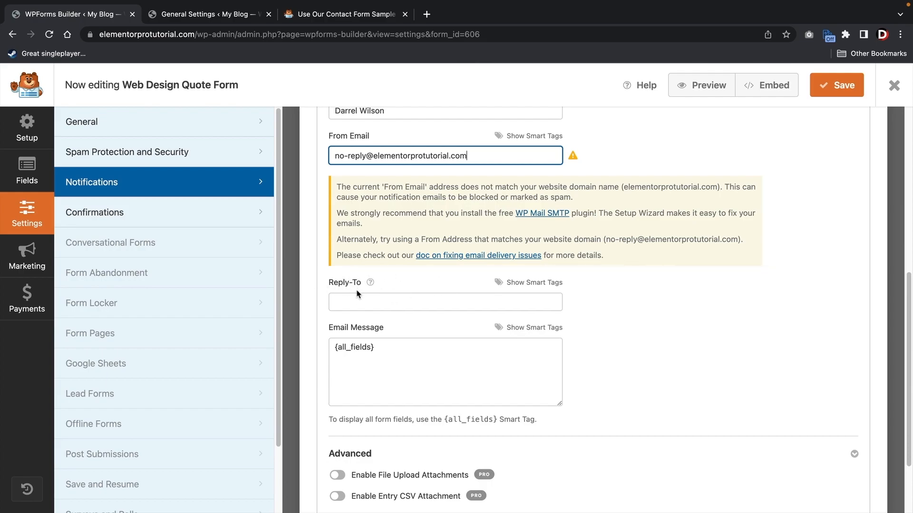
click(367, 303)
click(596, 294)
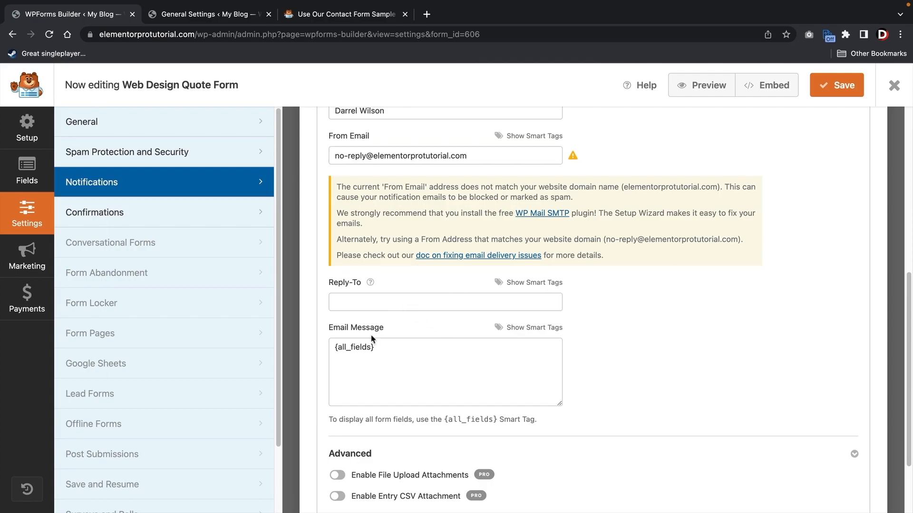
drag(388, 351, 328, 354)
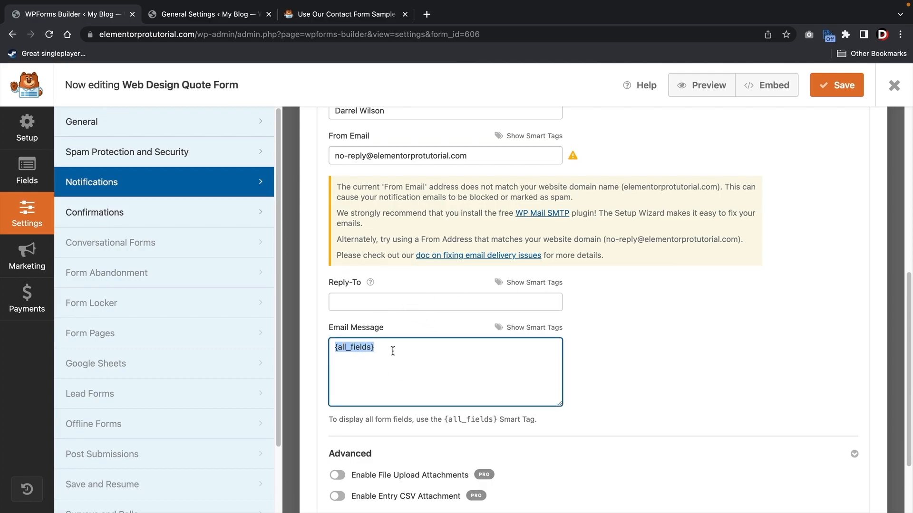
click(378, 377)
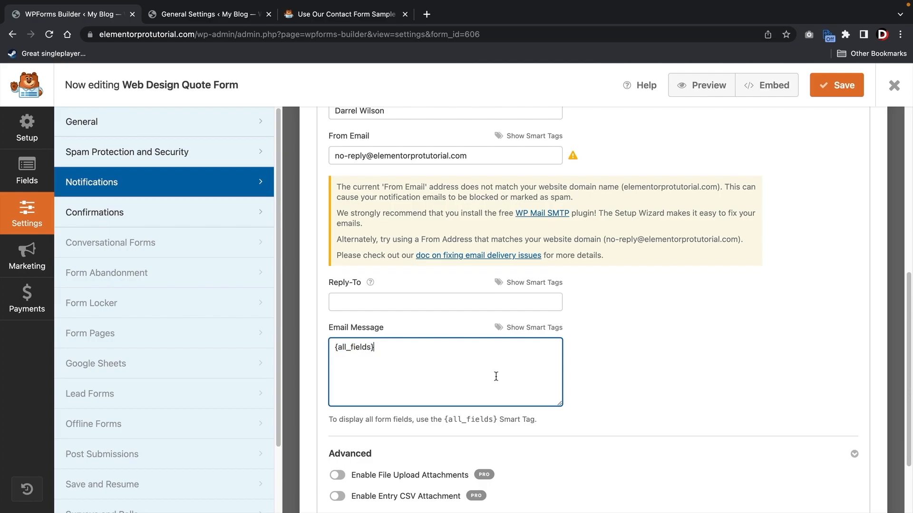
scroll(613, 383, up, 5)
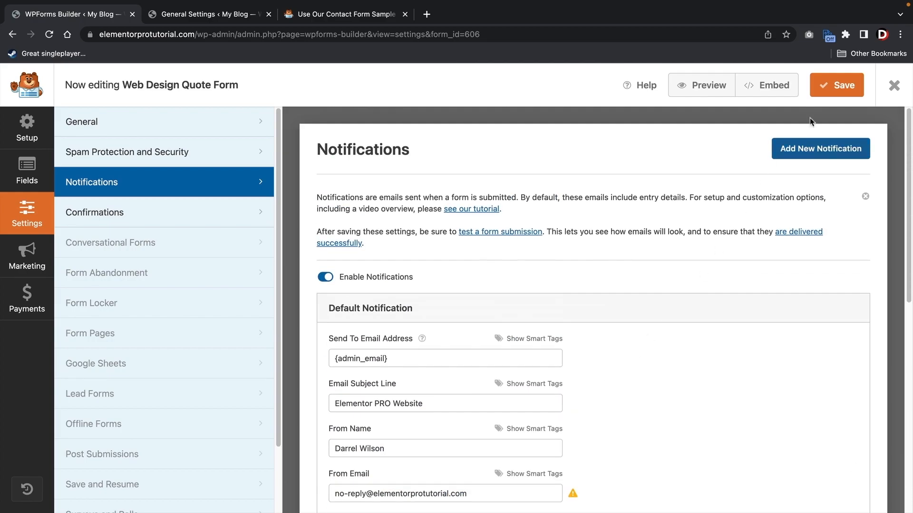
- Save the notifications, launch Elementor on the Contact Us page, and exit the builder to Forms Overview
click(835, 92)
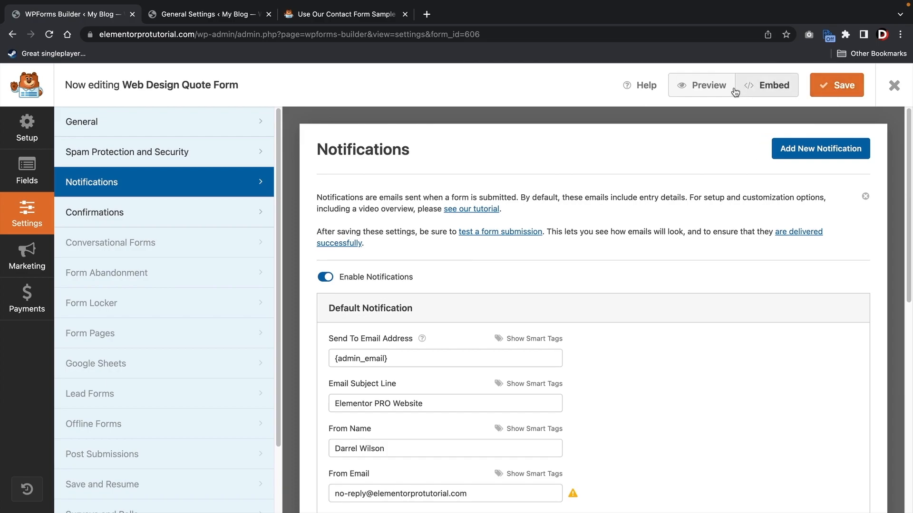
click(223, 15)
mouse_move(52, 87)
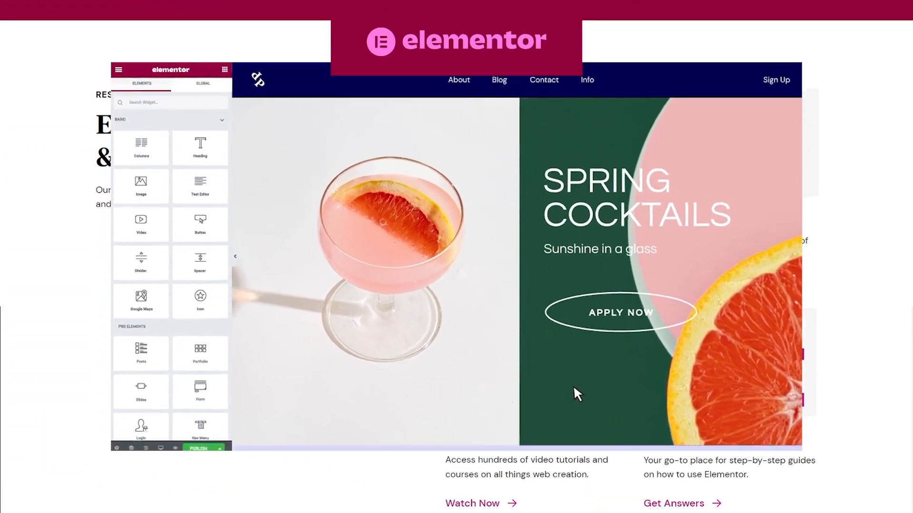
click(351, 119)
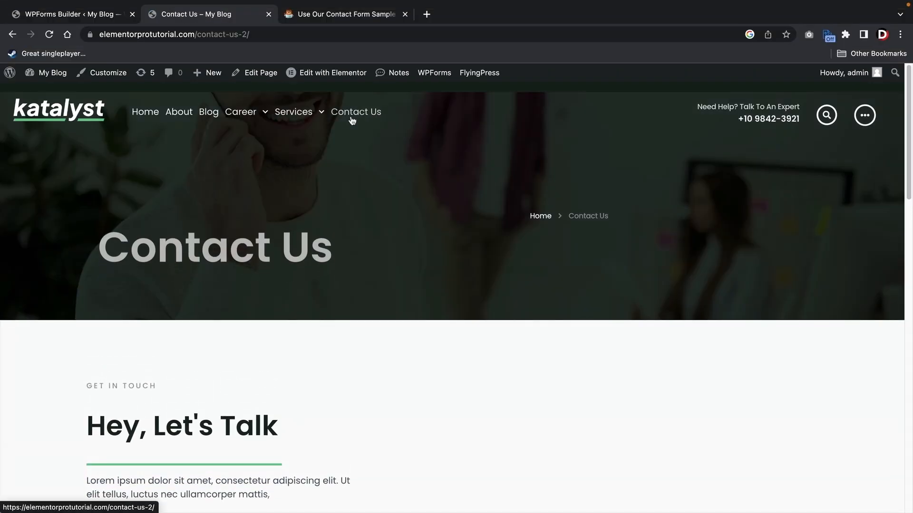
click(340, 75)
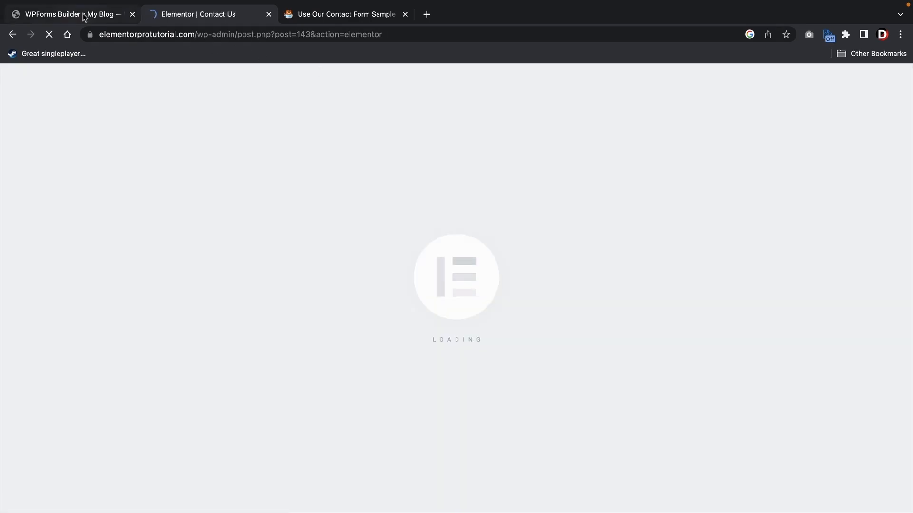
click(84, 18)
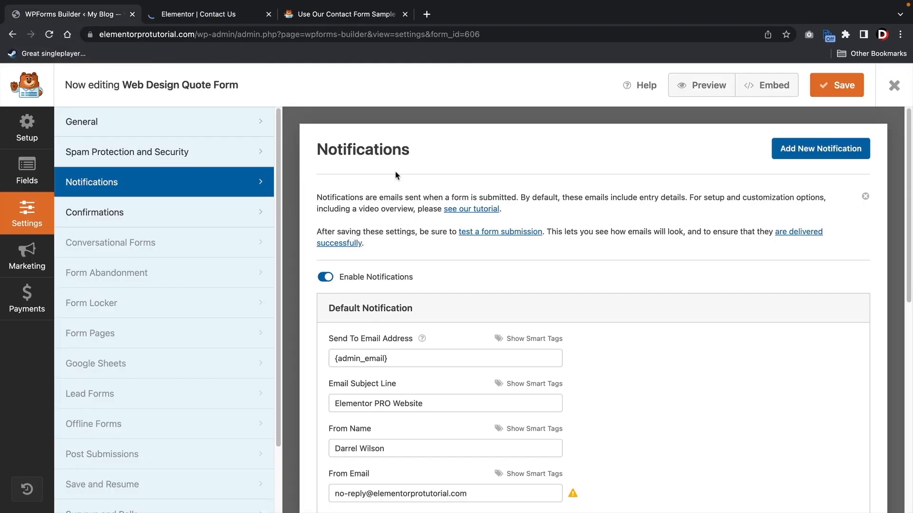
click(893, 88)
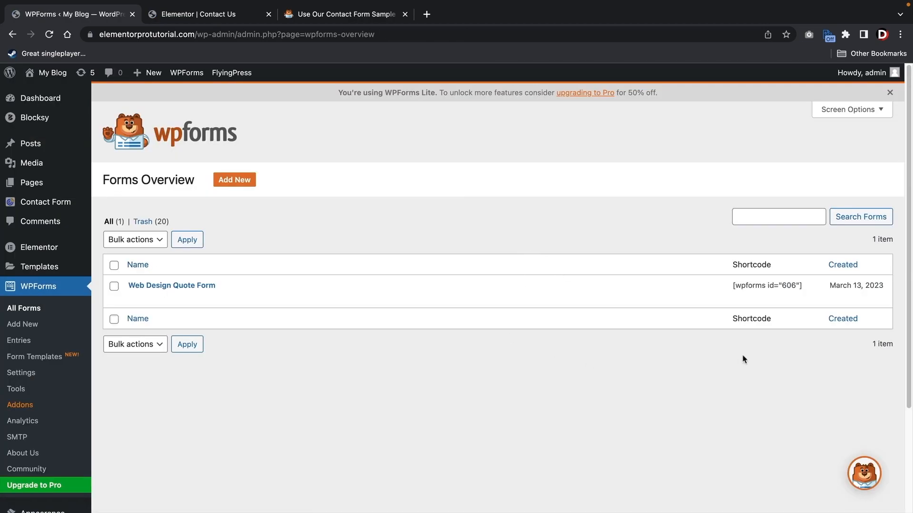
- Copy the shortcode [wpforms id="606"] from the Web Design Quote Form's row in Forms Overview
mouse_move(758, 296)
drag(803, 286, 732, 288)
right_click(731, 288)
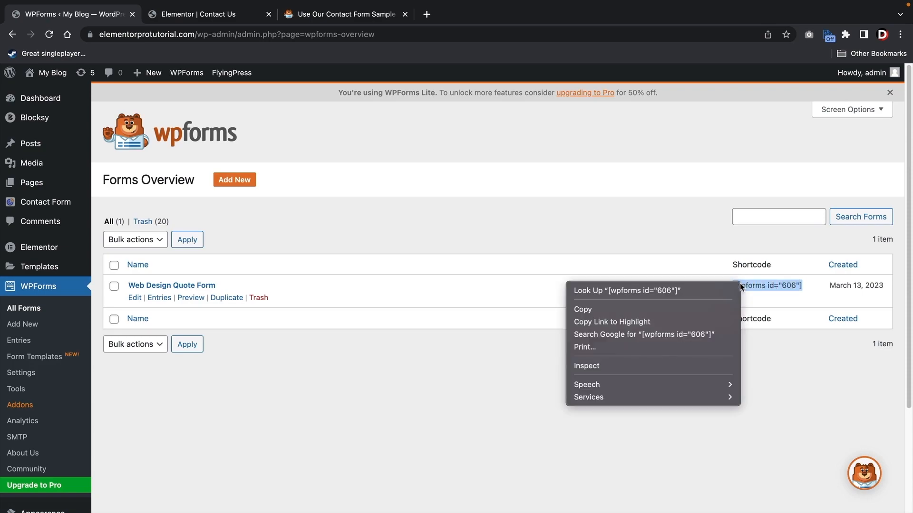
click(722, 305)
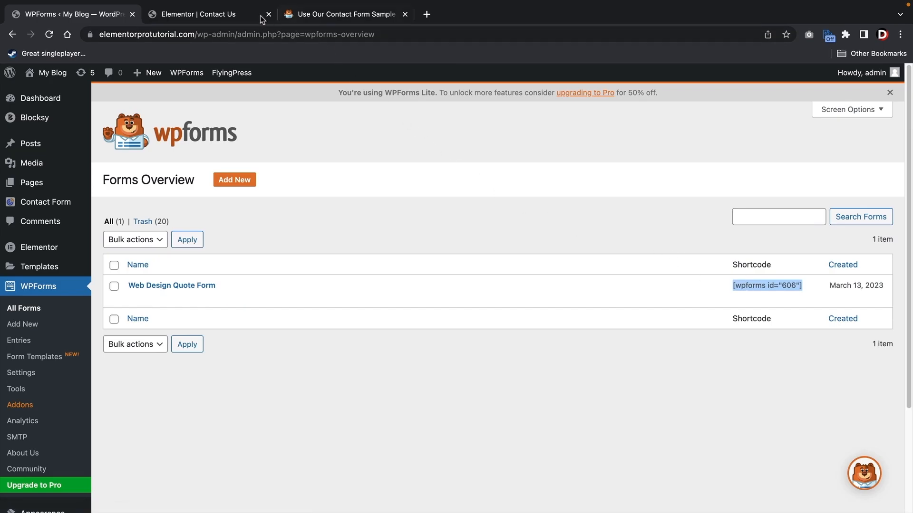
- Delete the existing form widget from the Contact Us page's right column
click(215, 15)
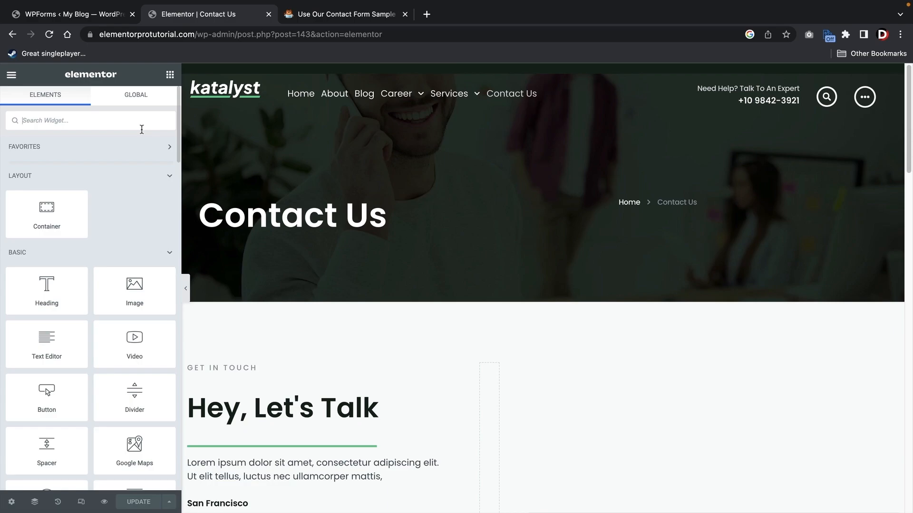
text(short)
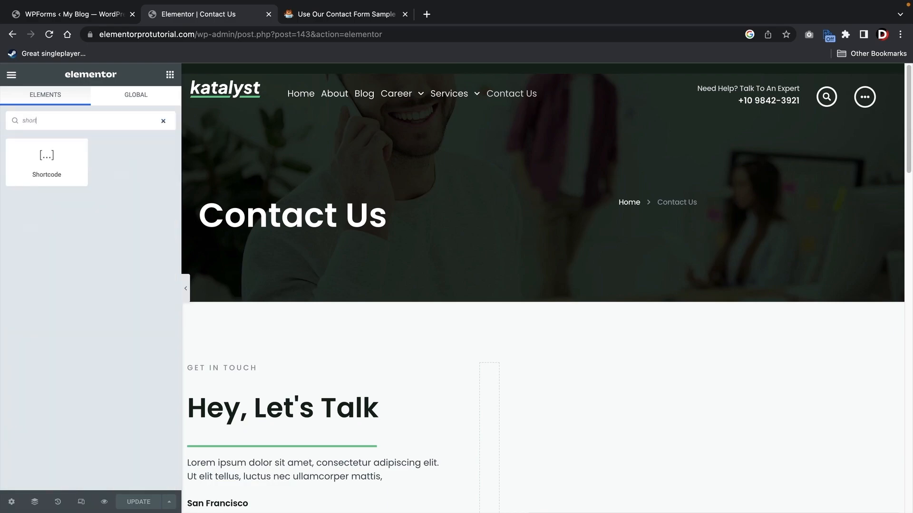
scroll(419, 373, down, 5)
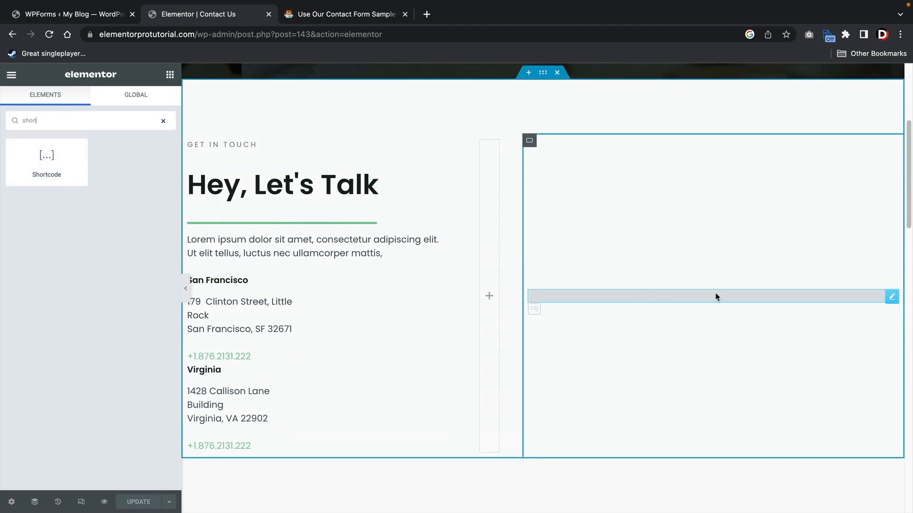
right_click(890, 299)
click(816, 501)
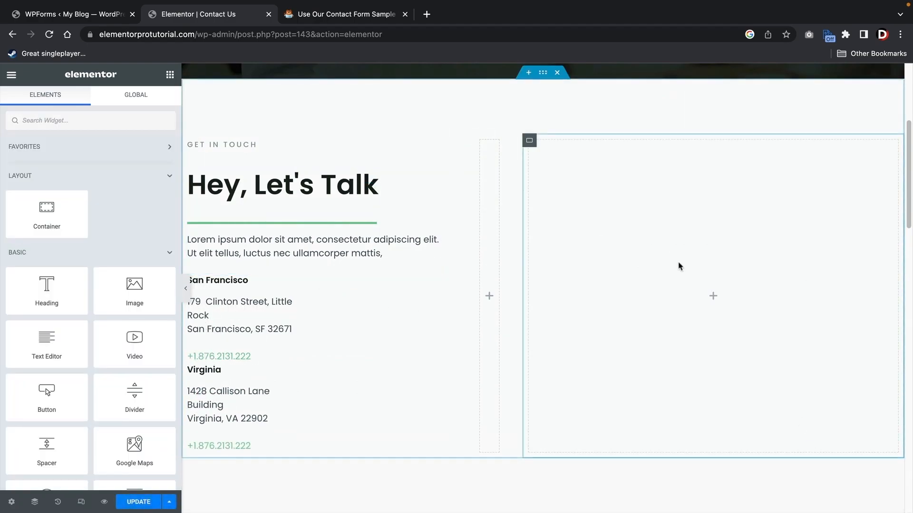
- Drop a Shortcode widget into the empty right column and paste [wpforms id="606"] into it
click(82, 118)
text(short)
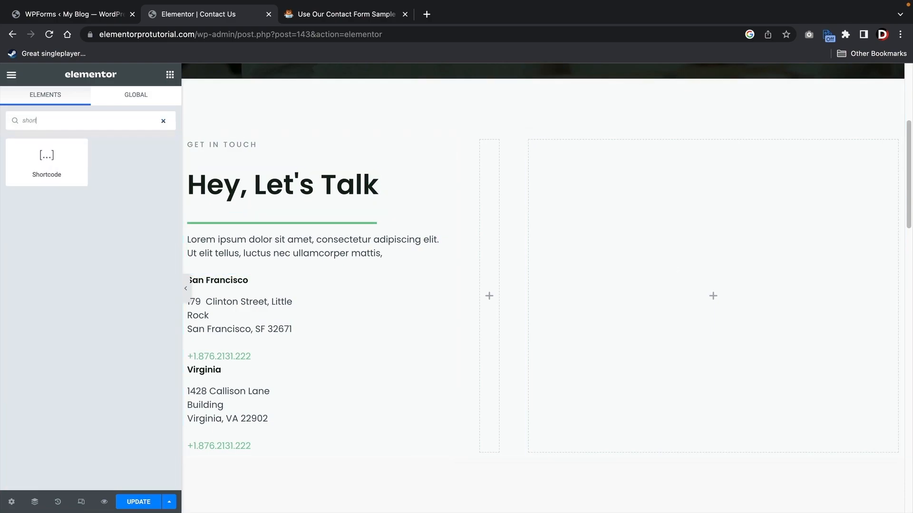
drag(65, 166, 729, 295)
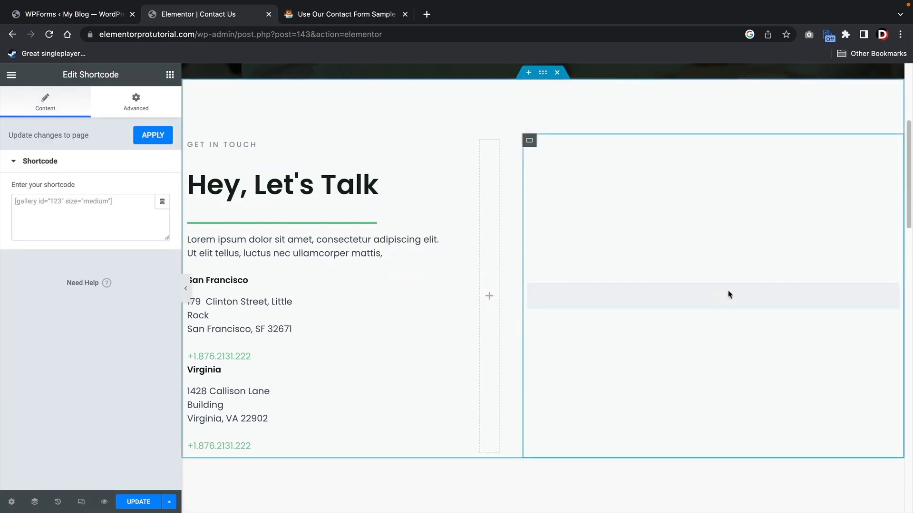
right_click(53, 201)
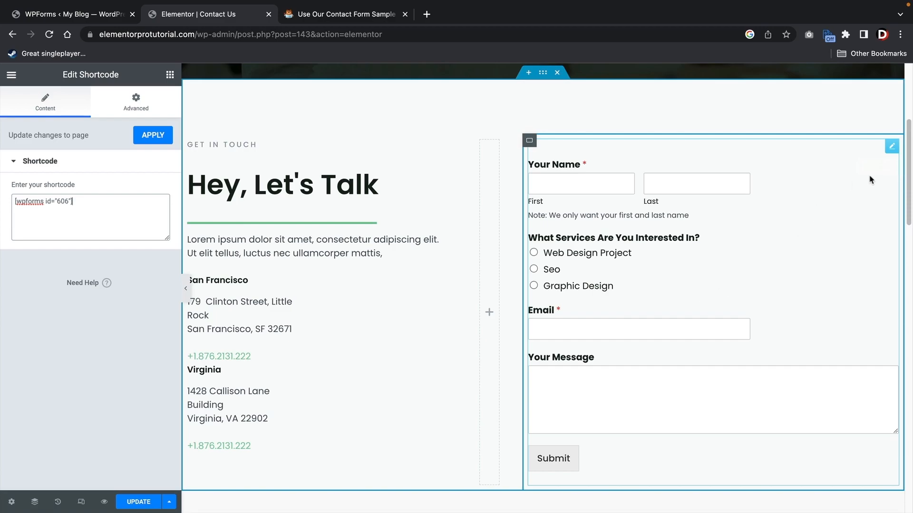
right_click(891, 147)
- Swap the Shortcode widget for a WPForms widget set to the Web Design Quote Form
click(851, 364)
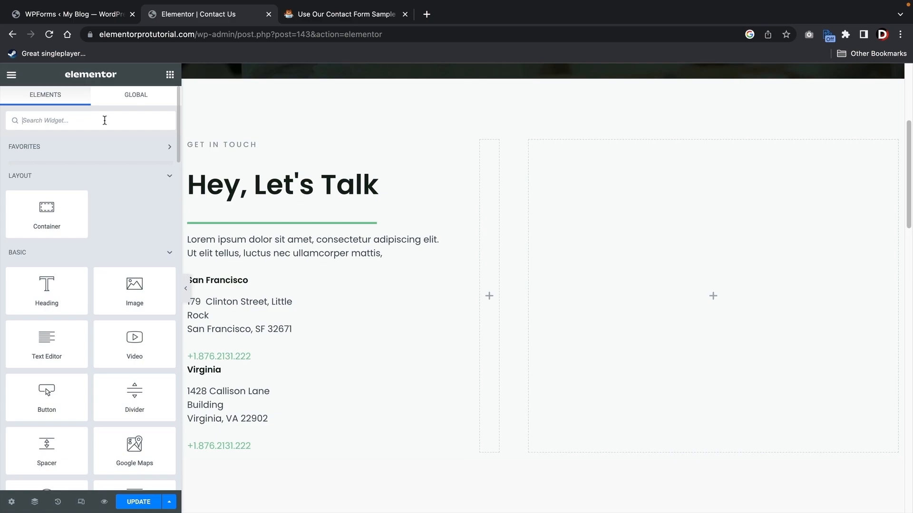
text(wpform)
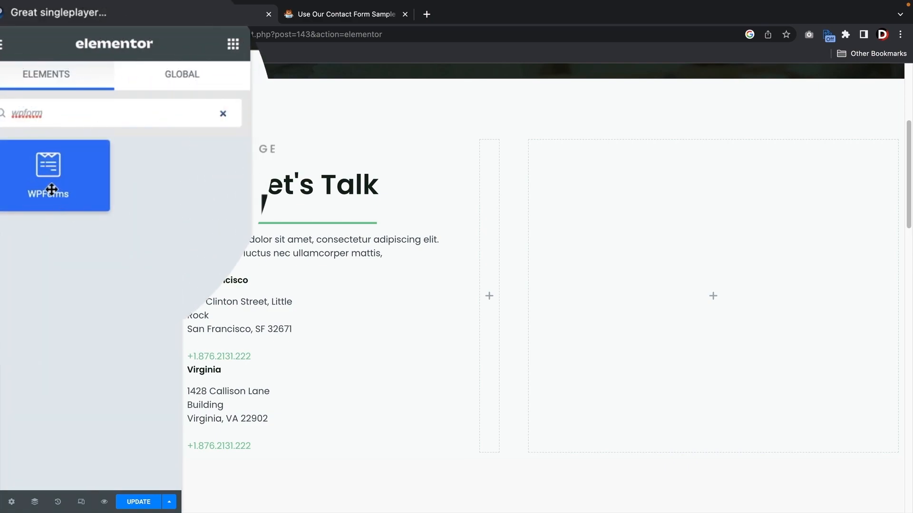
drag(45, 179, 684, 297)
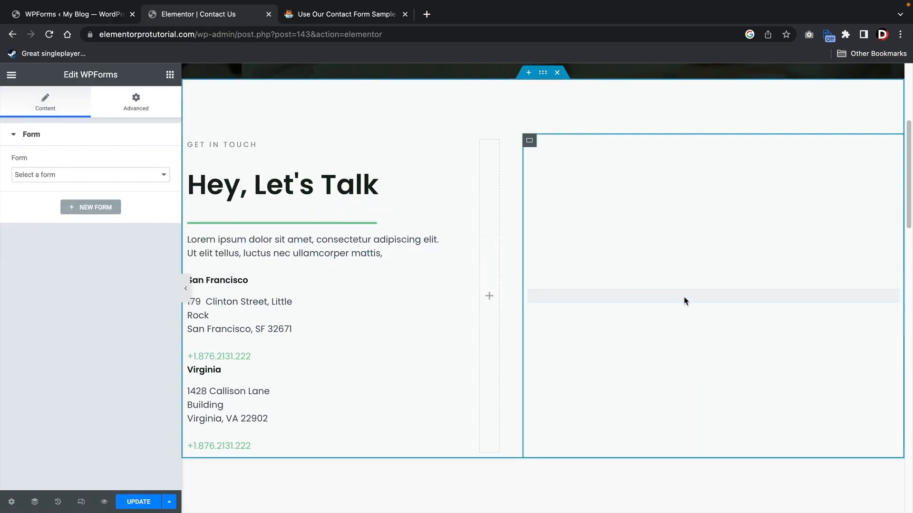
click(126, 176)
click(118, 190)
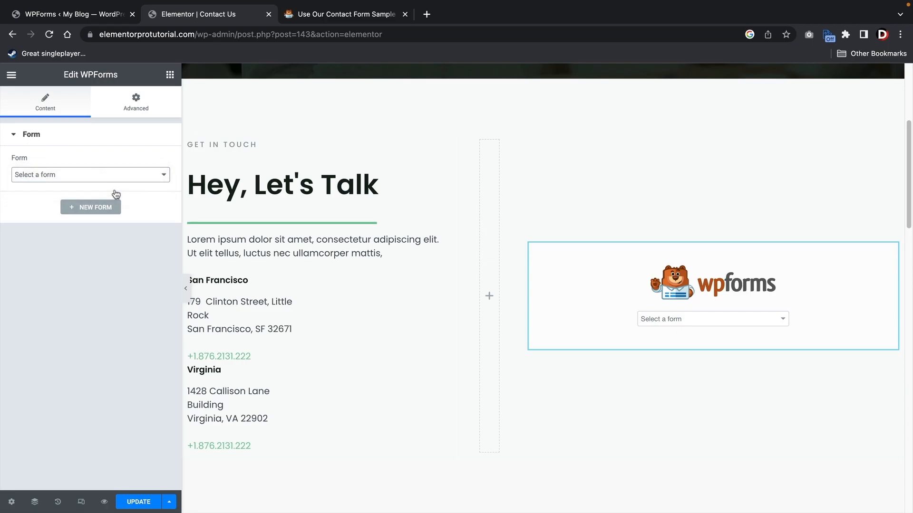
- Keep the form name and description hidden in Display Options, then update the page
click(88, 299)
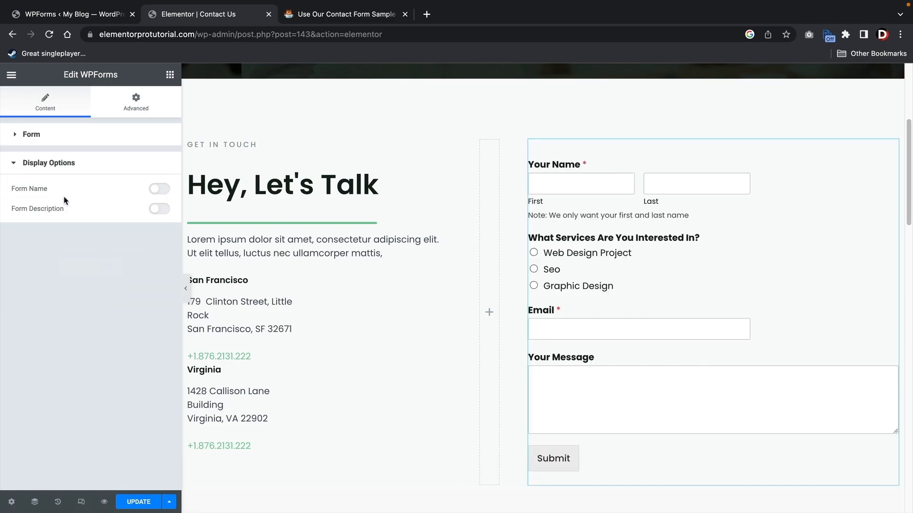
click(161, 192)
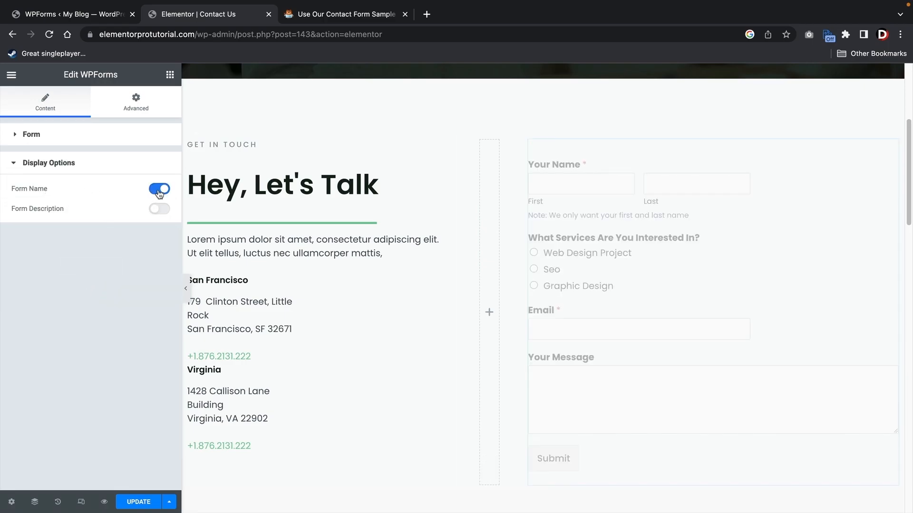
click(156, 212)
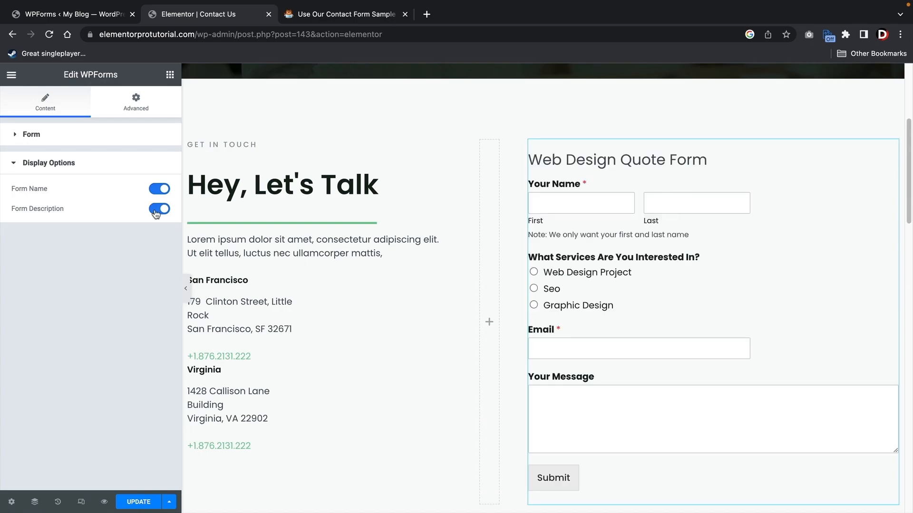
click(156, 212)
click(157, 194)
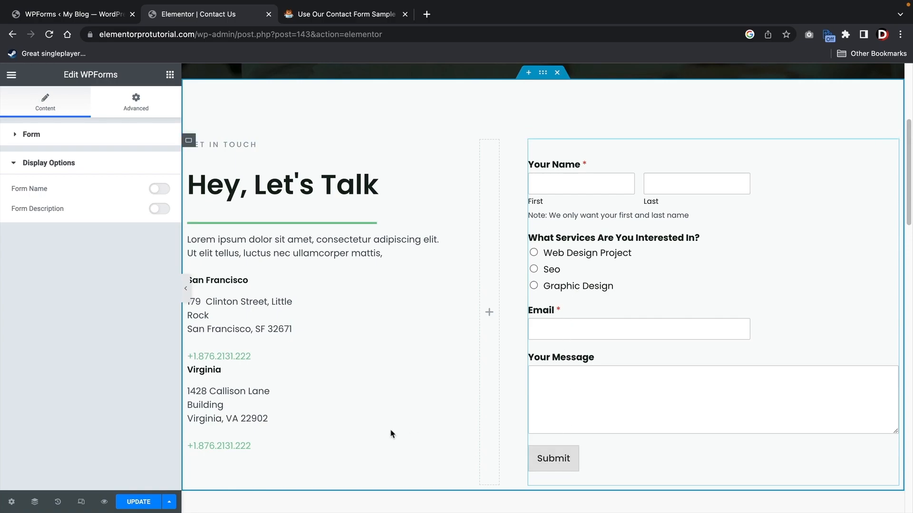
click(144, 506)
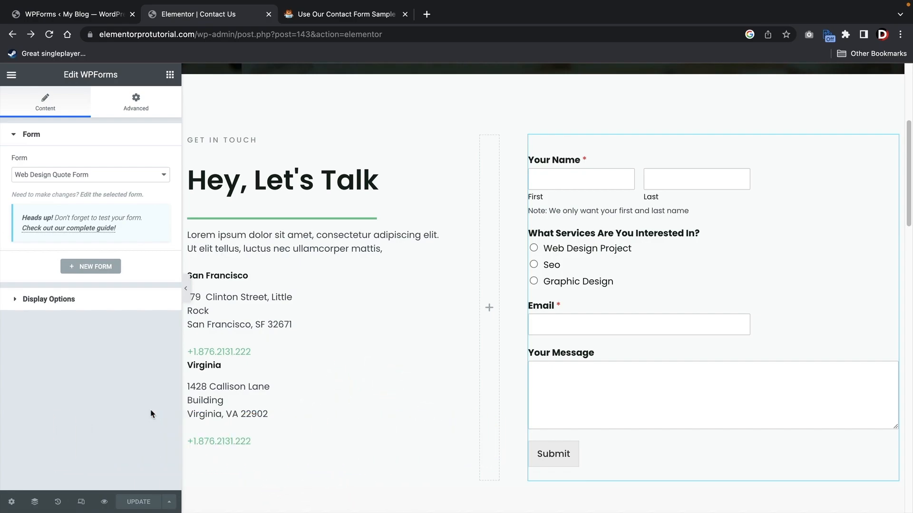
- On the live Contact Us page, fill in the name, choose Web Design Project, and enter an email address
click(12, 75)
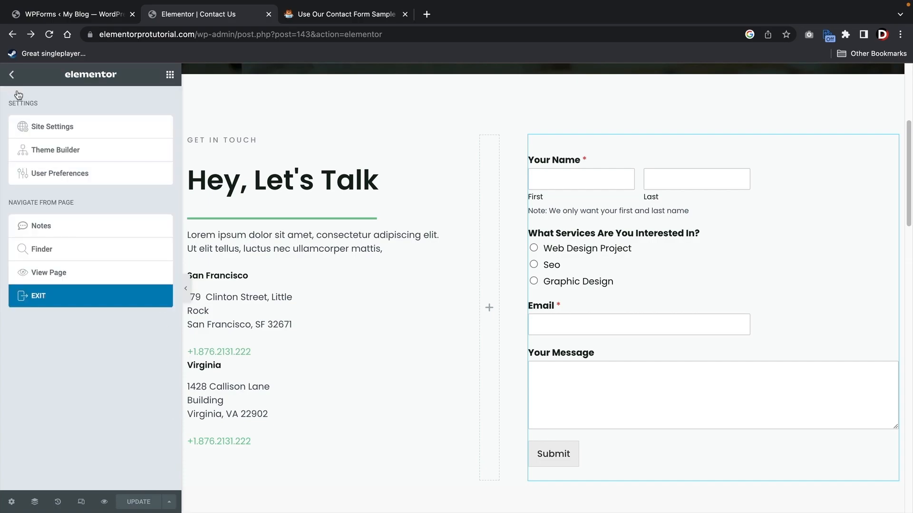
click(89, 278)
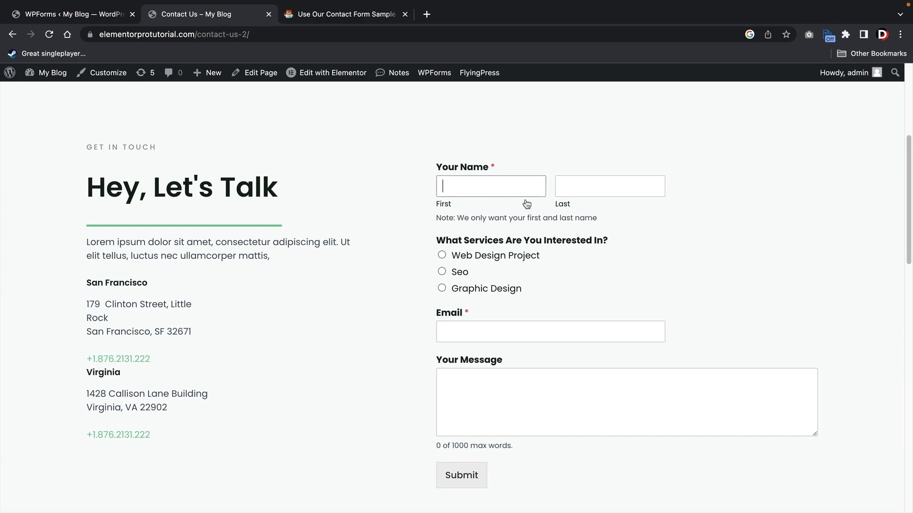
key(Tab)
text(wi)
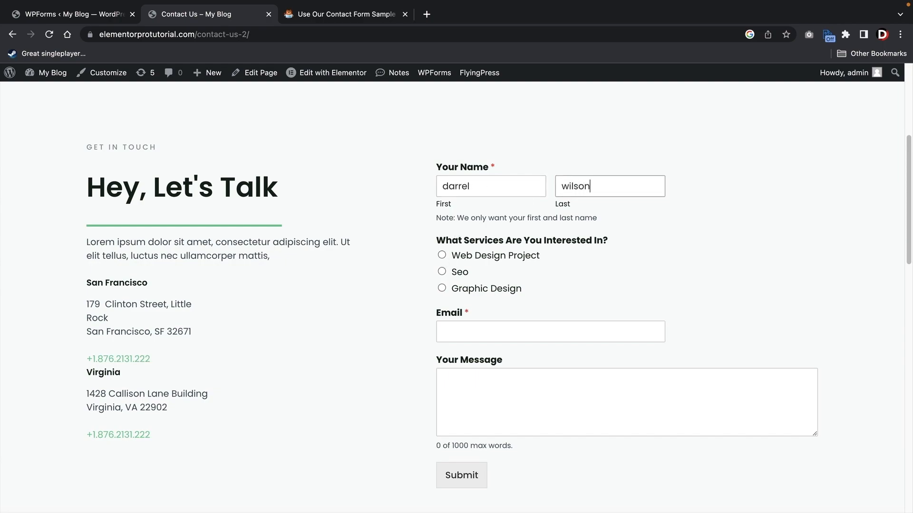
click(441, 256)
click(470, 324)
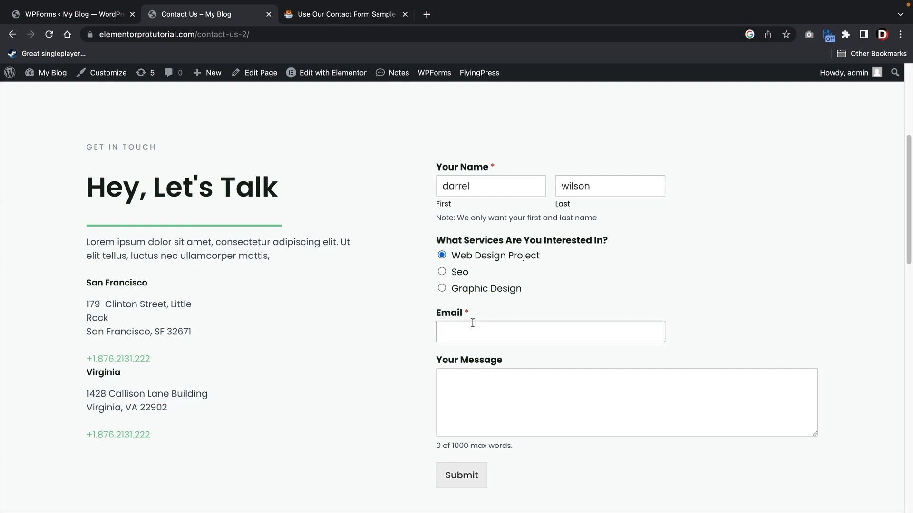
key(Tab)
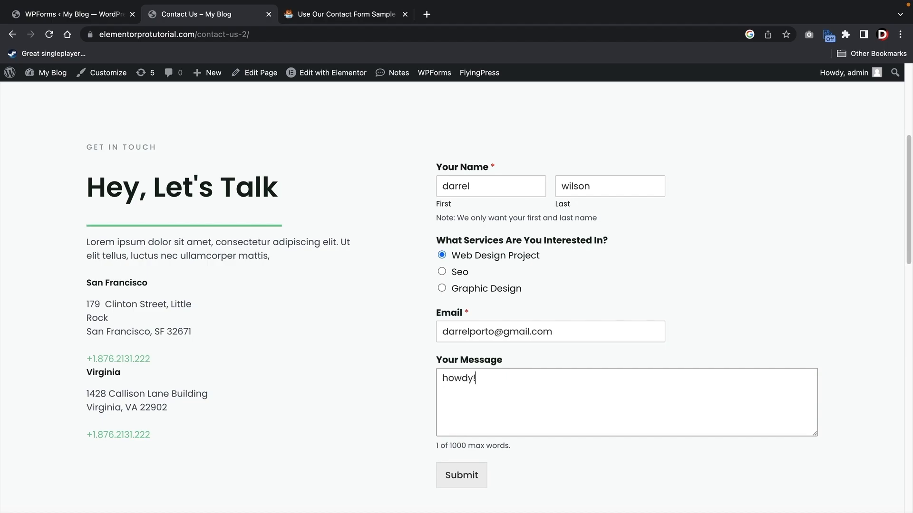
- Submit the contact form and check the thank-you confirmation message
click(472, 484)
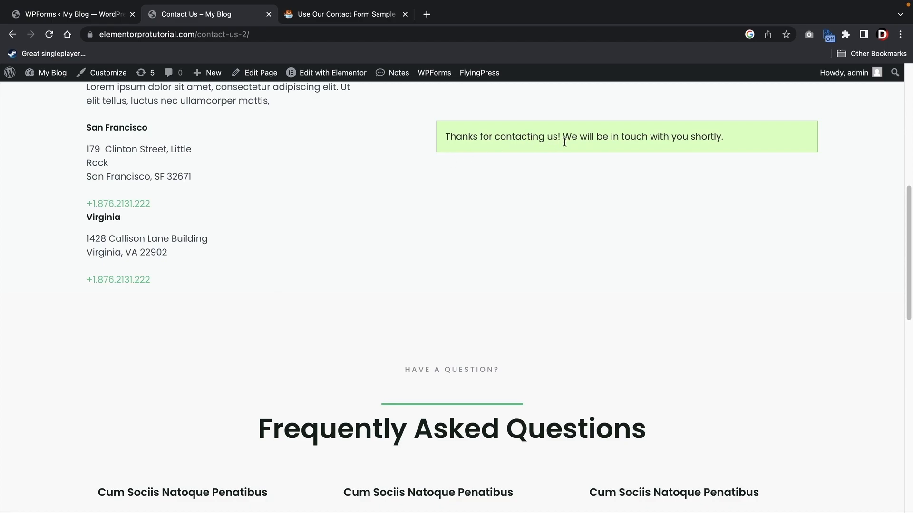
scroll(502, 176, up, 2)
drag(456, 225, 734, 230)
click(601, 238)
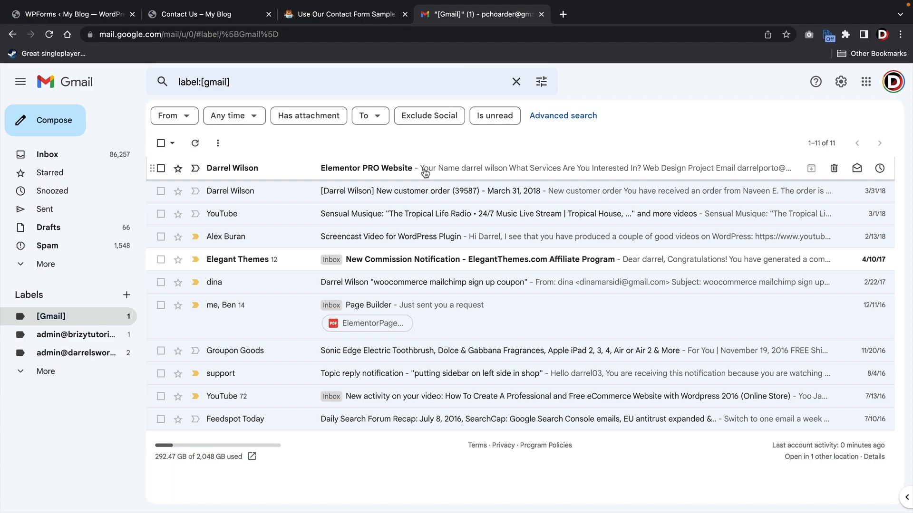
- Open the 'Elementor PRO Website' email from the Gmail message list
click(424, 169)
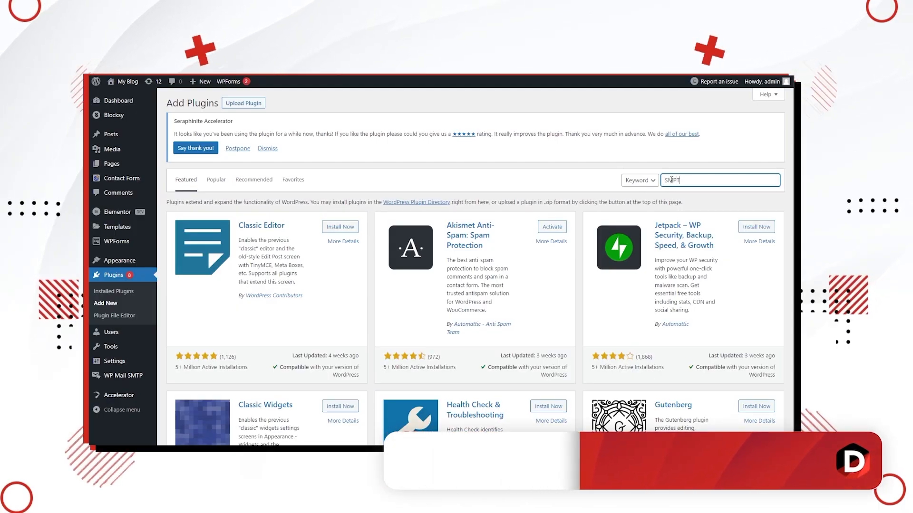
- Open SMTP Mailer settings and copy the example smtp.gmail.com into the SMTP Host field
scroll(475, 257, down, 5)
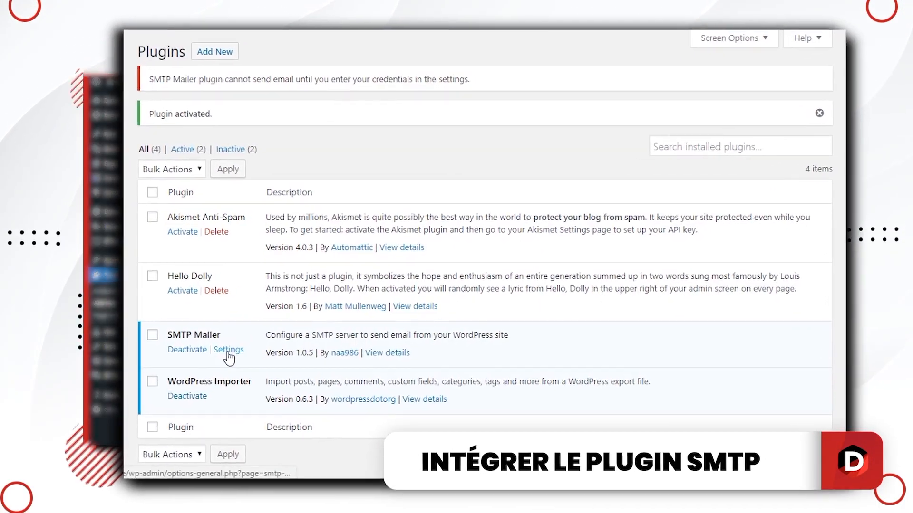
click(261, 350)
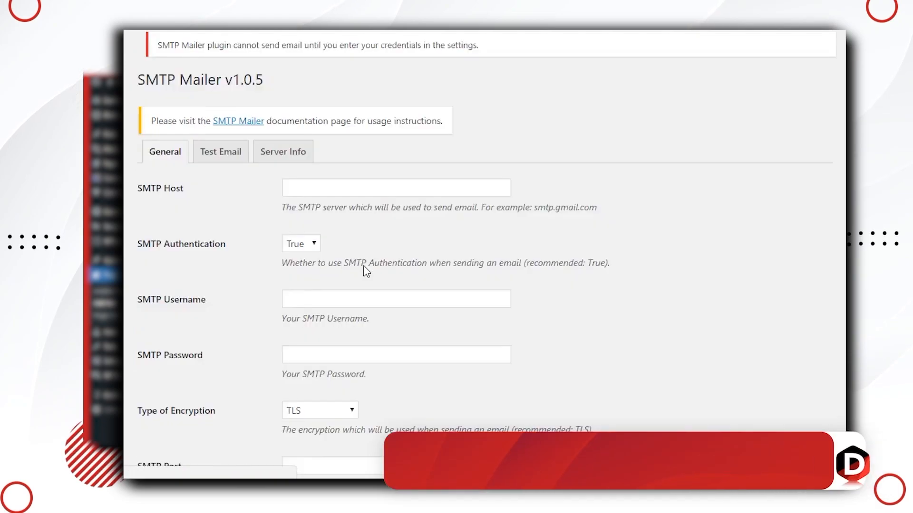
scroll(678, 162, down, 1)
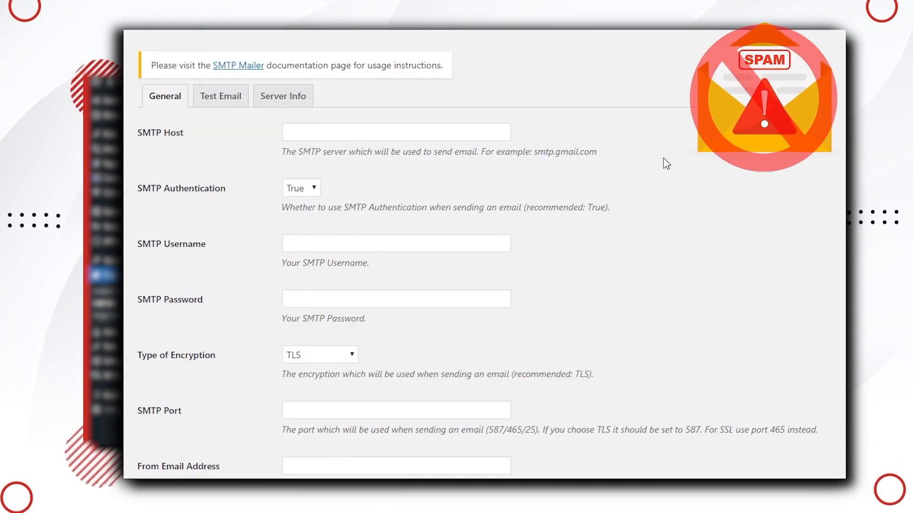
drag(535, 153, 598, 153)
key(ctrl+c)
right_click(595, 154)
click(618, 160)
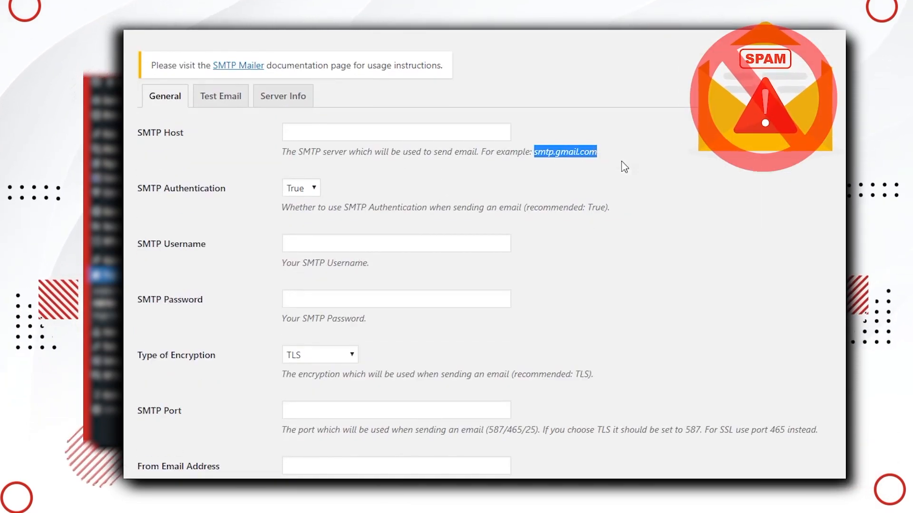
click(375, 132)
right_click(430, 132)
click(452, 212)
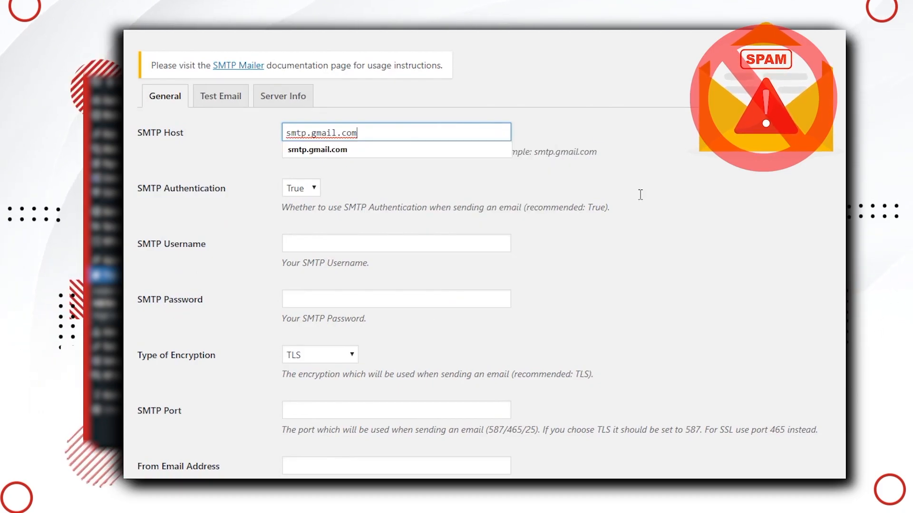
click(656, 195)
- Fill in the suggested SMTP username and start entering the SMTP password
scroll(656, 195, down, 1)
click(466, 178)
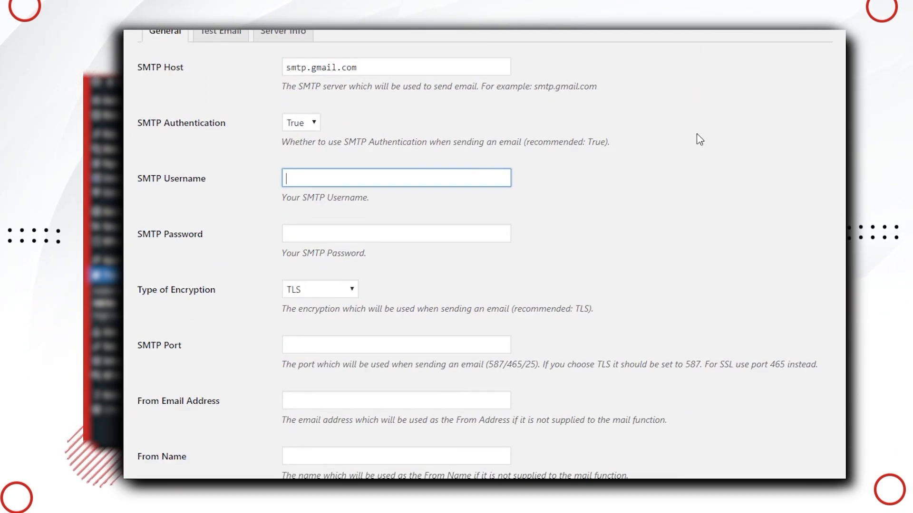
text(p)
key(Down)
key(Return)
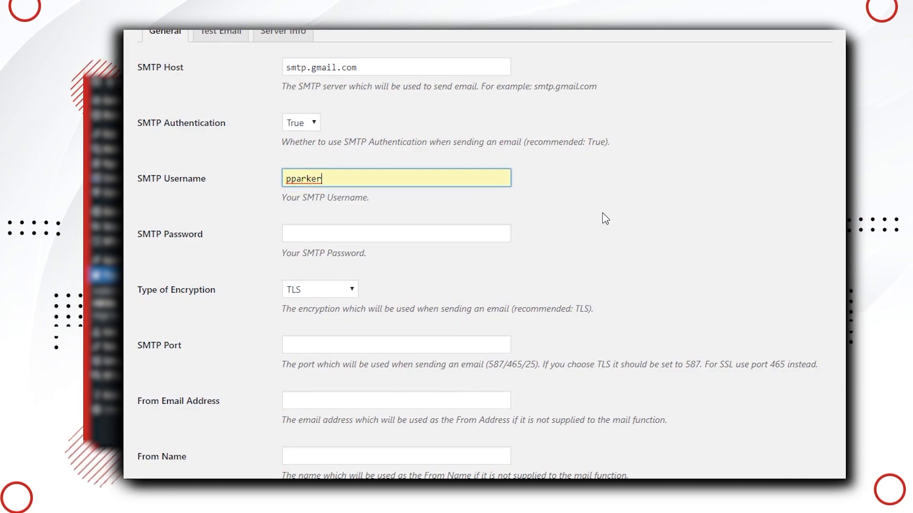
click(504, 236)
scroll(618, 261, down, 1)
text(pa)
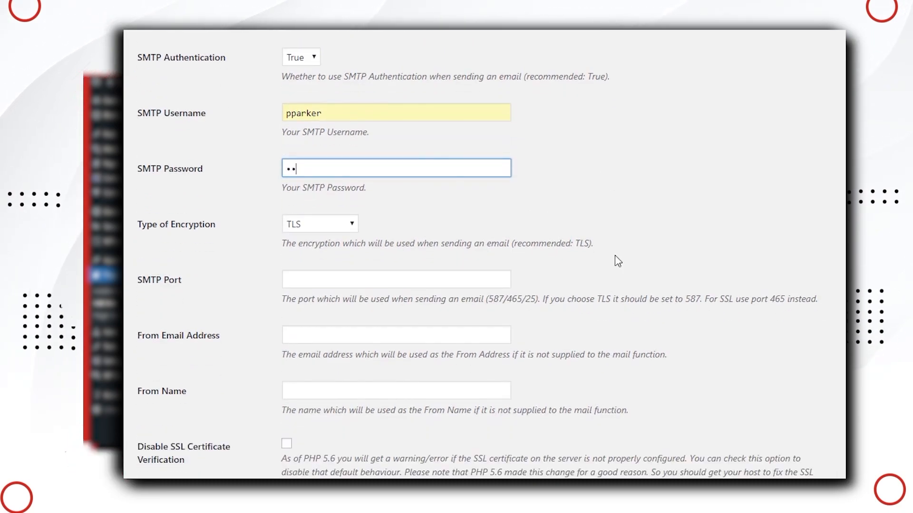
text(ssword)
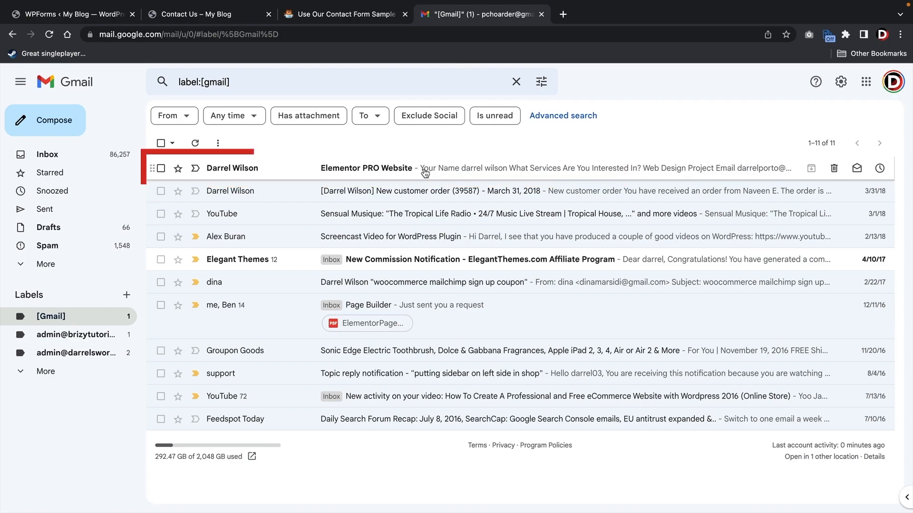
- Open the 'Elementor PRO Website' notification email from the Gmail inbox list
click(427, 172)
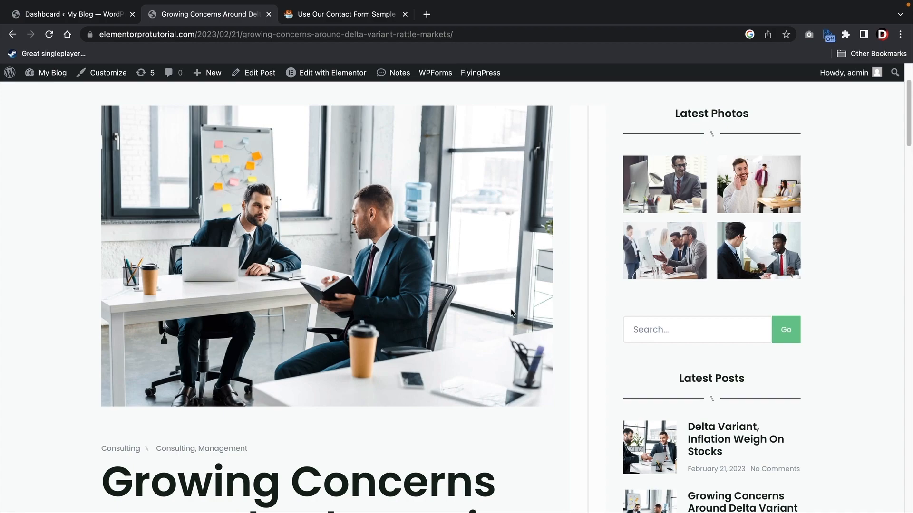
- Scroll through the blog post to view the sidebar subscribe form, then return to the WordPress Dashboard tab
scroll(598, 246, down, 3)
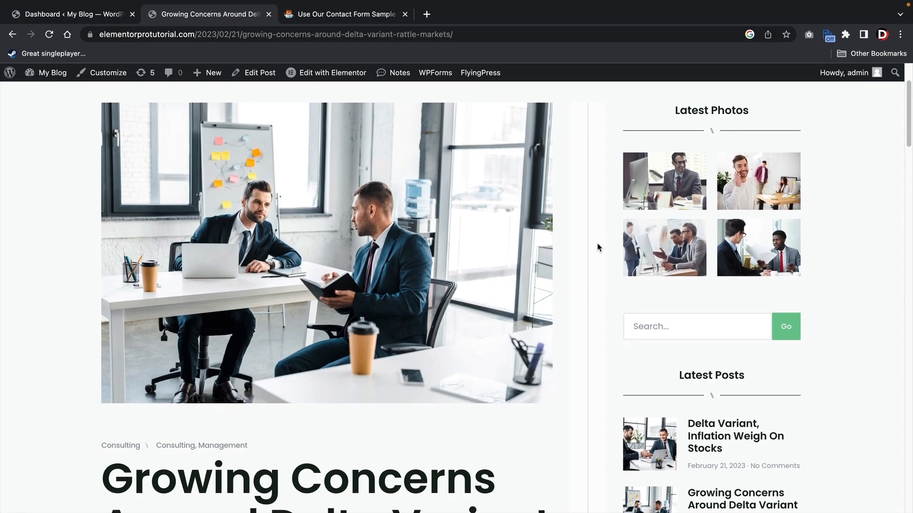
scroll(598, 247, down, 8)
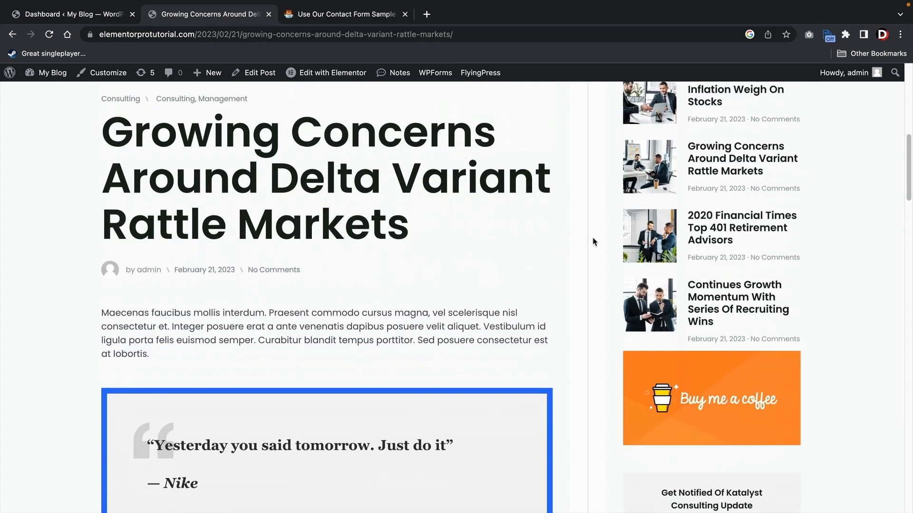
scroll(593, 242, down, 2)
scroll(590, 253, down, 4)
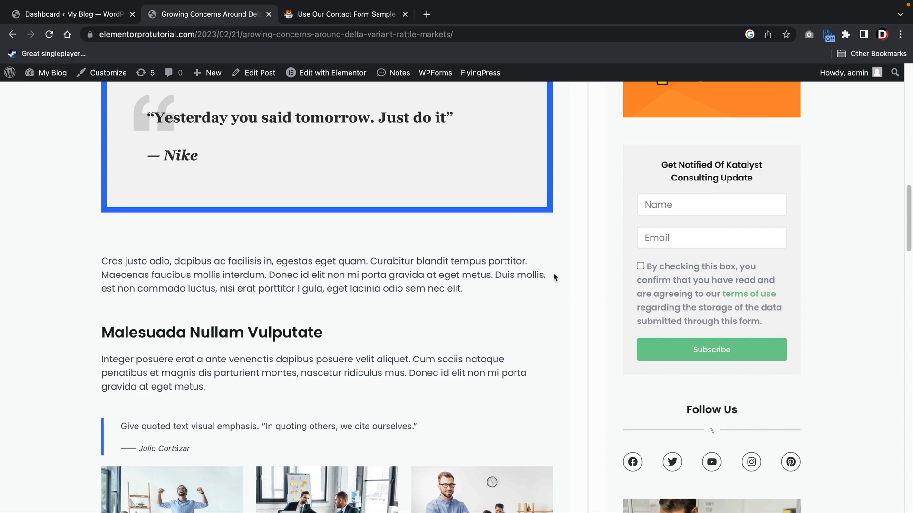
scroll(553, 277, down, 6)
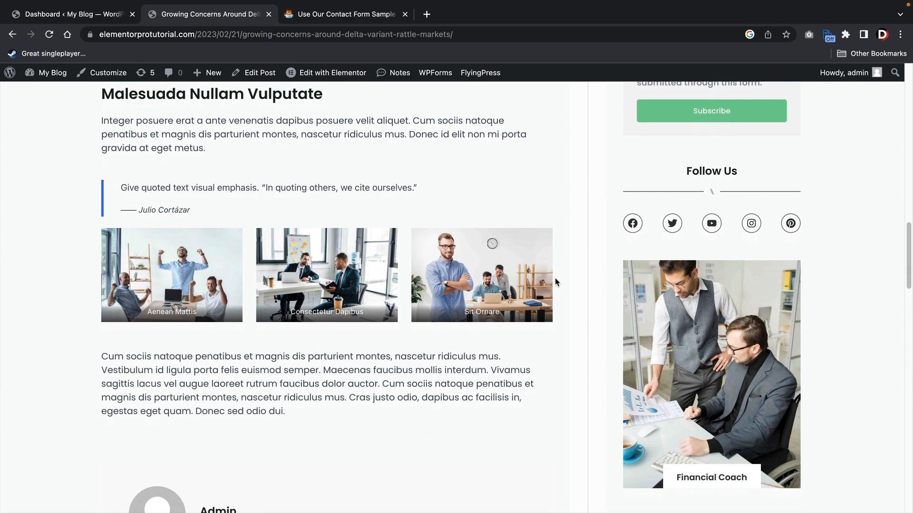
scroll(555, 282, down, 2)
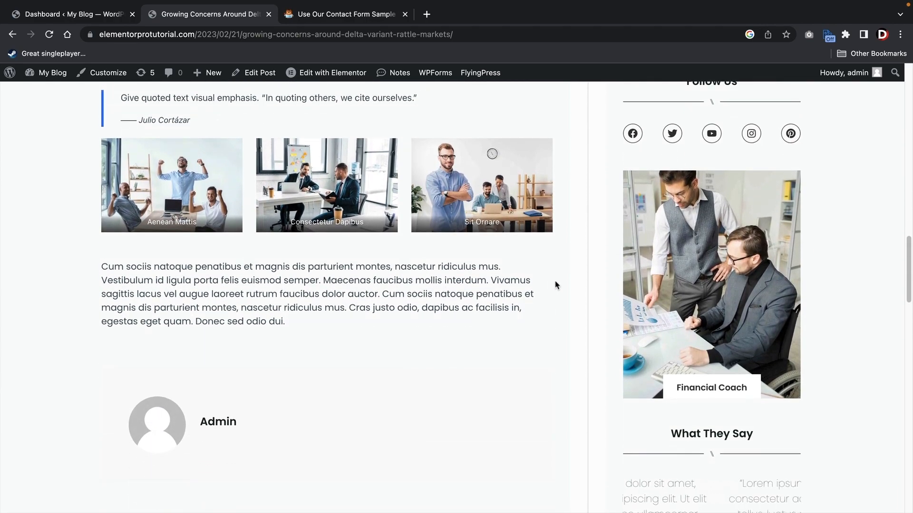
scroll(555, 284, up, 5)
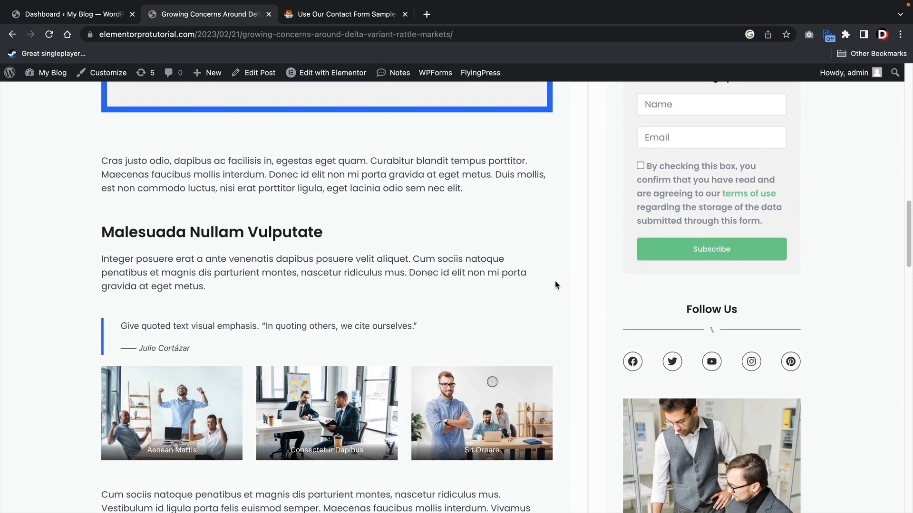
click(110, 14)
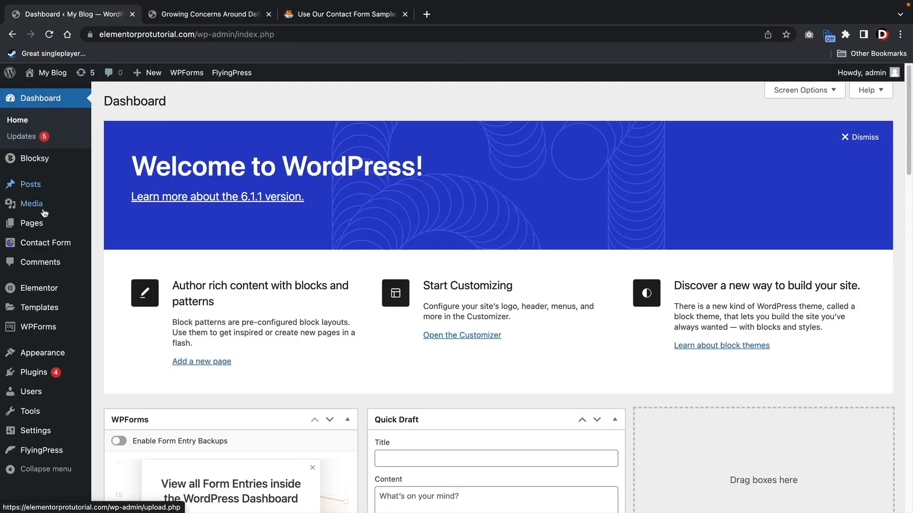
- Reveal the WPForms menu's Add New option in the admin sidebar
mouse_move(41, 336)
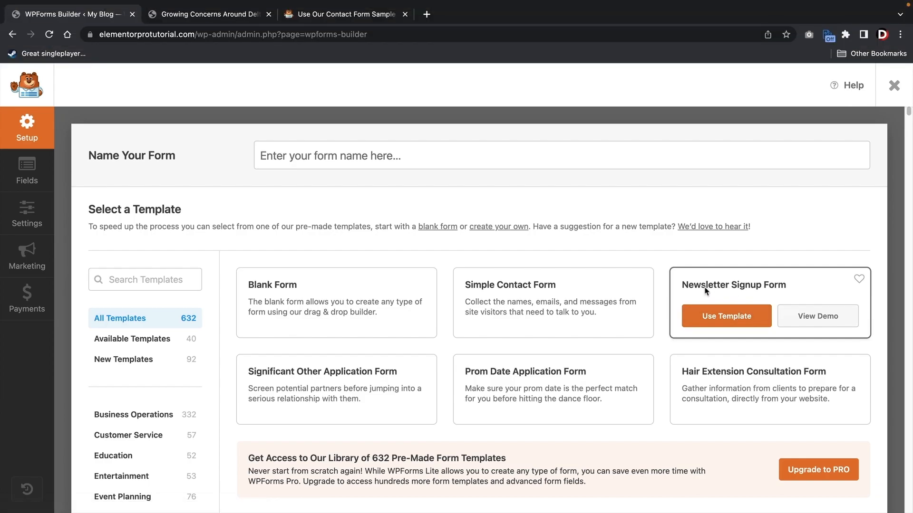
- Start a form from the Newsletter Signup Form template and open Constant Contact's free trial page from Marketing
click(744, 318)
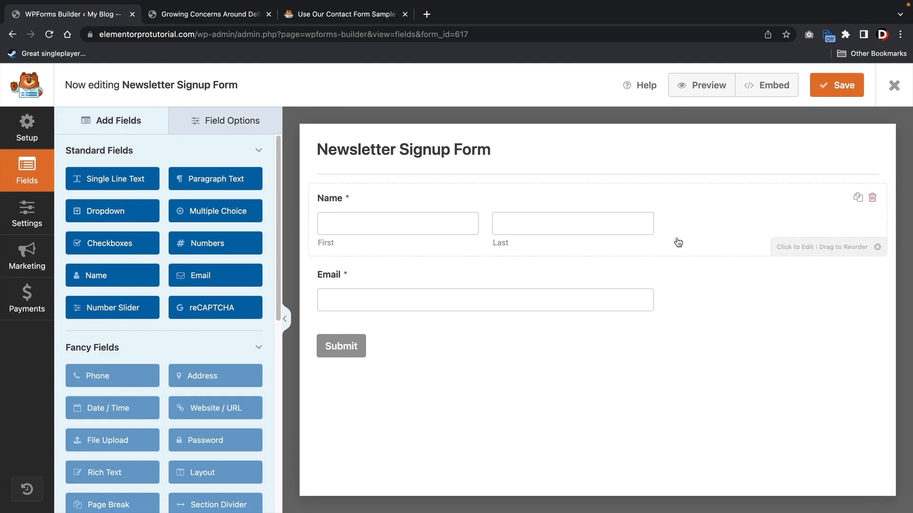
click(33, 262)
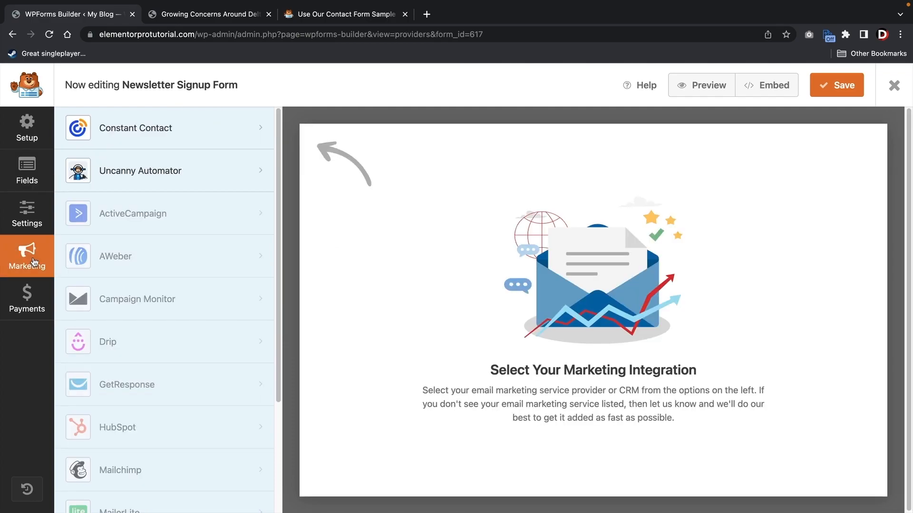
click(152, 138)
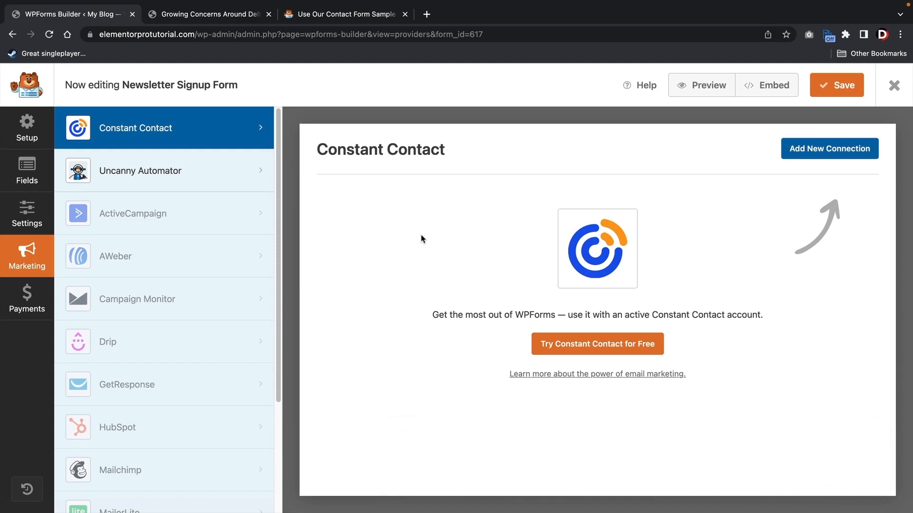
click(570, 350)
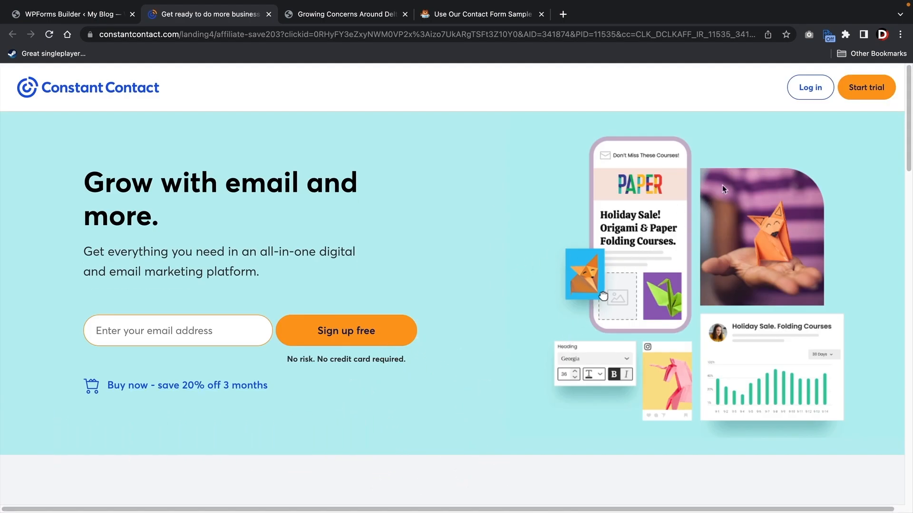
- Log in to the Constant Contact account and switch back to the WPForms builder tab
click(855, 94)
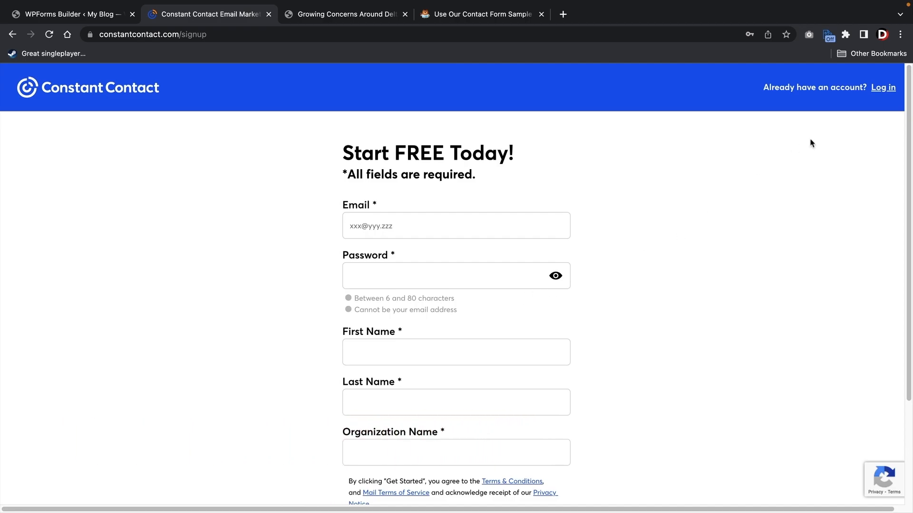
click(883, 87)
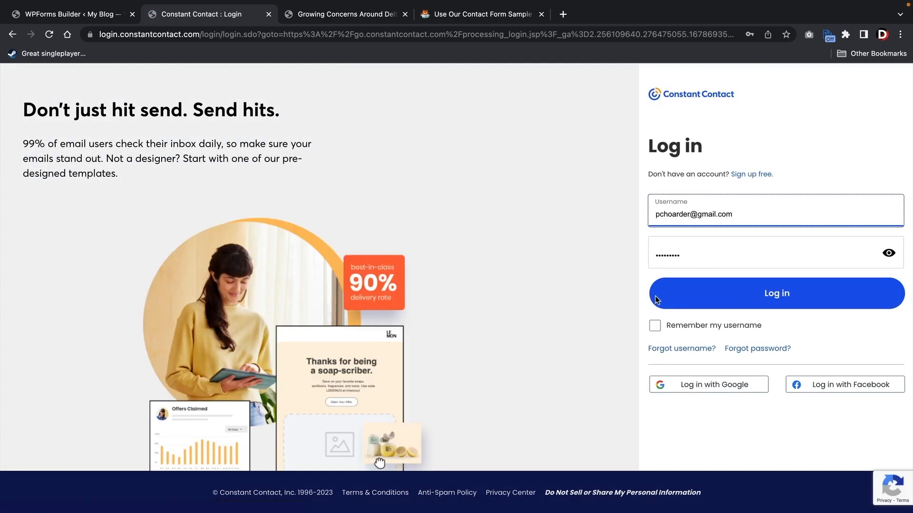
click(791, 296)
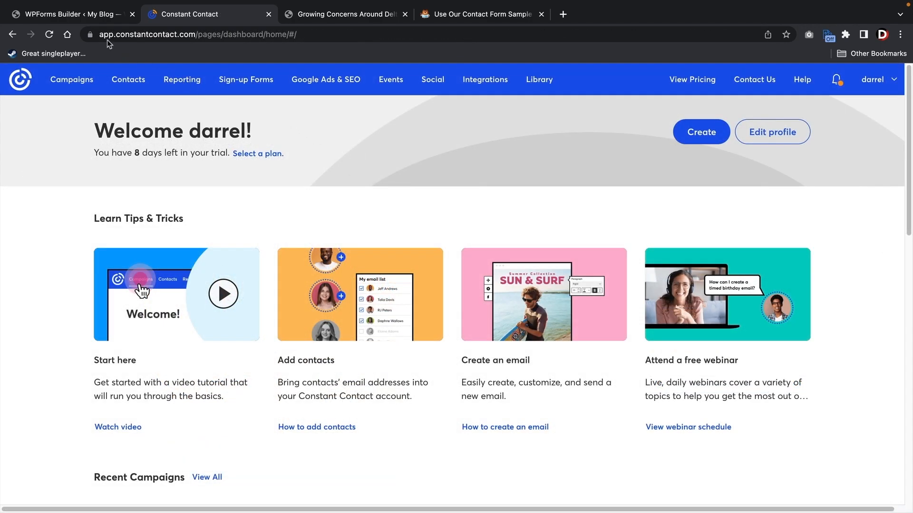
click(75, 18)
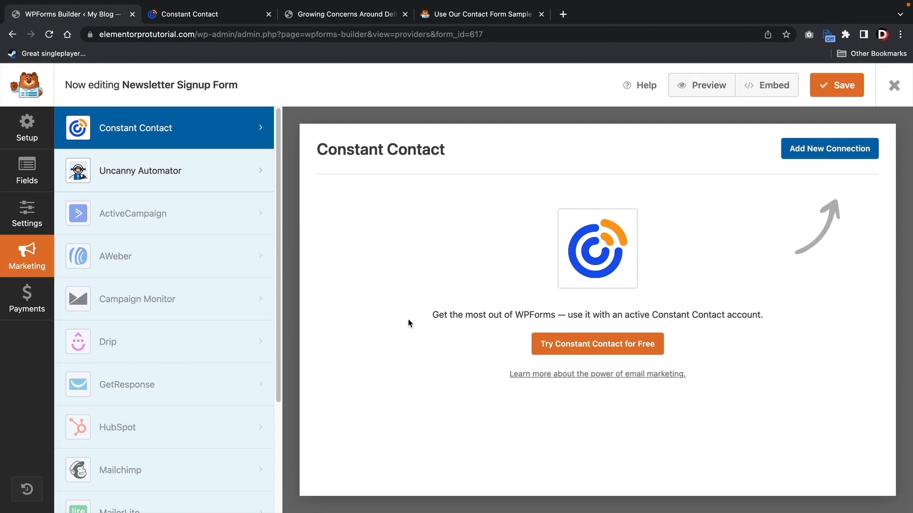
- Add a 'Newsletter Optin' Constant Contact connection using the WP Forms list, mapping Email to Email
click(825, 152)
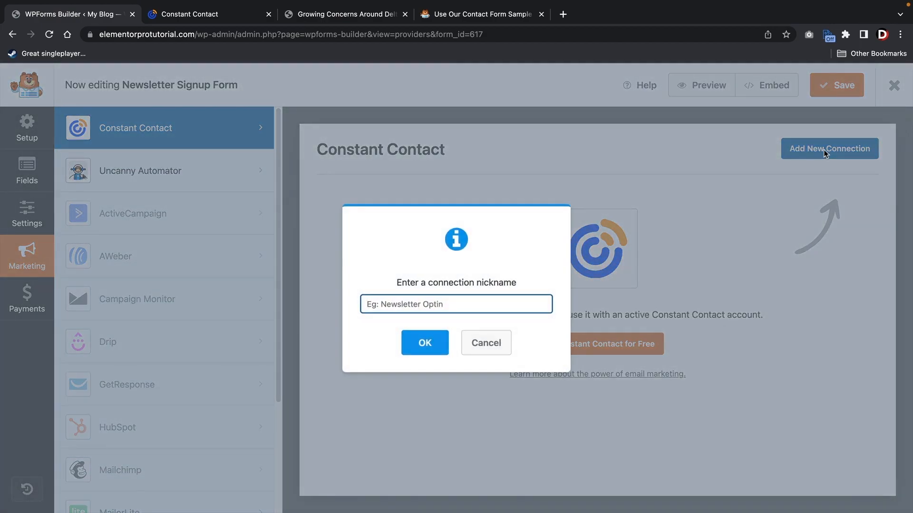
text(Newsletter Optin)
click(425, 342)
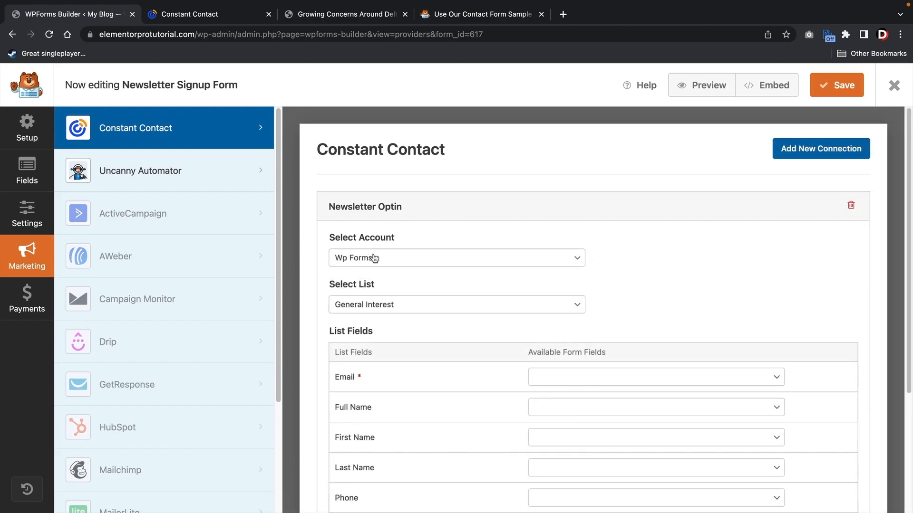
click(379, 309)
click(375, 318)
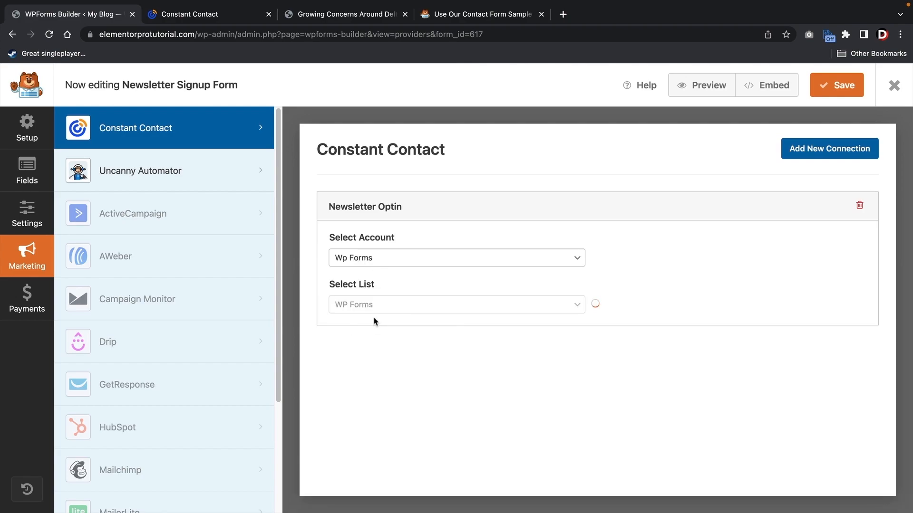
scroll(375, 318, down, 3)
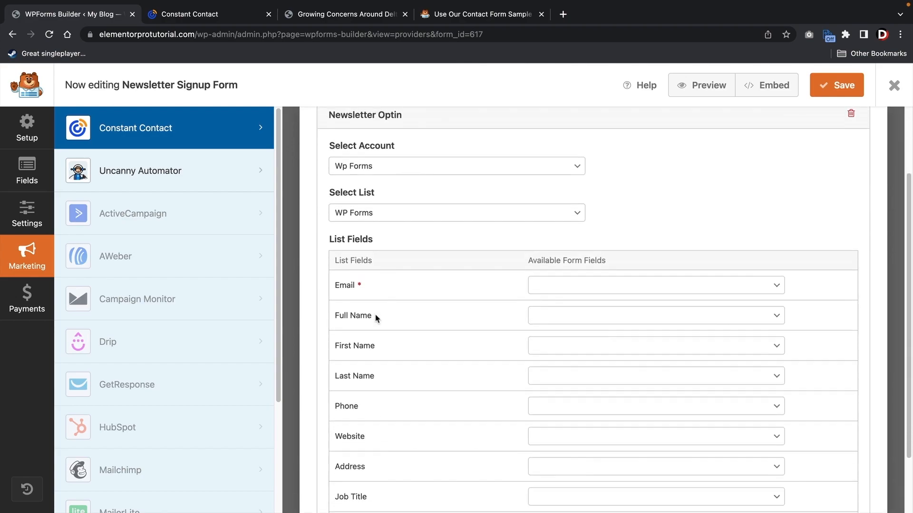
click(580, 283)
click(576, 299)
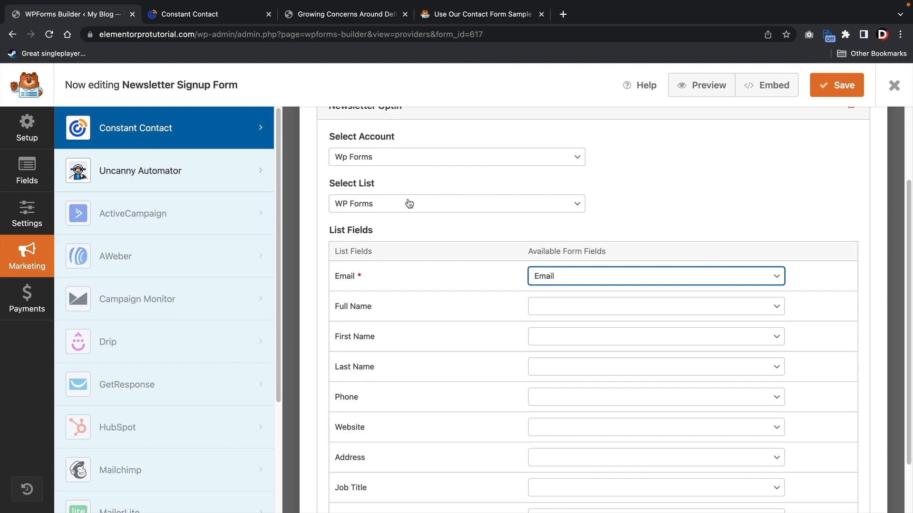
- Save the Newsletter Signup Form and close the form builder
scroll(695, 159, up, 3)
click(838, 93)
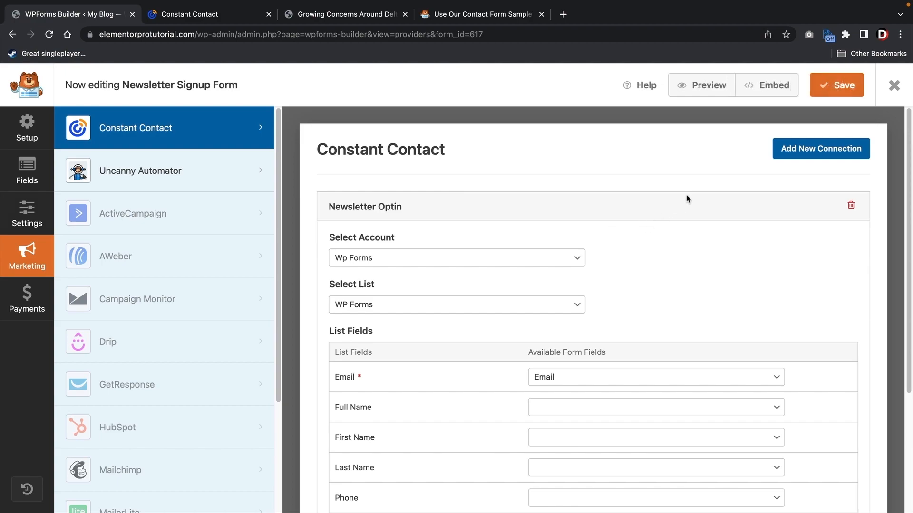
click(896, 85)
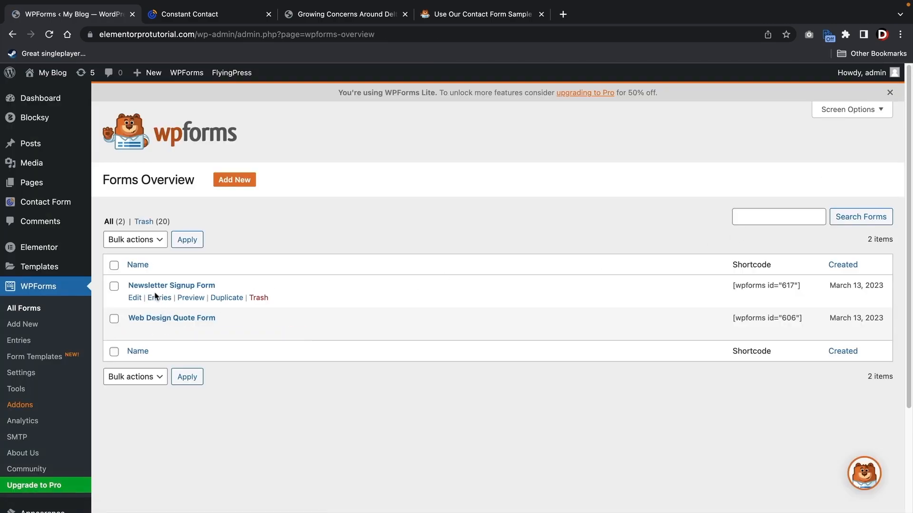
- Copy the Newsletter Signup Form's [wpforms id="617"] shortcode from Forms Overview
triple_click(741, 287)
right_click(742, 287)
click(712, 314)
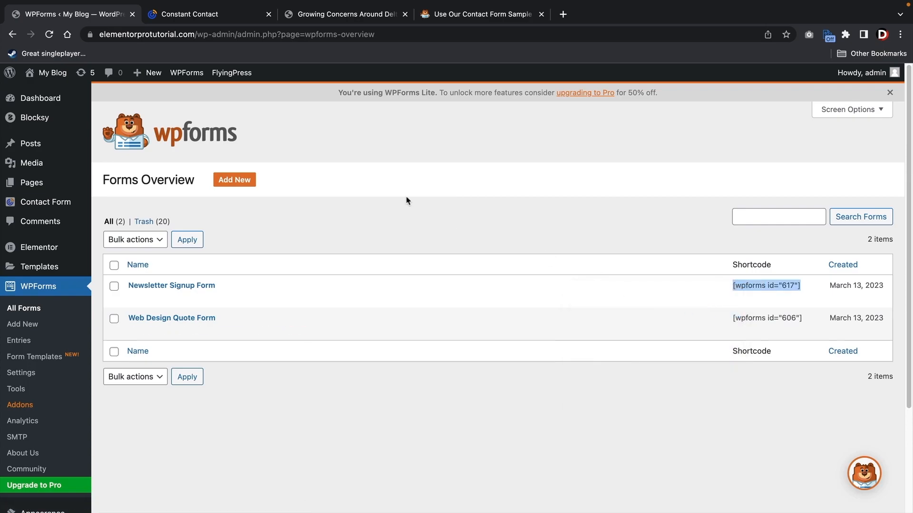
- Open the site's Single post template in Elementor from the Blog page
mouse_move(43, 98)
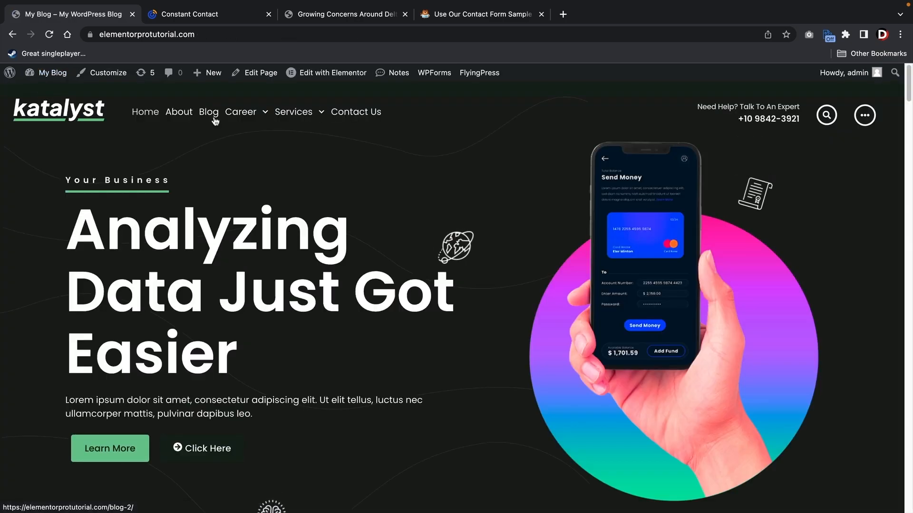
click(209, 114)
mouse_move(323, 81)
click(332, 204)
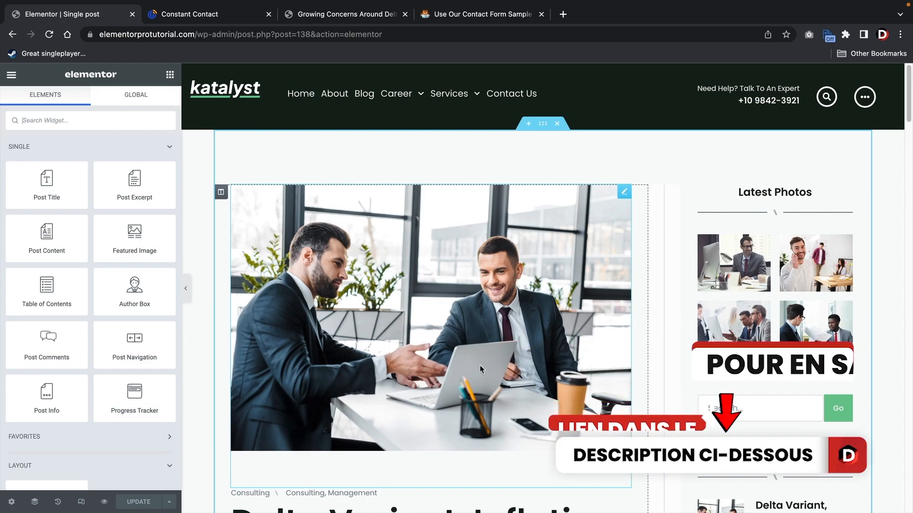
- Drop a Shortcode widget between the sidebar photos, paste [wpforms id="617"] and apply it
text(short)
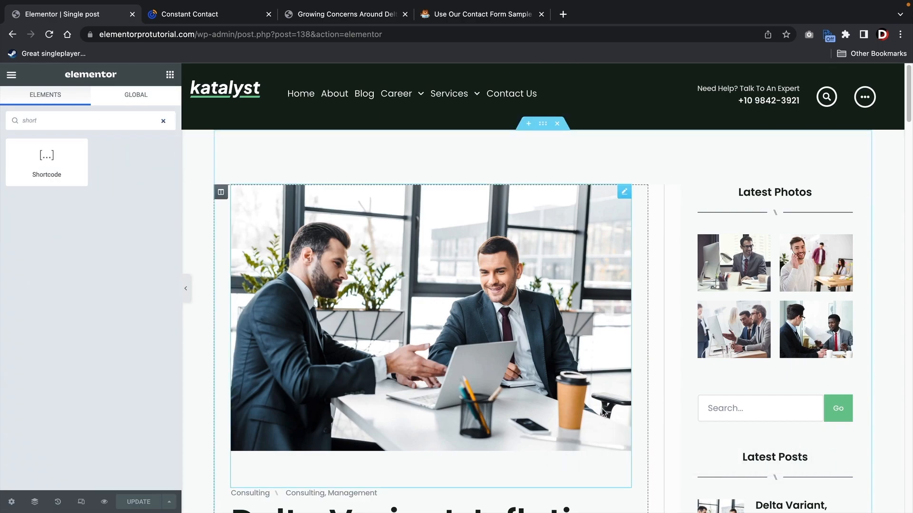
scroll(587, 398, down, 1)
drag(84, 169, 769, 351)
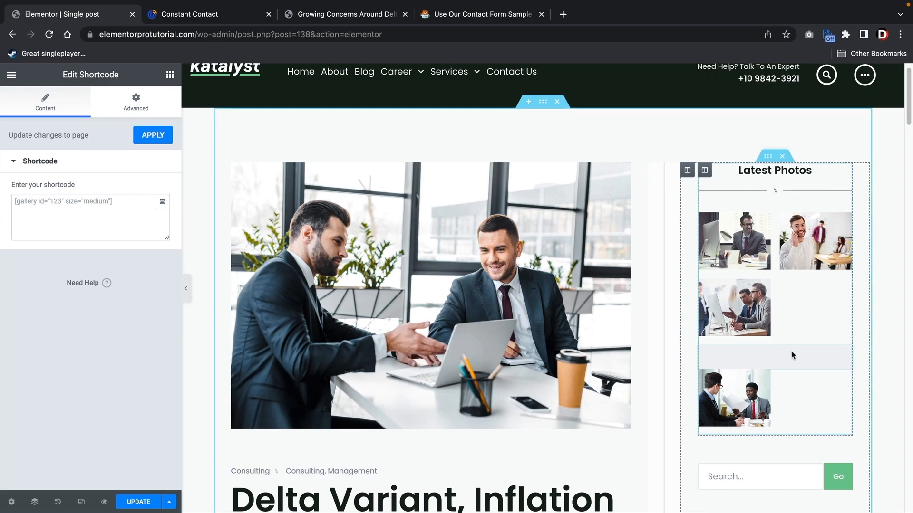
click(71, 208)
right_click(71, 208)
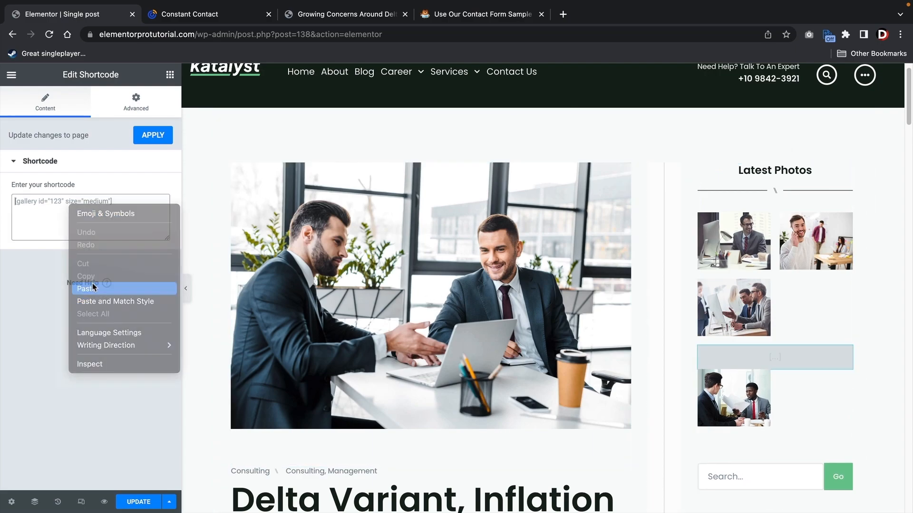
click(93, 289)
scroll(424, 287, down, 3)
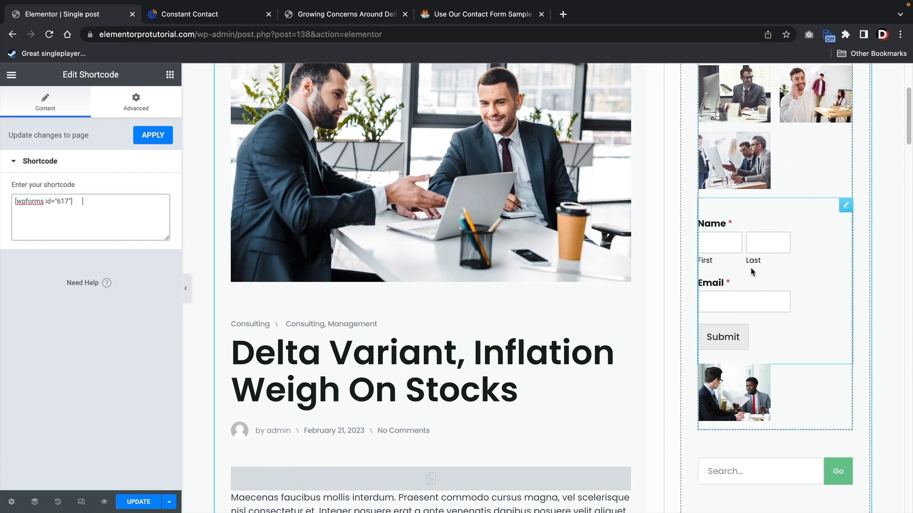
click(151, 138)
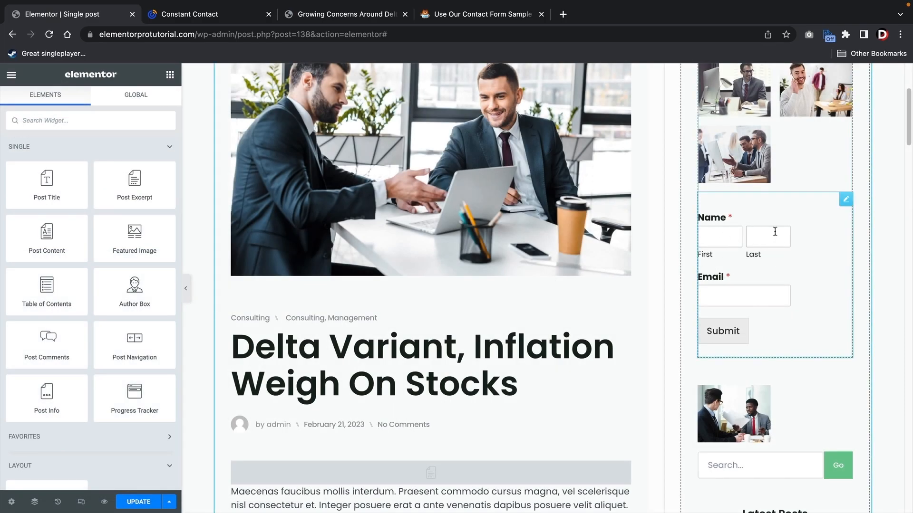
- Add a heading above the newsletter form reading 'Sign Up For Newsletter'
click(145, 146)
drag(45, 318, 752, 217)
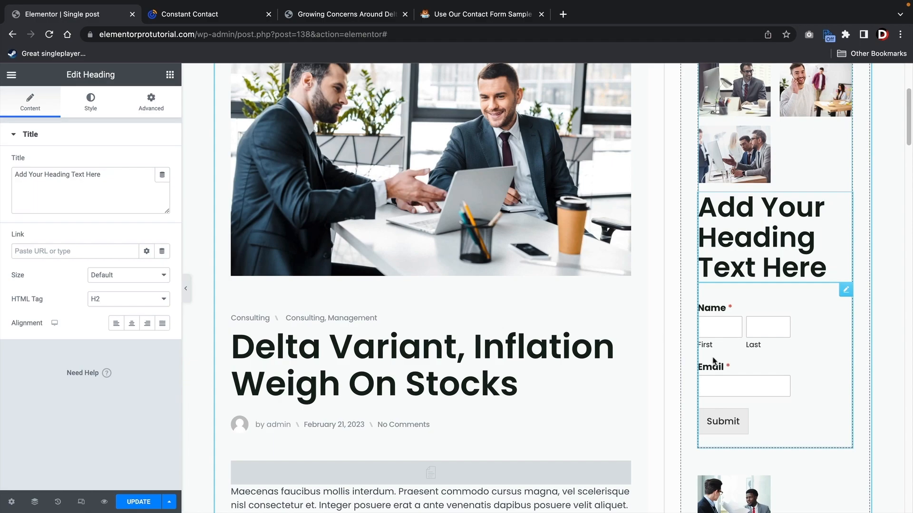
drag(118, 179, 4, 180)
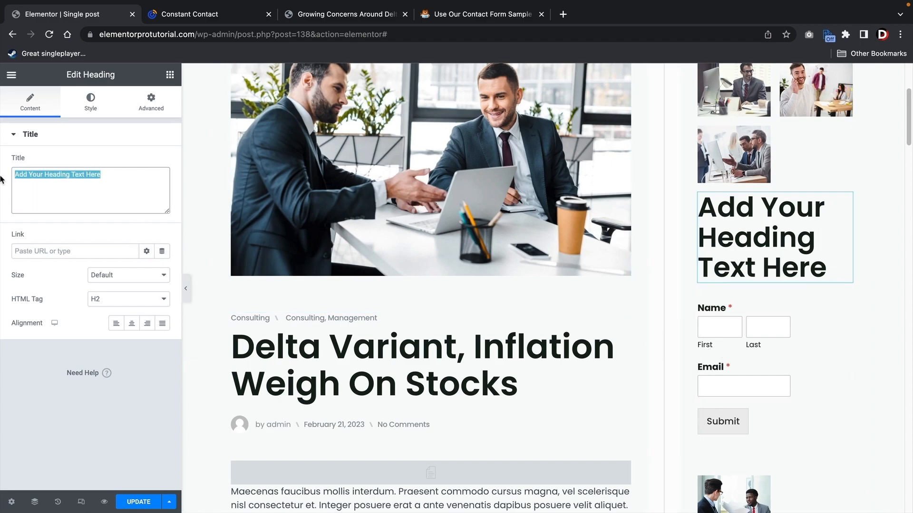
text(Sign Up)
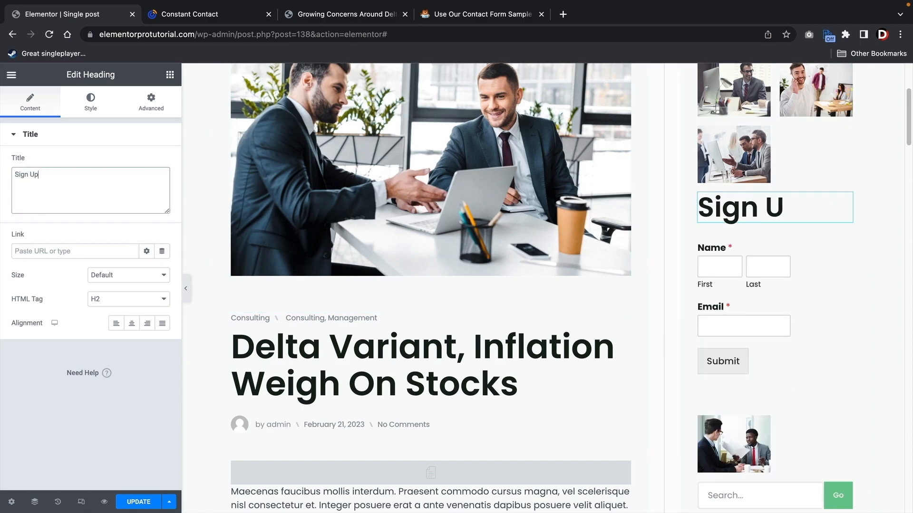
text( For Newsl)
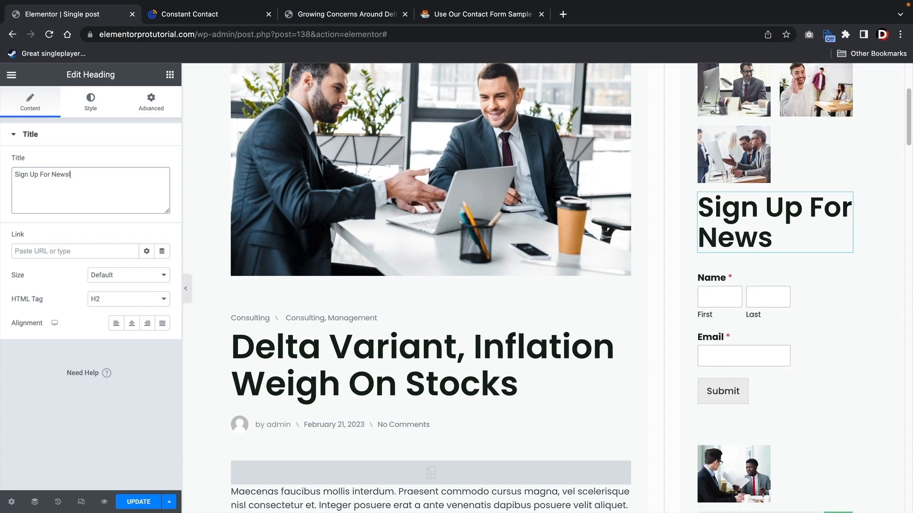
text(etter)
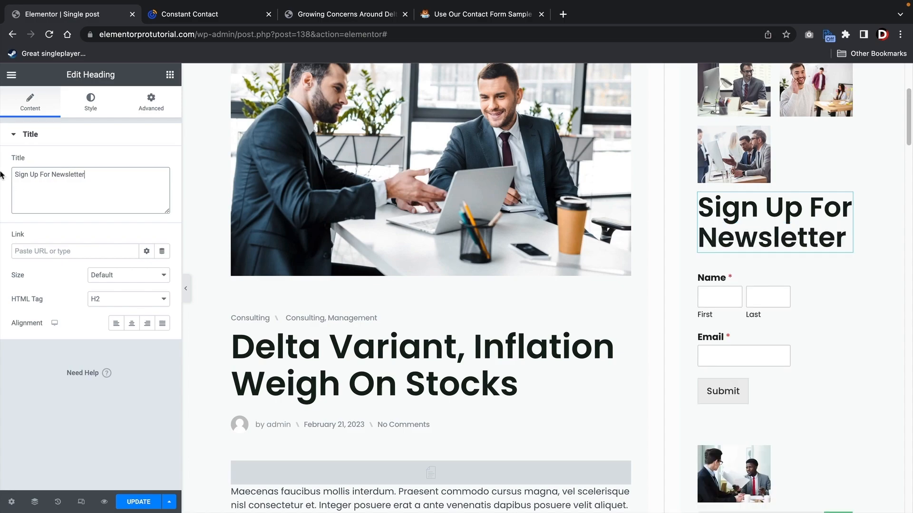
- Set the heading's font size to 22 px and unlinked top padding to 19, then save the page
click(91, 101)
click(162, 186)
drag(21, 277, 33, 281)
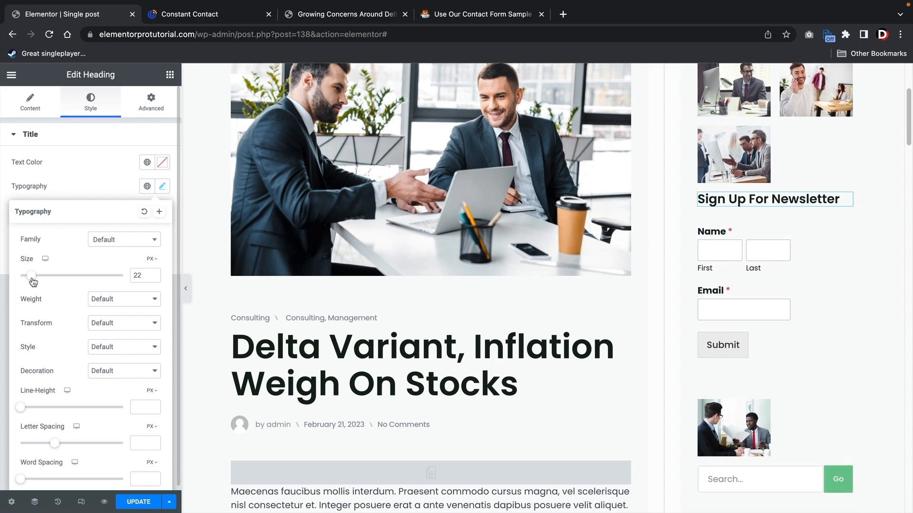
click(147, 113)
click(162, 219)
click(42, 217)
click(42, 217)
click(42, 217)
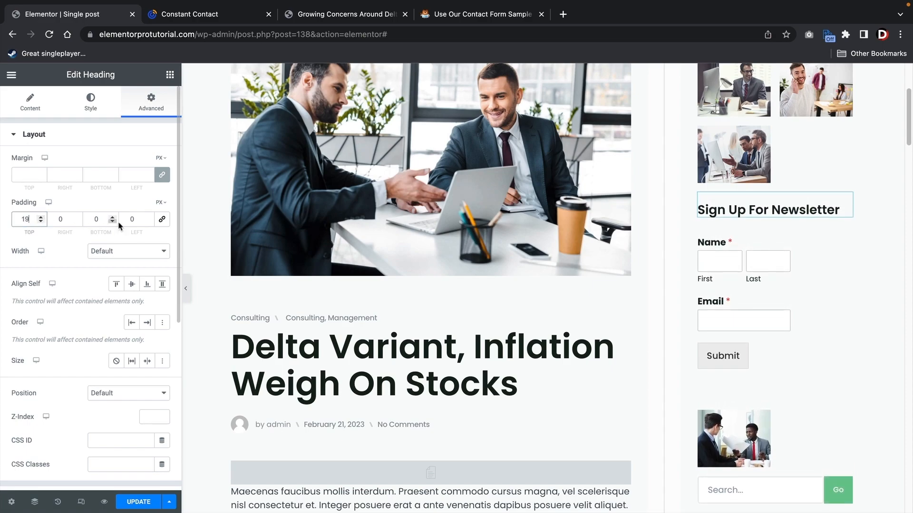
click(143, 501)
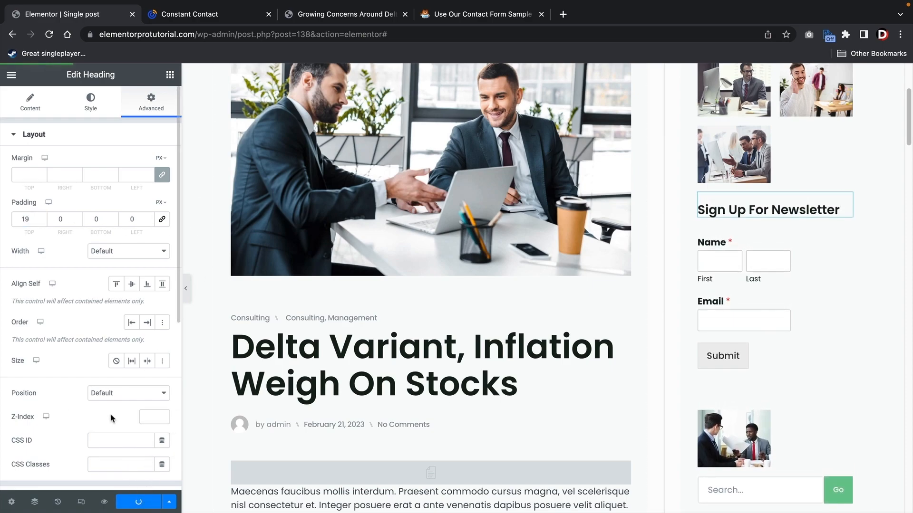
- Open the live post page and scroll down to the sidebar newsletter form
click(12, 75)
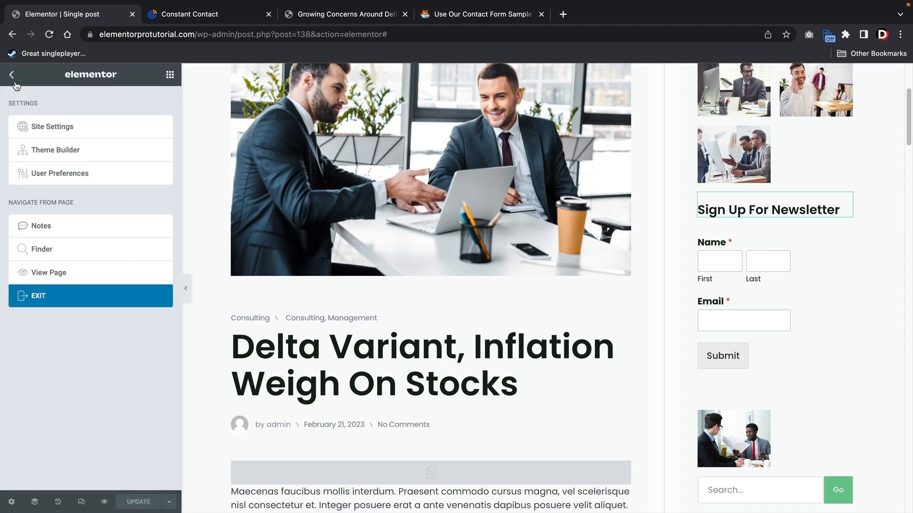
click(72, 273)
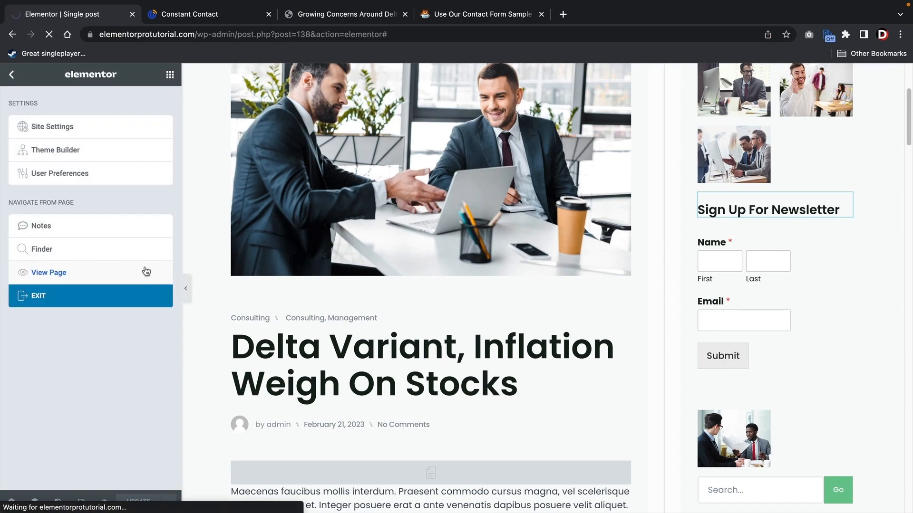
scroll(513, 242, down, 6)
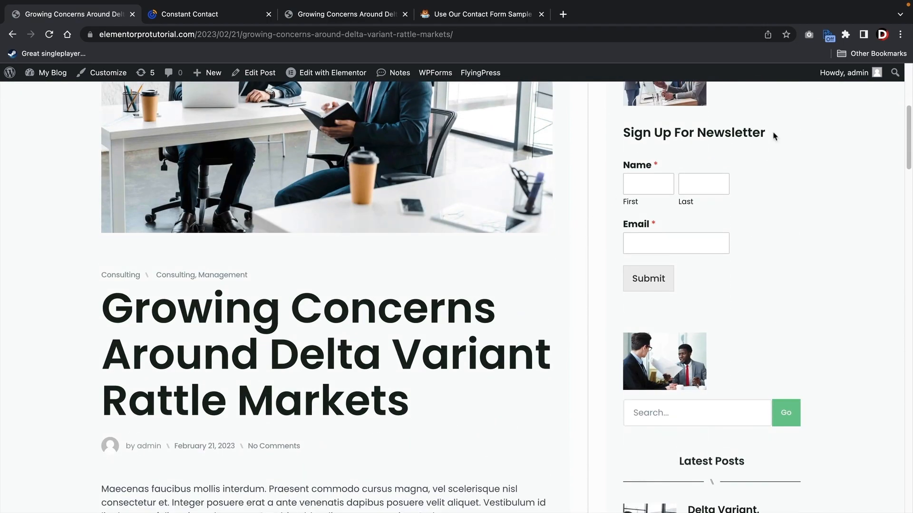
- Enter a first name, last name and email address in the sidebar newsletter form and submit it
click(663, 188)
text(darrel)
key(Tab)
text(wilson)
key(Tab)
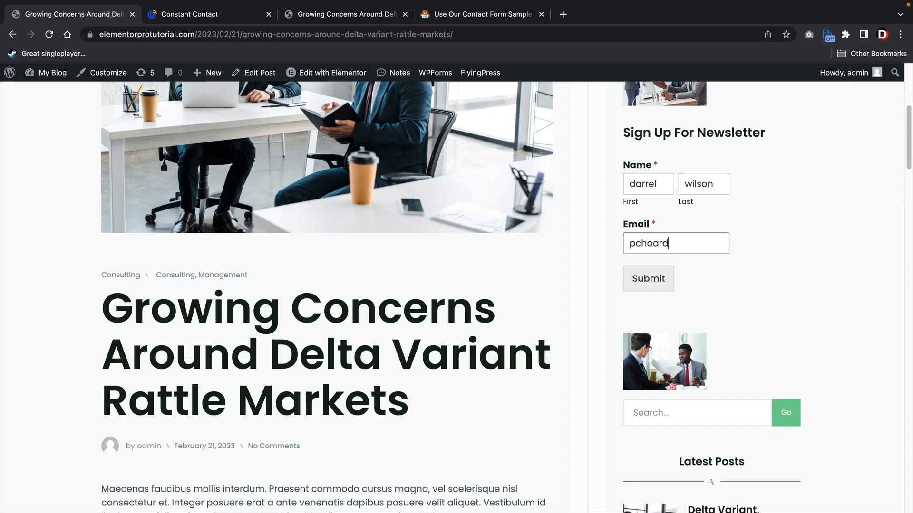
click(649, 278)
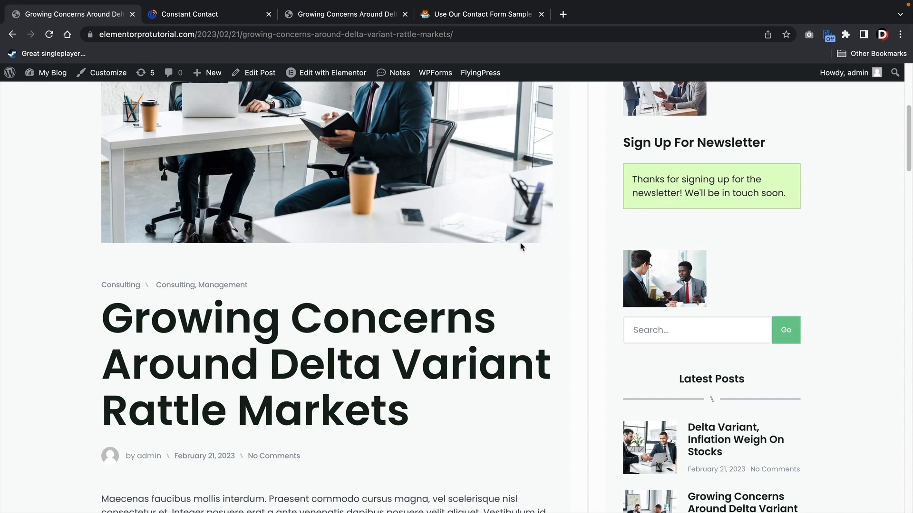
scroll(521, 246, down, 20)
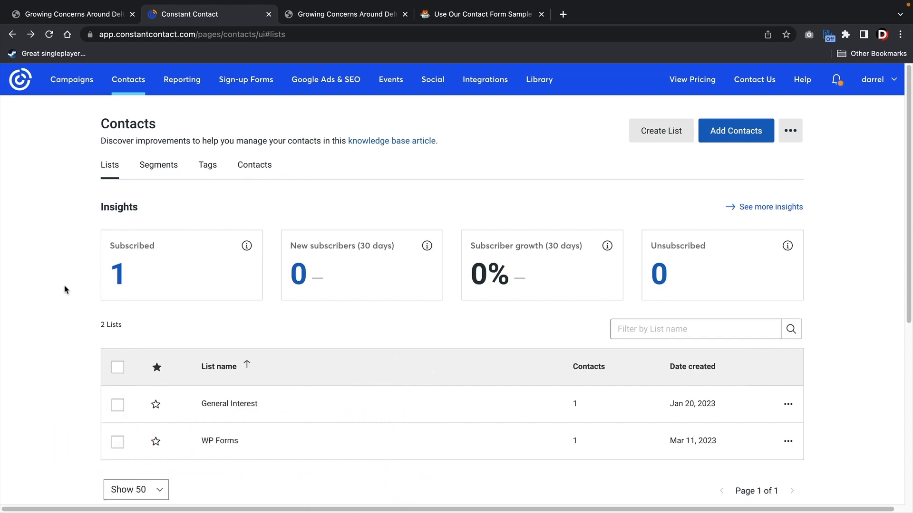
- Open the WP Forms list in Constant Contact to view its contacts
scroll(143, 361, down, 1)
click(223, 425)
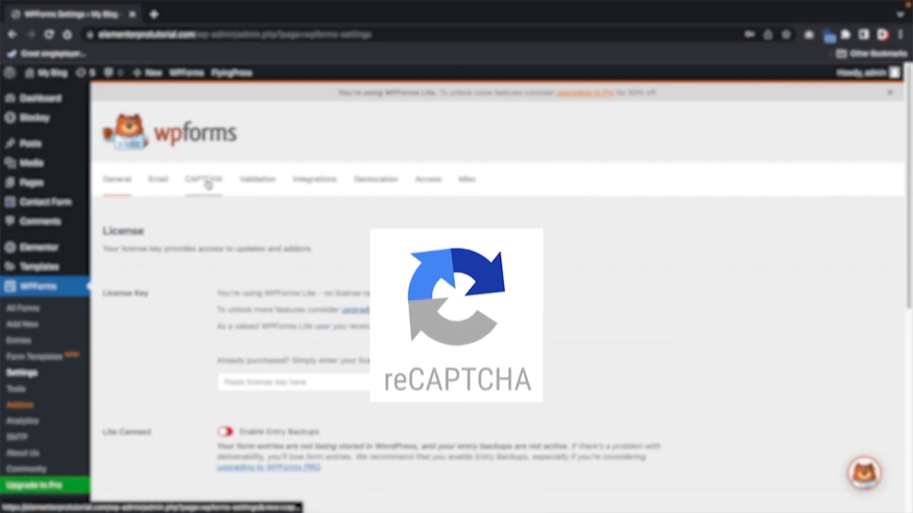
click(208, 183)
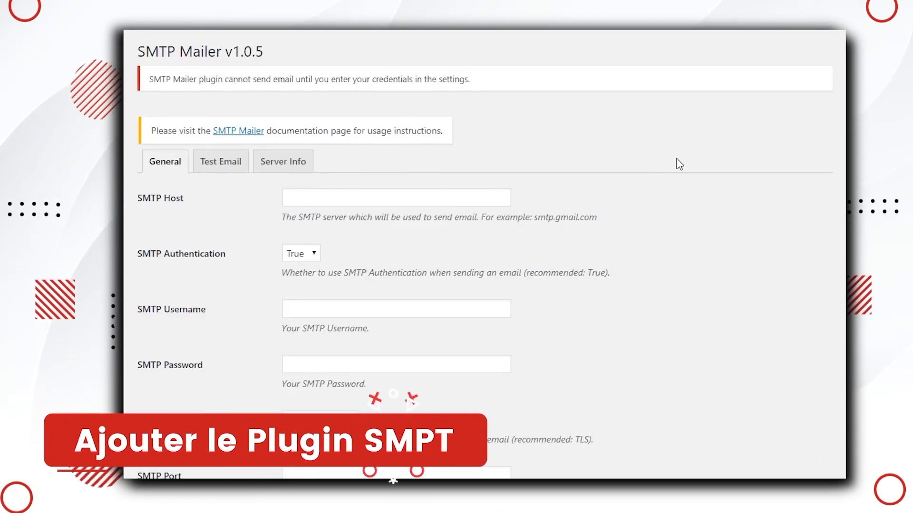
scroll(678, 163, down, 1)
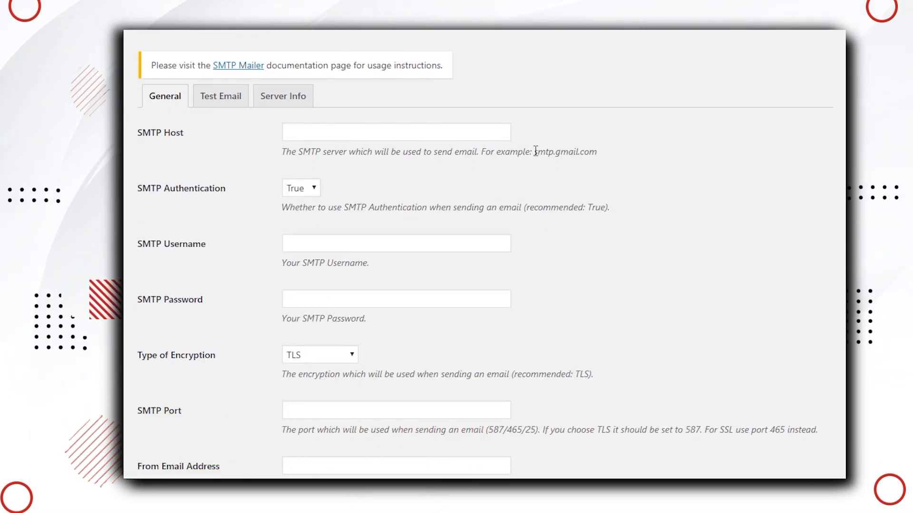
drag(534, 152, 597, 152)
right_click(592, 152)
click(618, 160)
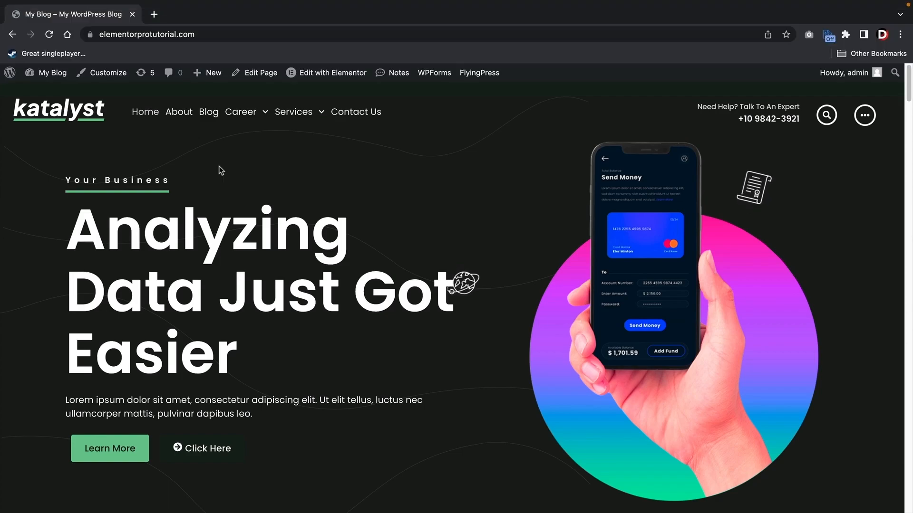
- Go from the admin dashboard to WPForms Settings and show the CAPTCHA tab's provider choices
mouse_move(52, 73)
click(59, 95)
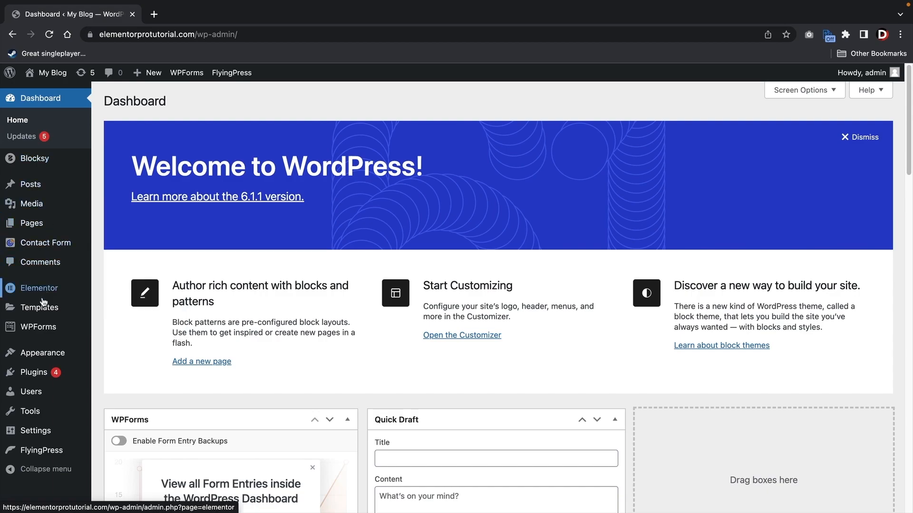
mouse_move(42, 329)
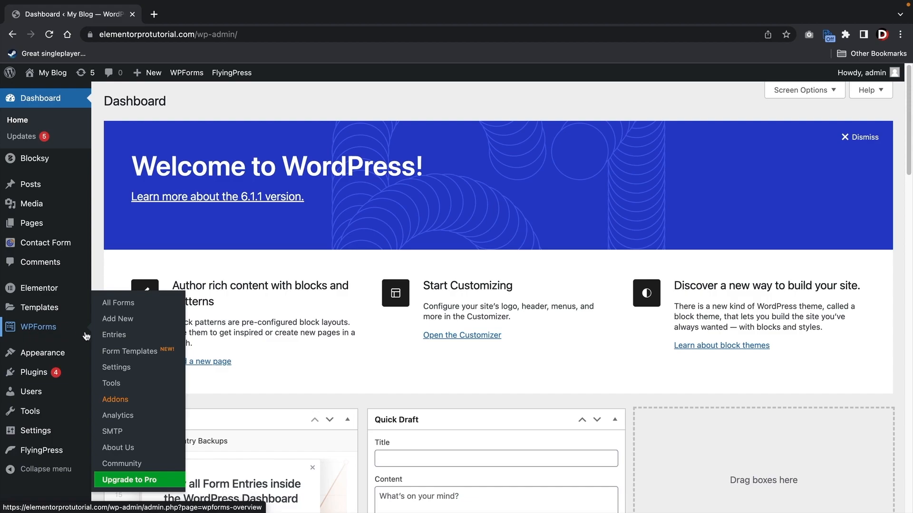
click(117, 370)
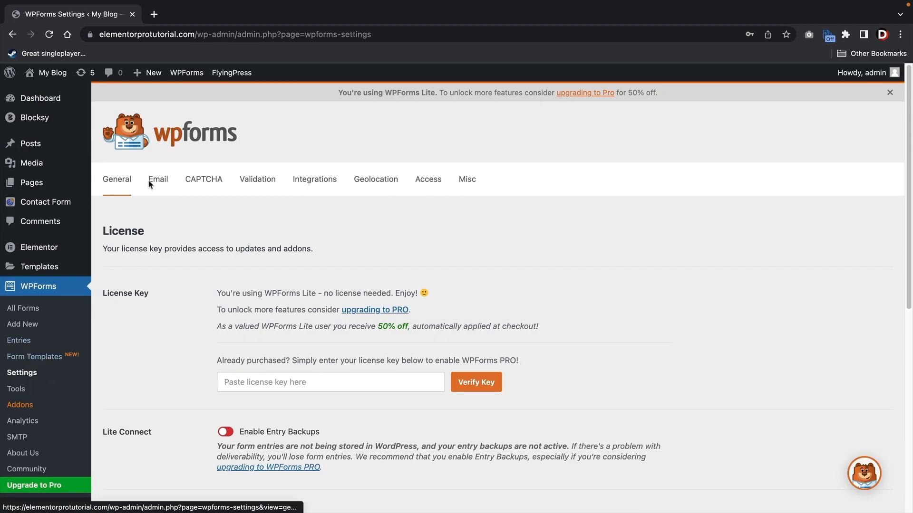
click(206, 184)
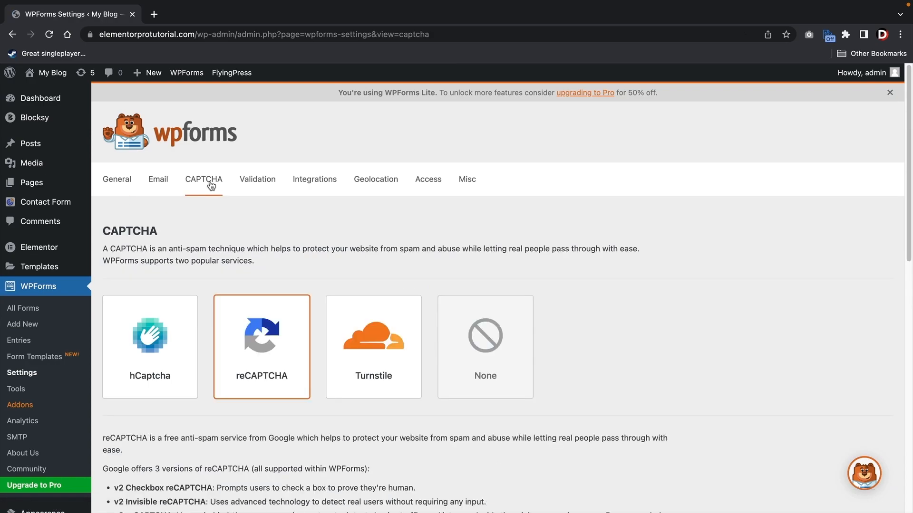
scroll(283, 205, down, 3)
click(155, 257)
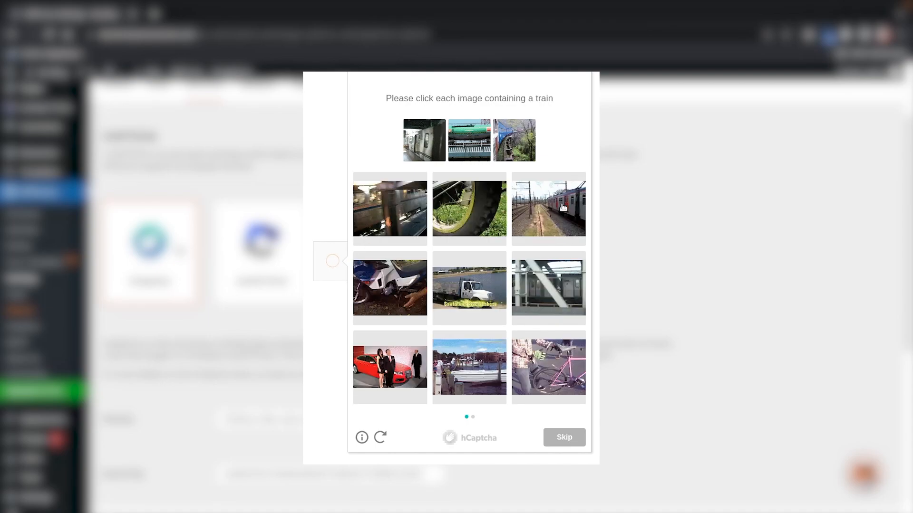
click(564, 208)
click(539, 287)
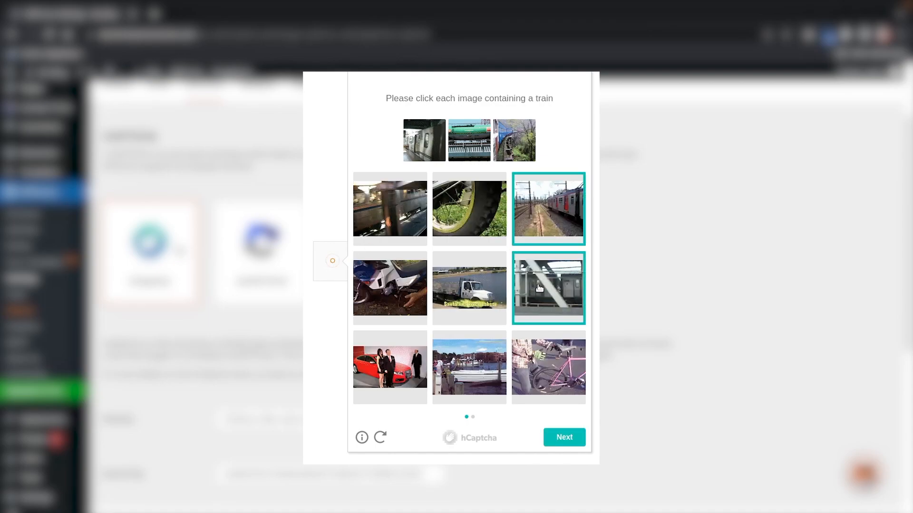
click(391, 210)
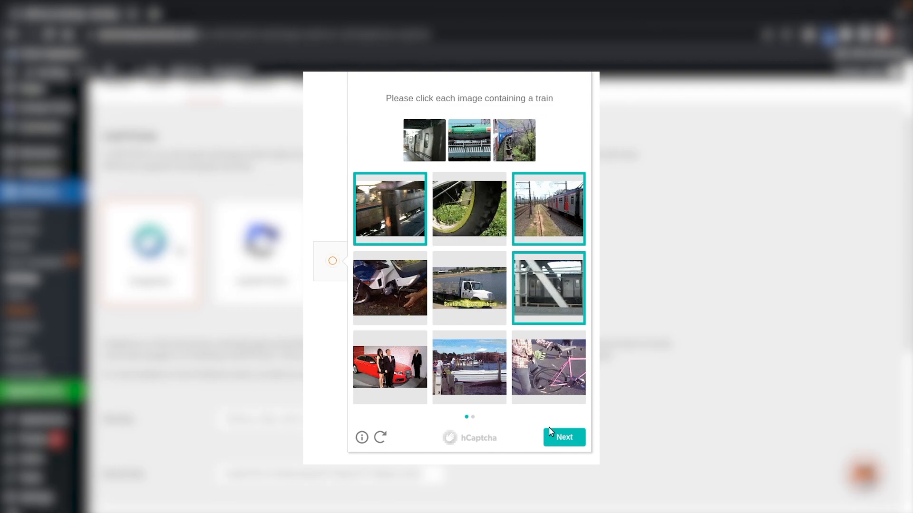
click(552, 434)
click(367, 195)
click(476, 220)
click(480, 274)
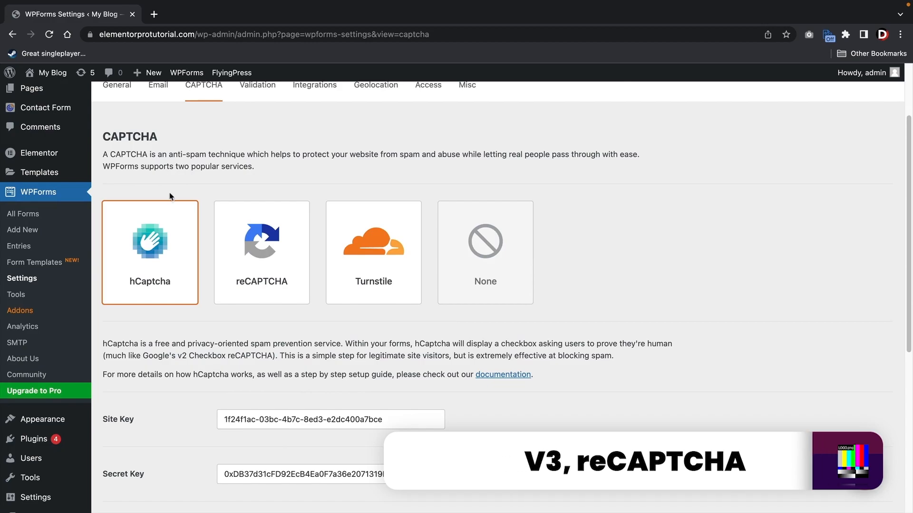
click(268, 249)
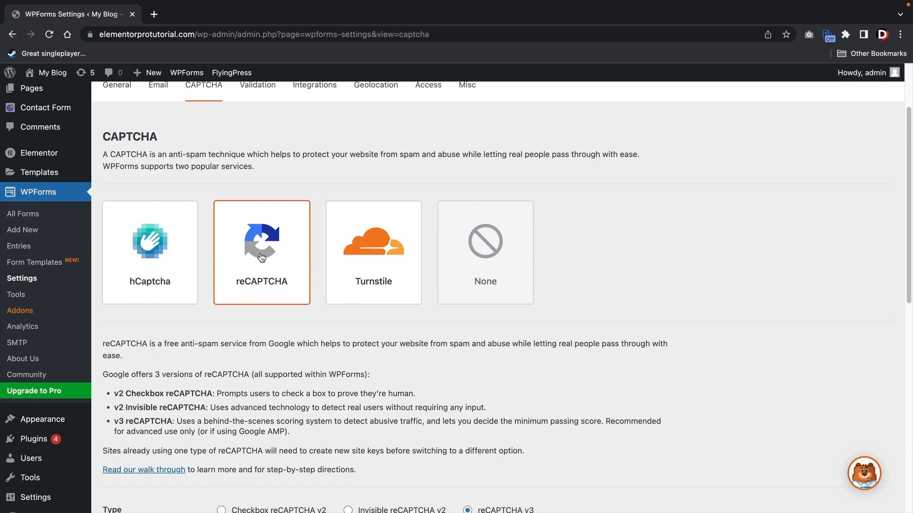
- Follow the 'Read our walk through' link below the reCAPTCHA keys into a new tab
scroll(266, 258, down, 5)
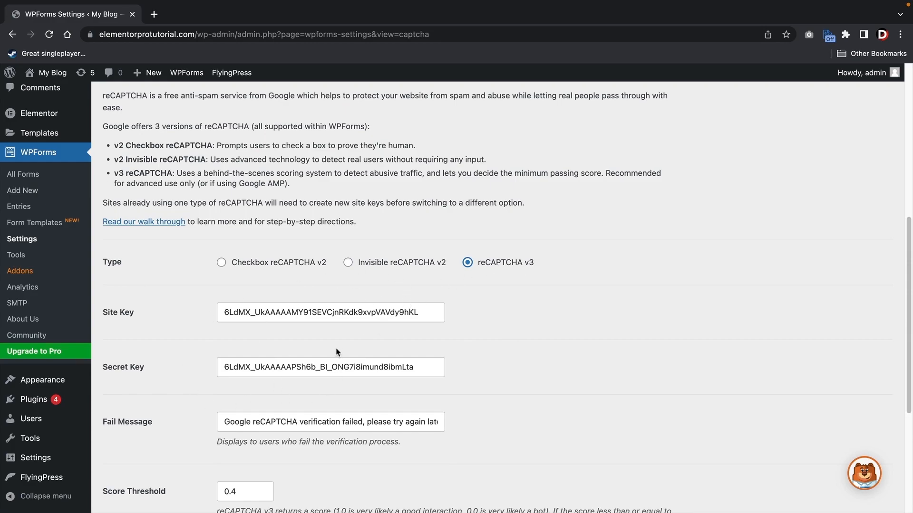
click(342, 294)
click(141, 221)
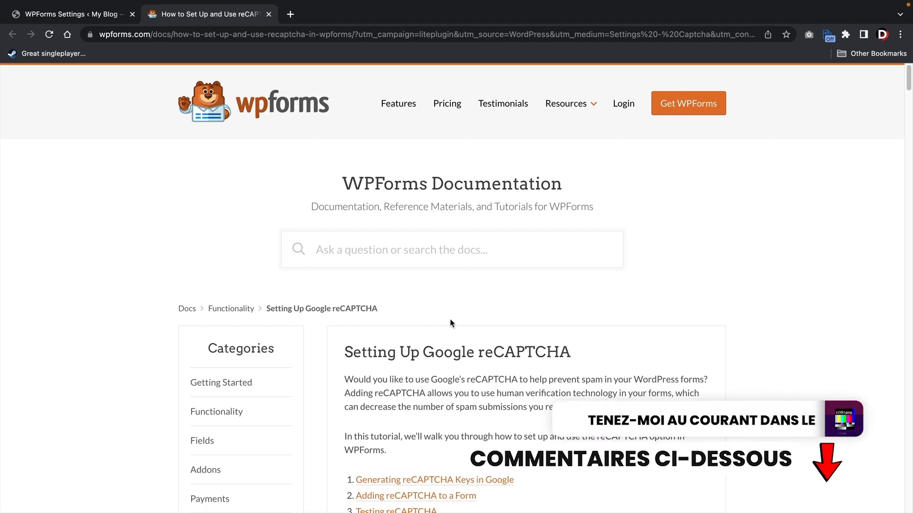
- Scroll the documentation to the Google section and follow the 'Google's reCAPTCHA admin console' link
scroll(495, 312, down, 10)
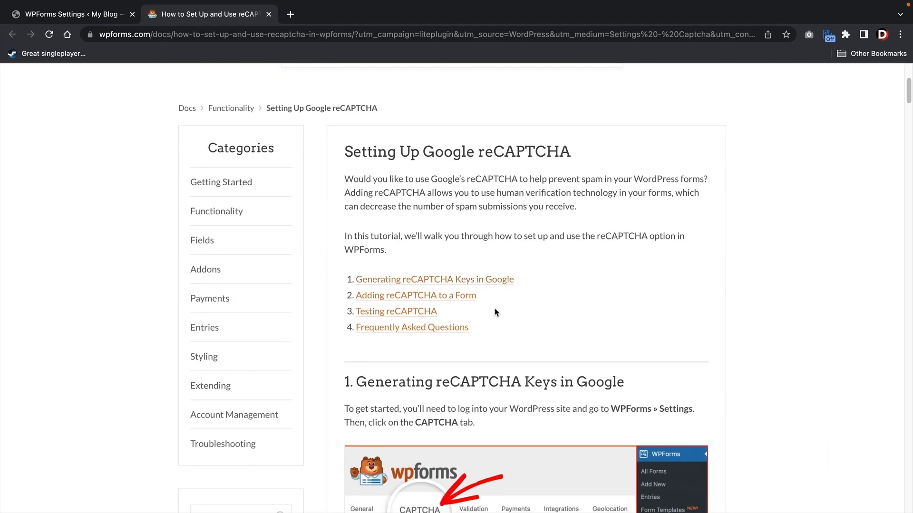
scroll(498, 311, down, 9)
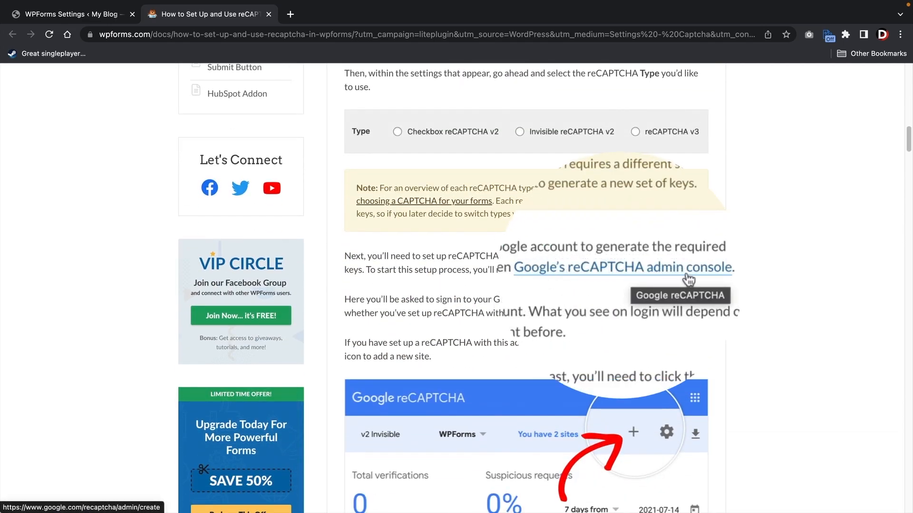
click(577, 275)
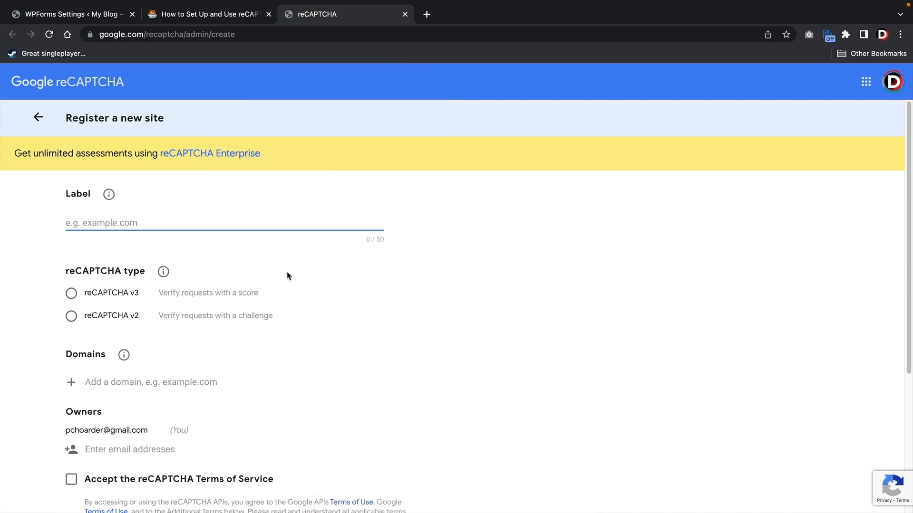
- Label the new site 'elementoprpro websirte' and choose reCAPTCHA v3 as its type
text(elementoprpro websirte)
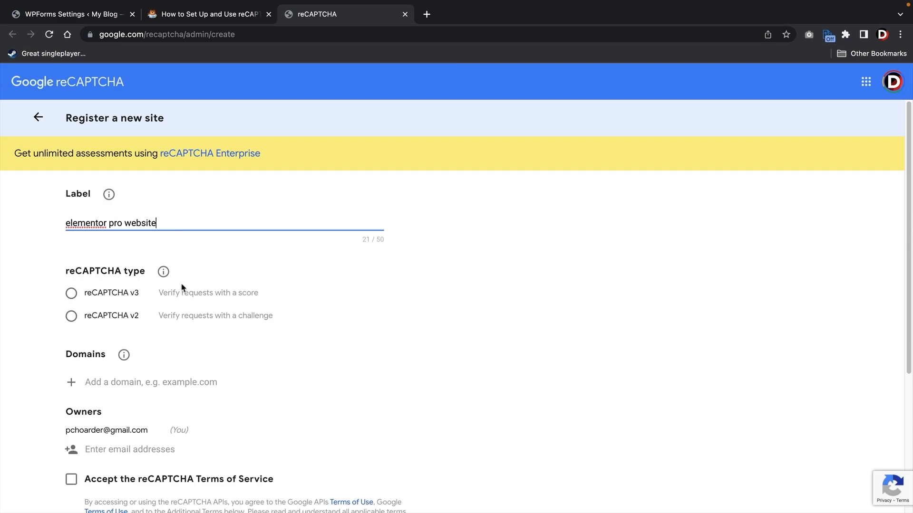
click(72, 294)
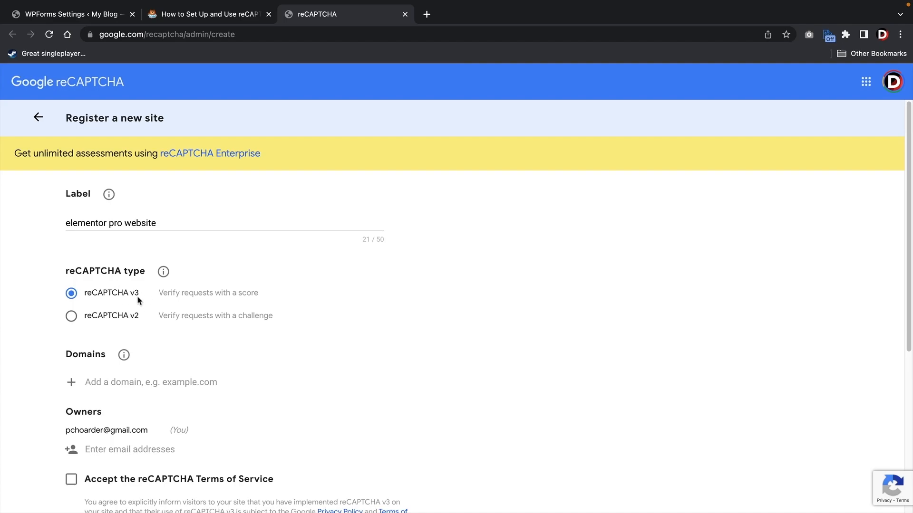
scroll(162, 298, down, 5)
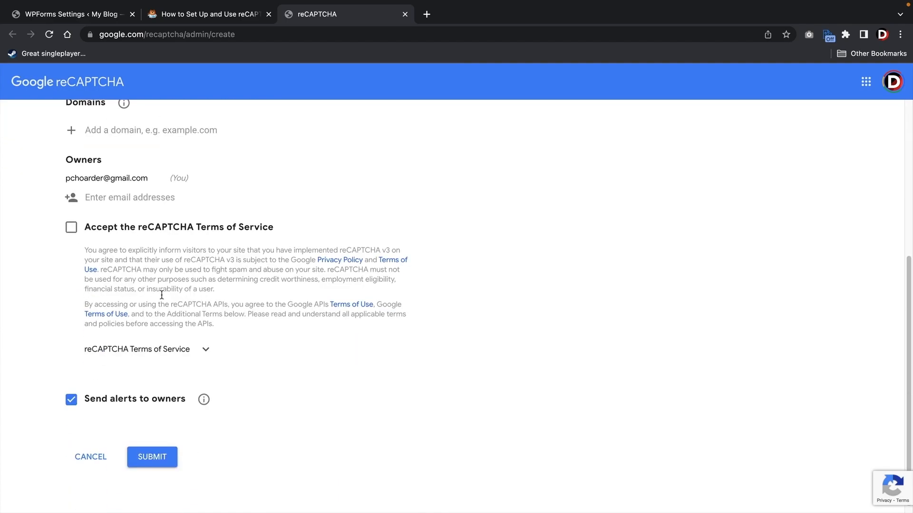
scroll(162, 295, up, 2)
- Add the WordPress site's address, copied from the WPForms tab, as the site's domain
click(124, 194)
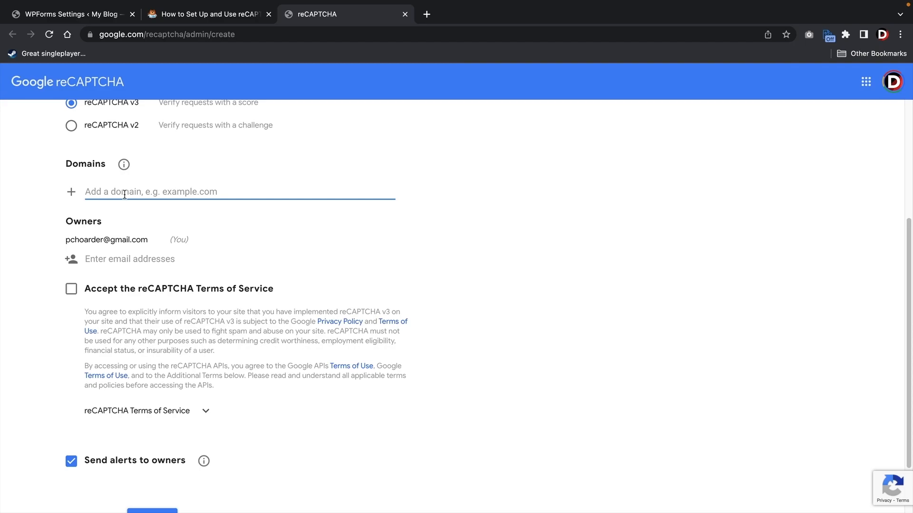
click(71, 19)
drag(195, 35, 90, 35)
right_click(117, 34)
click(134, 130)
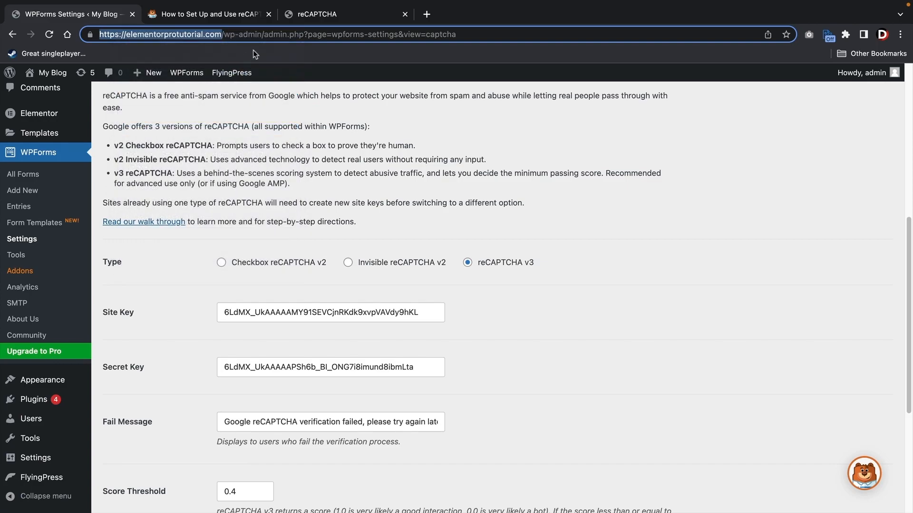
click(298, 17)
right_click(121, 191)
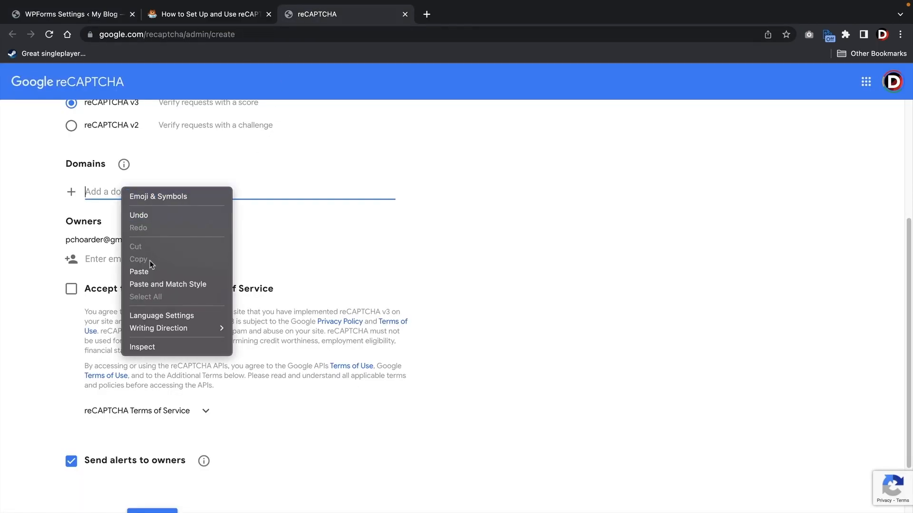
click(139, 271)
- Accept the reCAPTCHA Terms of Service and submit the new site registration
click(72, 289)
scroll(104, 300, up, 2)
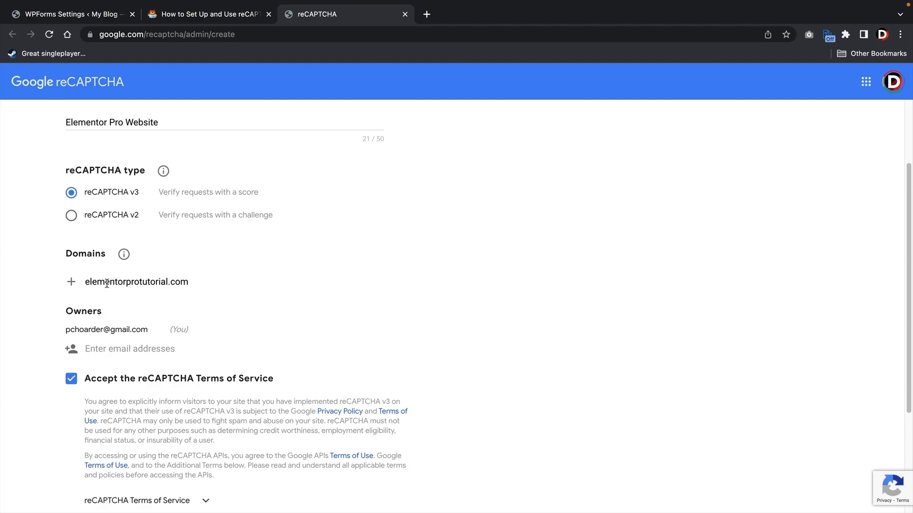
scroll(114, 297, down, 2)
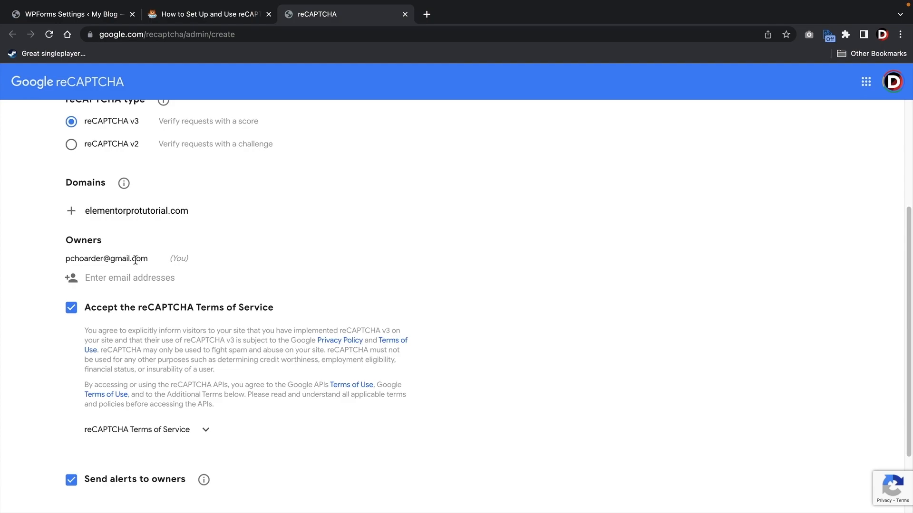
drag(153, 264, 83, 257)
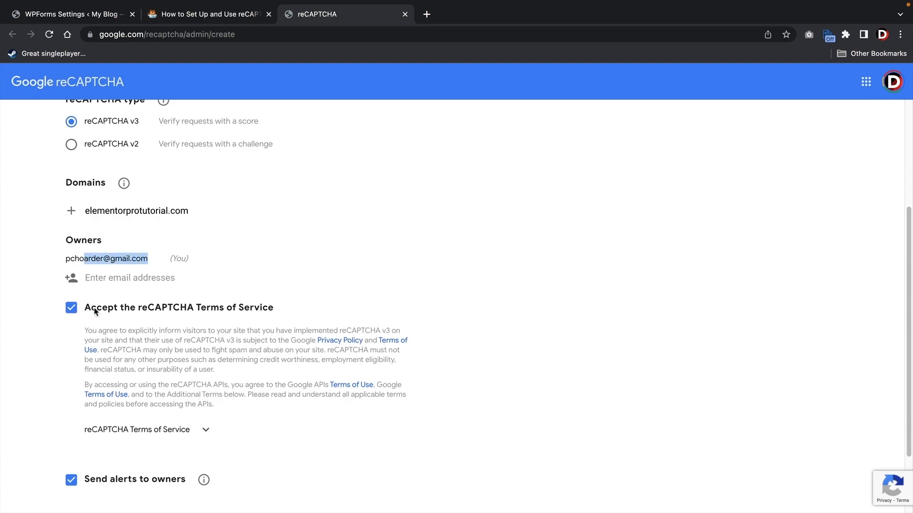
scroll(166, 318, down, 2)
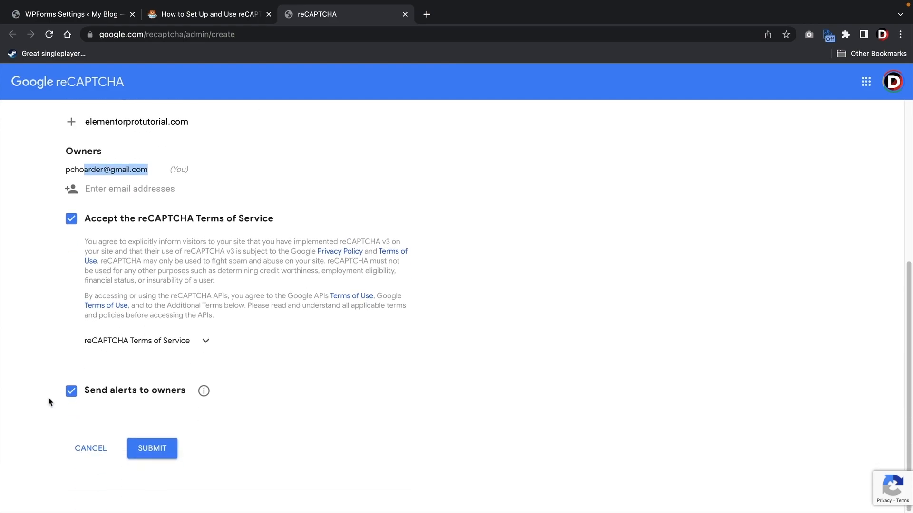
click(171, 454)
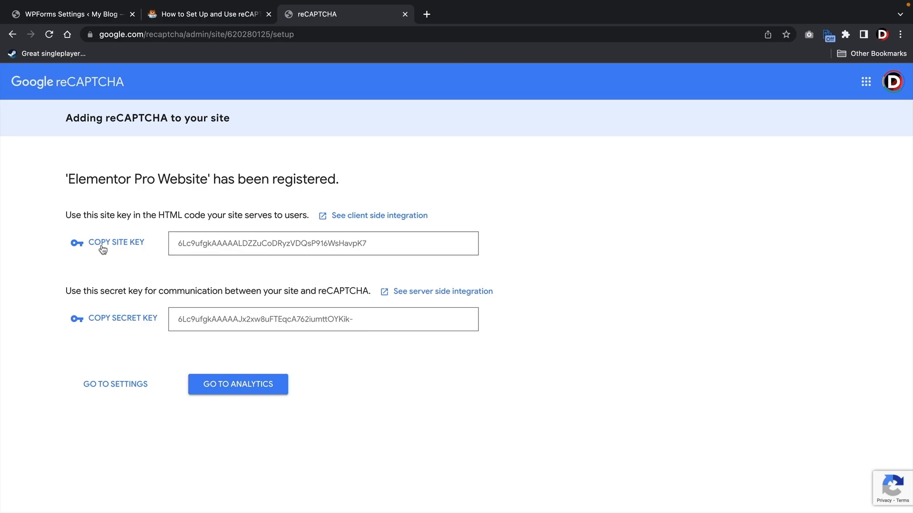
- Replace the old site key in WPForms CAPTCHA settings with the newly issued reCAPTCHA site key
double_click(239, 243)
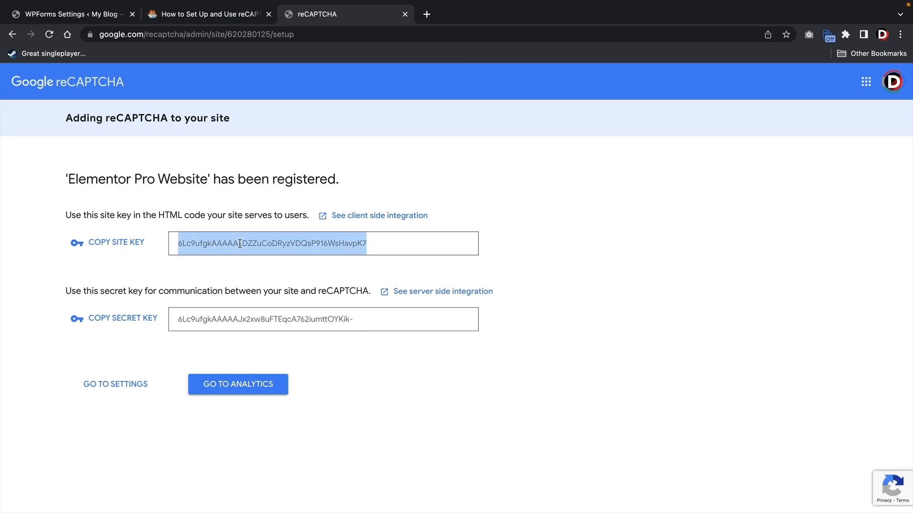
right_click(241, 243)
click(256, 269)
click(71, 13)
click(256, 312)
right_click(256, 306)
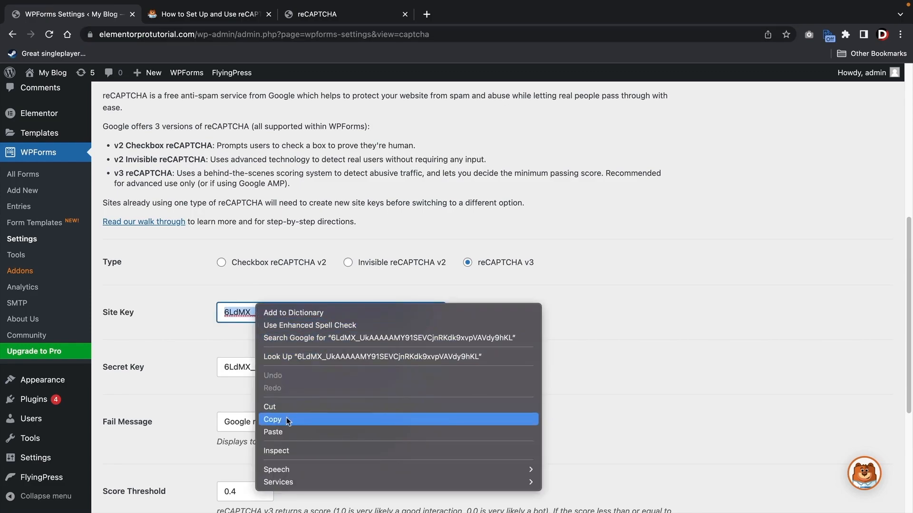
click(290, 429)
key(Tab)
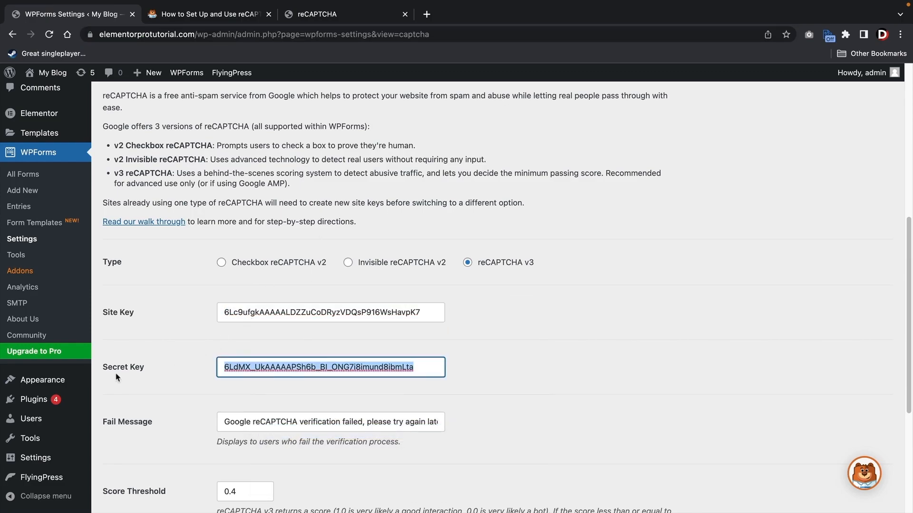
- Replace the old secret key with the newly issued secret key and verify both pasted keys
click(316, 15)
triple_click(214, 325)
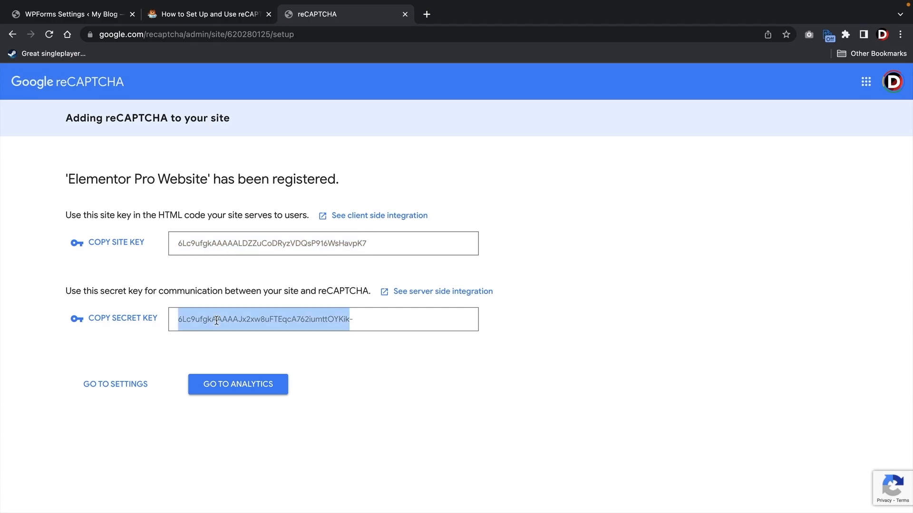
right_click(215, 321)
click(227, 343)
click(57, 19)
right_click(286, 368)
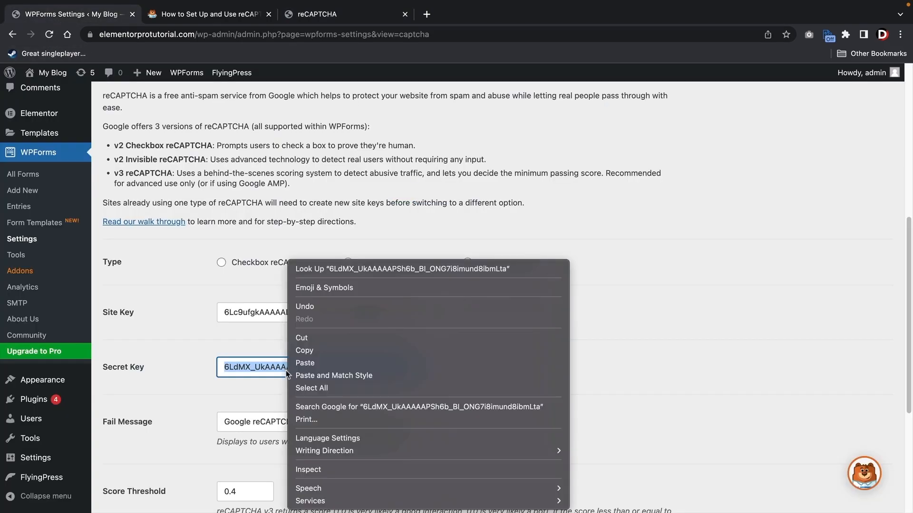
click(304, 369)
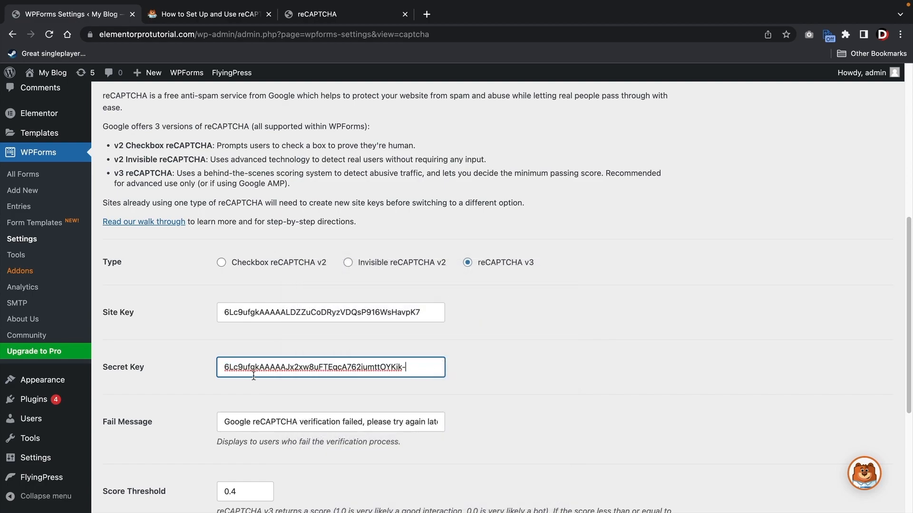
click(446, 310)
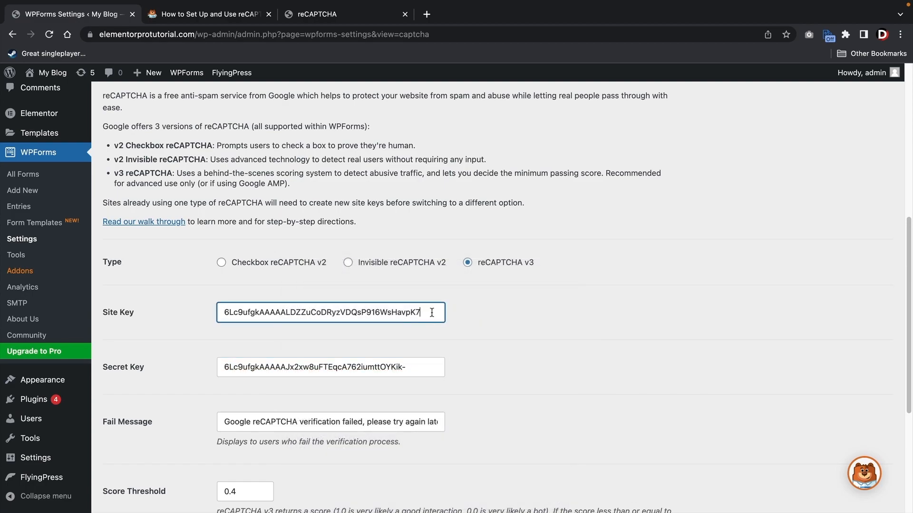
click(433, 367)
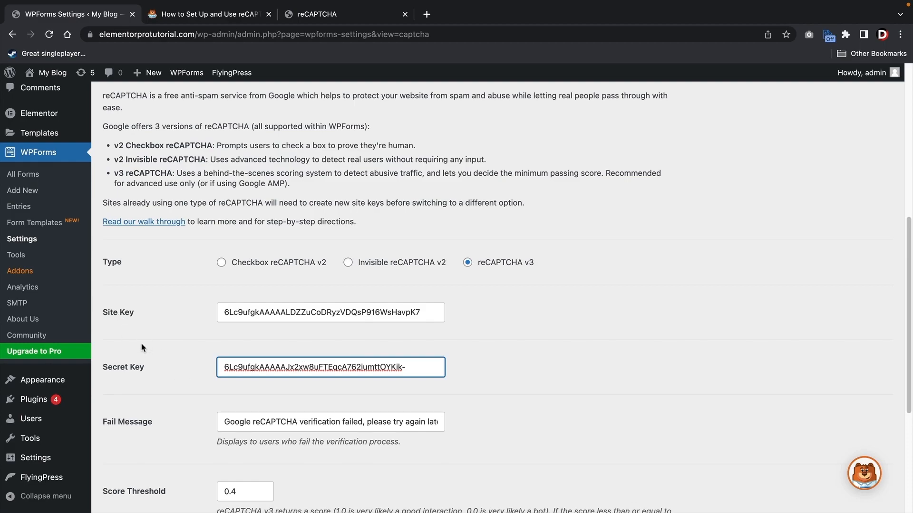
- Save the new reCAPTCHA keys and go to the All Forms overview
scroll(143, 336, down, 3)
scroll(154, 333, down, 5)
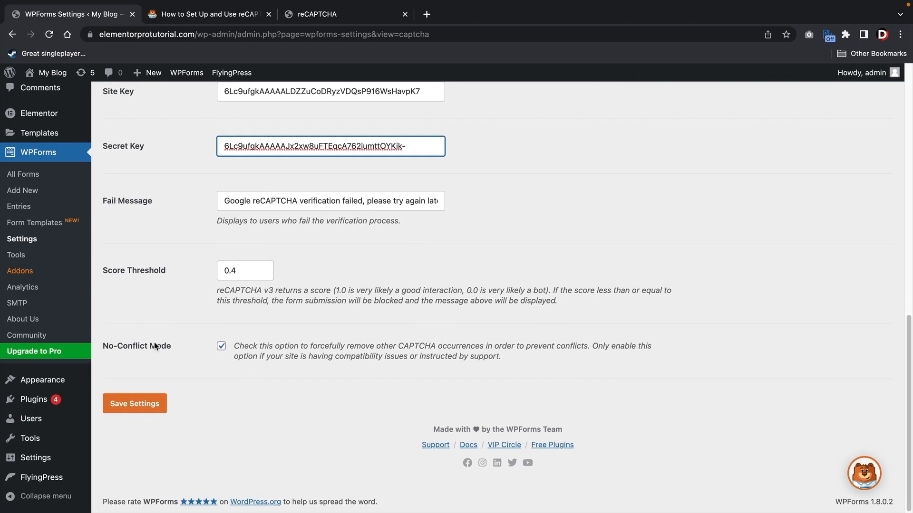
click(148, 403)
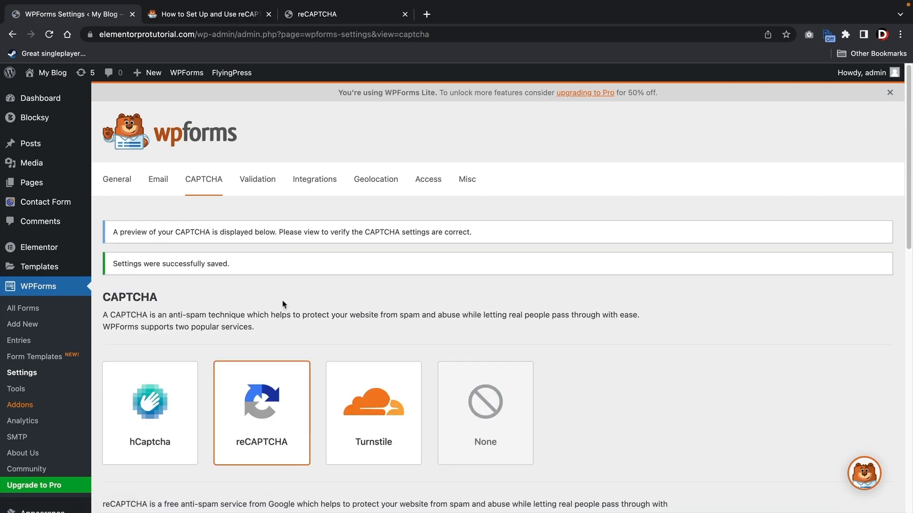
click(26, 310)
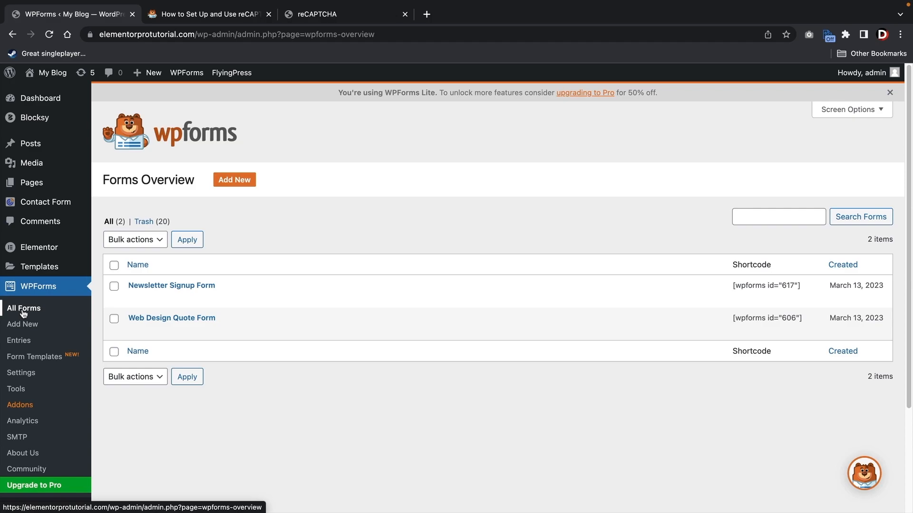
- Turn on Google v3 reCAPTCHA under the Web Design Quote Form's Spam Protection and Security settings, then save
click(139, 321)
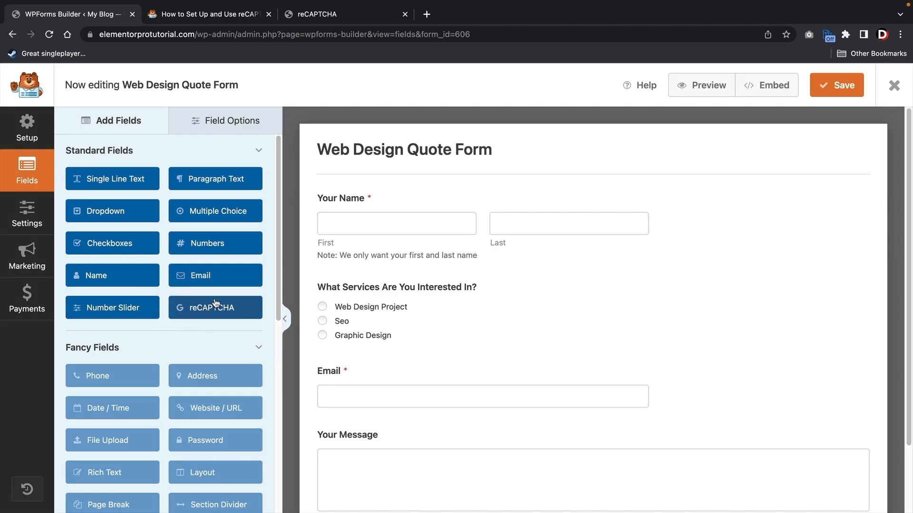
click(32, 218)
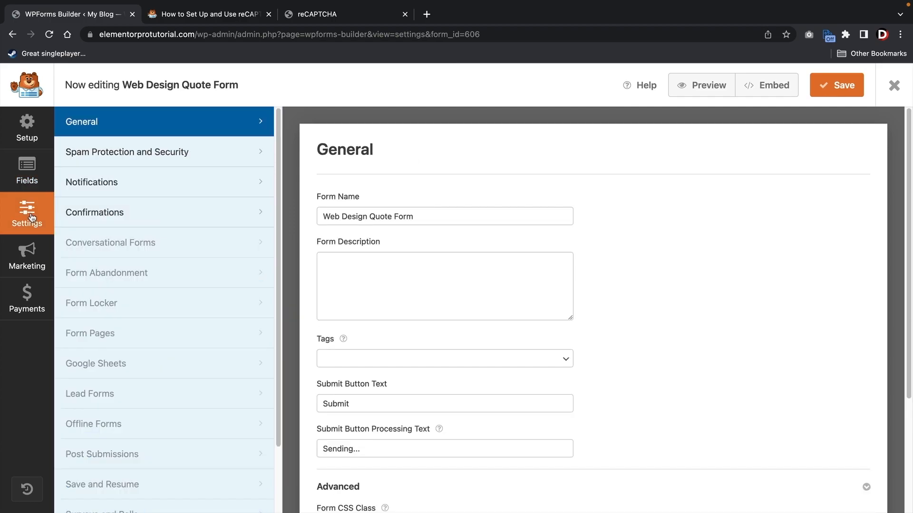
click(112, 156)
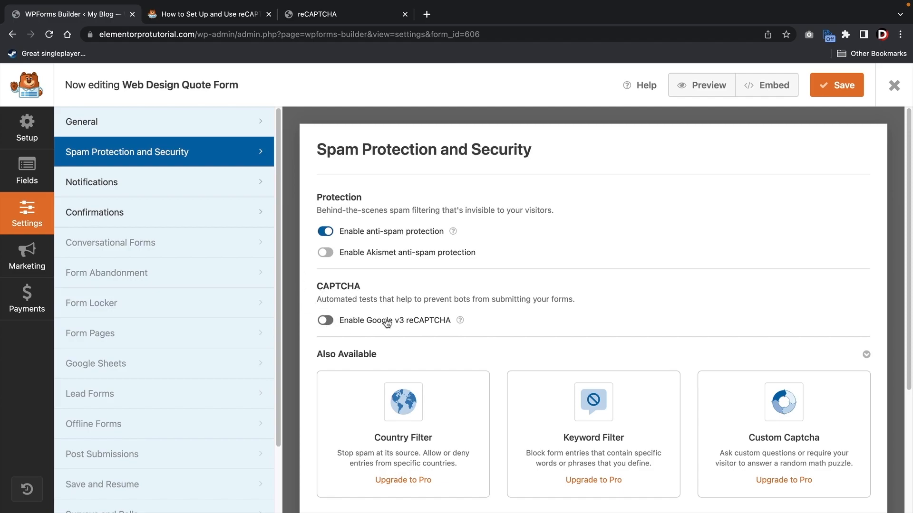
click(327, 322)
click(828, 94)
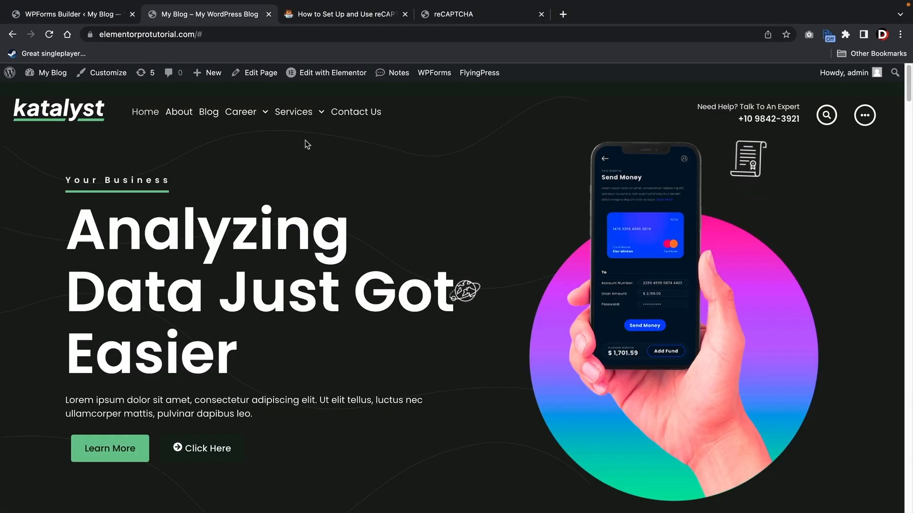
- Open the Contact Us page and scroll to its contact form
click(360, 114)
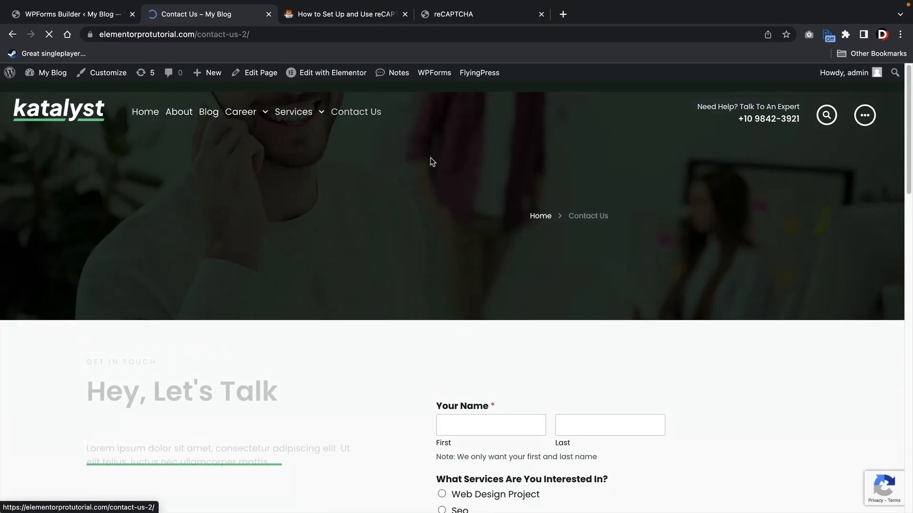
scroll(589, 225, down, 5)
scroll(601, 223, down, 2)
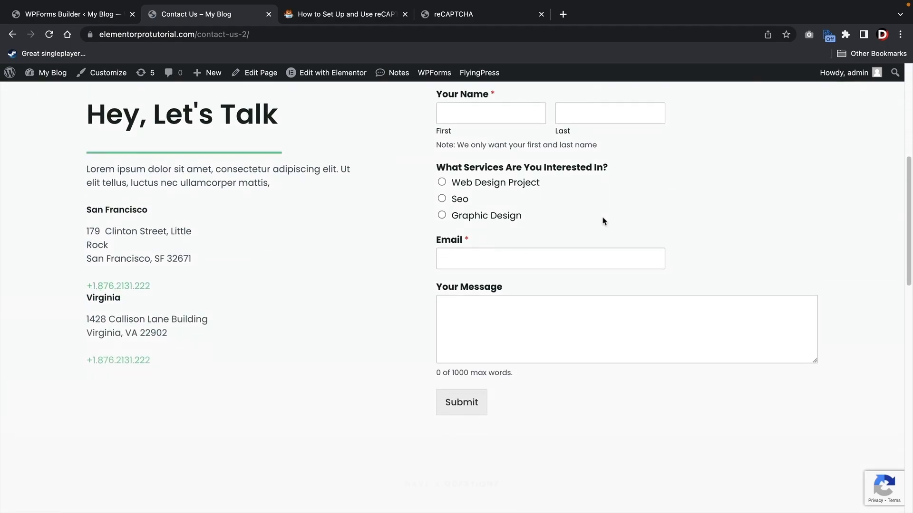
mouse_move(876, 497)
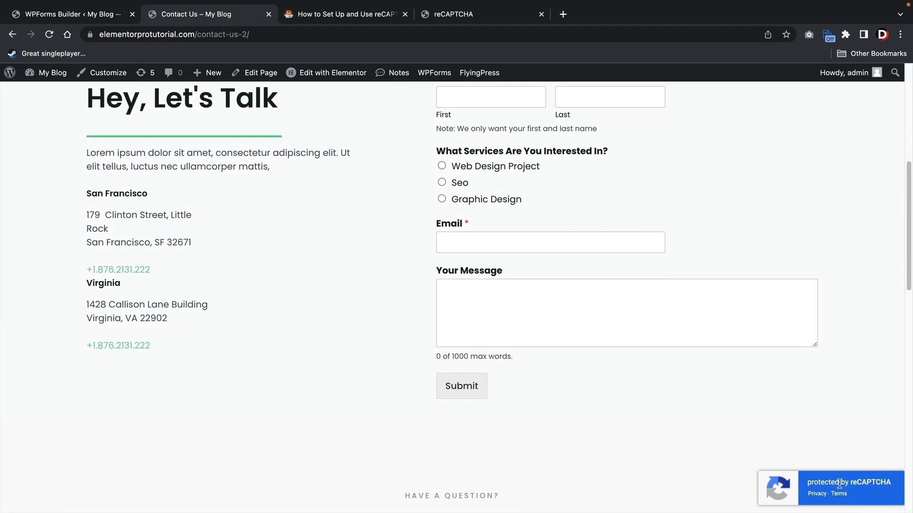
scroll(618, 404, up, 4)
scroll(546, 345, down, 2)
- Fill in first and last name, Graphic Design, an email and the message 'howdy!', then submit
click(507, 176)
text(darrel)
key(Tab)
text(wilson)
click(441, 273)
click(460, 315)
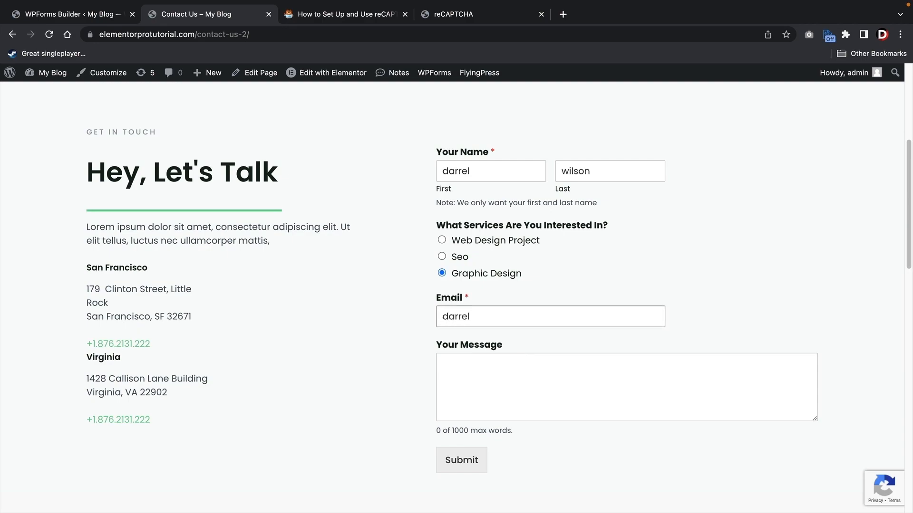
key(Tab)
text(howdy!)
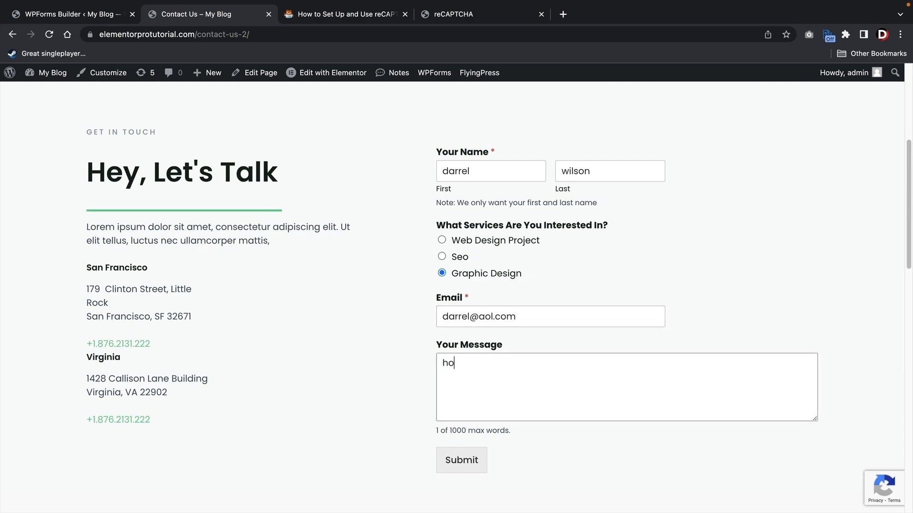
click(458, 461)
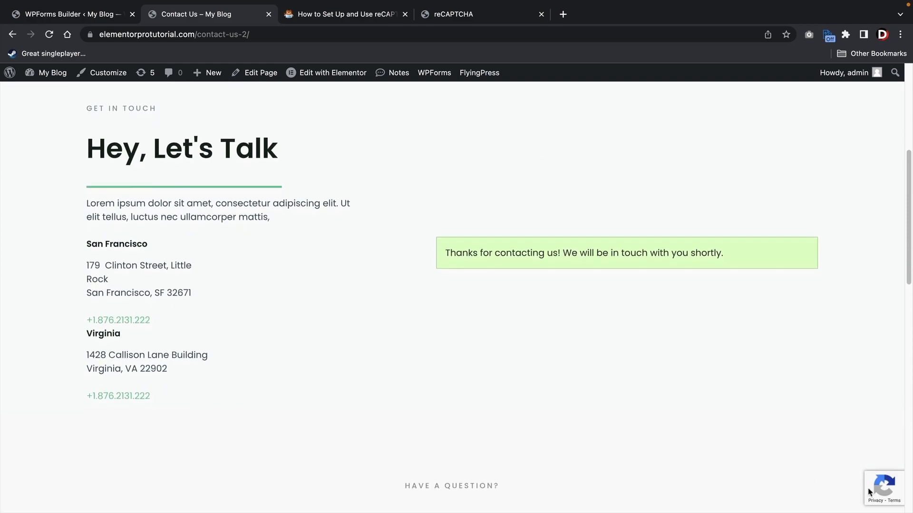
mouse_move(878, 488)
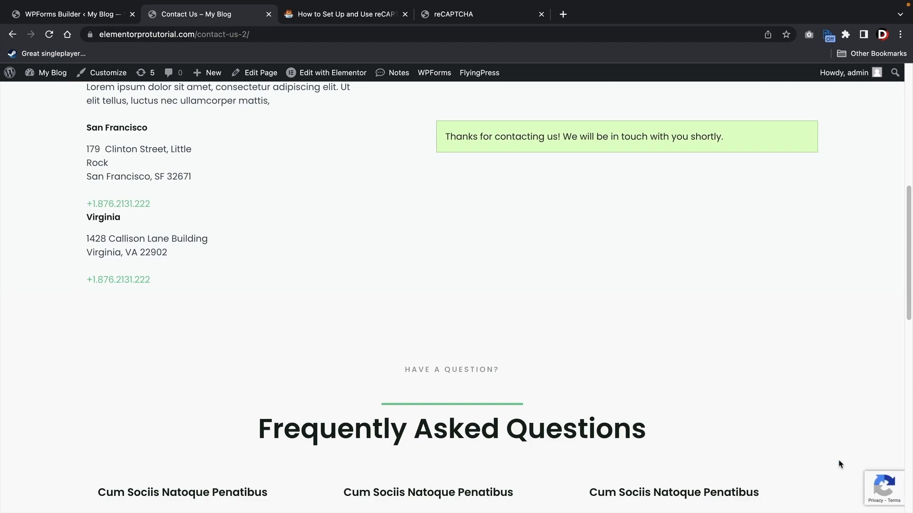
scroll(766, 430, up, 4)
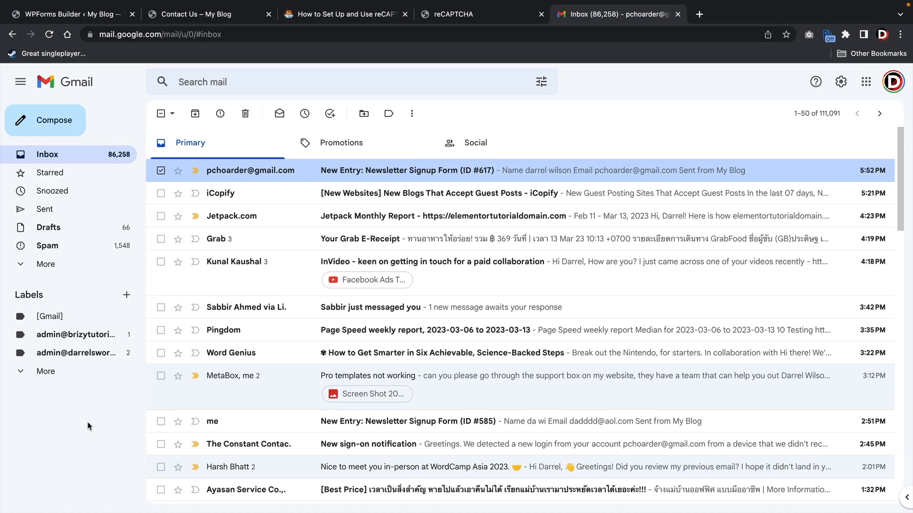
- Open the top Inbox email, 'New Entry: Newsletter Signup Form (ID #617)'
click(408, 175)
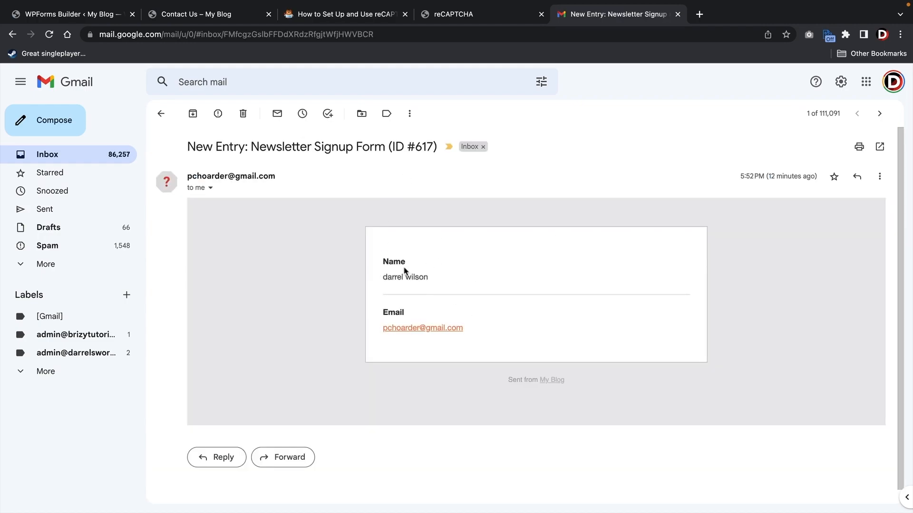
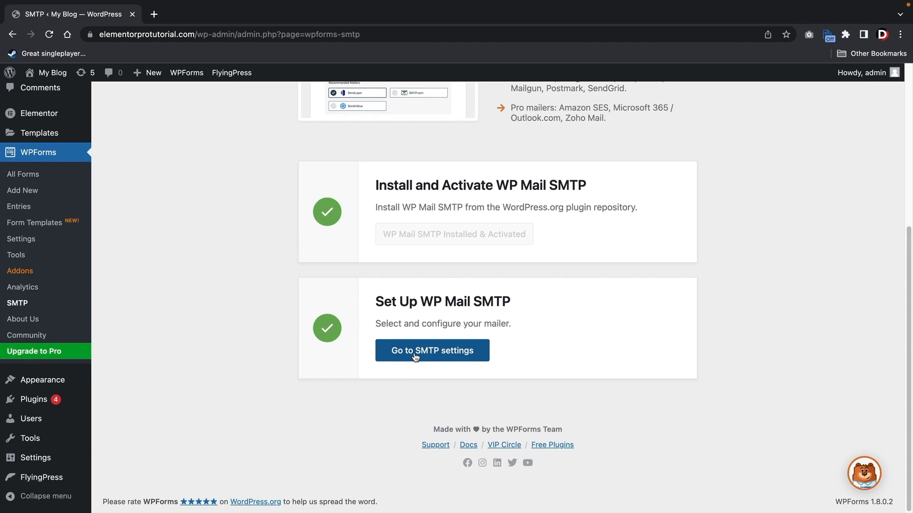
- Run the WP Mail SMTP setup wizard and save Google / Gmail as the mailer
click(416, 356)
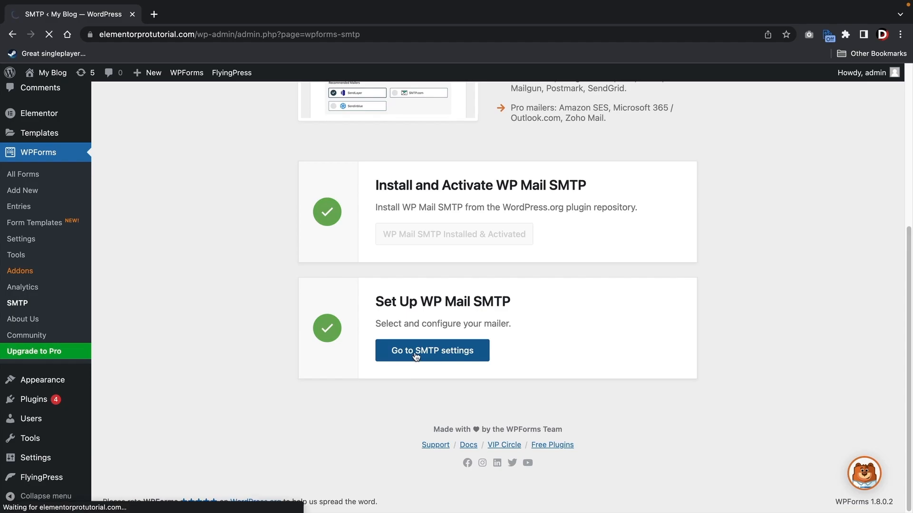
click(265, 373)
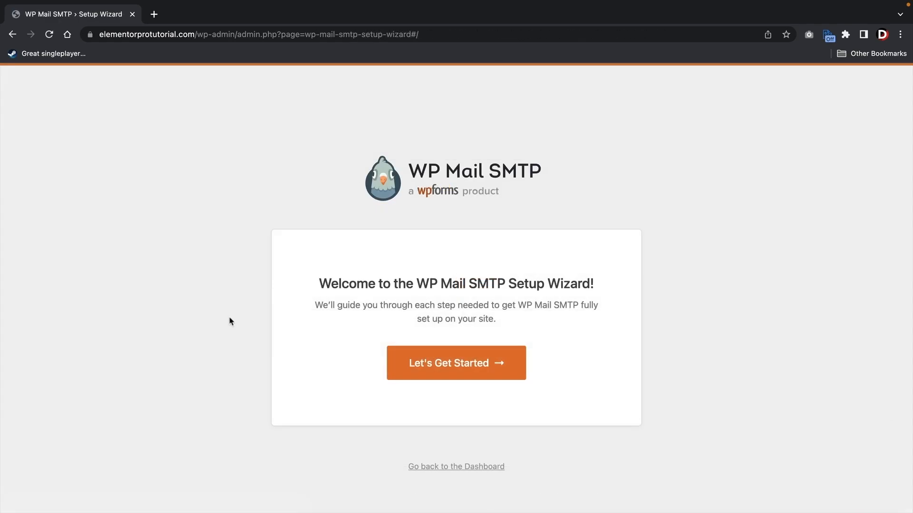
click(442, 366)
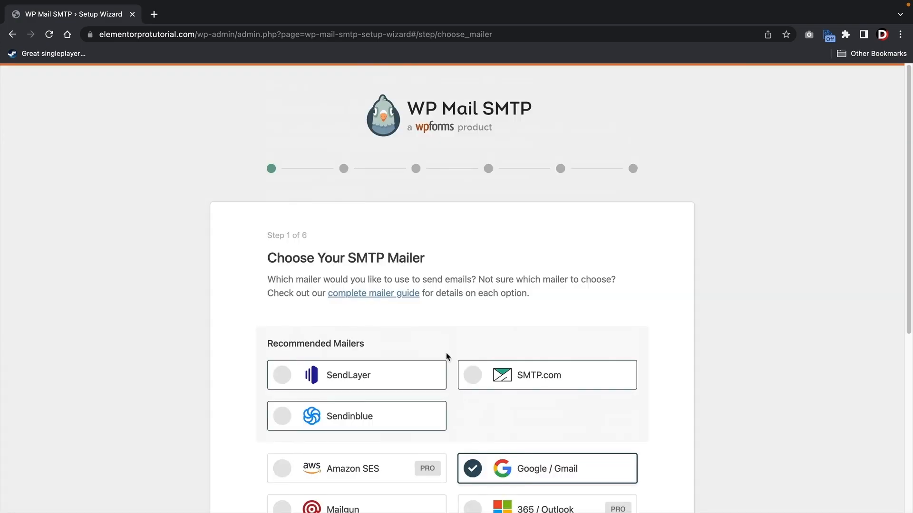
scroll(447, 357, down, 5)
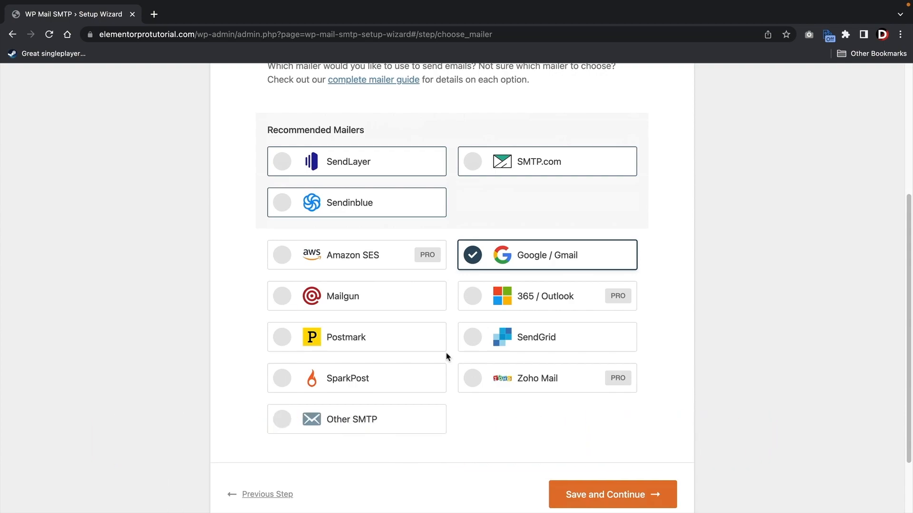
click(612, 497)
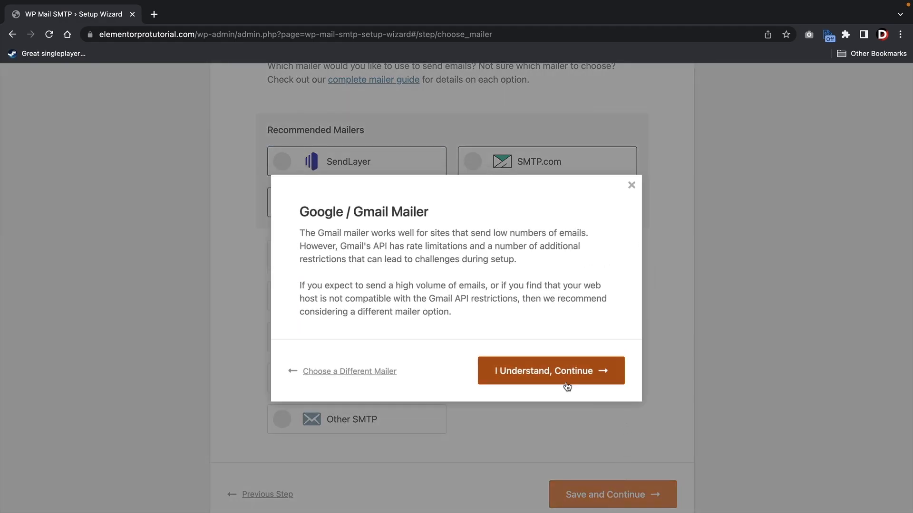
- Accept the Gmail limitations warning and open Google Cloud Console from the setup guide
click(538, 376)
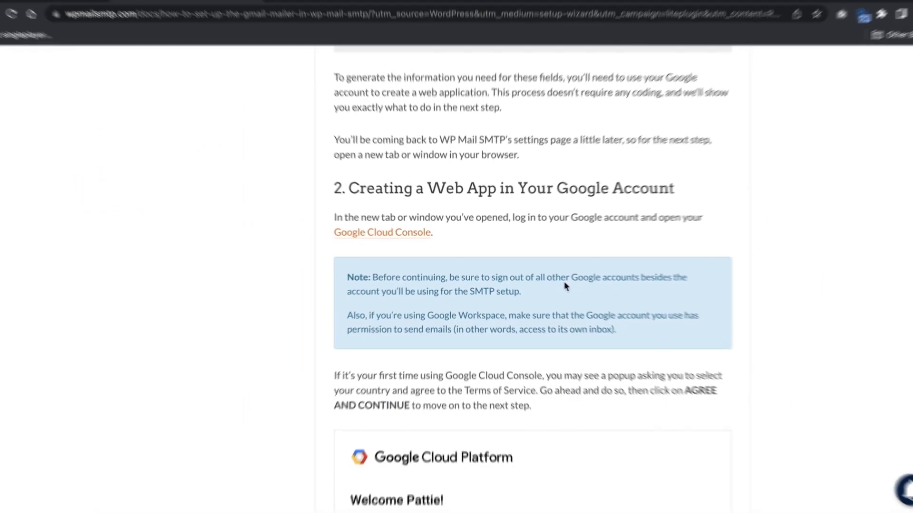
click(361, 233)
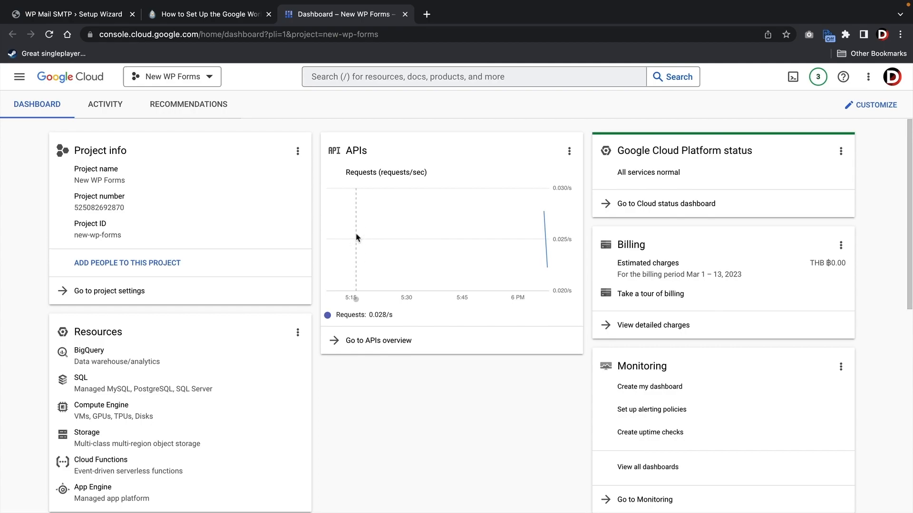
- Read the guide's Creating or Choosing a Project section, then bring up the Cloud Console project list
click(197, 75)
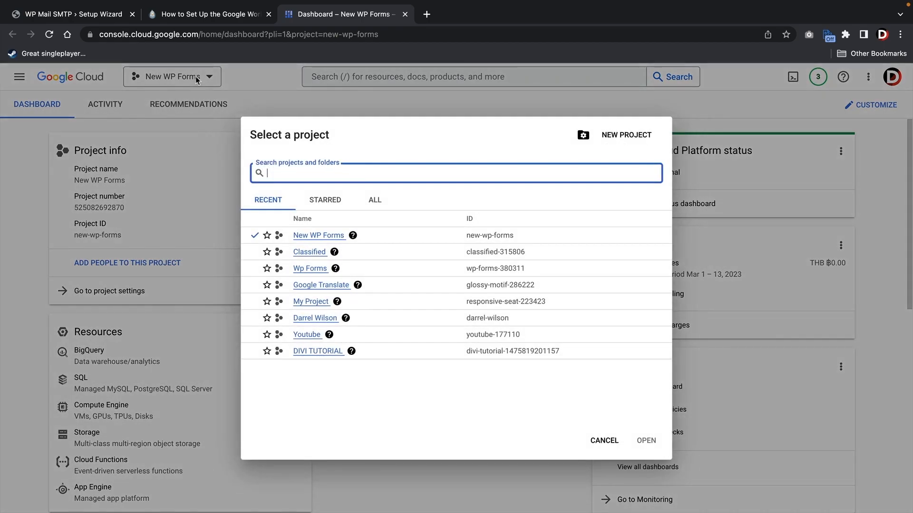
click(604, 440)
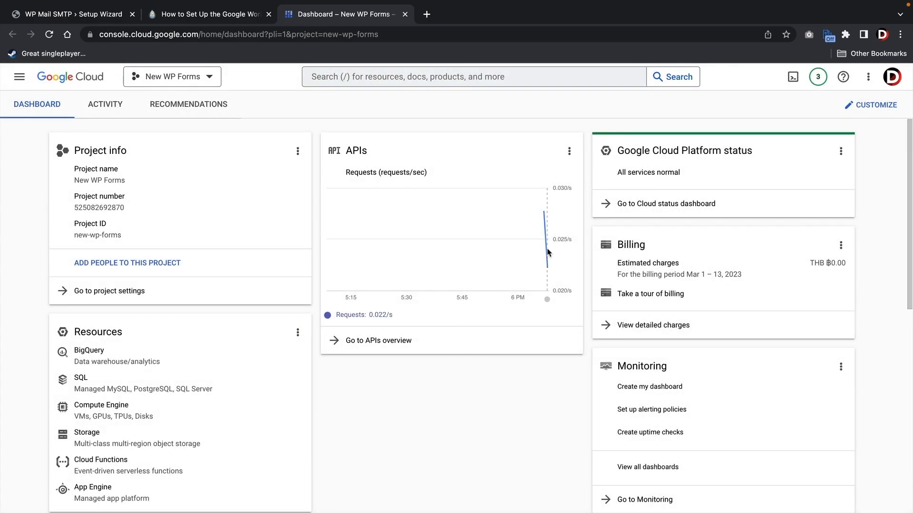
click(229, 18)
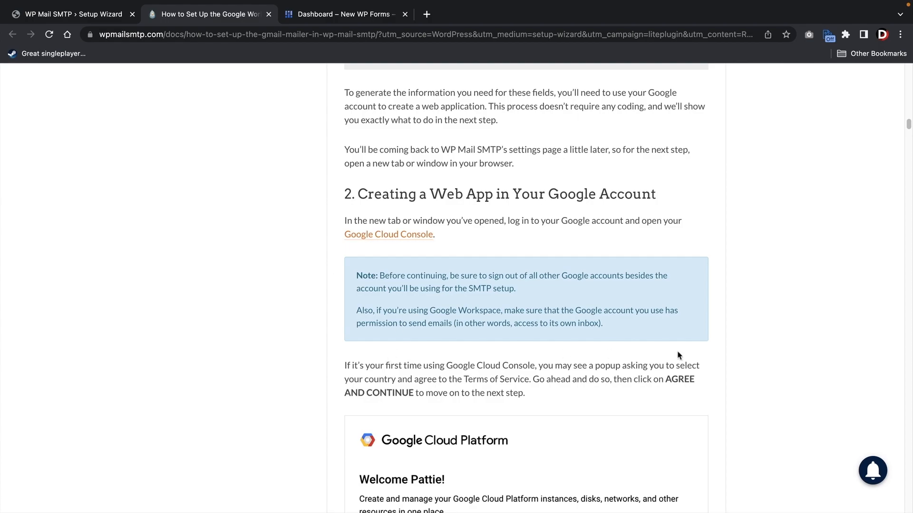
scroll(740, 346, down, 5)
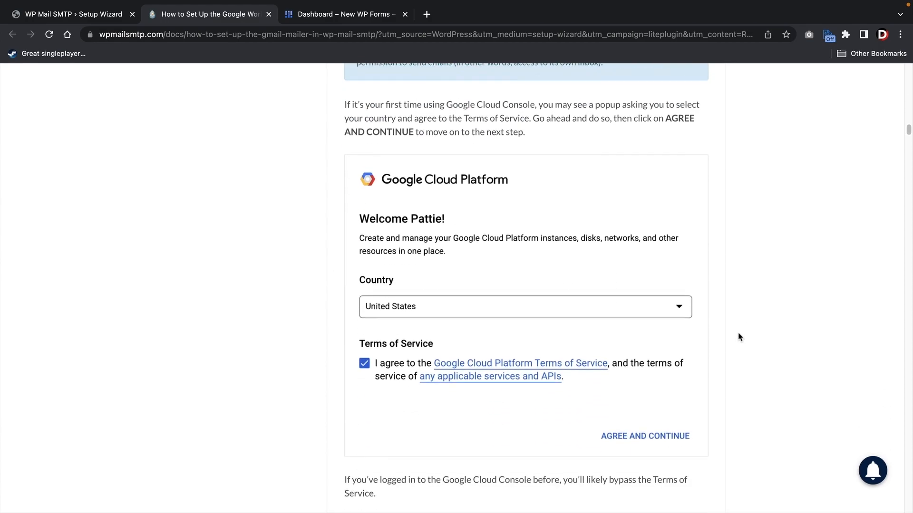
scroll(738, 337, down, 8)
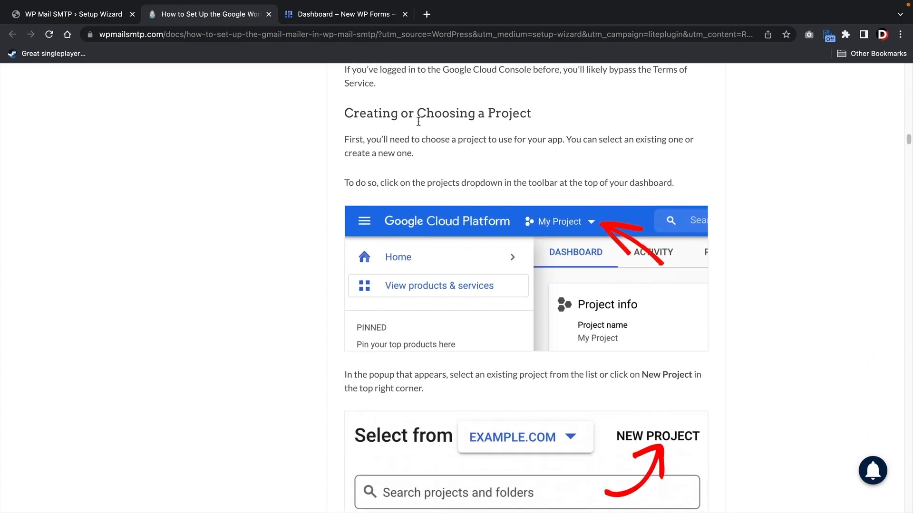
click(359, 20)
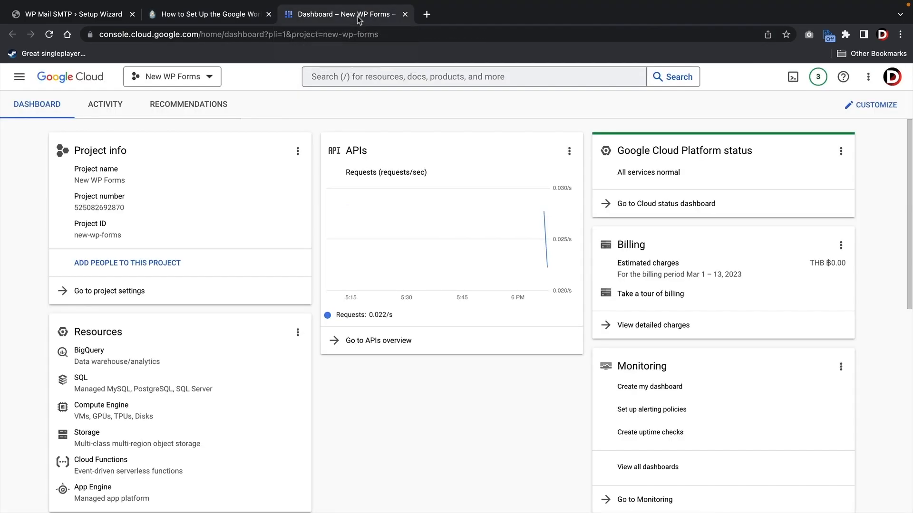
click(212, 80)
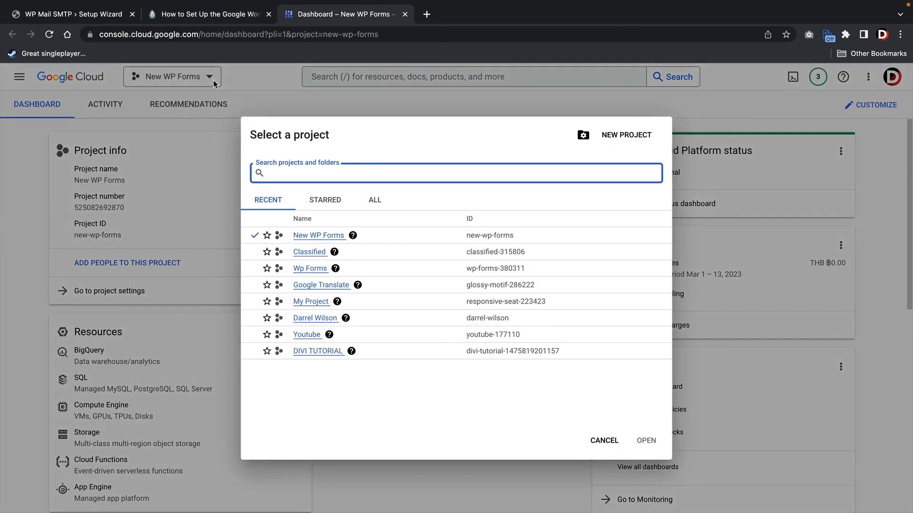
- Create a new Cloud project, replacing the default project name with your own name
click(618, 137)
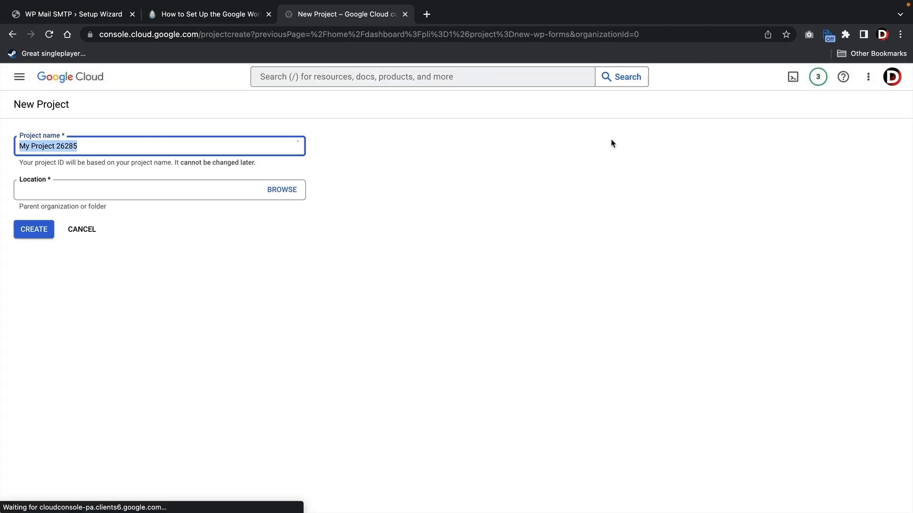
triple_click(147, 147)
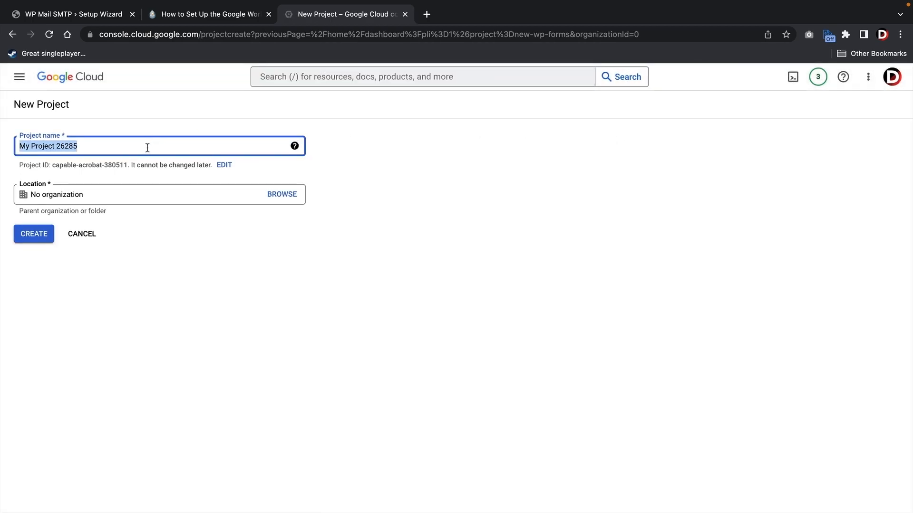
text(Darrel Wilson Tutorial)
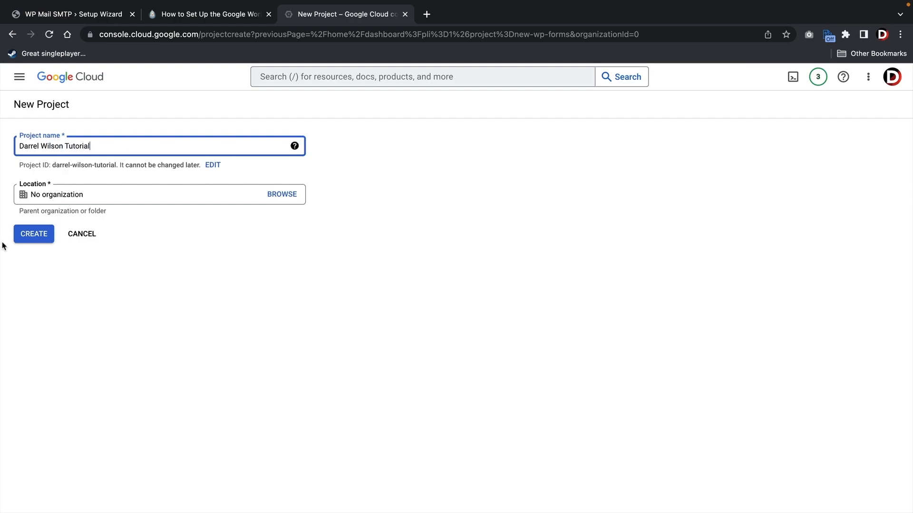
click(33, 234)
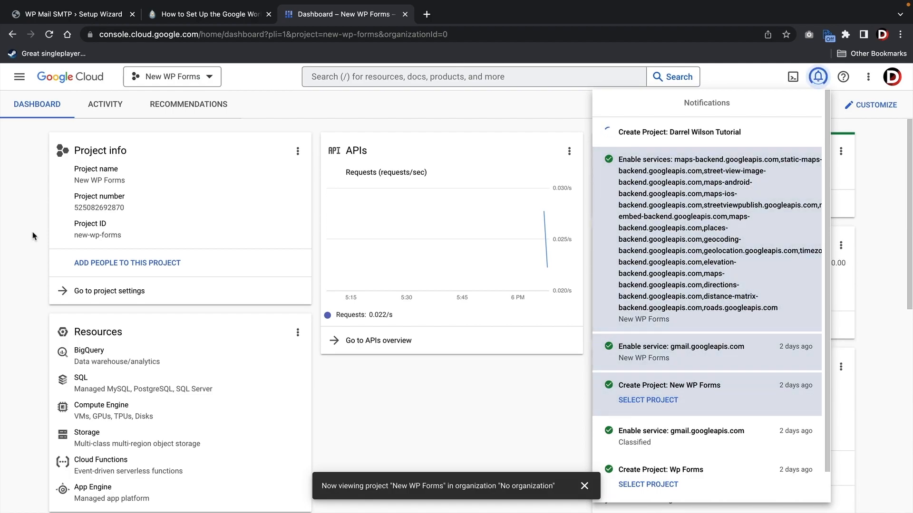
- Read further in the setup guide, then return to the Cloud Console dashboard
click(233, 16)
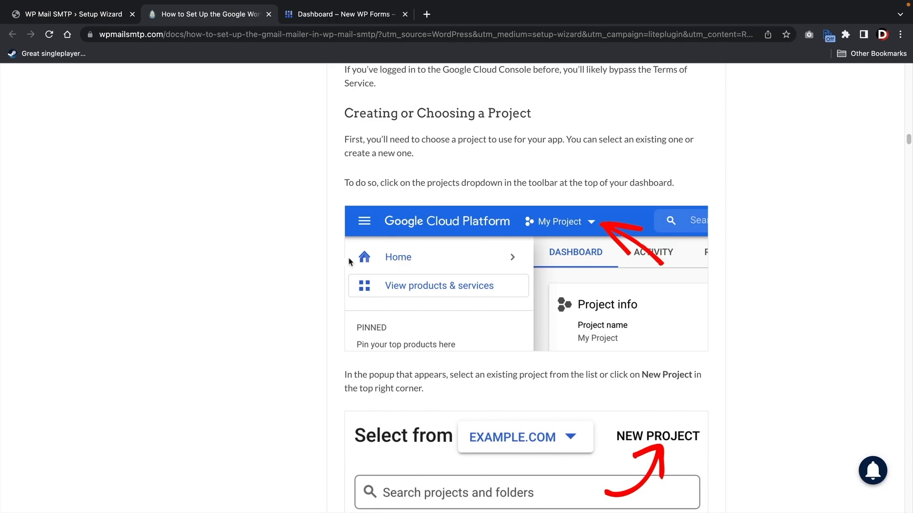
scroll(348, 262, down, 9)
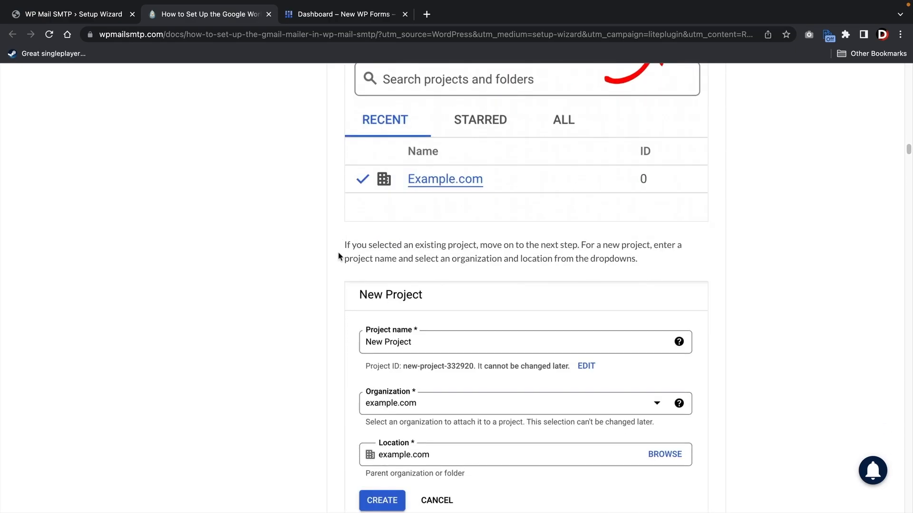
scroll(338, 256, down, 2)
scroll(424, 357, down, 8)
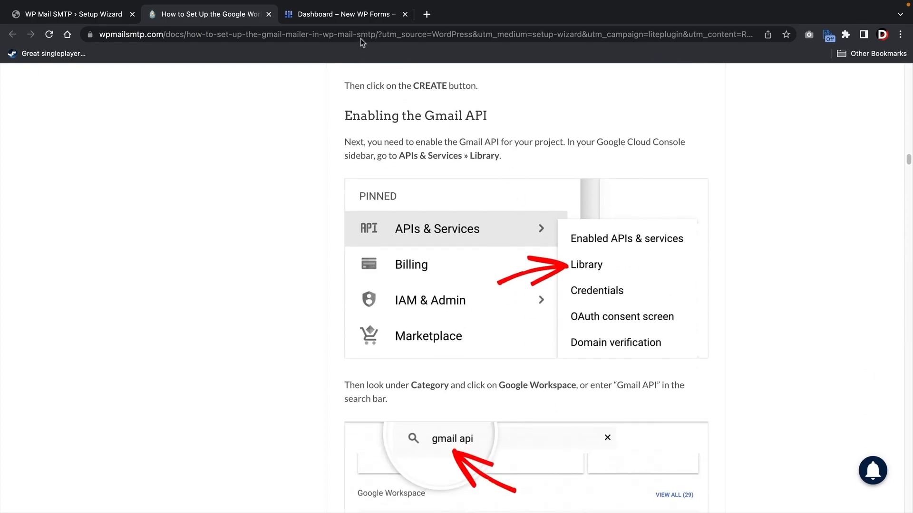
click(354, 20)
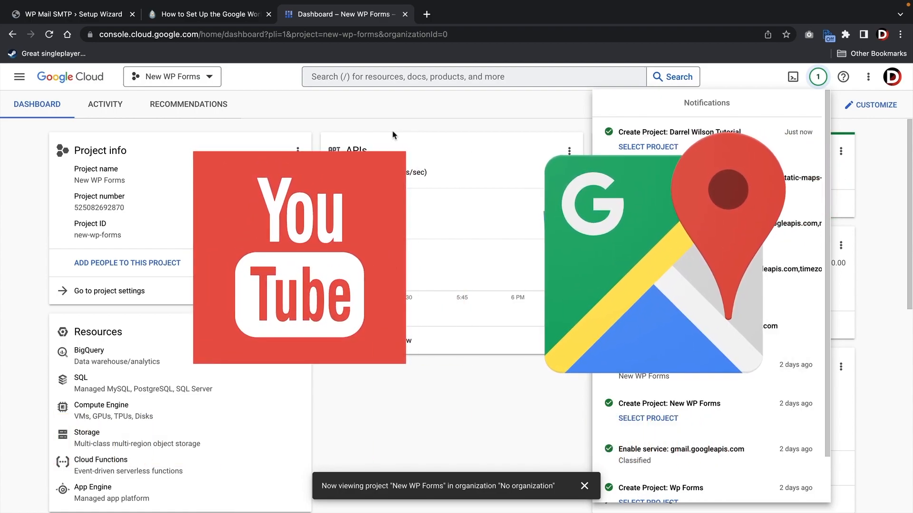
- Switch to the newly created tutorial project and open the APIs & Services API Library
click(207, 82)
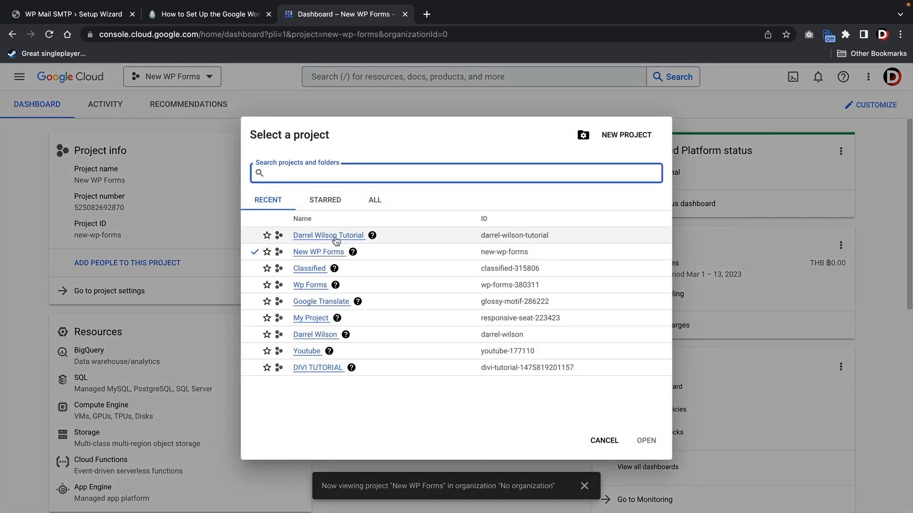
click(328, 236)
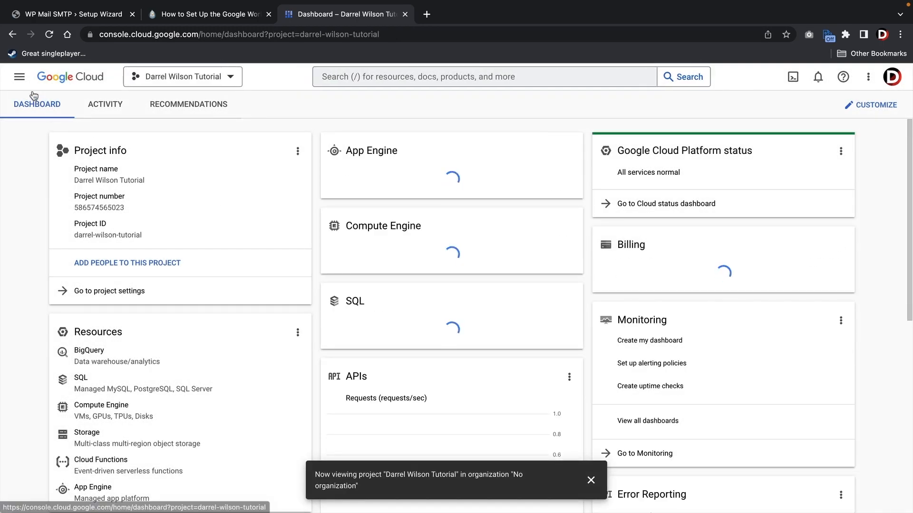
click(19, 78)
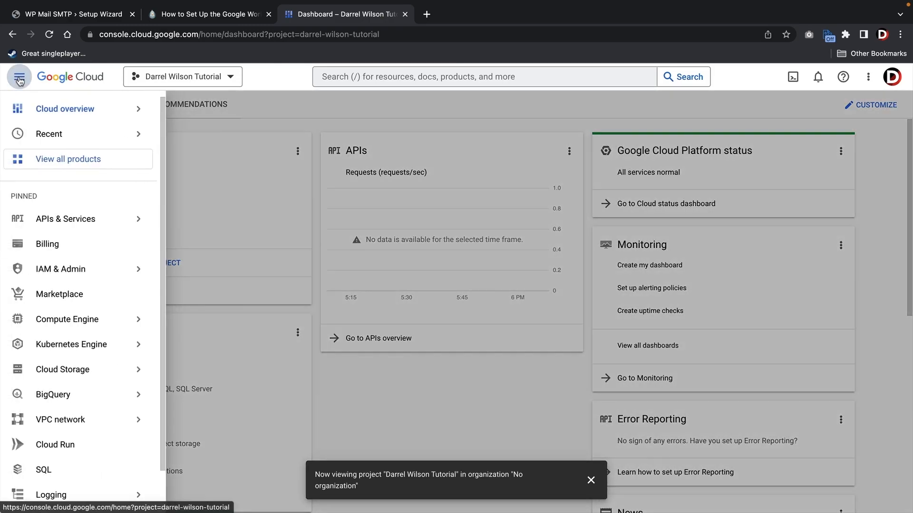
mouse_move(56, 221)
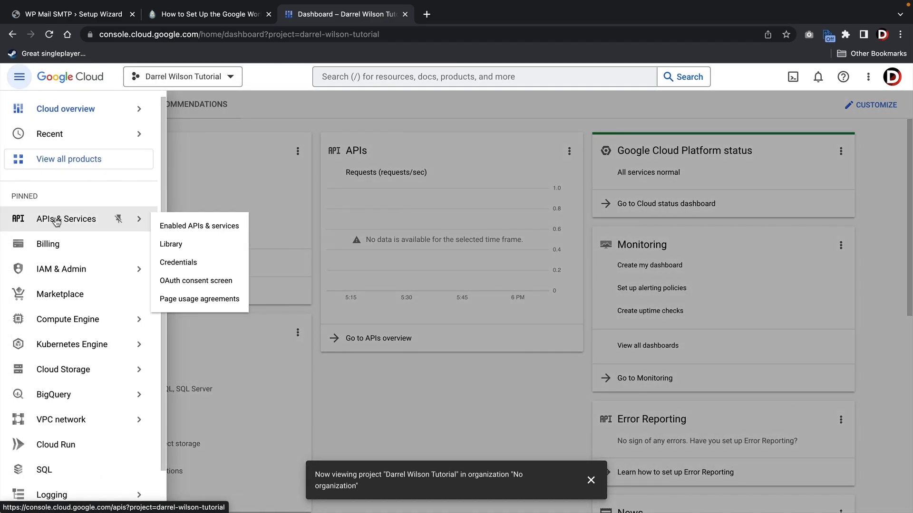
click(172, 245)
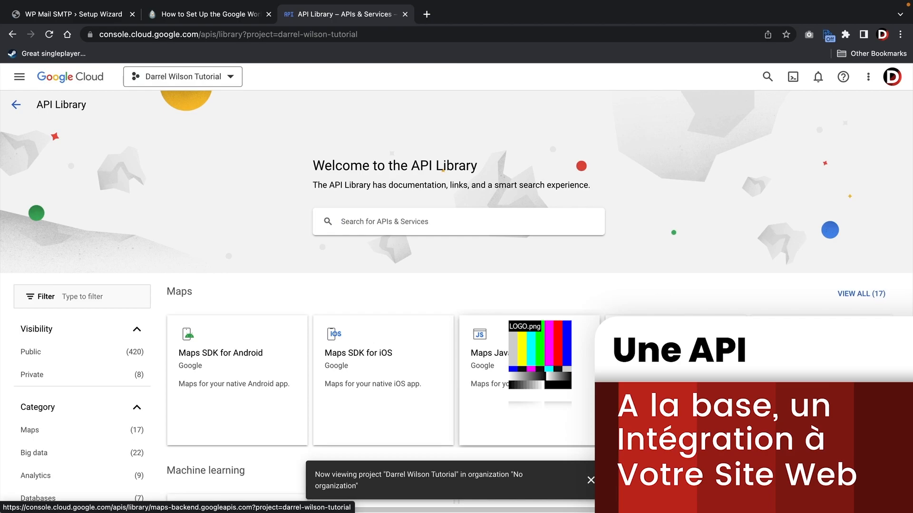
- Find Gmail API under Google Workspace and open its details page
scroll(409, 265, down, 10)
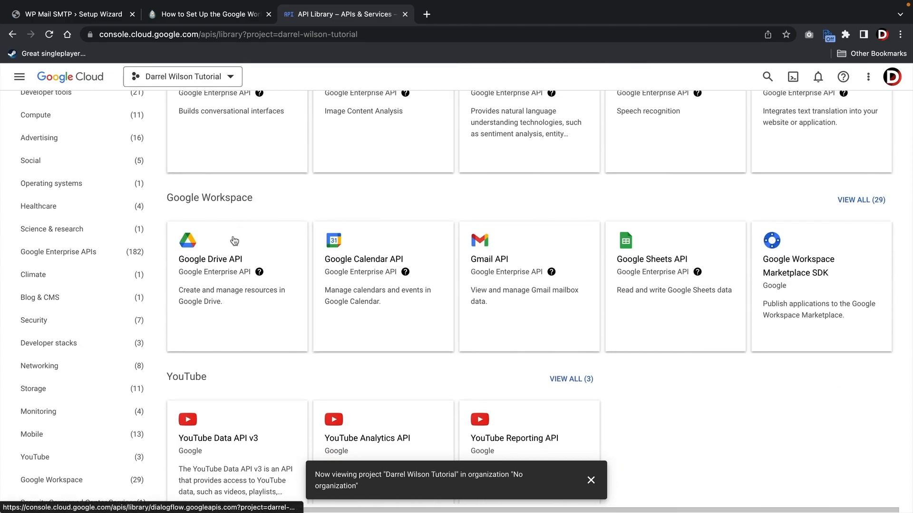
scroll(537, 303, down, 15)
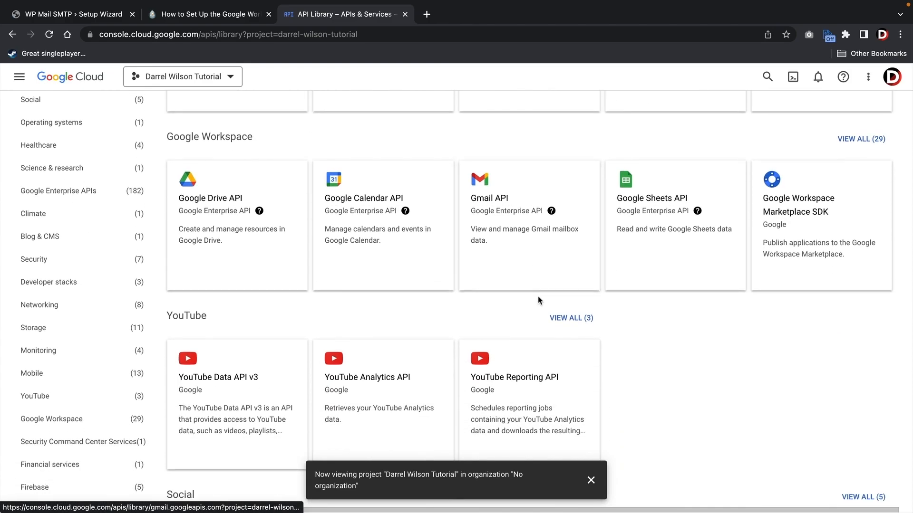
scroll(539, 307, down, 3)
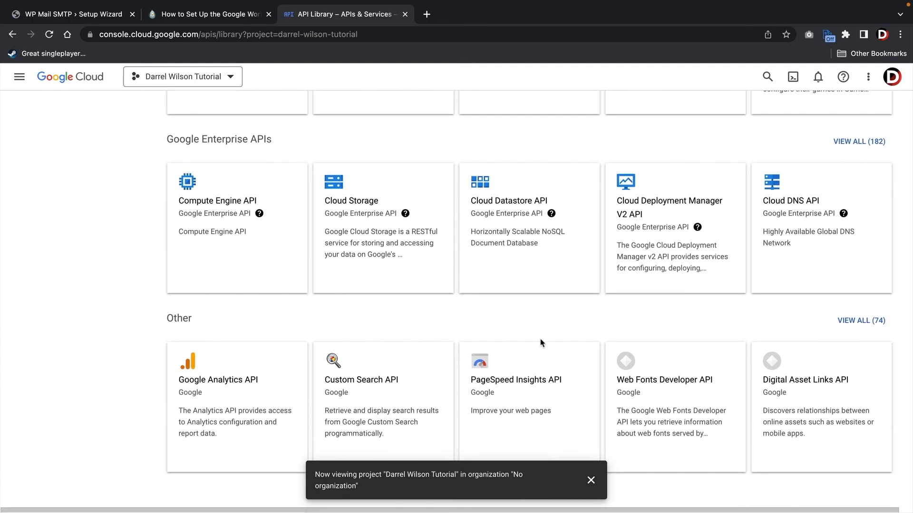
scroll(540, 305, up, 15)
scroll(545, 340, up, 4)
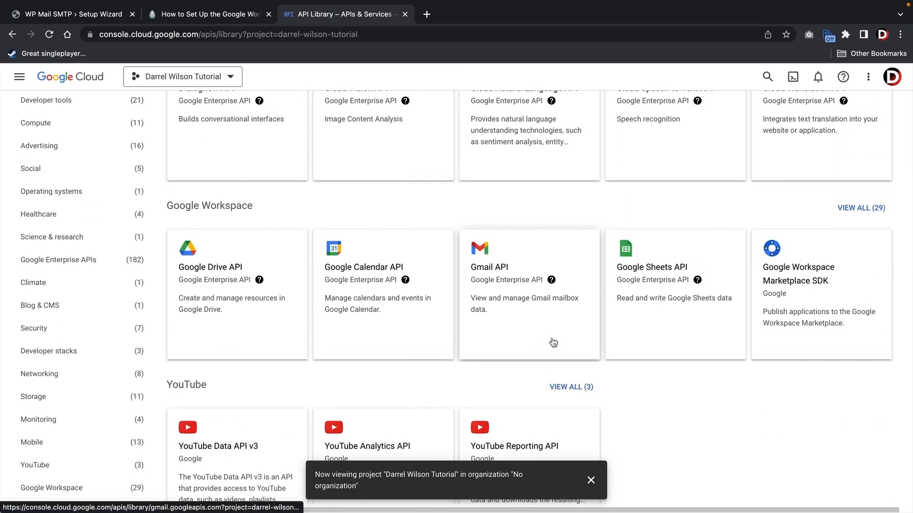
click(495, 275)
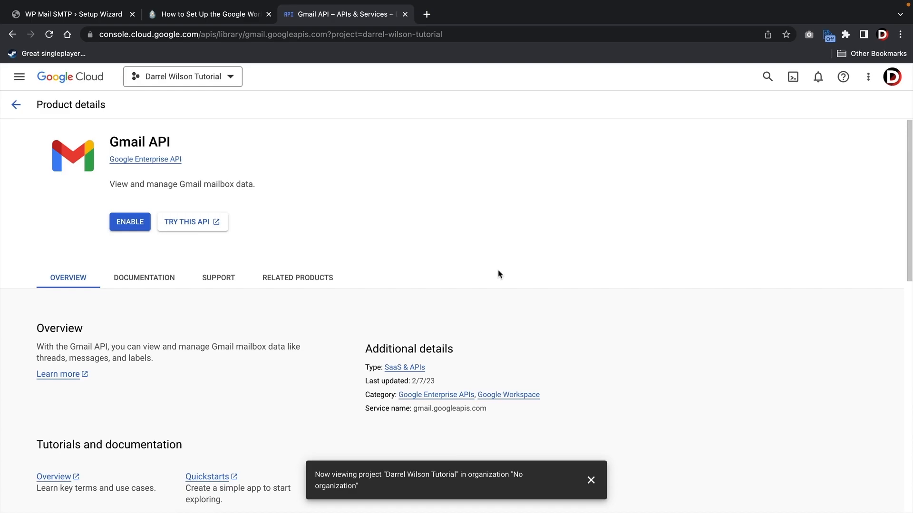
- Enable the Gmail API and start Gmail API credentials that access user data
click(130, 223)
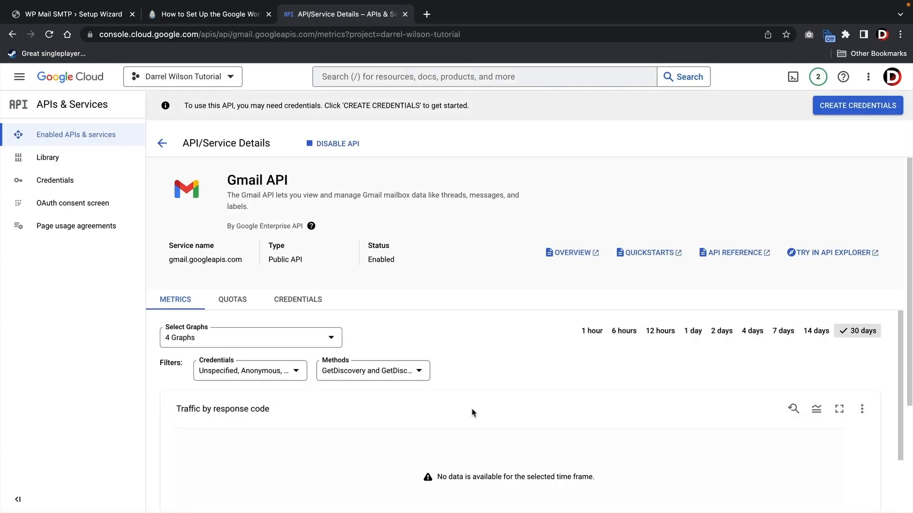
click(841, 109)
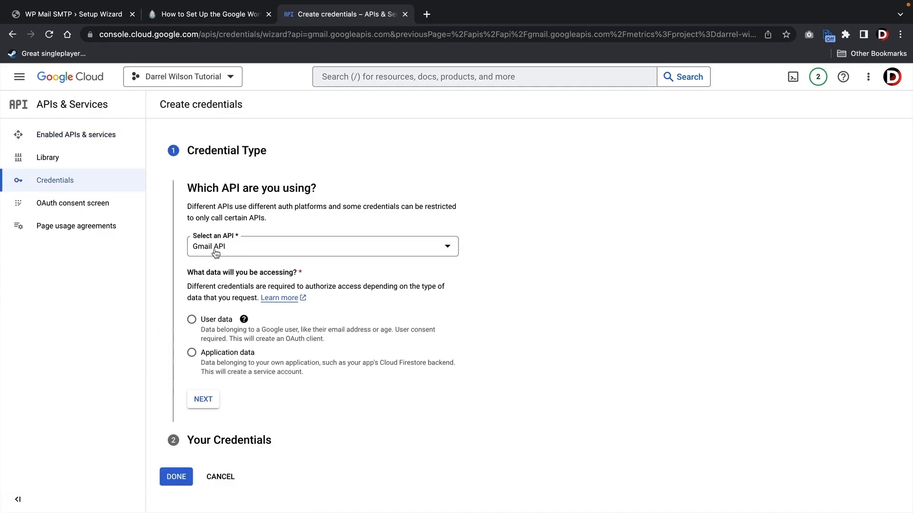
click(214, 247)
click(229, 314)
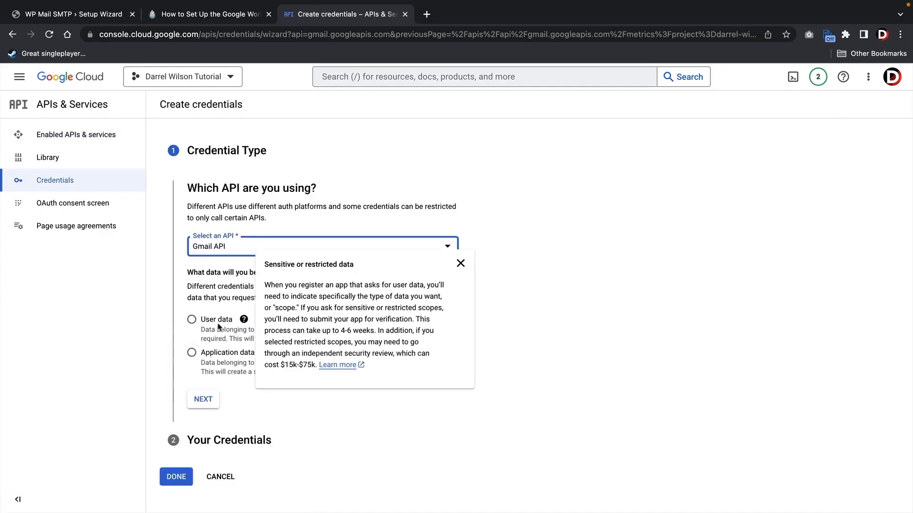
click(191, 321)
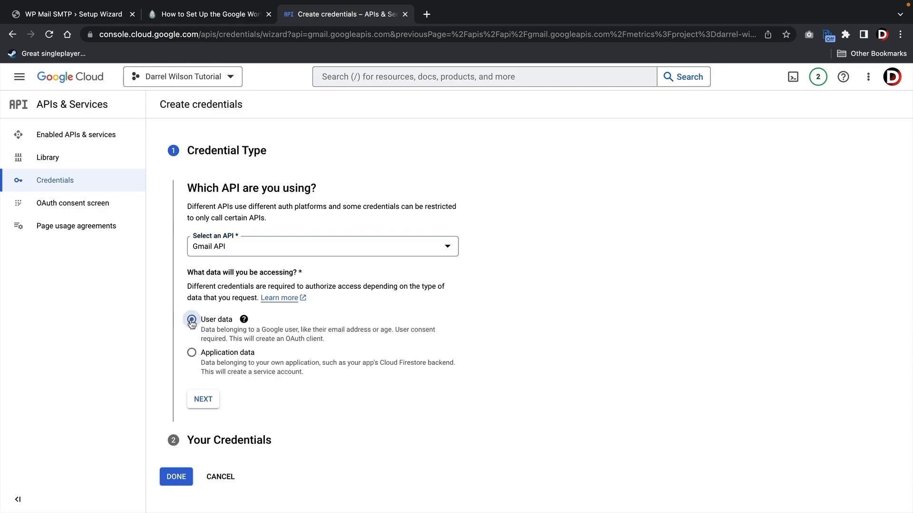
click(200, 405)
- Enter app name 'Elementor Pro Website', the account's support email, and a developer contact email
click(345, 286)
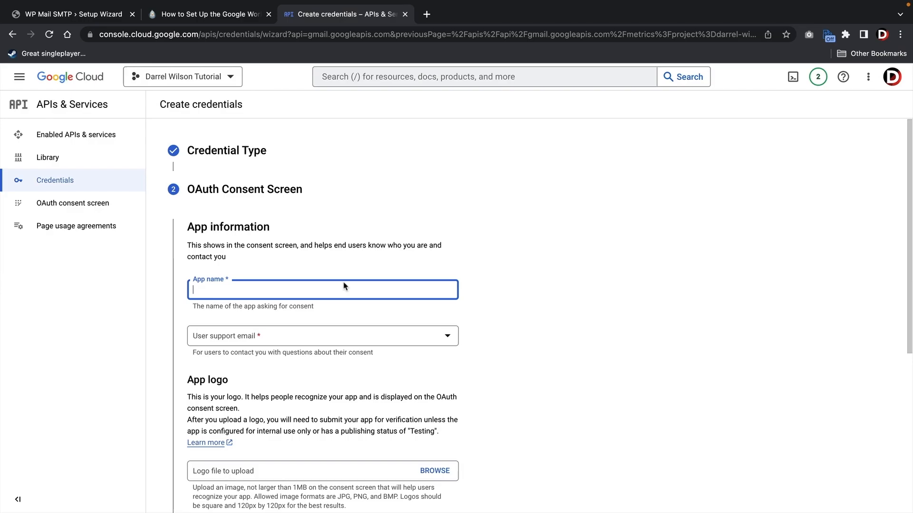
text(Elementor Pro Website)
key(Tab)
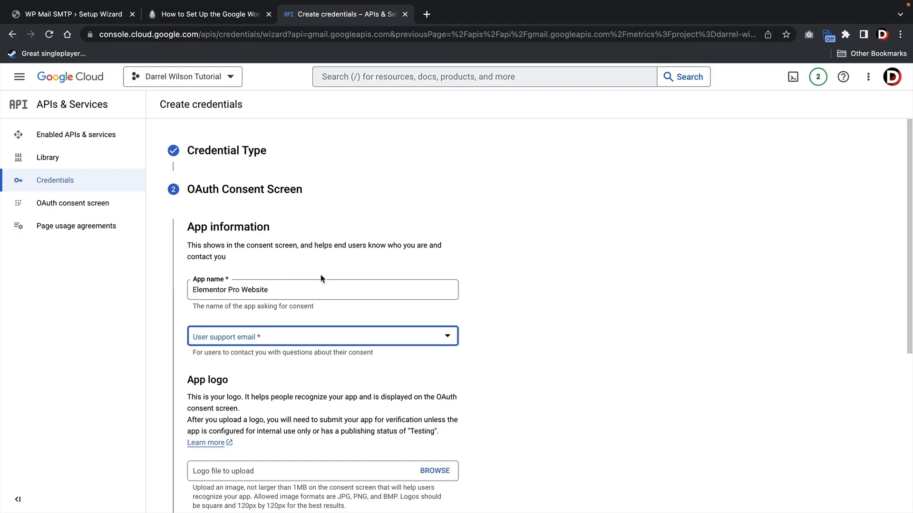
click(253, 341)
click(233, 342)
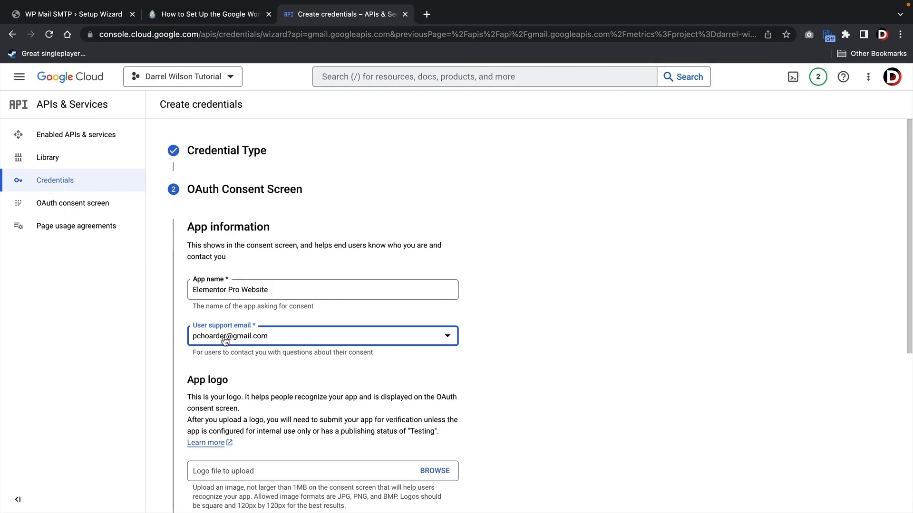
scroll(228, 338, down, 3)
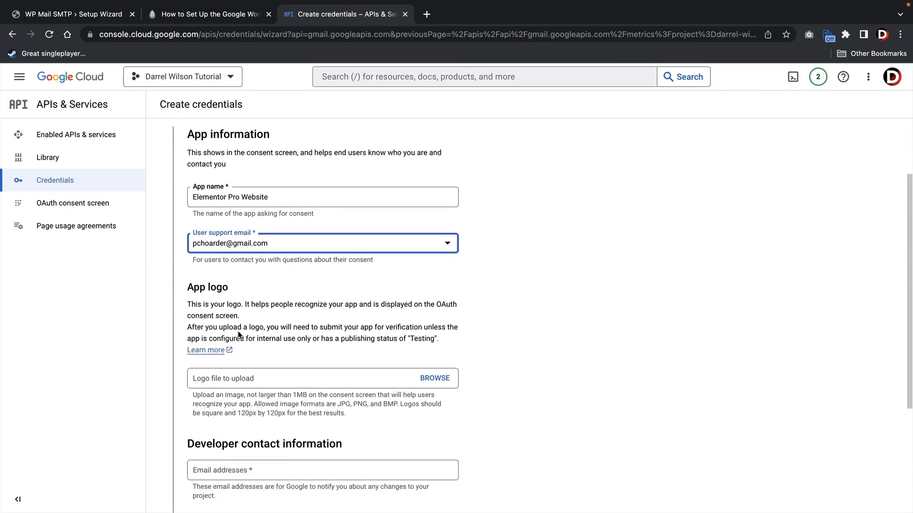
scroll(239, 334, down, 2)
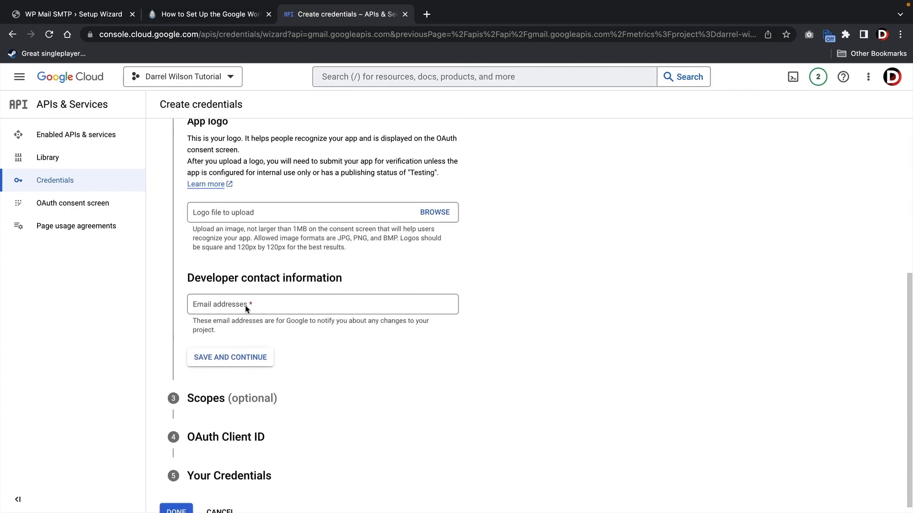
click(307, 304)
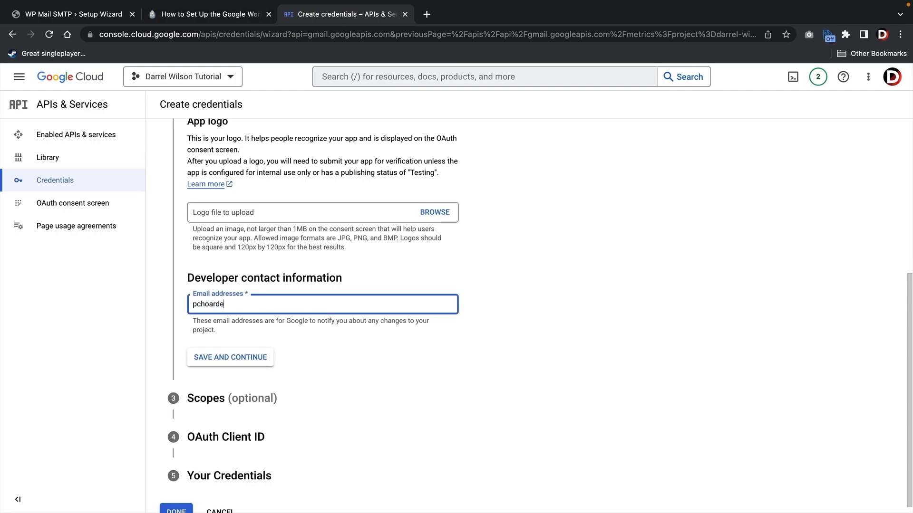
- Save the OAuth consent screen and skip the Scopes step
click(231, 361)
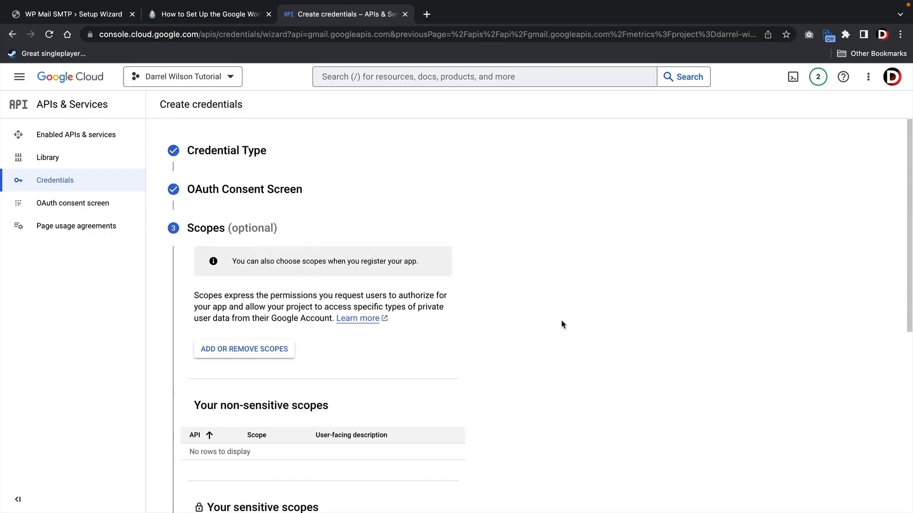
scroll(503, 300, down, 6)
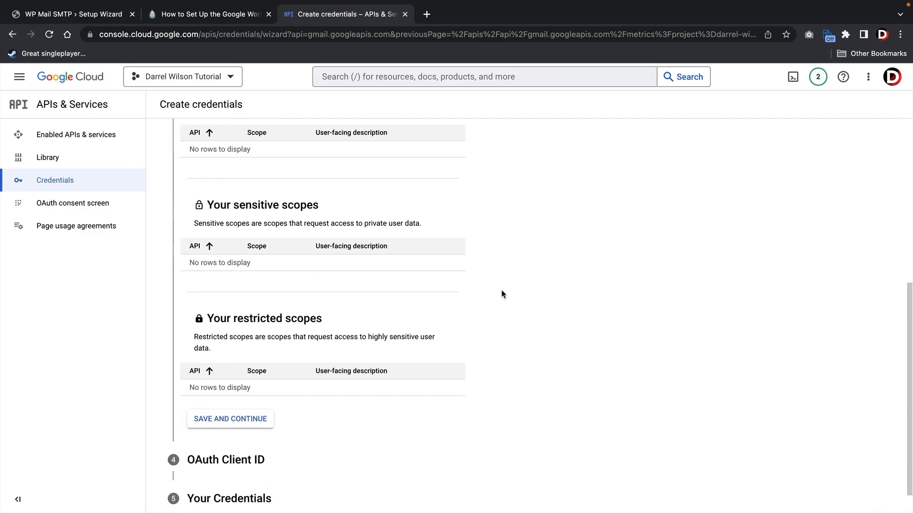
scroll(503, 295, down, 1)
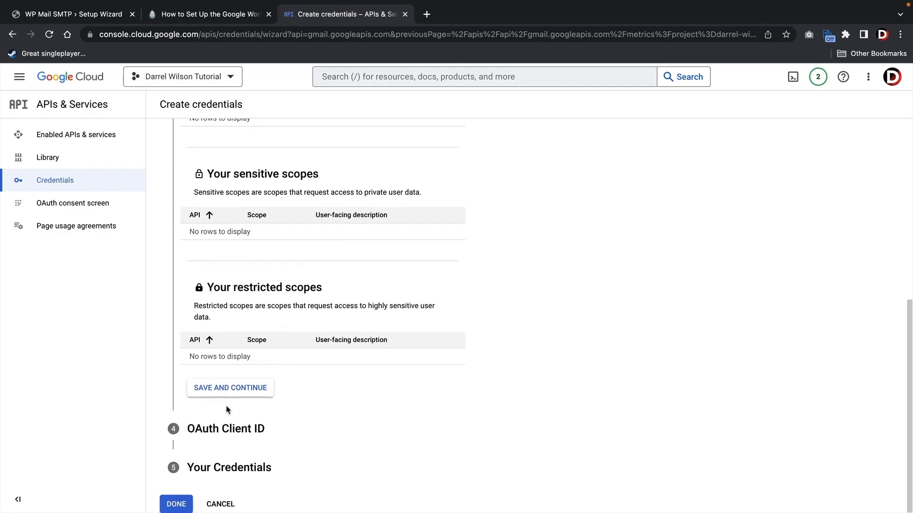
click(227, 392)
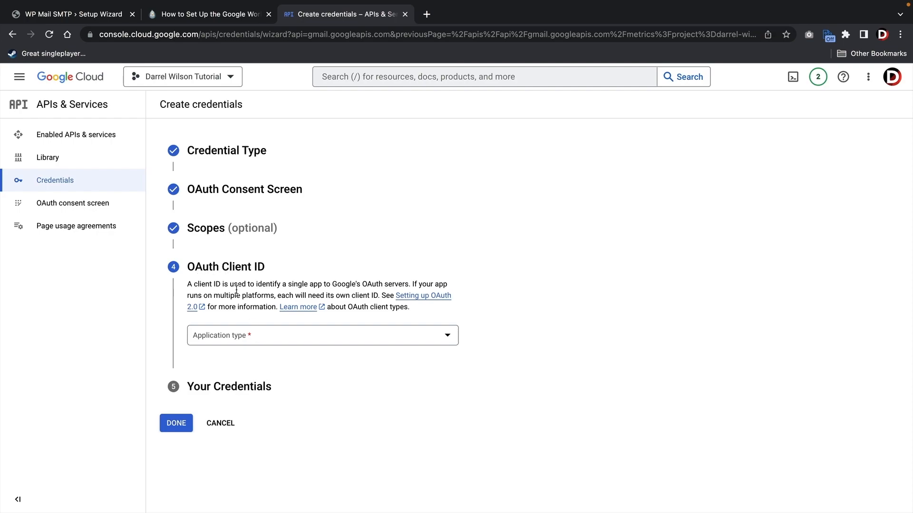
- Make the OAuth client a Web application and name it with the developer's name
click(246, 339)
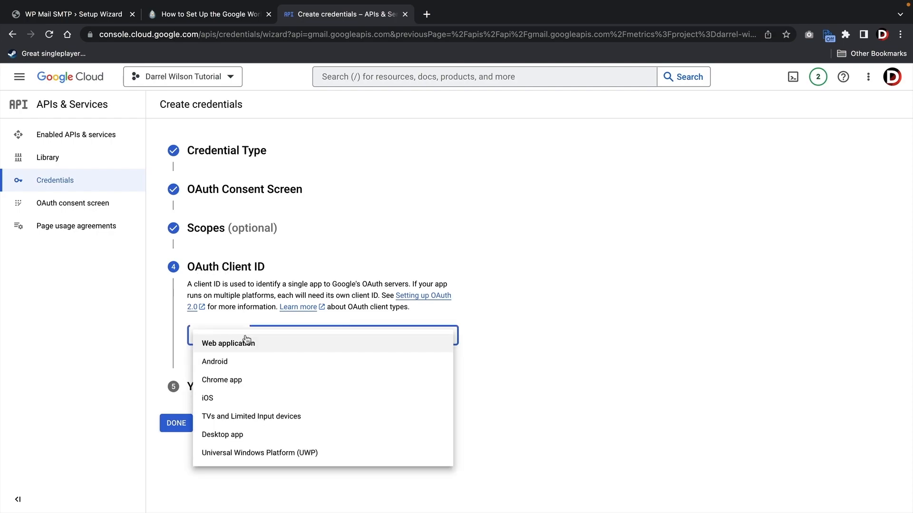
click(224, 347)
scroll(229, 345, down, 1)
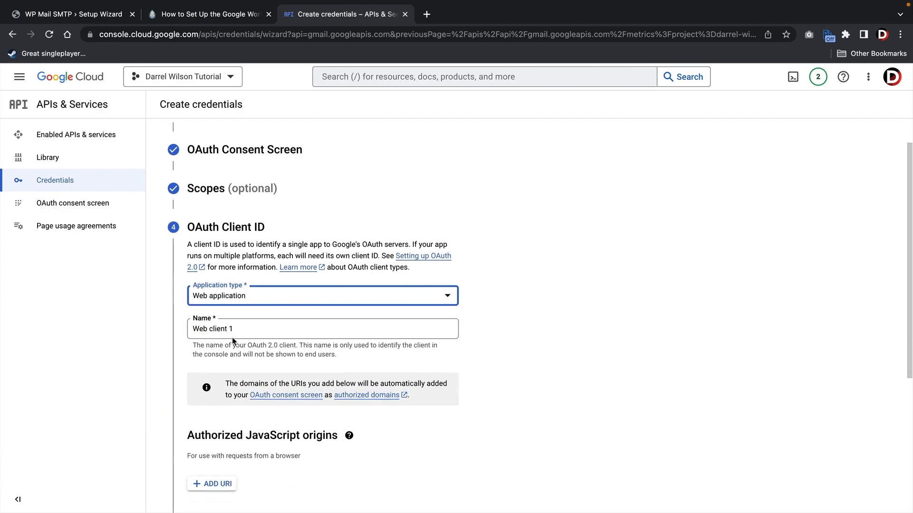
drag(253, 329, 191, 329)
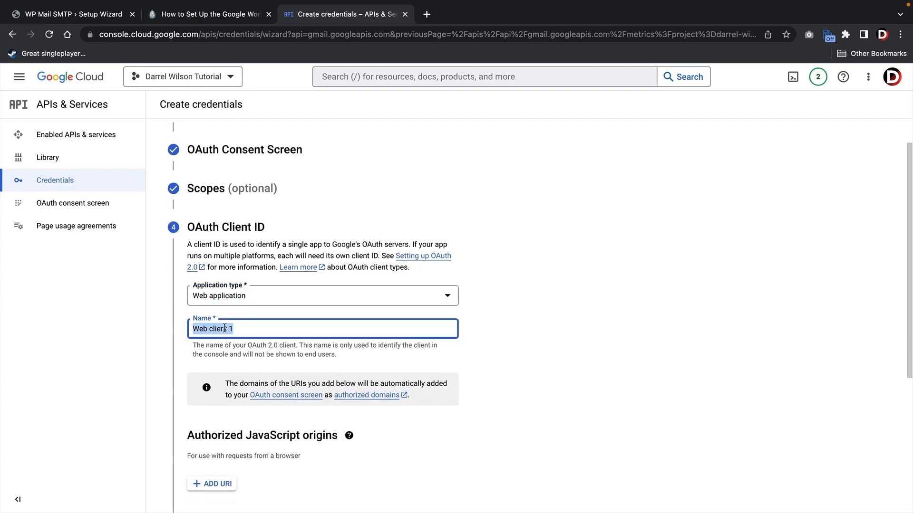
text(Darrel Wil)
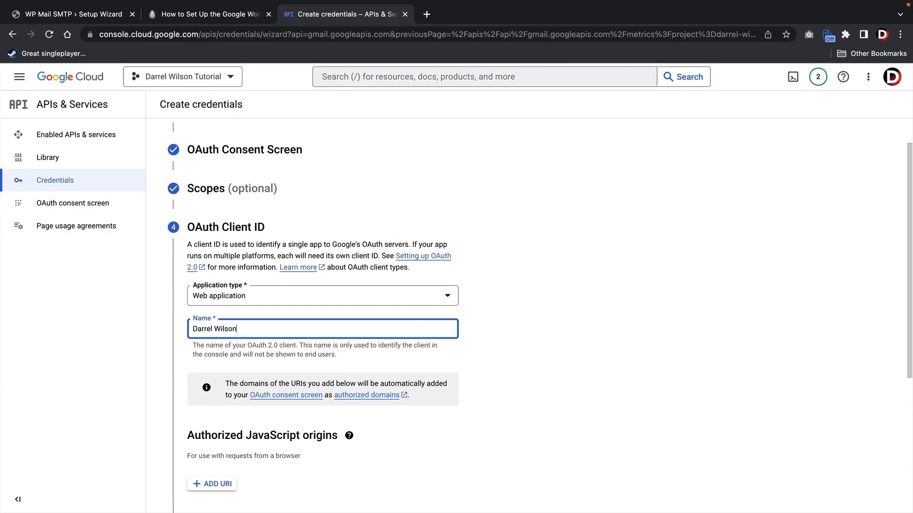
text(son)
scroll(224, 337, down, 5)
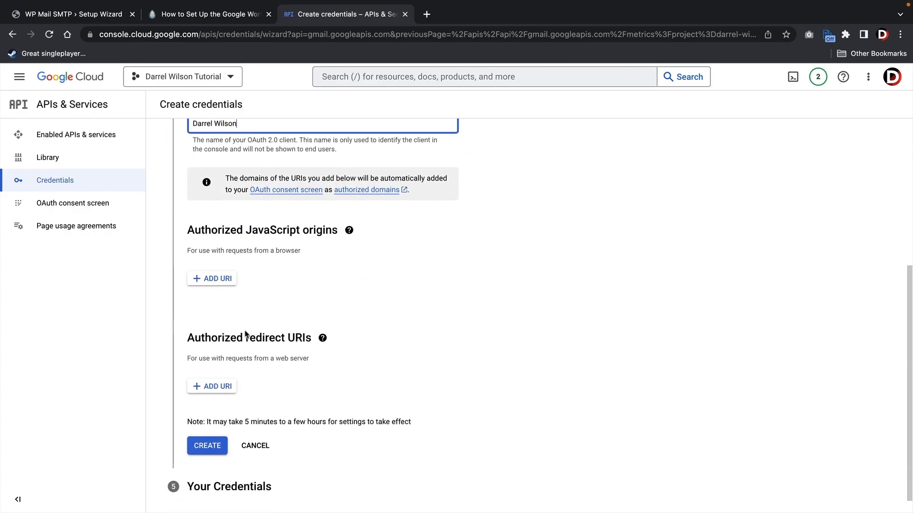
key(ctrl+shift+Tab)
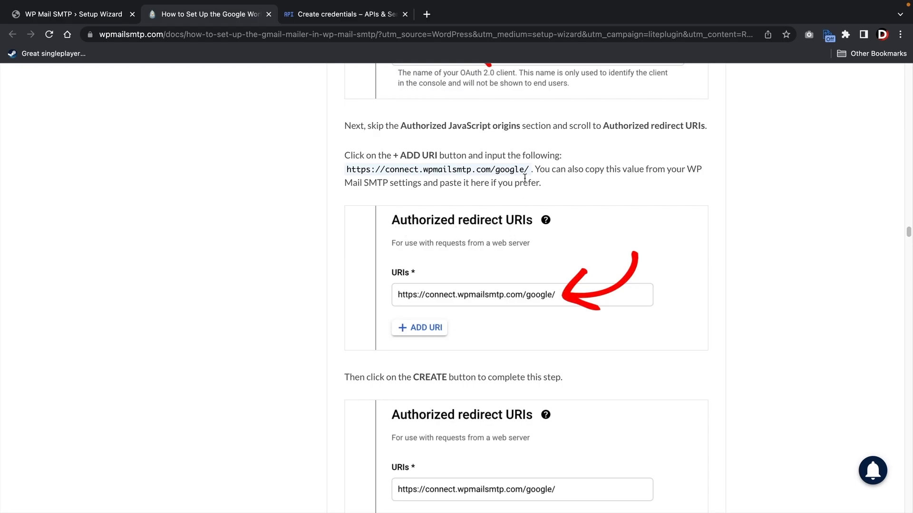
drag(530, 170, 347, 164)
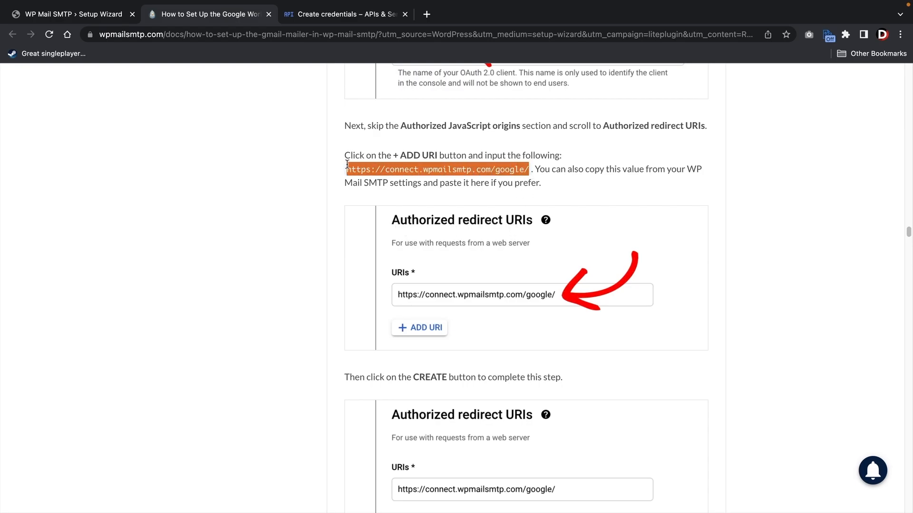
right_click(352, 166)
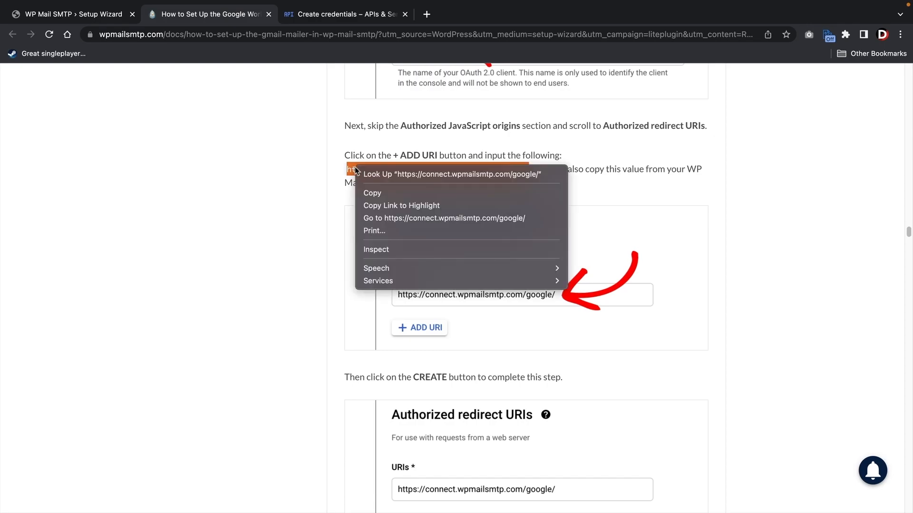
click(366, 193)
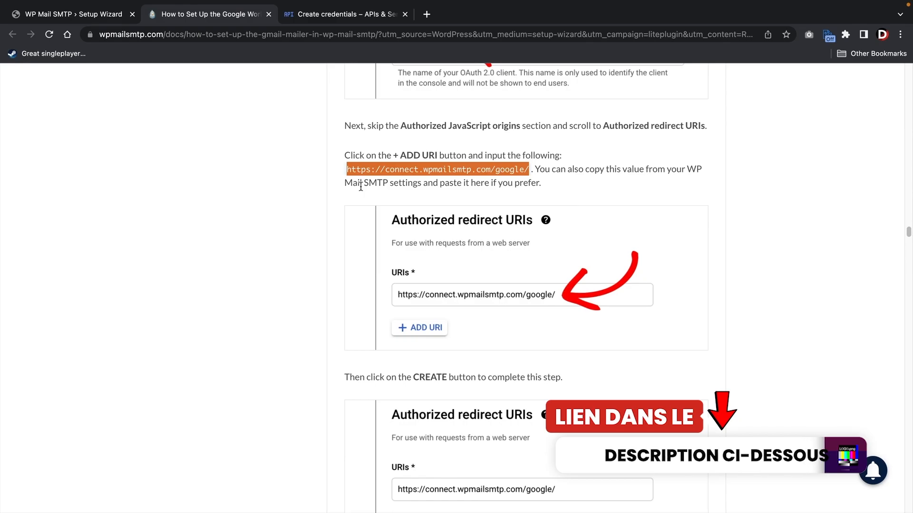
click(329, 18)
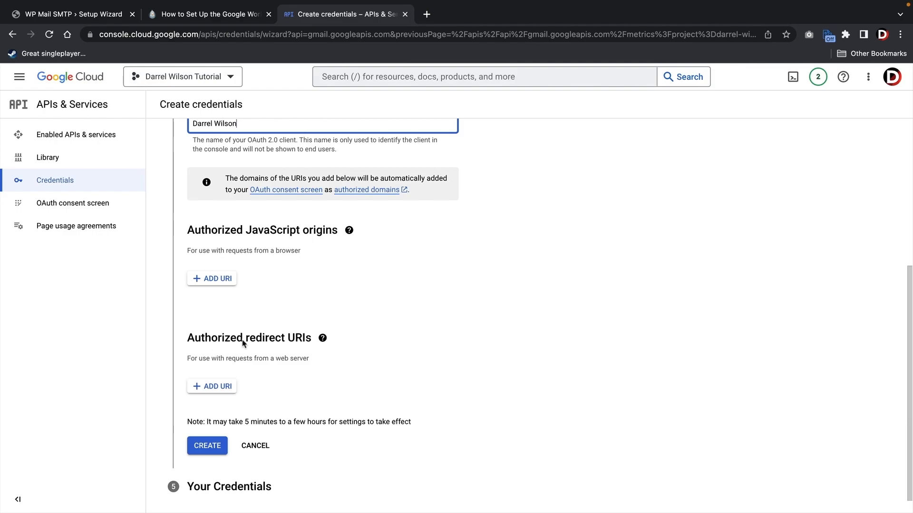
- Add the copied redirect URI as an authorized redirect URI and create the OAuth client
click(229, 386)
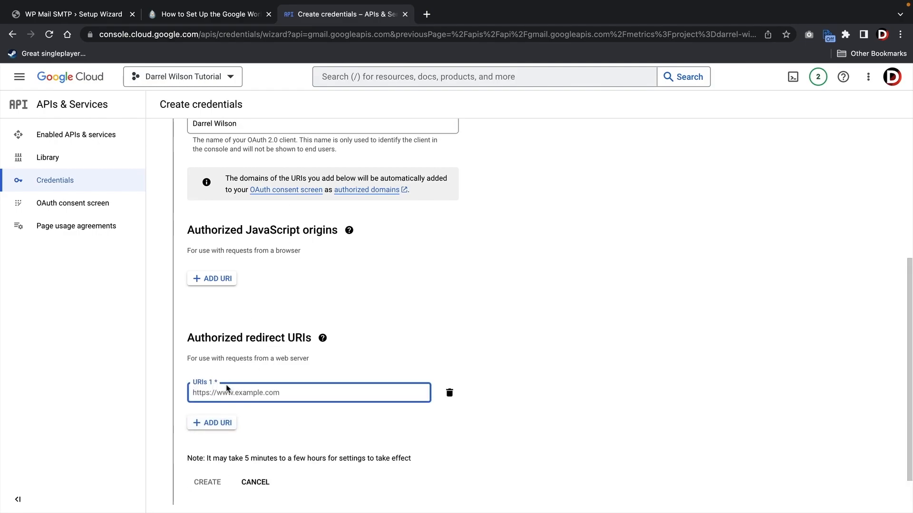
right_click(223, 393)
click(240, 426)
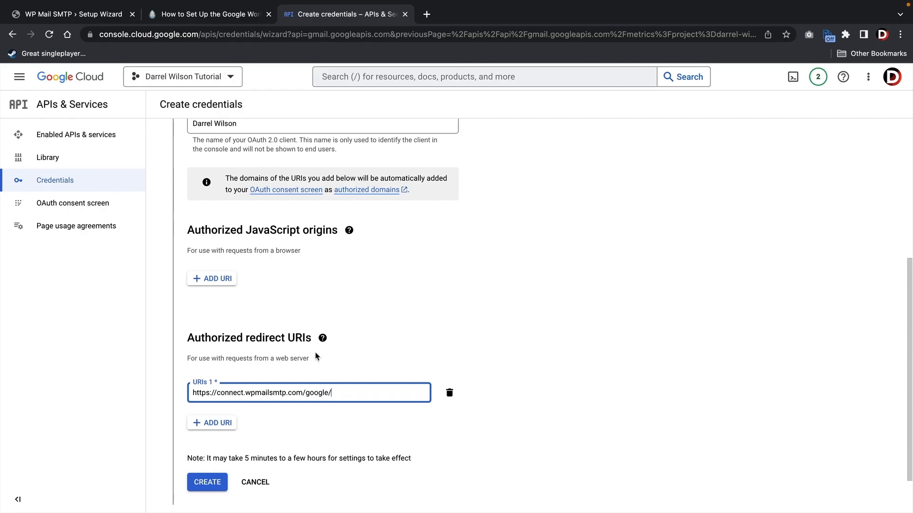
mouse_move(322, 338)
scroll(323, 347, down, 2)
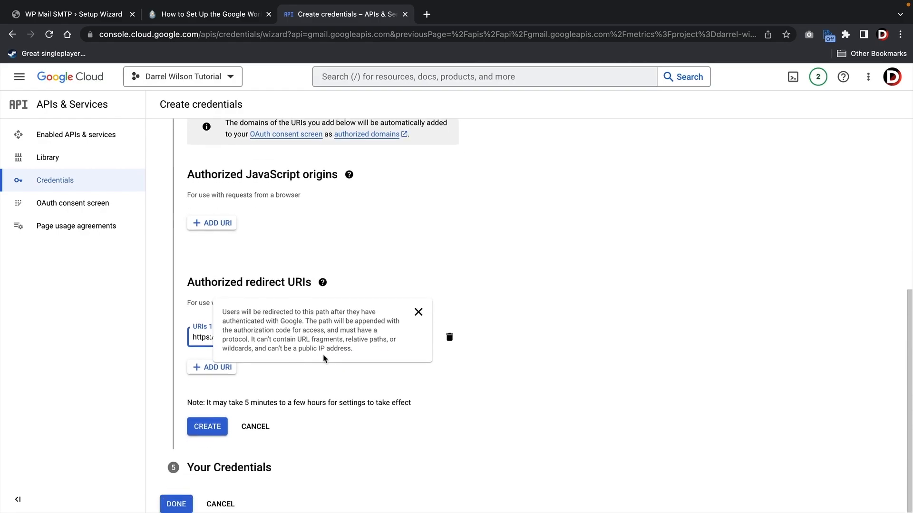
click(208, 428)
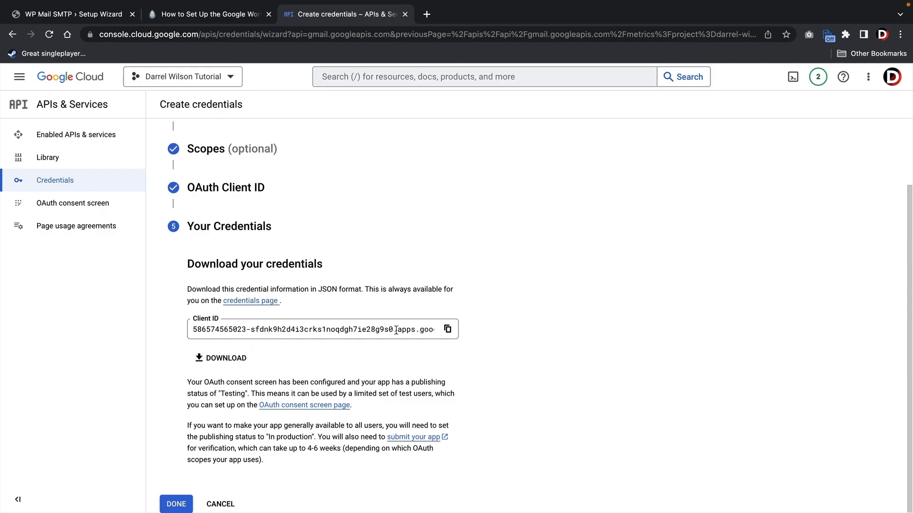
- Download the client credentials JSON, copy the Client ID, and finish the wizard
click(251, 363)
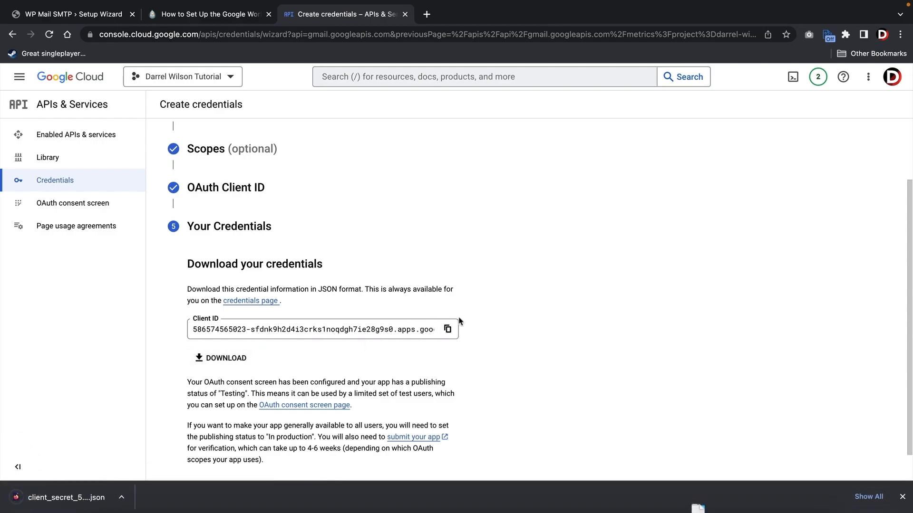
click(448, 330)
scroll(513, 338, down, 1)
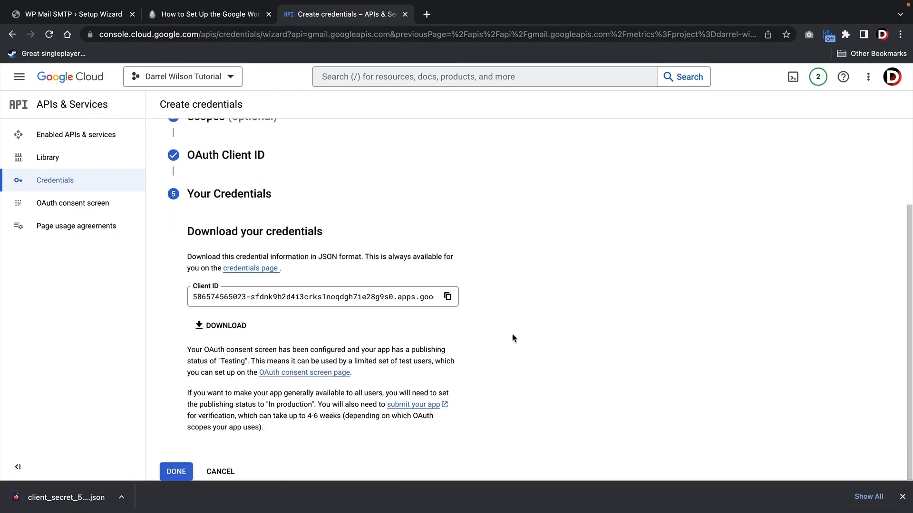
click(176, 472)
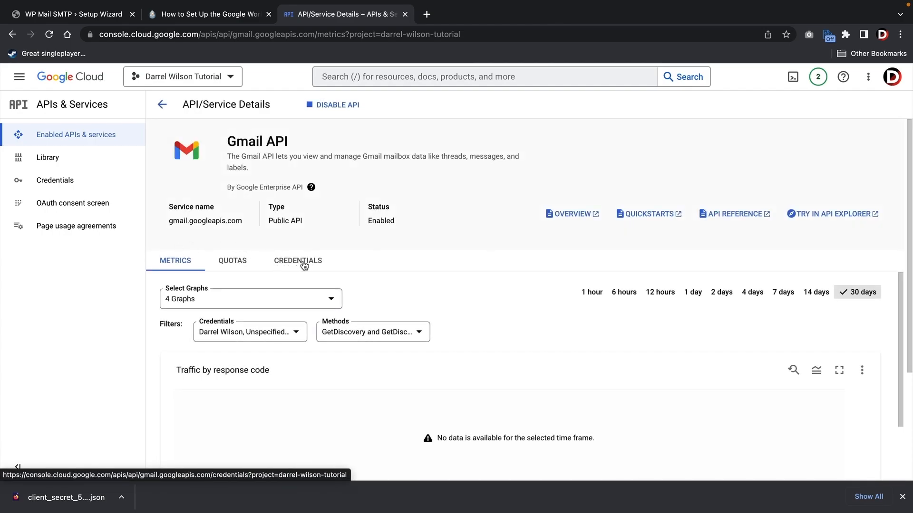
- Publish the Elementor Pro Website app on the OAuth consent screen, moving it from Testing to In production
click(62, 185)
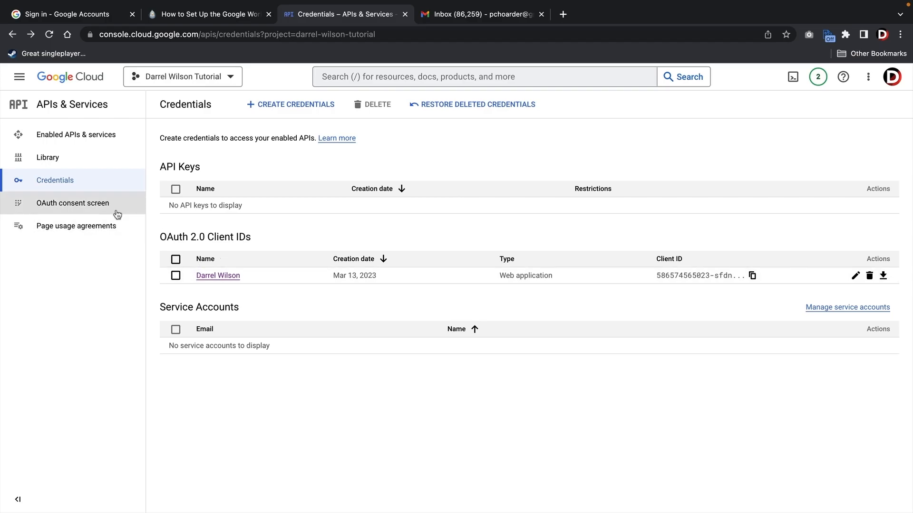
click(77, 207)
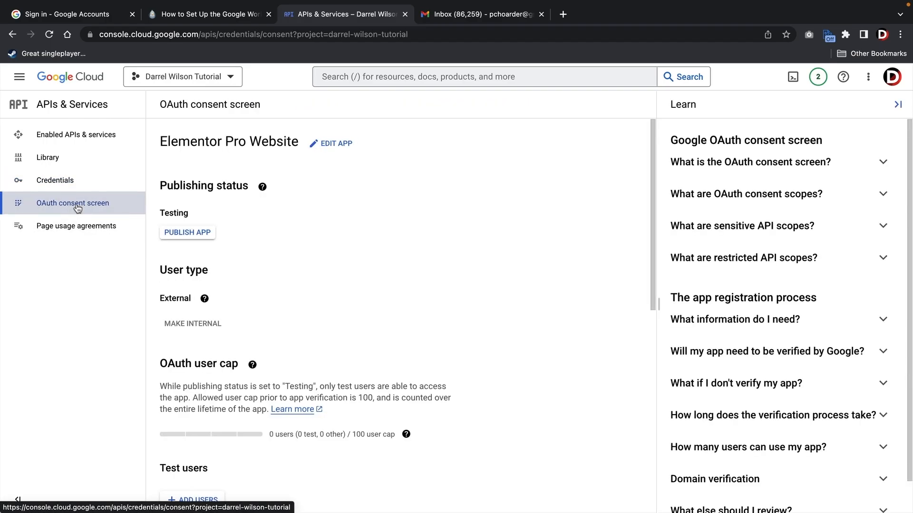
click(203, 235)
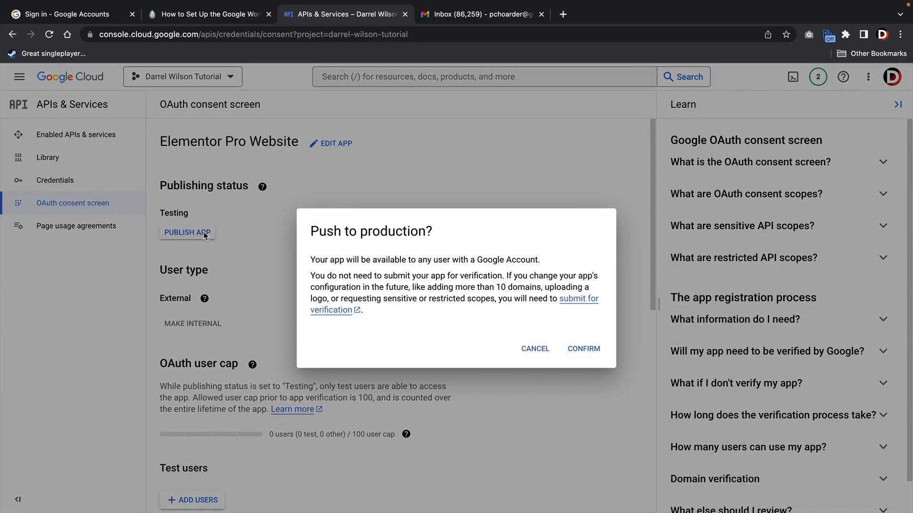
click(589, 350)
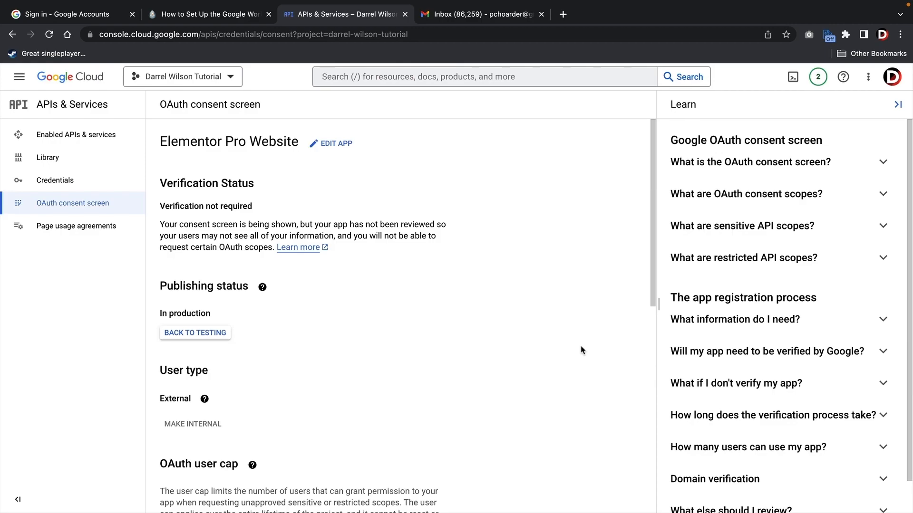
- Look over the consent screen details, then return to the Credentials list
scroll(438, 296, down, 7)
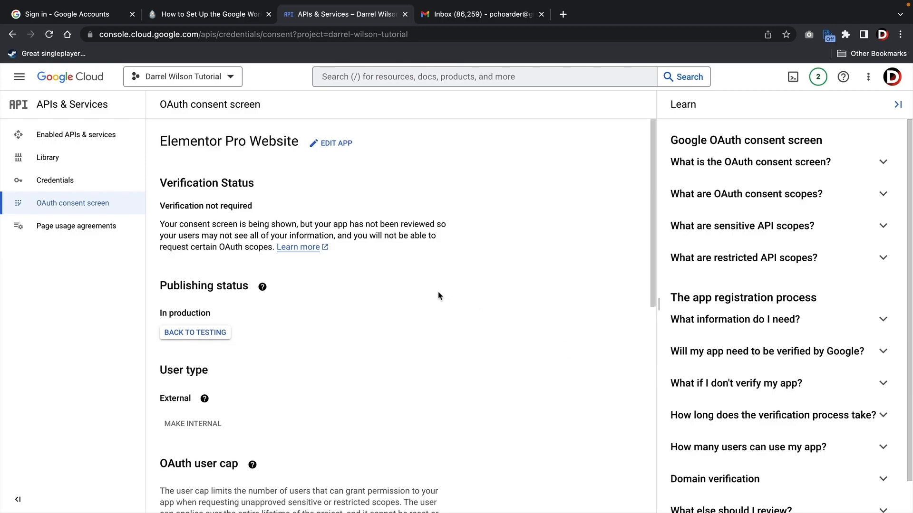
scroll(438, 296, down, 2)
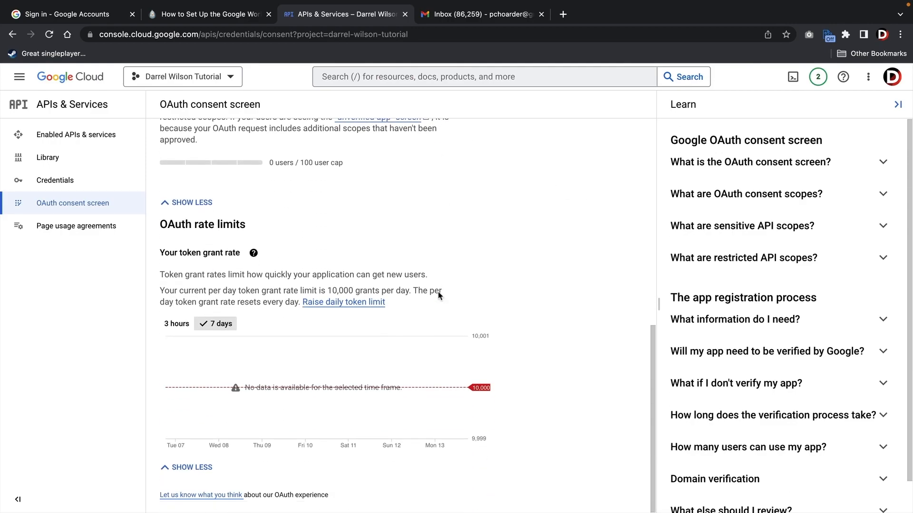
scroll(419, 301, up, 10)
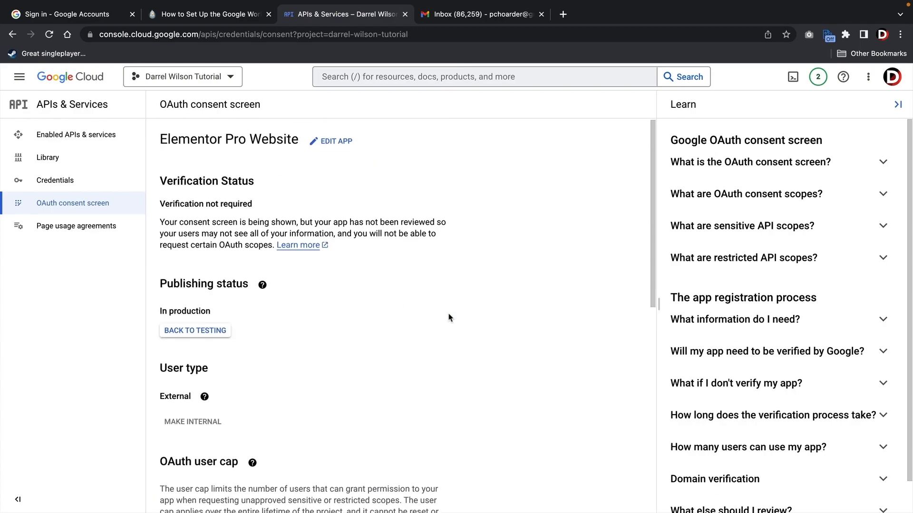
drag(175, 312, 197, 313)
click(197, 312)
drag(161, 398, 192, 396)
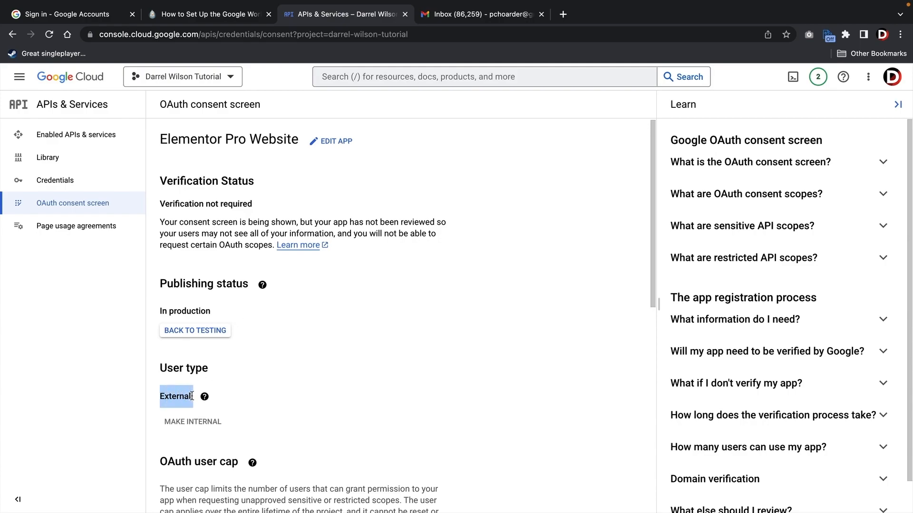
click(175, 379)
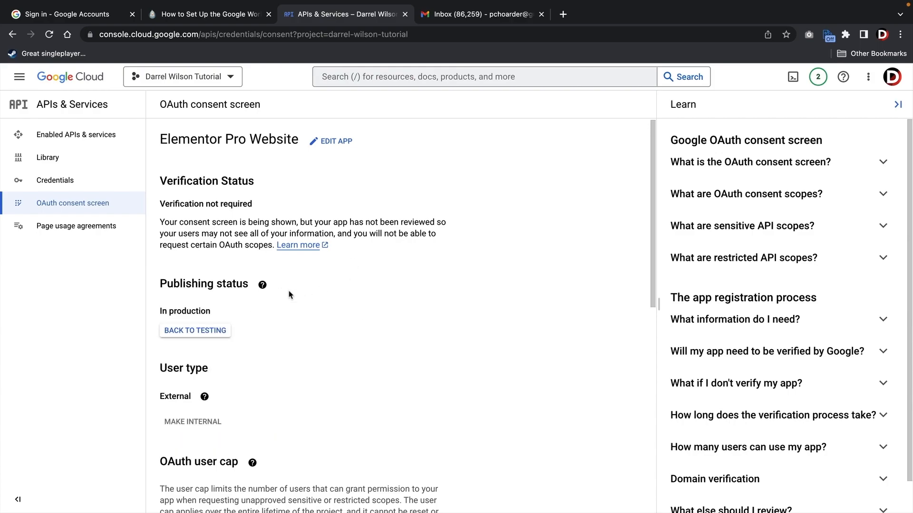
click(84, 180)
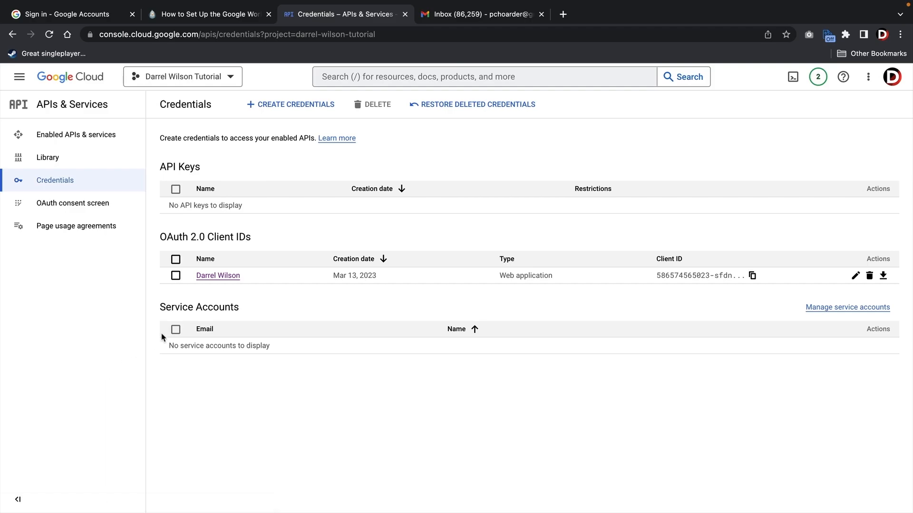
- Copy the Client ID from the web application OAuth client's details page
click(221, 276)
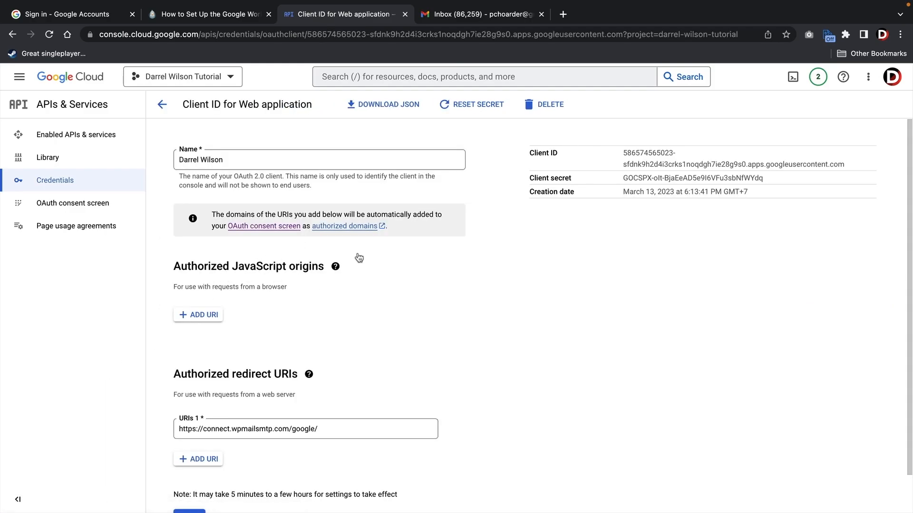
triple_click(641, 154)
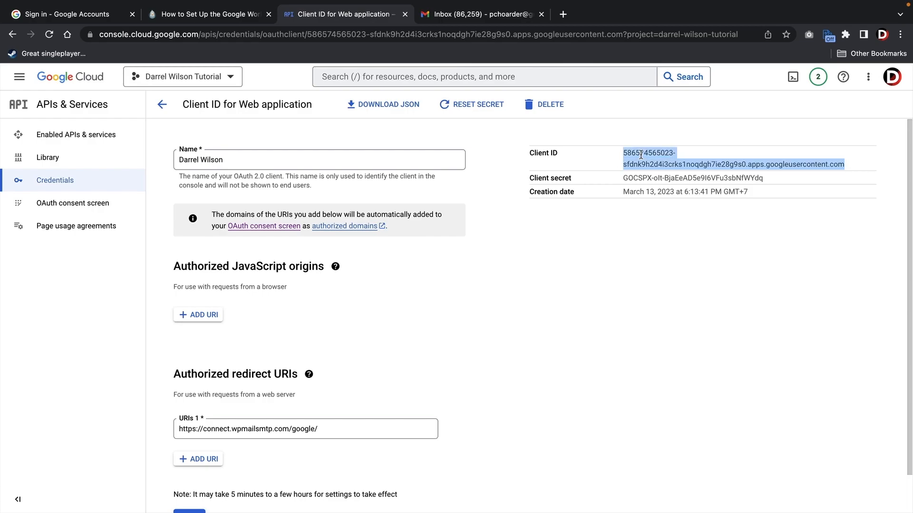
right_click(641, 154)
click(651, 181)
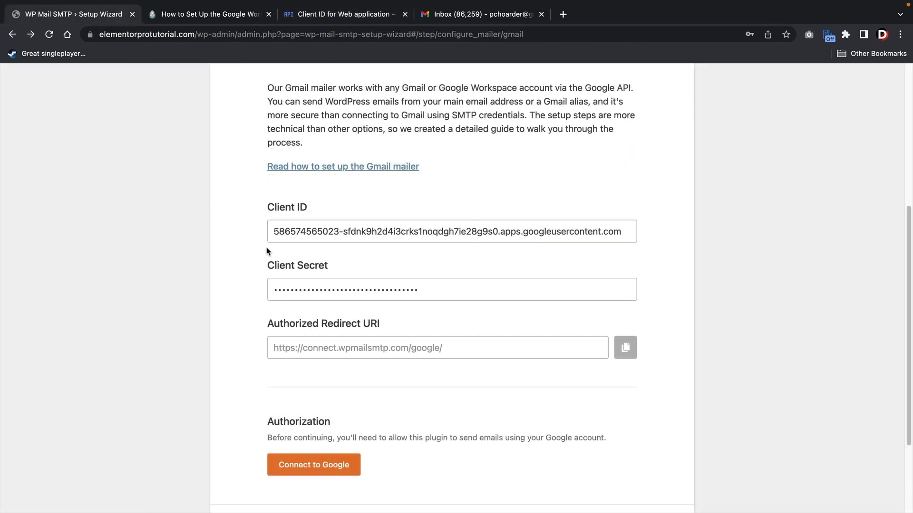
- Replace the Gmail mailer's Client ID field contents with the copied Client ID
triple_click(295, 231)
right_click(296, 229)
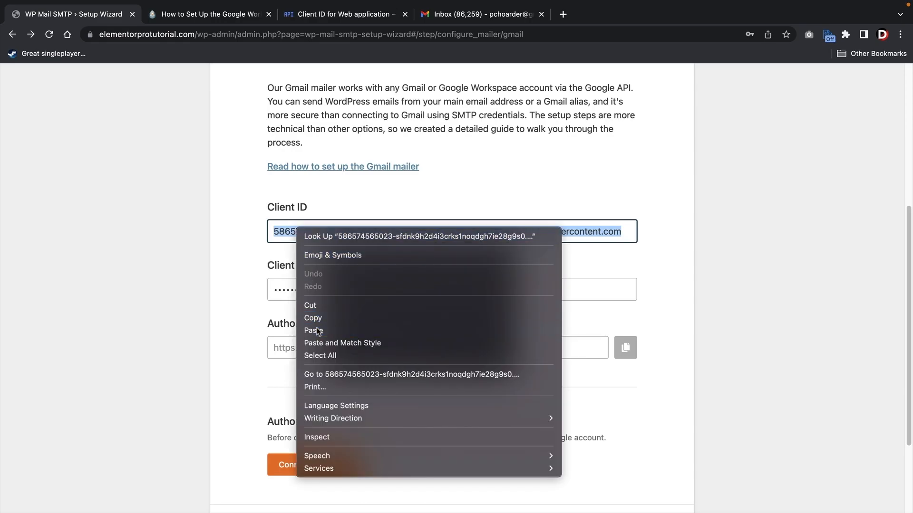
click(314, 331)
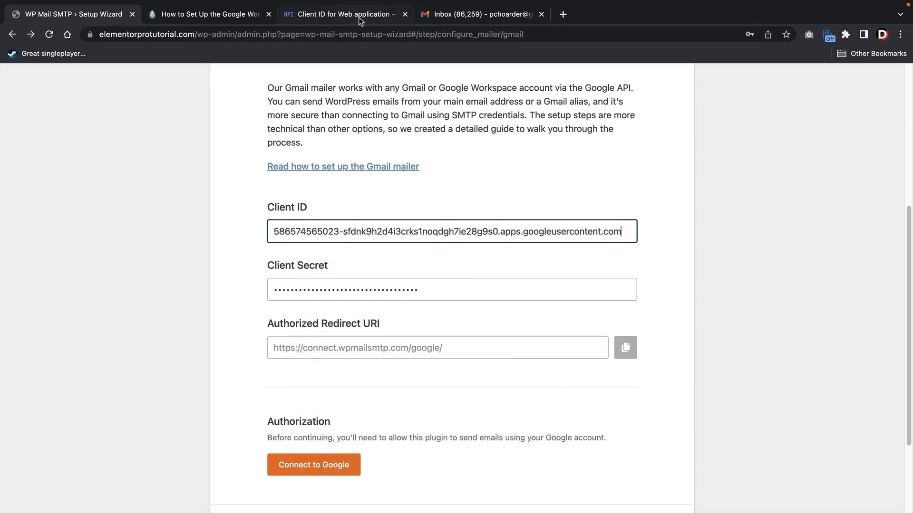
- Copy the Client Secret from the Google OAuth client and paste it into the Client Secret field
click(354, 15)
triple_click(684, 178)
right_click(684, 178)
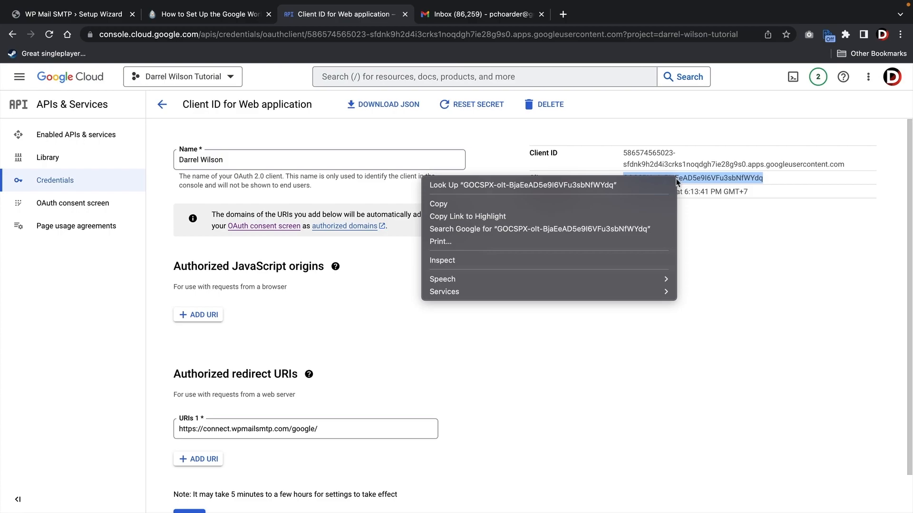
click(649, 204)
click(89, 17)
triple_click(314, 288)
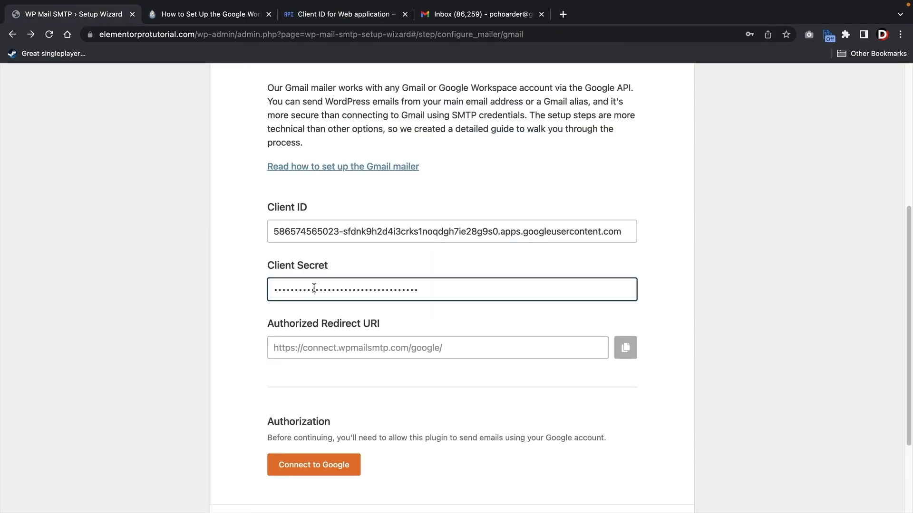
right_click(313, 288)
click(335, 394)
drag(275, 324, 386, 325)
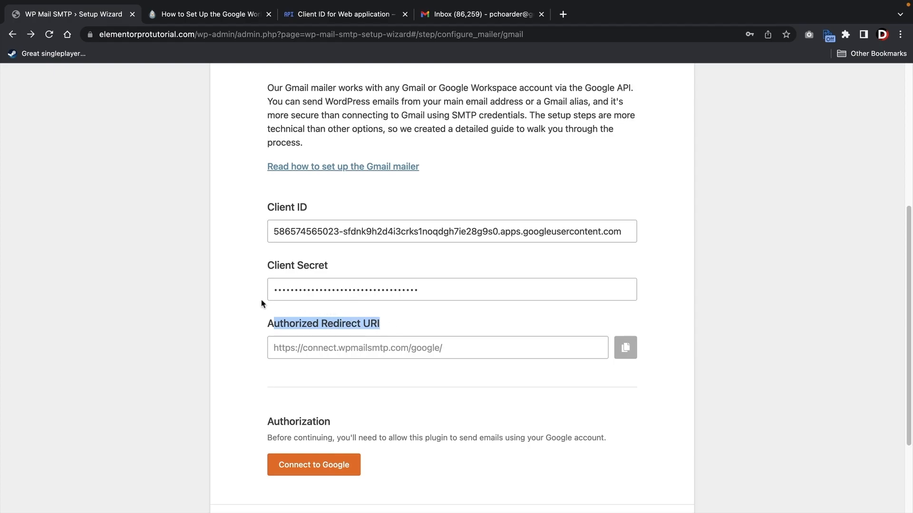
click(90, 347)
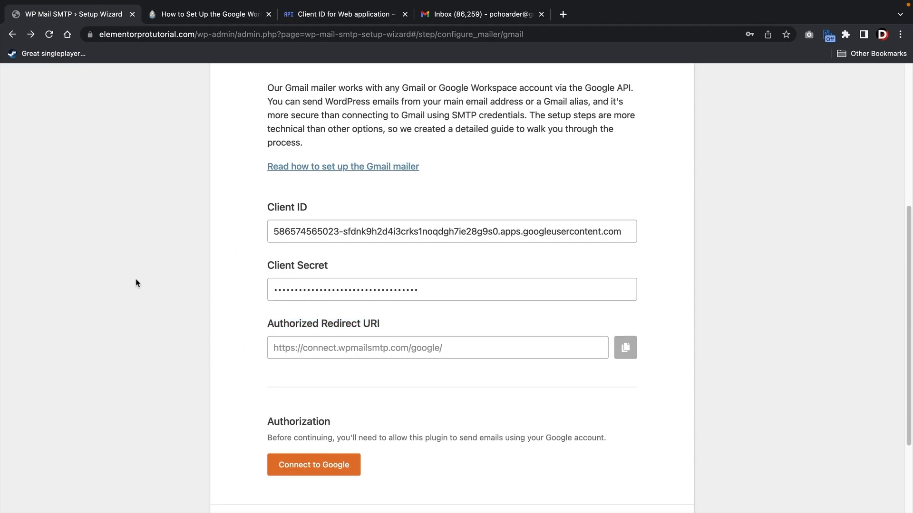
- Connect to Google with the Gmail account and grant wpmailsmtp.com access despite the unverified-app warning
click(326, 467)
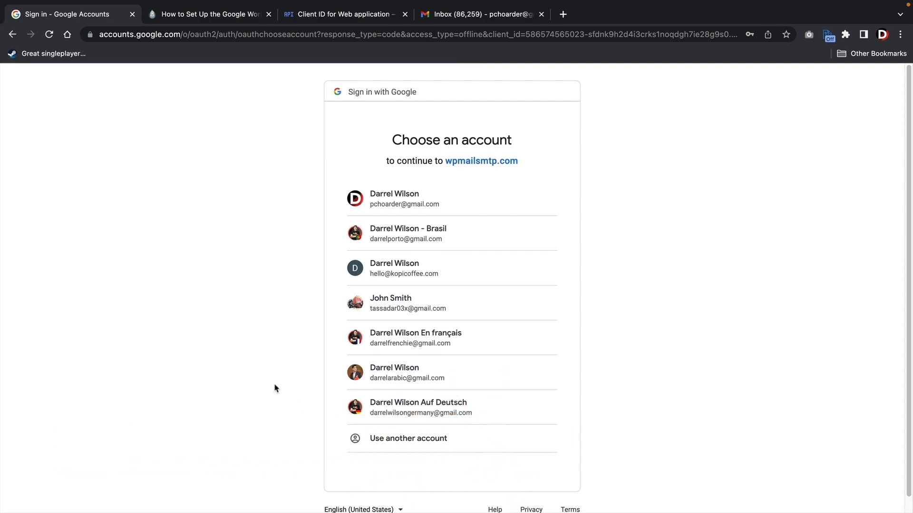
click(392, 201)
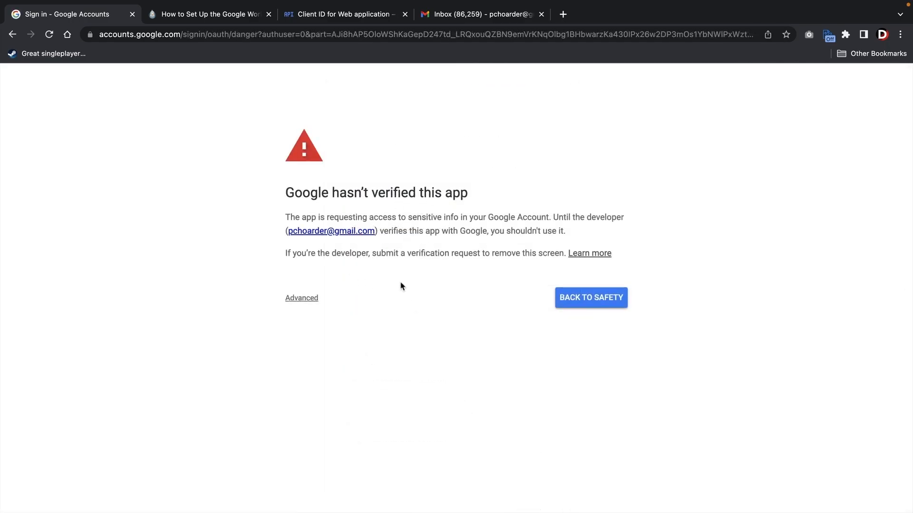
click(302, 300)
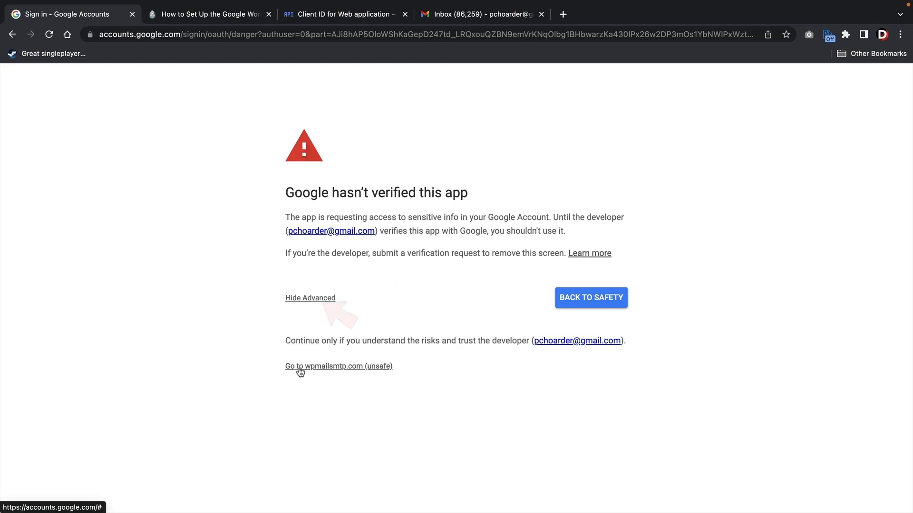
click(346, 373)
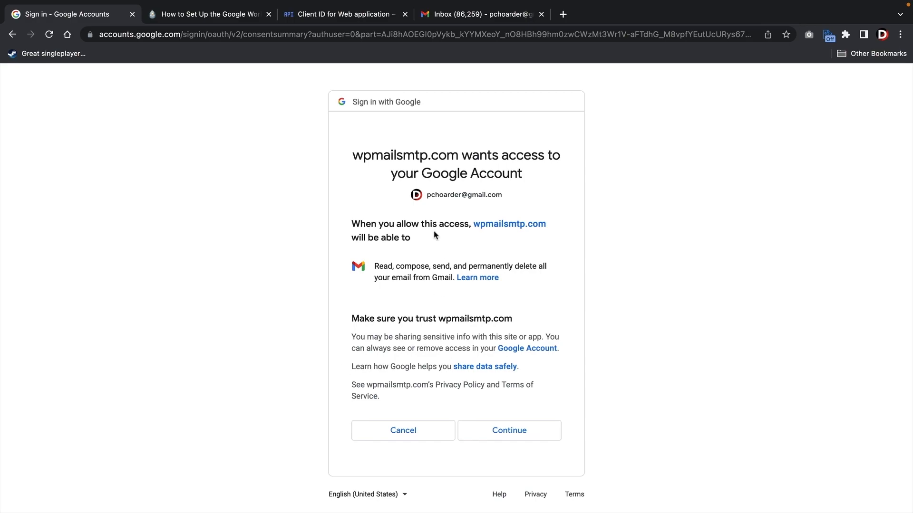
drag(375, 153, 528, 173)
click(527, 172)
click(513, 432)
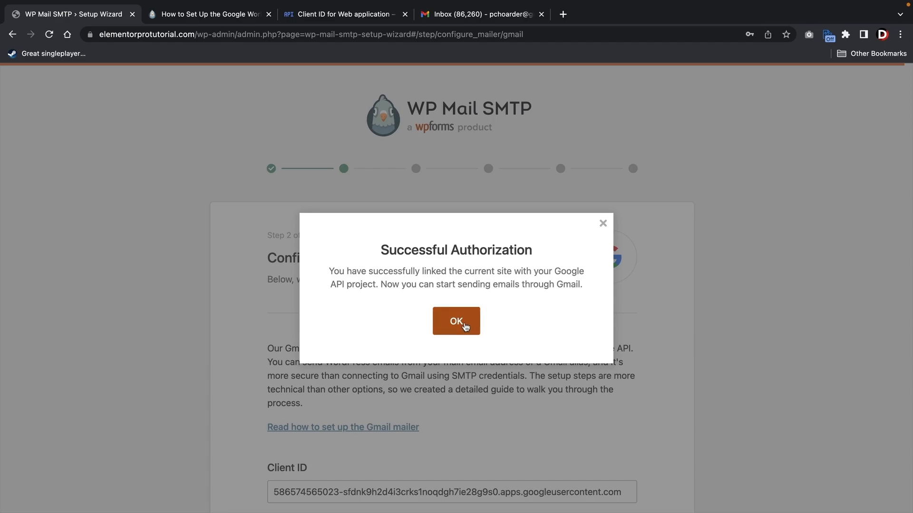
- Save the Gmail mailer configuration and keep the chosen email features in the wizard
click(463, 320)
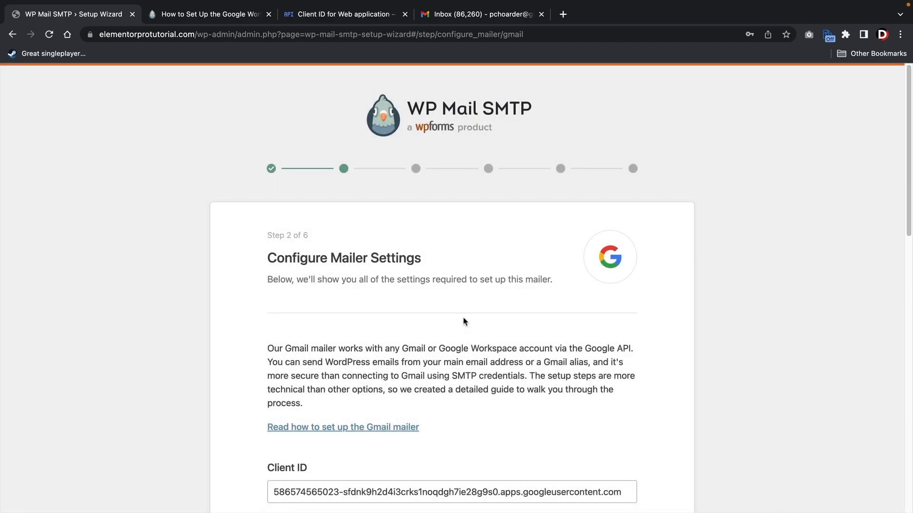
scroll(518, 295, down, 5)
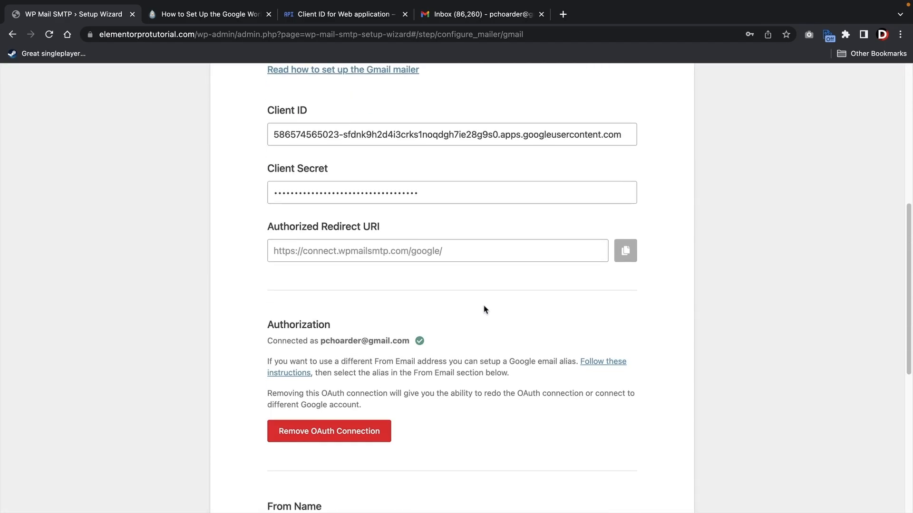
scroll(485, 310, down, 5)
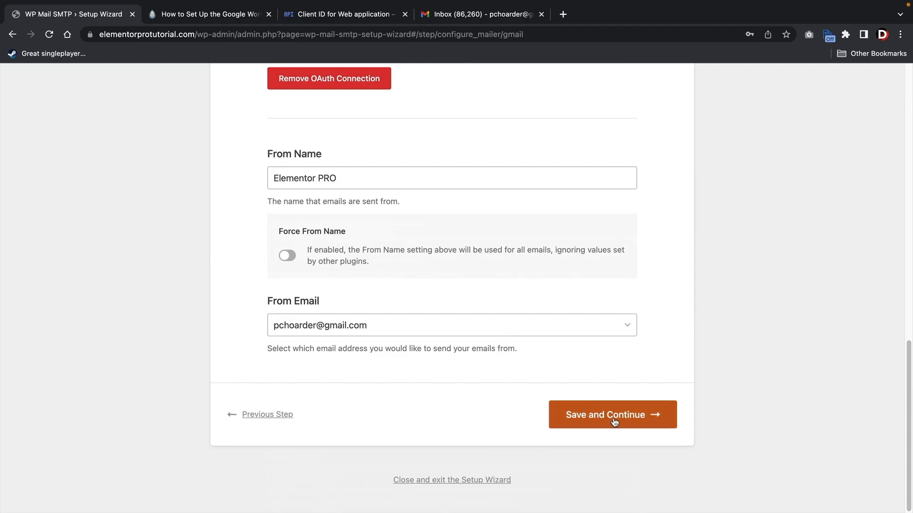
click(614, 421)
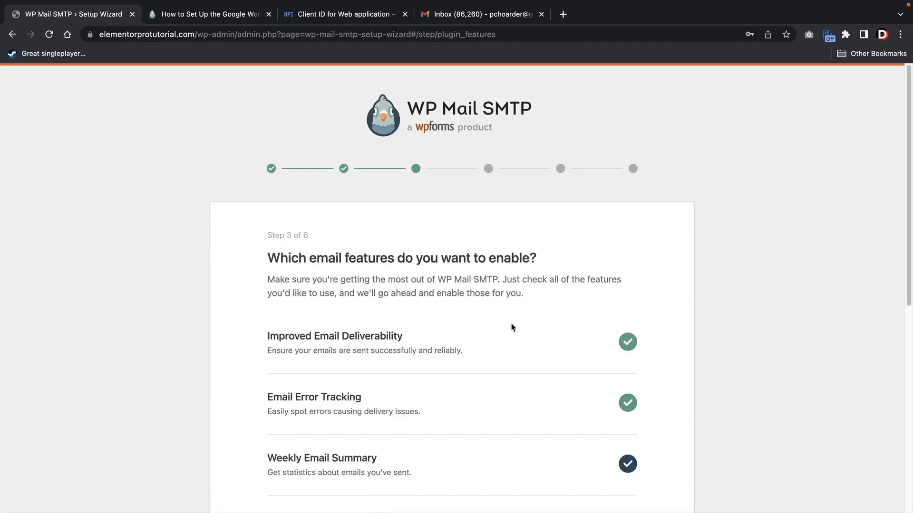
scroll(527, 320, down, 7)
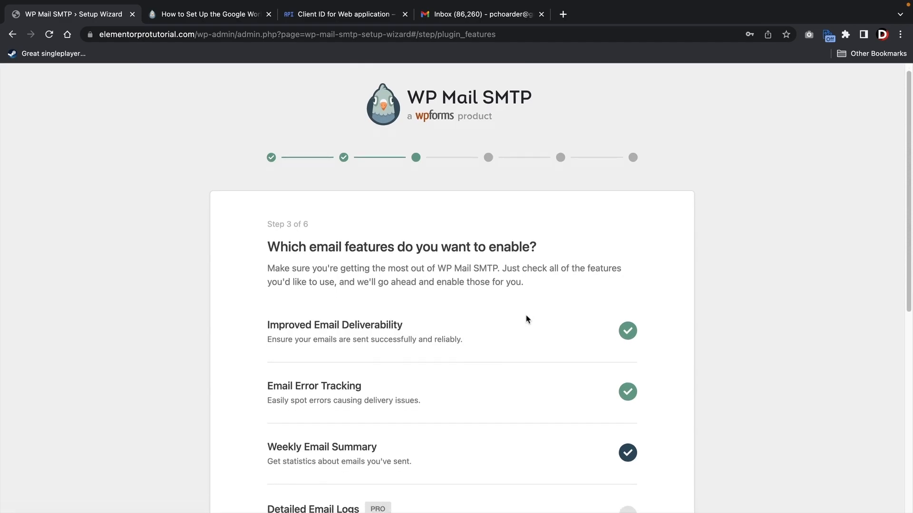
scroll(523, 333, down, 2)
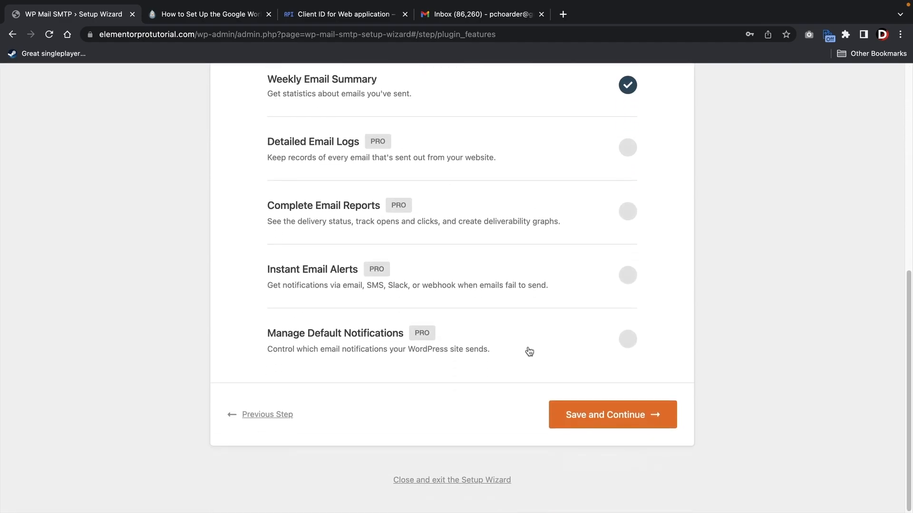
click(604, 422)
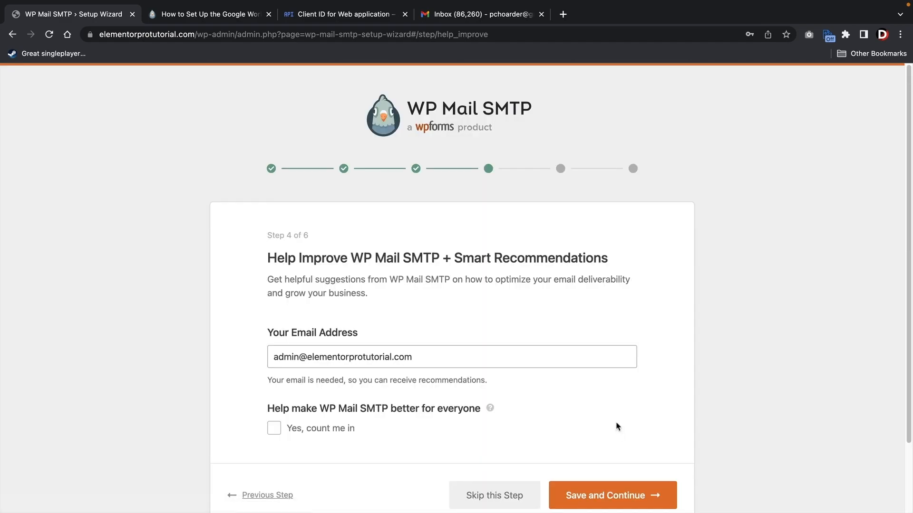
- Change the recommendation email to the Gmail address and skip the license key step
scroll(617, 426, down, 1)
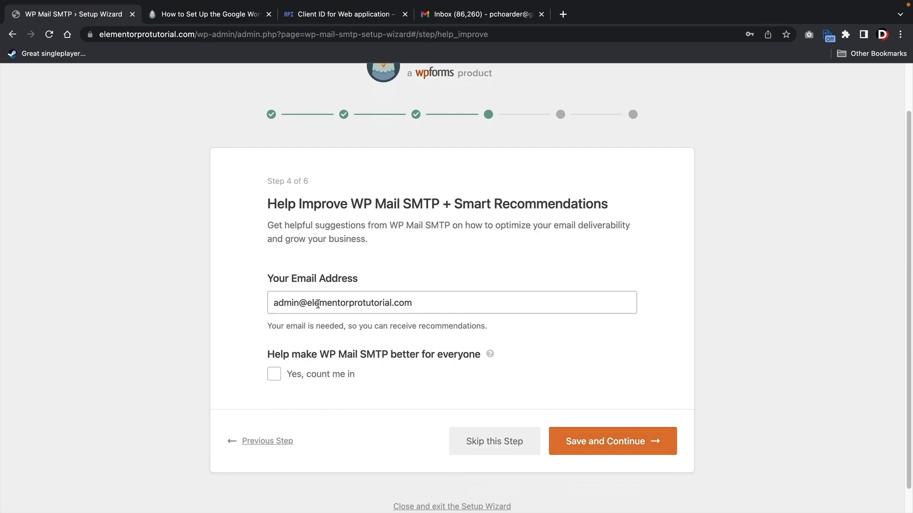
drag(412, 304, 216, 307)
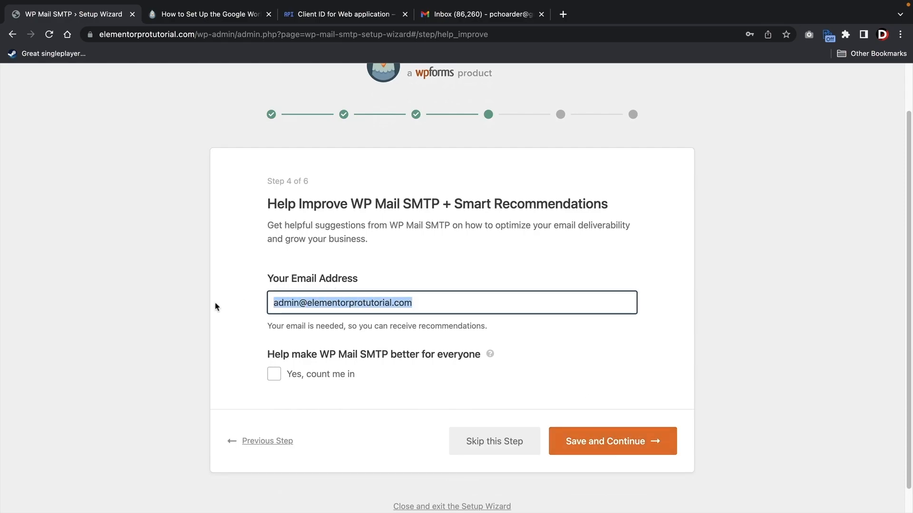
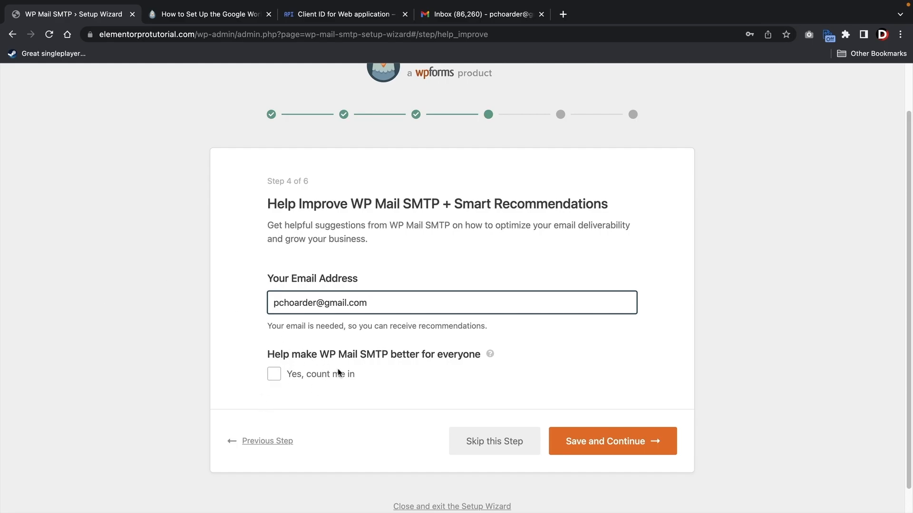
click(598, 448)
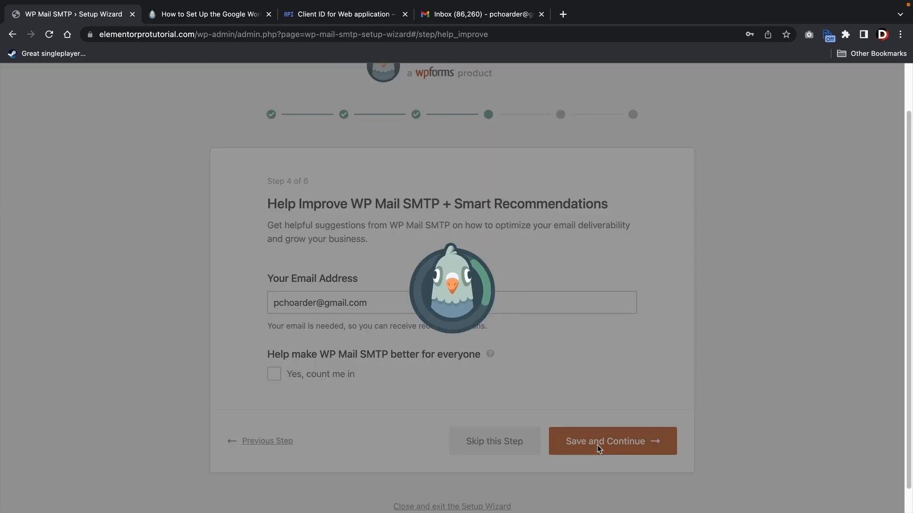
scroll(597, 445, down, 4)
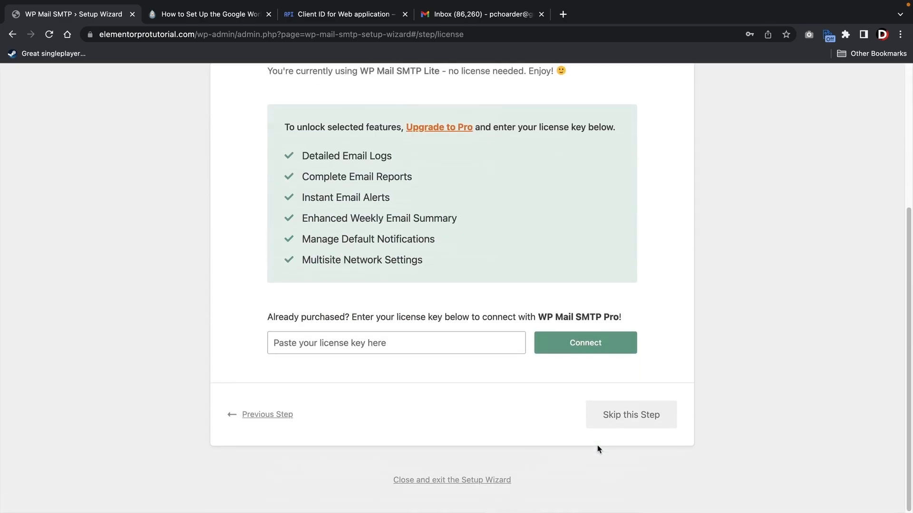
click(623, 429)
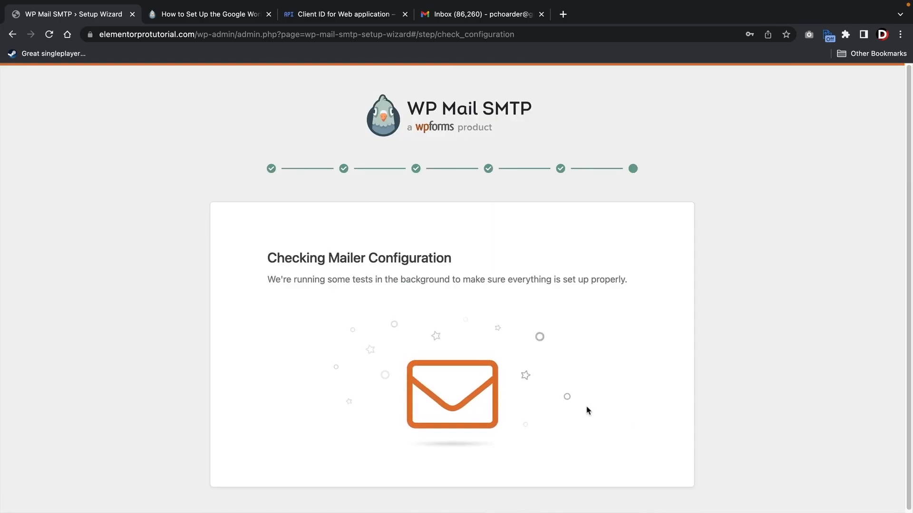
scroll(538, 365, down, 5)
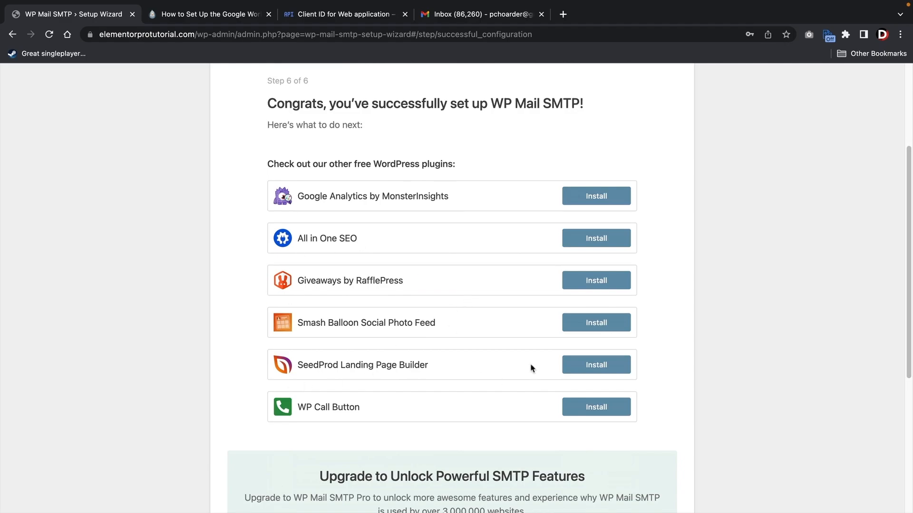
scroll(531, 368, down, 5)
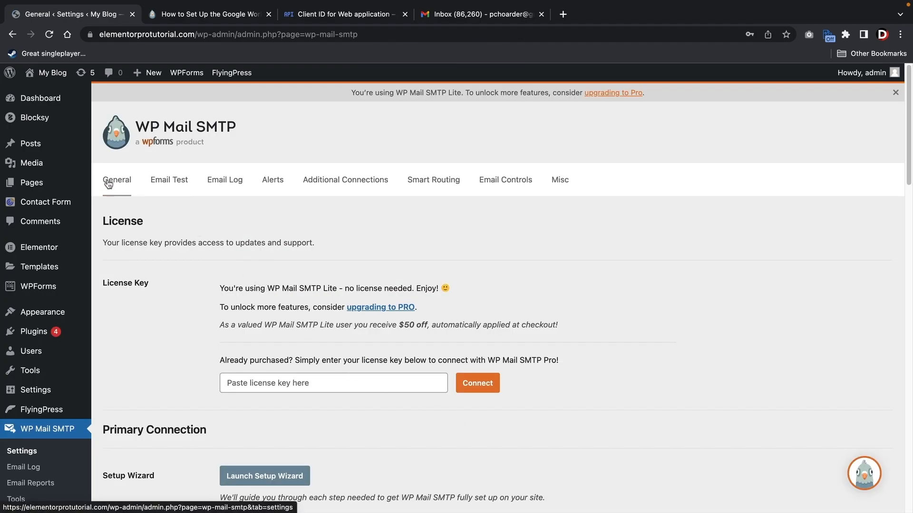
- Save the WP Mail SMTP settings with the connected Google account shown as authorized
scroll(214, 259, down, 12)
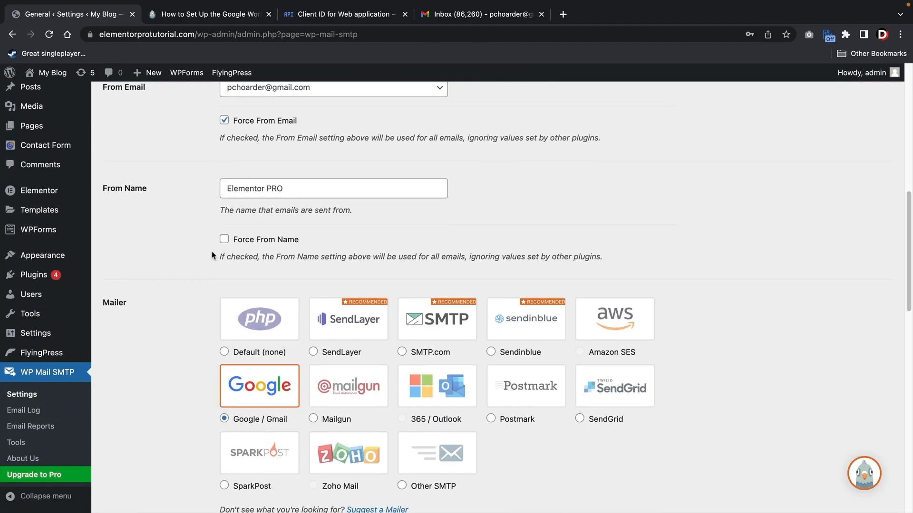
scroll(212, 255, down, 8)
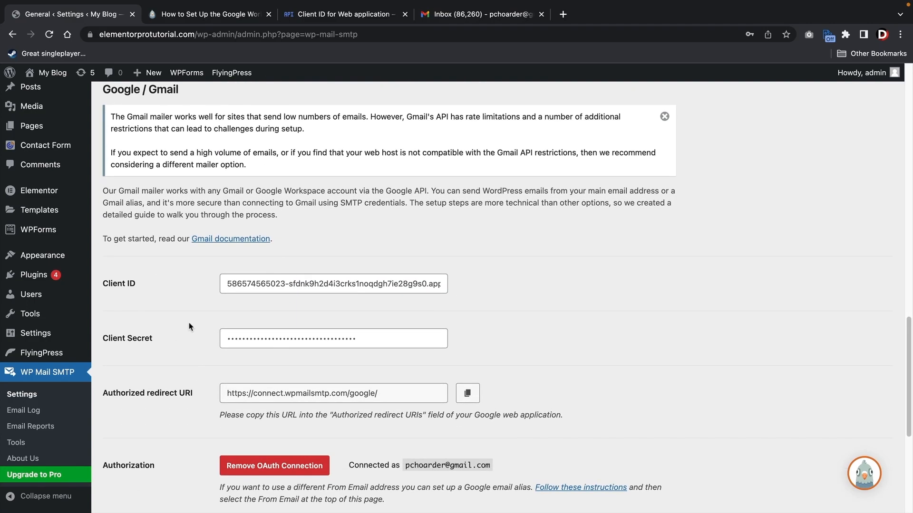
scroll(188, 305, down, 4)
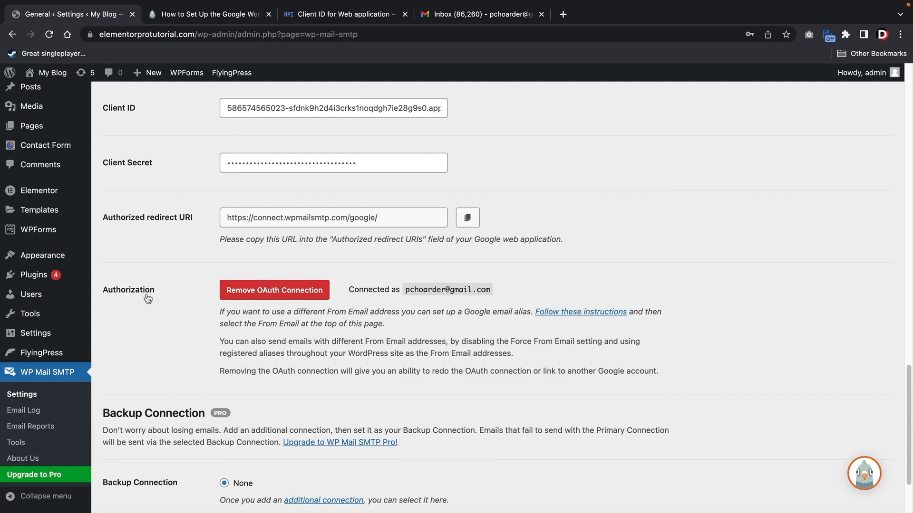
drag(365, 292, 498, 292)
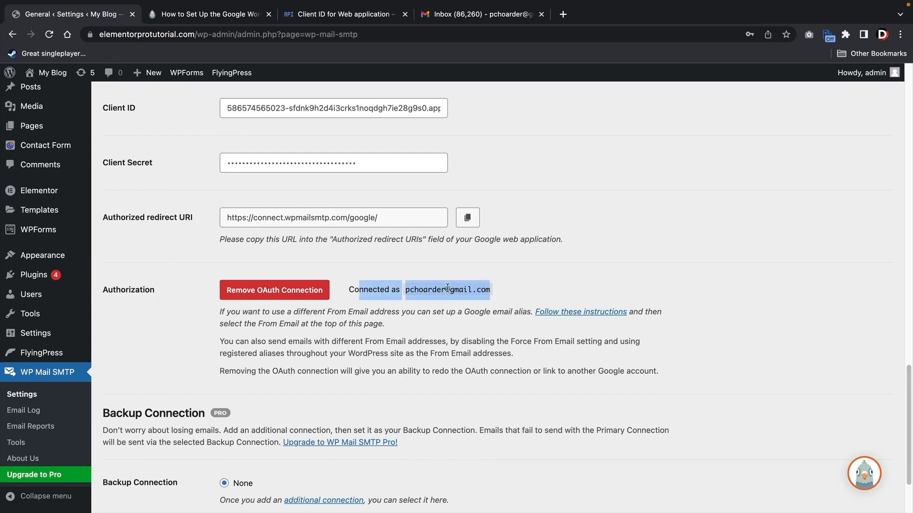
click(407, 293)
scroll(391, 291, down, 2)
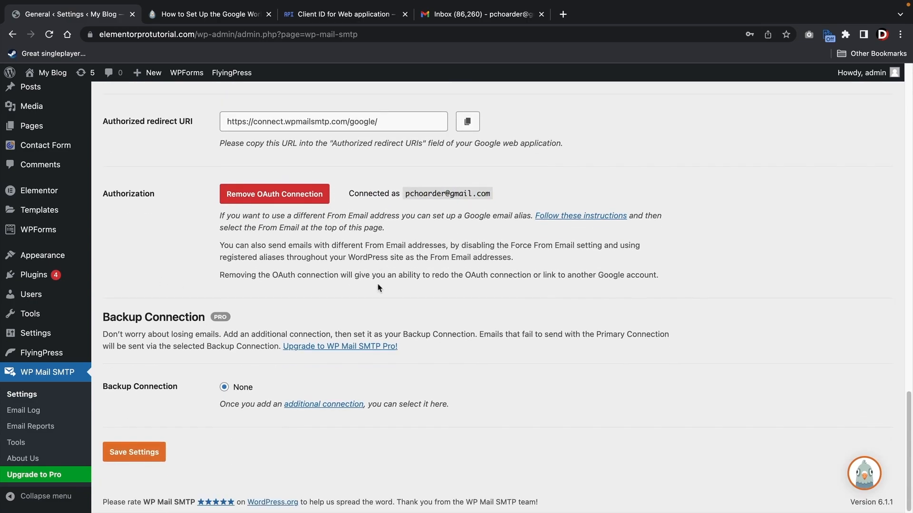
click(129, 460)
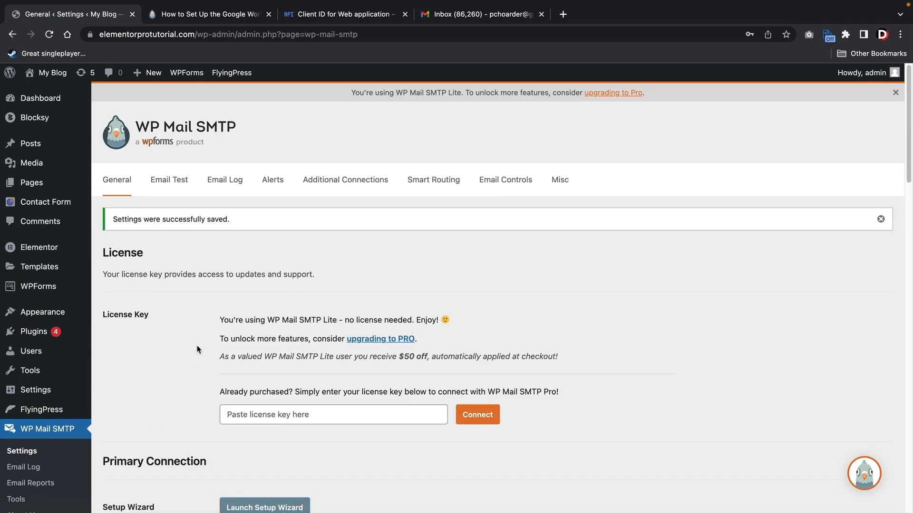
mouse_move(58, 76)
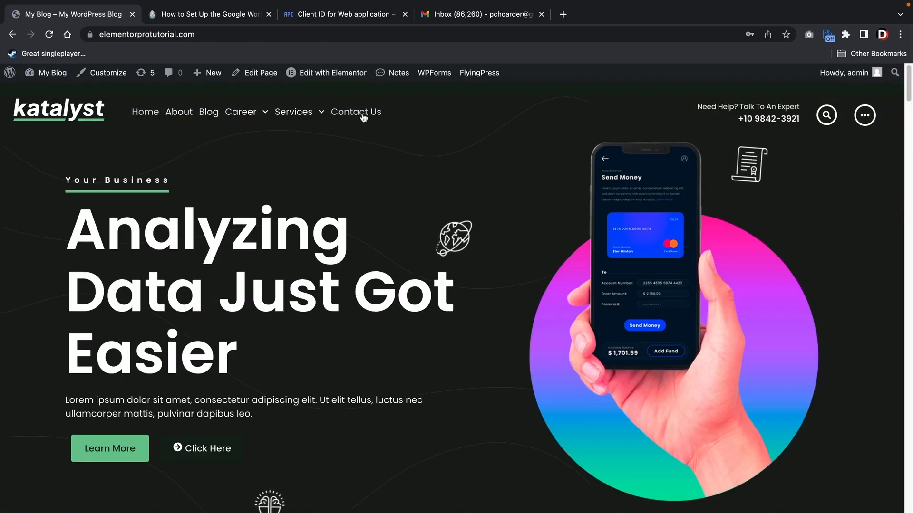
- Submit the Contact Us form with name, service, email and the message 'great tutorial!', then go to Gmail
click(363, 116)
scroll(448, 222, down, 6)
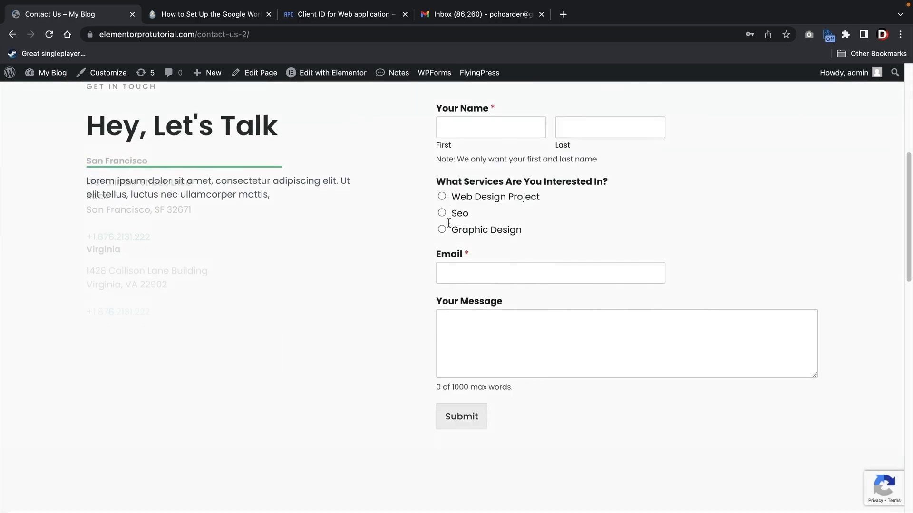
click(481, 131)
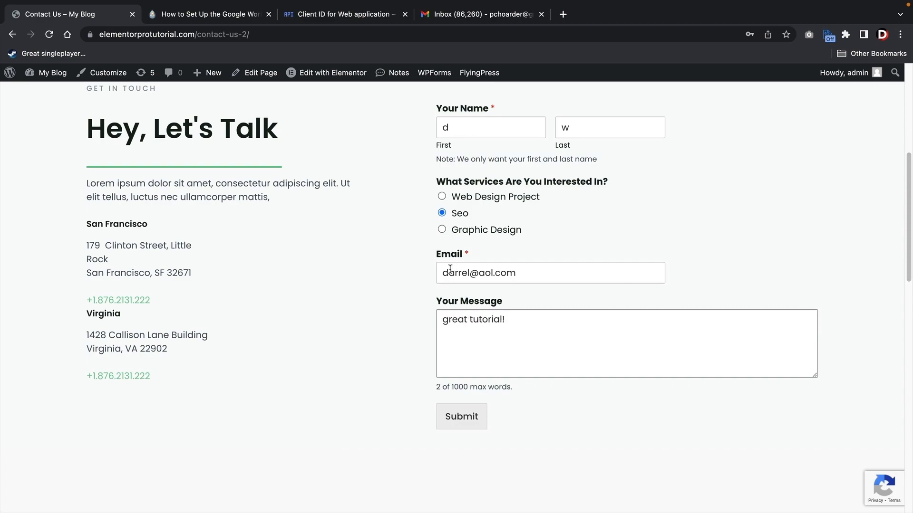
click(478, 422)
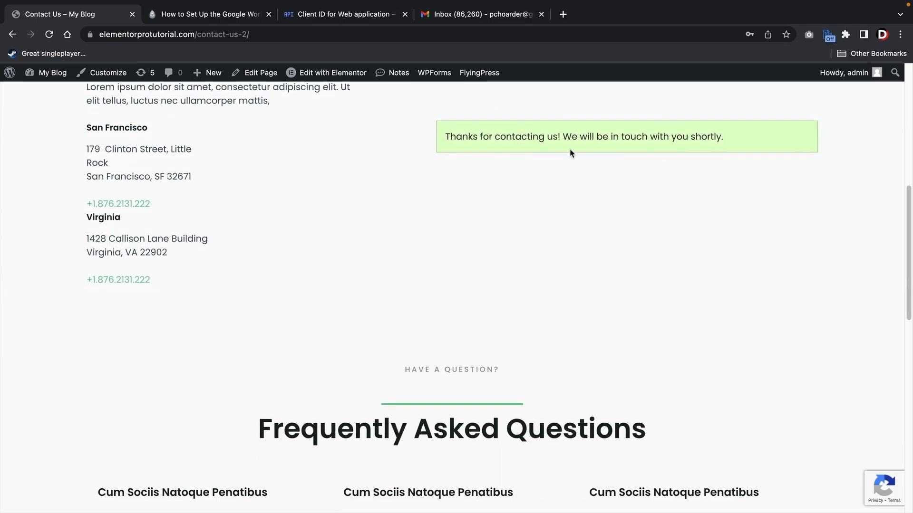
click(452, 18)
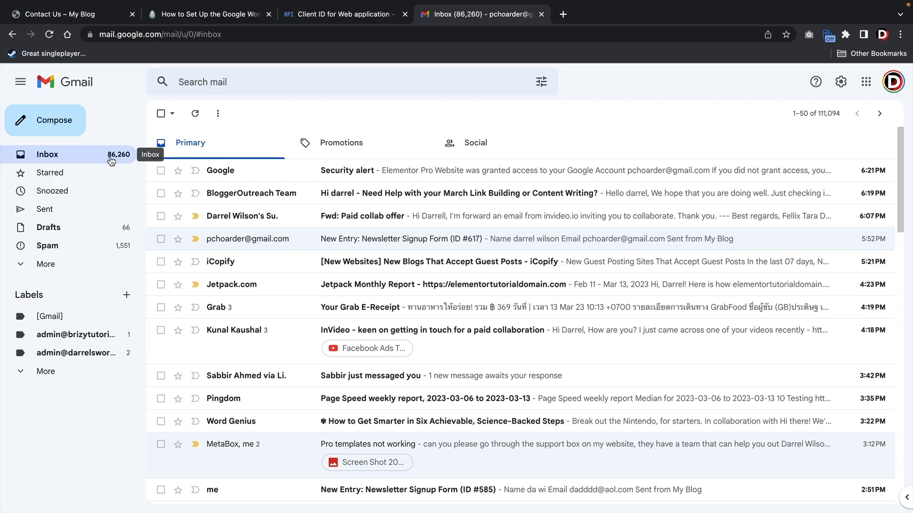
- Refresh the Gmail inbox and open the new Elementor PRO Website notification email
click(112, 162)
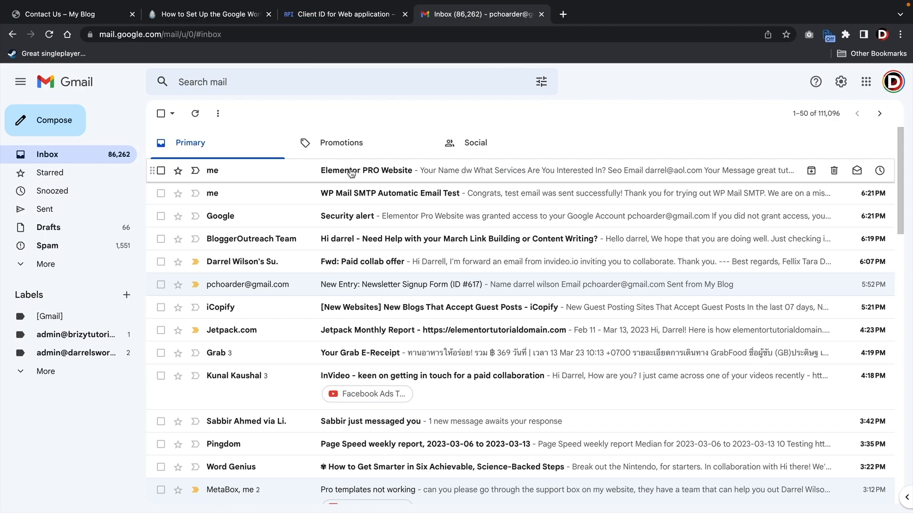
click(503, 175)
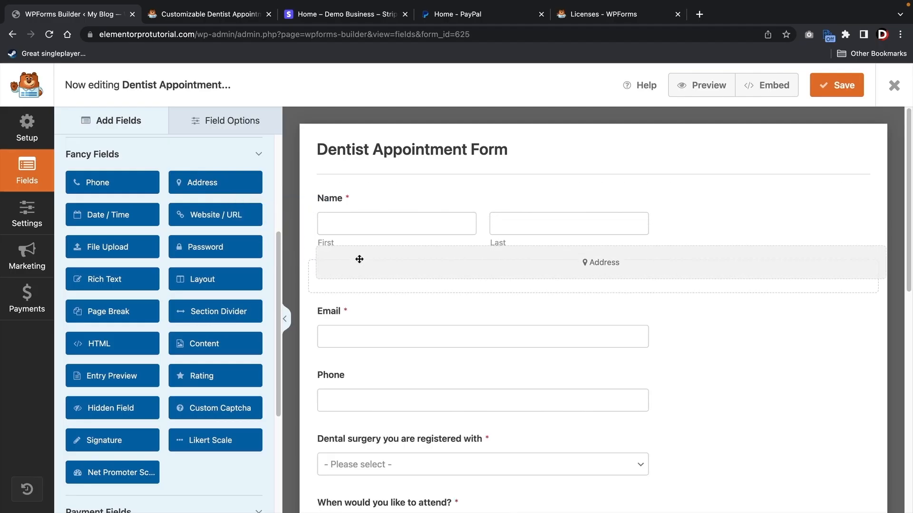
- Try the WPForms demo form by adding an Address field and entering a test card number
drag(358, 258, 364, 275)
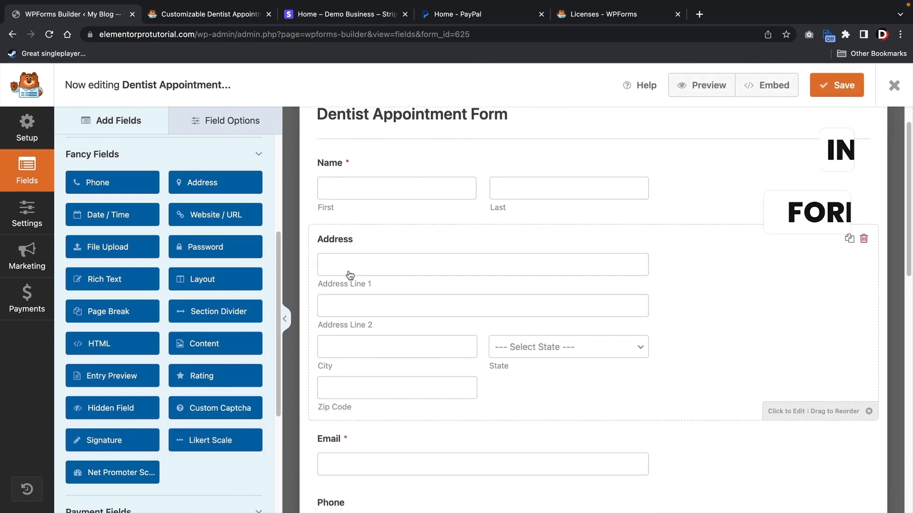
click(327, 347)
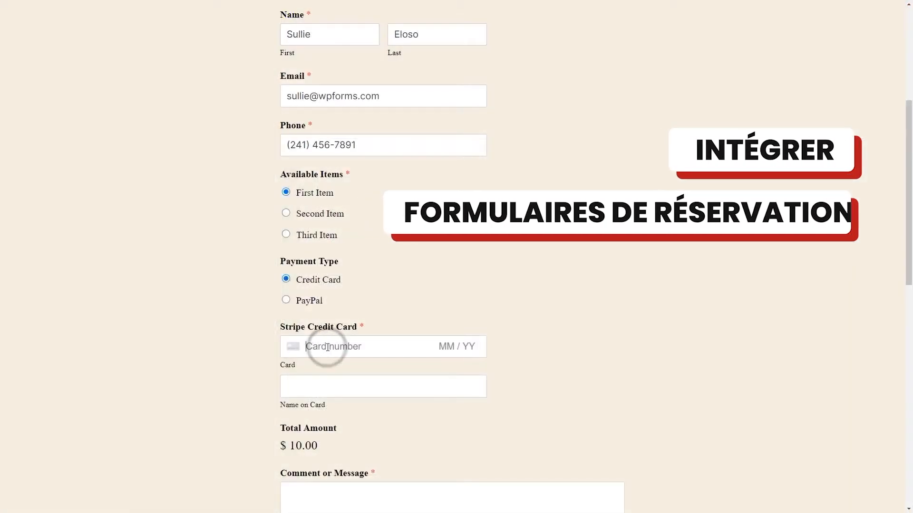
text(42424)
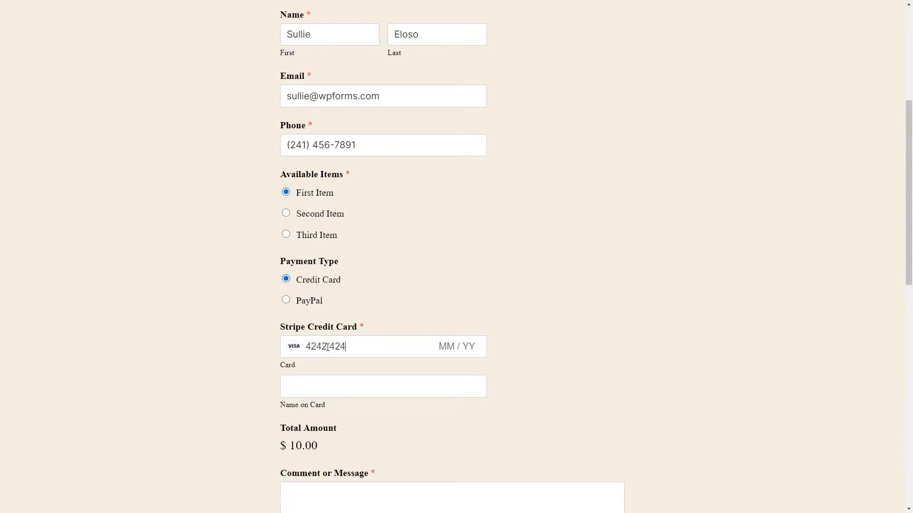
text(242424242)
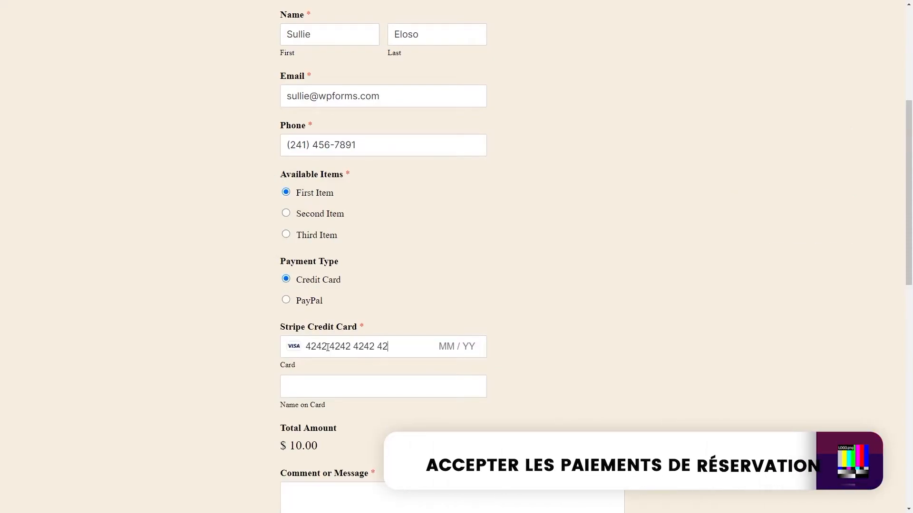
text(42)
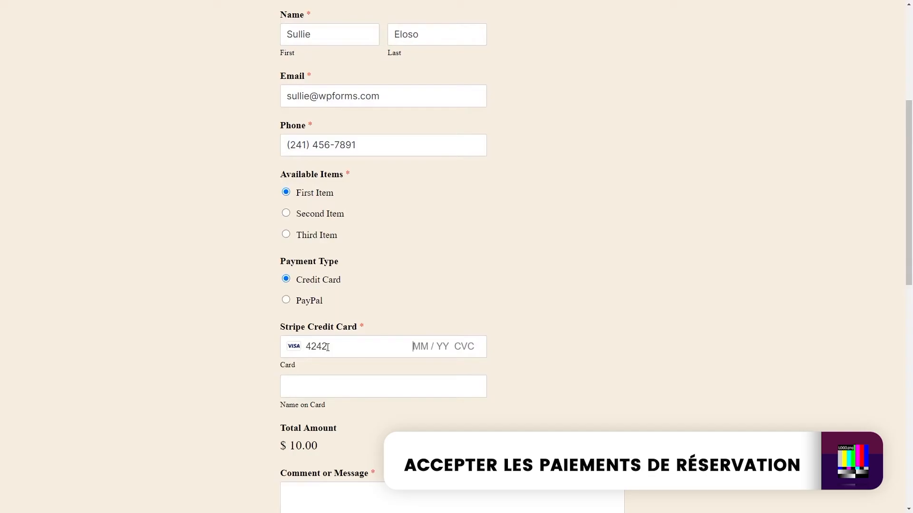
text(01)
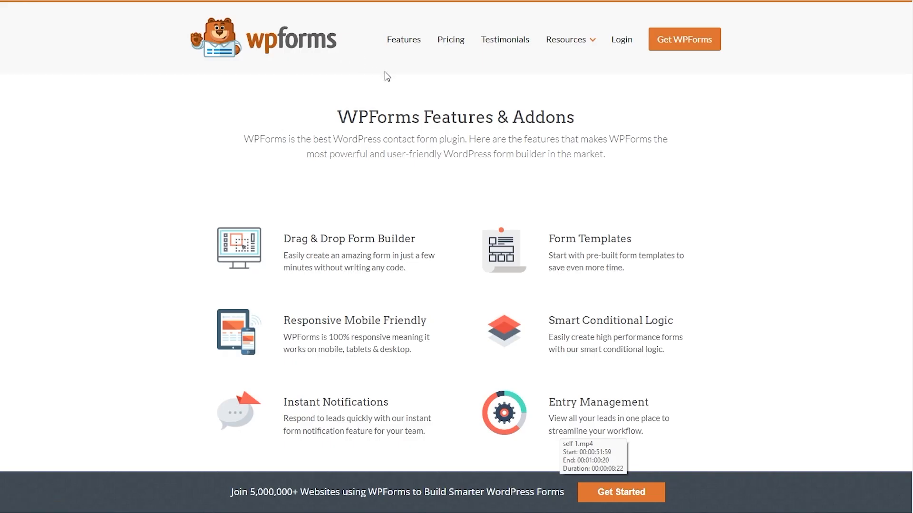
- Go back to the WPForms homepage and scroll down to the Dentist Appointment demo section
key(alt+Left)
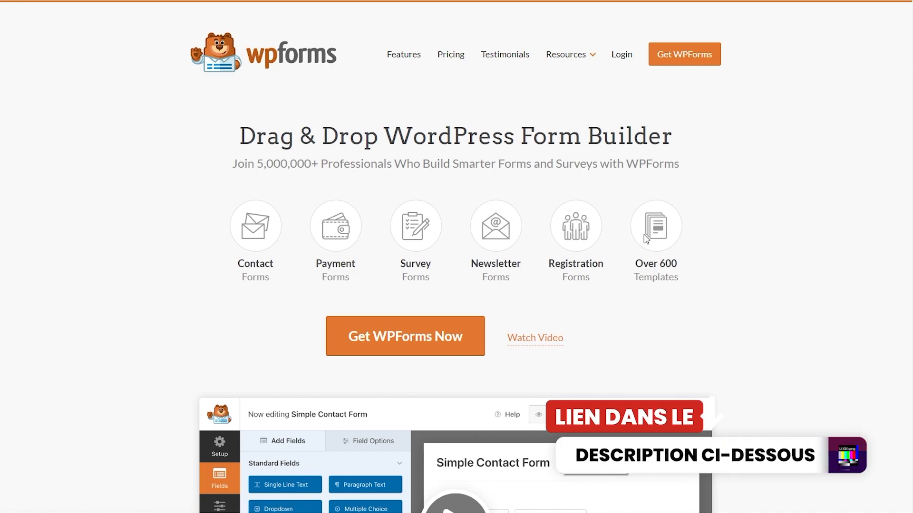
scroll(647, 239, down, 2)
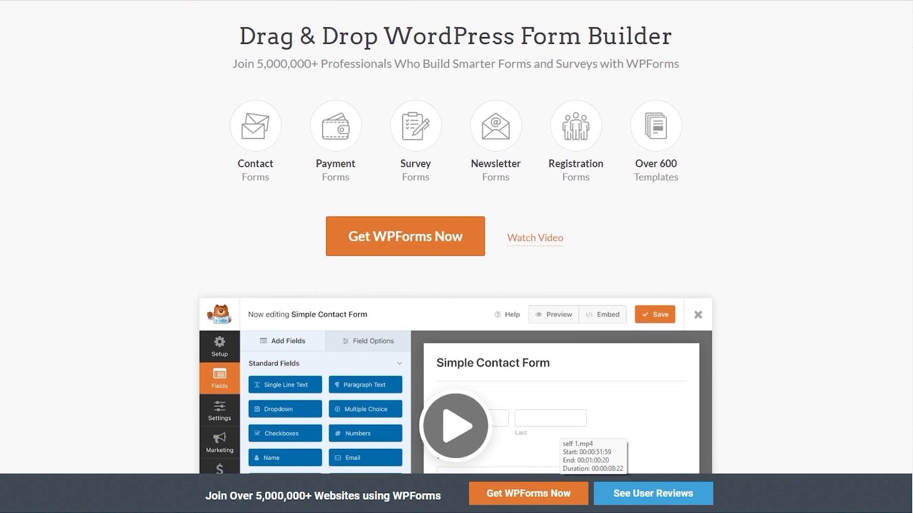
scroll(457, 237, down, 7)
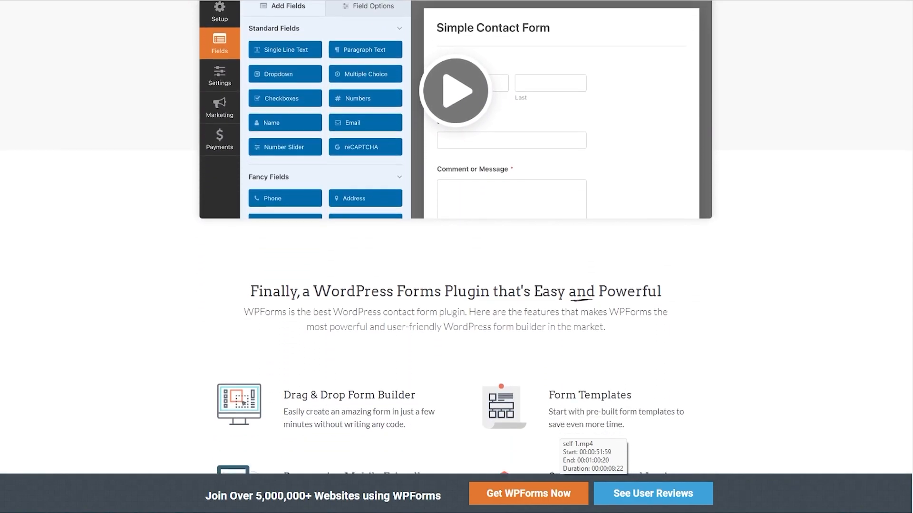
scroll(456, 257, down, 7)
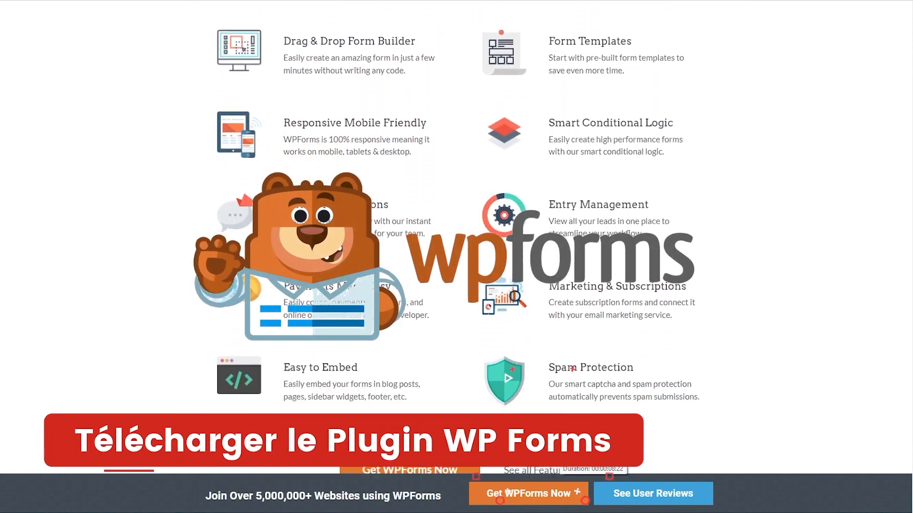
scroll(508, 492, down, 2)
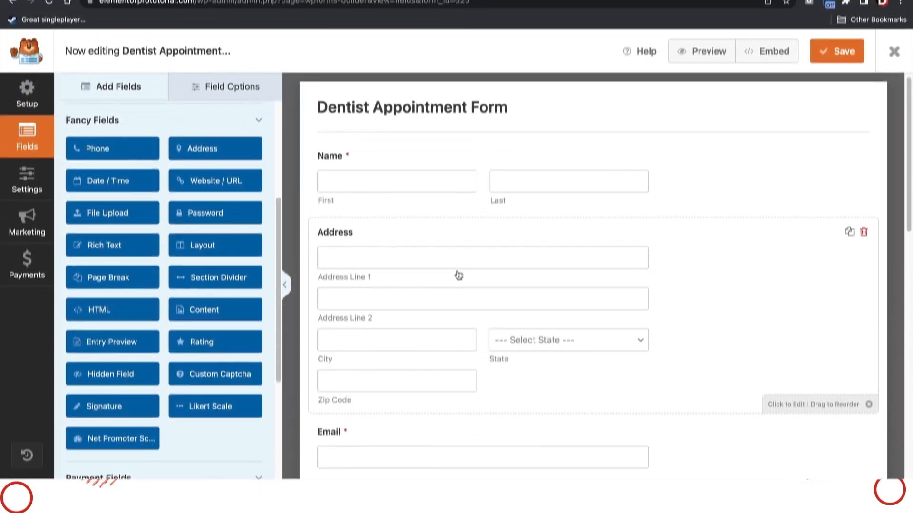
scroll(459, 275, down, 1)
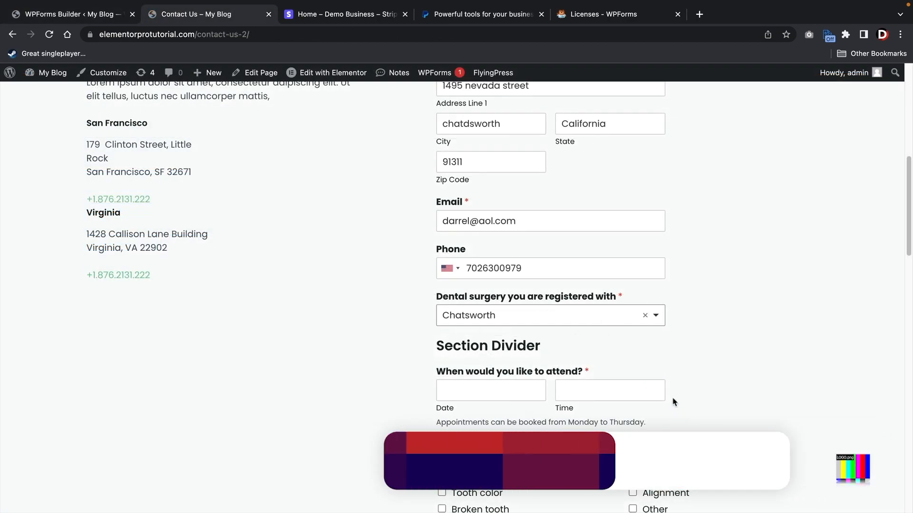
scroll(713, 387, down, 3)
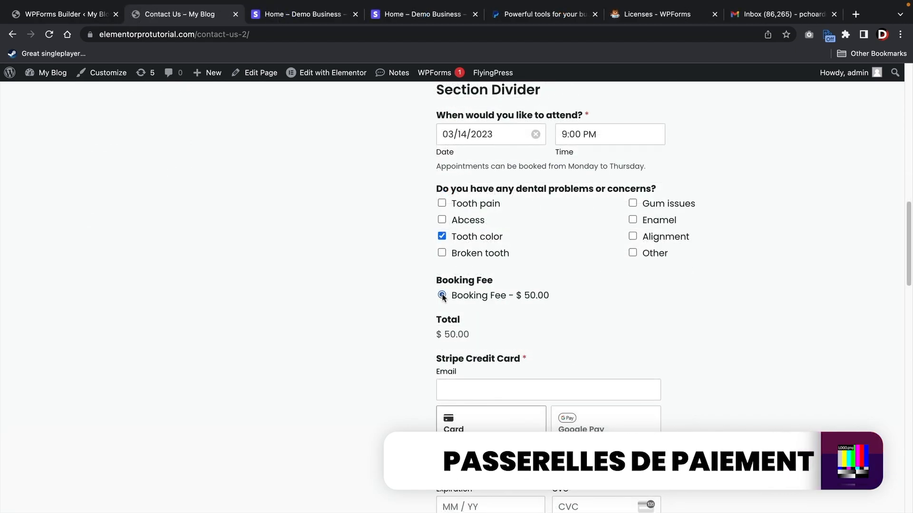
scroll(442, 296, down, 4)
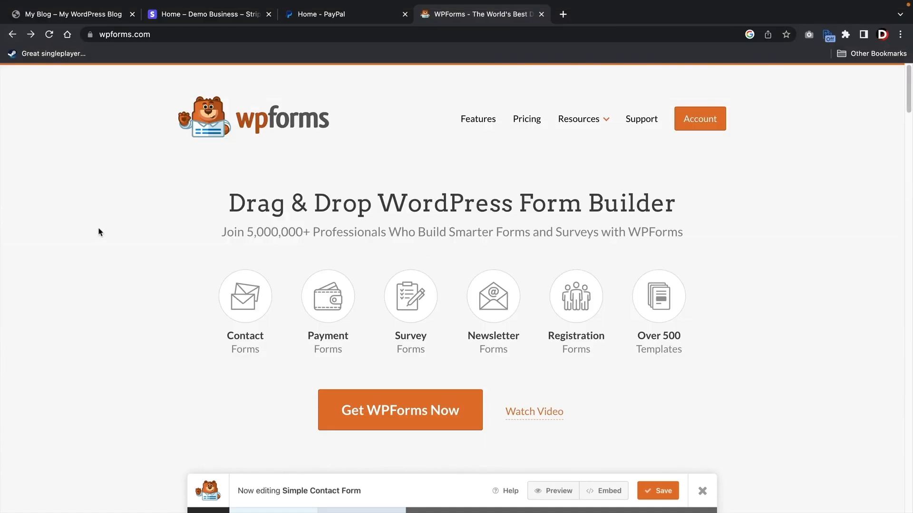
- Open the WPForms Pricing page and compare the Elite, Pro, Plus and Basic plan features
click(528, 120)
scroll(162, 203, down, 5)
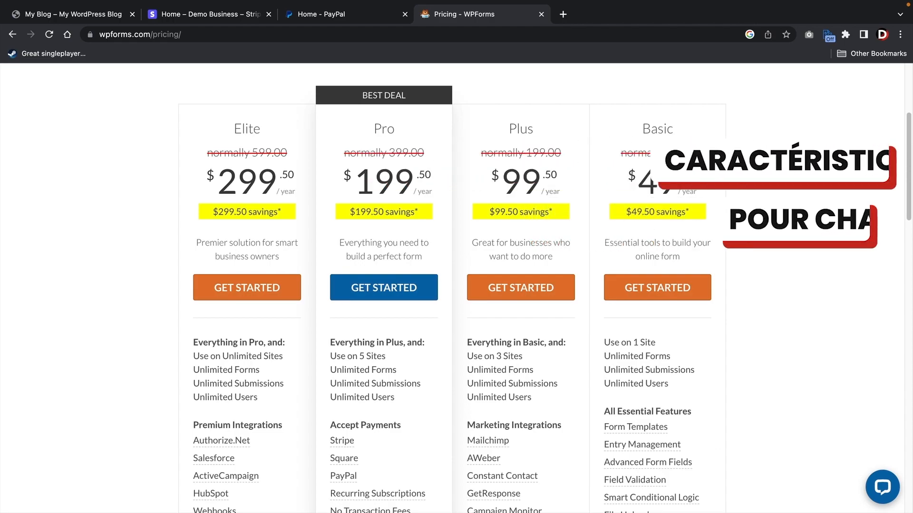
scroll(659, 155, down, 5)
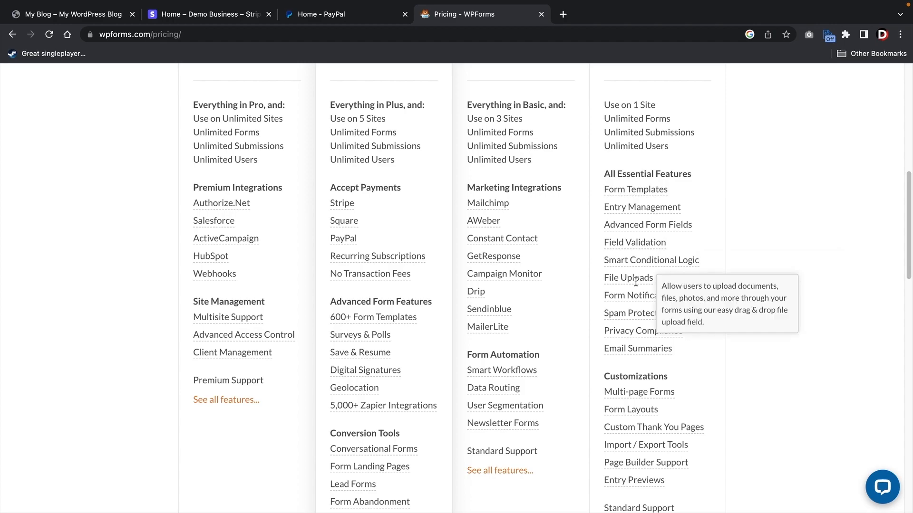
mouse_move(638, 397)
scroll(639, 396, up, 4)
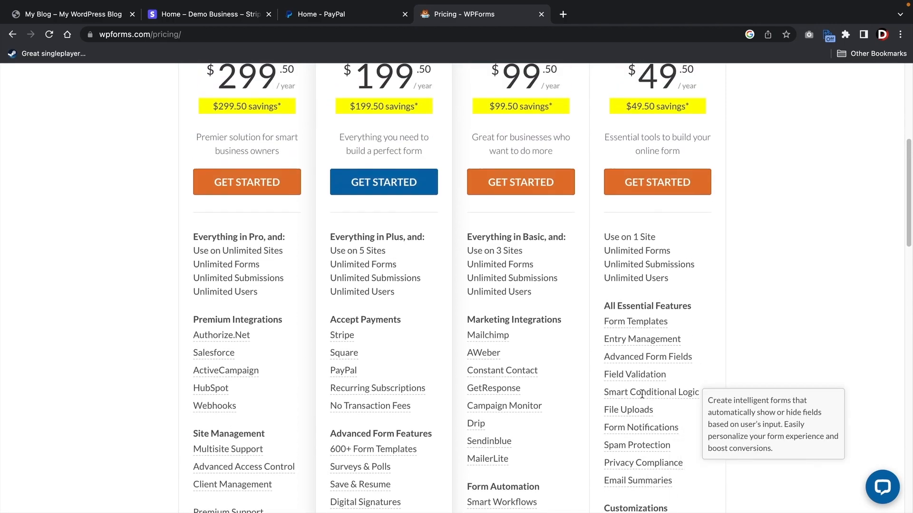
scroll(642, 393, up, 2)
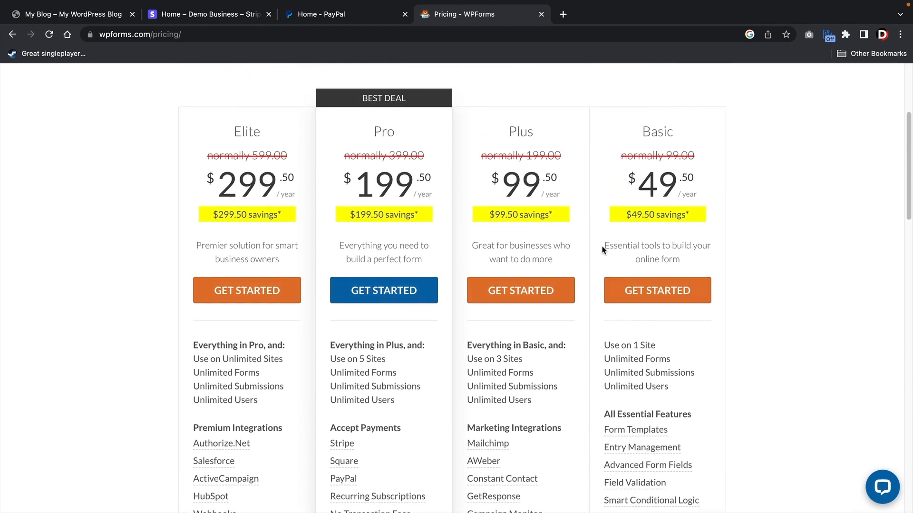
scroll(576, 304, down, 4)
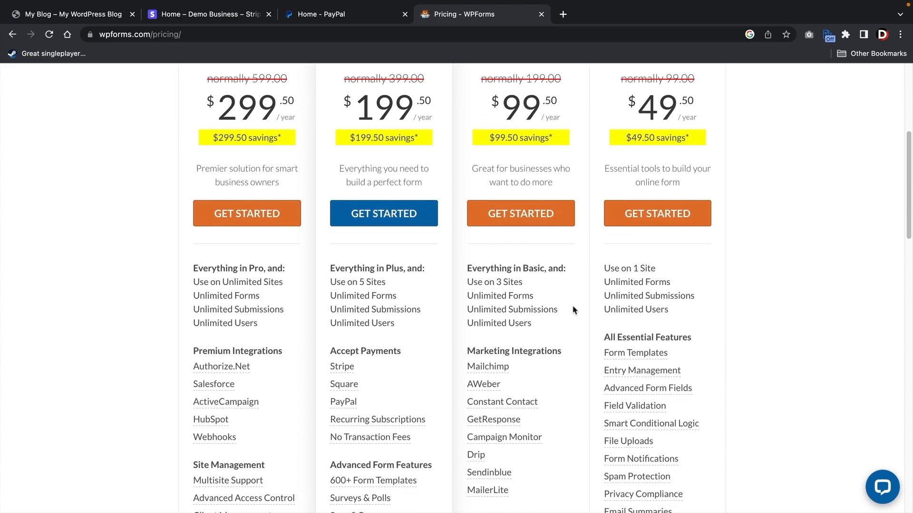
mouse_move(505, 272)
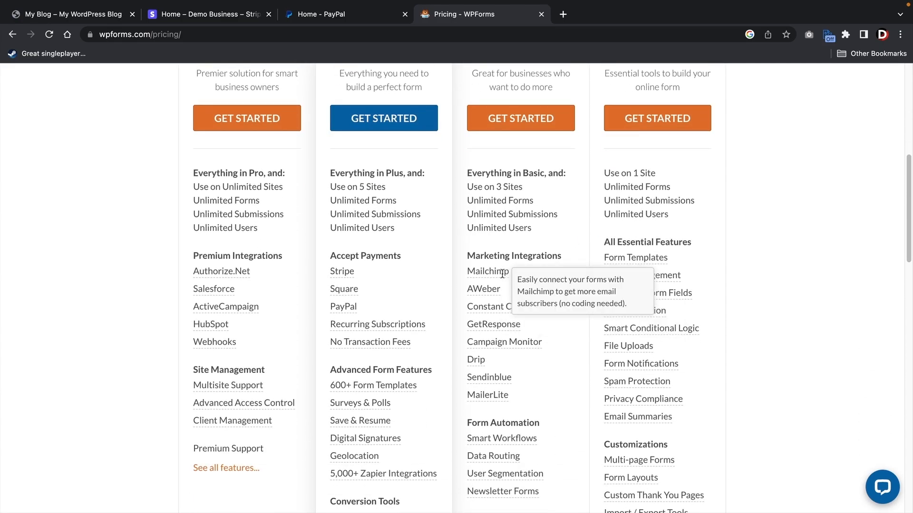
mouse_move(503, 440)
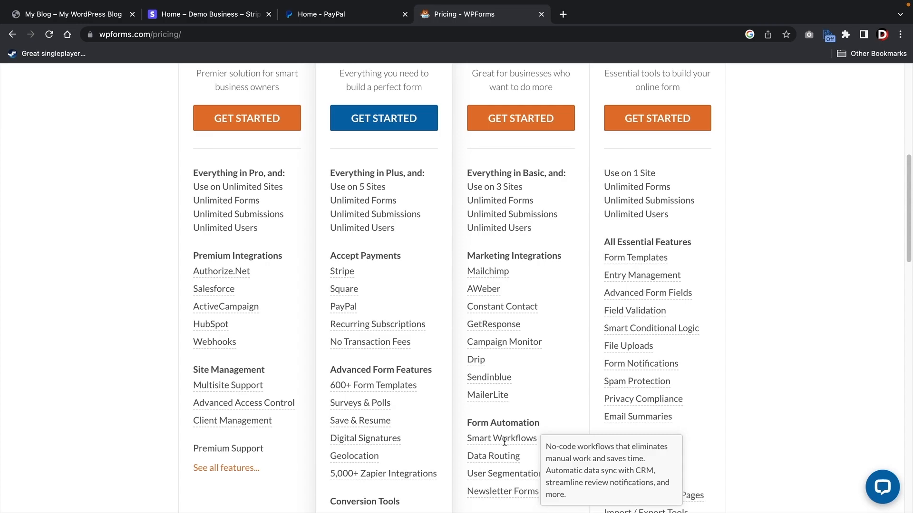
scroll(504, 442, up, 5)
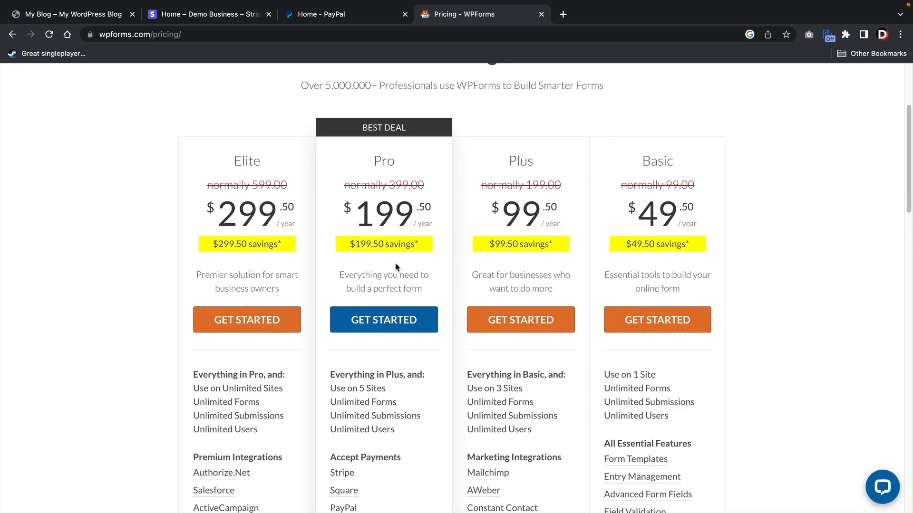
scroll(396, 270, down, 3)
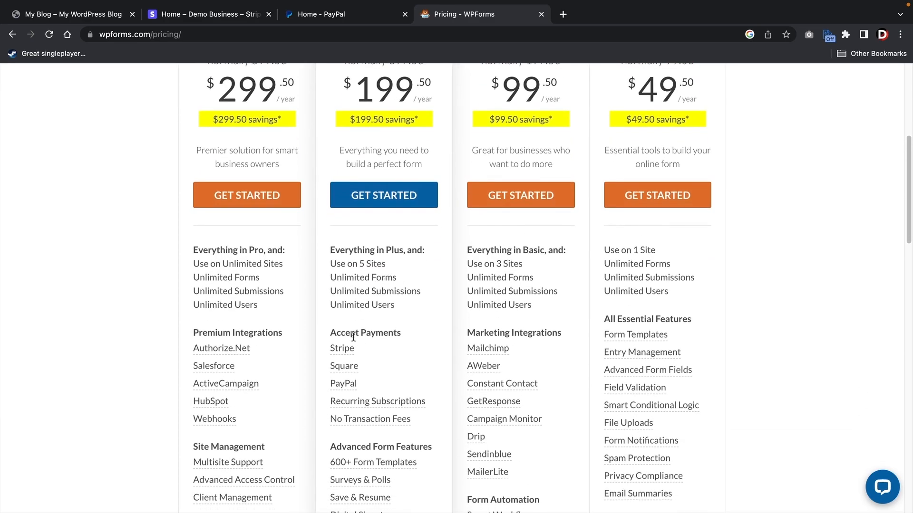
- Choose Get Started on the Pro plan to reach the WPForms account overview
mouse_move(353, 346)
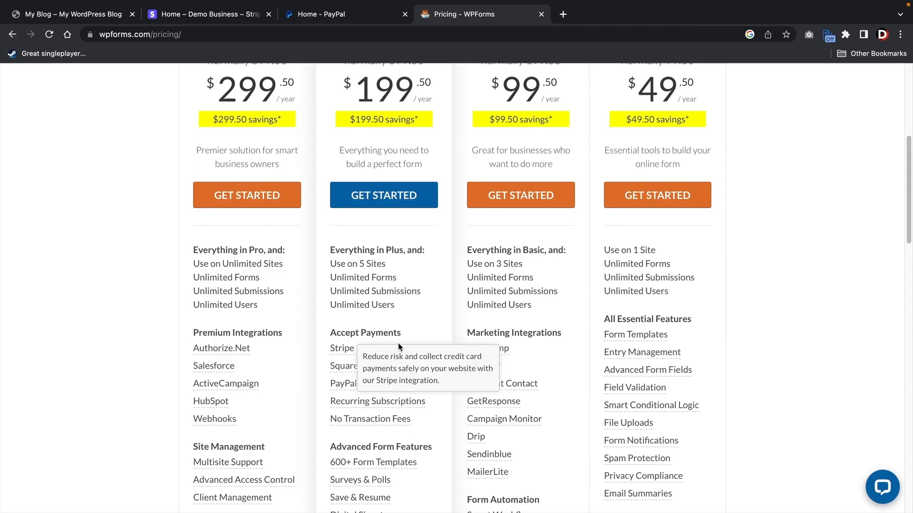
scroll(400, 346, up, 4)
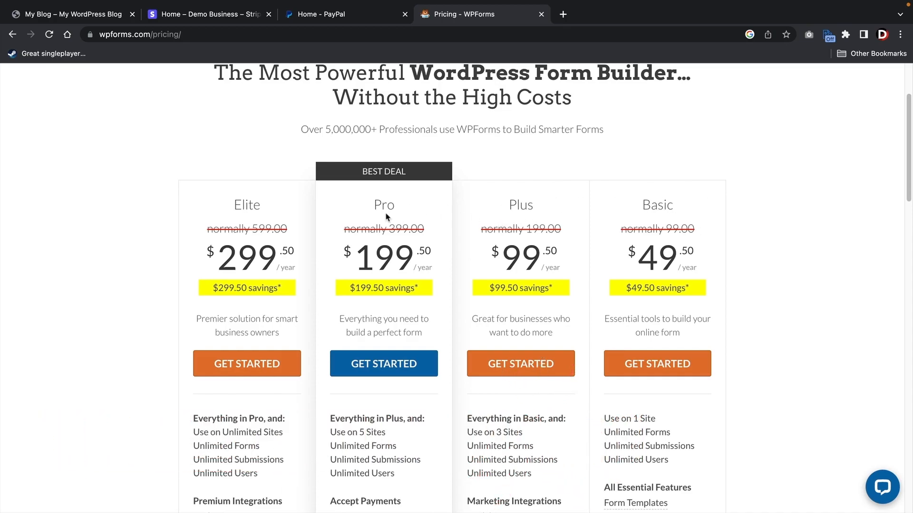
scroll(386, 216, down, 1)
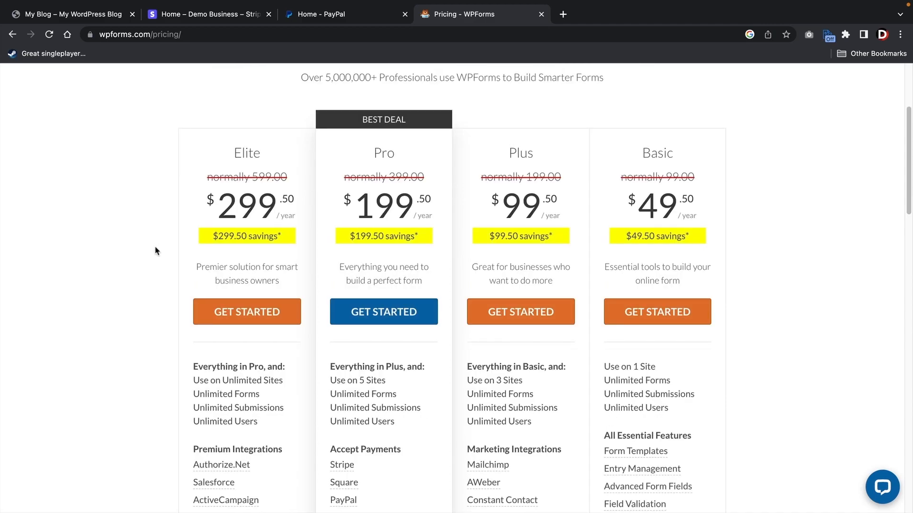
click(400, 316)
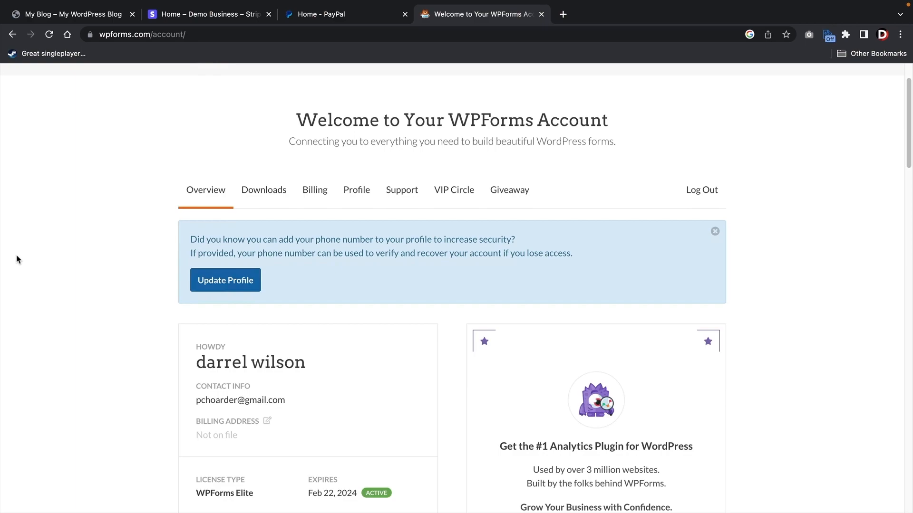
- Download wpforms (1).zip, copy the license key, and go to the site's WordPress Dashboard
click(261, 194)
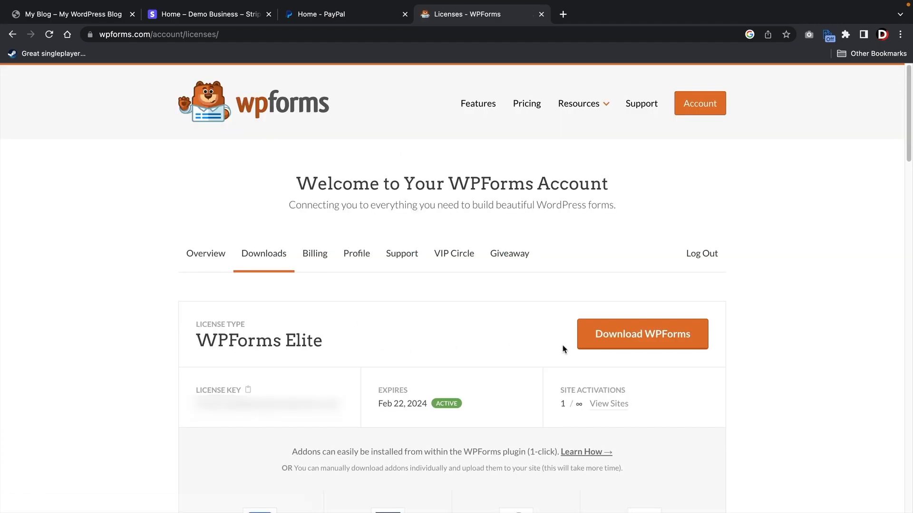
click(636, 344)
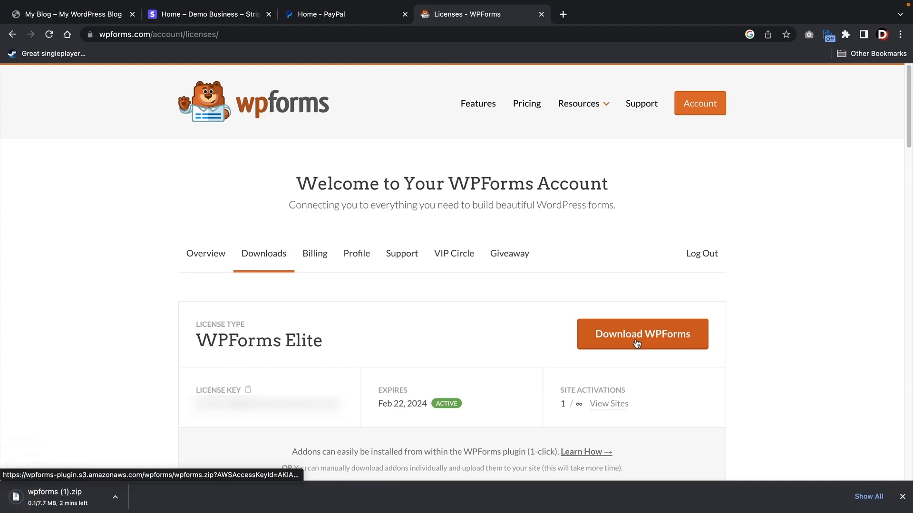
click(248, 390)
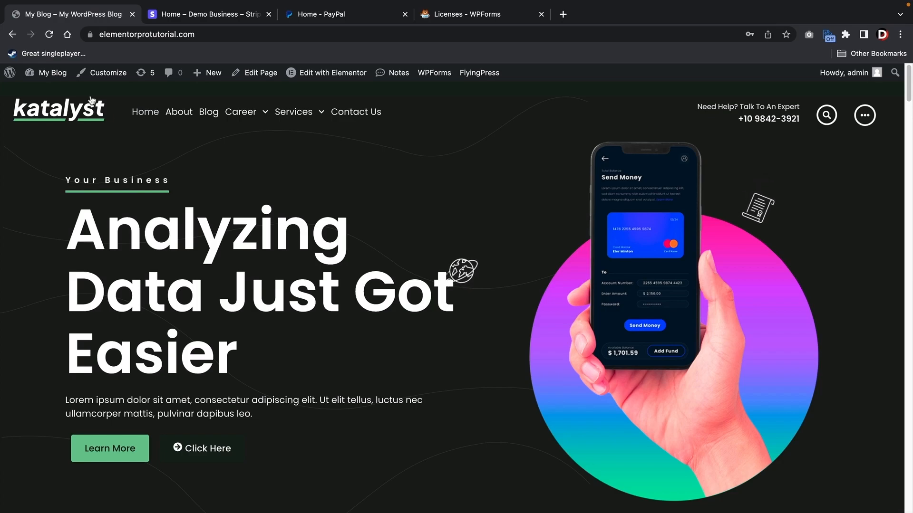
mouse_move(50, 73)
click(46, 94)
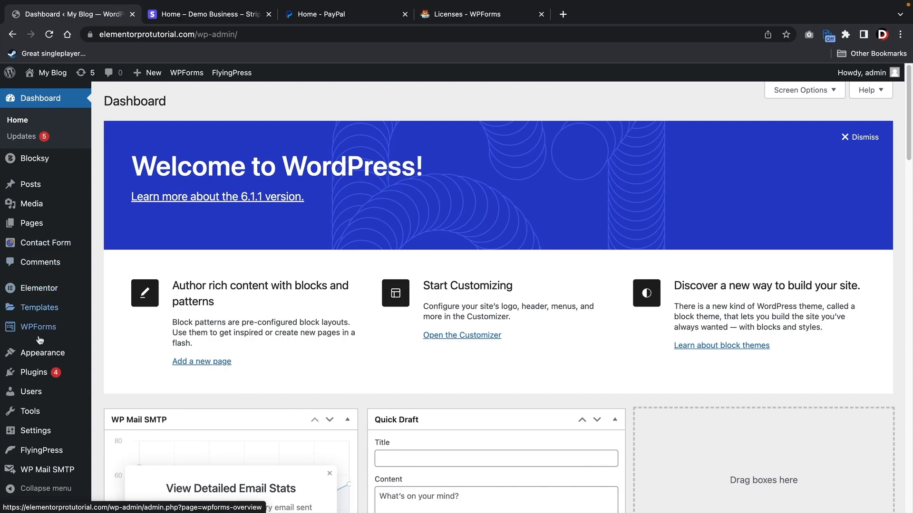
- Upload wpforms (1).zip as a plugin, replace the installed WPForms with it, and activate it
mouse_move(41, 375)
click(116, 392)
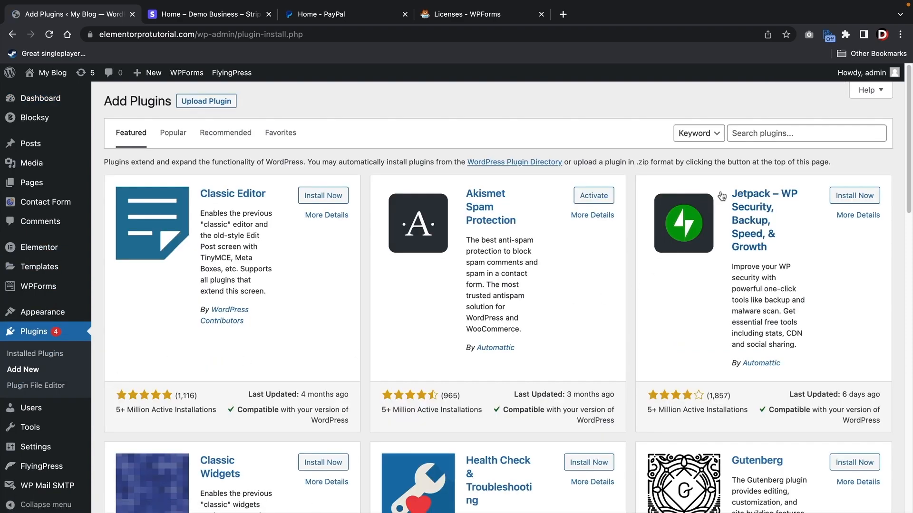
click(737, 136)
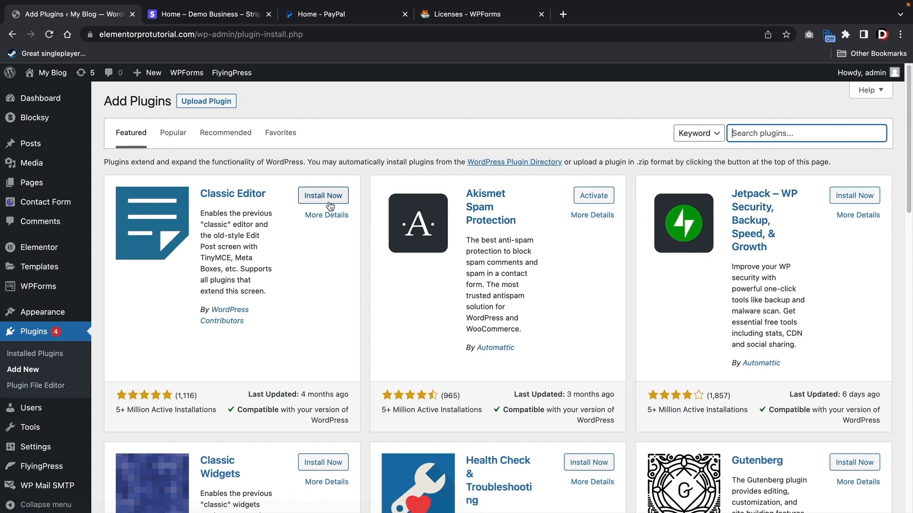
click(210, 103)
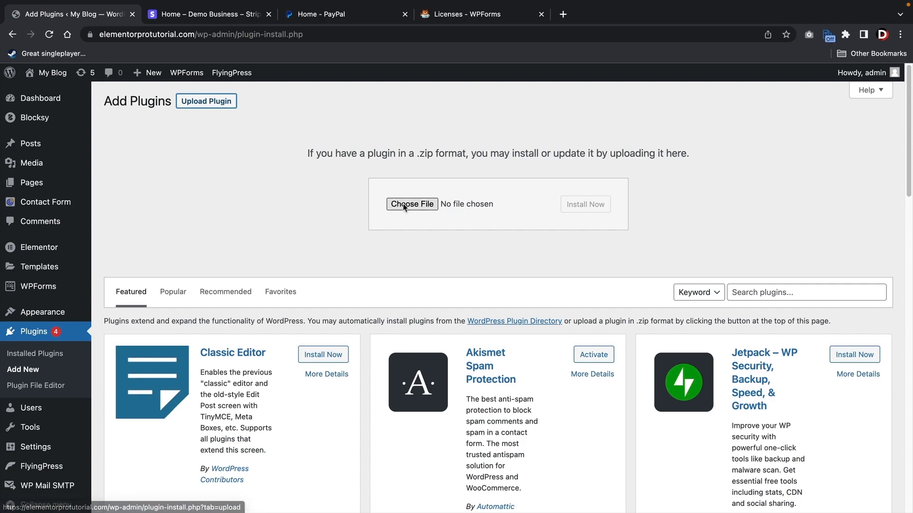
click(405, 204)
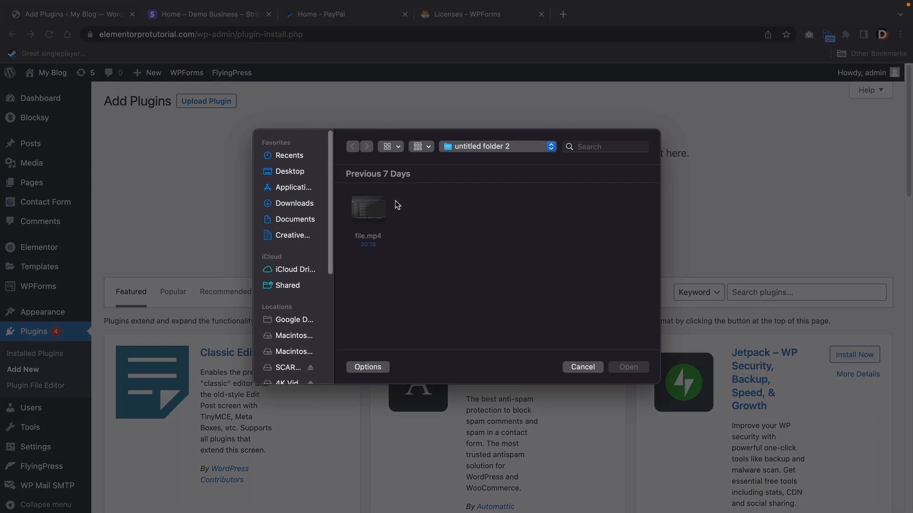
click(298, 203)
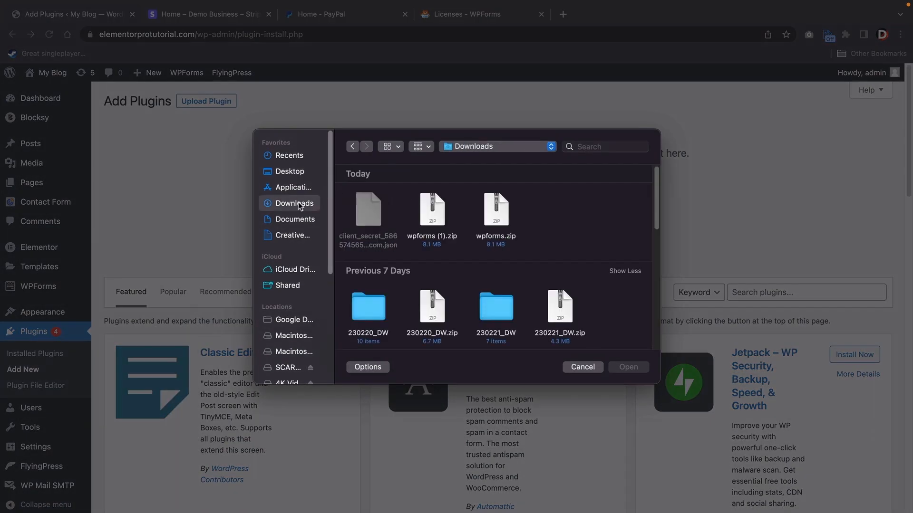
click(436, 217)
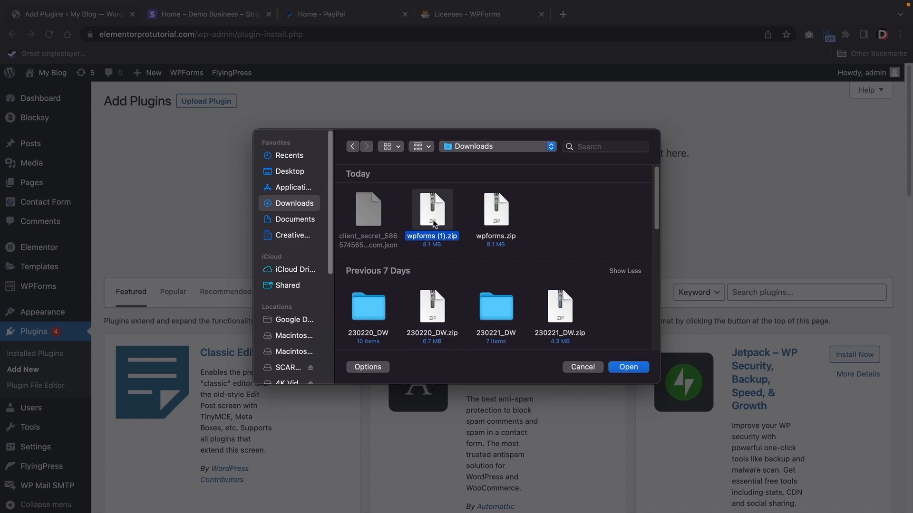
click(628, 367)
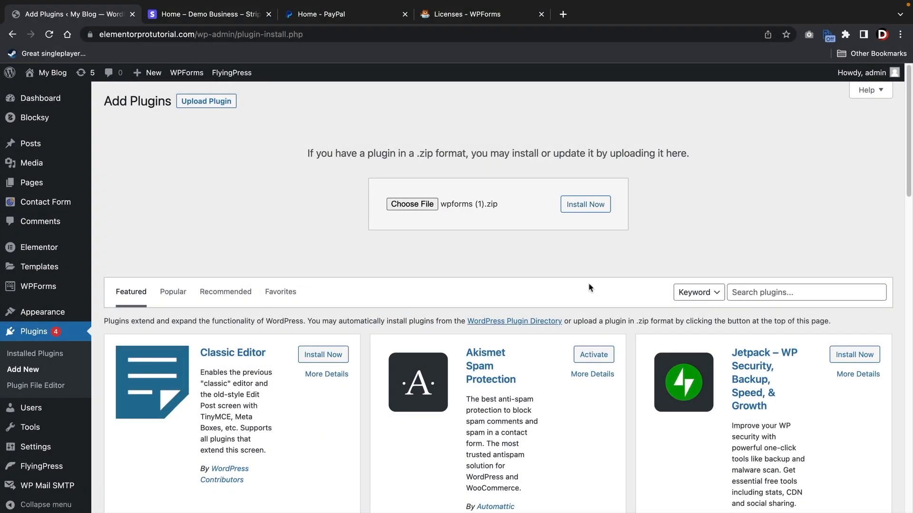
click(582, 208)
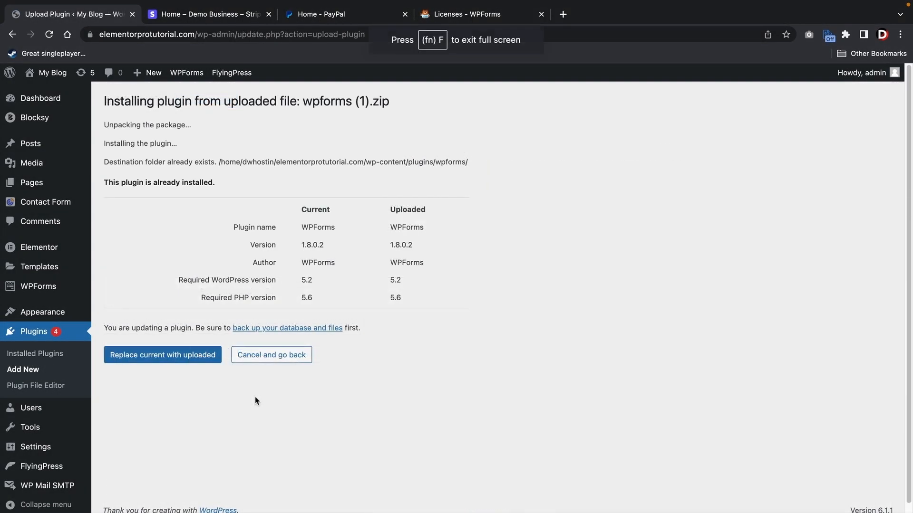
click(136, 360)
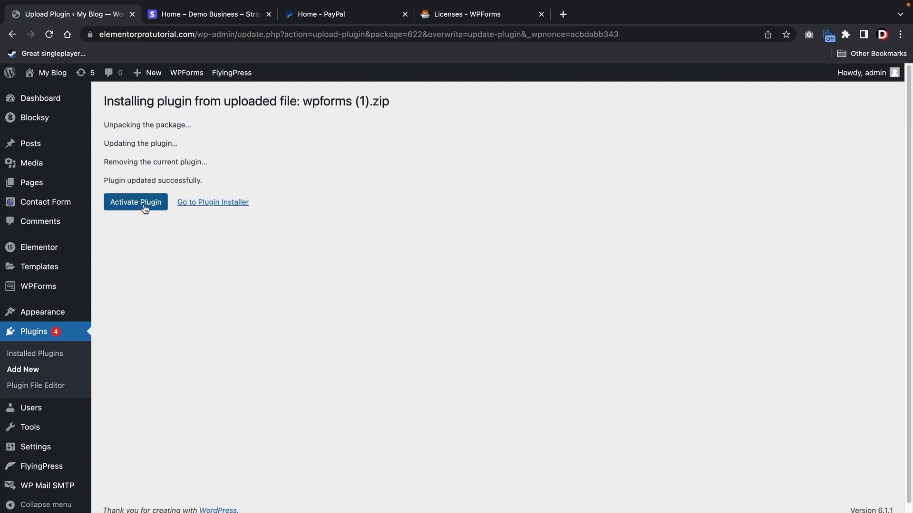
click(144, 205)
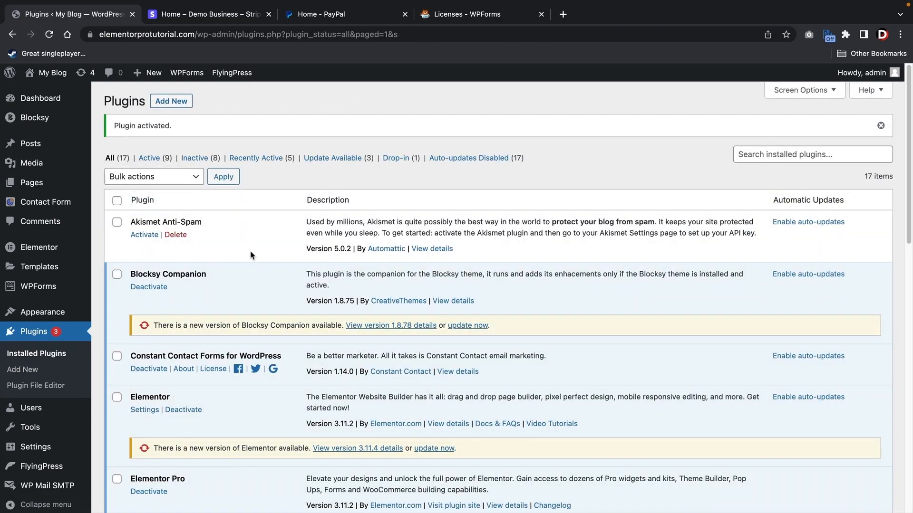
- Save the WPForms general settings with the Elite license key in place
mouse_move(38, 287)
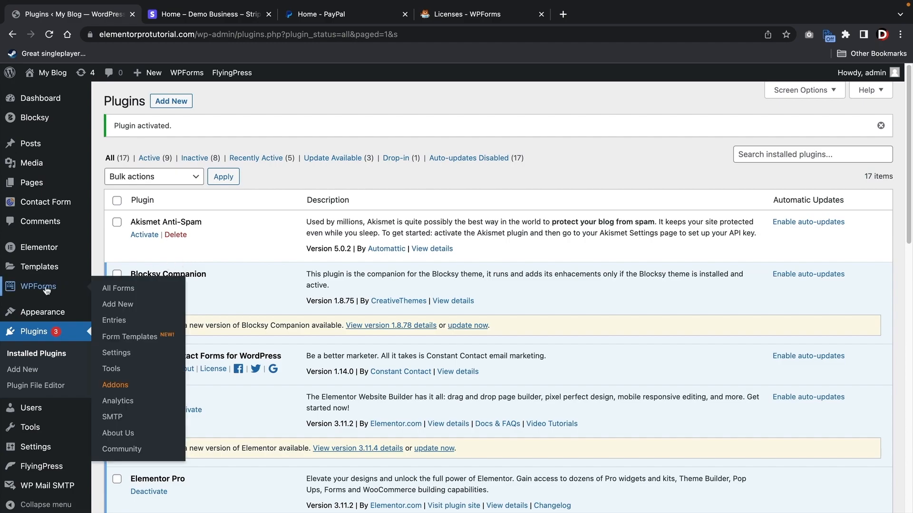
click(117, 360)
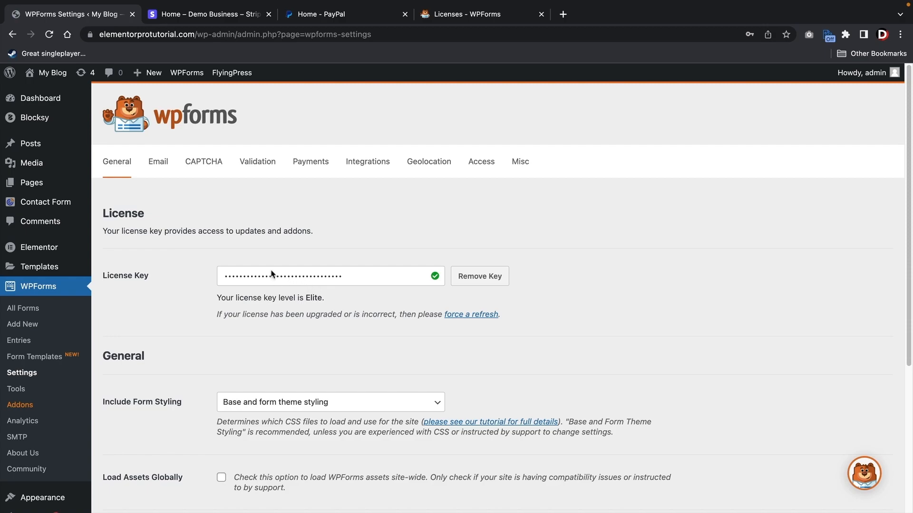
scroll(275, 273, down, 5)
click(143, 407)
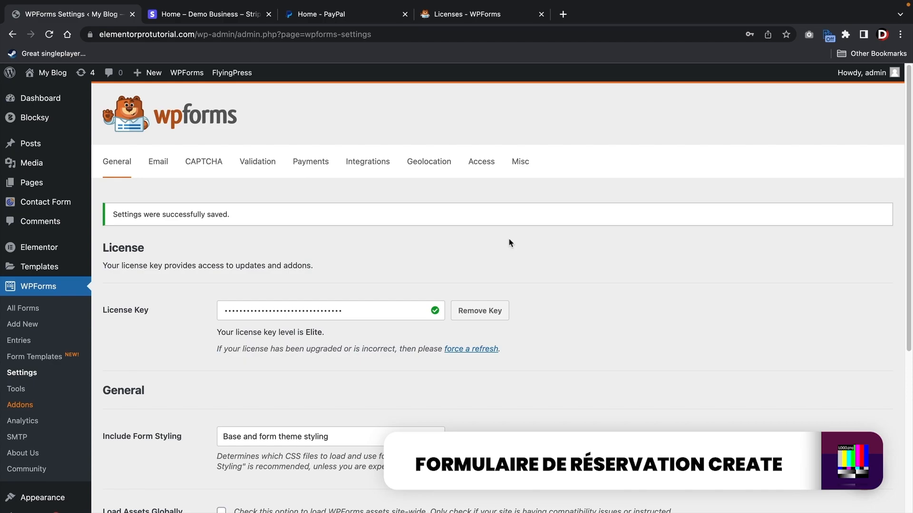
- Start a new form and browse the Customer Service through Marketing template categories
click(34, 309)
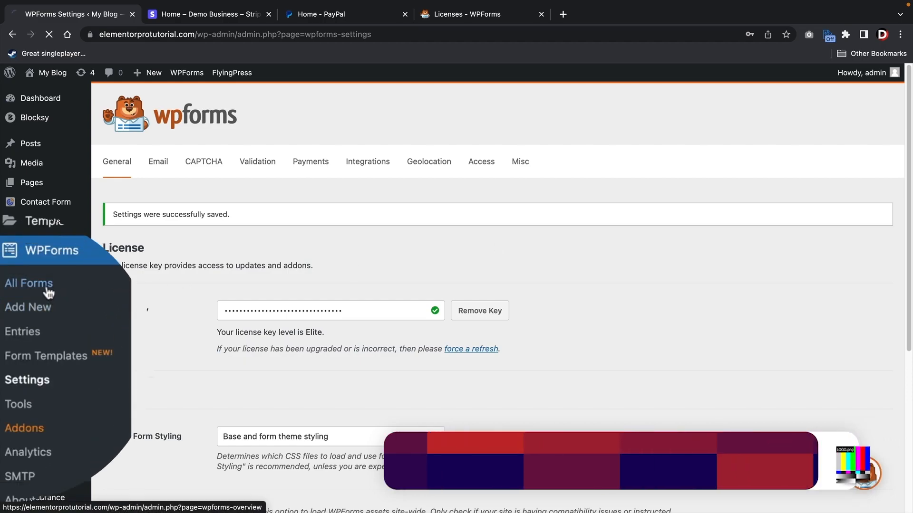
click(233, 164)
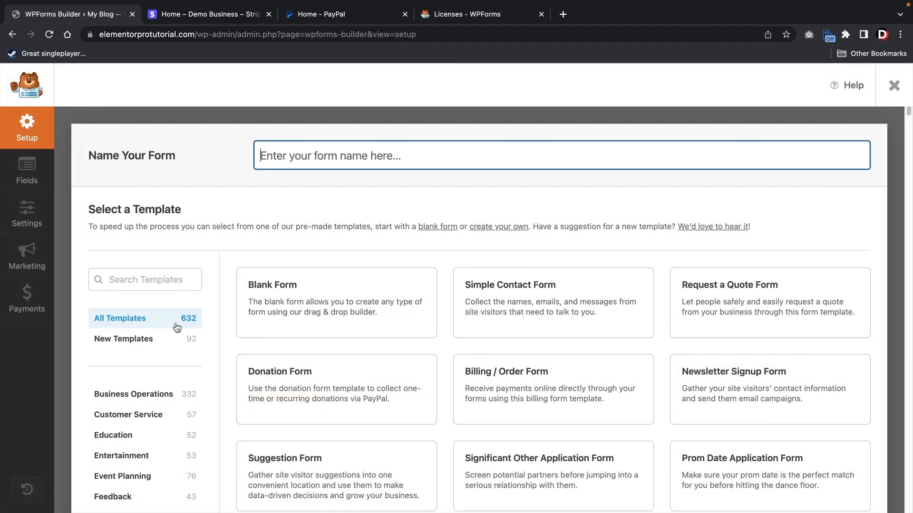
scroll(176, 319, down, 3)
scroll(166, 314, down, 2)
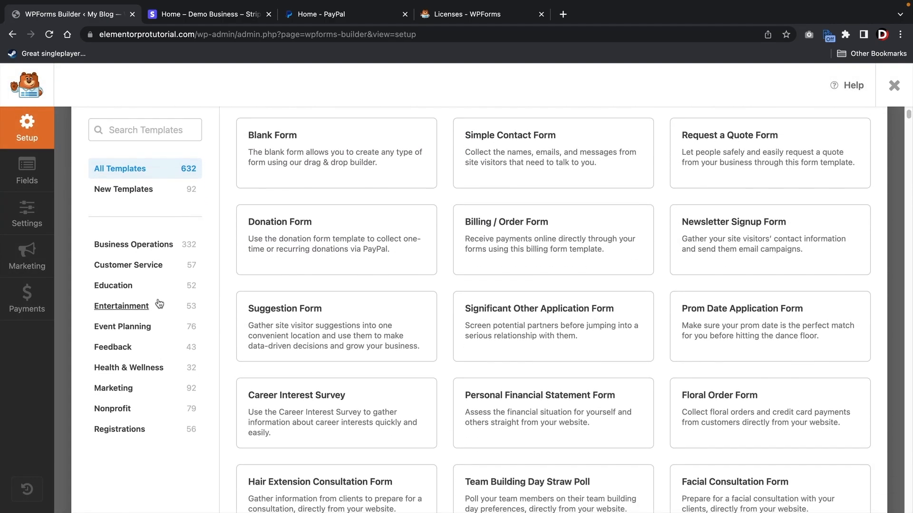
click(148, 265)
click(138, 286)
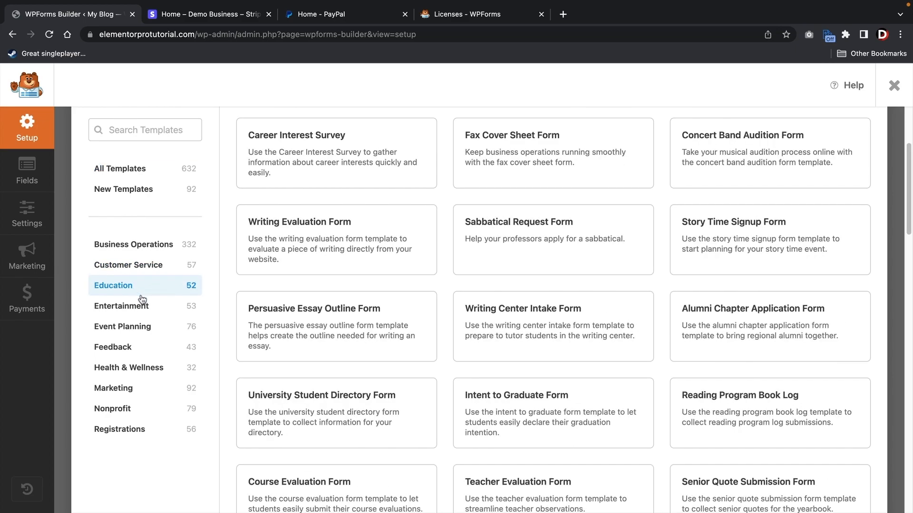
click(148, 309)
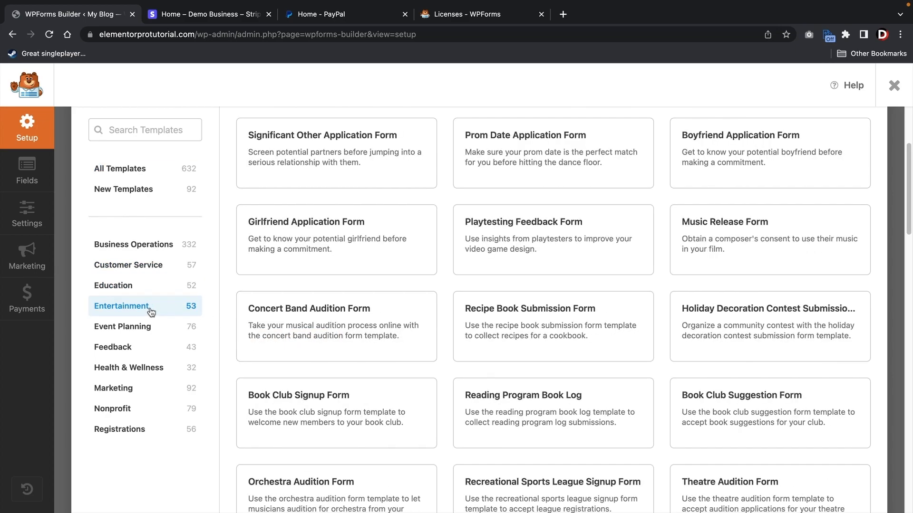
click(146, 329)
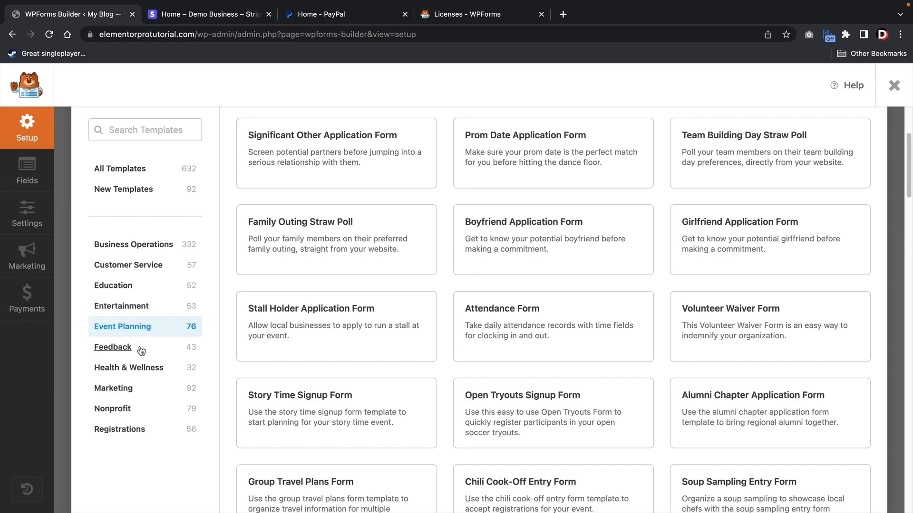
click(124, 388)
- Search templates for 'dentis' and use the Dentist Appointment Form template
scroll(336, 403, down, 8)
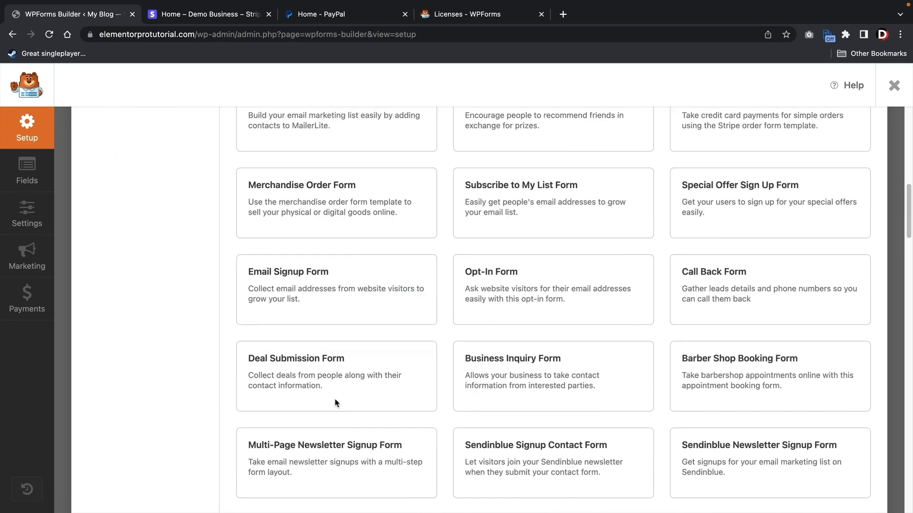
scroll(336, 403, down, 10)
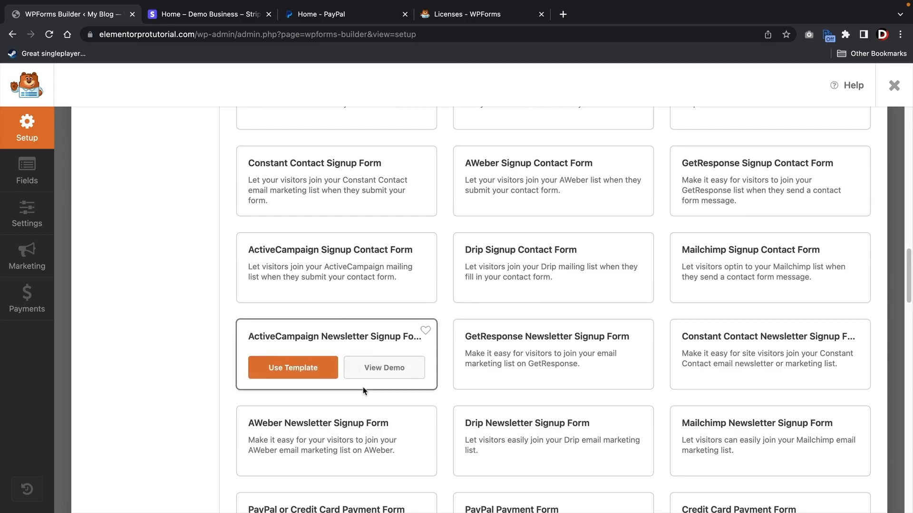
scroll(364, 390, down, 12)
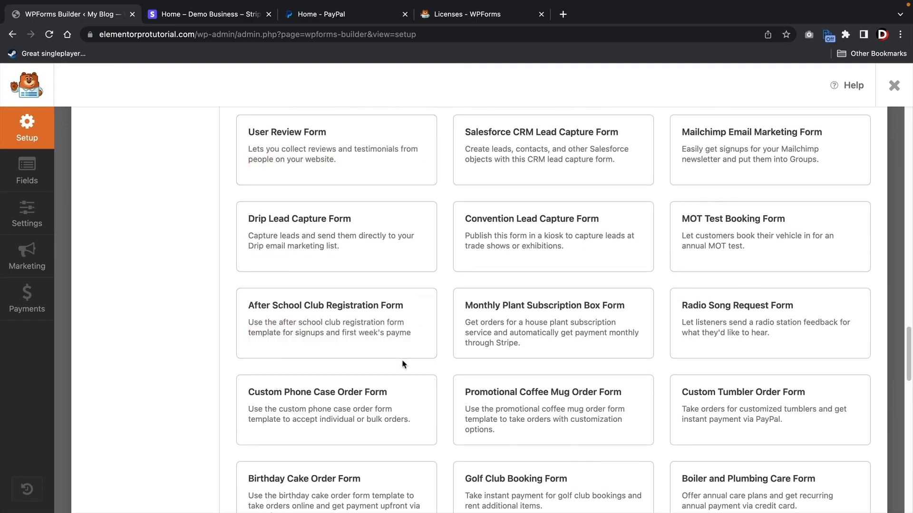
scroll(402, 365, down, 5)
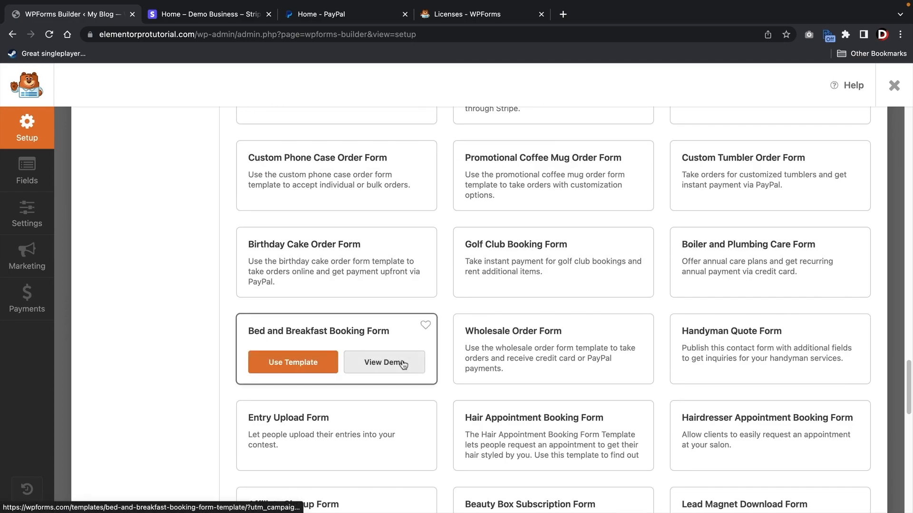
scroll(404, 365, up, 20)
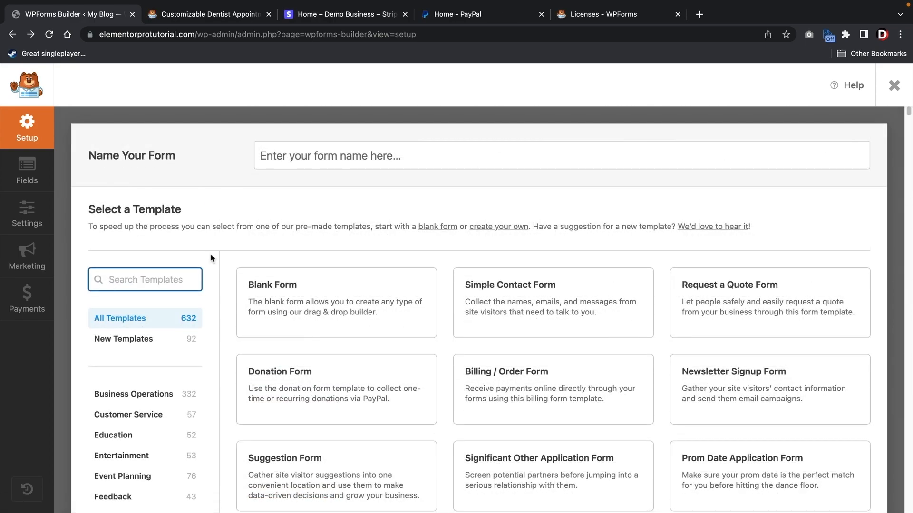
text(dentist)
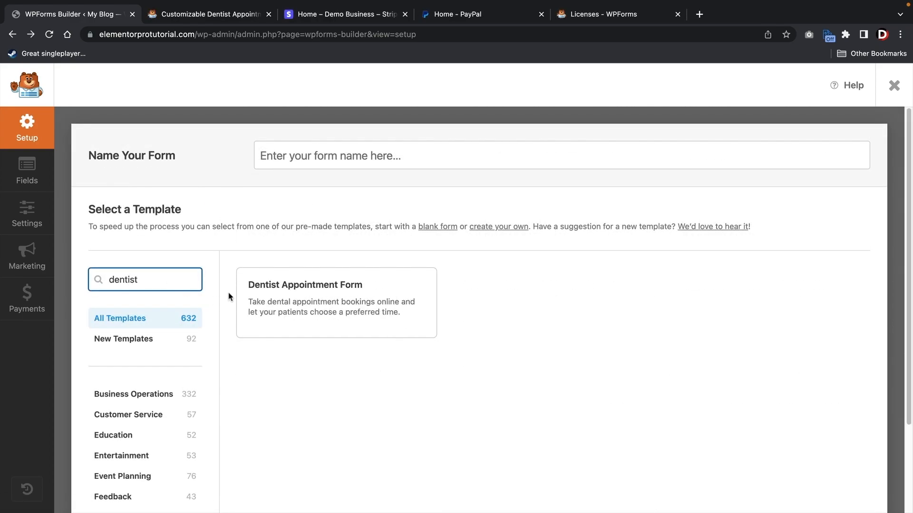
mouse_move(279, 291)
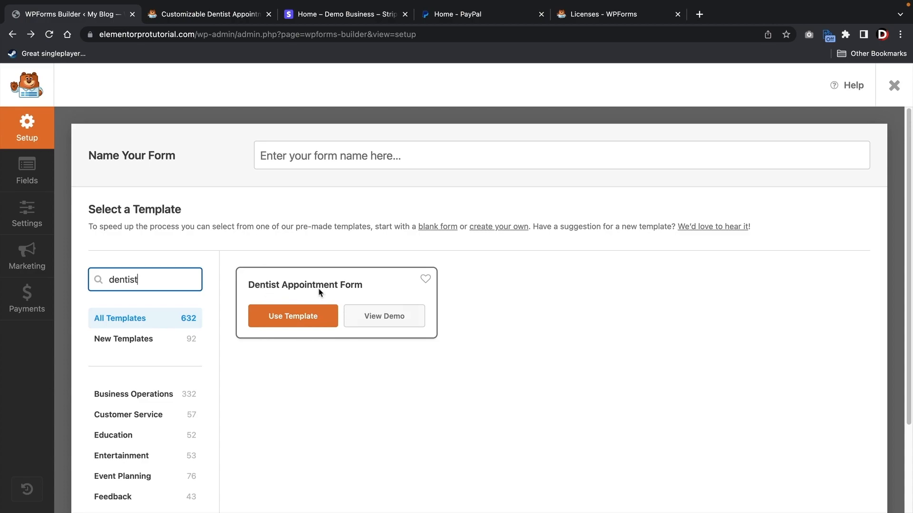
click(286, 318)
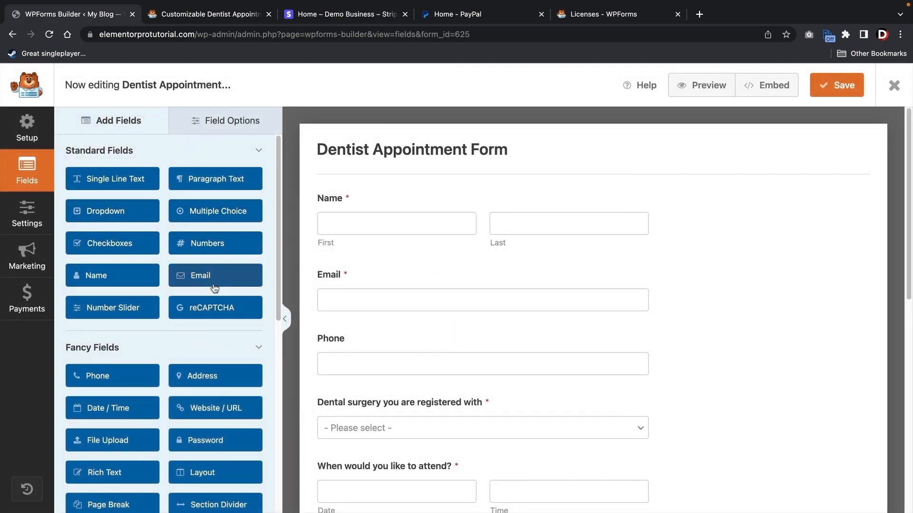
- Add an Address field between Name and Email and hide its Address Line 2
scroll(232, 279, down, 3)
scroll(234, 280, down, 1)
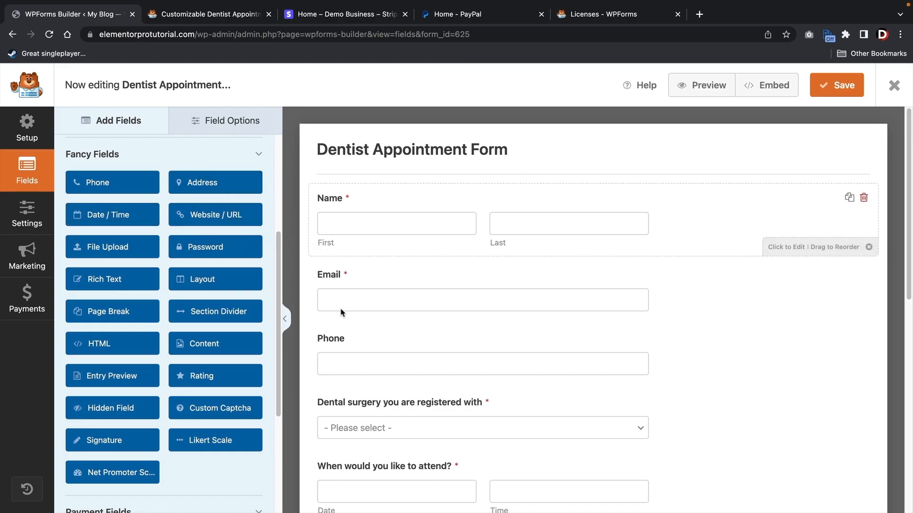
drag(209, 183, 365, 275)
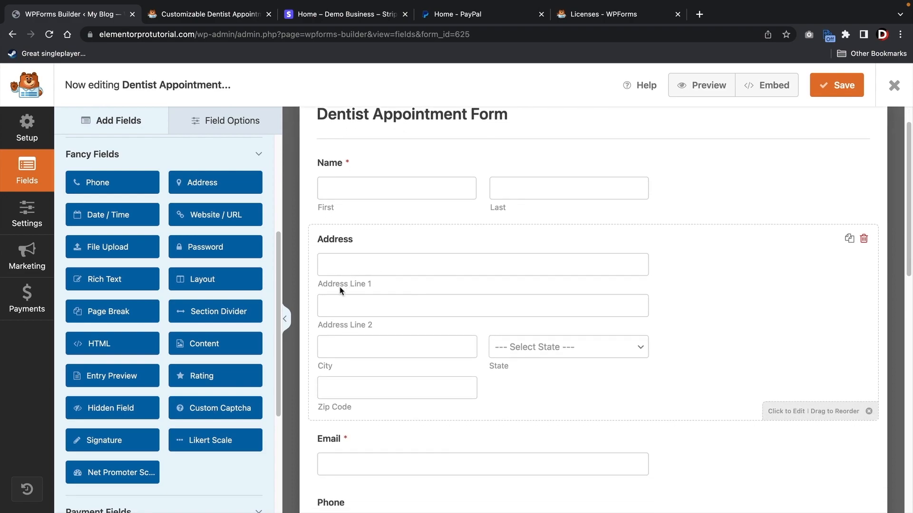
click(453, 251)
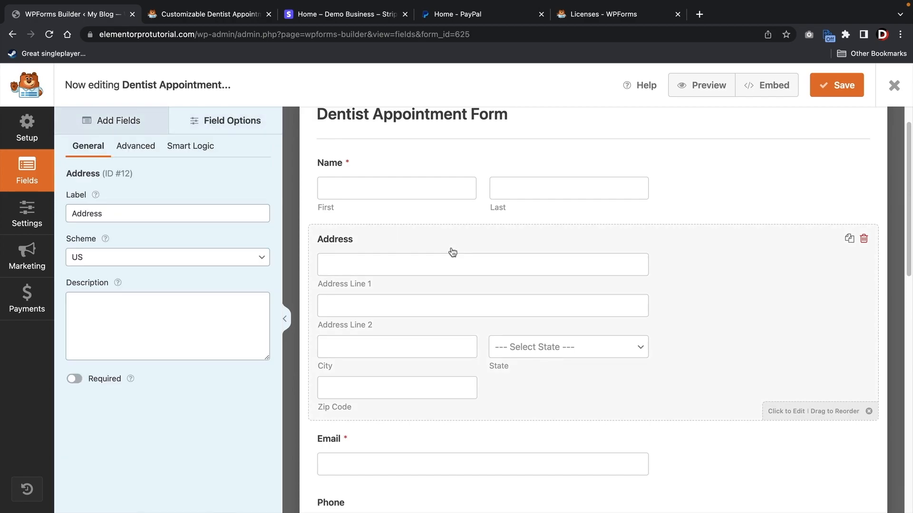
click(136, 146)
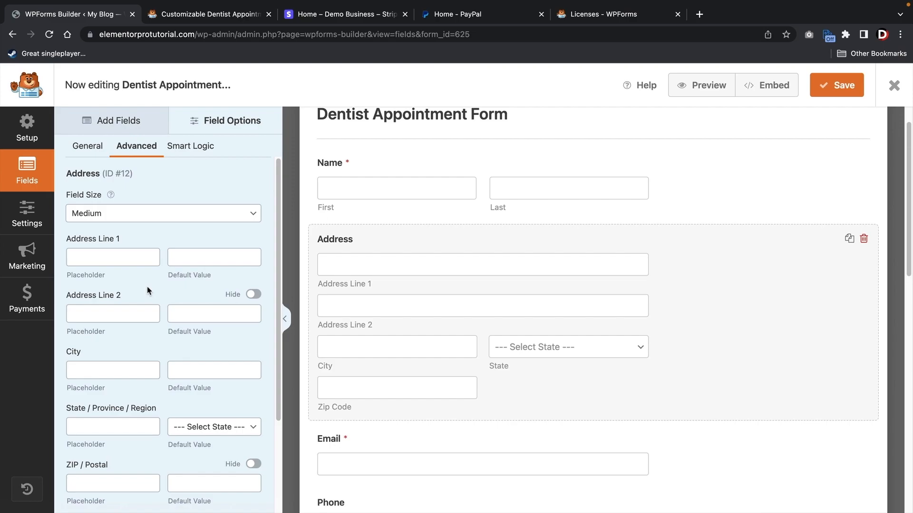
scroll(148, 291, down, 1)
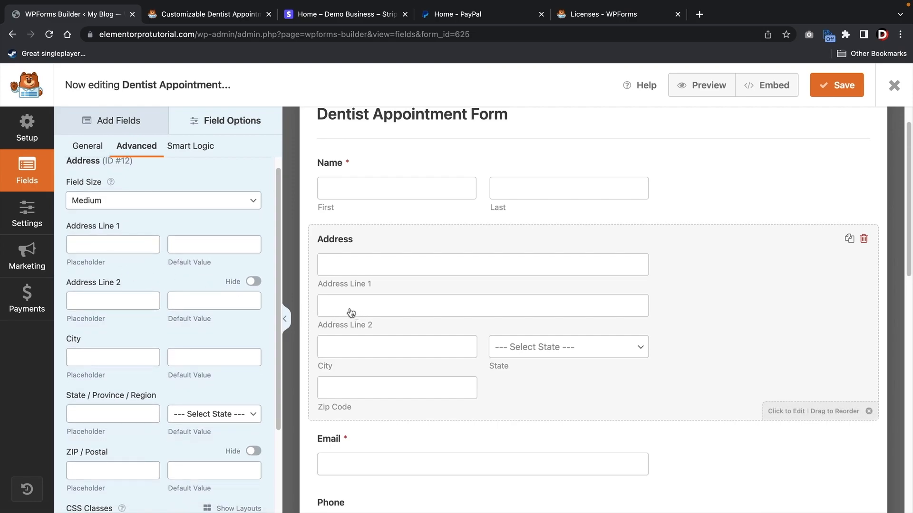
click(250, 282)
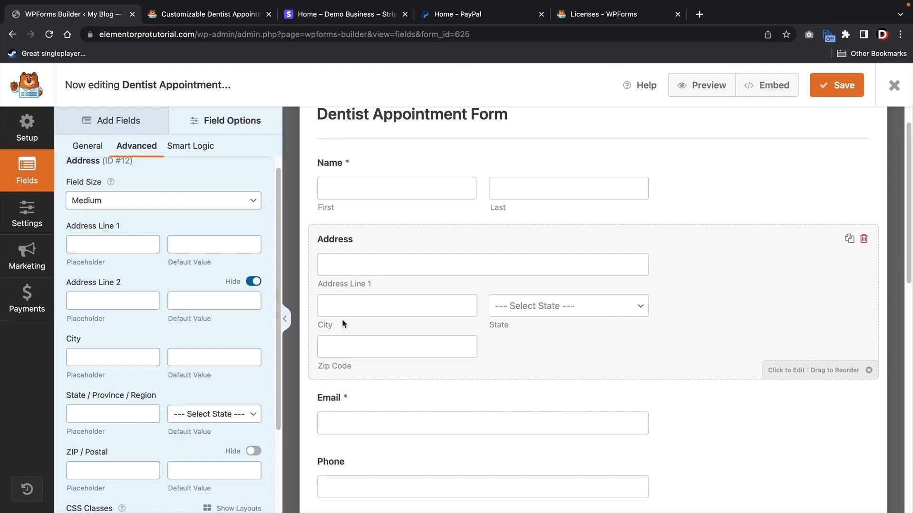
scroll(202, 340, down, 3)
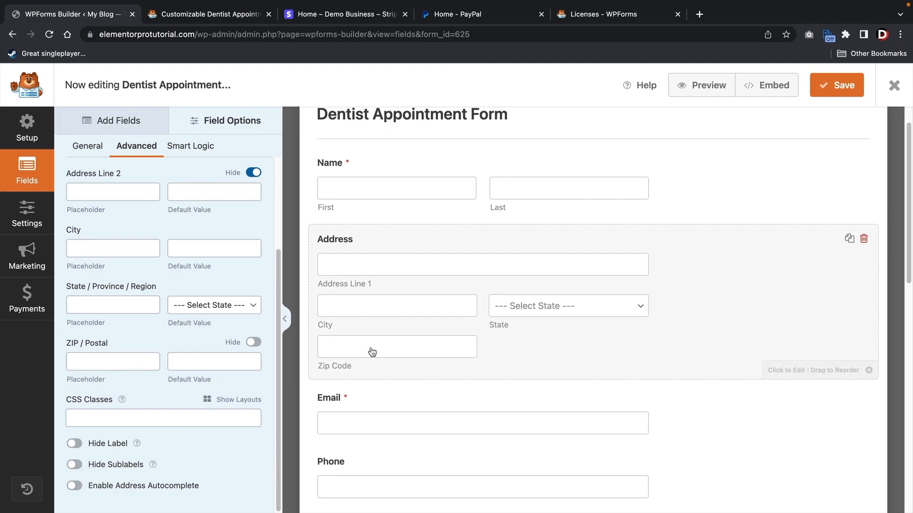
scroll(143, 183, up, 2)
- Add a Date / Time field from Fancy Fields just above Email
click(122, 121)
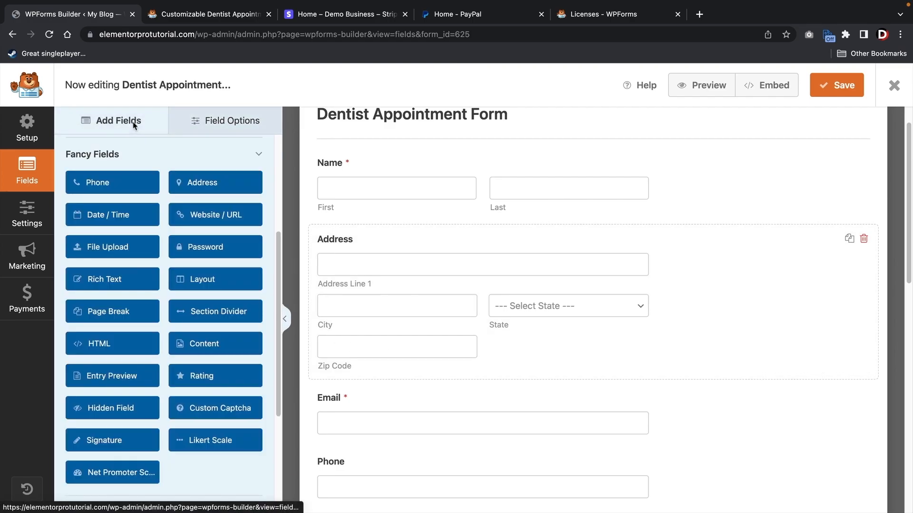
scroll(216, 279, down, 1)
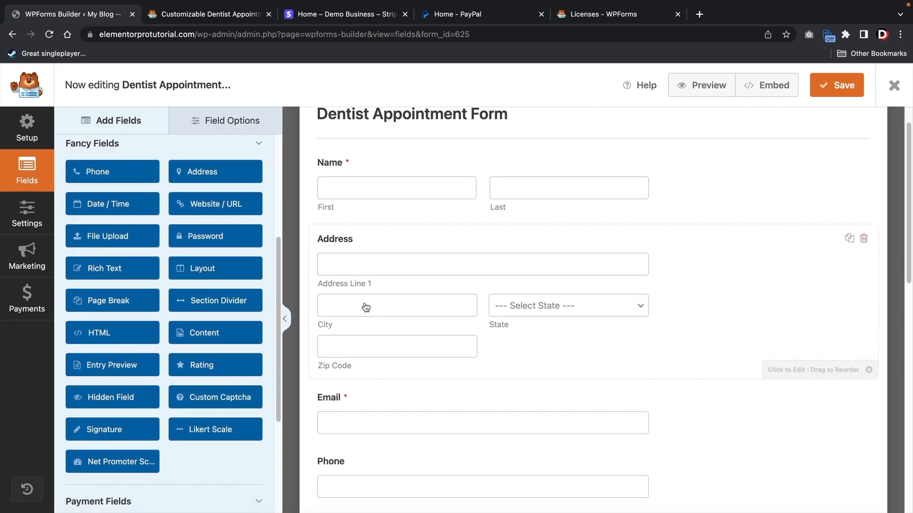
scroll(362, 306, down, 3)
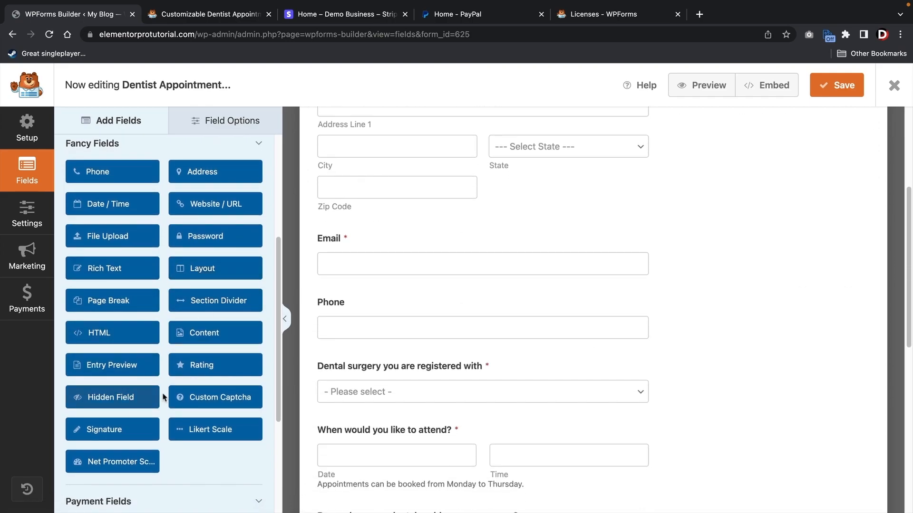
scroll(164, 349, up, 3)
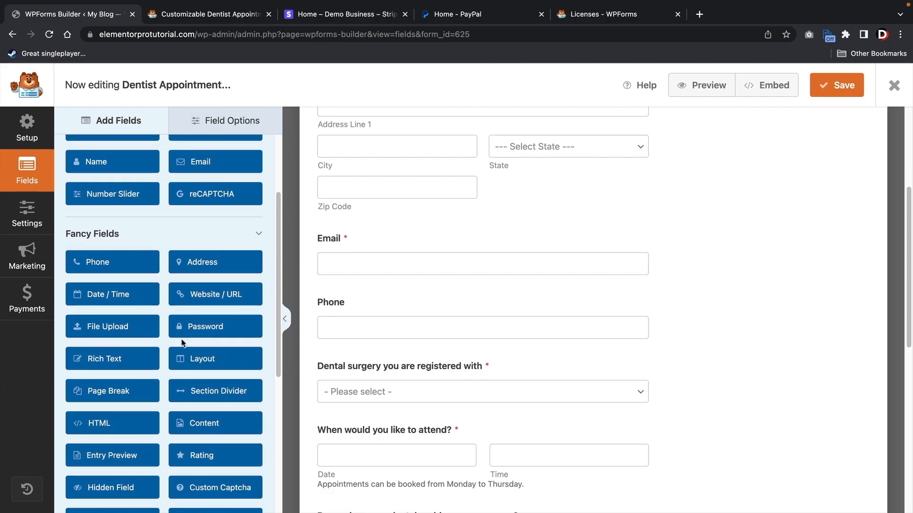
scroll(182, 343, up, 3)
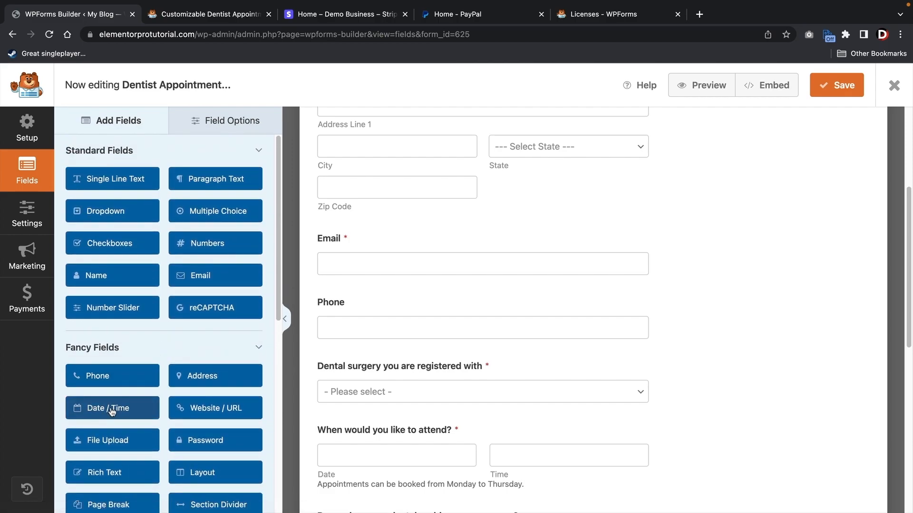
drag(111, 412, 371, 247)
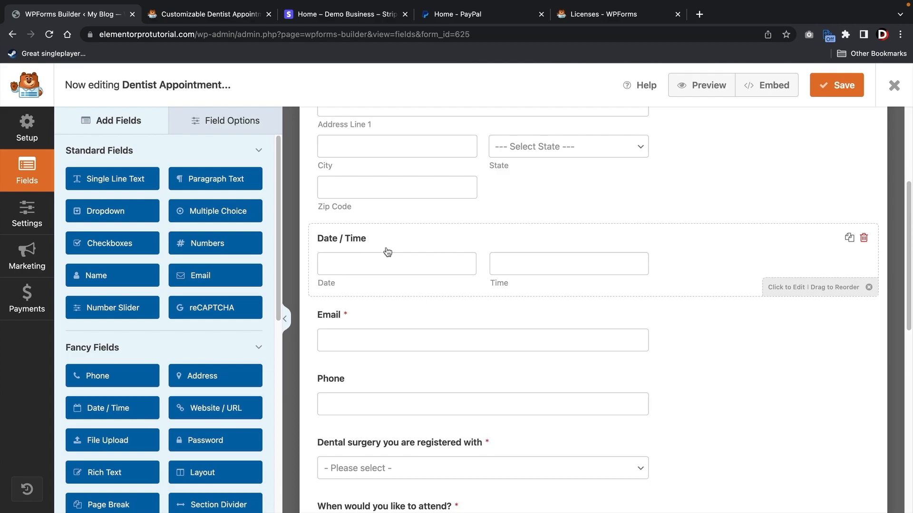
- Try the field's Date and Time formats, restore Date & Time, then start deleting it
click(348, 240)
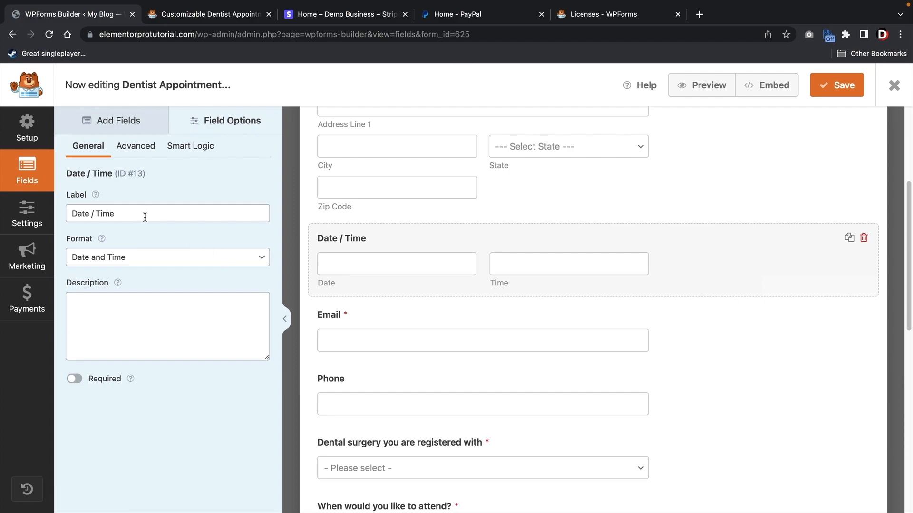
click(144, 260)
click(142, 269)
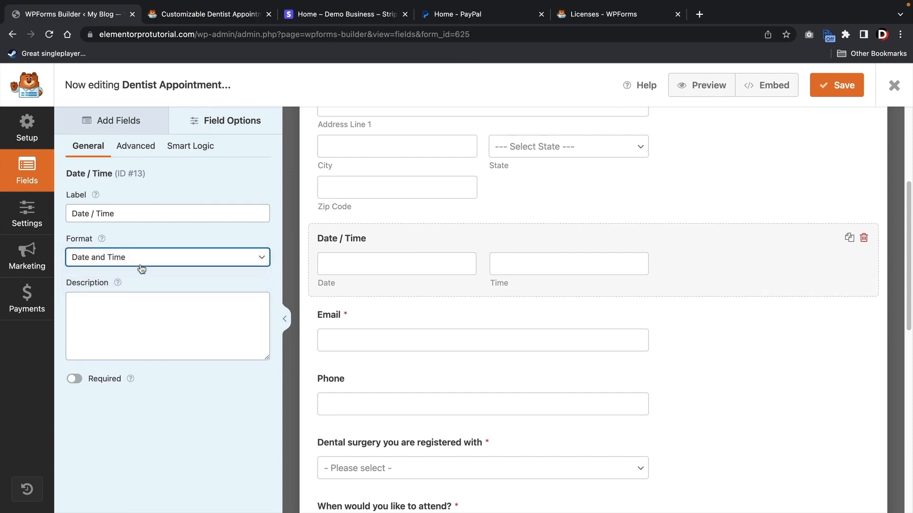
click(142, 264)
click(146, 271)
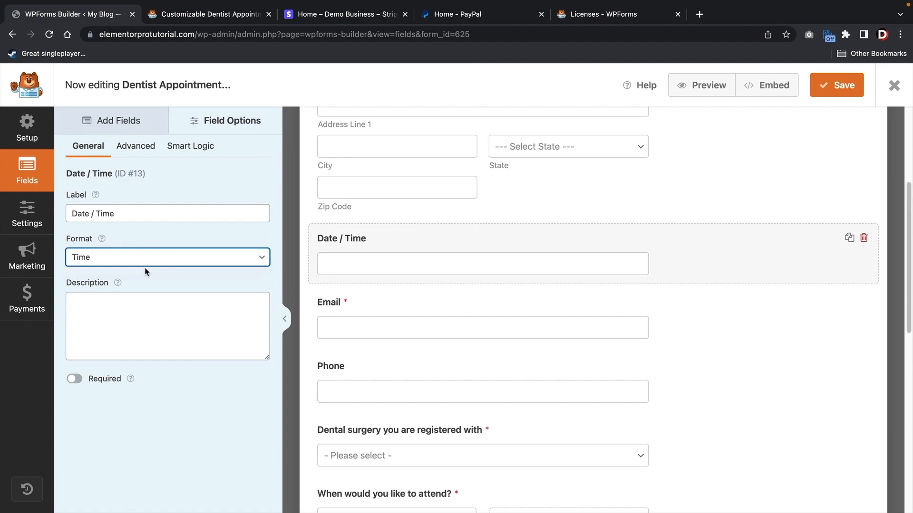
click(143, 257)
click(148, 235)
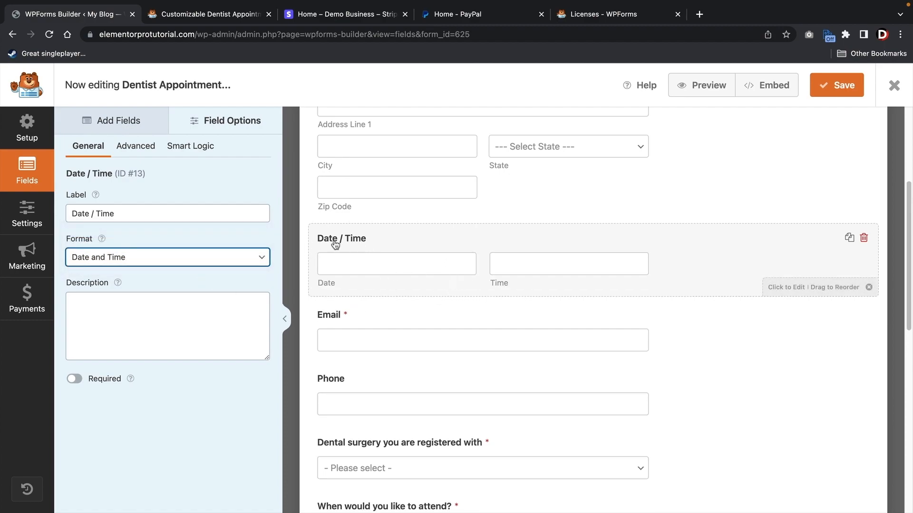
click(129, 121)
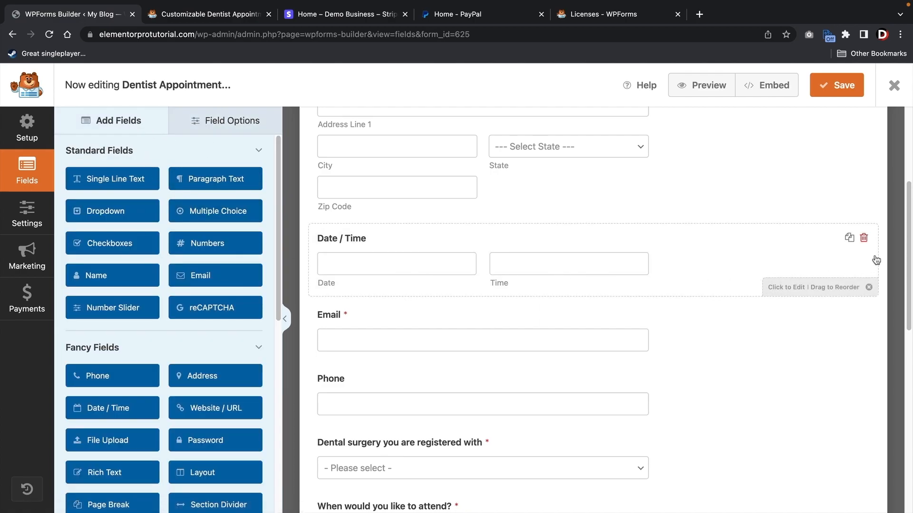
click(864, 238)
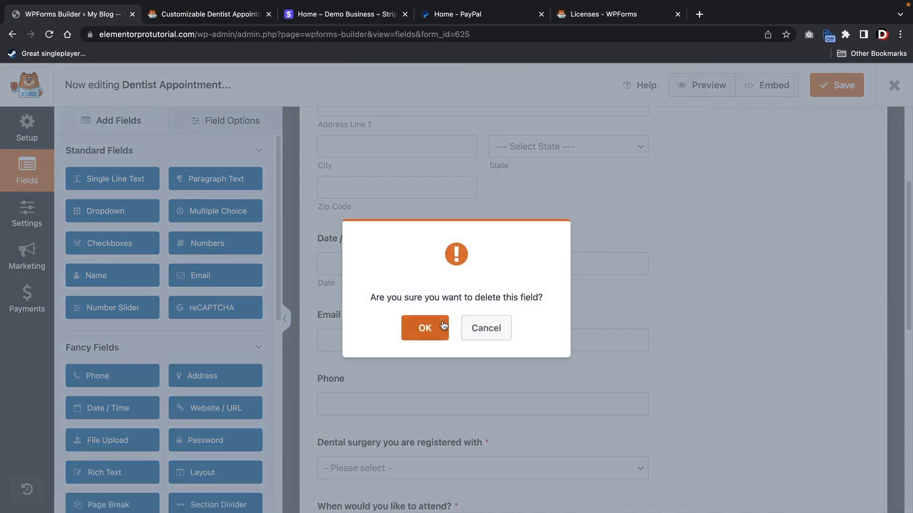
- Confirm deleting the trial Date / Time field
click(426, 329)
scroll(529, 352, down, 5)
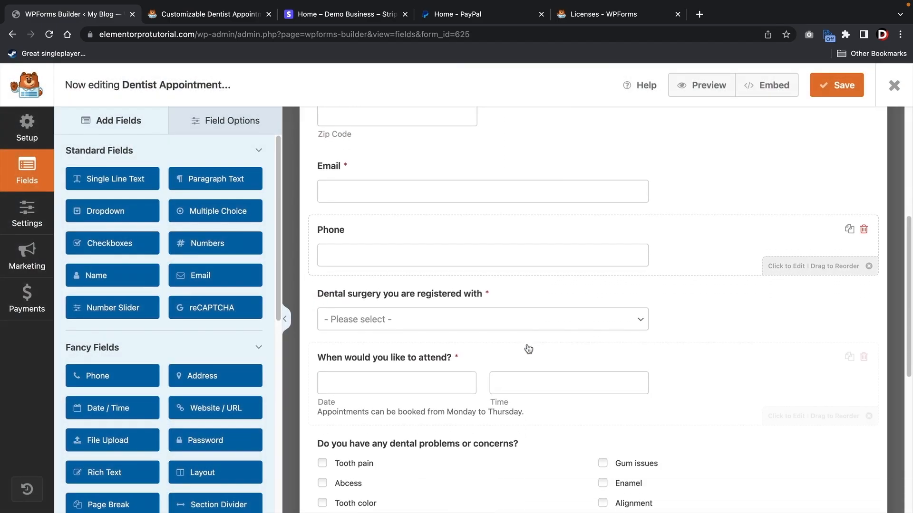
scroll(532, 295, down, 3)
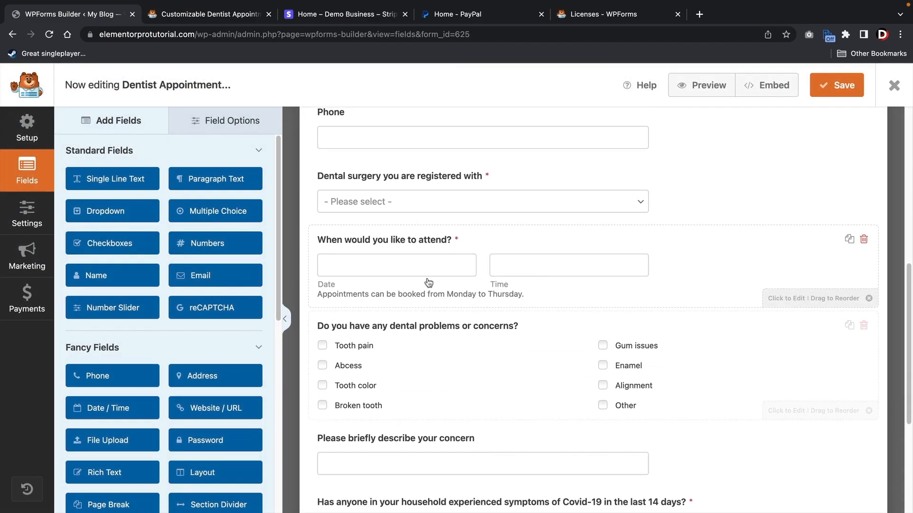
- Rename the surgery choices to Northridge and Santa Clarita and add a third, Chatsworth
click(384, 179)
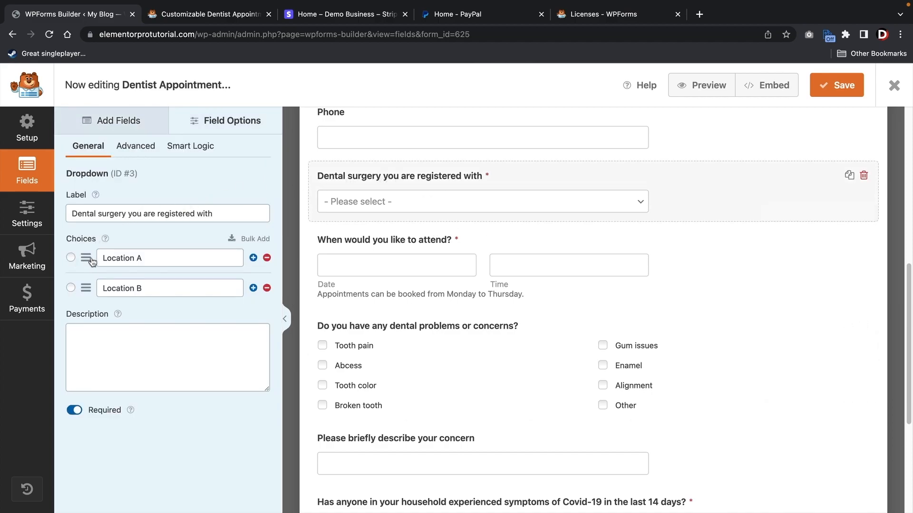
double_click(144, 259)
triple_click(145, 258)
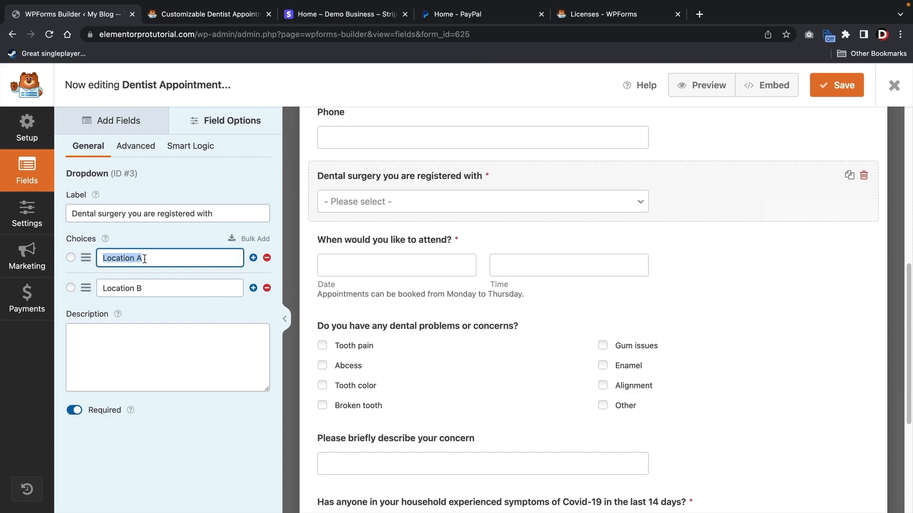
text(Northridge)
triple_click(126, 281)
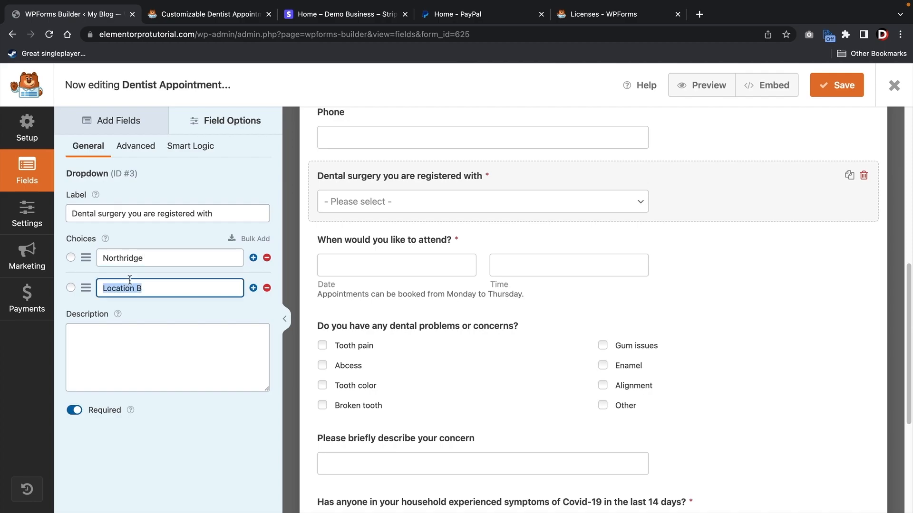
text(Santa Clarita)
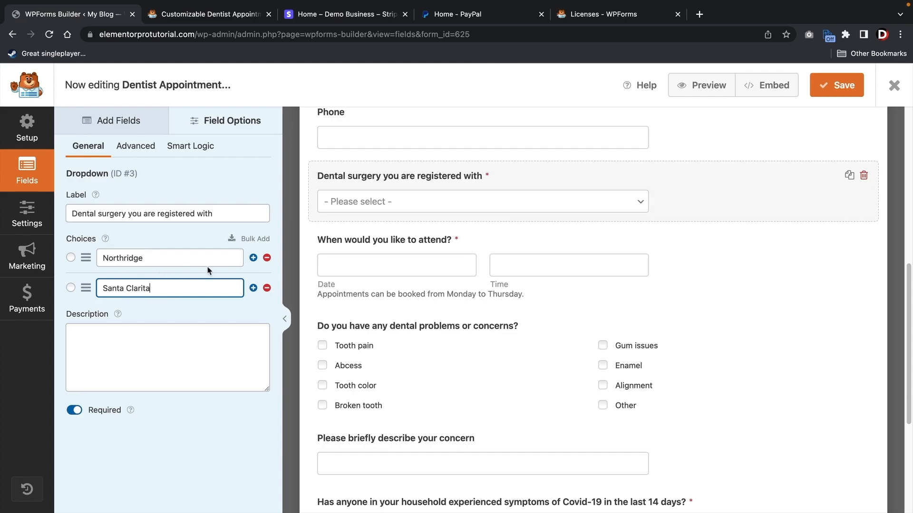
click(253, 288)
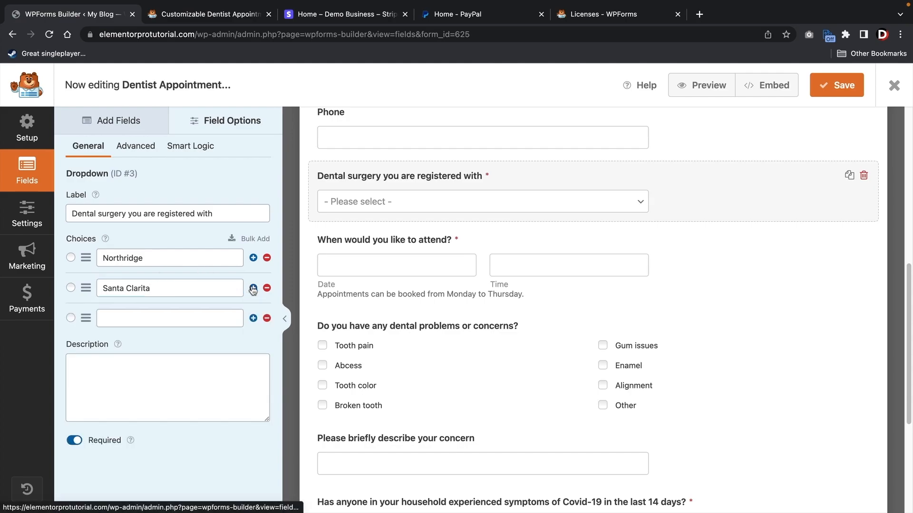
click(139, 321)
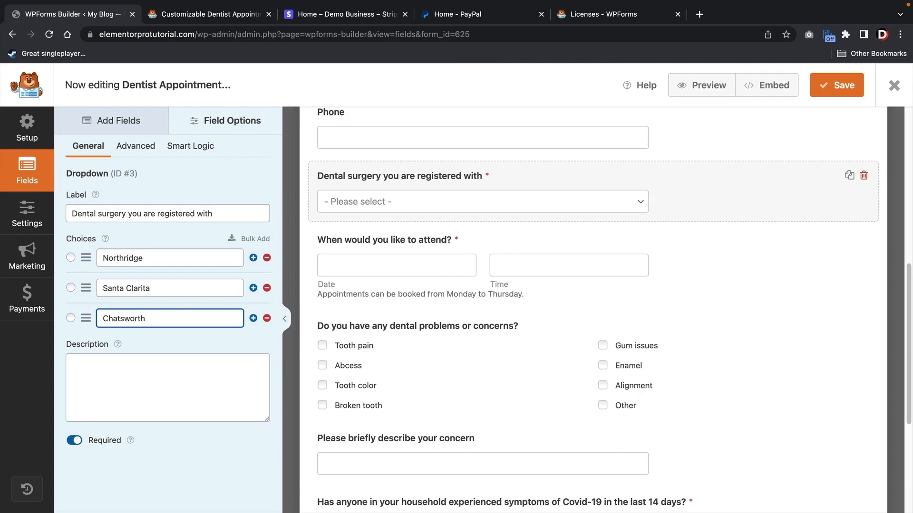
scroll(388, 275, up, 2)
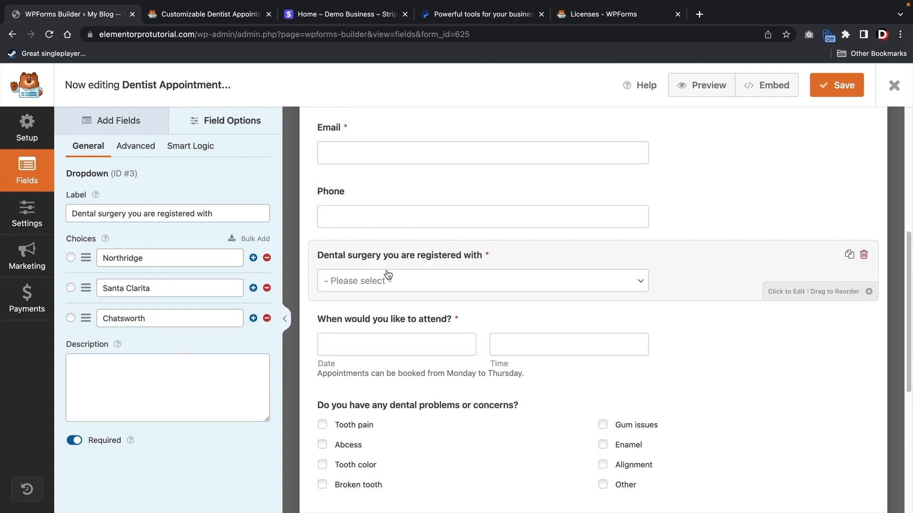
click(340, 329)
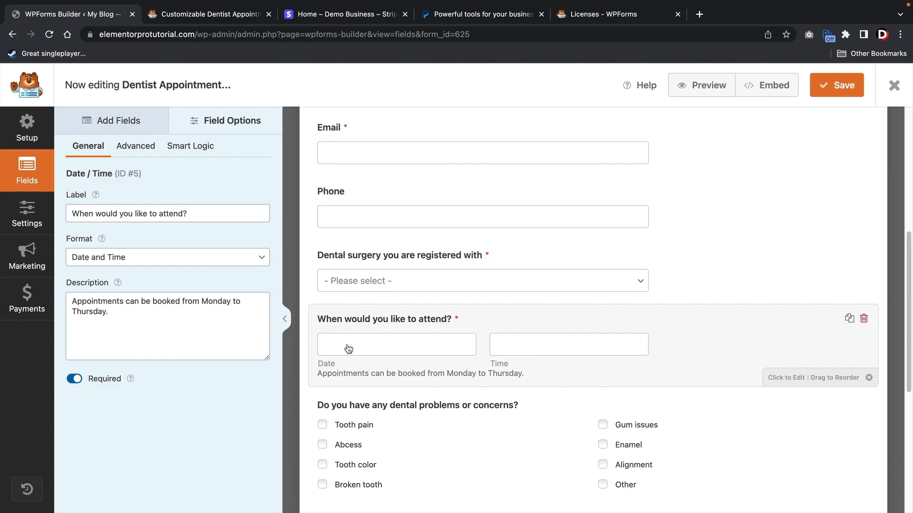
scroll(503, 354, down, 3)
click(429, 287)
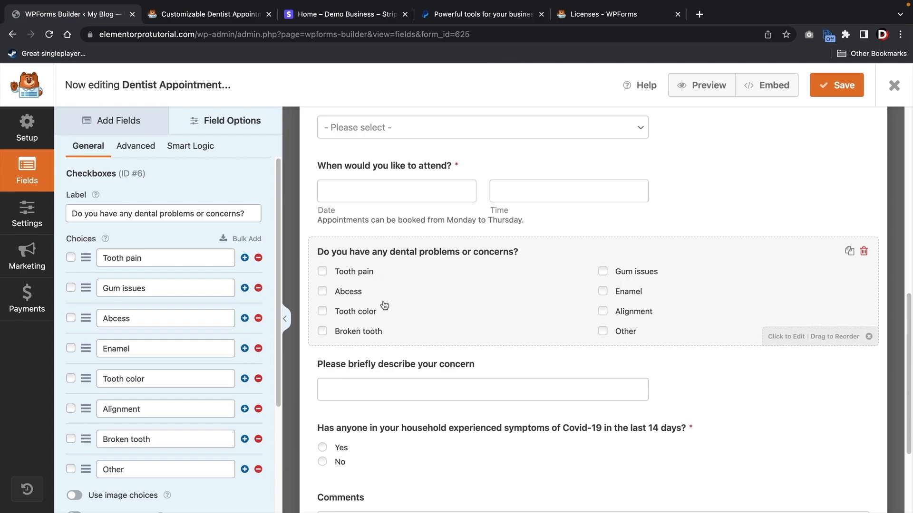
scroll(379, 290, down, 1)
scroll(379, 290, down, 3)
click(384, 259)
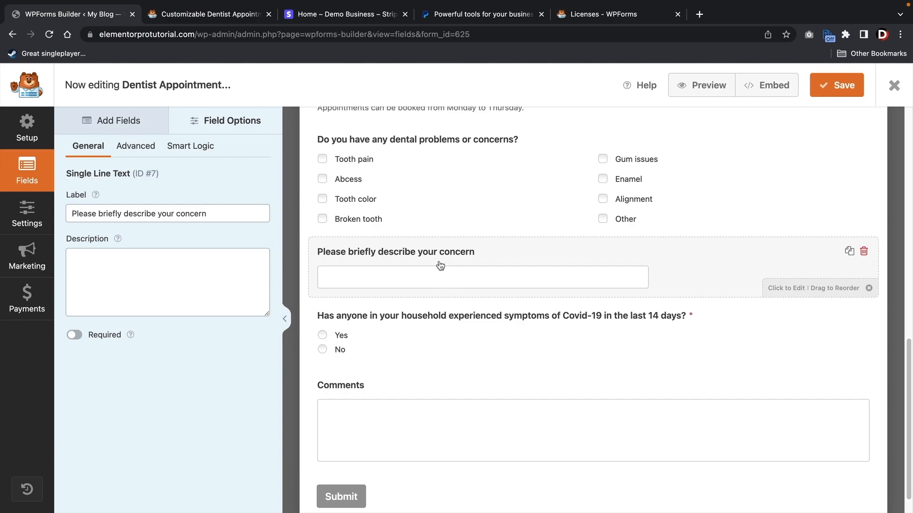
click(414, 330)
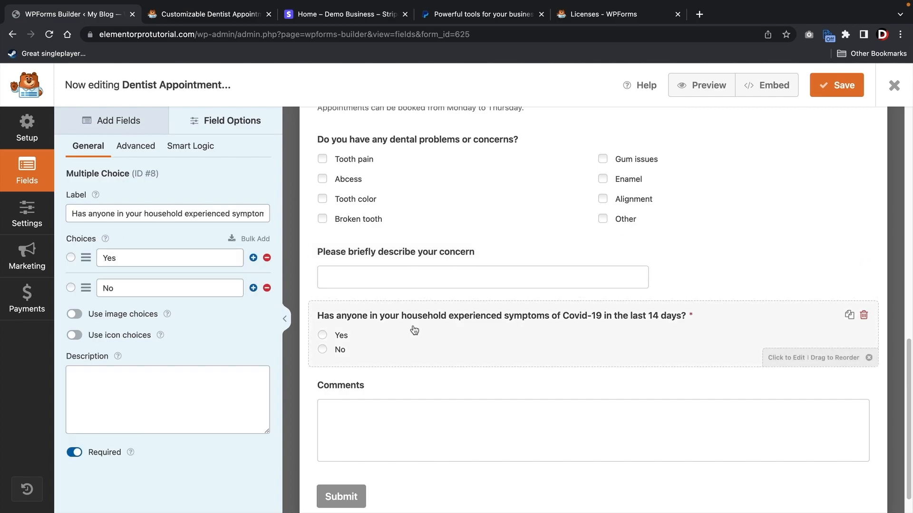
click(410, 390)
scroll(416, 391, down, 1)
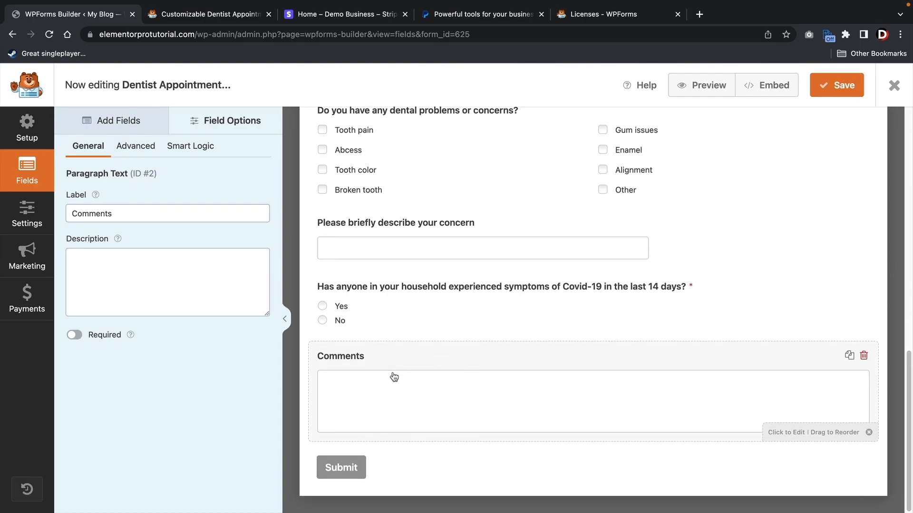
scroll(427, 375, up, 6)
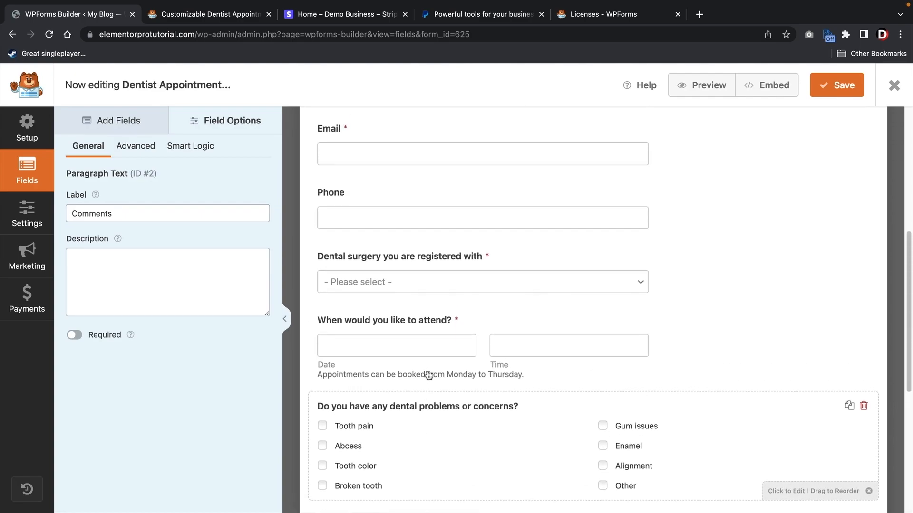
scroll(428, 376, up, 1)
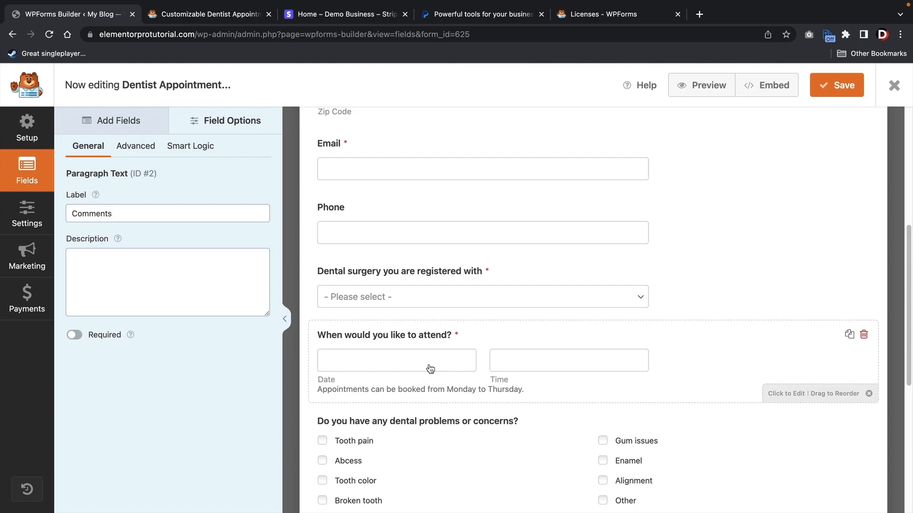
- Check the Dental surgery field's Smart Logic and rename its second choice 'Santa Clarita (Surgery)'
click(199, 148)
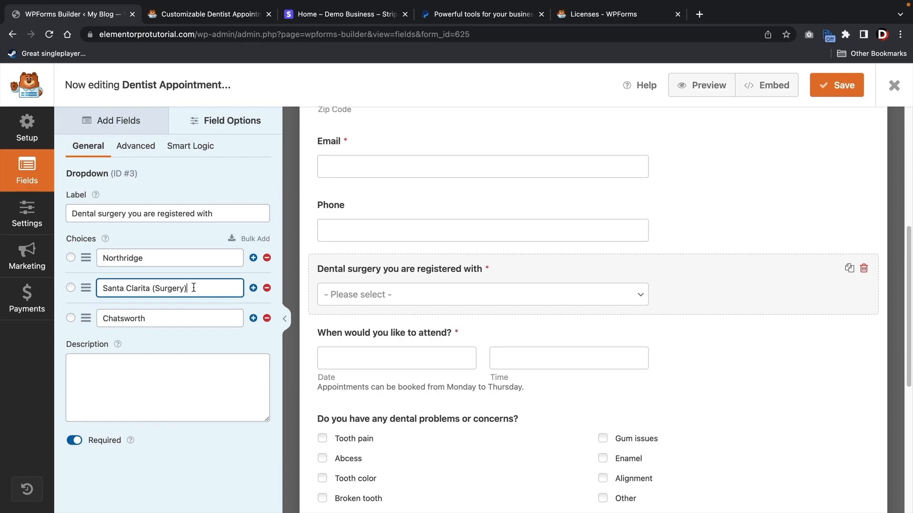
click(118, 120)
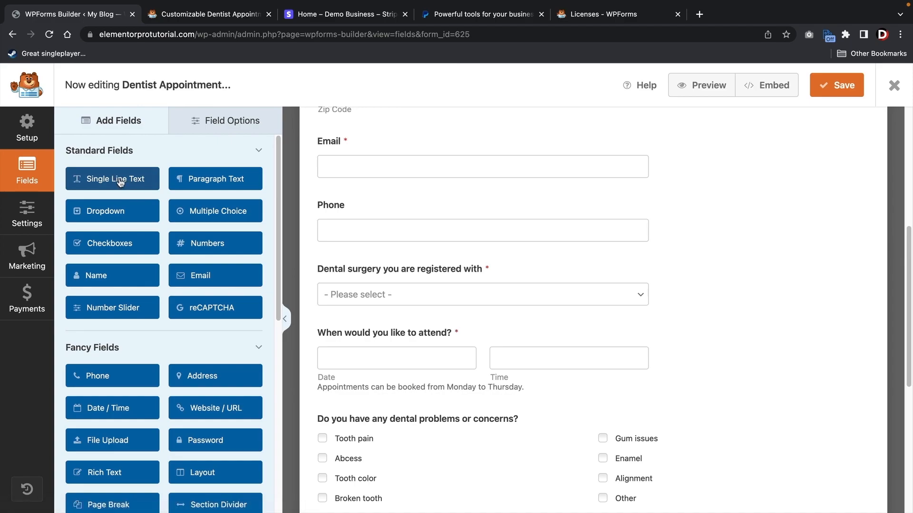
- Add a required Single Line Text field below Dental surgery labelled 'Level Of Tooth Pain (1-10)'
drag(120, 182, 368, 336)
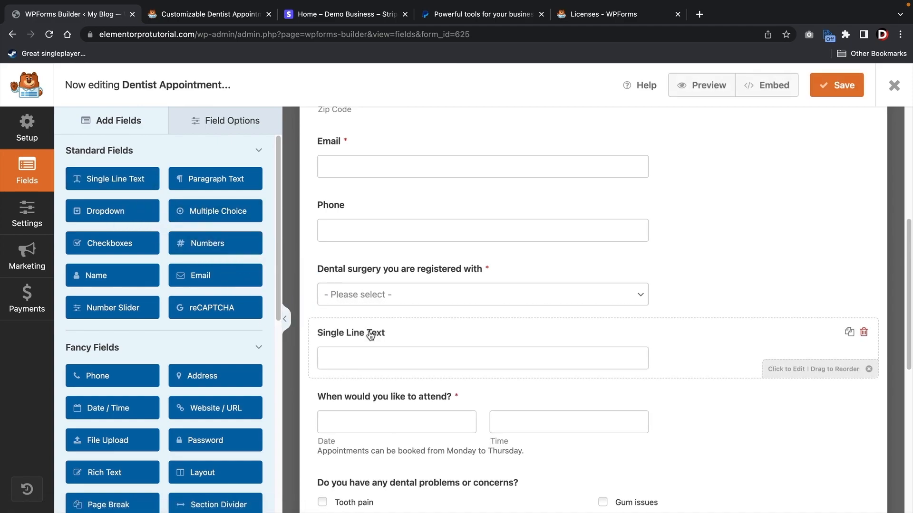
click(372, 334)
double_click(146, 215)
triple_click(145, 215)
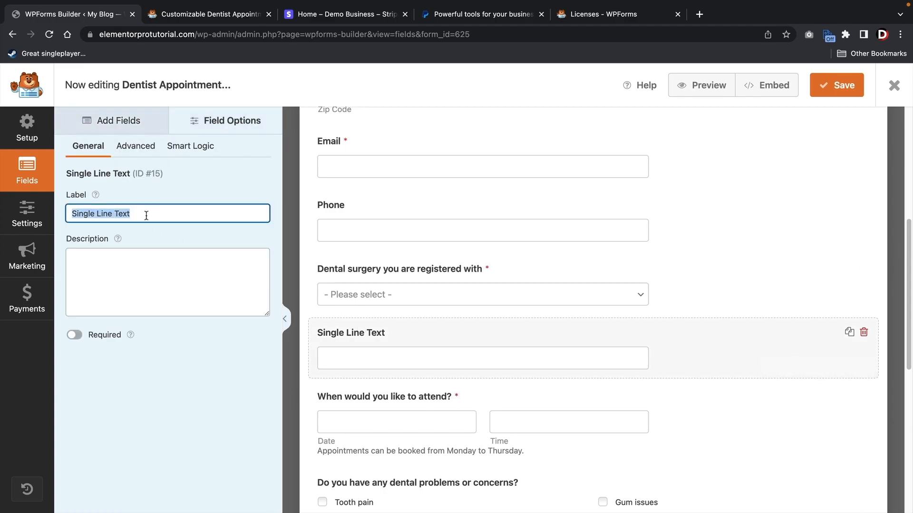
text(Are You )
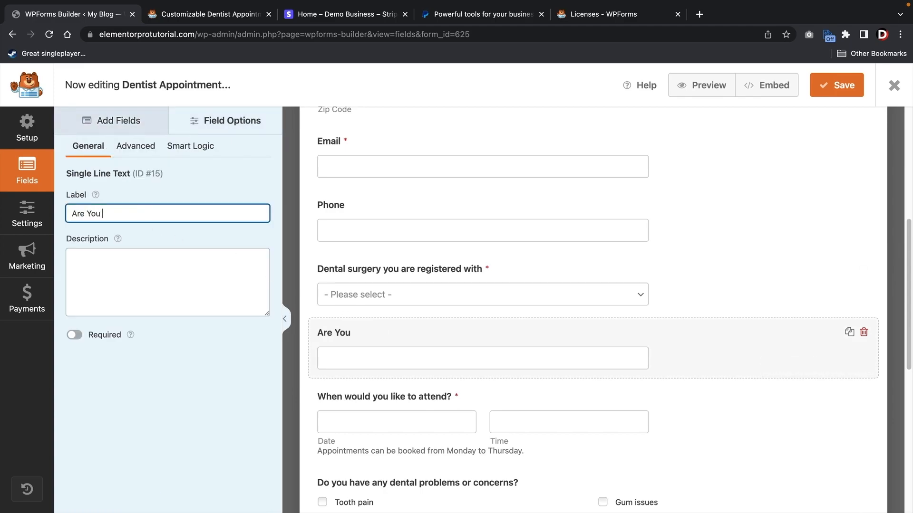
text(In Pain?)
click(74, 334)
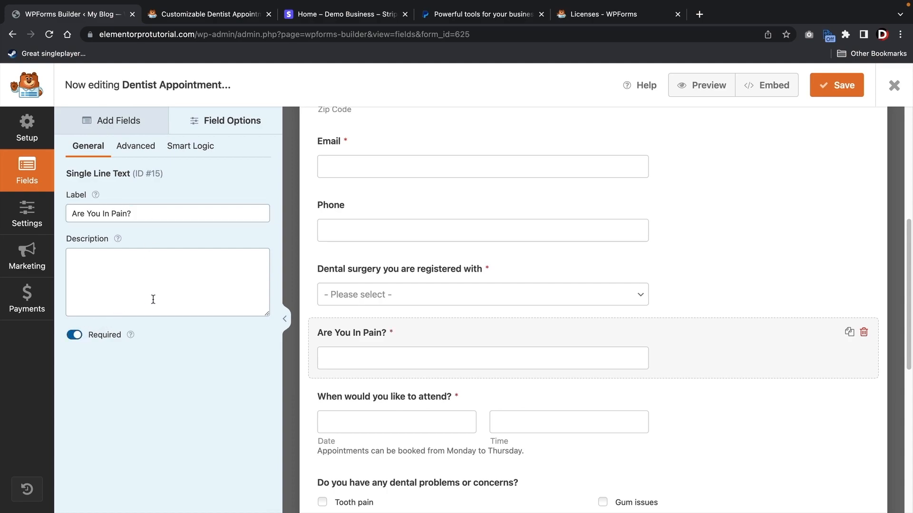
click(133, 213)
triple_click(133, 213)
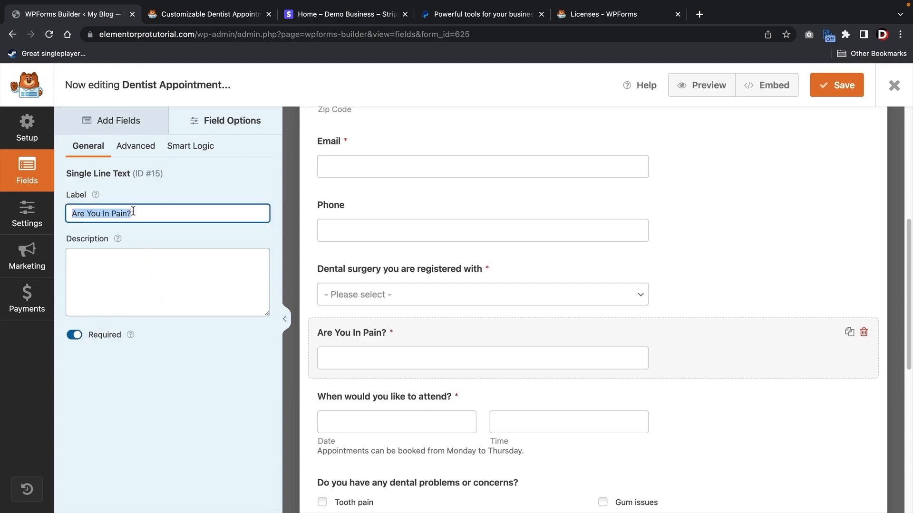
text(Level Of T)
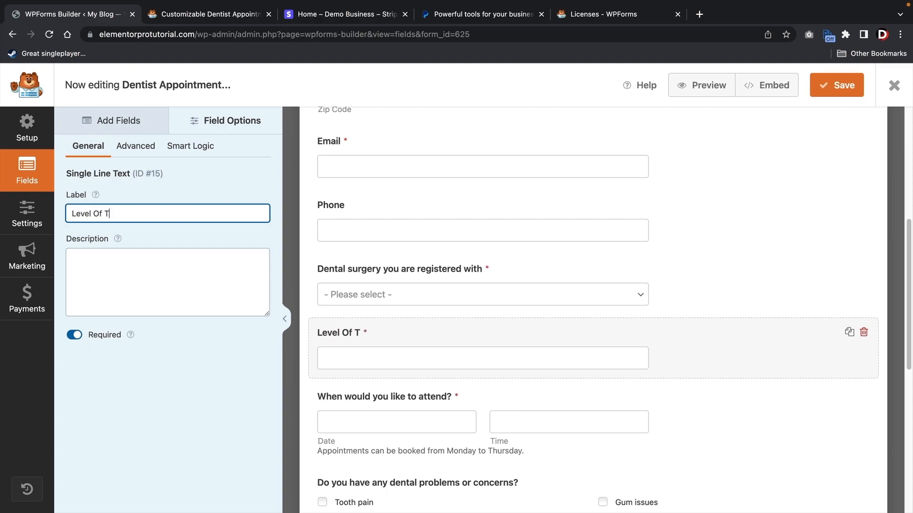
text(ooth P{ain (1-)
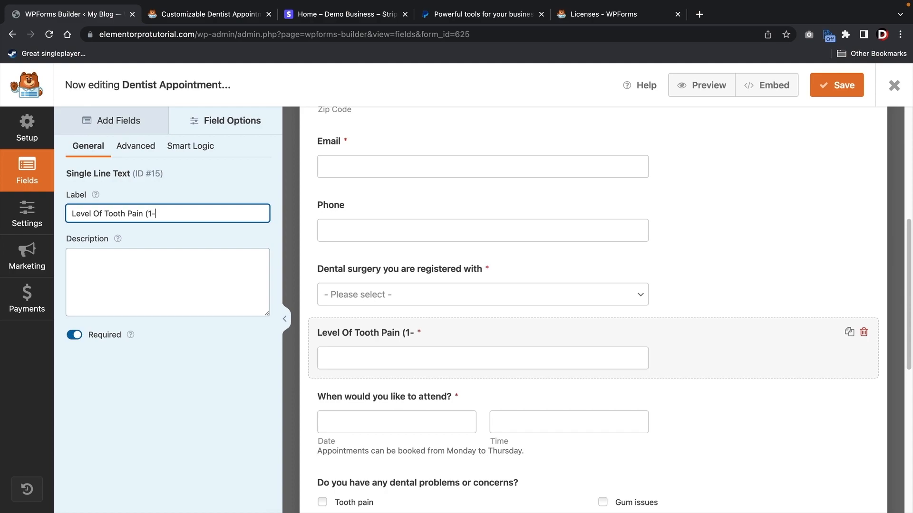
text(10)
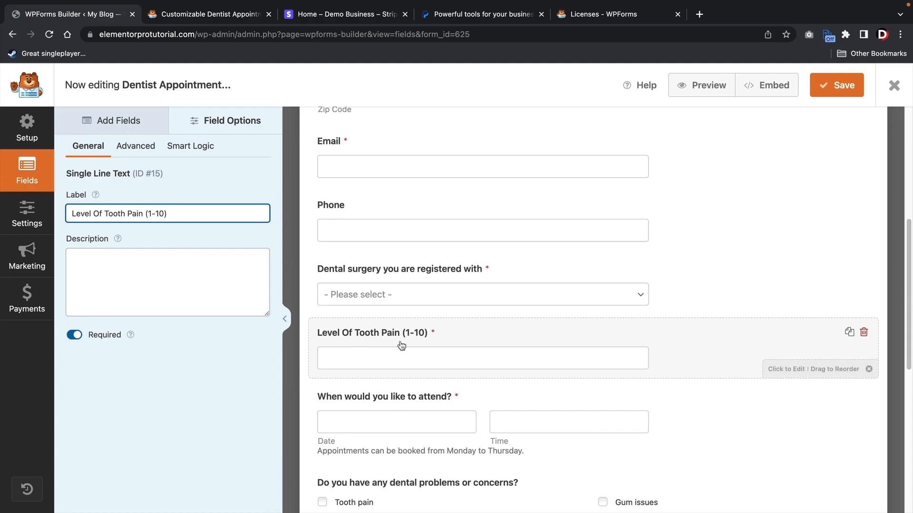
click(193, 147)
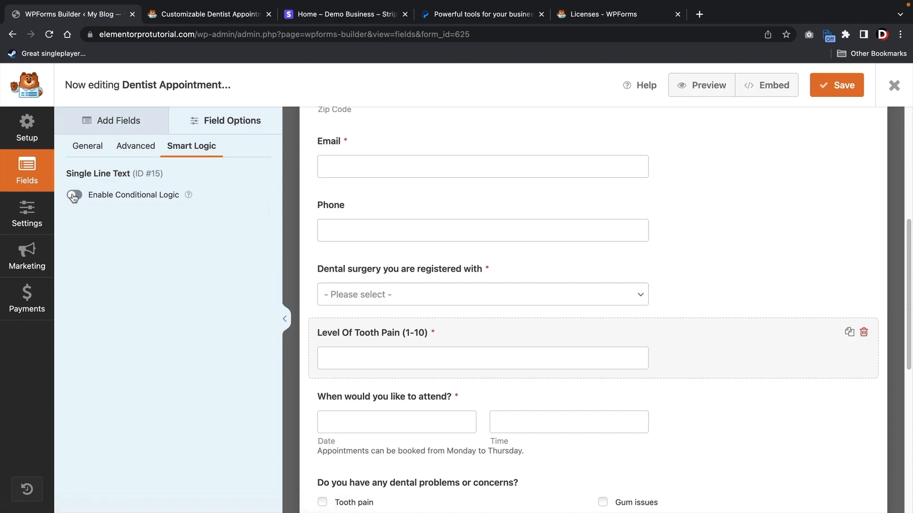
- Enable conditional logic: show the question if Dental surgery is 'Santa Clarita (Surgery)'
click(73, 197)
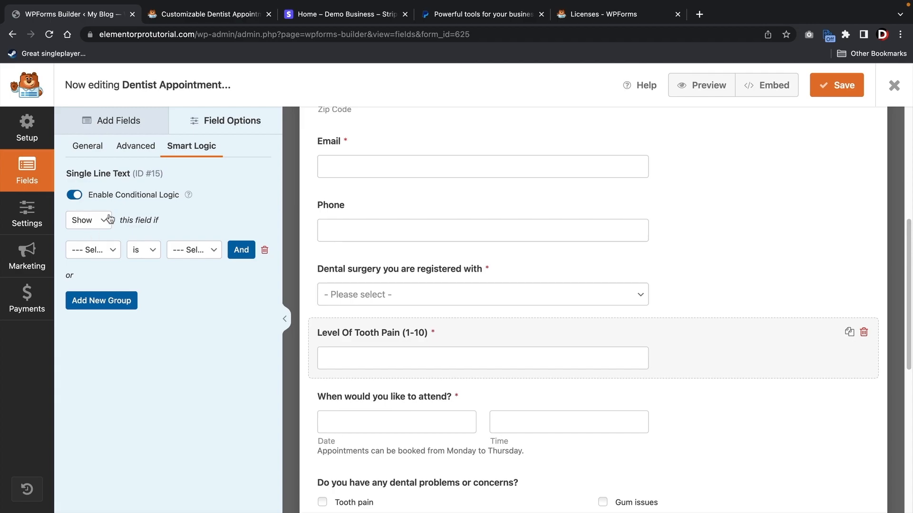
click(110, 252)
click(114, 253)
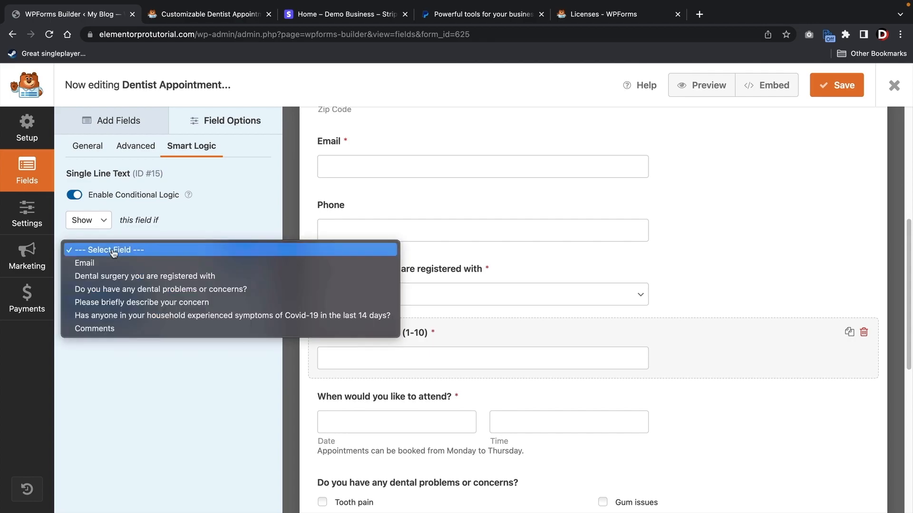
click(95, 278)
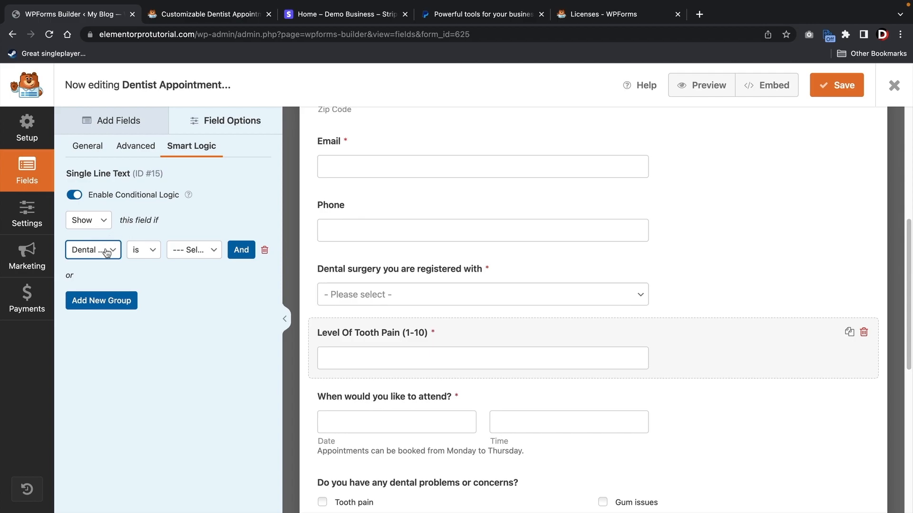
click(150, 254)
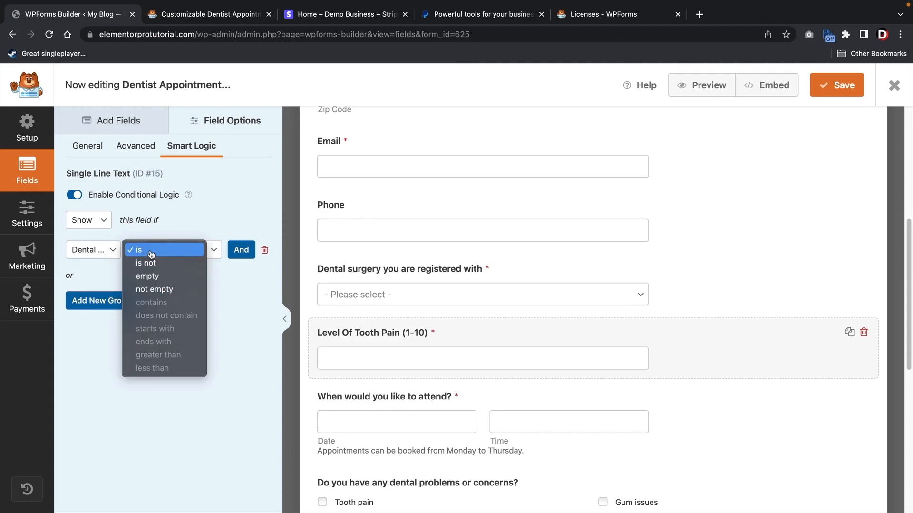
click(151, 251)
click(197, 250)
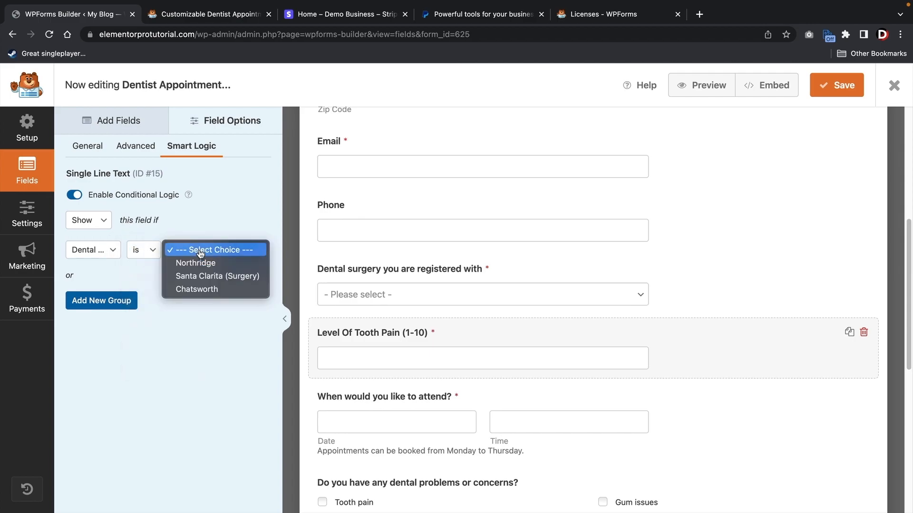
click(207, 277)
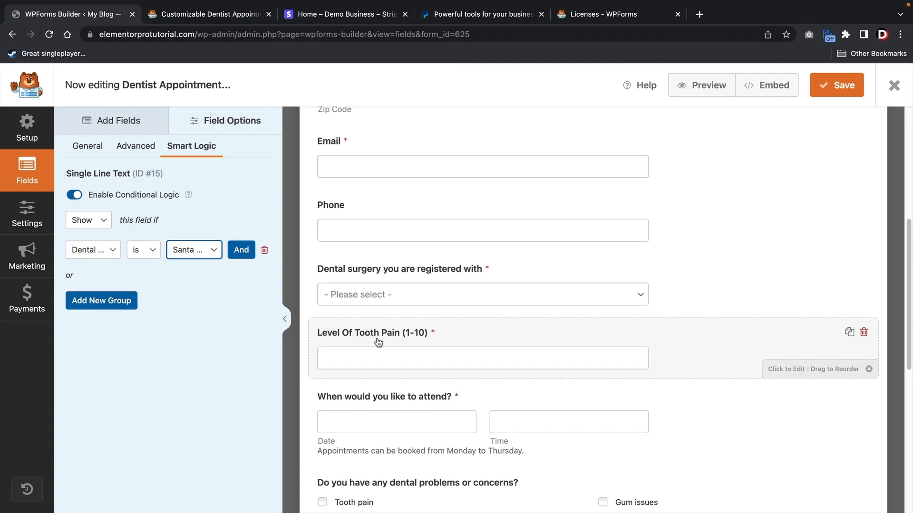
- Recheck that the condition uses the Dental surgery field with the Santa Clarita (Surgery) value
click(109, 255)
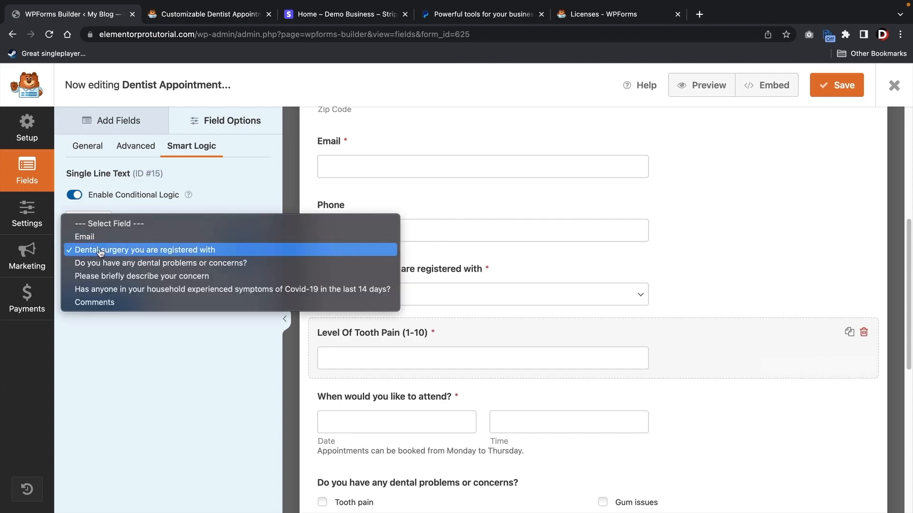
click(102, 253)
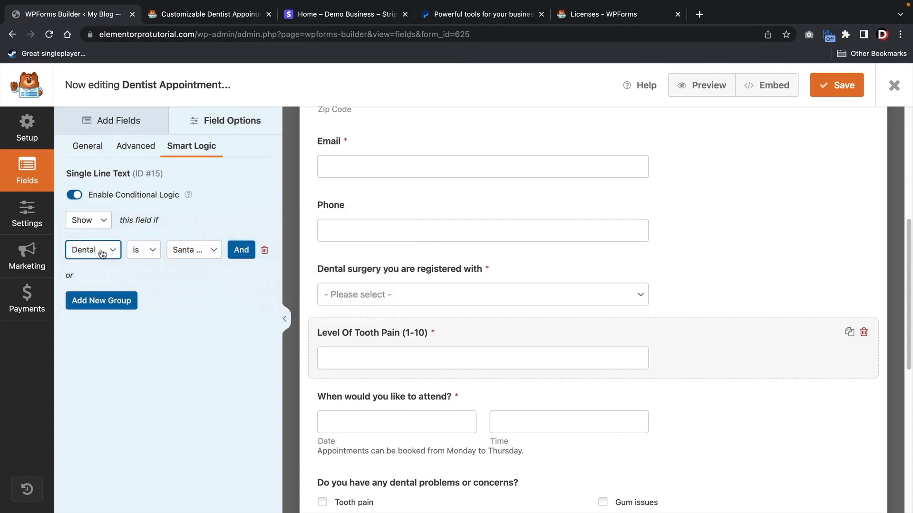
click(186, 252)
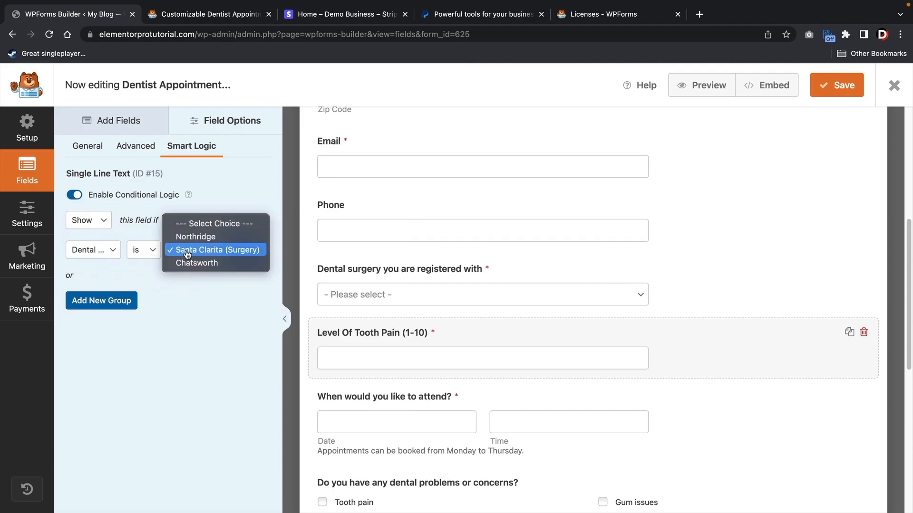
click(213, 251)
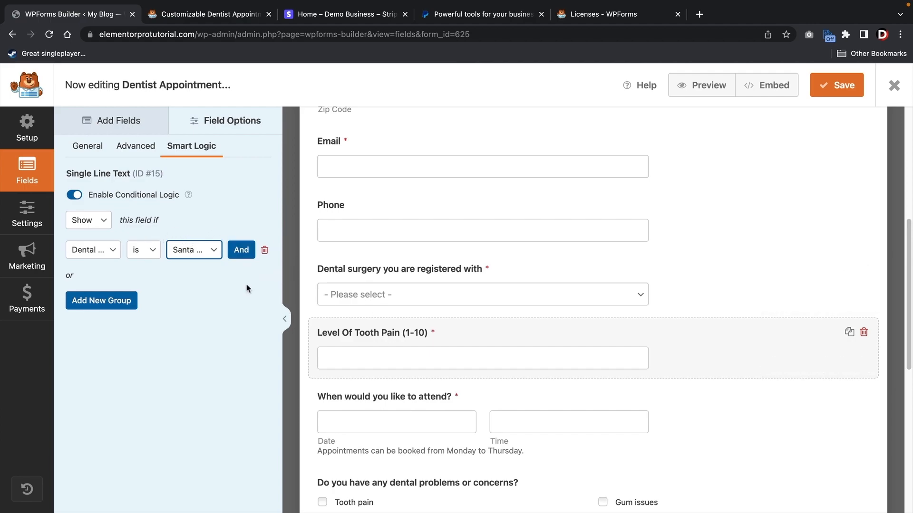
click(132, 122)
- Place a Single Line Text field below the tooth pain question, labelled 'Does your child prefer numbing cream or needle shot?'
drag(93, 180, 393, 397)
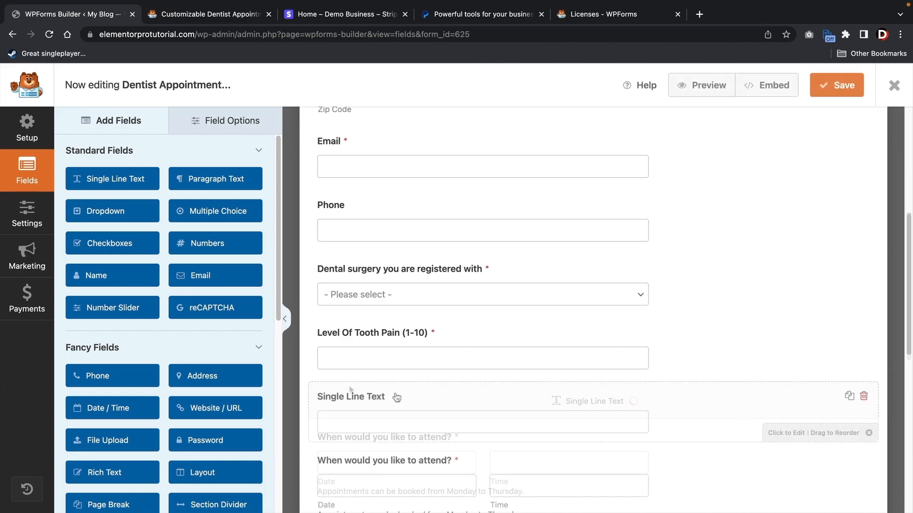
click(376, 398)
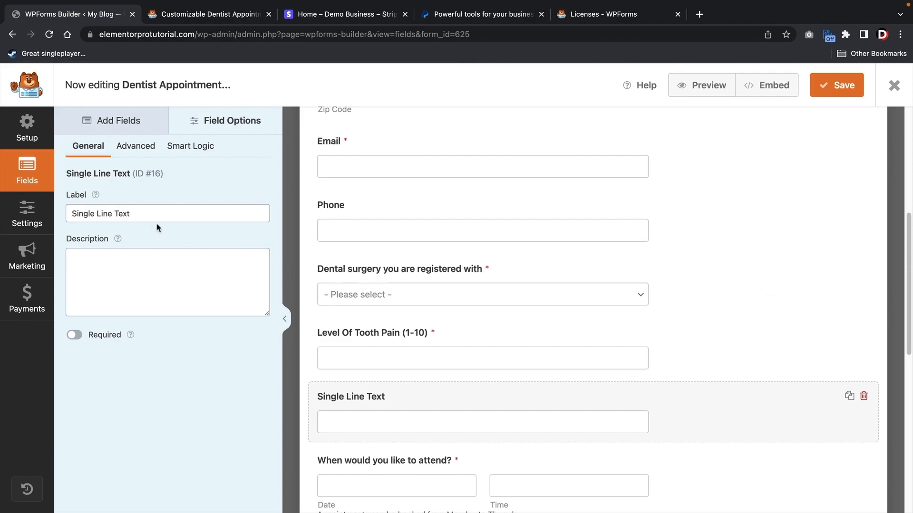
drag(145, 213, 71, 211)
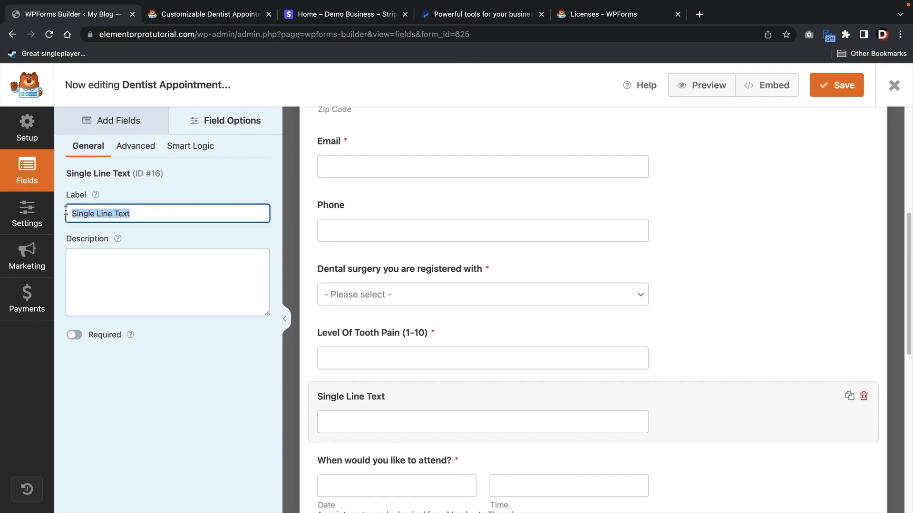
text(Does your chil)
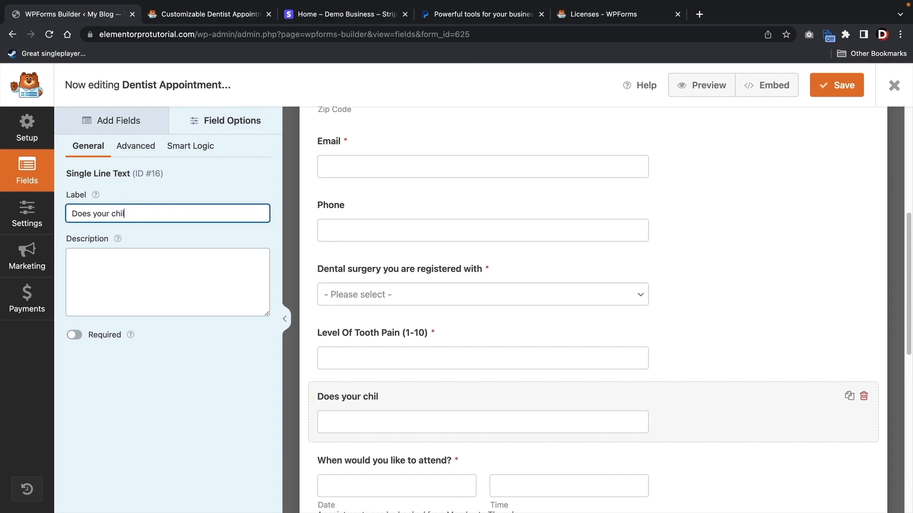
text(d prefer numbing cream )
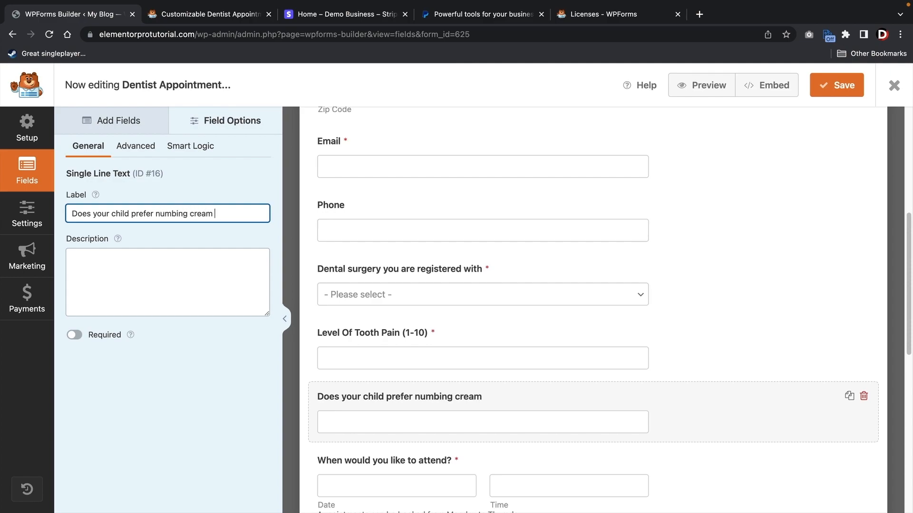
text(or needle shot?)
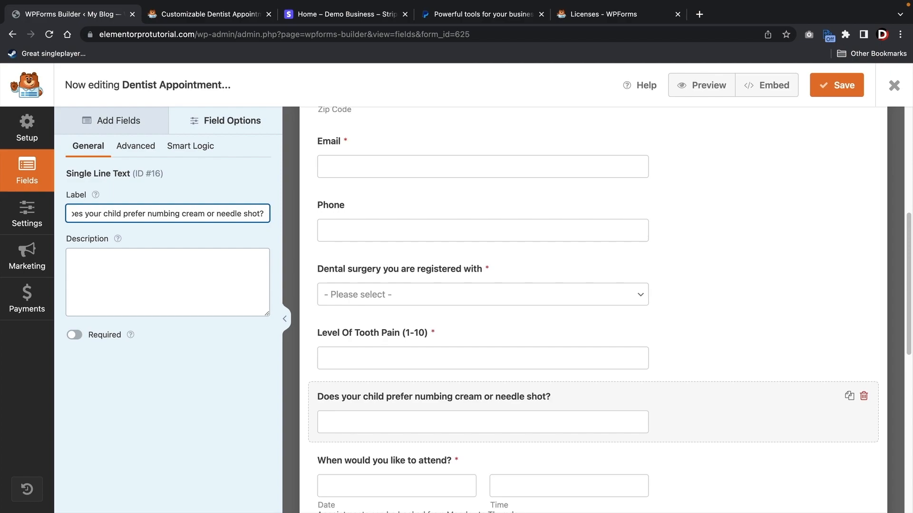
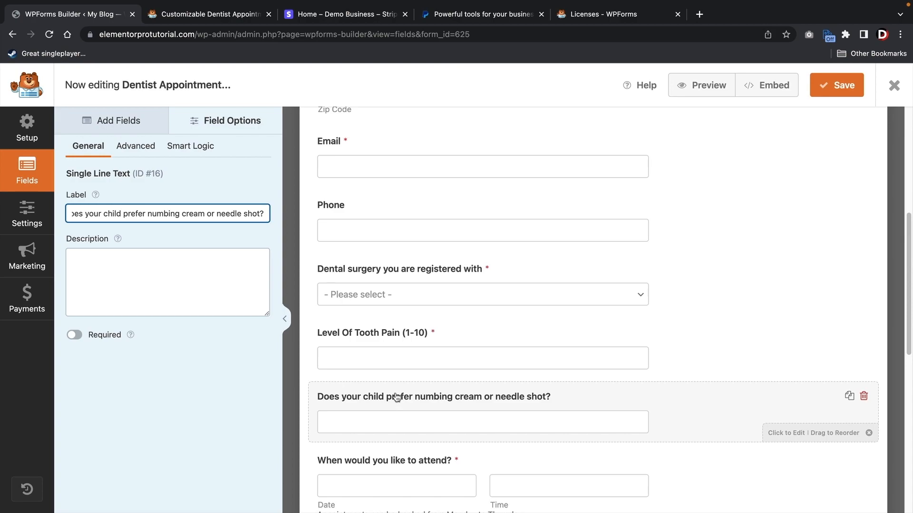
- Add conditional logic to the numbing cream question: show if Dental surgery is Northridge; save
click(191, 147)
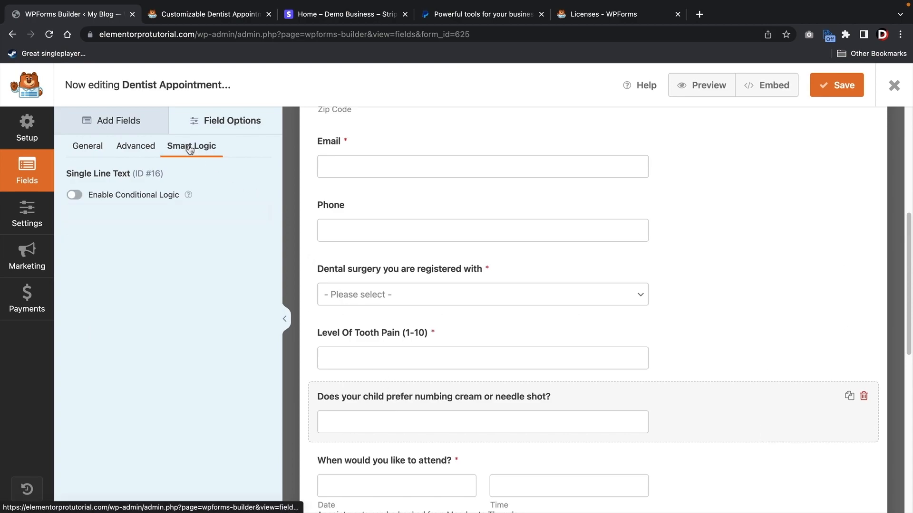
click(75, 196)
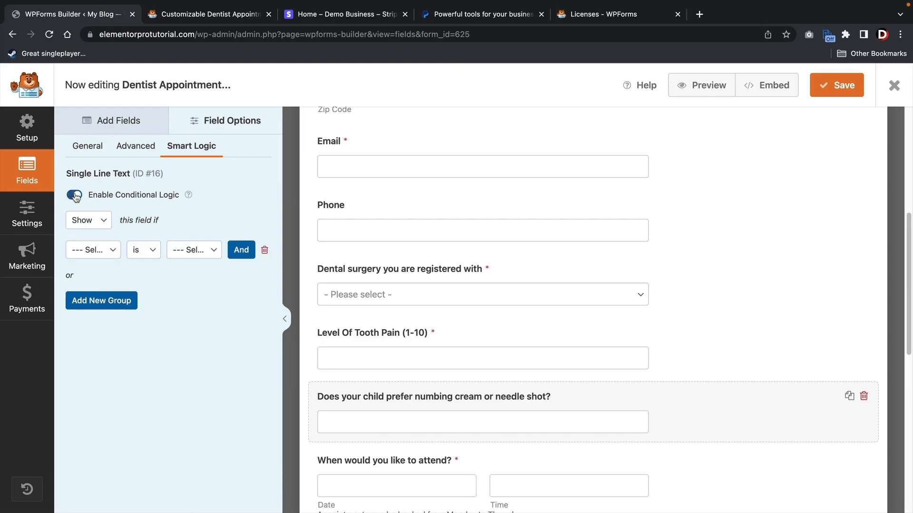
click(92, 251)
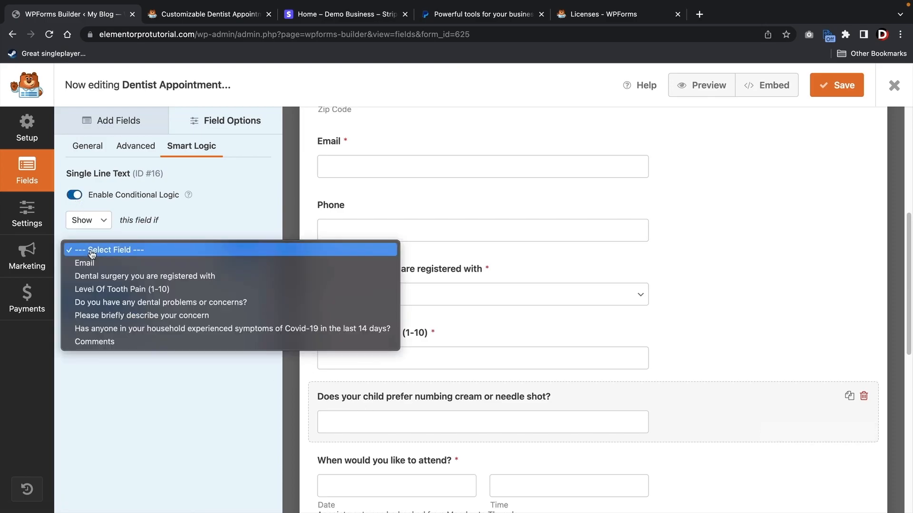
click(101, 276)
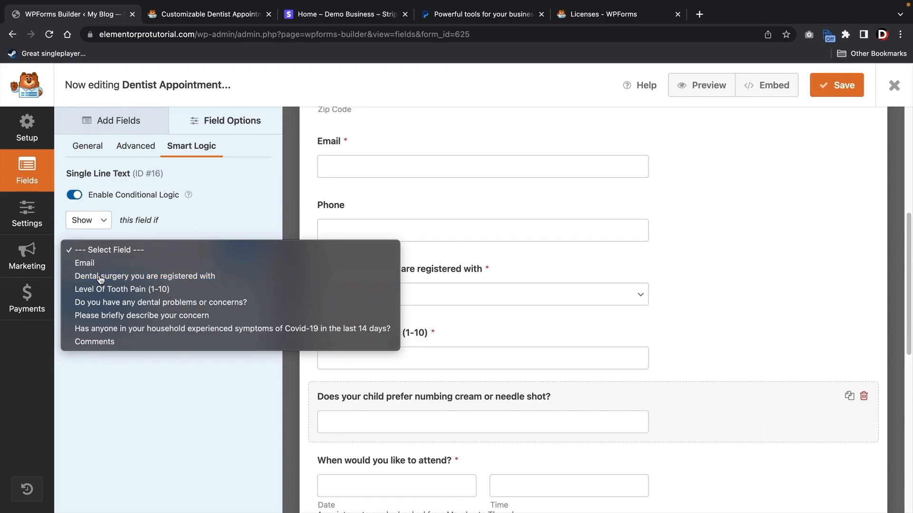
click(188, 250)
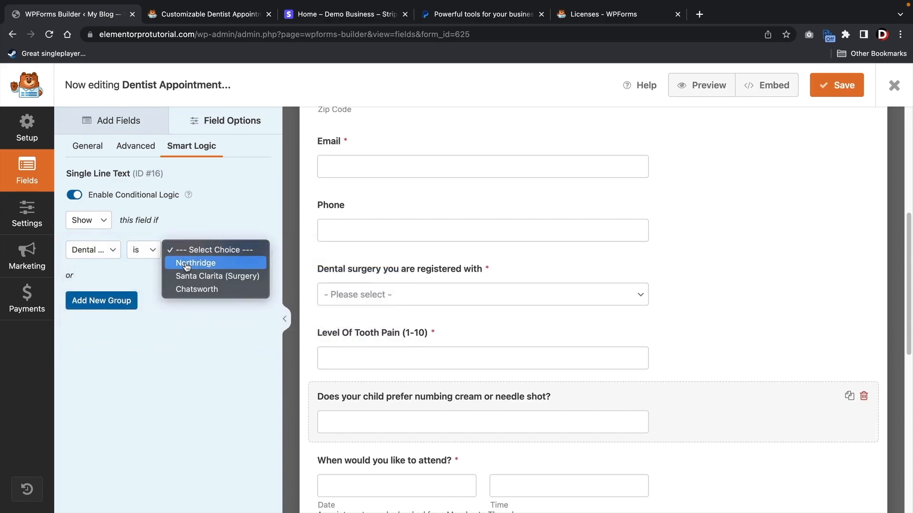
click(186, 264)
click(829, 92)
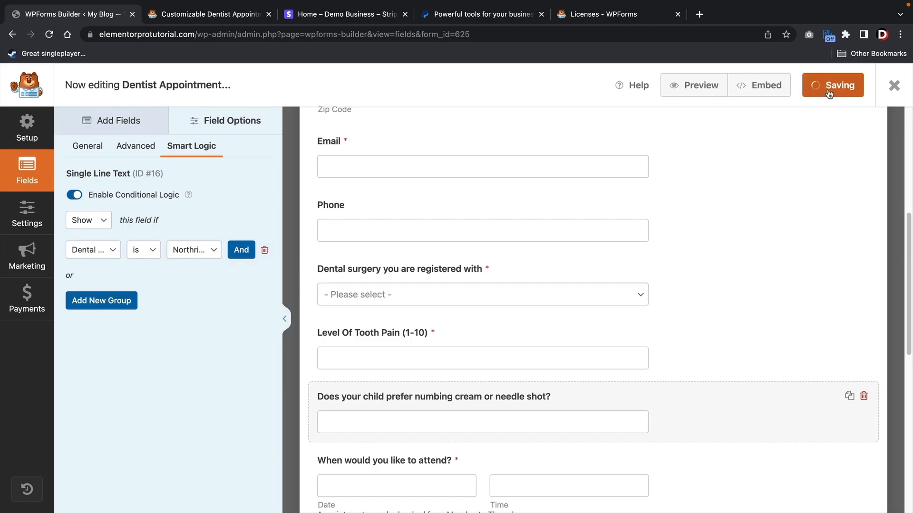
- Rename the Dental surgery choice to 'Northridge (Child Location)' and save the form
click(372, 275)
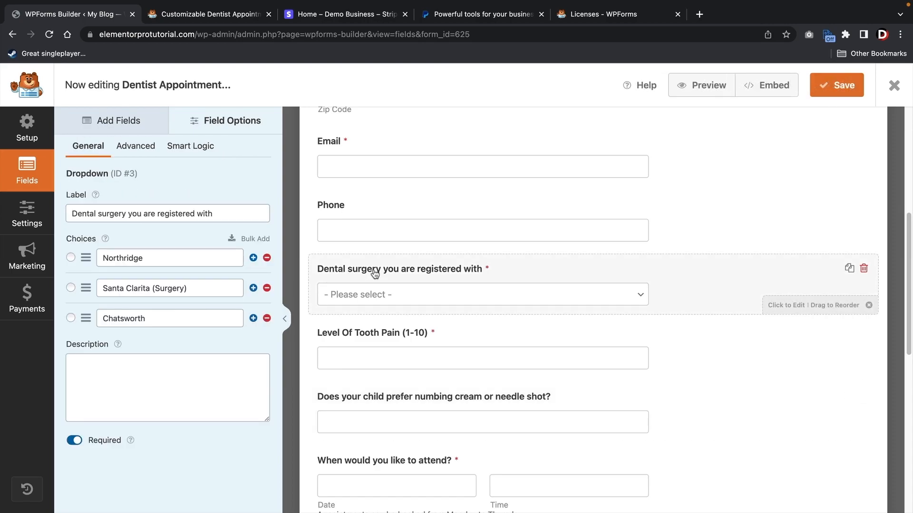
click(164, 258)
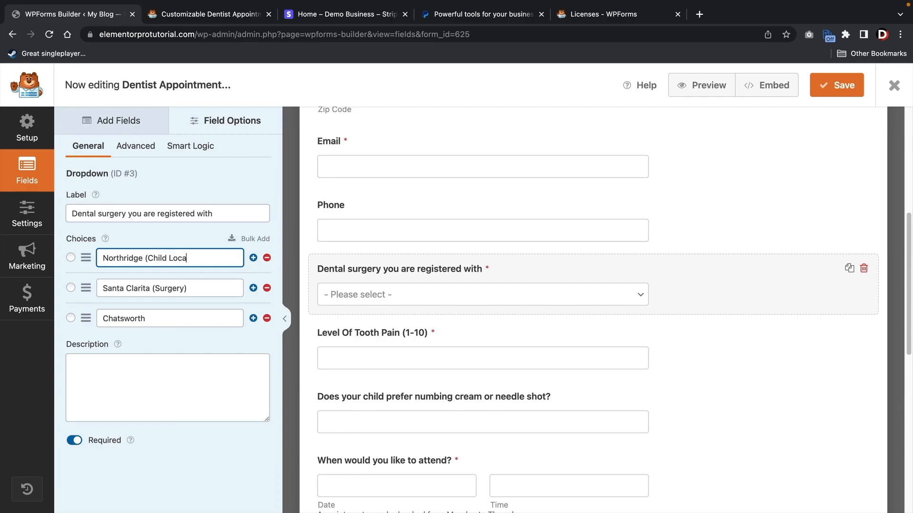
click(841, 89)
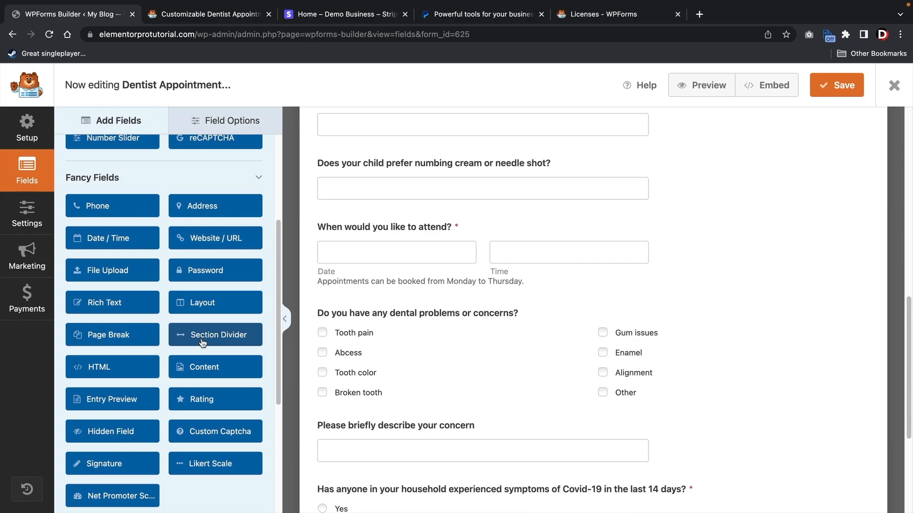
- Insert a Section Divider and a four-equal-column Layout block below the numbing cream question
drag(206, 341, 352, 232)
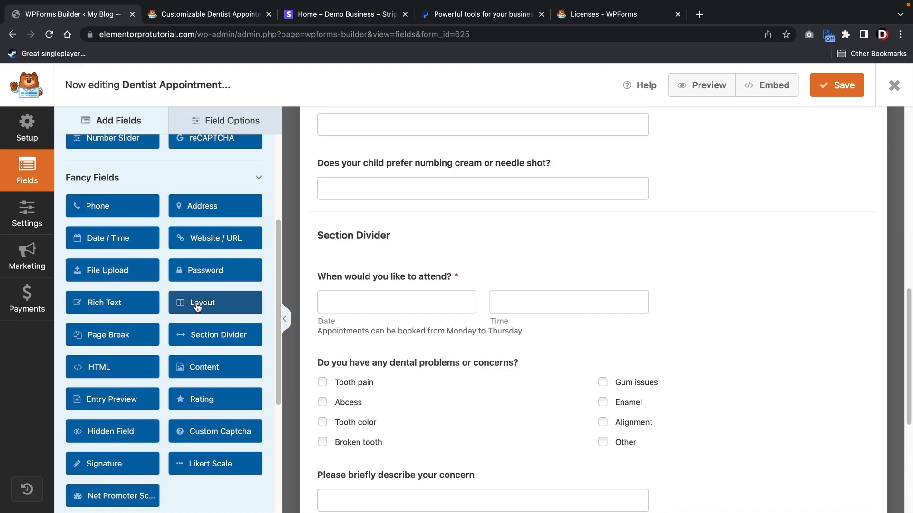
drag(196, 308, 357, 226)
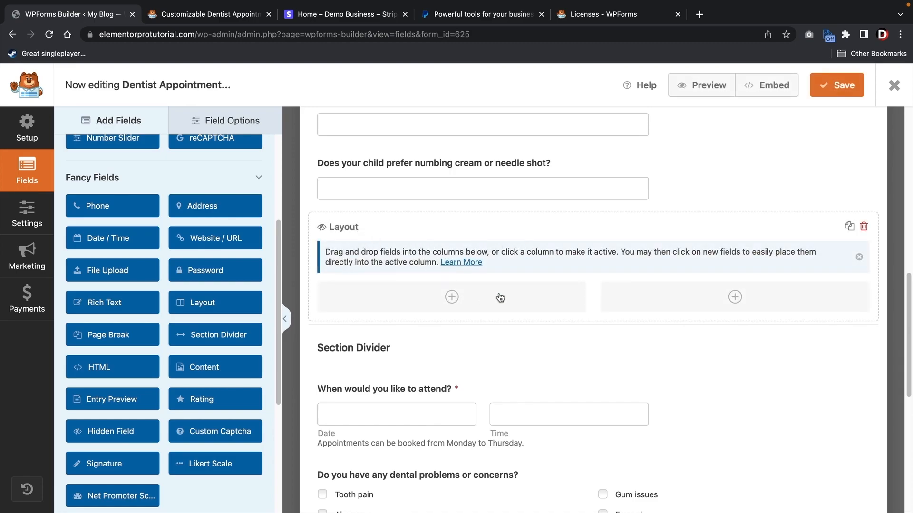
click(590, 270)
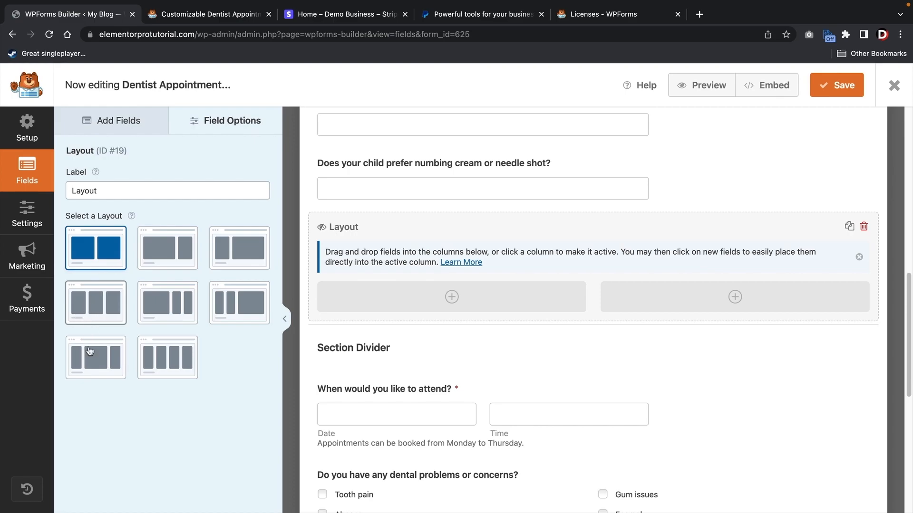
click(168, 355)
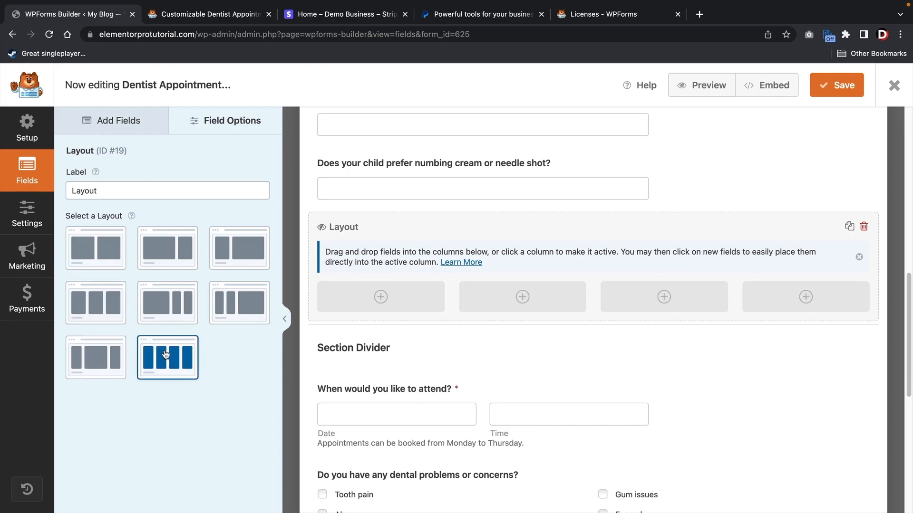
click(382, 298)
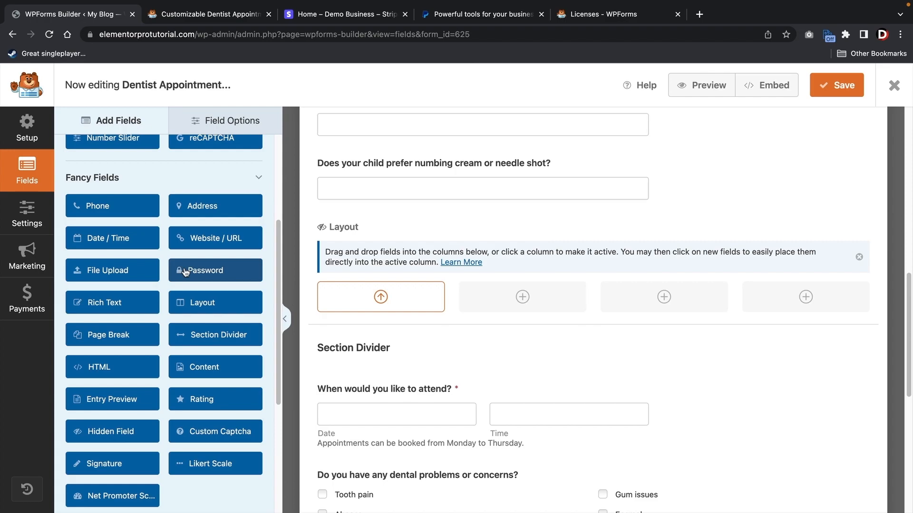
- Put a Phone field in the first layout column and an Address field in the second
scroll(185, 272, up, 3)
click(379, 306)
click(380, 300)
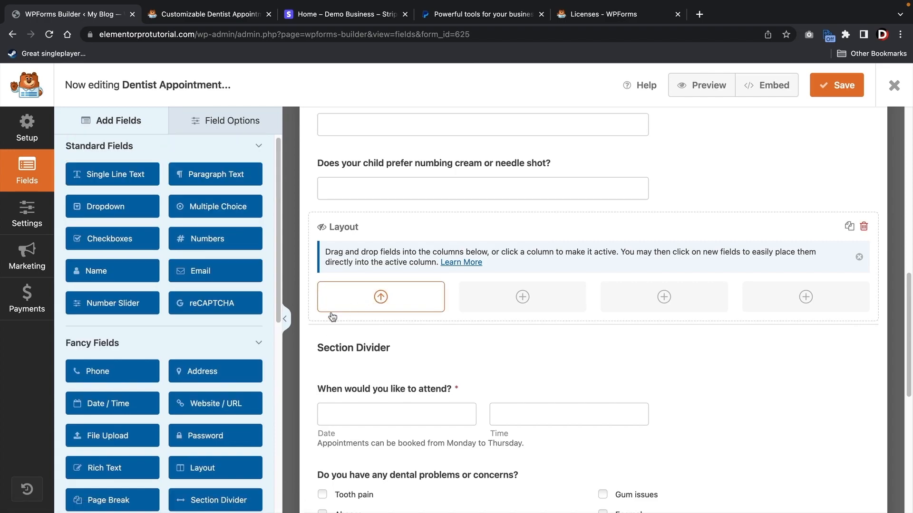
click(135, 376)
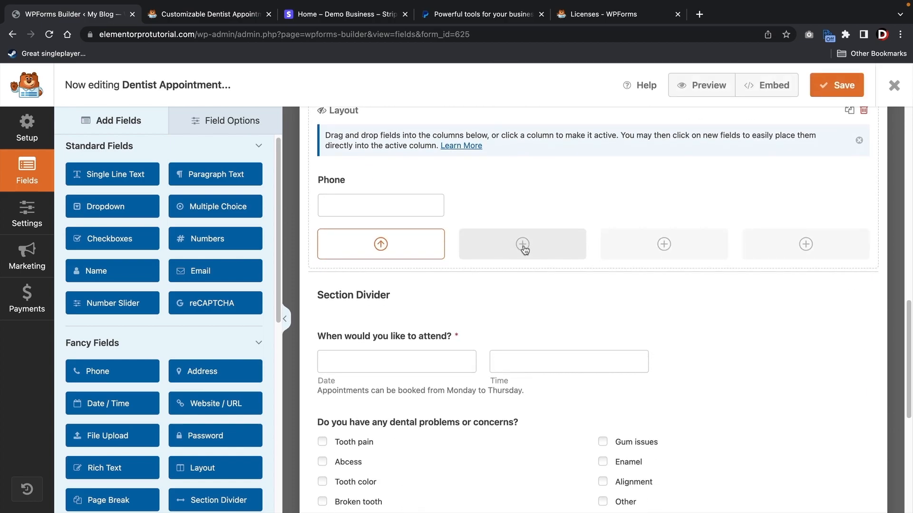
click(523, 245)
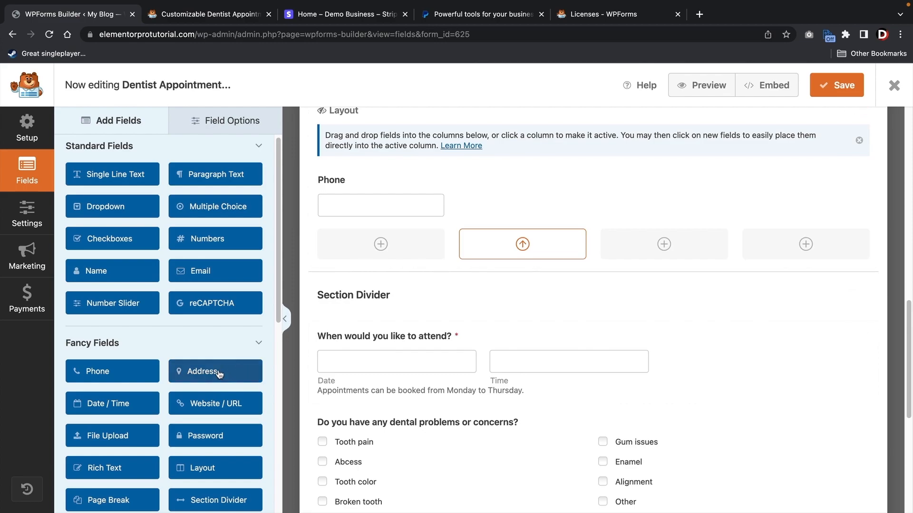
scroll(209, 342, down, 3)
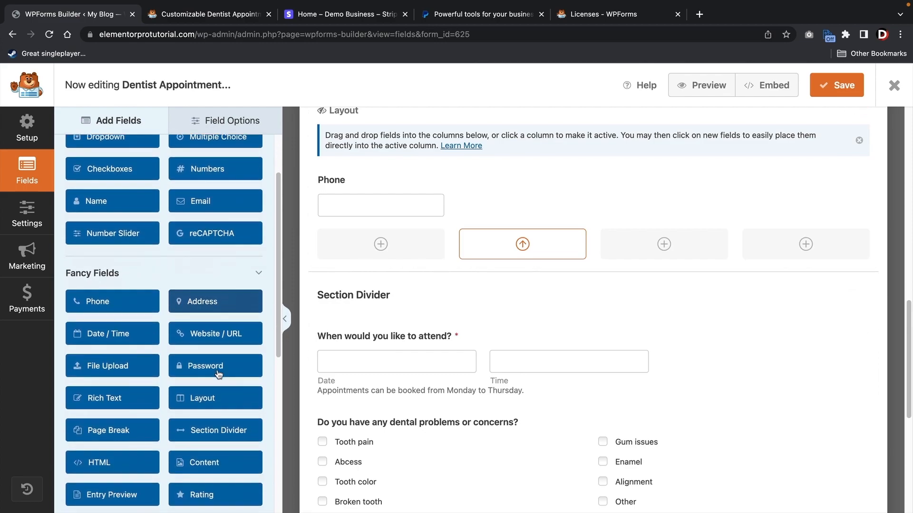
click(209, 304)
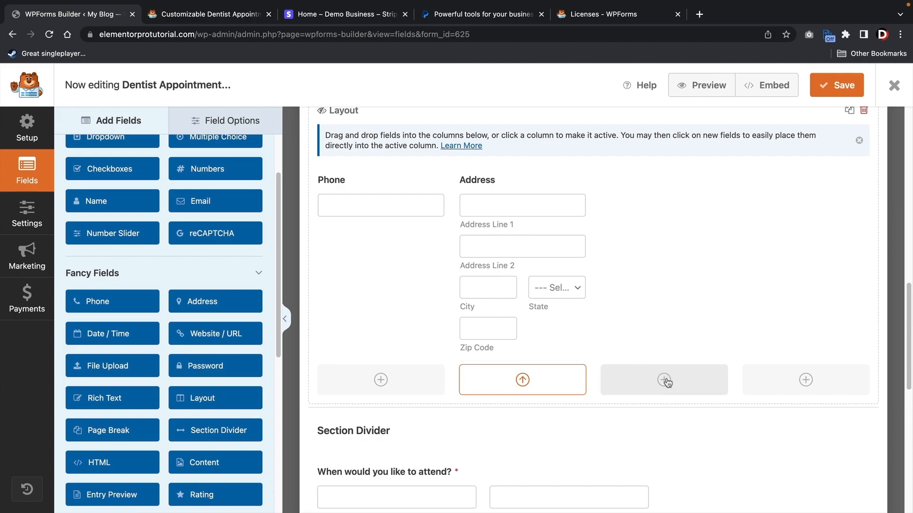
- Put a Rating field in the third column and a Single Line Text field in the fourth
click(664, 380)
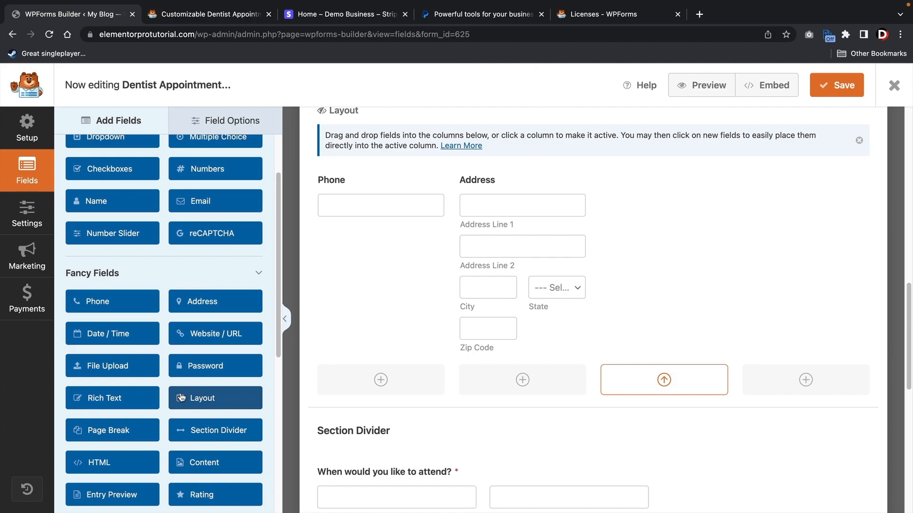
click(212, 496)
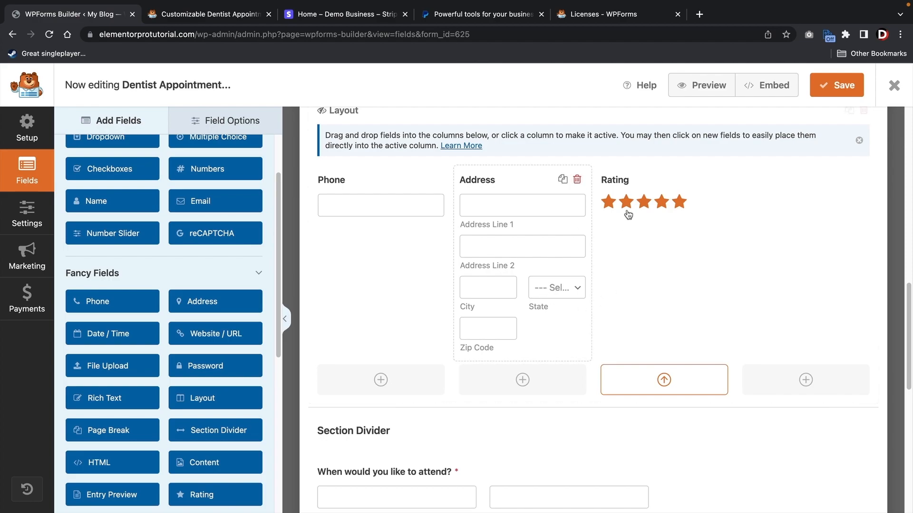
click(807, 381)
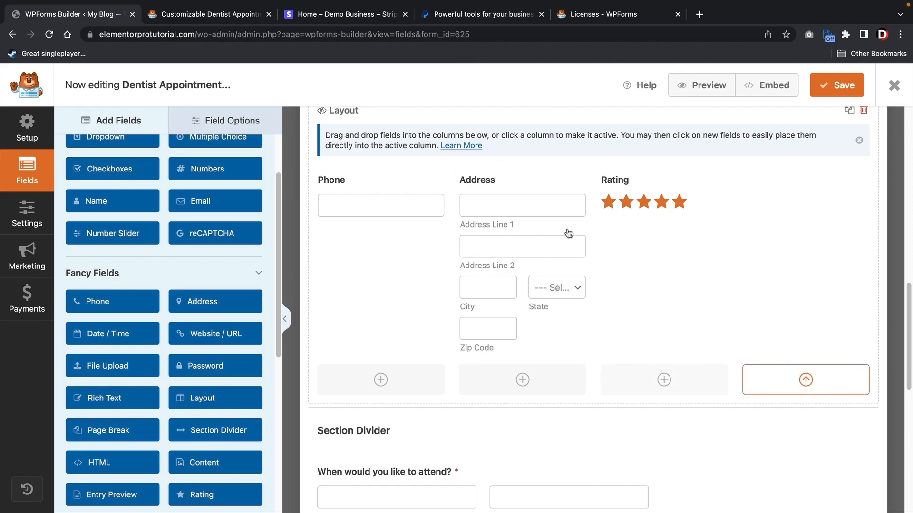
scroll(172, 285, down, 3)
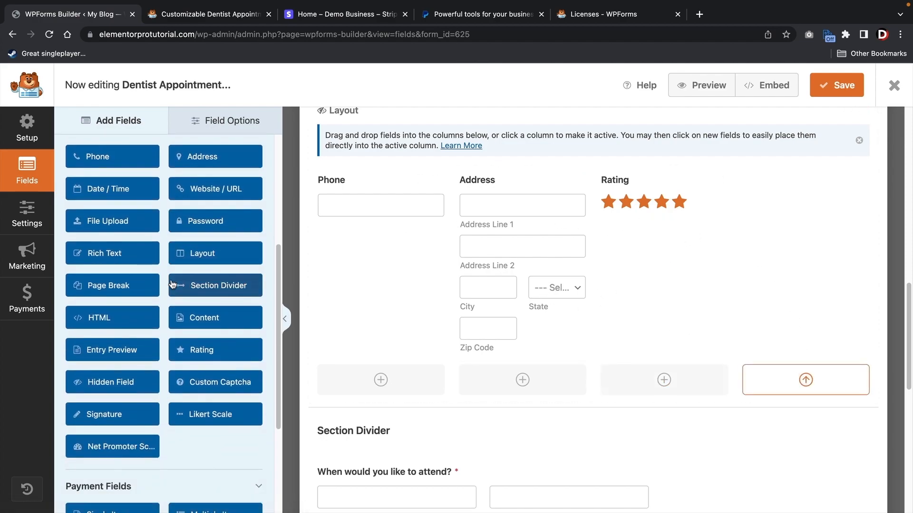
scroll(169, 295, up, 5)
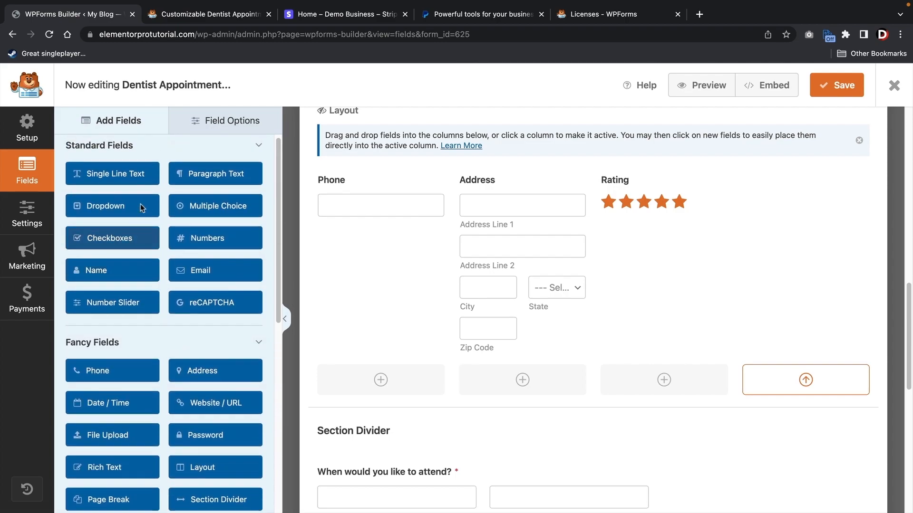
click(132, 175)
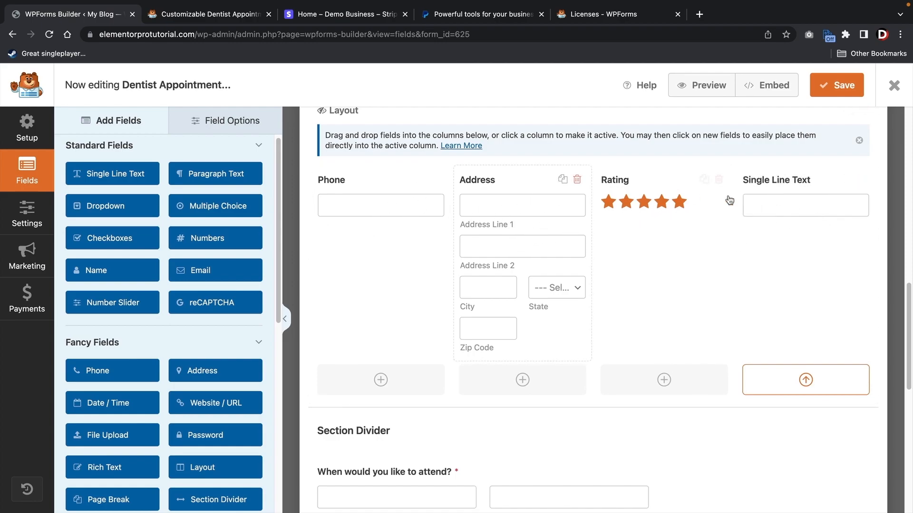
scroll(776, 232, up, 2)
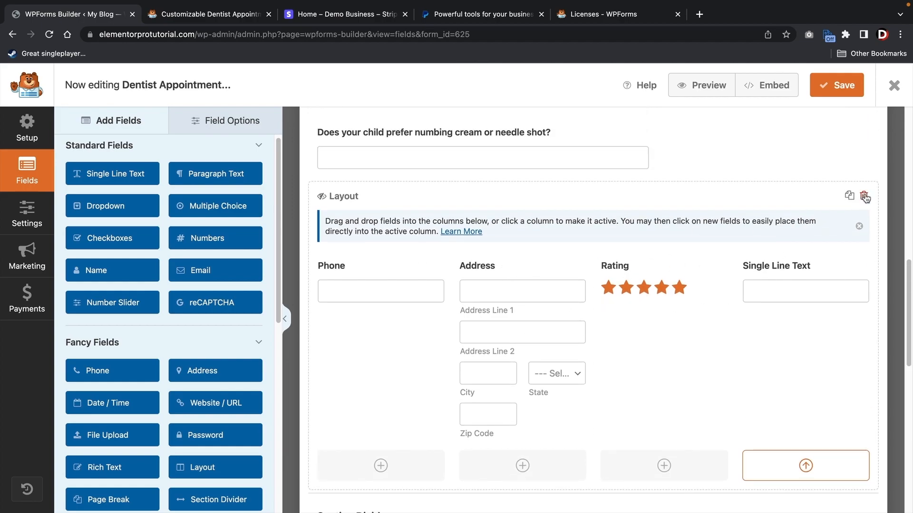
- Delete the four-column Layout block with its fields and save the form
click(865, 197)
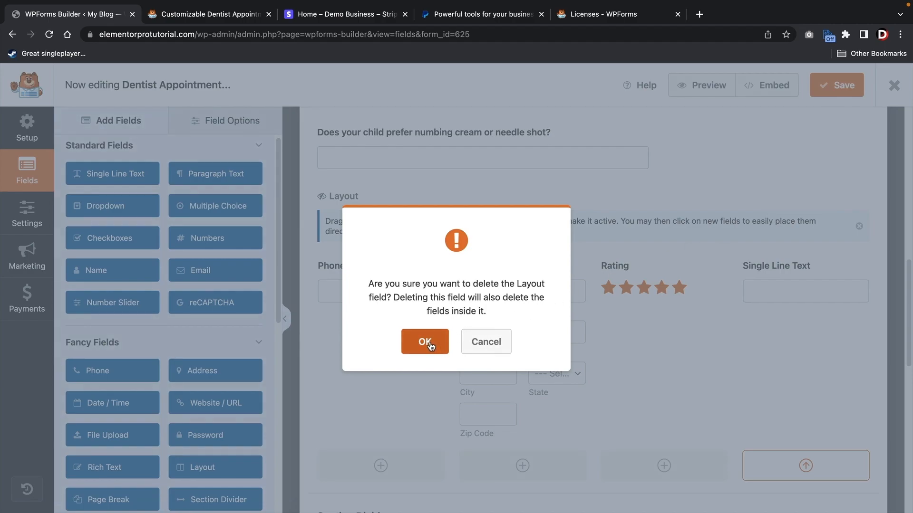
click(428, 341)
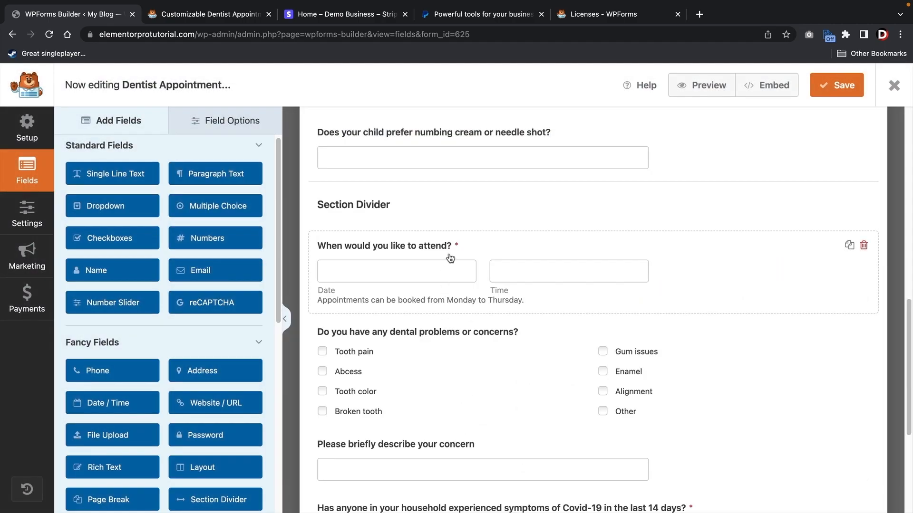
click(825, 89)
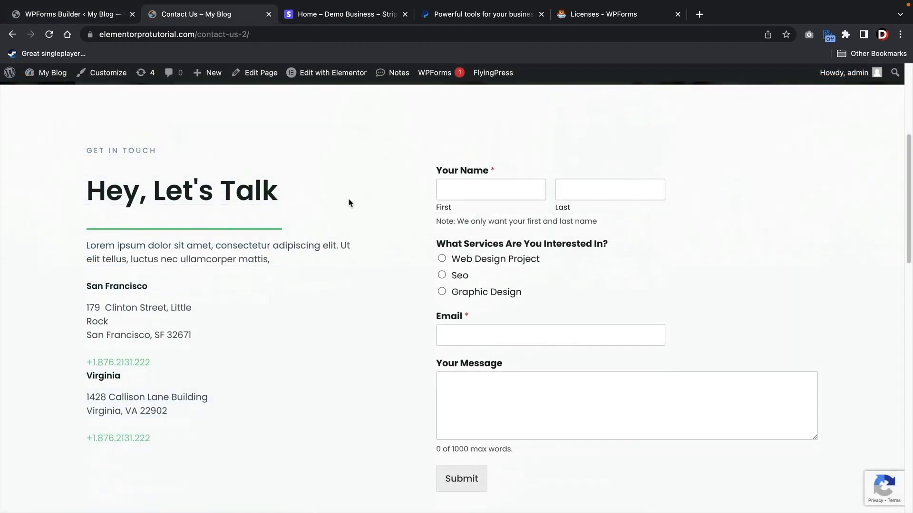
scroll(349, 204, down, 1)
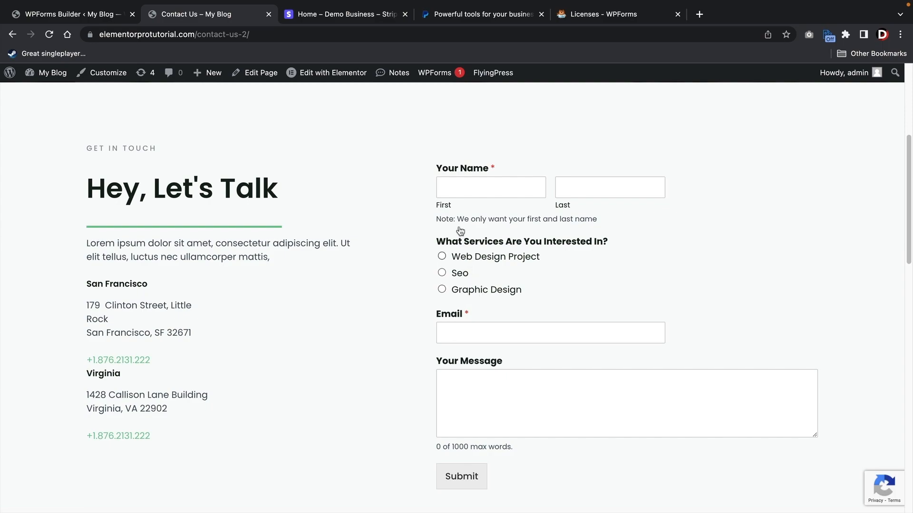
- In Elementor, delete the Contact Us page's old form and place a WPForms widget in the right column
click(342, 77)
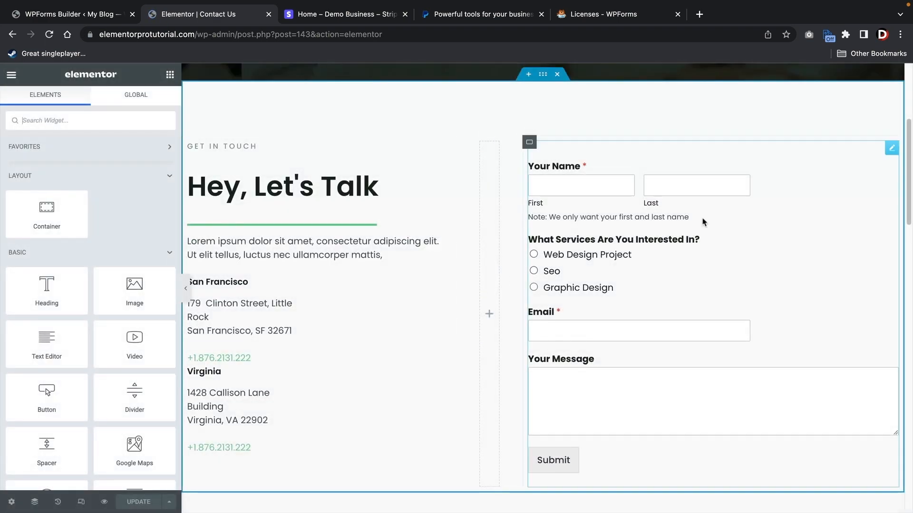
right_click(880, 155)
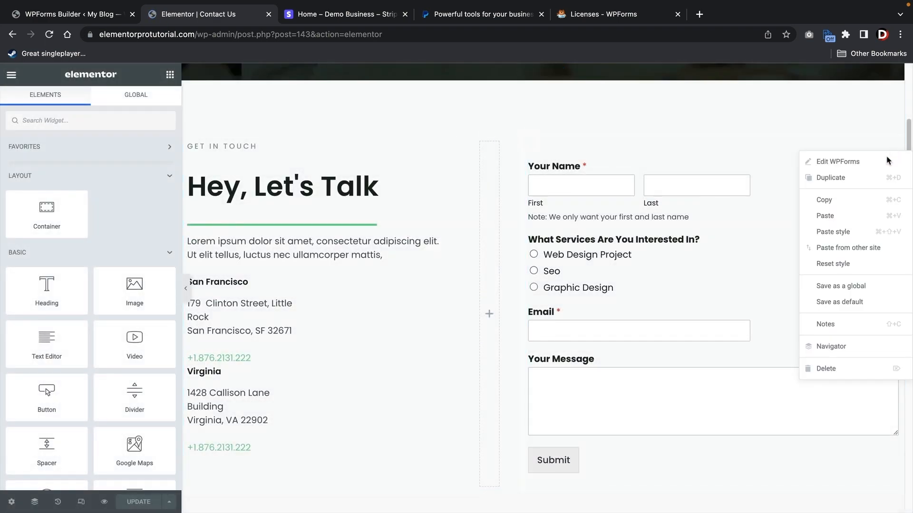
click(830, 369)
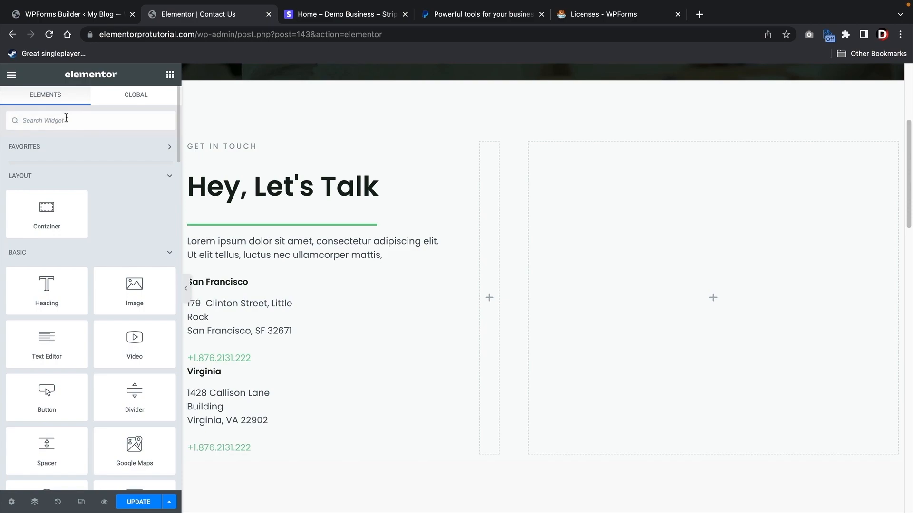
click(66, 118)
text(wpform)
drag(47, 162, 678, 295)
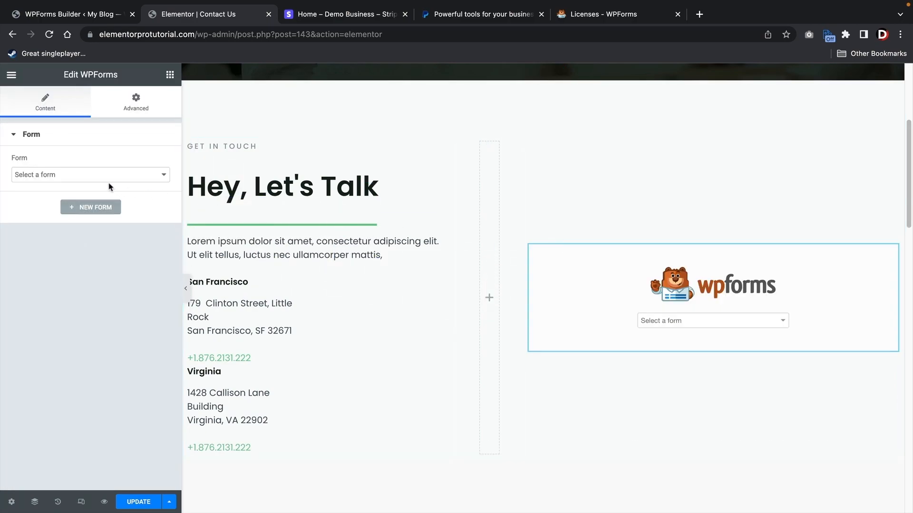
- Select Dentist Appointment Form in the widget, update the page, and view it live
click(94, 177)
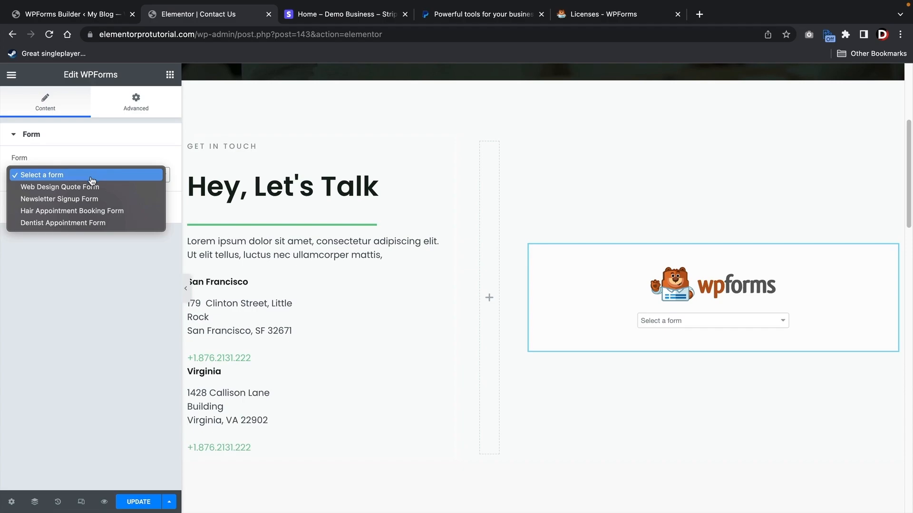
click(78, 223)
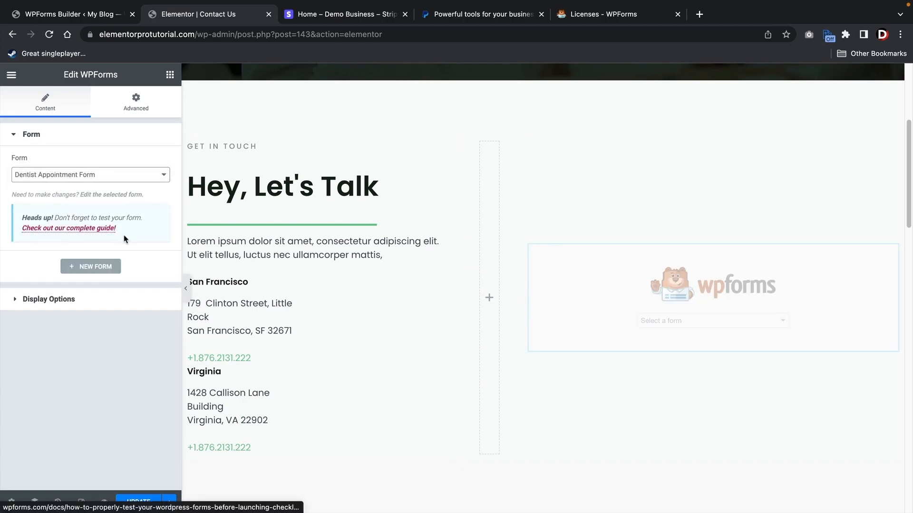
scroll(616, 337, down, 3)
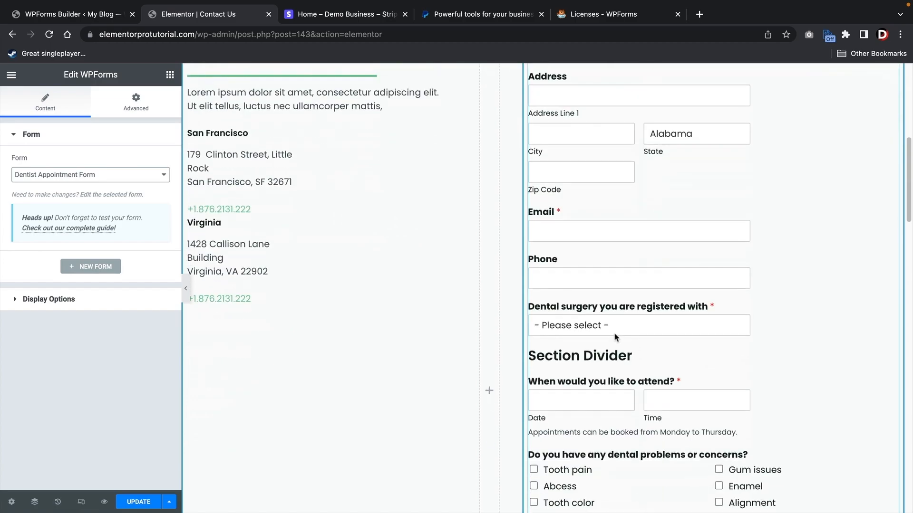
scroll(615, 337, down, 2)
scroll(639, 326, up, 2)
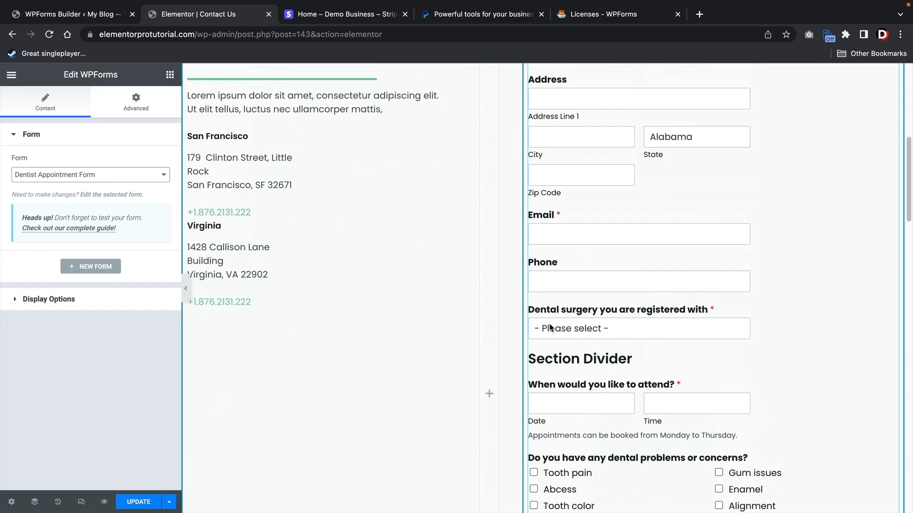
click(137, 500)
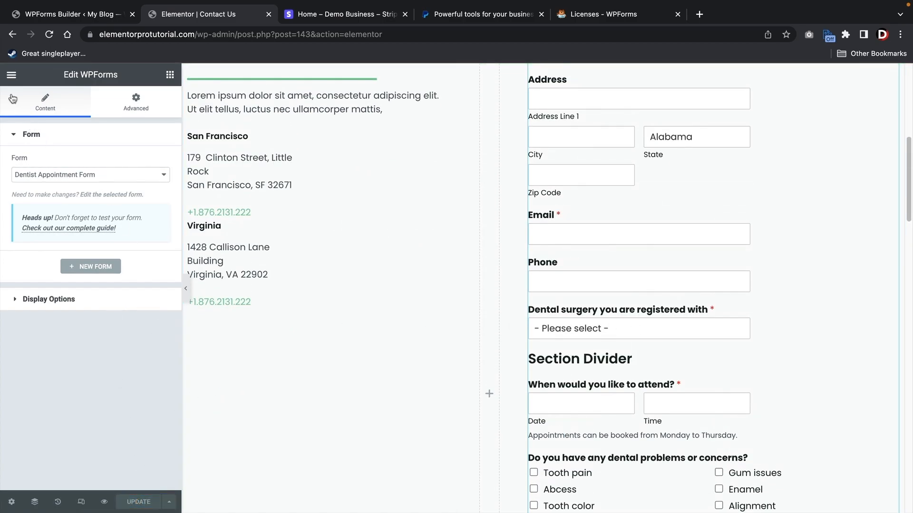
click(12, 75)
click(63, 273)
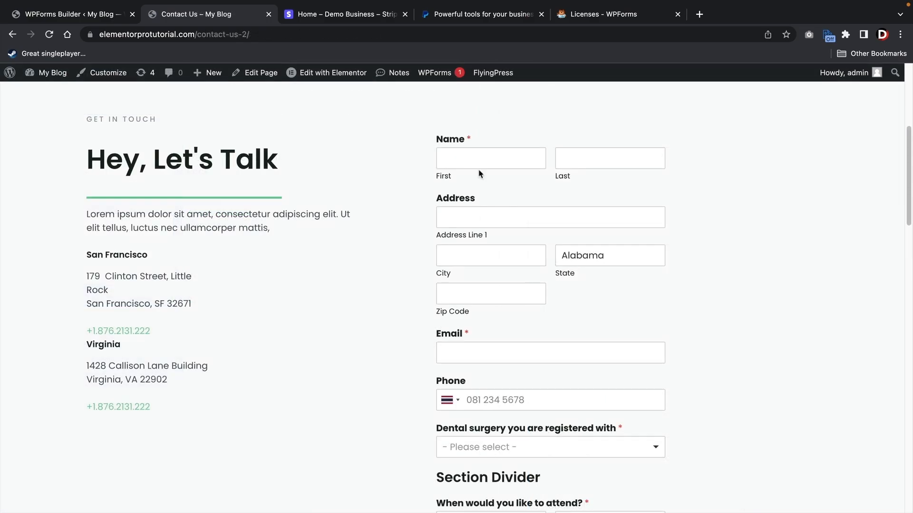
- Enter the patient's first and last name, street address and city, with state California
click(510, 160)
text(darrel)
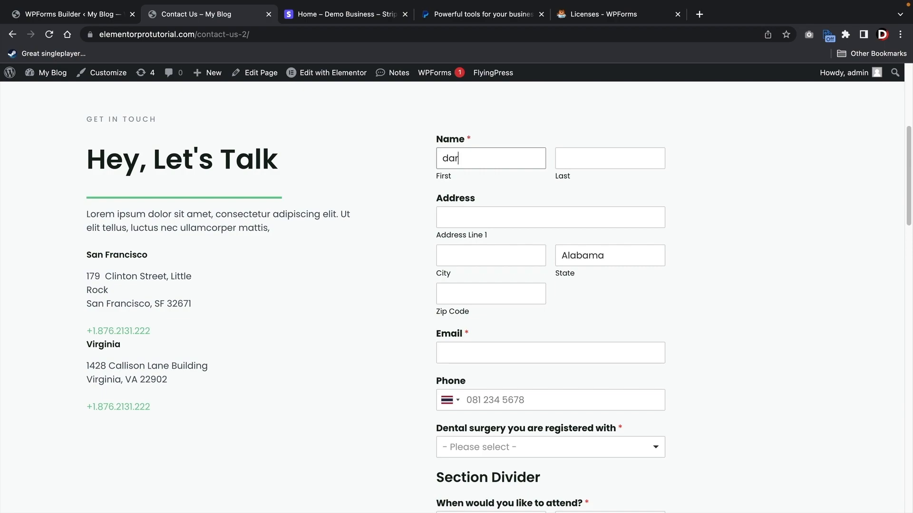
key(Tab)
text(wilson)
key(Tab)
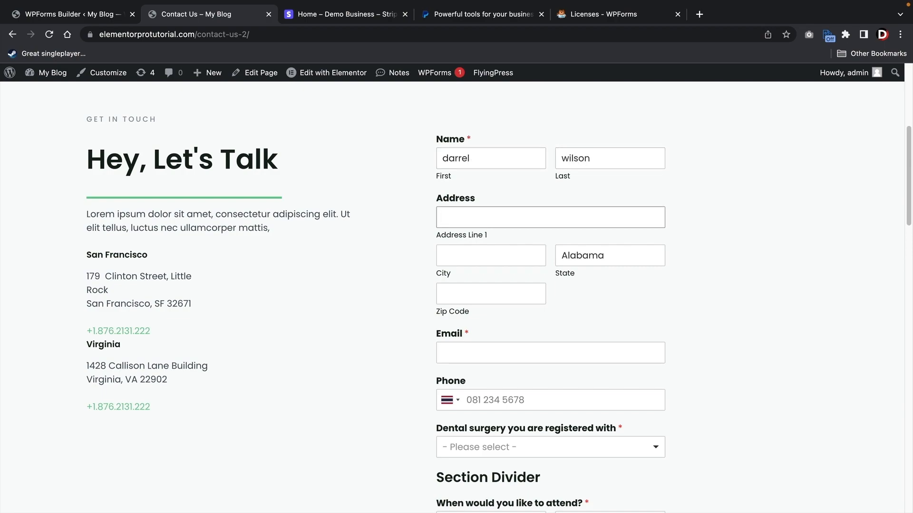
key(Tab)
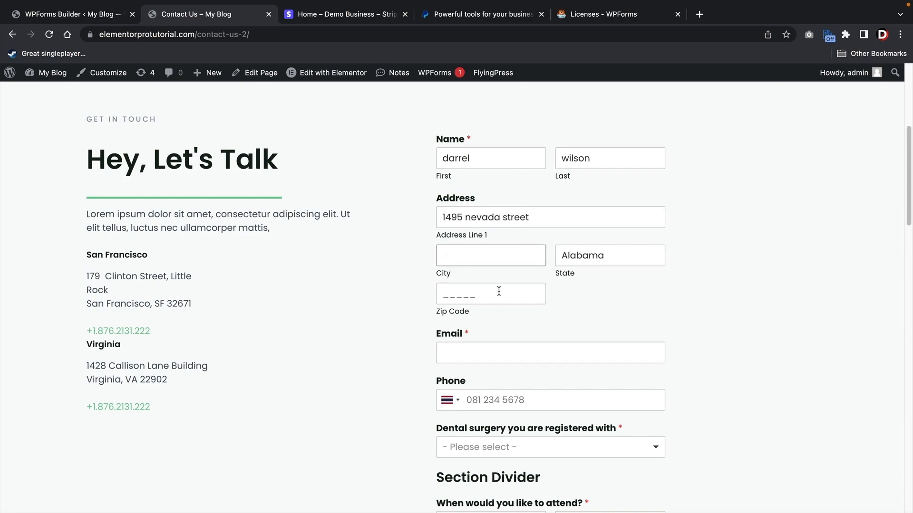
text(chatdsworth)
click(603, 246)
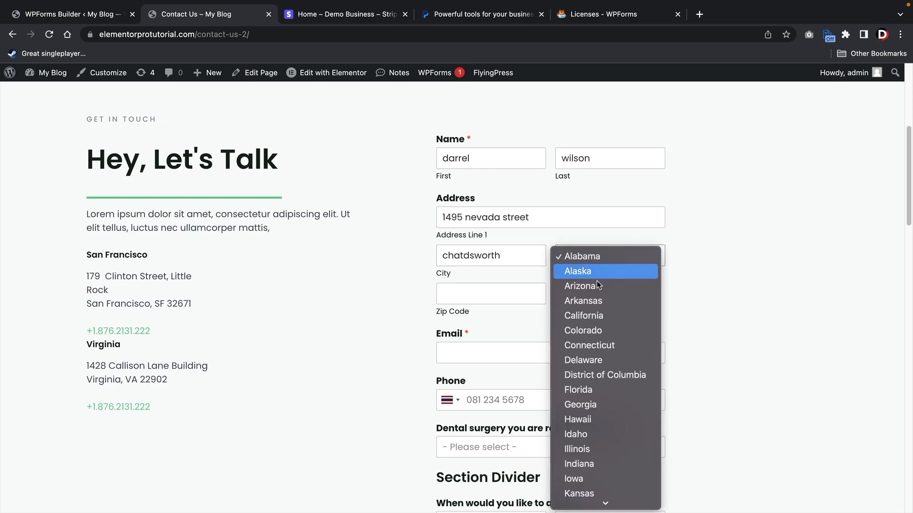
click(504, 241)
click(482, 224)
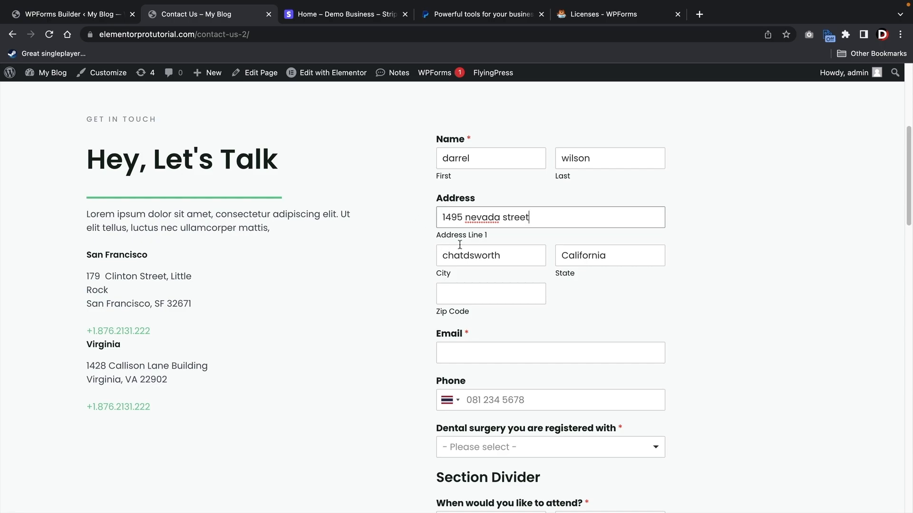
- Enter the zip code and the patient's e-mail address
scroll(420, 234, down, 4)
click(464, 200)
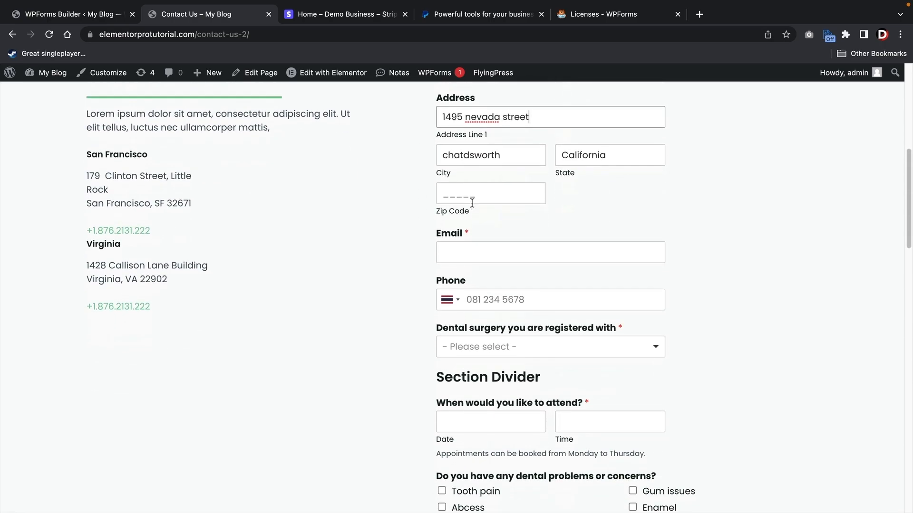
text(91311)
key(Tab)
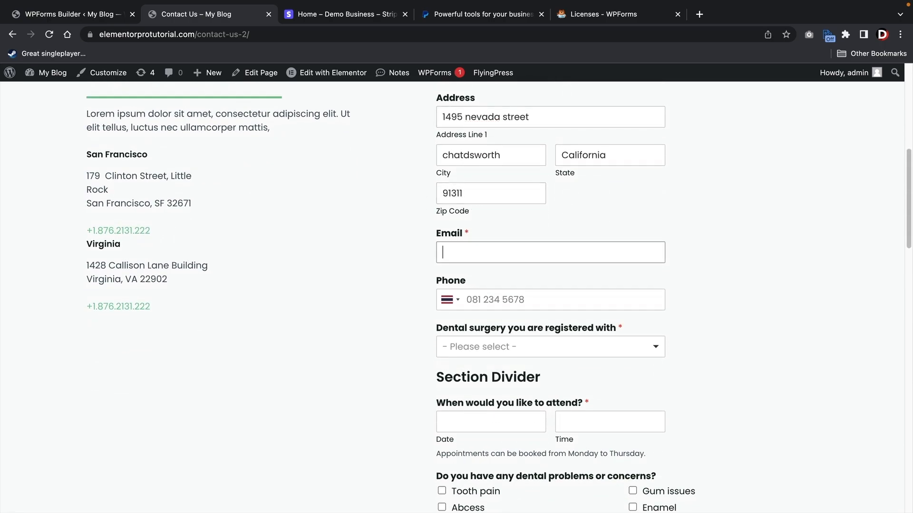
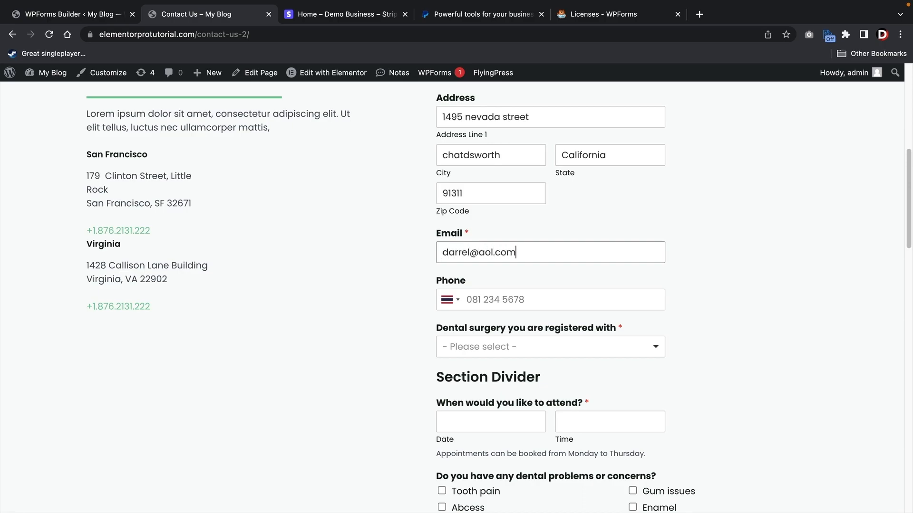
- Set the phone country to United States and enter the patient's phone number
click(450, 300)
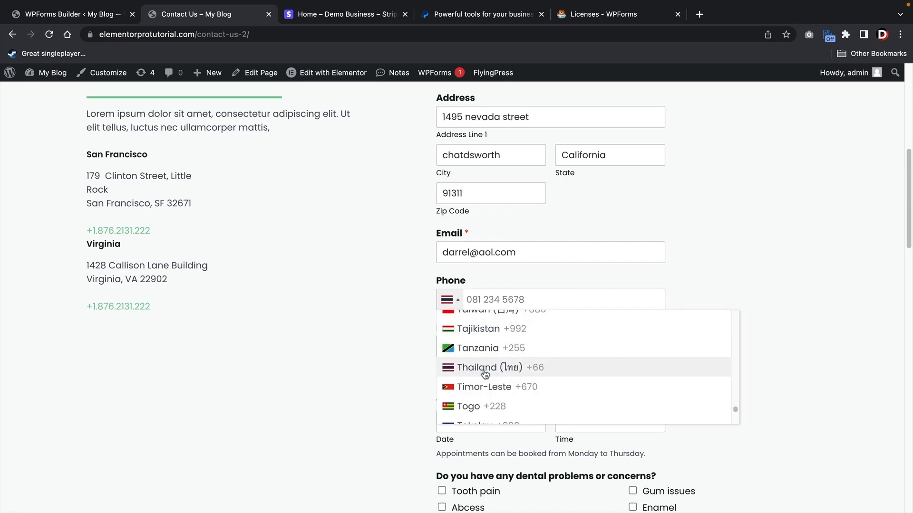
scroll(496, 380, down, 8)
scroll(504, 376, up, 4)
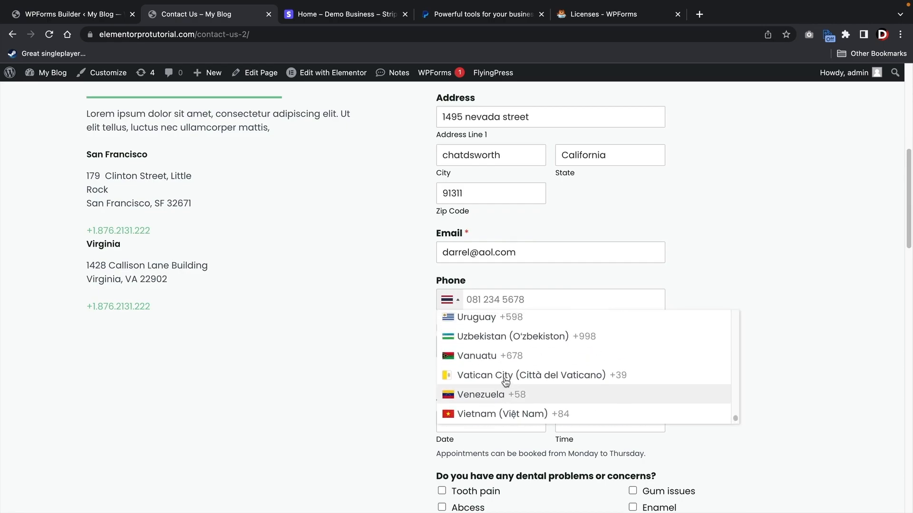
click(510, 356)
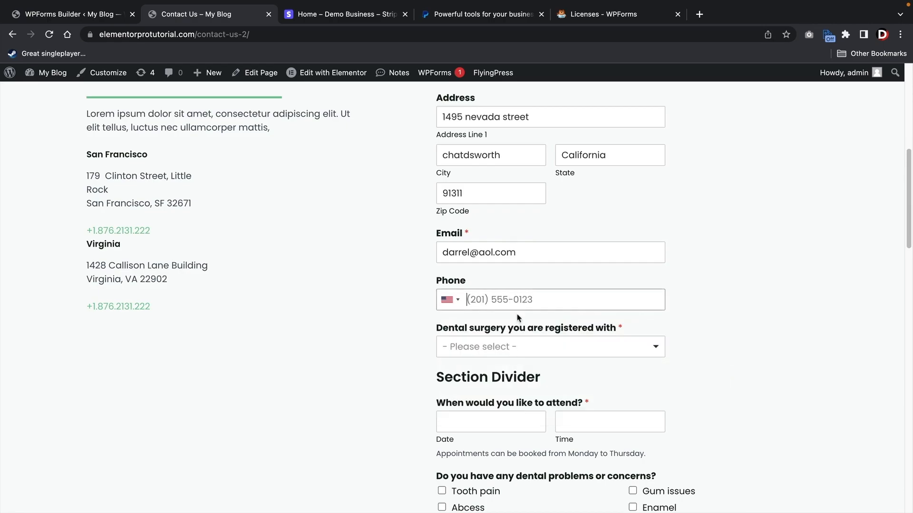
click(449, 300)
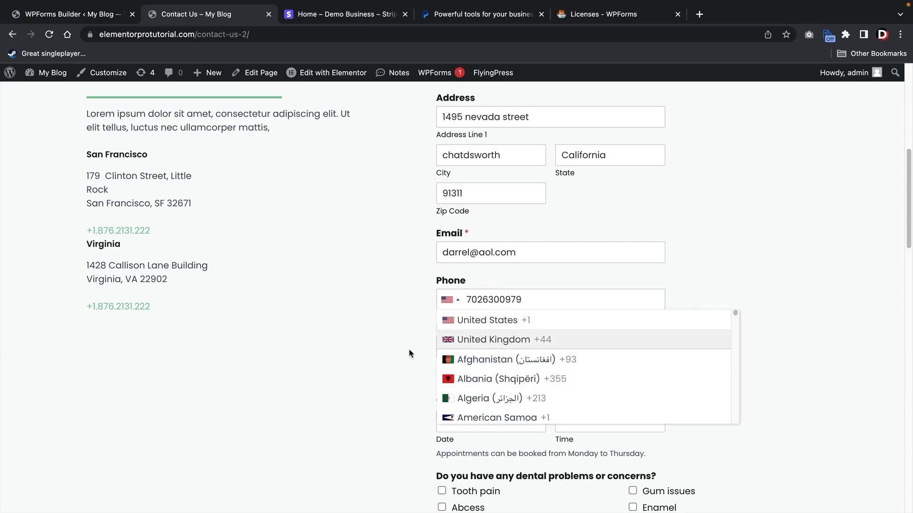
scroll(505, 362, up, 10)
scroll(444, 377, down, 10)
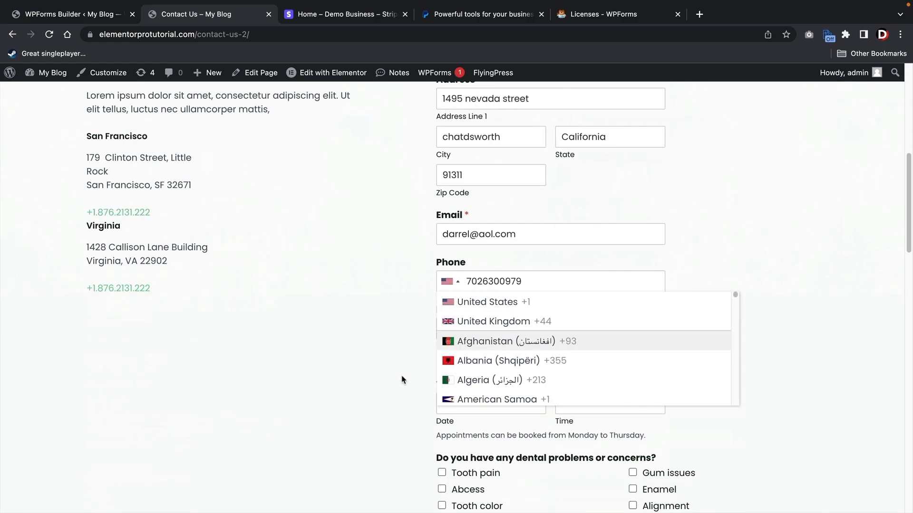
click(375, 309)
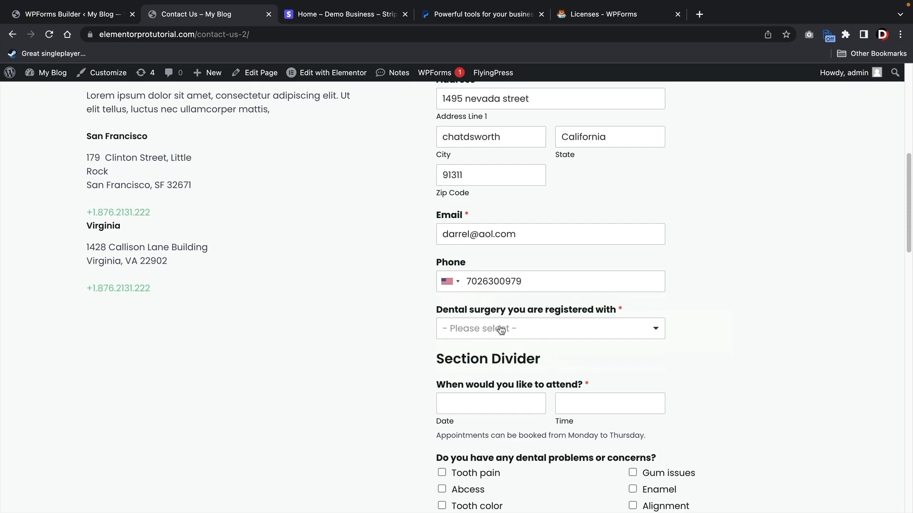
- Choose Chatsworth as the dental surgery
scroll(422, 328, down, 1)
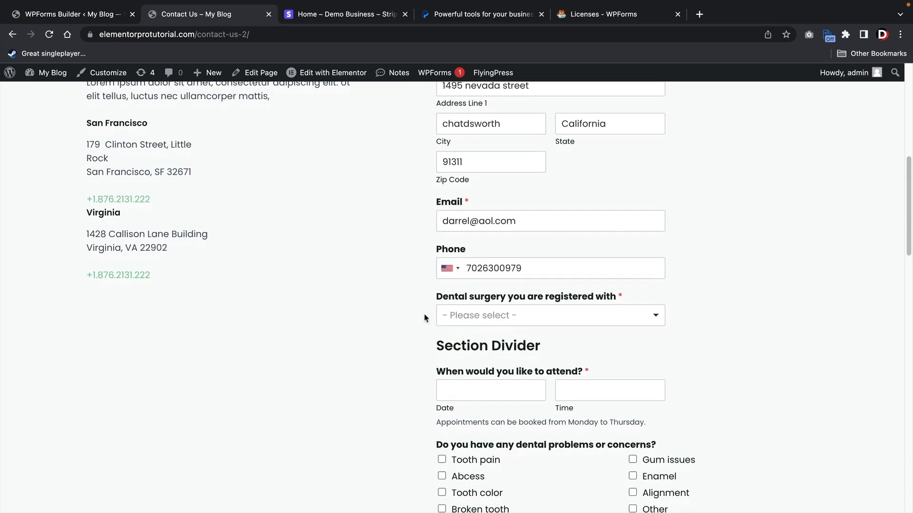
click(489, 315)
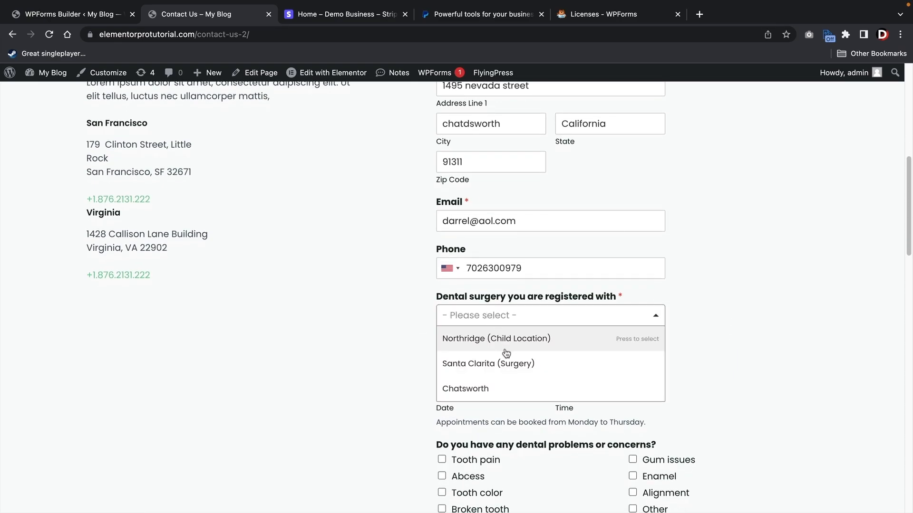
click(522, 388)
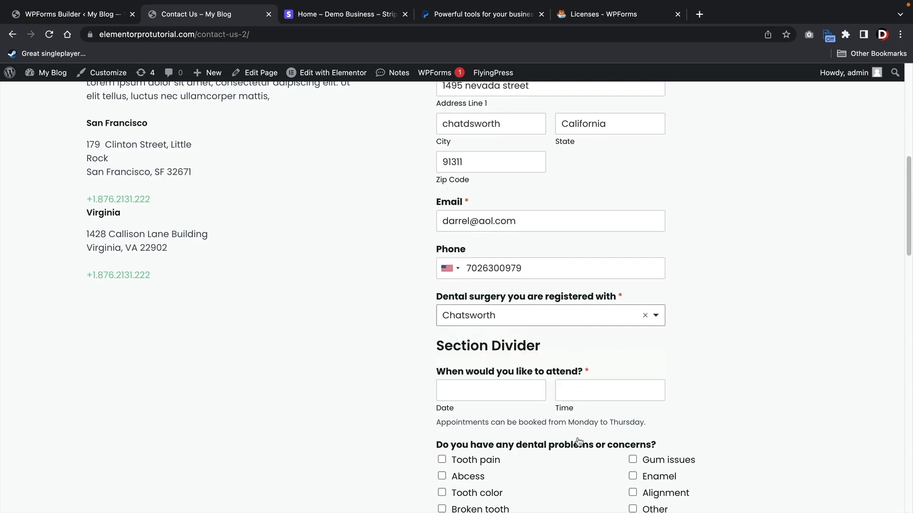
scroll(708, 393, down, 3)
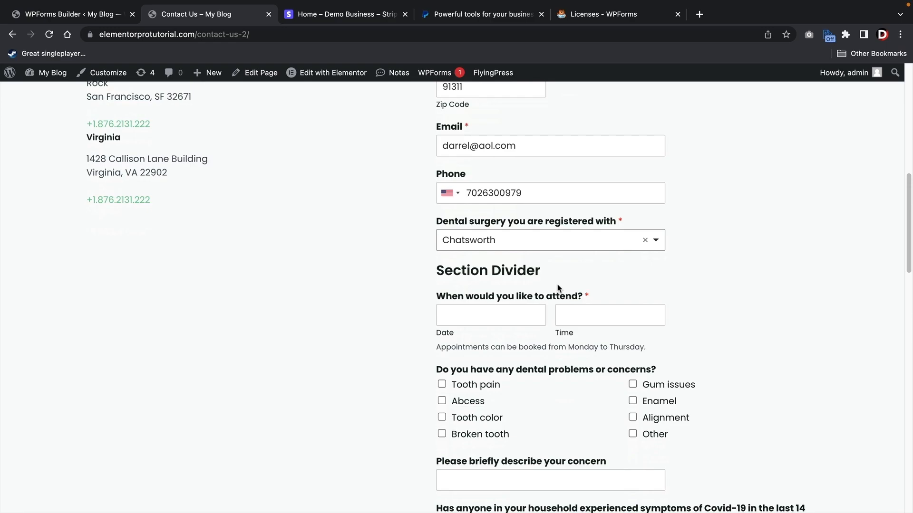
click(538, 247)
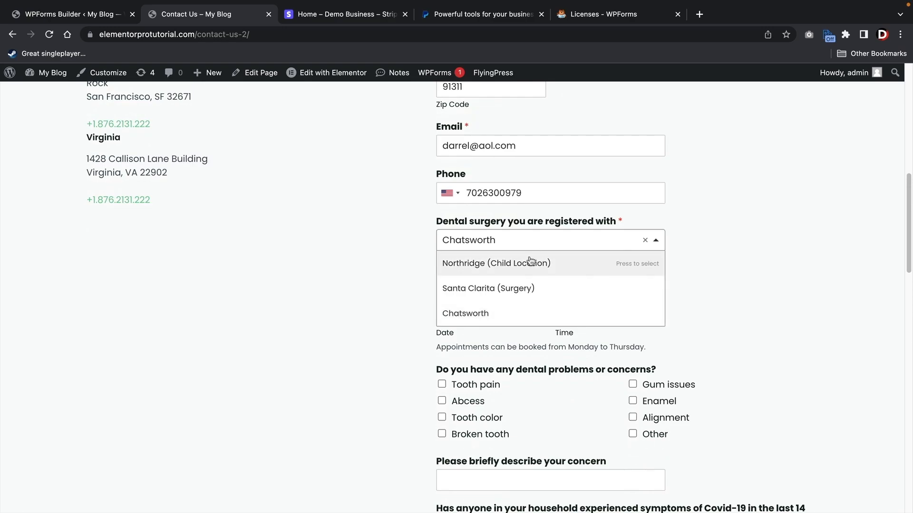
- Pick Santa Clarita (Surgery) so the Level Of Tooth Pain question appears
click(472, 288)
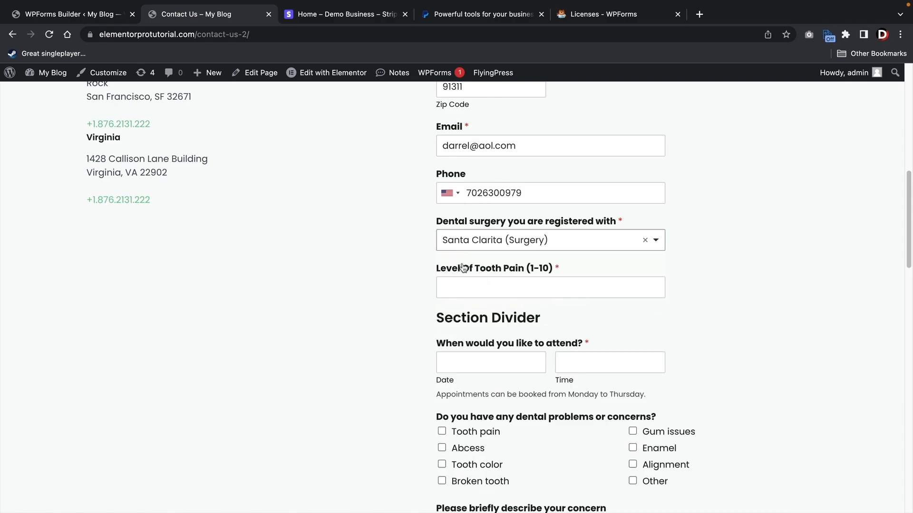
click(529, 290)
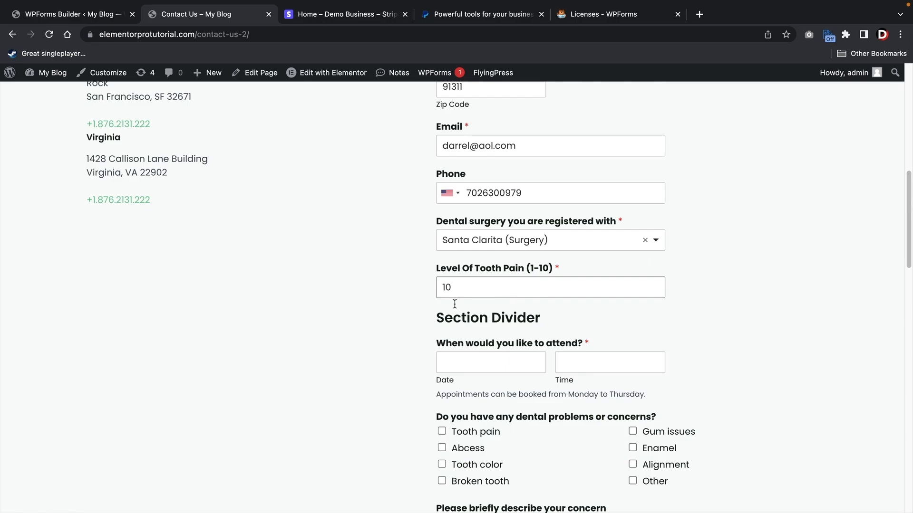
click(497, 246)
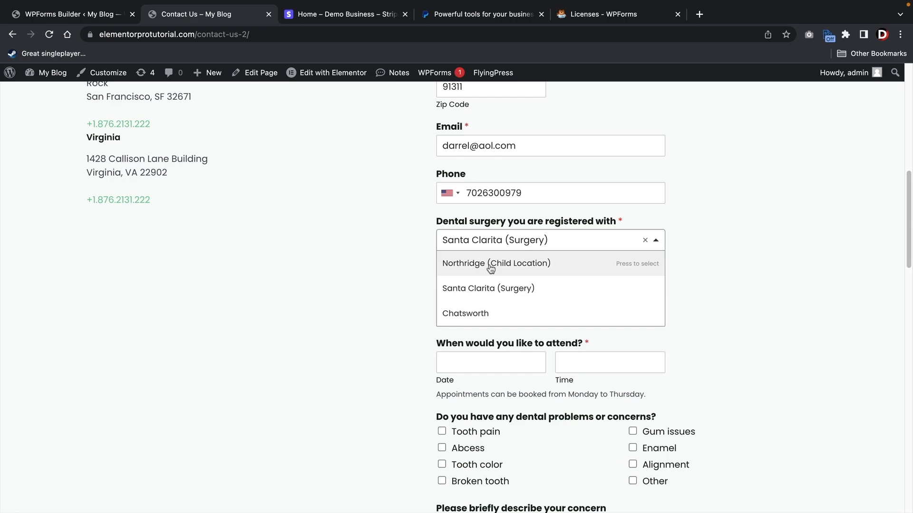
click(378, 264)
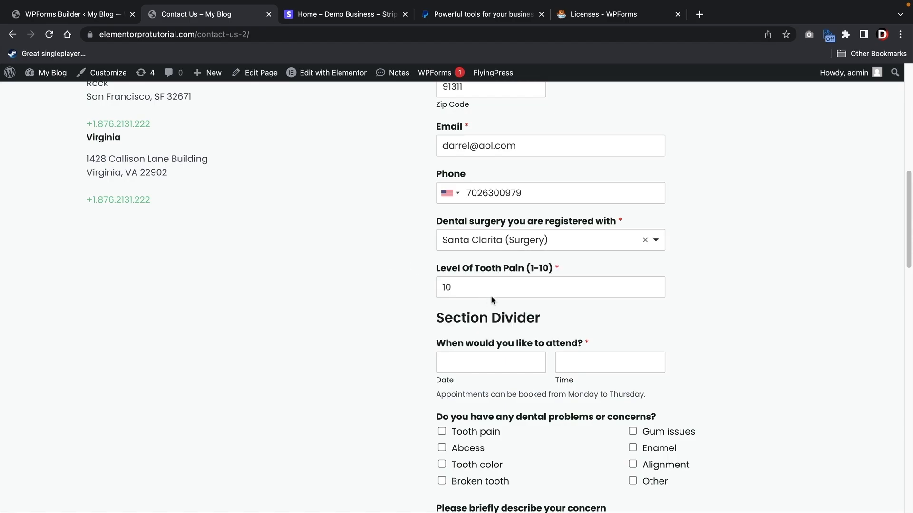
- Test Northridge (Child Location), then return to Santa Clarita (Surgery) for the tooth pain level
click(497, 243)
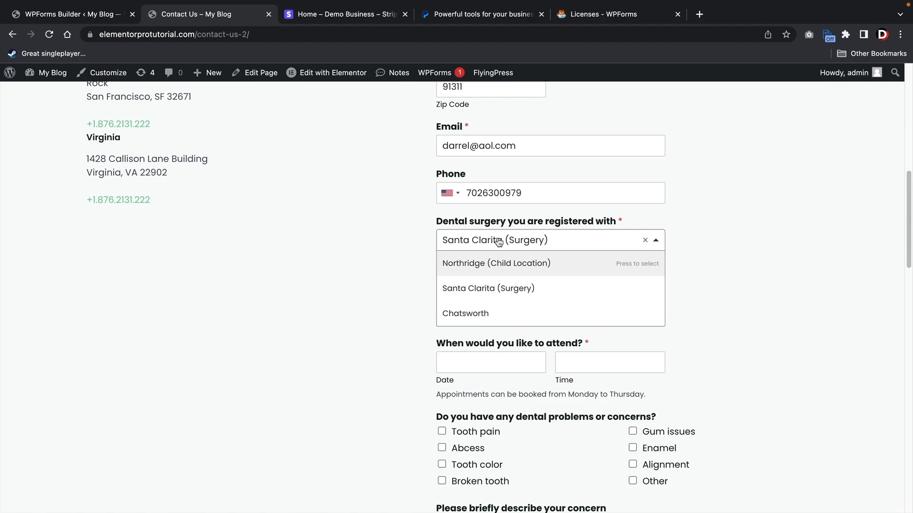
click(499, 269)
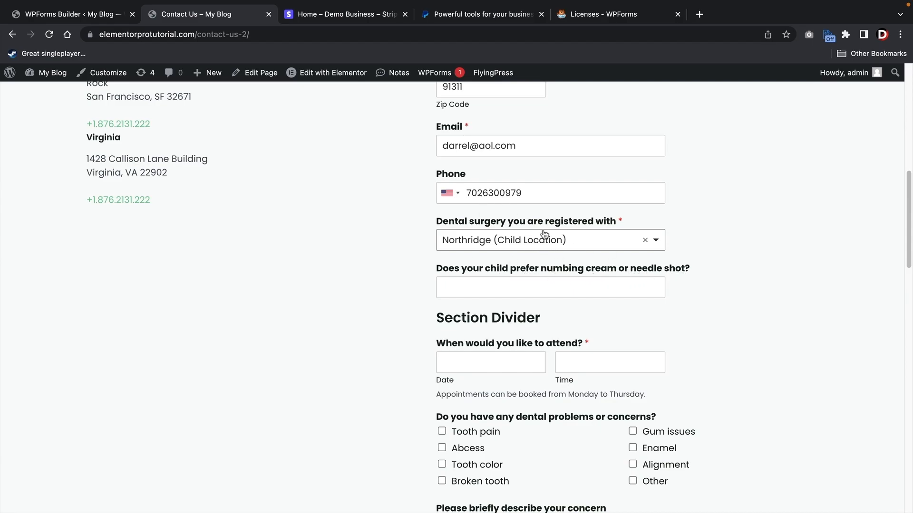
click(485, 249)
click(489, 288)
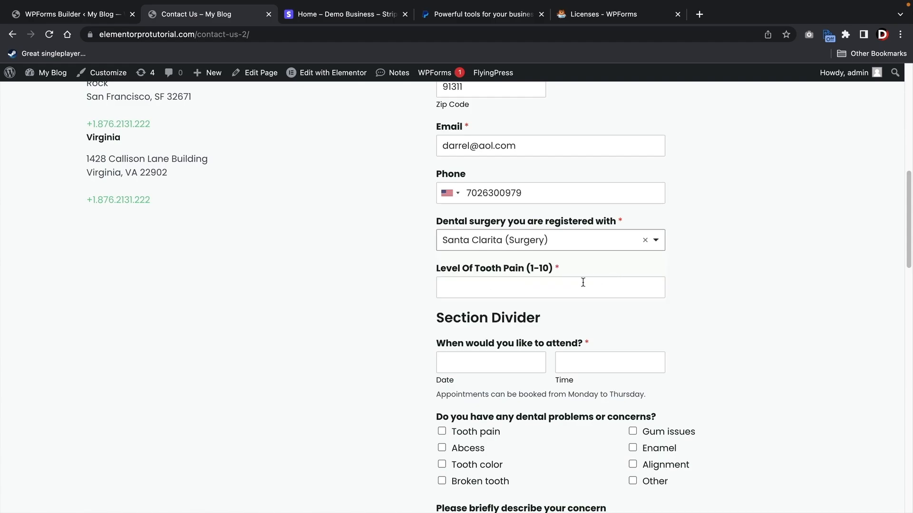
click(562, 286)
- Book the appointment for March 22, 2023 at 6:00 PM
scroll(550, 281, down, 2)
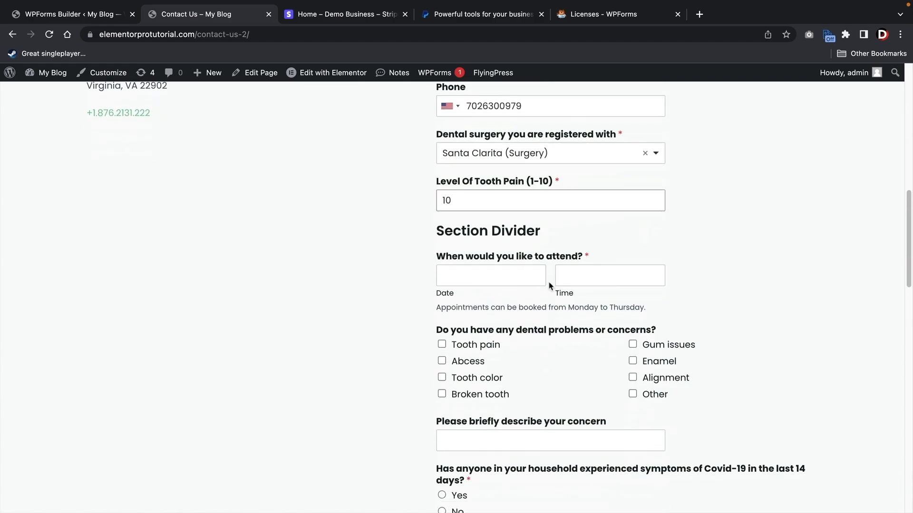
click(518, 279)
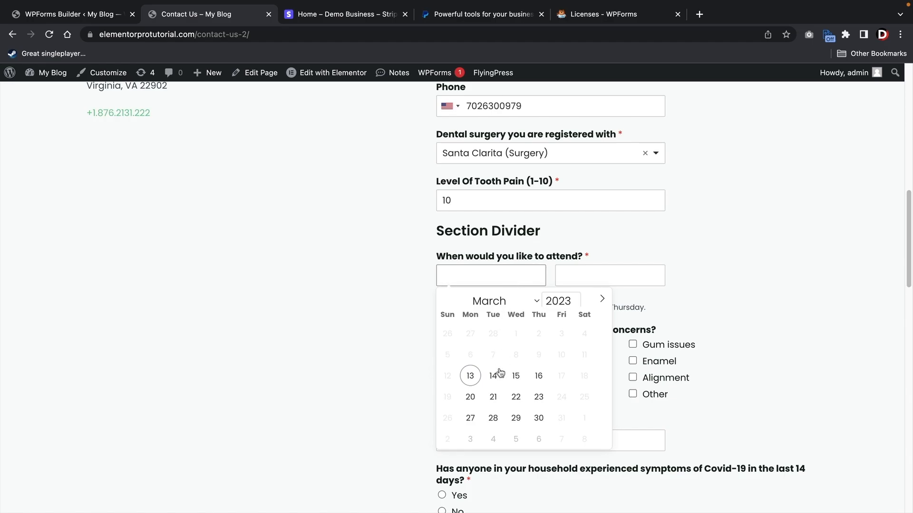
click(521, 397)
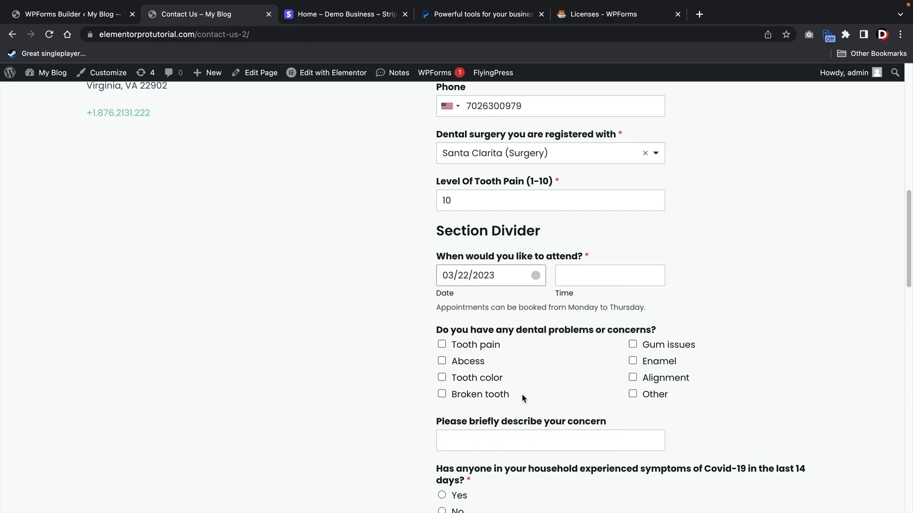
click(589, 280)
click(573, 295)
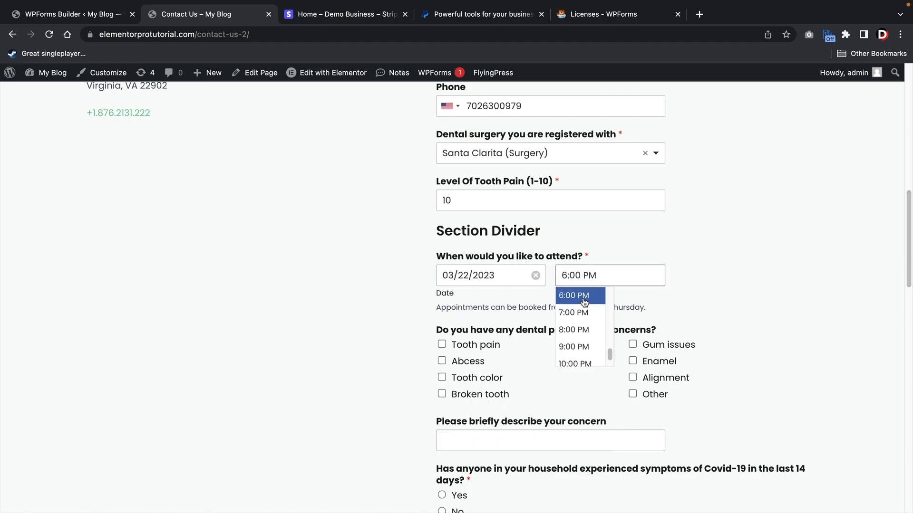
- Tick Abcess and Tooth color as concerns and describe the concern as 'i love this dentist!'
scroll(385, 310, down, 1)
scroll(386, 310, down, 3)
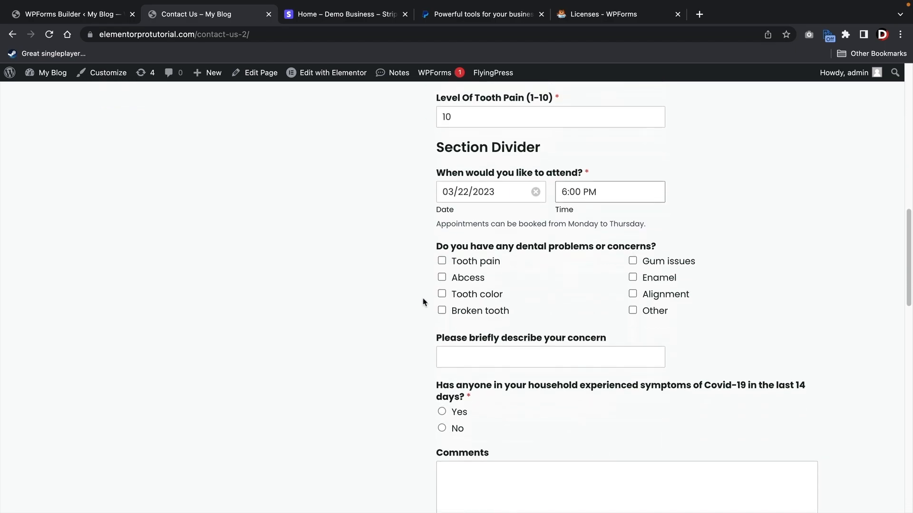
click(442, 278)
click(442, 294)
scroll(446, 312, down, 1)
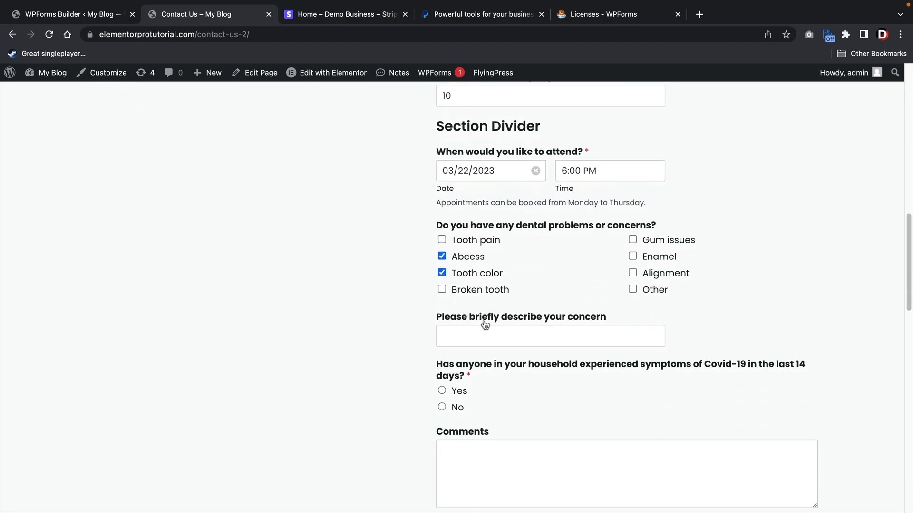
click(485, 331)
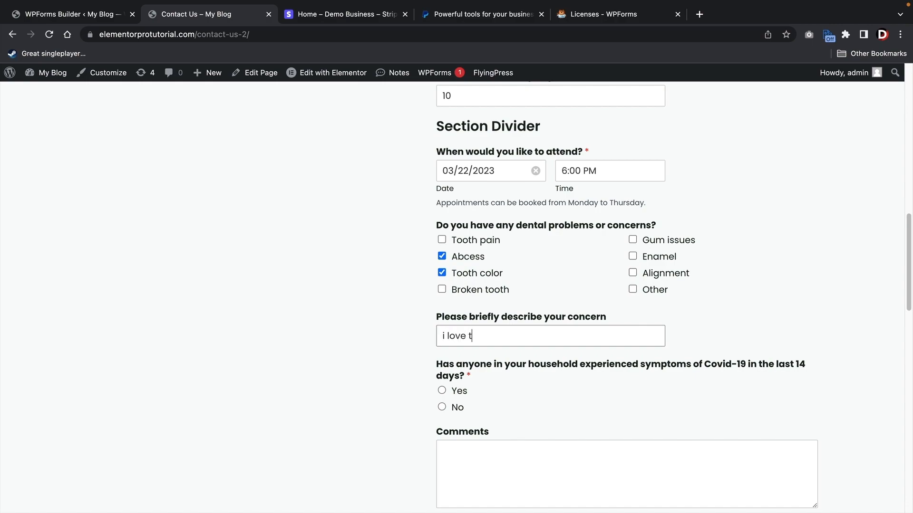
text(i love this dentist!)
- Answer No to the Covid symptoms question and submit the form
scroll(434, 370, down, 5)
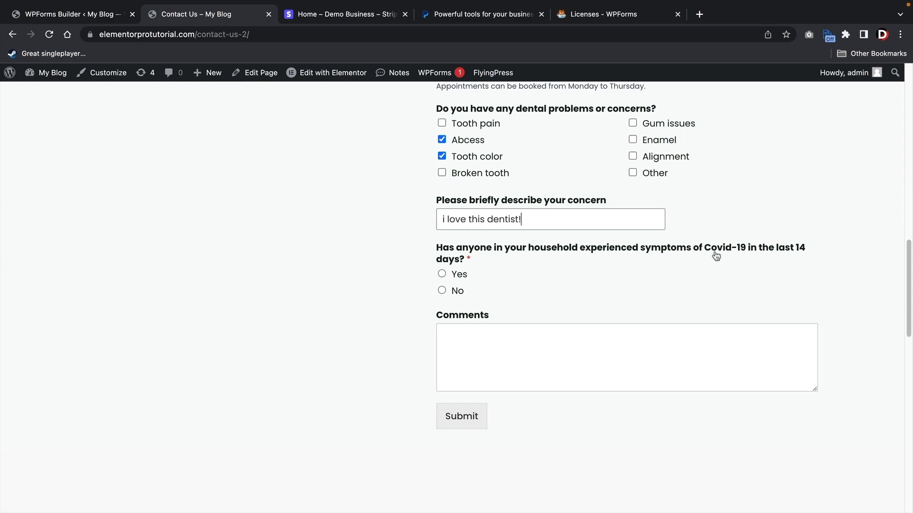
click(441, 291)
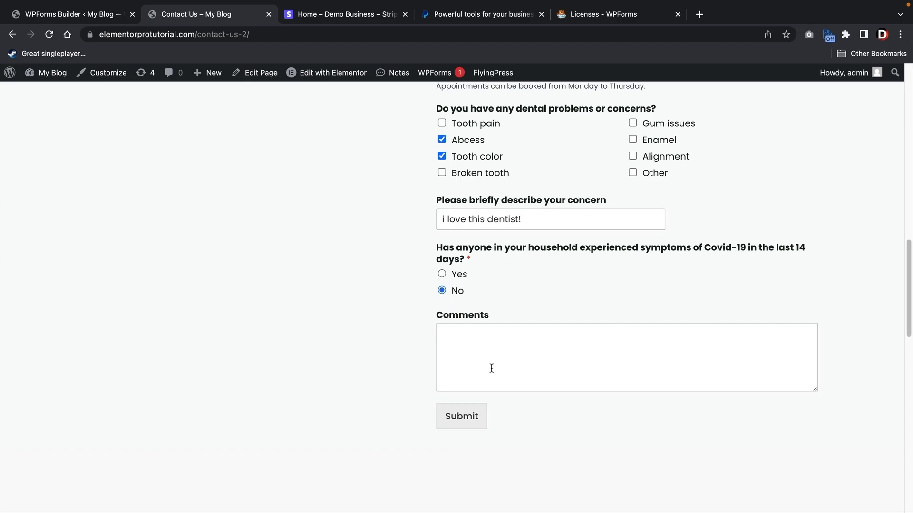
click(469, 422)
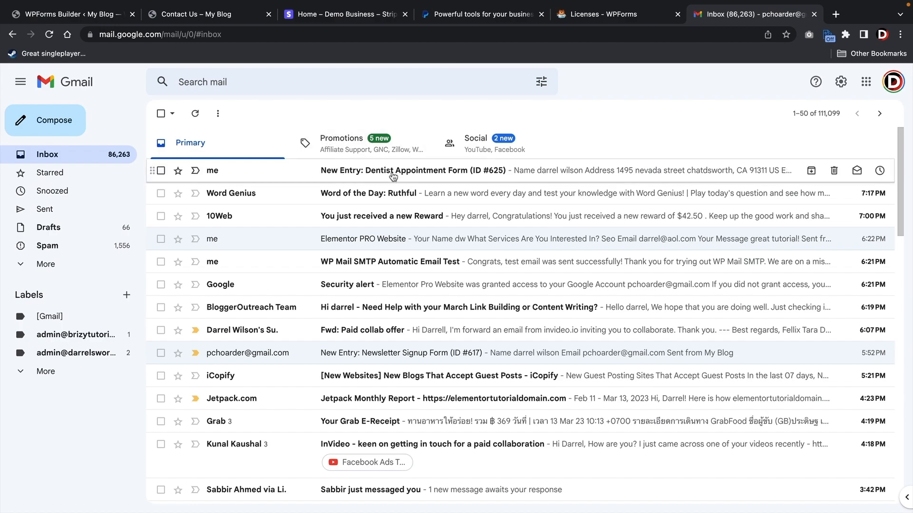
- Open the 'New Entry: Dentist Appointment Form' email and scroll through the submitted answers
click(417, 177)
scroll(501, 226, down, 3)
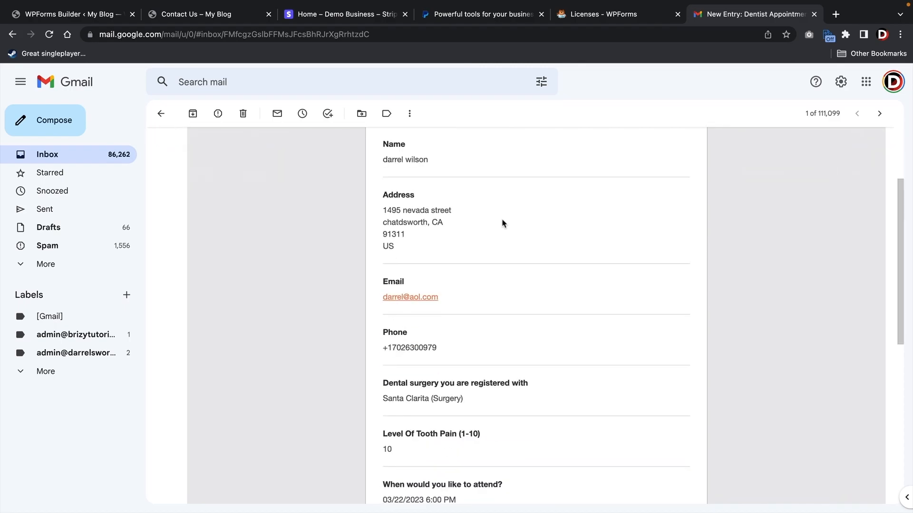
scroll(586, 360, down, 4)
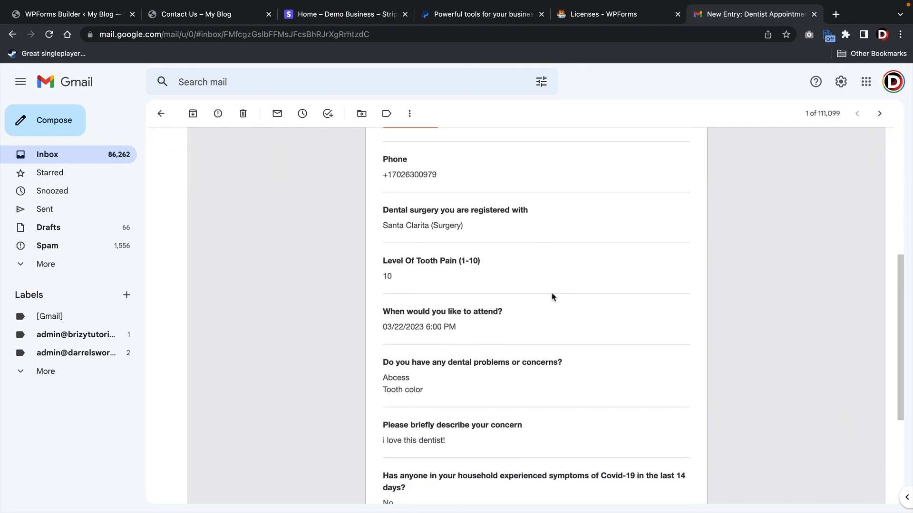
scroll(550, 294, down, 3)
scroll(469, 373, up, 6)
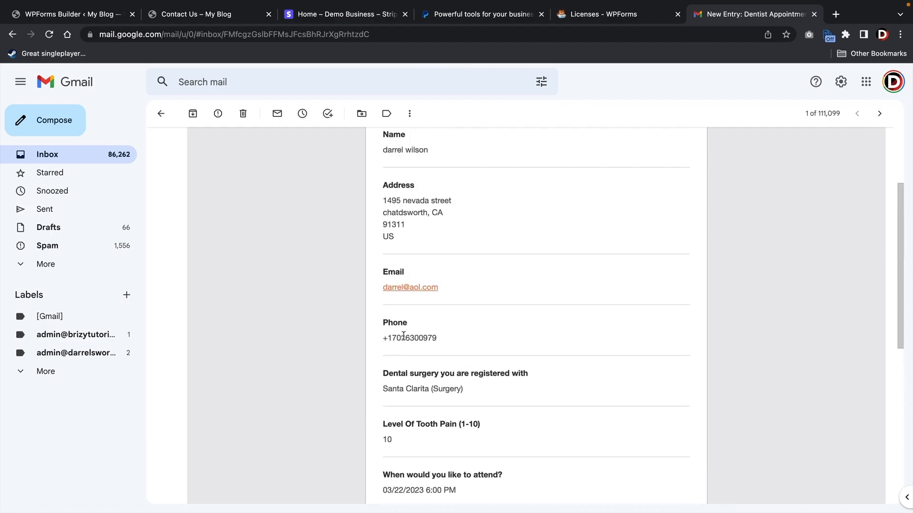
scroll(471, 285, up, 2)
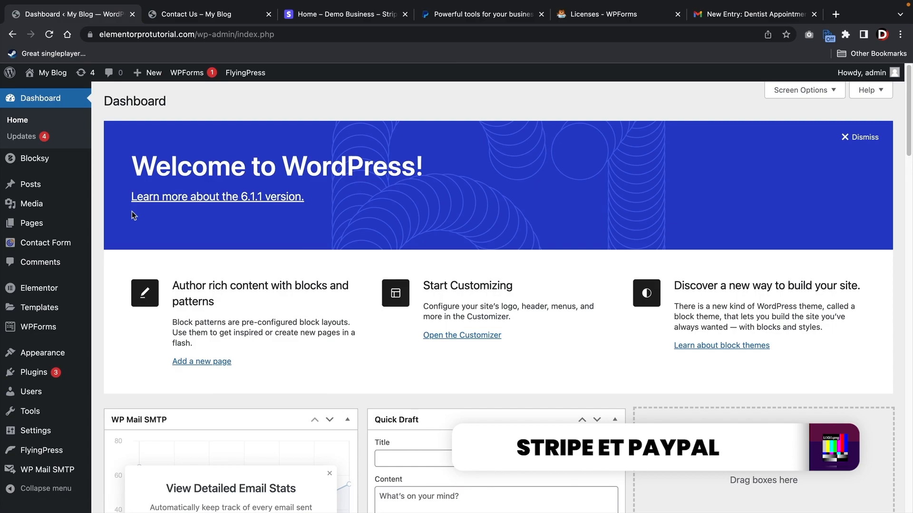
- Find and activate the Stripe Addon on the WPForms Addons page, then open WPForms Settings
mouse_move(43, 329)
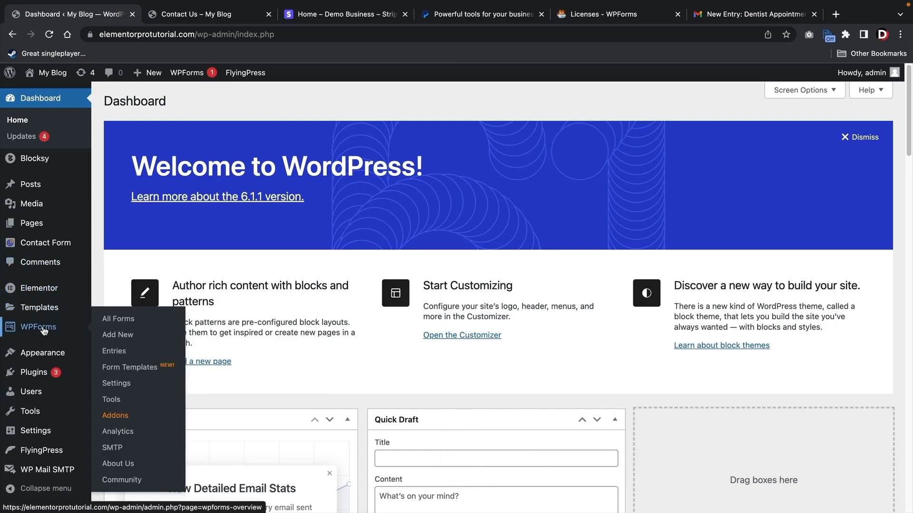
click(119, 420)
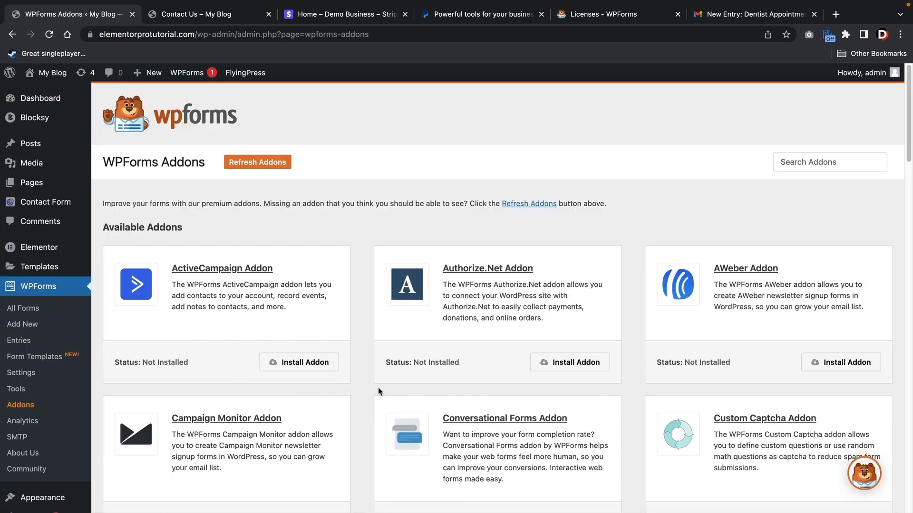
scroll(374, 382, down, 7)
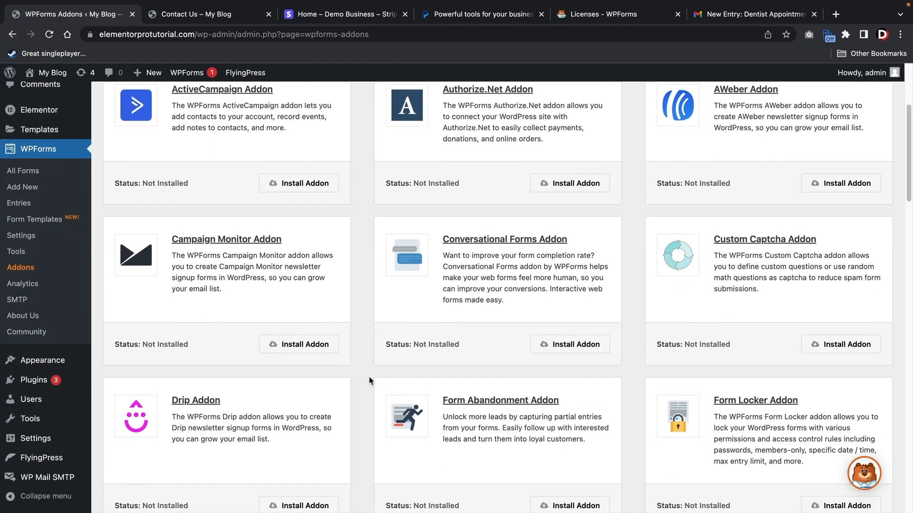
scroll(369, 377, down, 8)
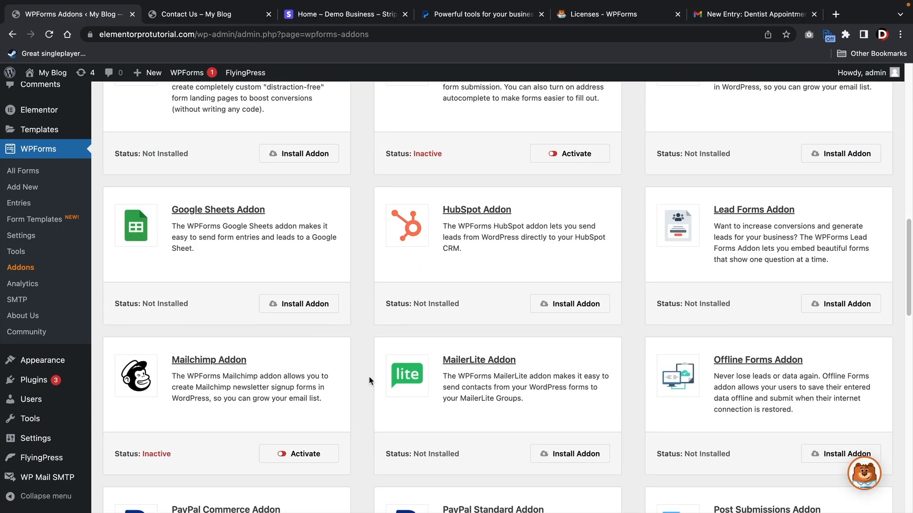
scroll(369, 378, down, 6)
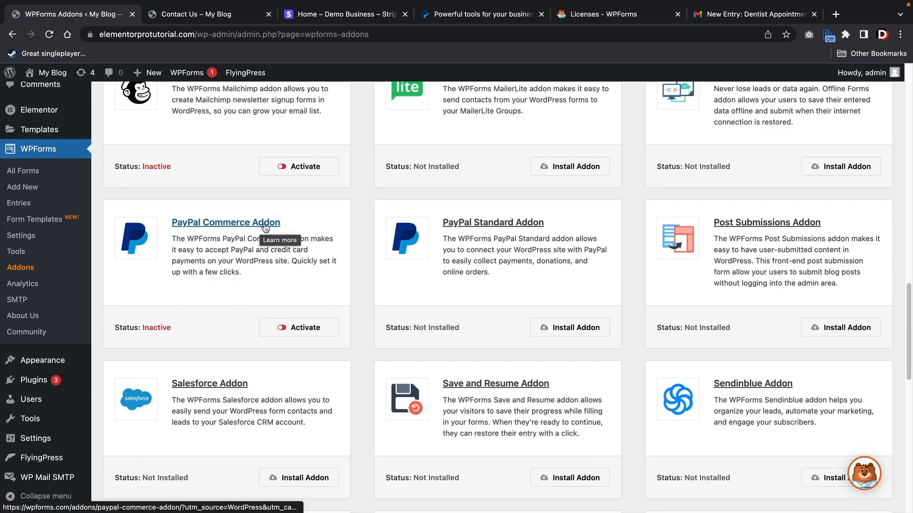
scroll(352, 308, down, 8)
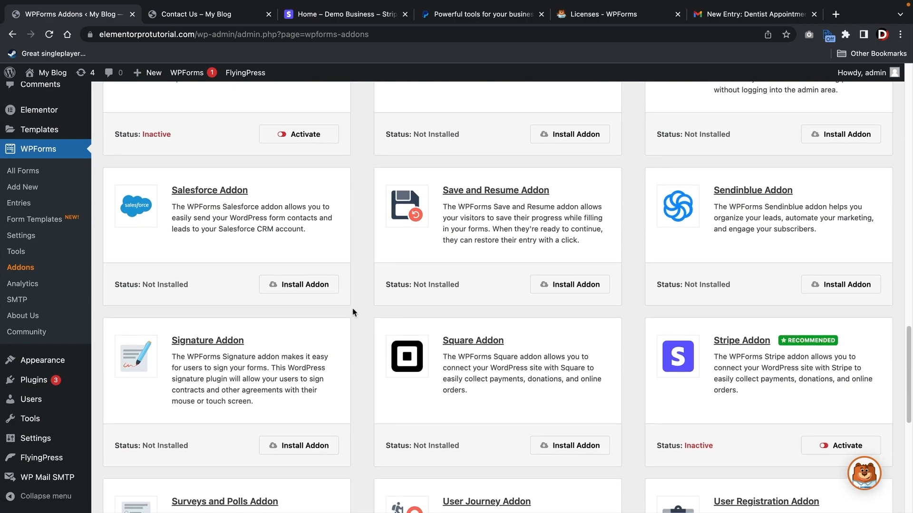
scroll(371, 305, up, 2)
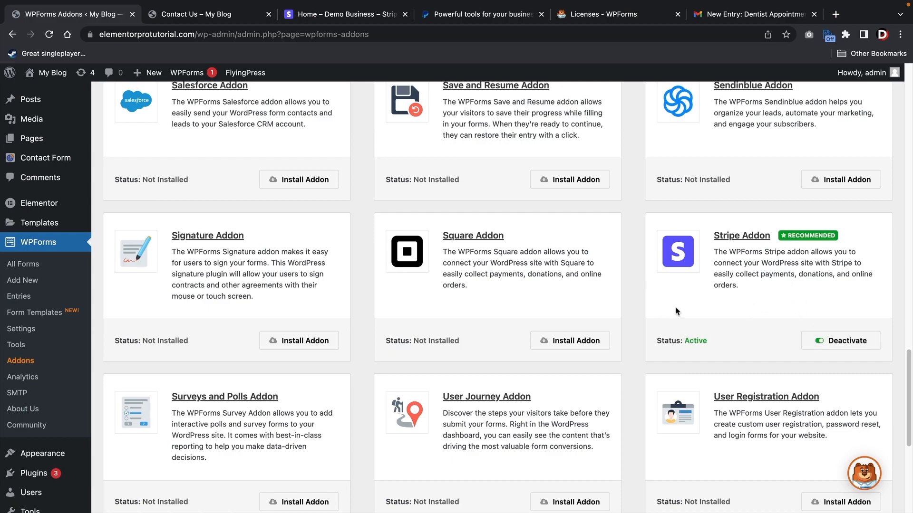
click(21, 332)
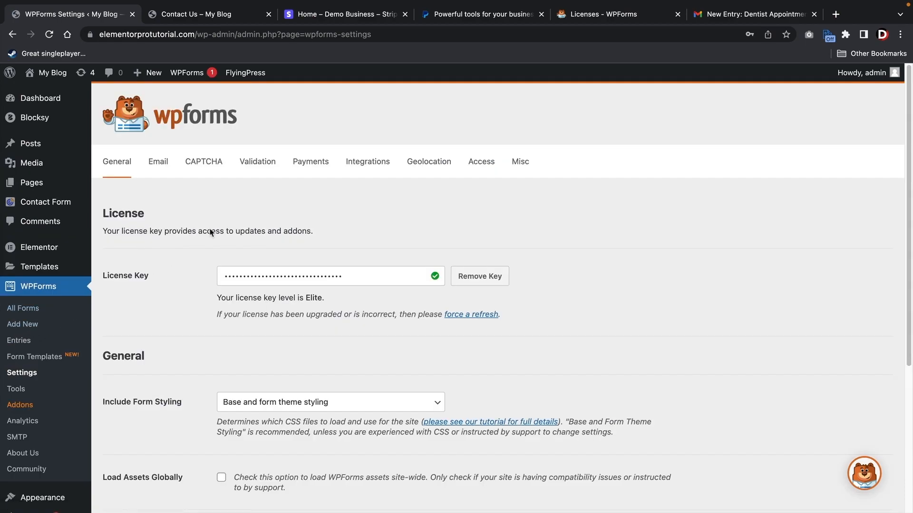
- On the Payments tab of WPForms Settings, choose Switch Accounts under Stripe Connection Status
click(307, 162)
scroll(414, 243, down, 2)
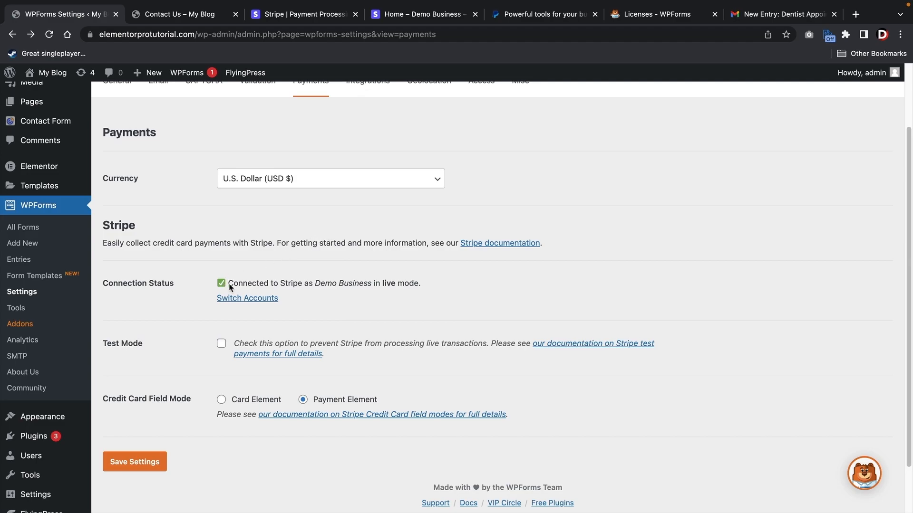
click(247, 302)
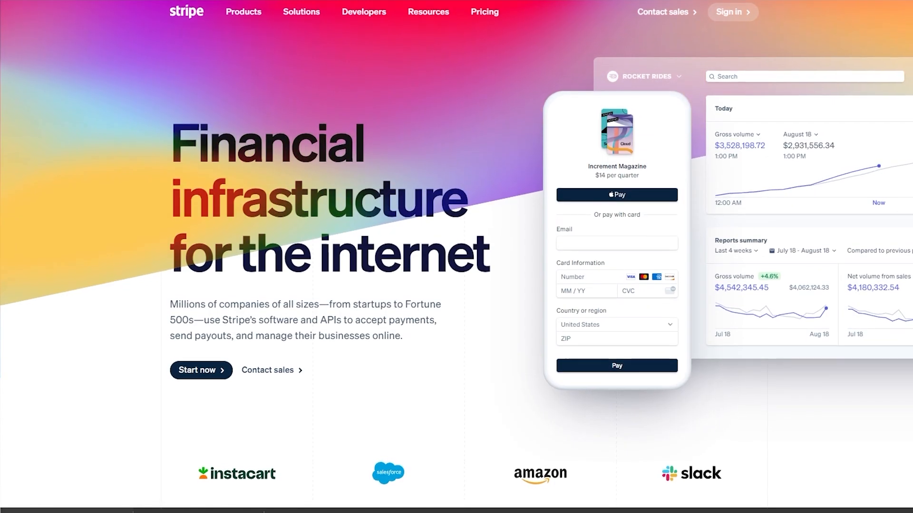
scroll(456, 257, down, 2)
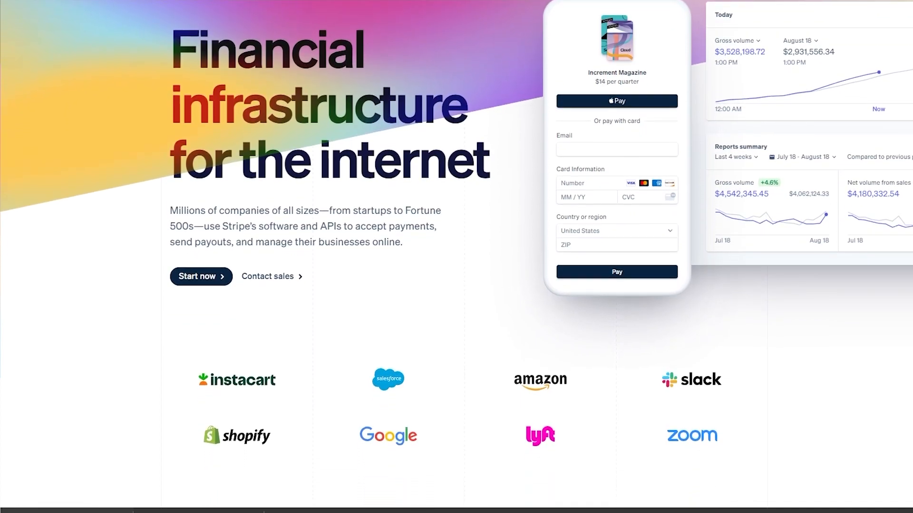
scroll(456, 256, down, 3)
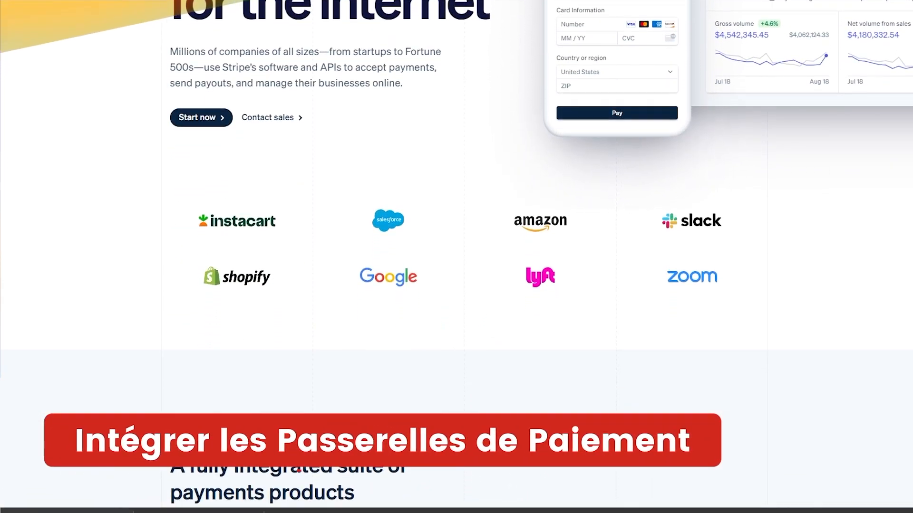
scroll(457, 257, down, 3)
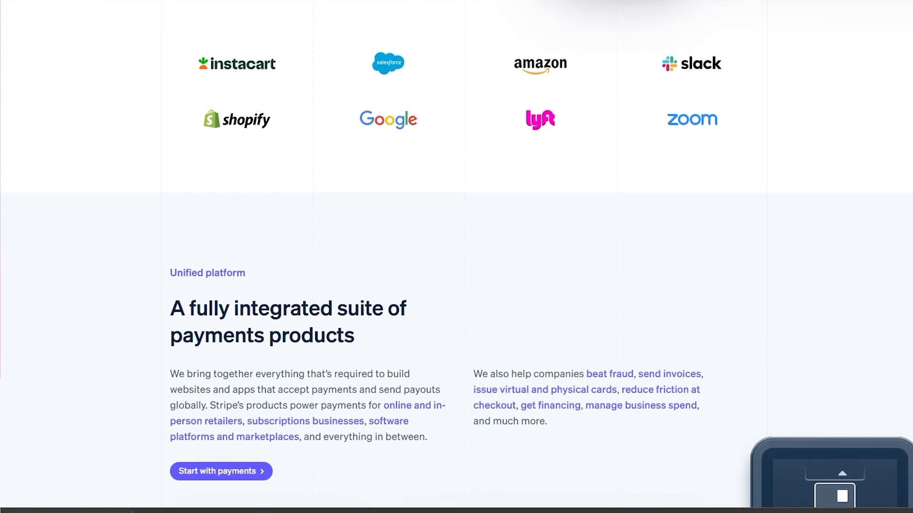
scroll(457, 257, down, 3)
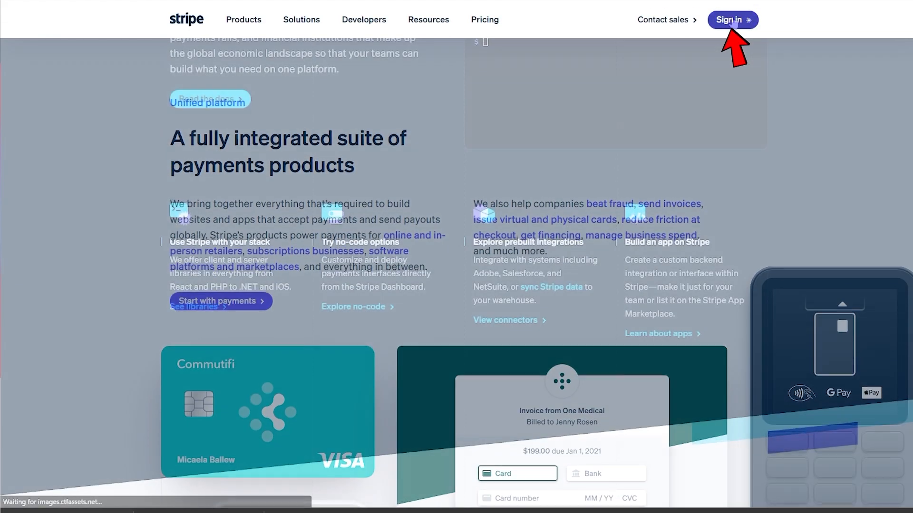
- Go to the Stripe sign-in page from the stripe.com home page
click(732, 21)
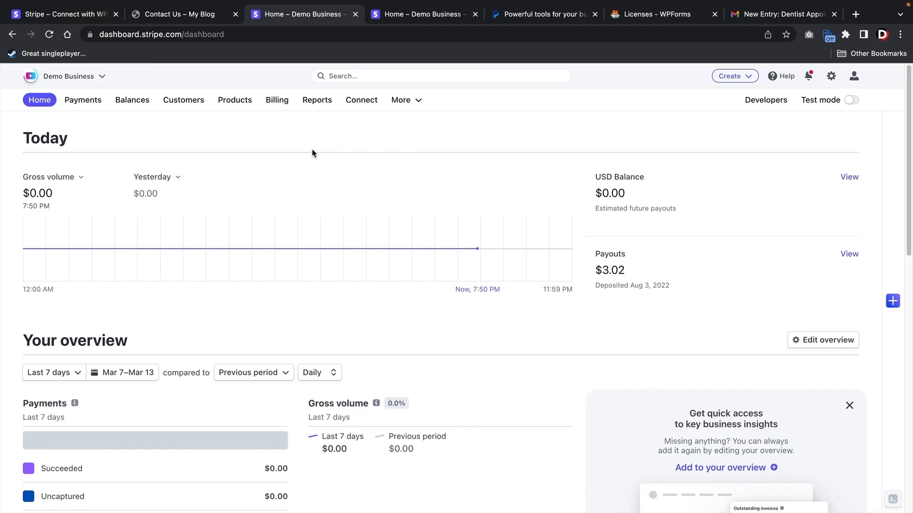
- Log in to Stripe and connect the Demo Business account to WPForms
click(76, 18)
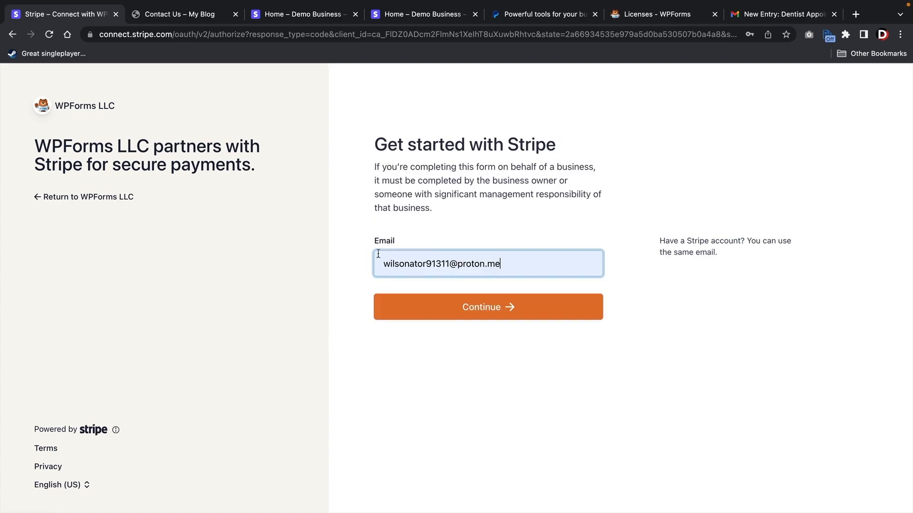
click(494, 310)
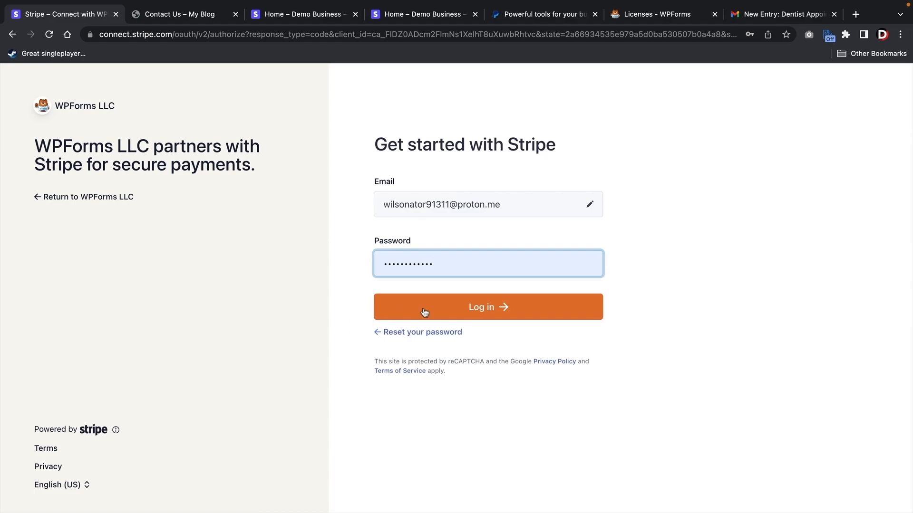
click(489, 308)
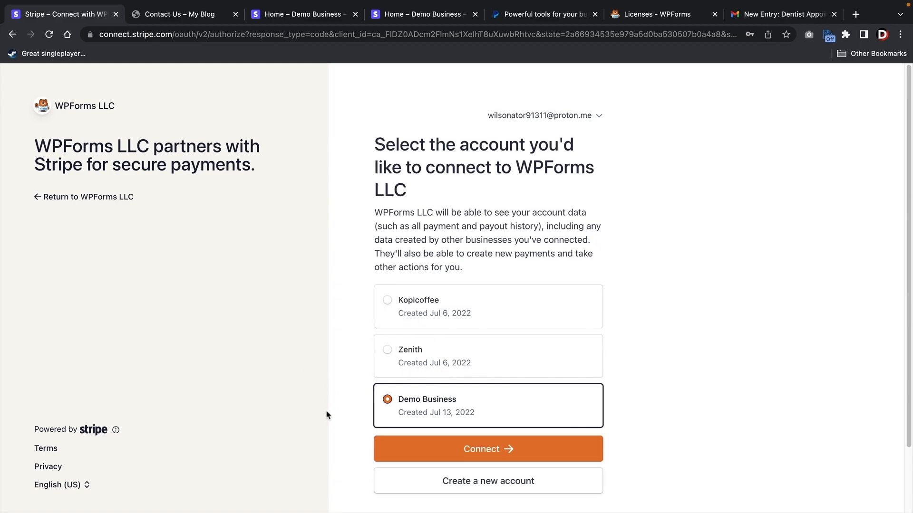
click(473, 451)
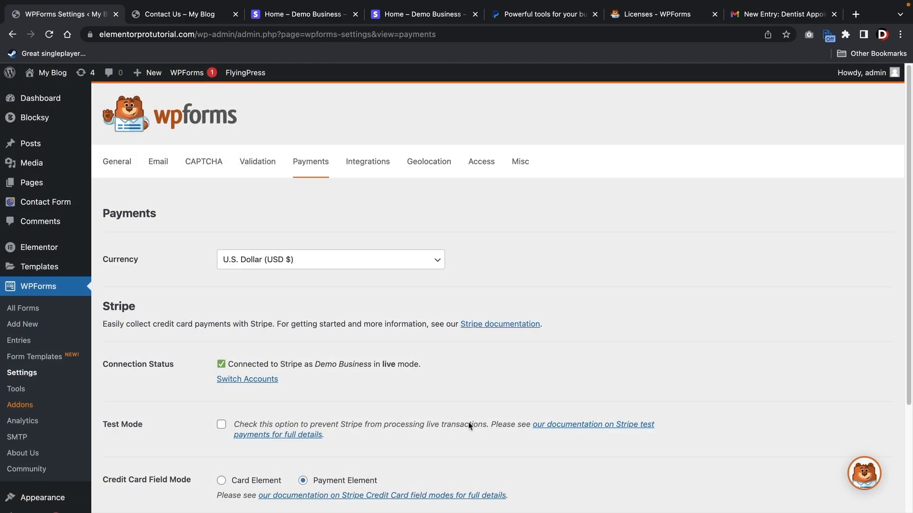
- Save the Stripe payment settings and go to the WPForms All Forms overview
scroll(447, 402, down, 3)
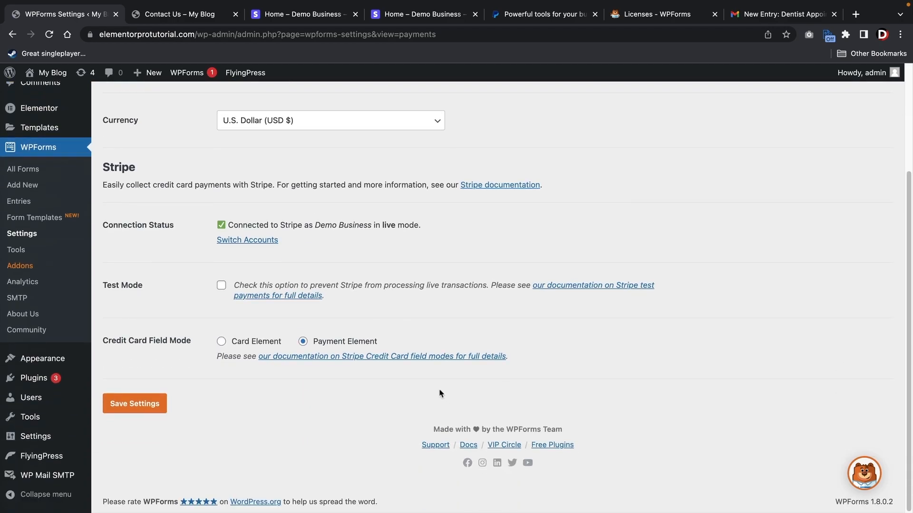
click(142, 405)
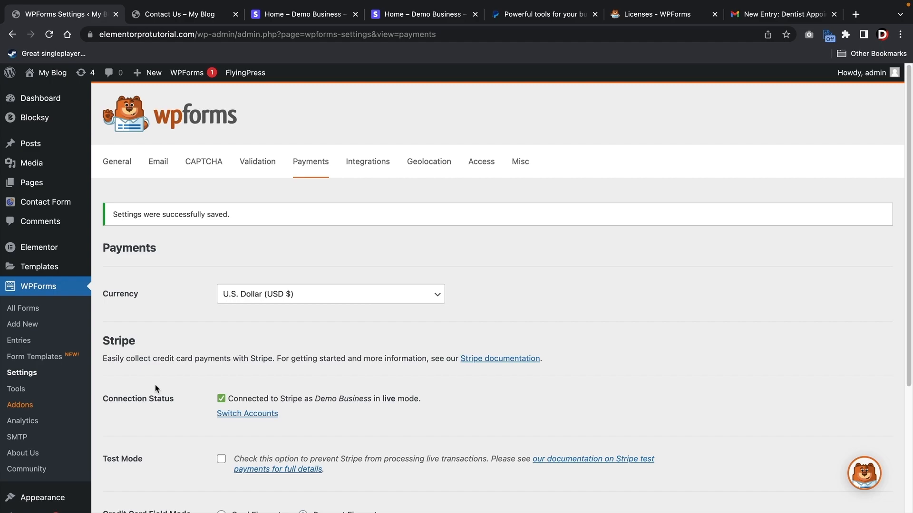
click(41, 310)
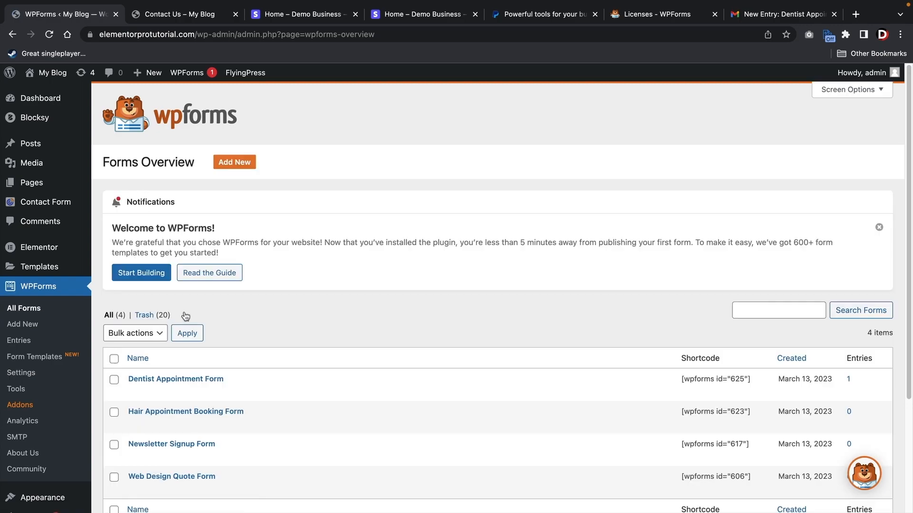
scroll(209, 313, down, 3)
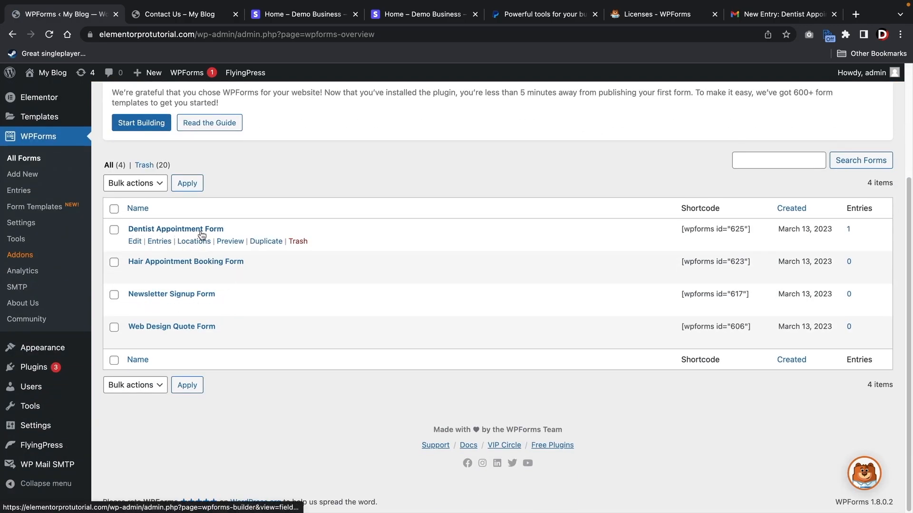
- Edit the Dentist Appointment Form and add a Multiple Items field below the dental concerns
click(135, 242)
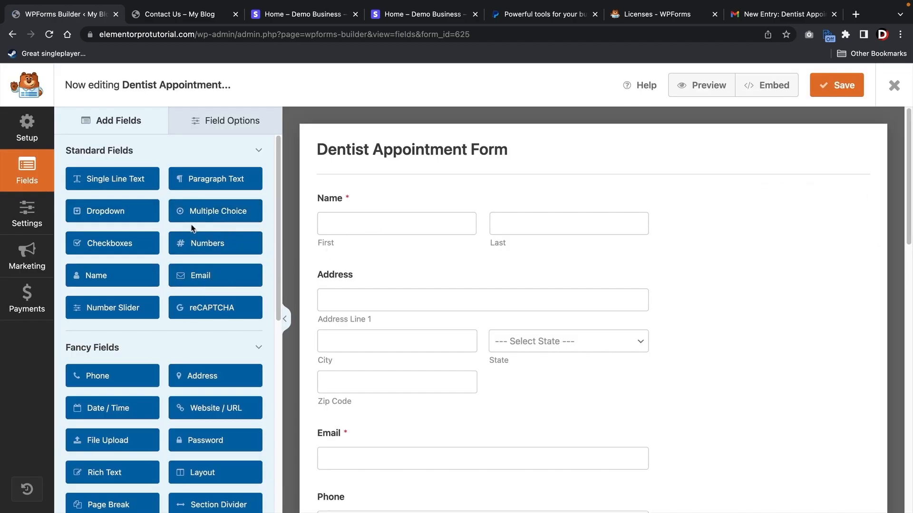
scroll(217, 244, down, 8)
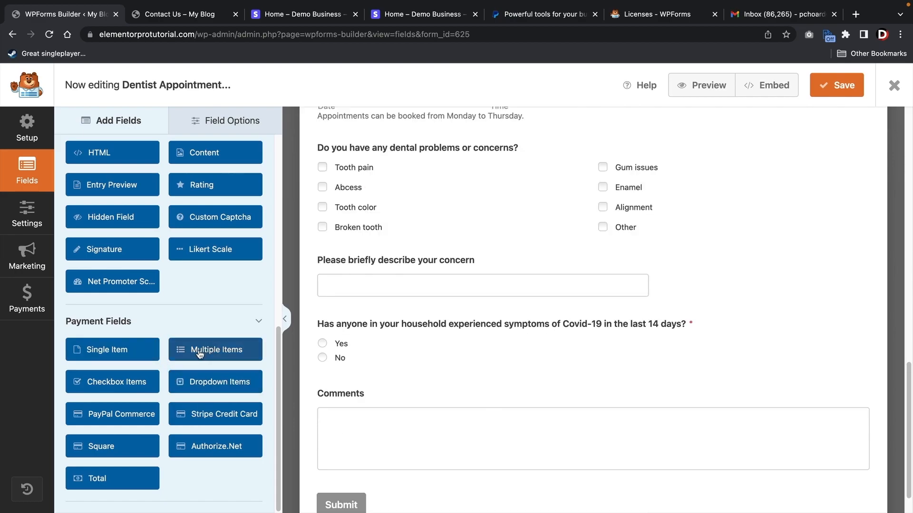
drag(200, 354, 354, 258)
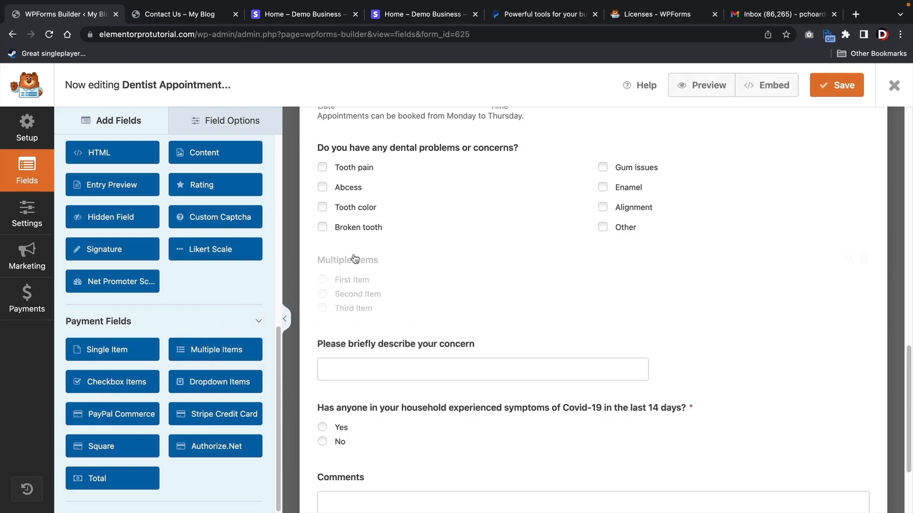
click(360, 266)
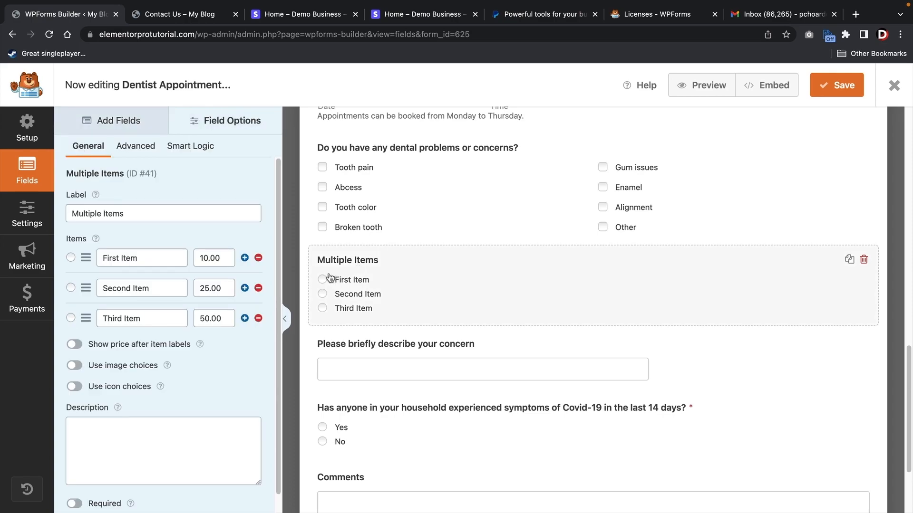
- Label the field Booking Fee with a single item priced 50, and show the price
triple_click(223, 215)
text(Bo)
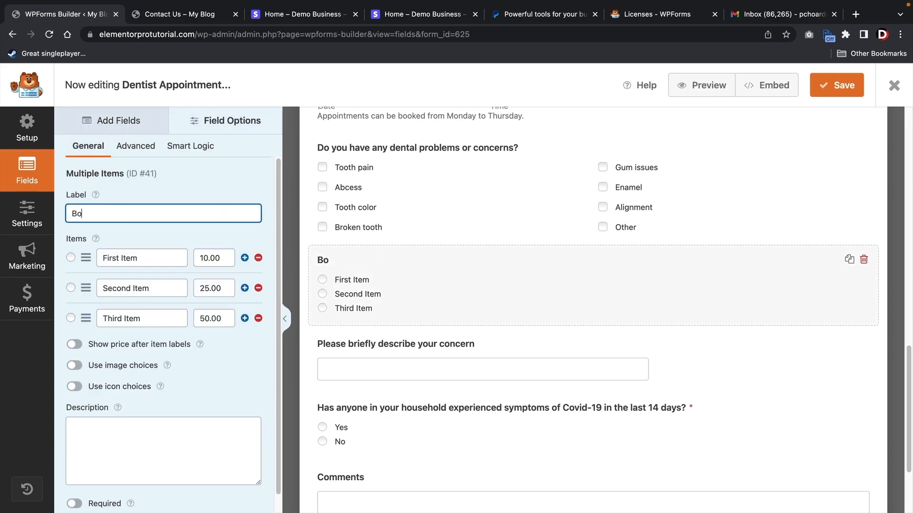
text(oking Fee)
triple_click(148, 263)
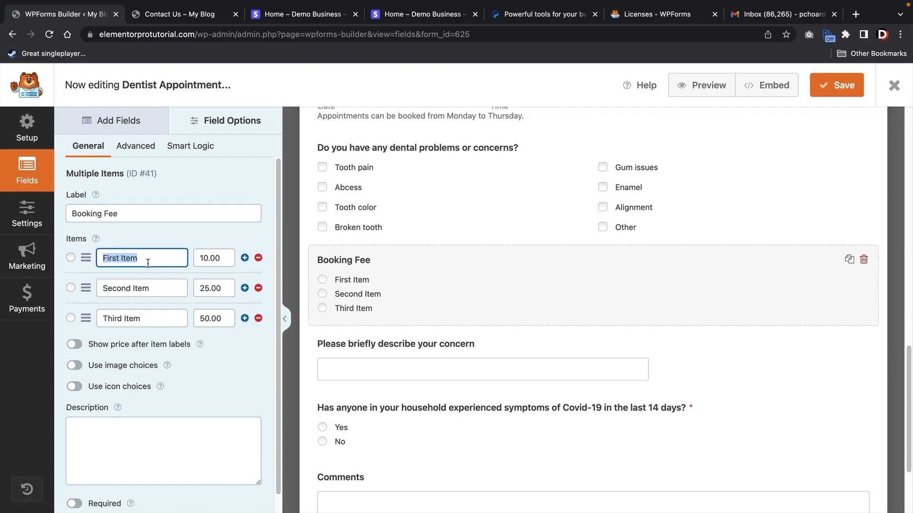
text(Booking Fee)
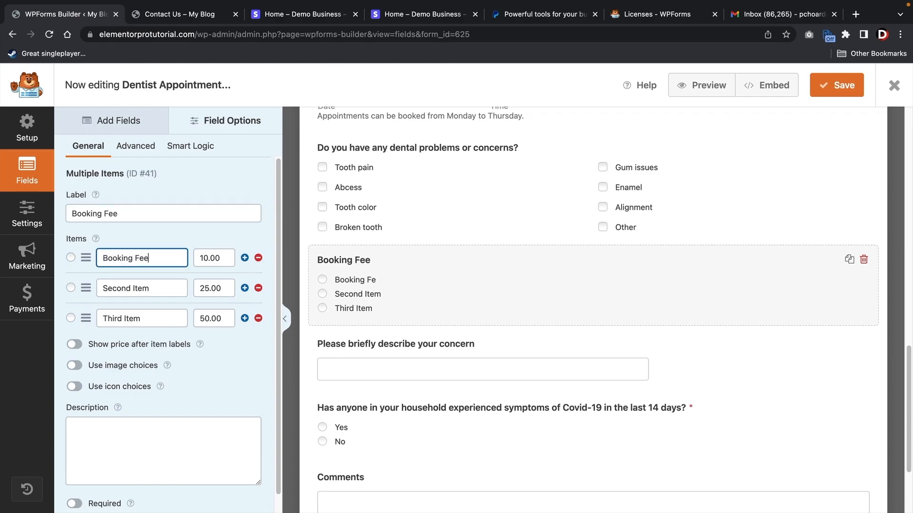
key(Tab)
text(50)
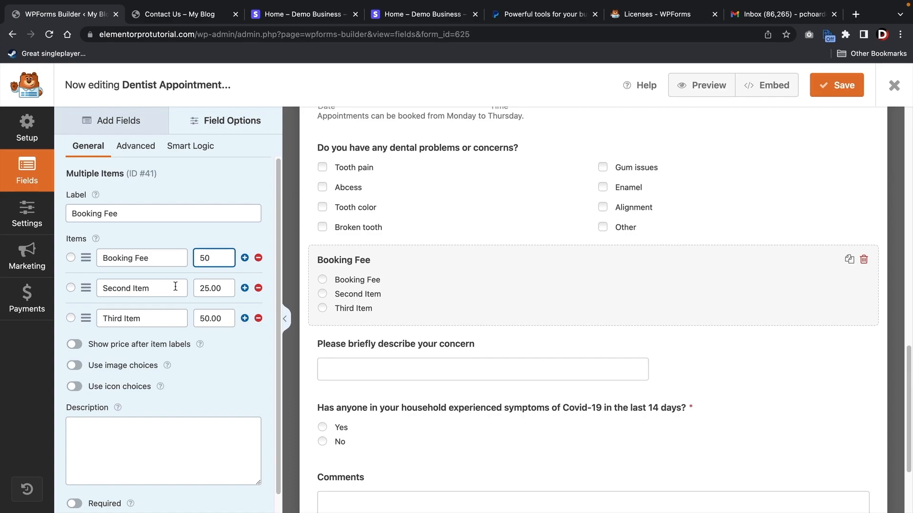
click(262, 286)
click(261, 286)
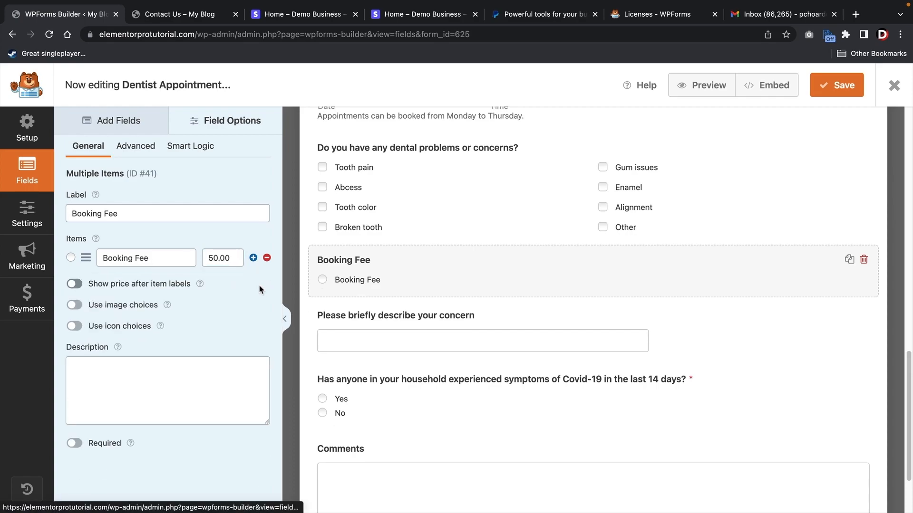
click(96, 286)
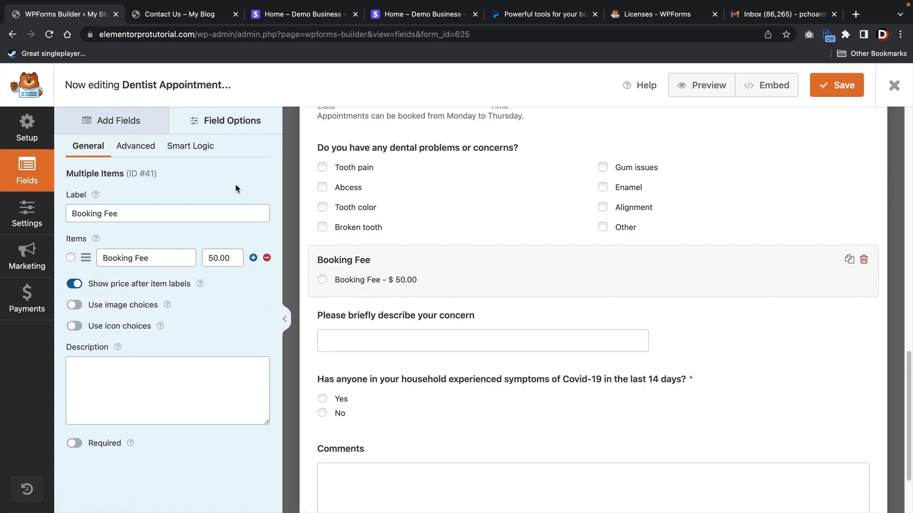
click(121, 123)
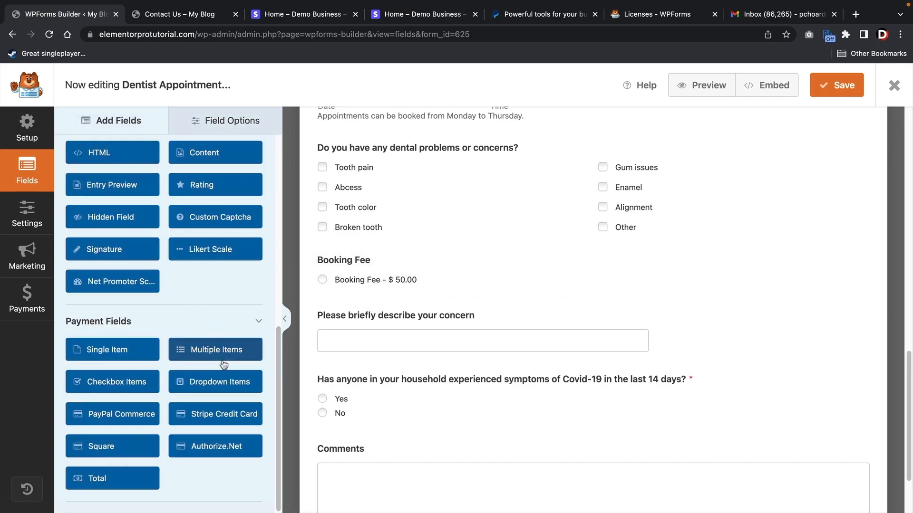
- Add a Total field and a Stripe Credit Card field below Booking Fee
drag(109, 476, 358, 310)
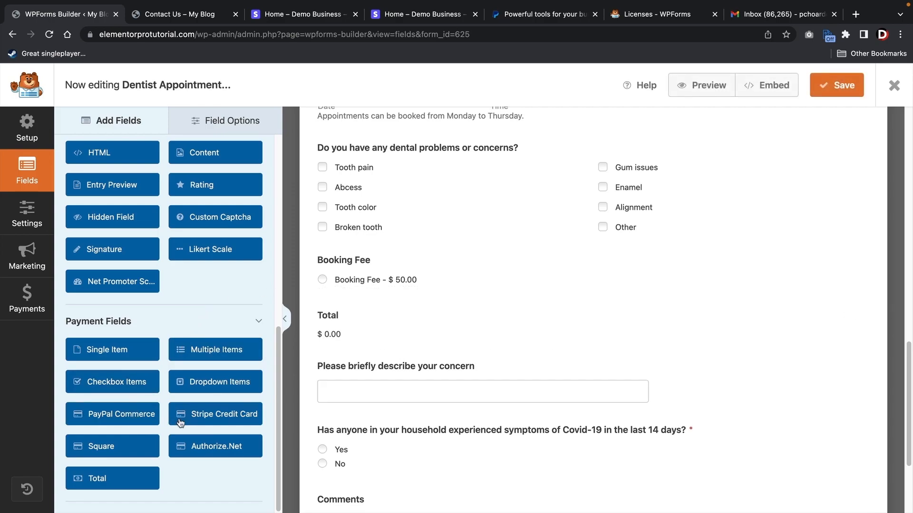
drag(211, 418, 366, 370)
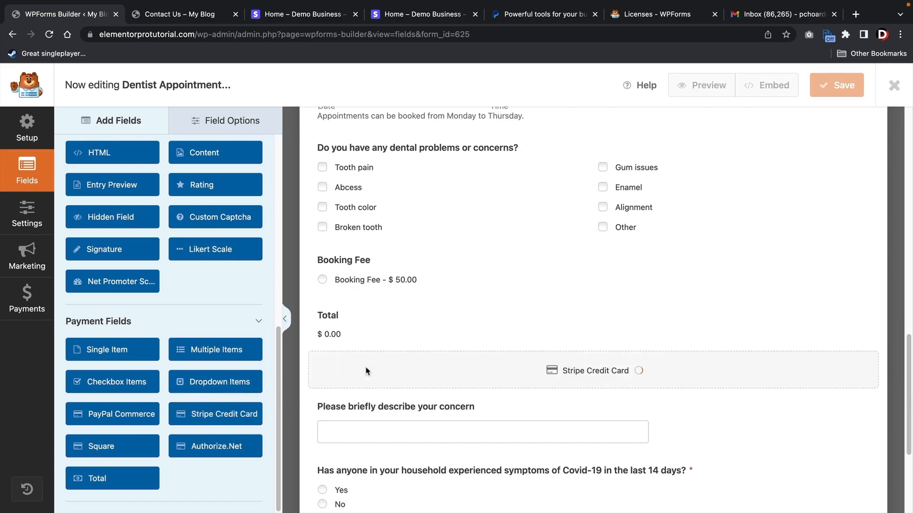
scroll(368, 371, down, 4)
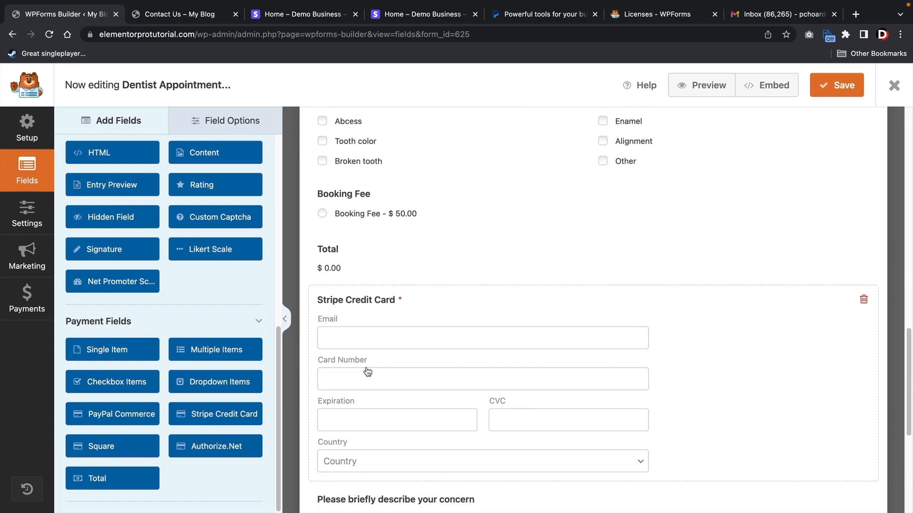
- Save the form, dismiss the Stripe warning, and enable Stripe payments for the form
click(840, 90)
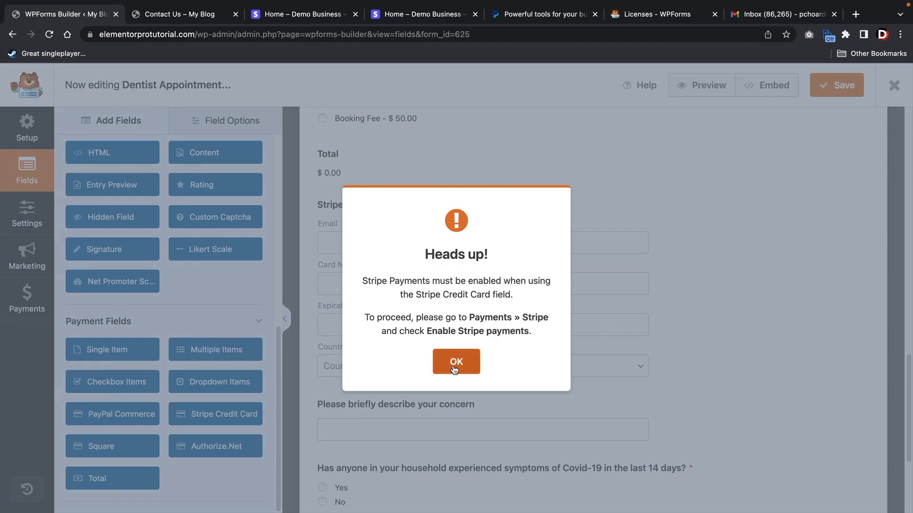
click(455, 364)
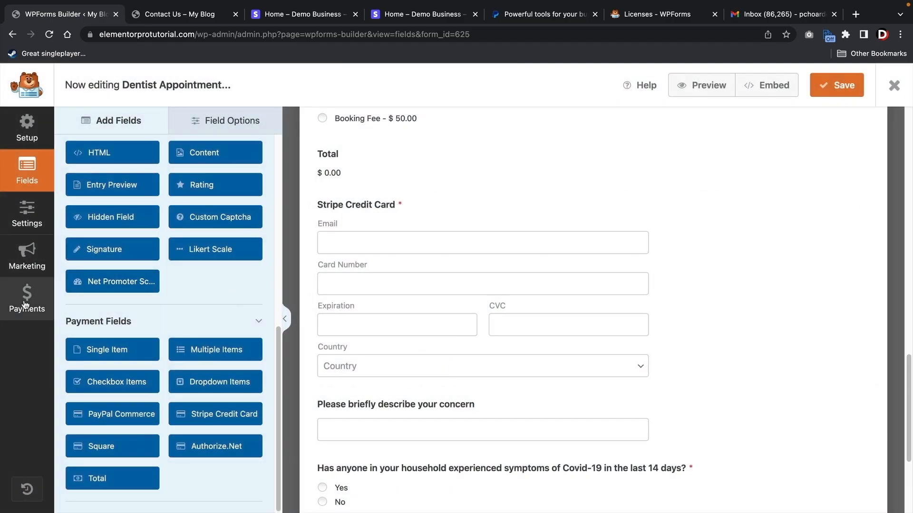
click(26, 304)
click(325, 191)
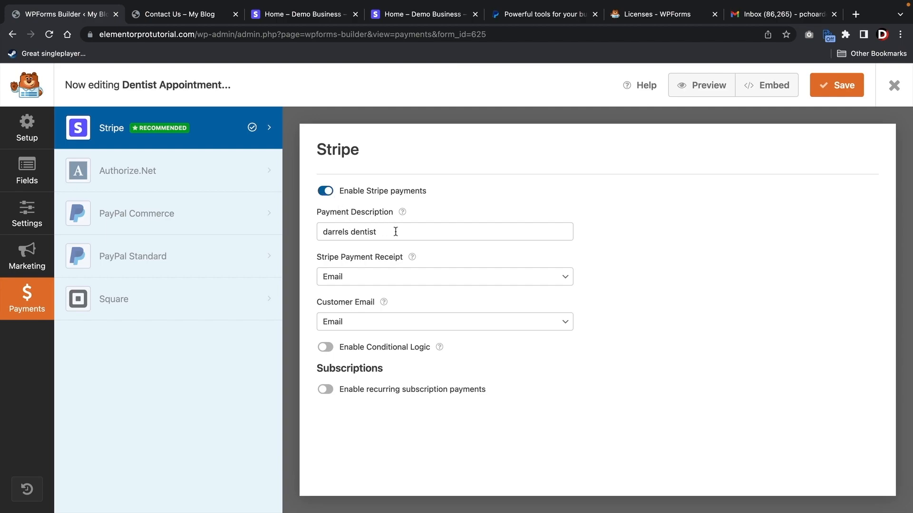
- Keep the 'darrels dentist' payment description, send Stripe receipts to Email, save, and view Contact Us
drag(393, 232, 317, 225)
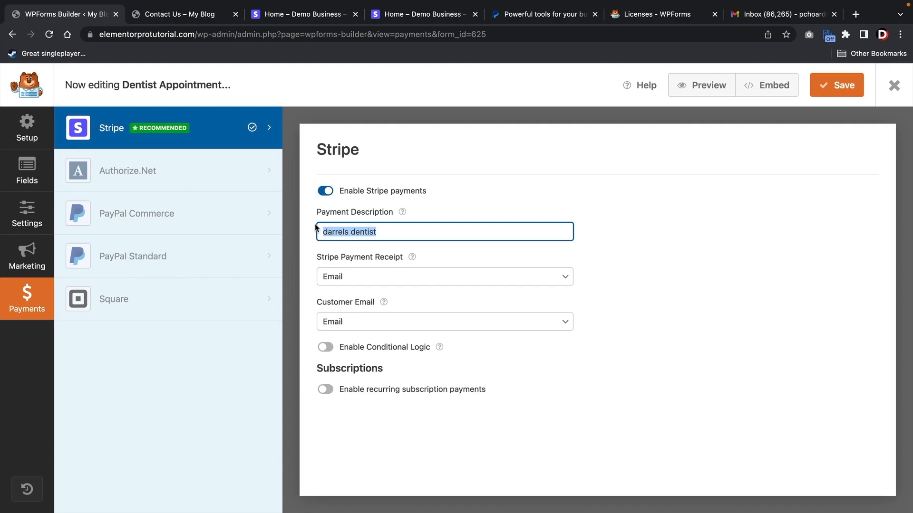
click(342, 275)
click(343, 278)
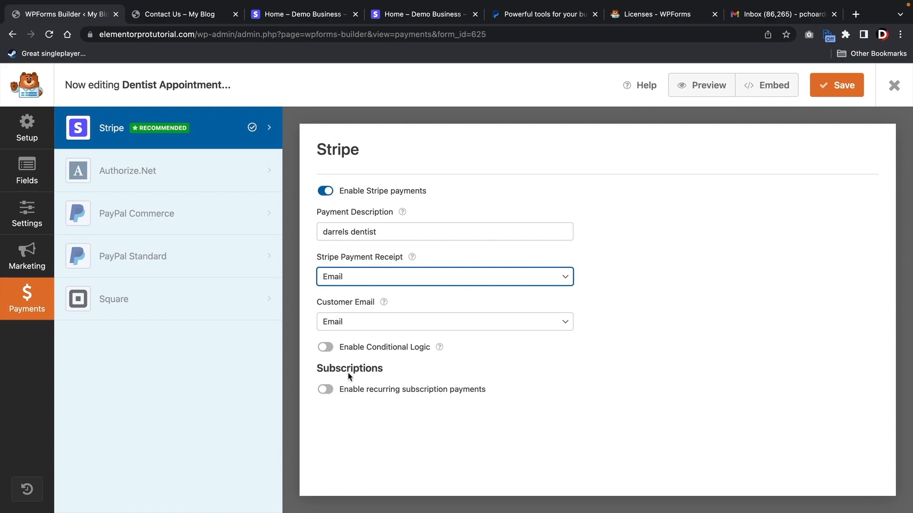
click(815, 85)
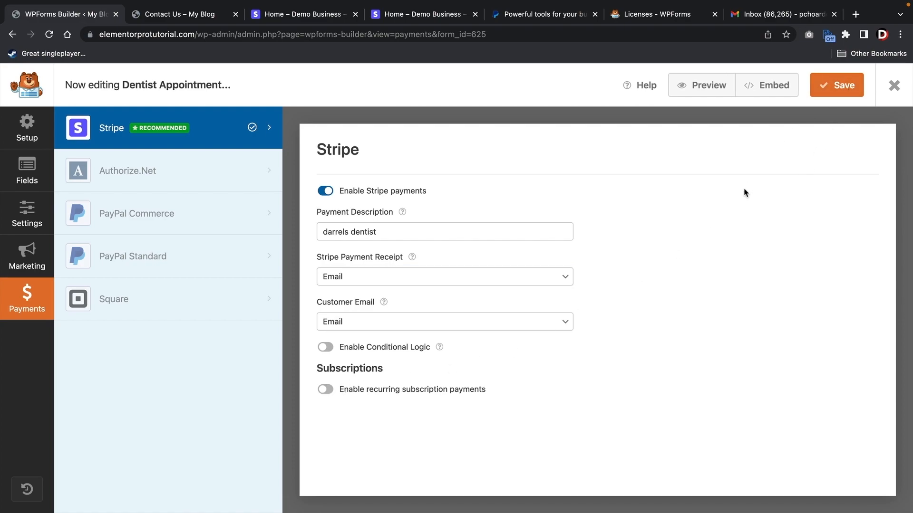
key(ctrl+Tab)
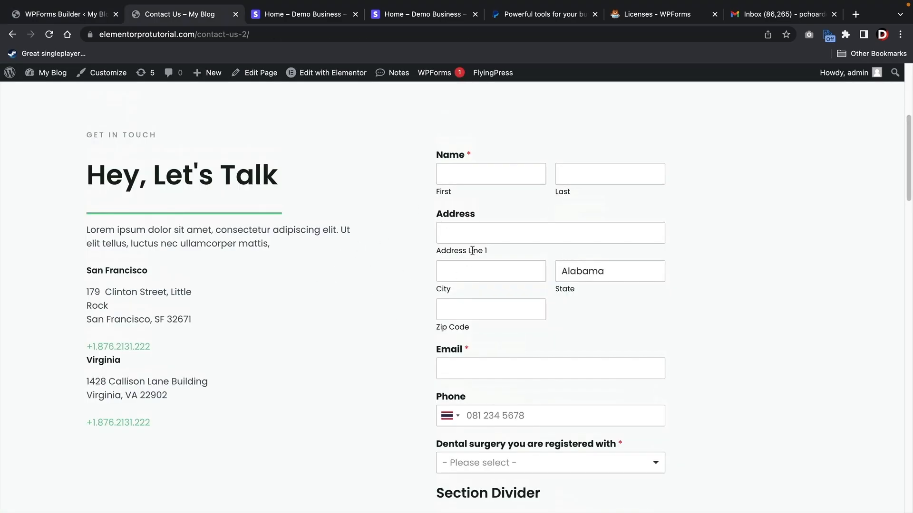
- Fill in the test entrant's first name, last name and e-mail address
click(512, 174)
text(darrel)
key(Tab)
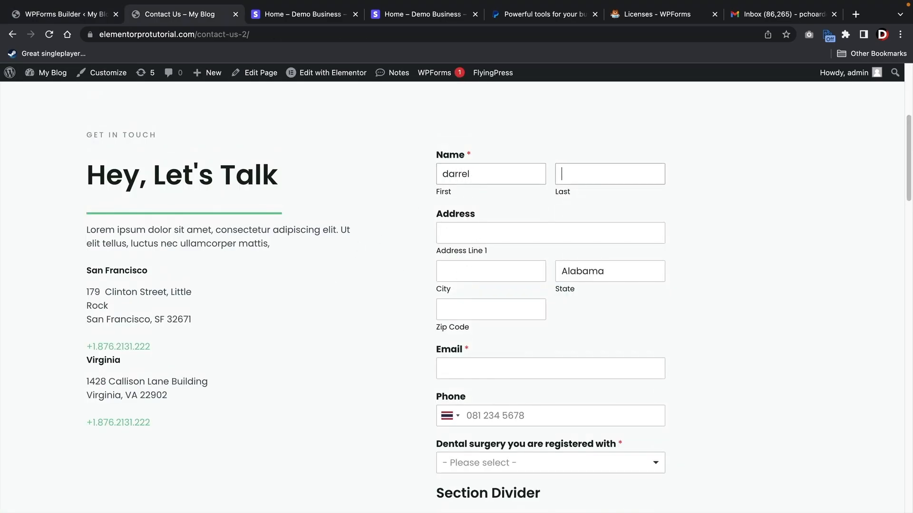
text(wilson)
scroll(516, 216, down, 3)
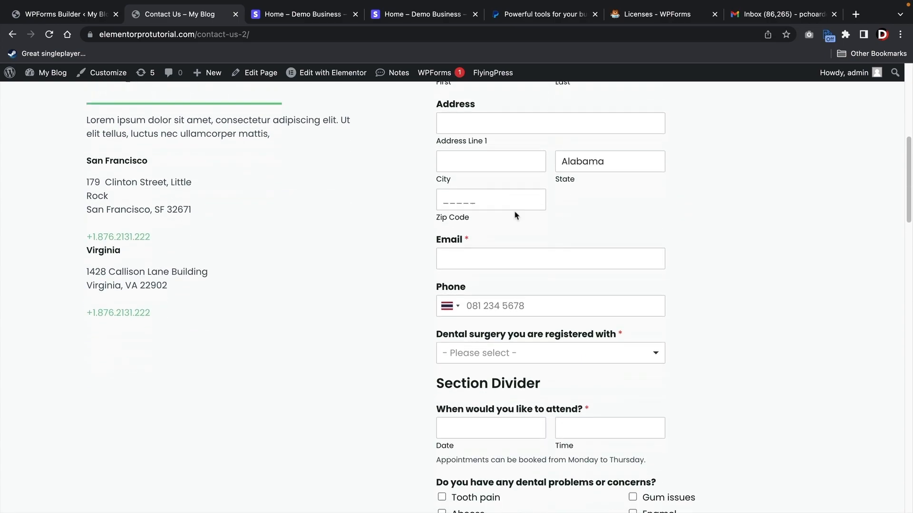
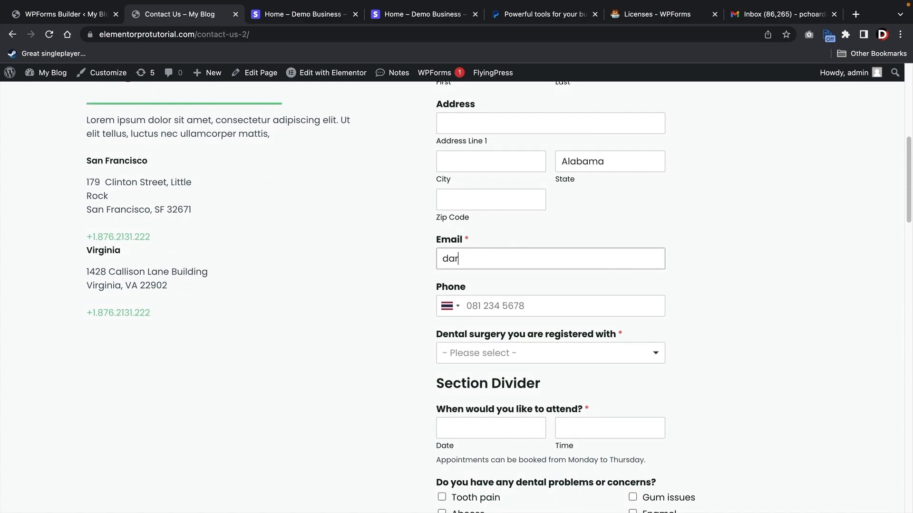
- Choose Northridge (Child Location), answer the numbing question, and book 03/14/2023 at 9:00 PM
scroll(509, 258, down, 3)
click(509, 257)
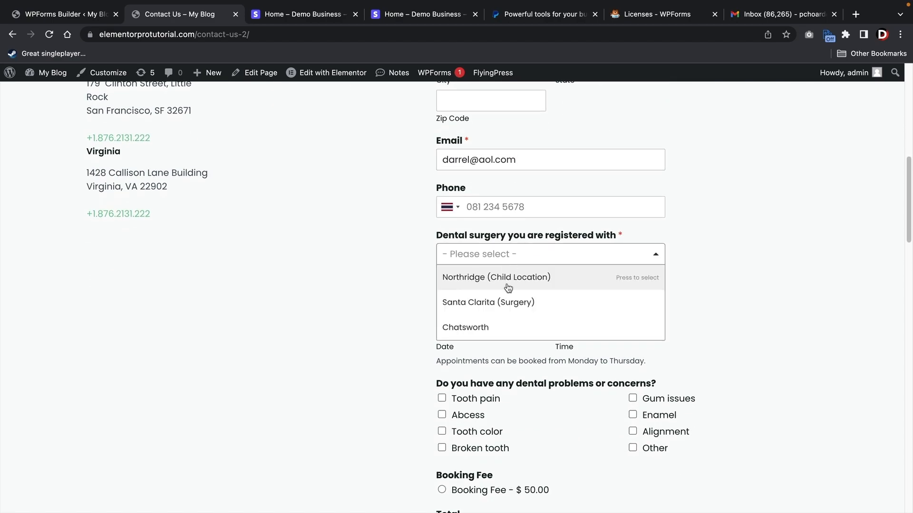
click(508, 287)
click(506, 310)
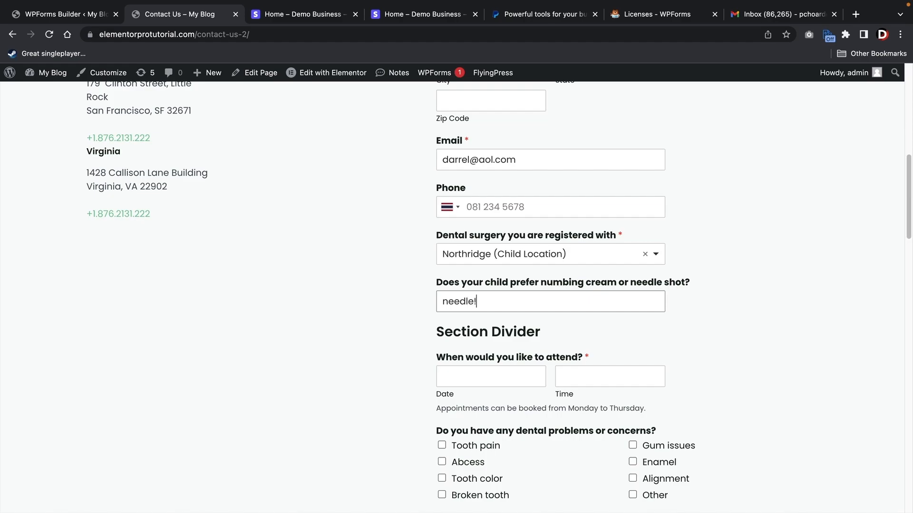
scroll(508, 322, down, 3)
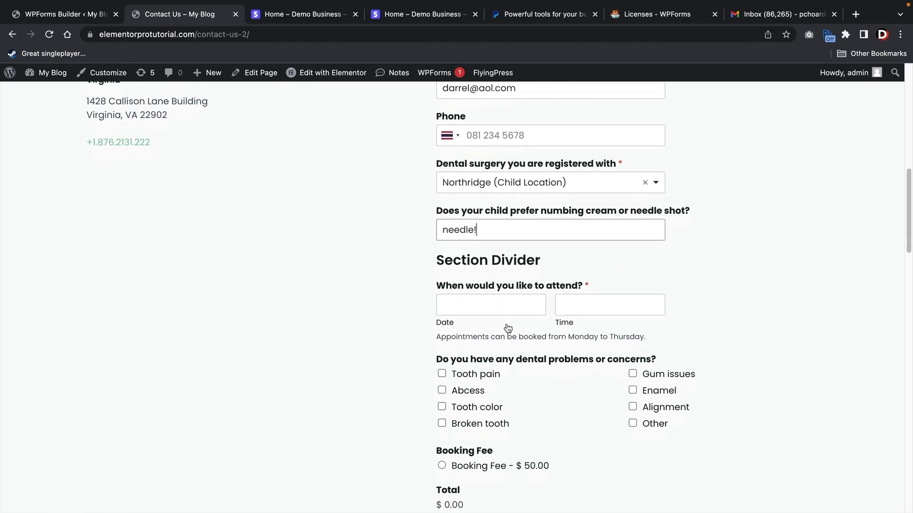
click(510, 301)
click(493, 402)
click(604, 302)
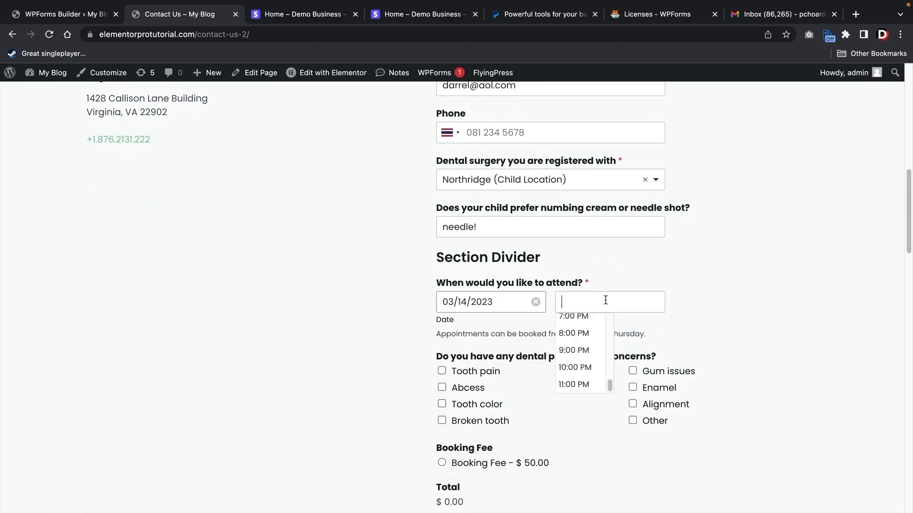
click(579, 354)
- Tick Tooth color, select the $50 Booking Fee, and begin the card payer's email
scroll(580, 356, down, 2)
click(489, 311)
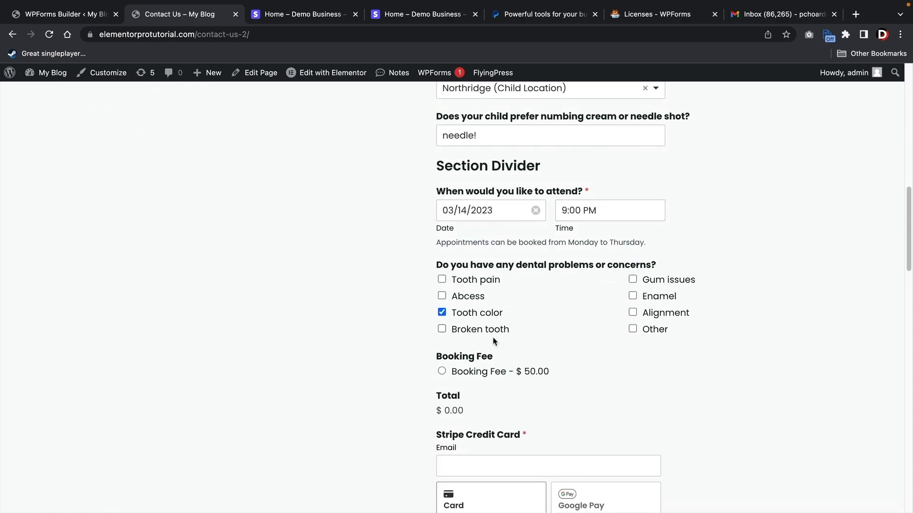
scroll(491, 343, down, 2)
click(442, 295)
scroll(442, 297, down, 5)
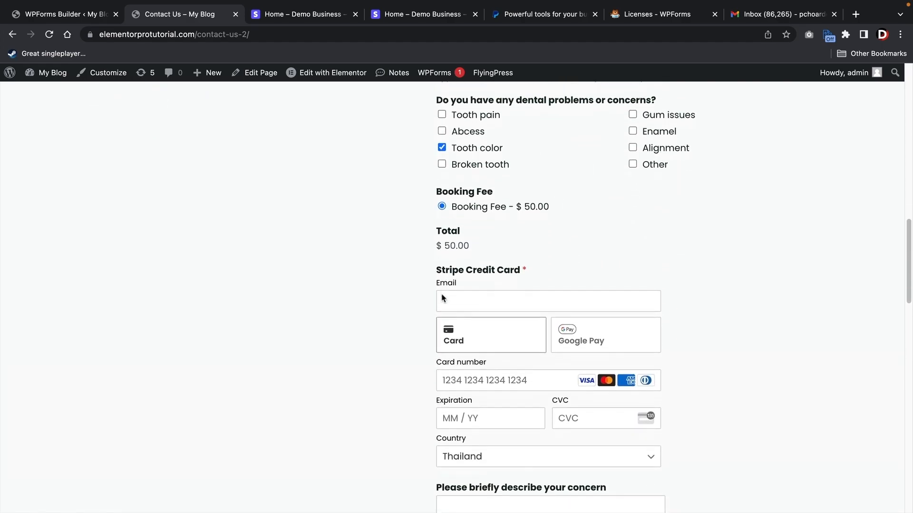
click(485, 209)
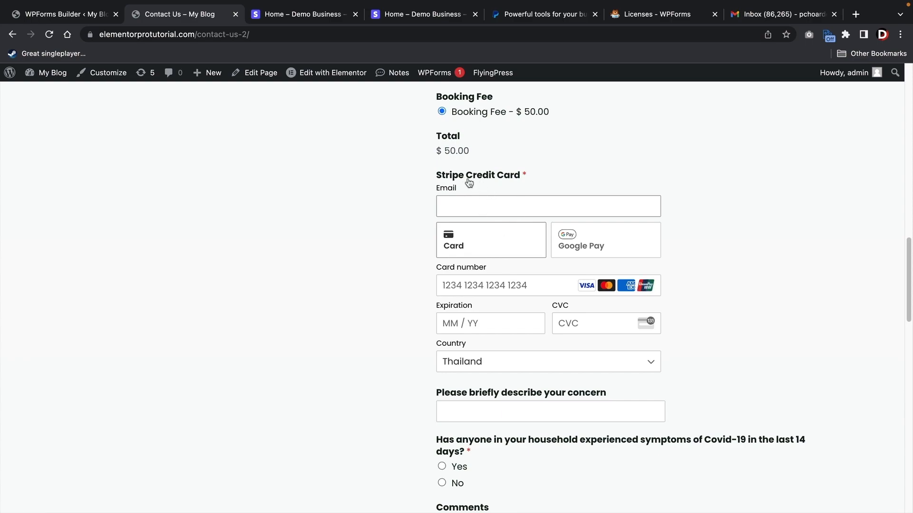
- Set the Stripe credit card mode to Card Element, save, and reload the Contact Us page
click(68, 14)
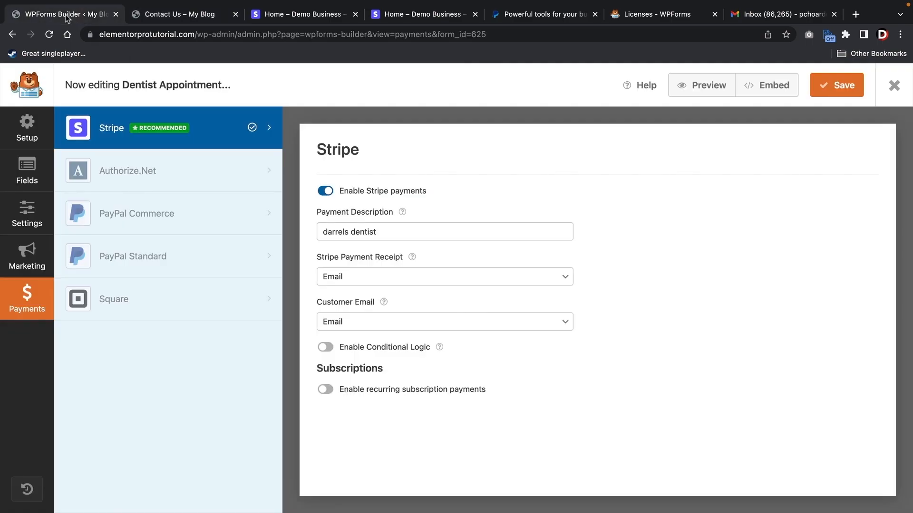
click(894, 84)
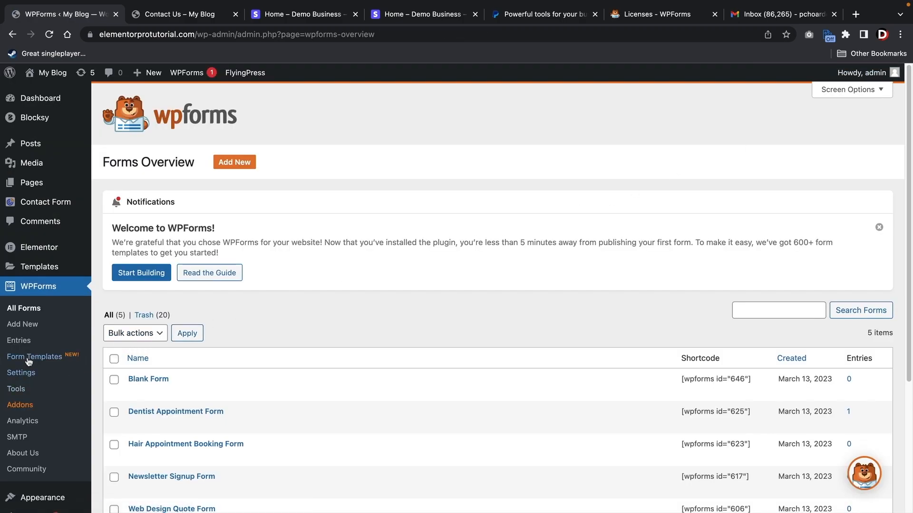
click(29, 374)
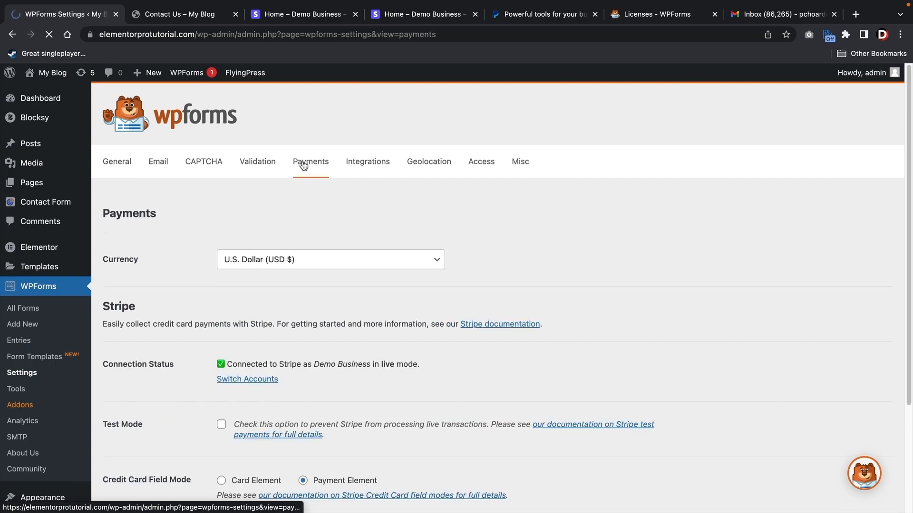
scroll(285, 200, down, 3)
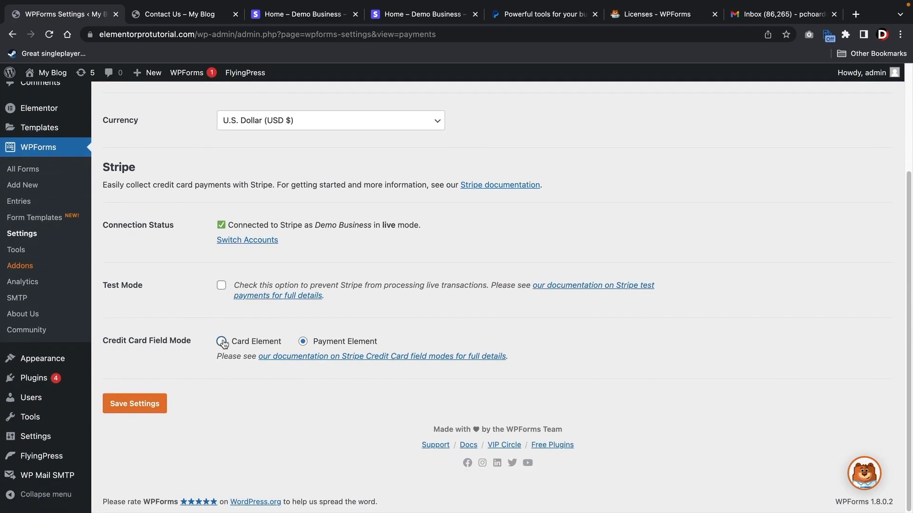
click(221, 341)
click(144, 407)
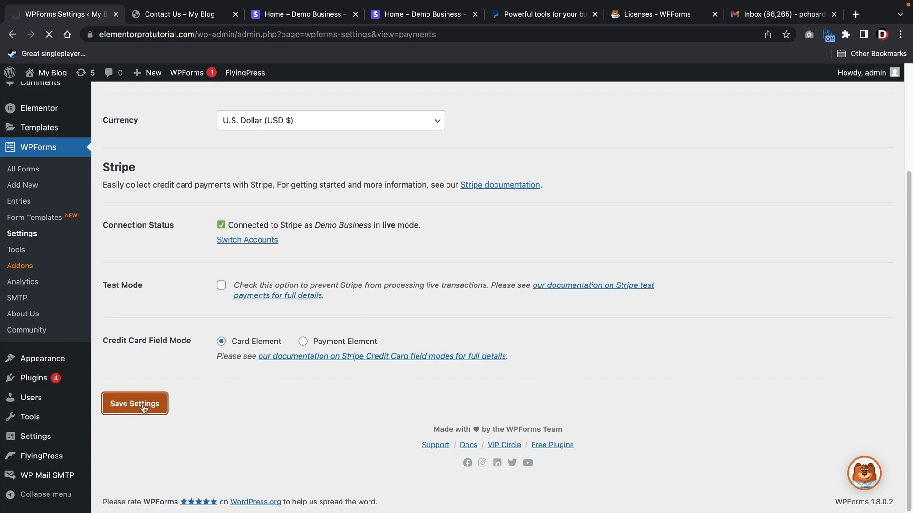
click(190, 14)
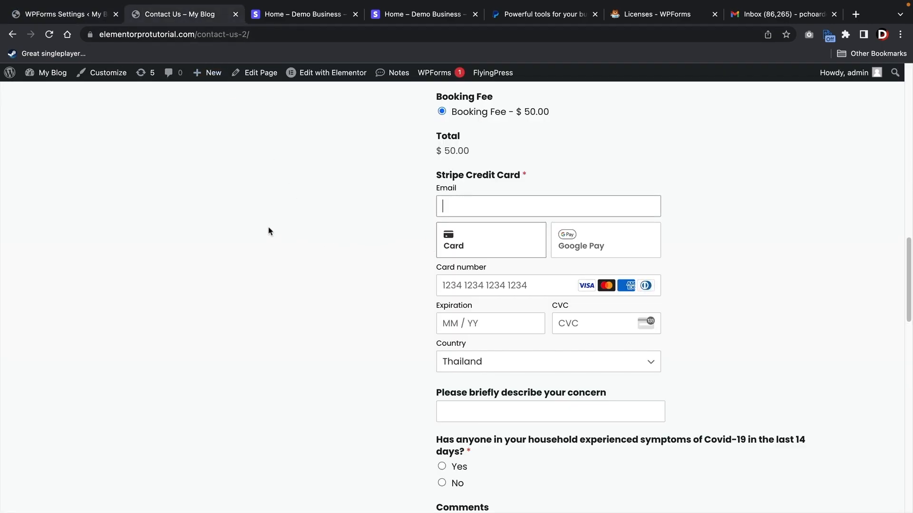
click(50, 34)
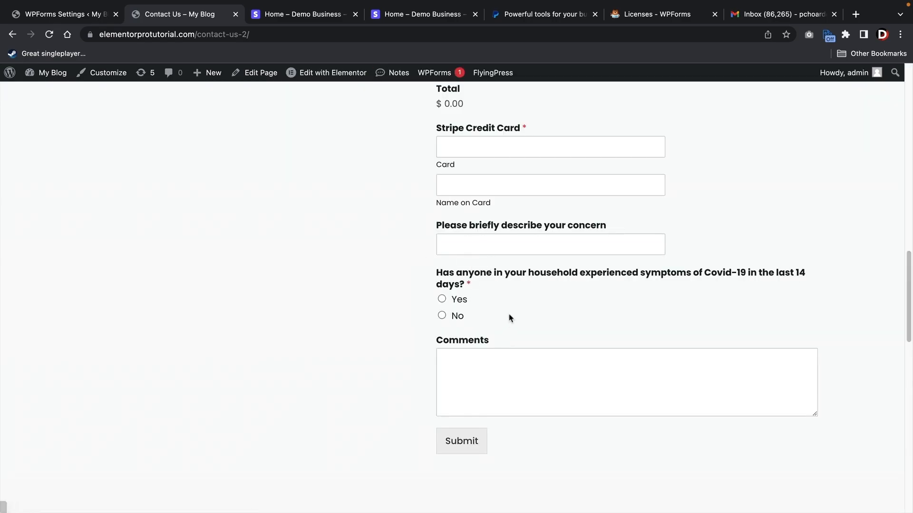
- Scroll the reloaded Contact Us form to review the plain Card and Name on Card fields
scroll(508, 317, up, 3)
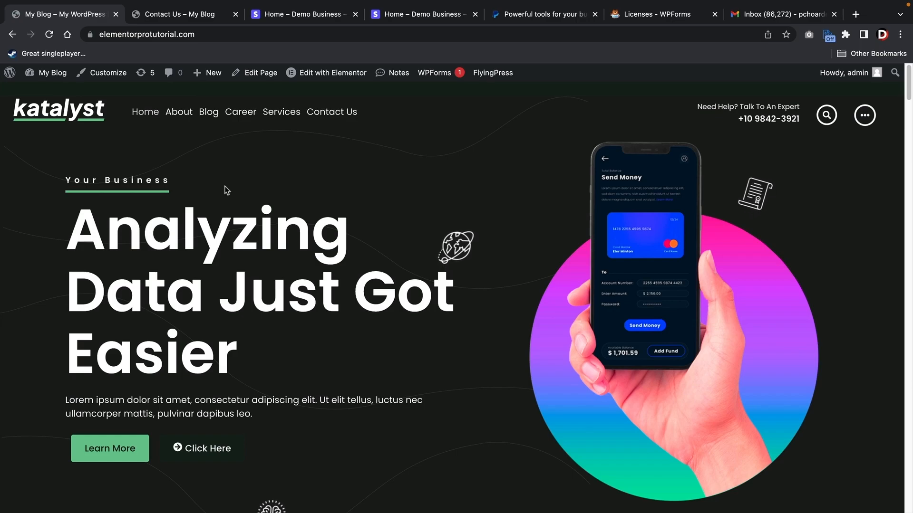
- Start a new WPForms form from the Buy Me a Coffee template, found by searching 'coffe'
mouse_move(48, 72)
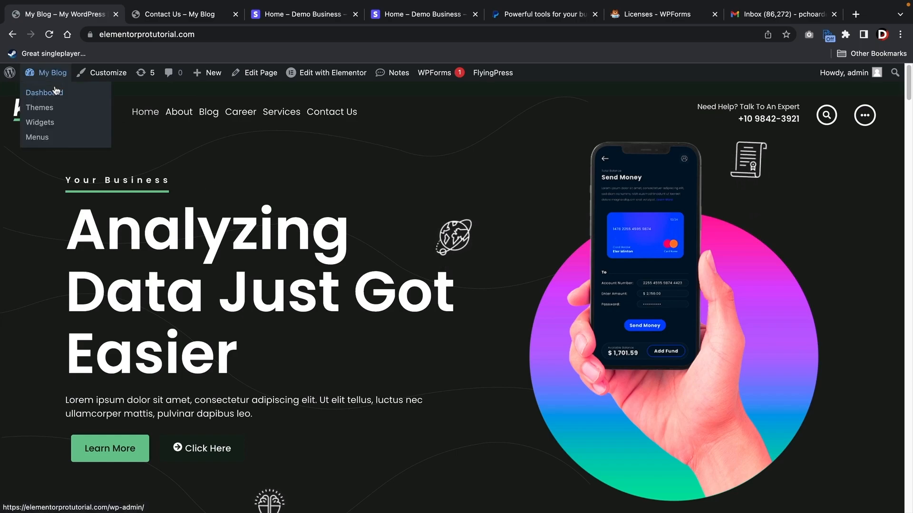
click(56, 93)
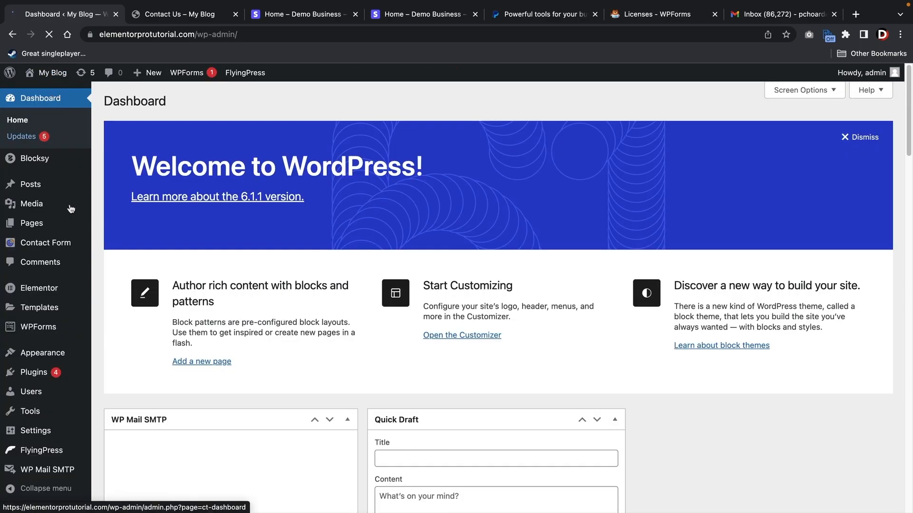
mouse_move(53, 332)
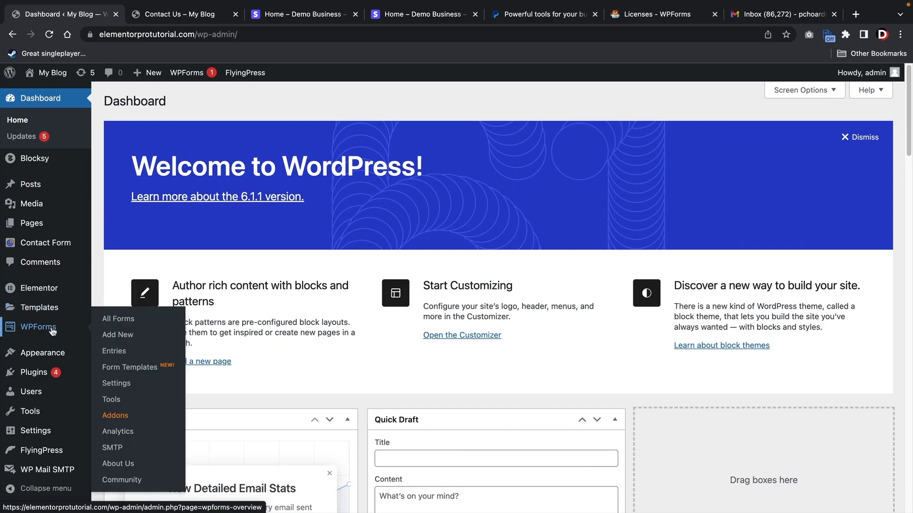
click(111, 336)
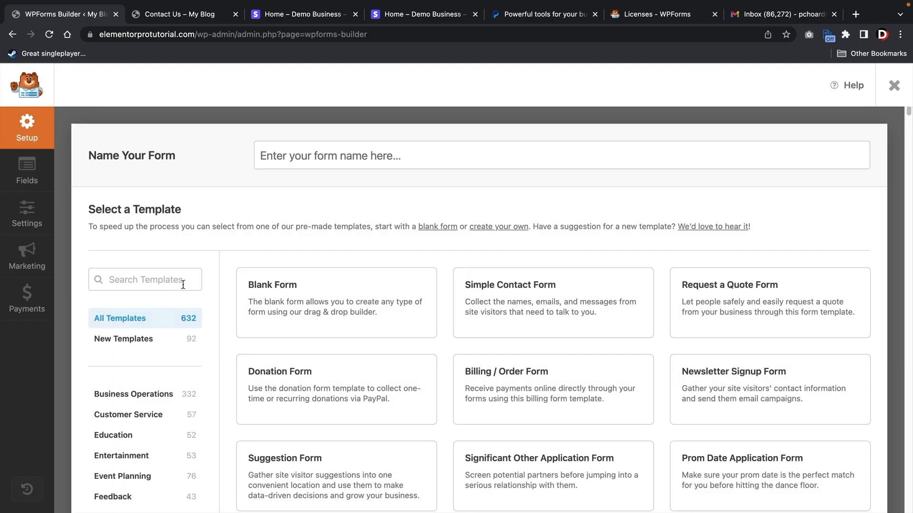
click(165, 278)
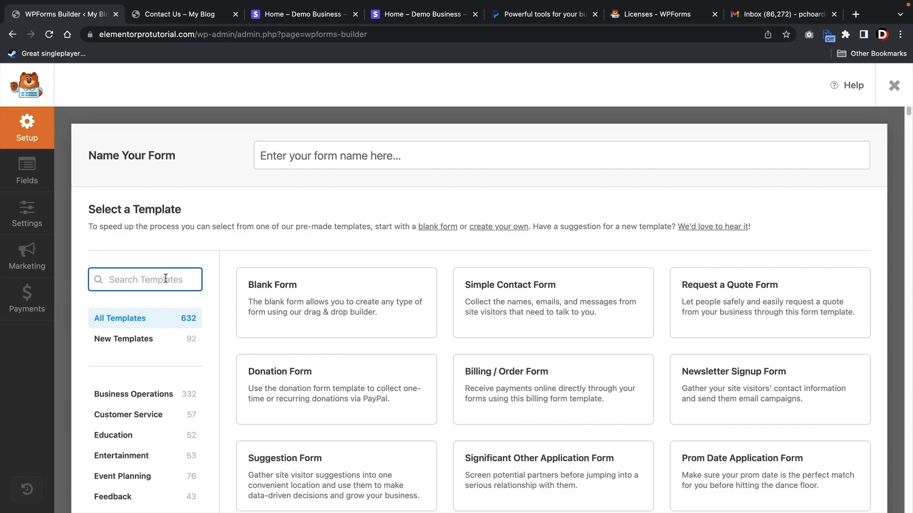
text(coffee)
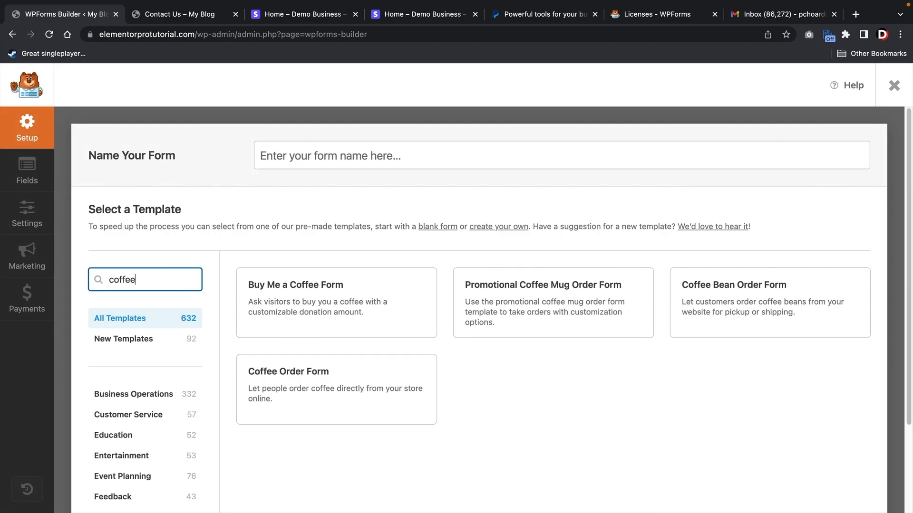
click(279, 318)
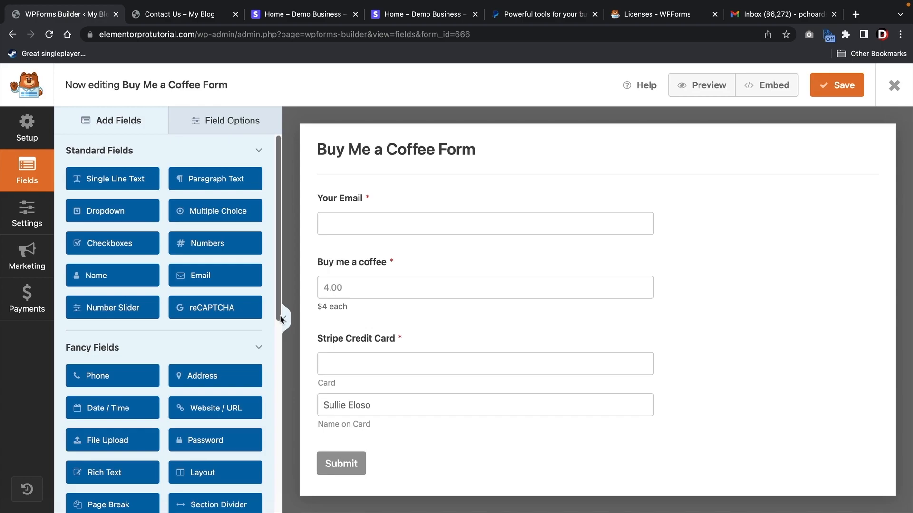
- Review the Your Email, Buy me a coffee and Stripe Credit Card fields, then view Stripe payment settings
click(378, 202)
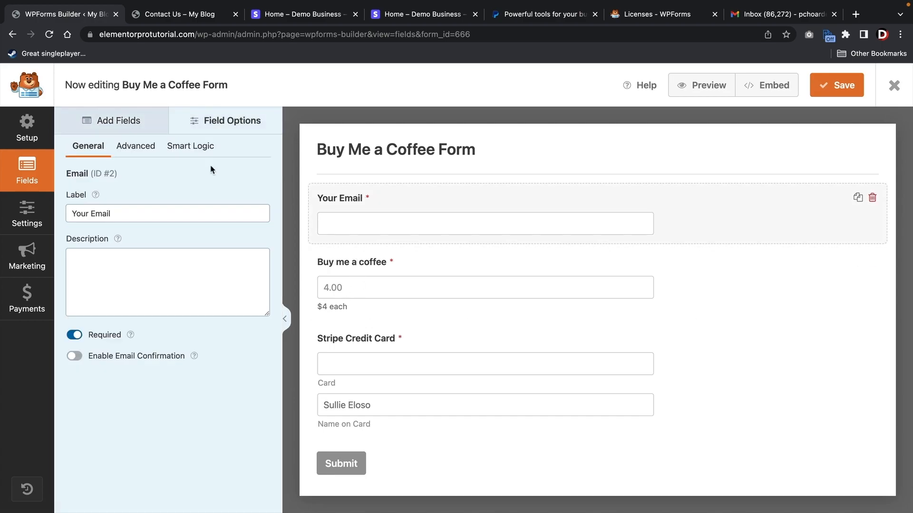
click(393, 261)
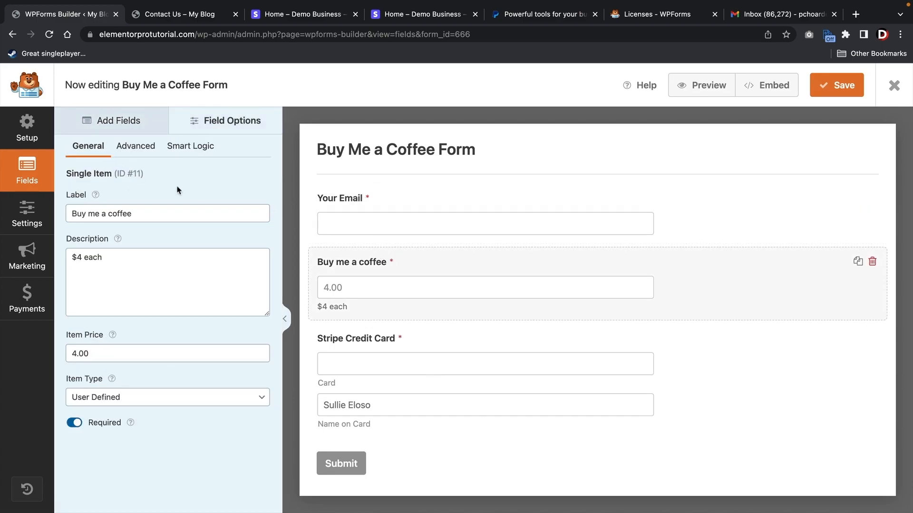
click(391, 340)
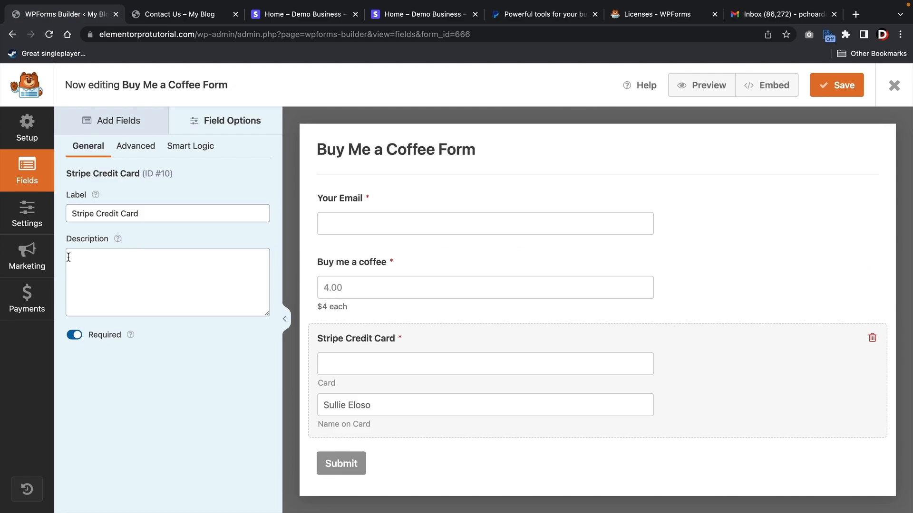
click(27, 295)
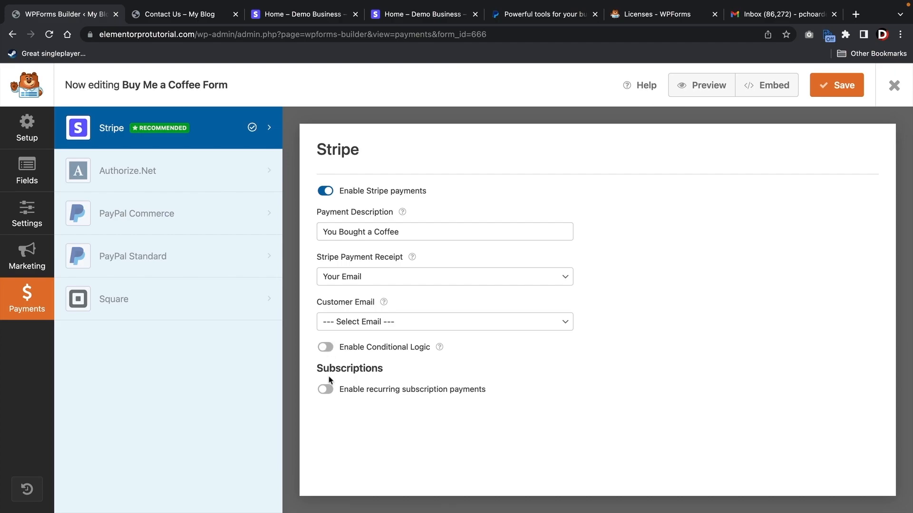
- Enable a Monthly recurring subscription 'Monthly Support' using Your Email, save and close the builder
click(325, 389)
scroll(332, 388, down, 2)
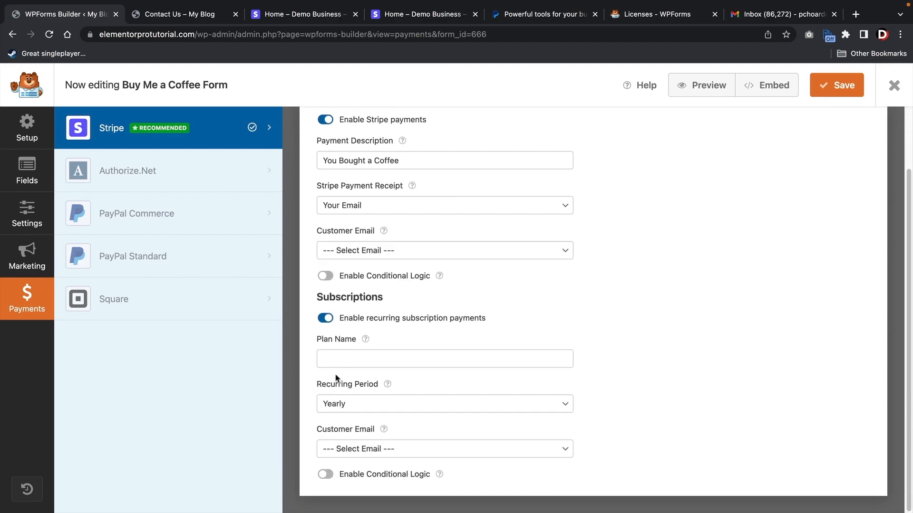
click(359, 360)
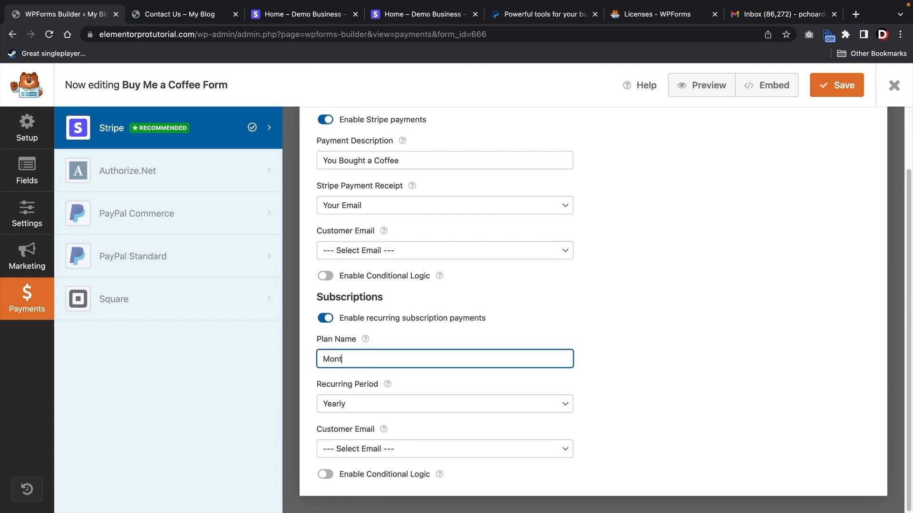
key(Tab)
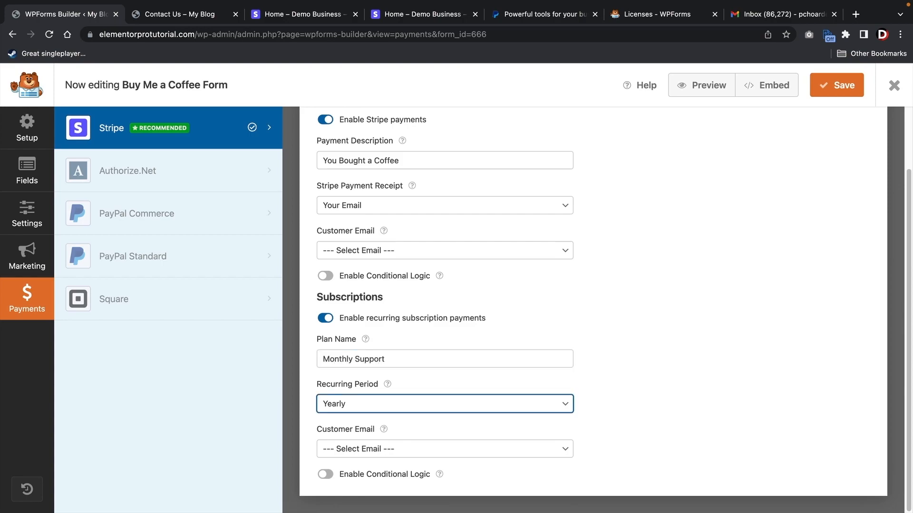
click(366, 406)
click(357, 366)
click(399, 449)
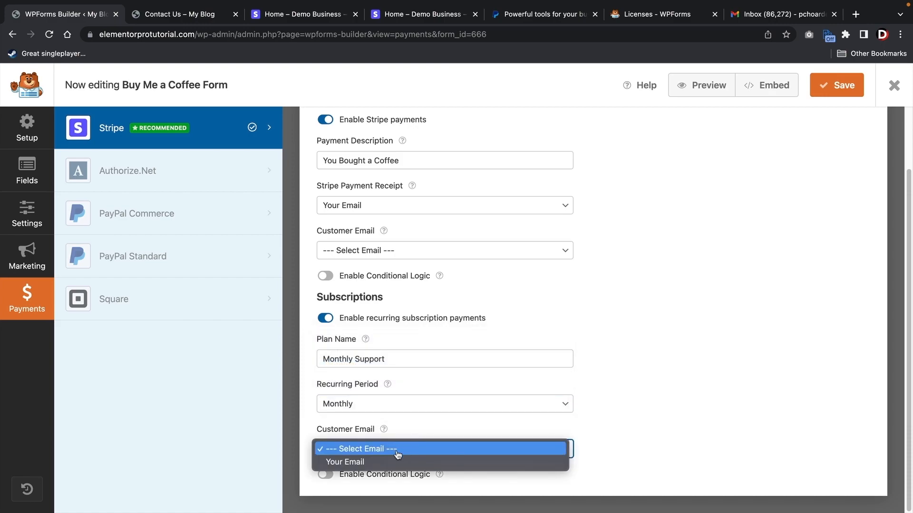
click(397, 460)
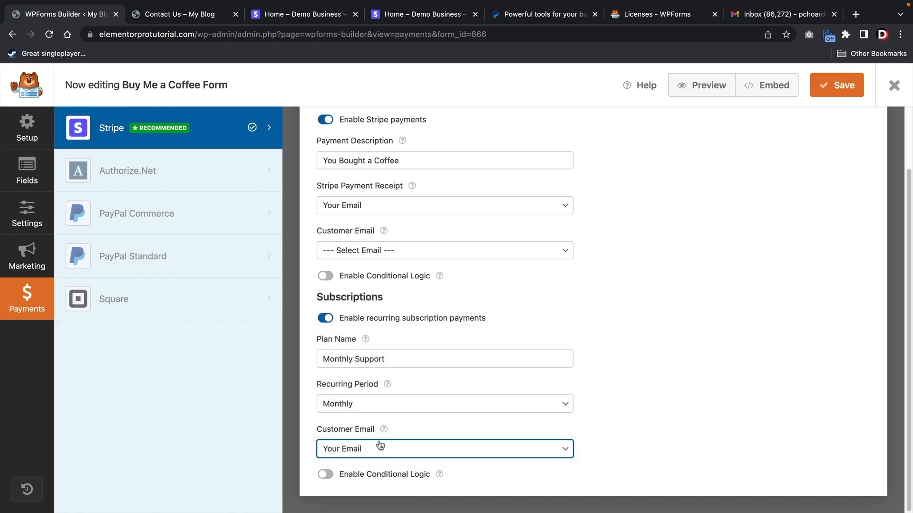
click(833, 87)
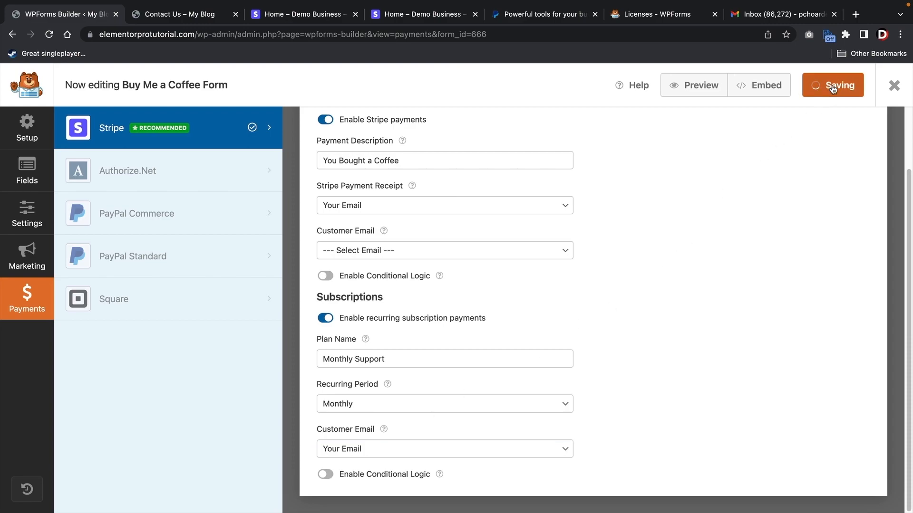
click(893, 86)
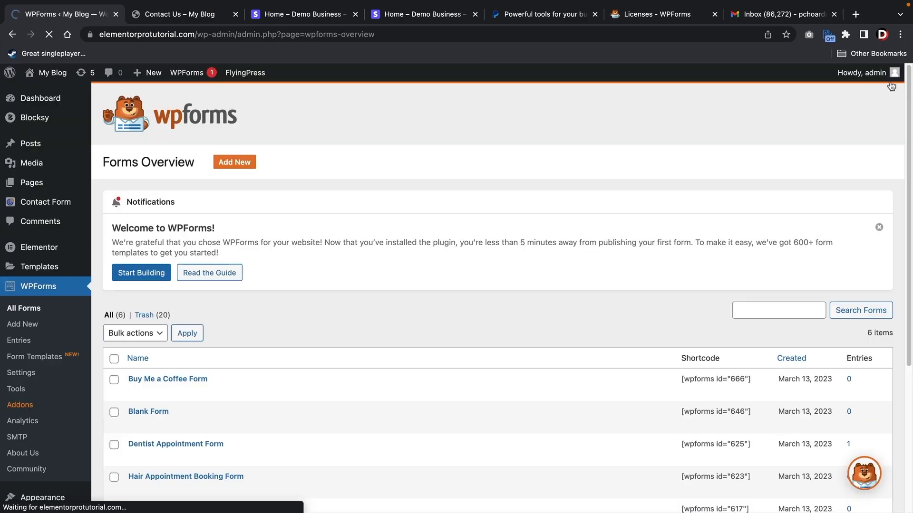
- Copy the Buy Me a Coffee Form shortcode from the forms overview
scroll(814, 133, down, 3)
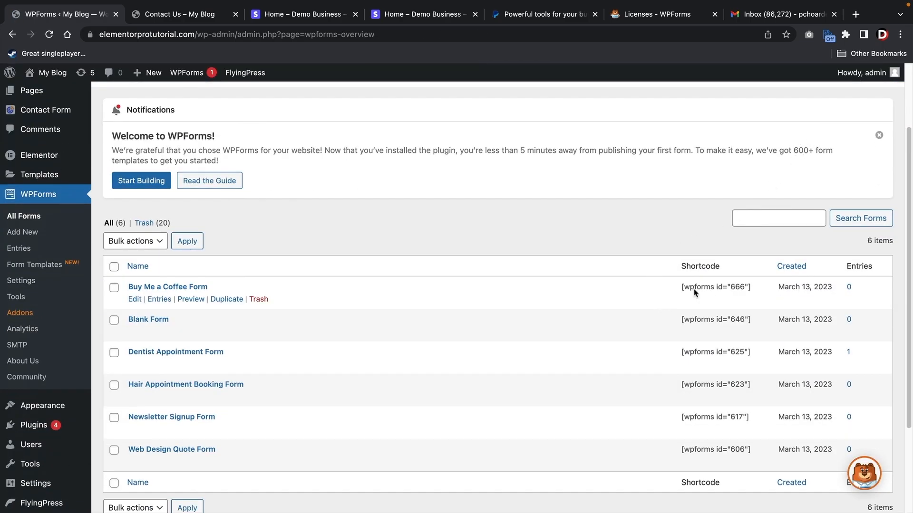
triple_click(695, 289)
right_click(695, 287)
click(710, 314)
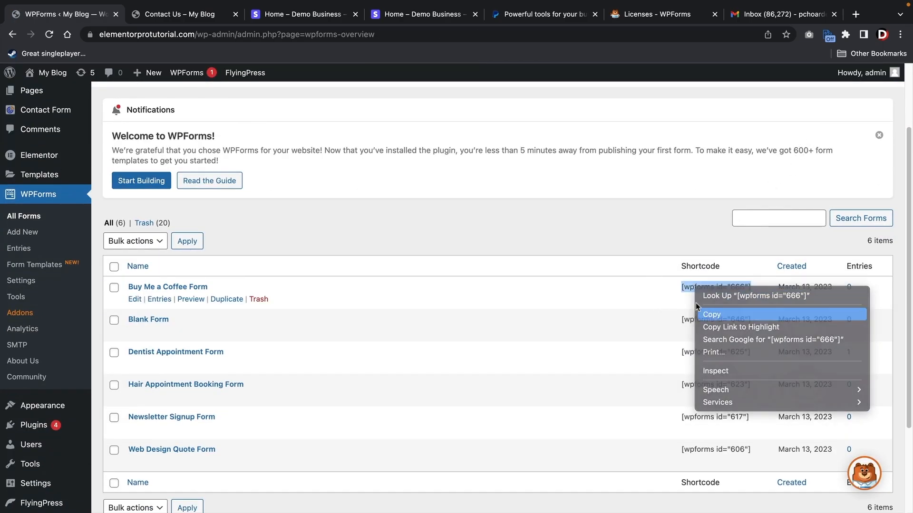
- Open the Delta Variant blog post and go to Elementor's Theme Builder
mouse_move(61, 77)
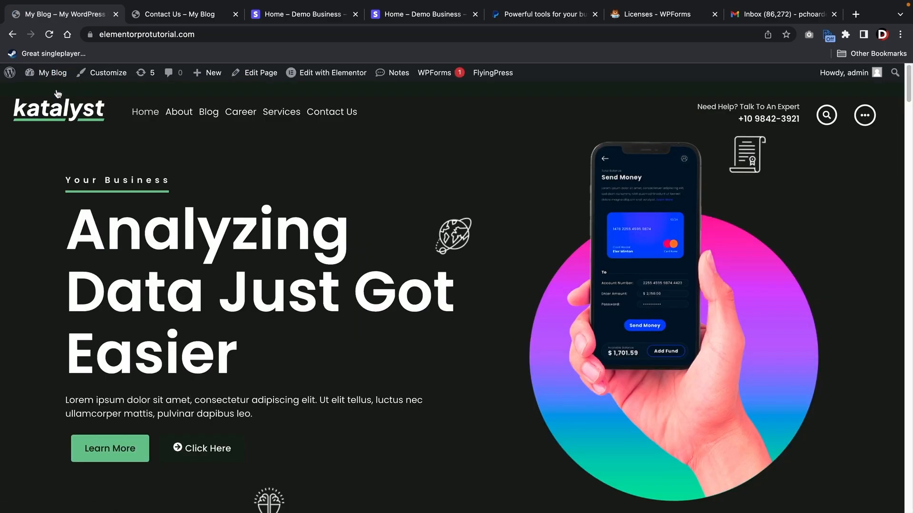
click(220, 113)
scroll(318, 197, down, 7)
scroll(331, 208, down, 5)
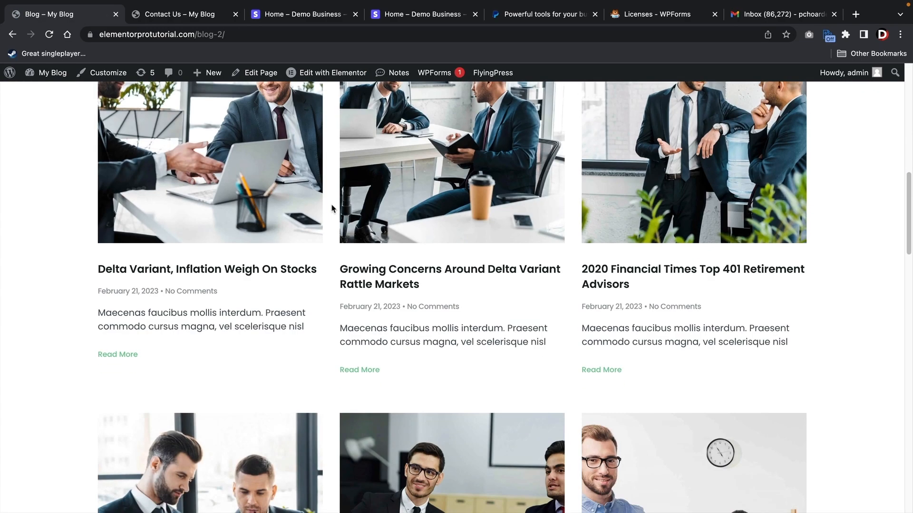
scroll(309, 208, up, 2)
click(271, 207)
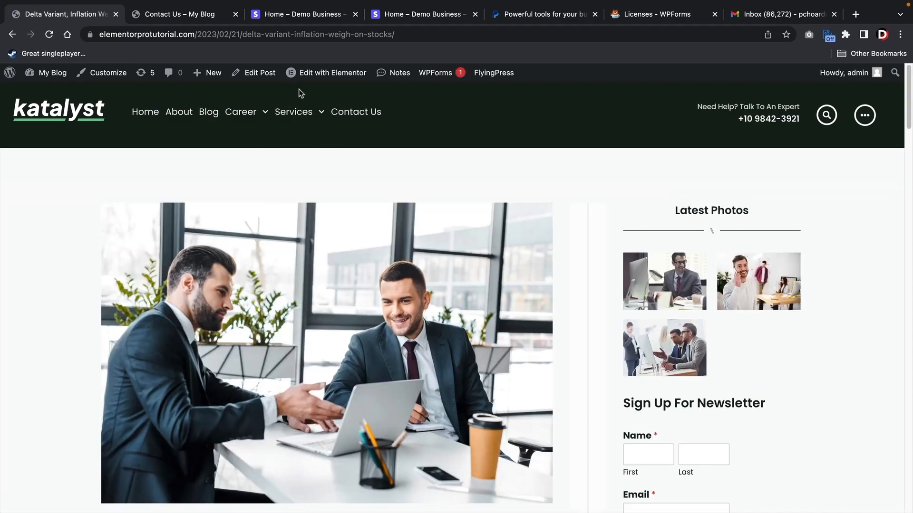
mouse_move(310, 76)
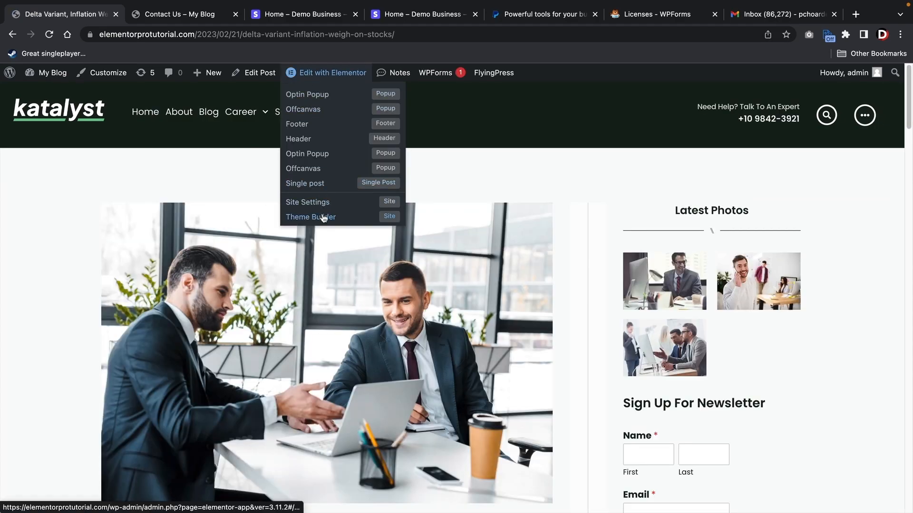
click(322, 217)
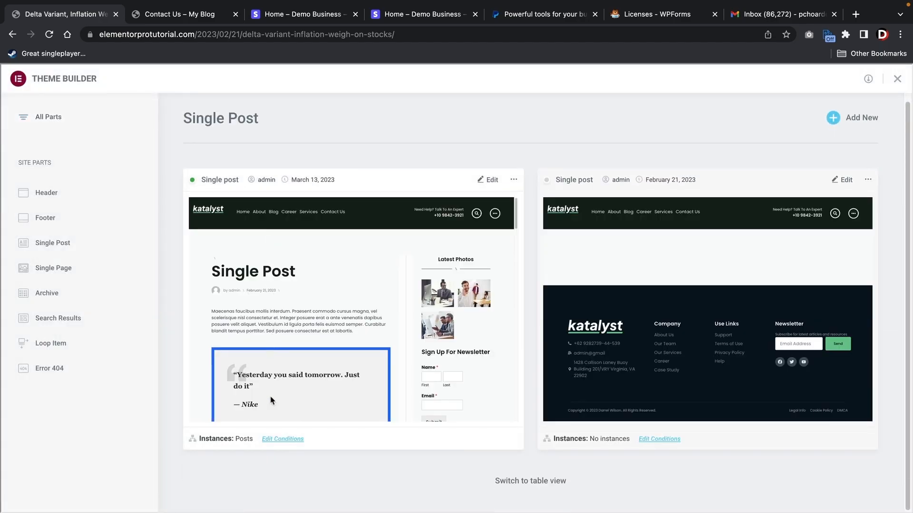
- Open the active Single Post template in the Elementor editor
click(487, 183)
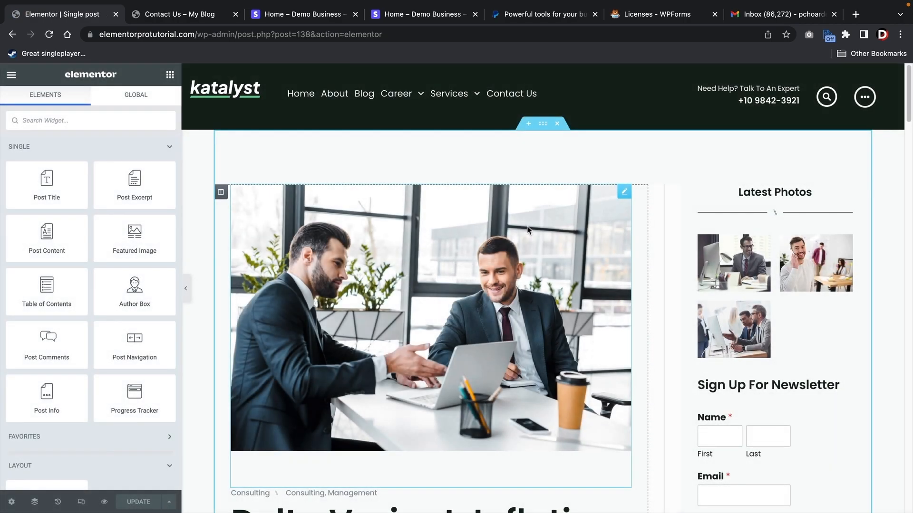
scroll(529, 227, down, 10)
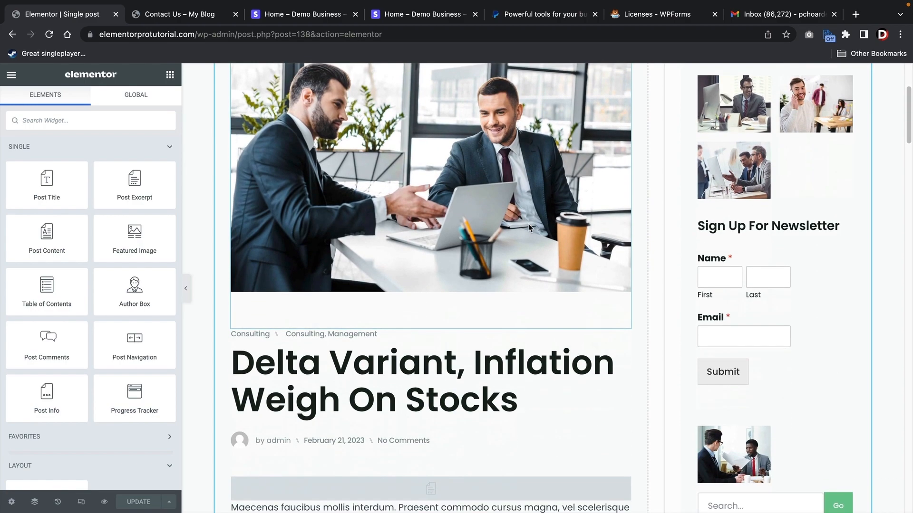
scroll(561, 227, down, 4)
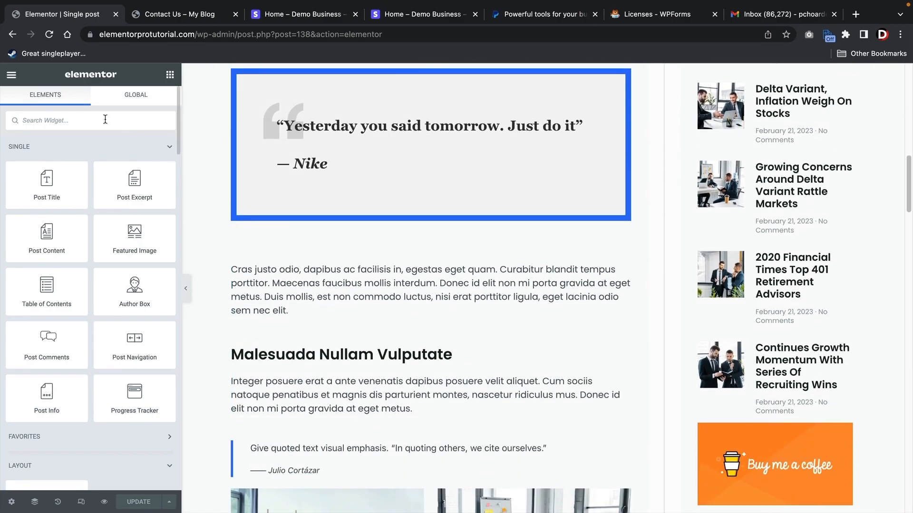
- Place a Shortcode widget with the coffee form shortcode above Latest Posts, then delete it again
text(short)
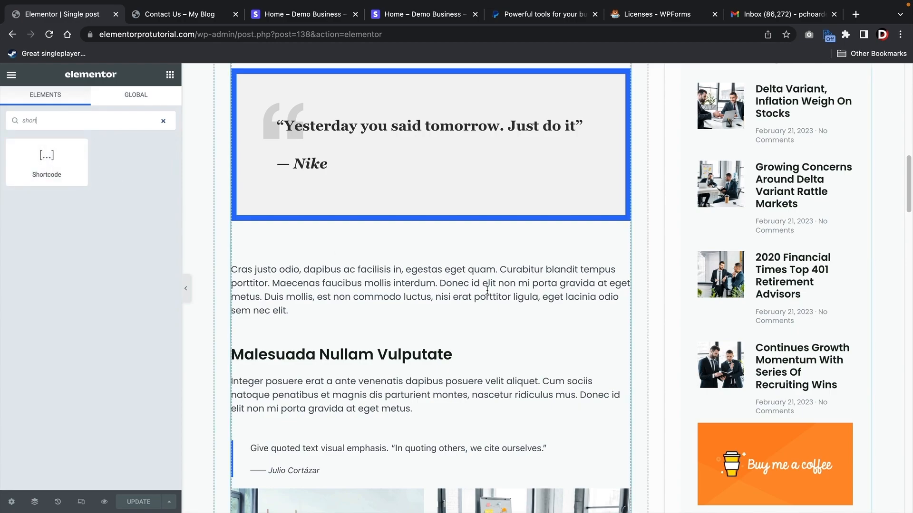
scroll(511, 295, up, 2)
drag(64, 171, 742, 175)
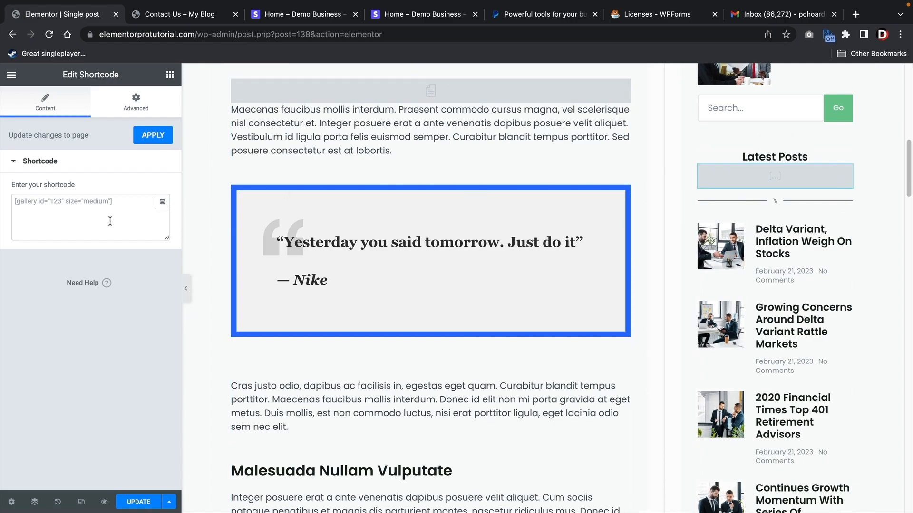
click(91, 208)
right_click(55, 197)
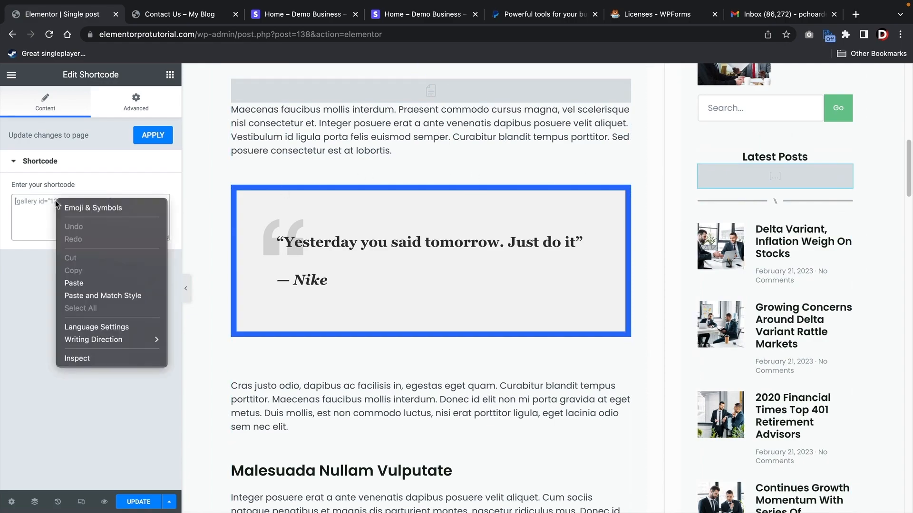
click(80, 281)
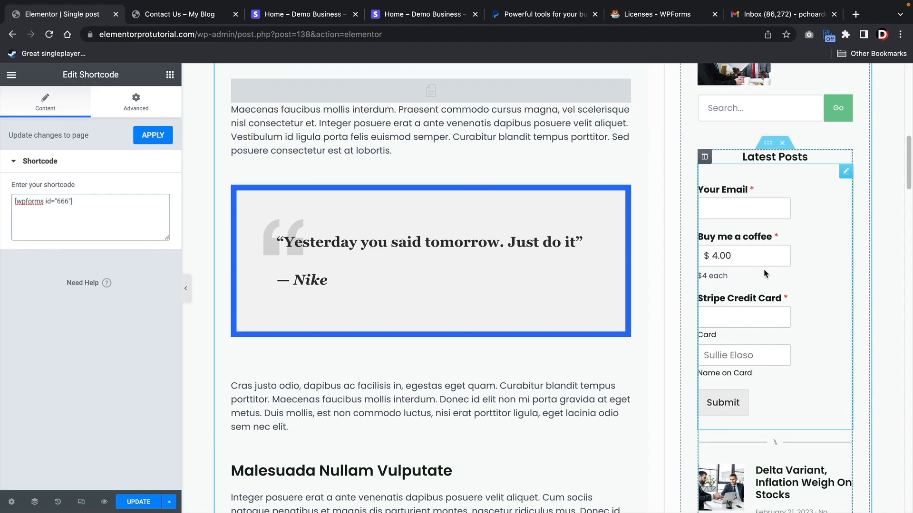
right_click(845, 176)
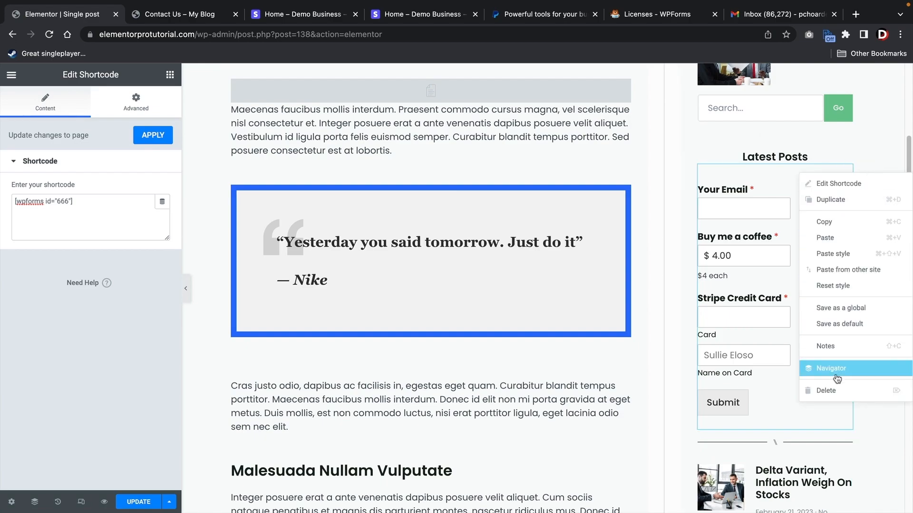
click(836, 395)
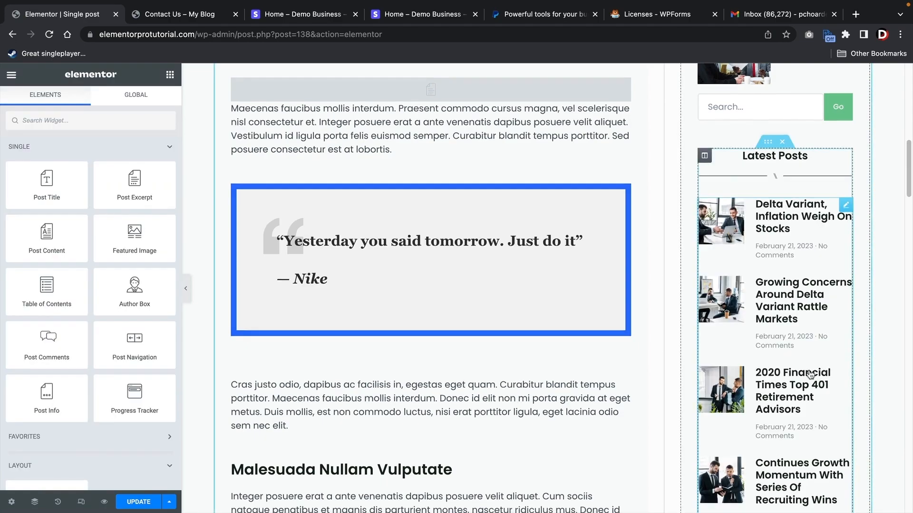
scroll(808, 371, down, 6)
- Set the Buy me a coffee image's Custom URL link to the Contact Us page and update the template
click(777, 266)
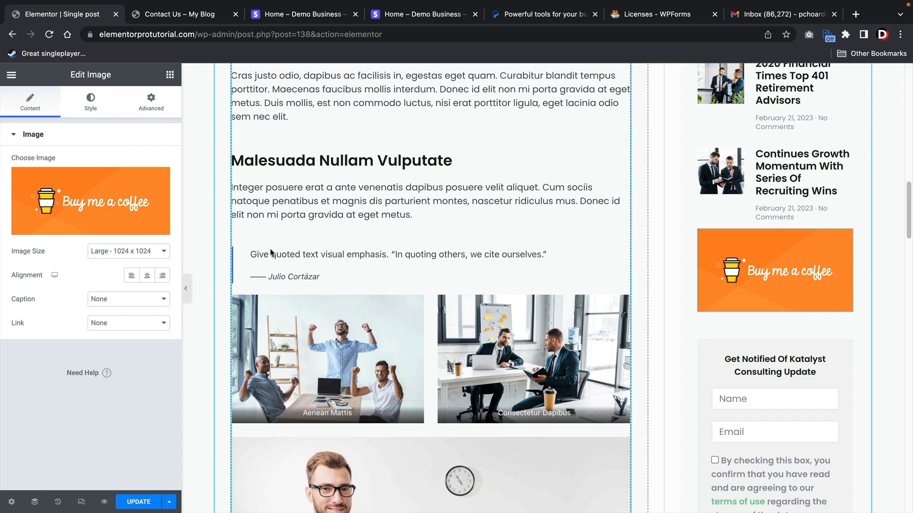
click(153, 327)
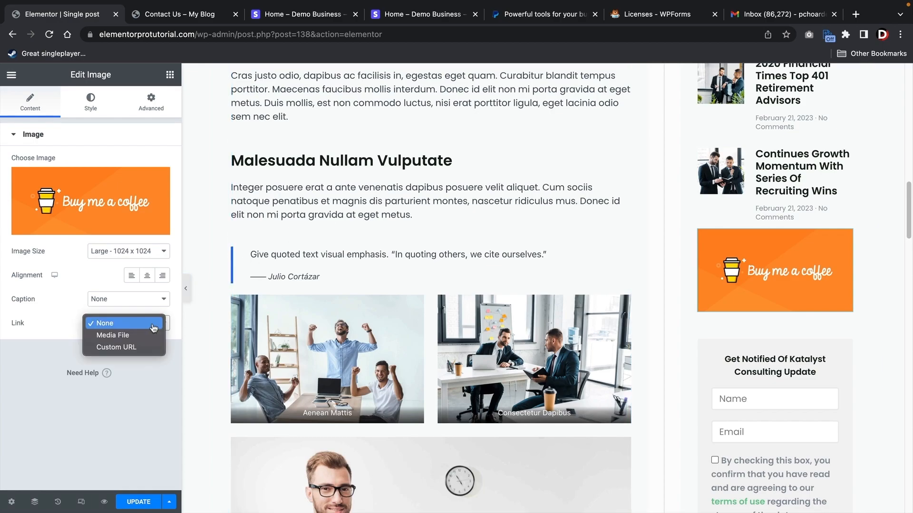
click(138, 348)
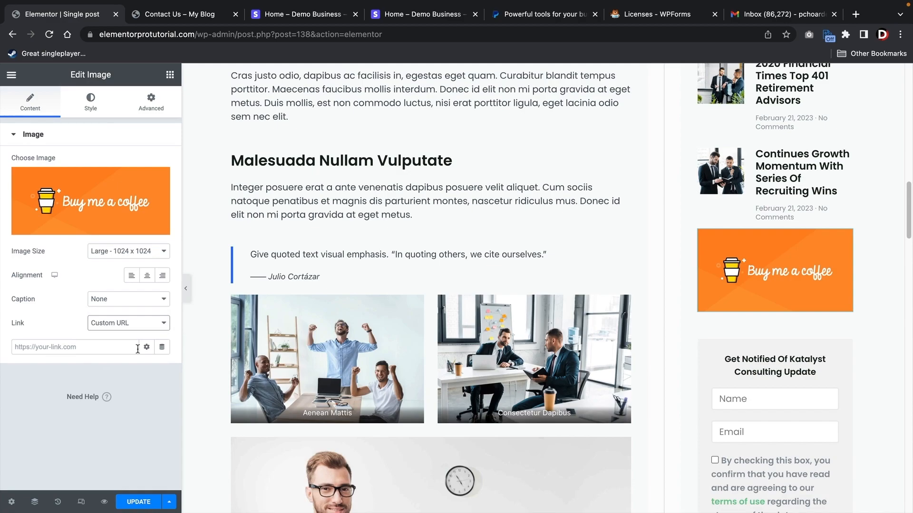
click(138, 349)
text(cont)
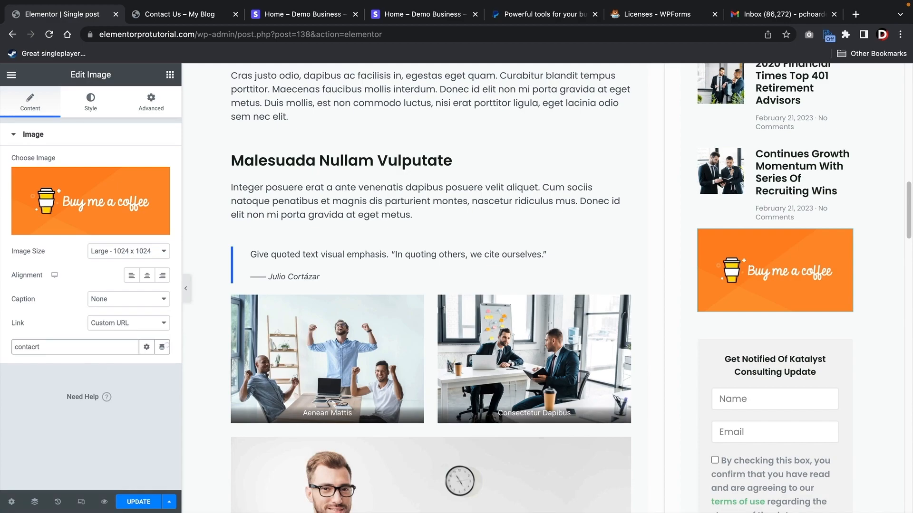
text(act)
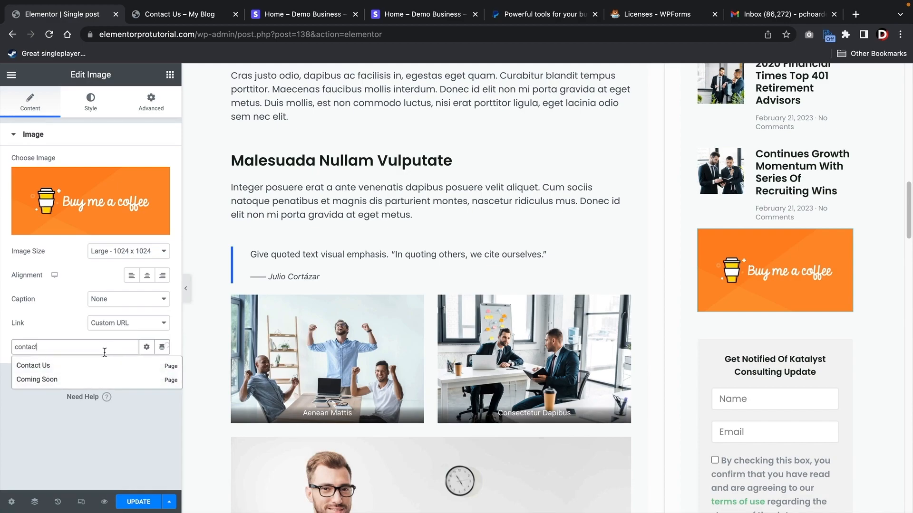
click(52, 370)
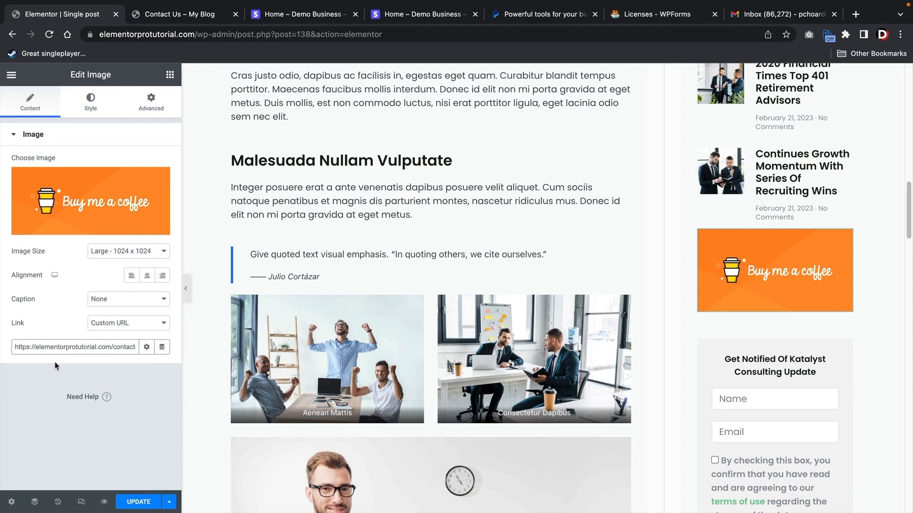
click(128, 502)
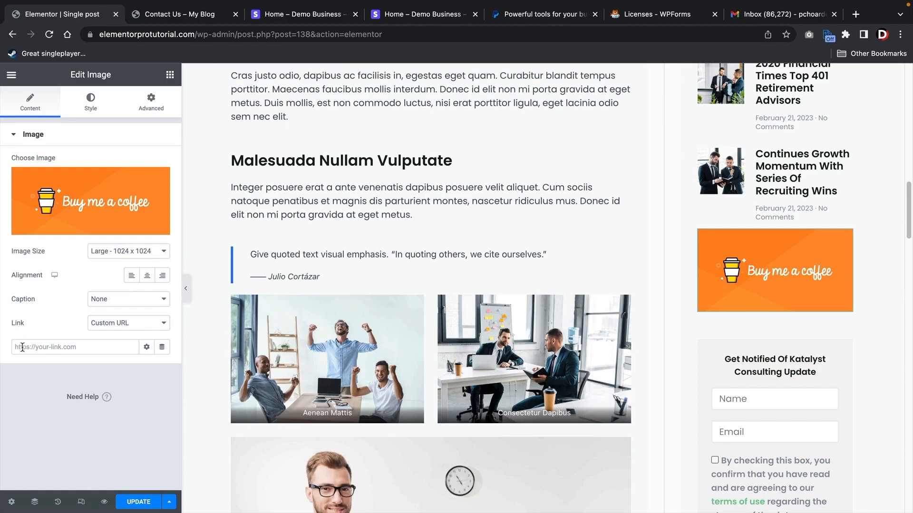
- Create and publish a page titled 'Donation' containing the pasted coffee form shortcode
click(213, 17)
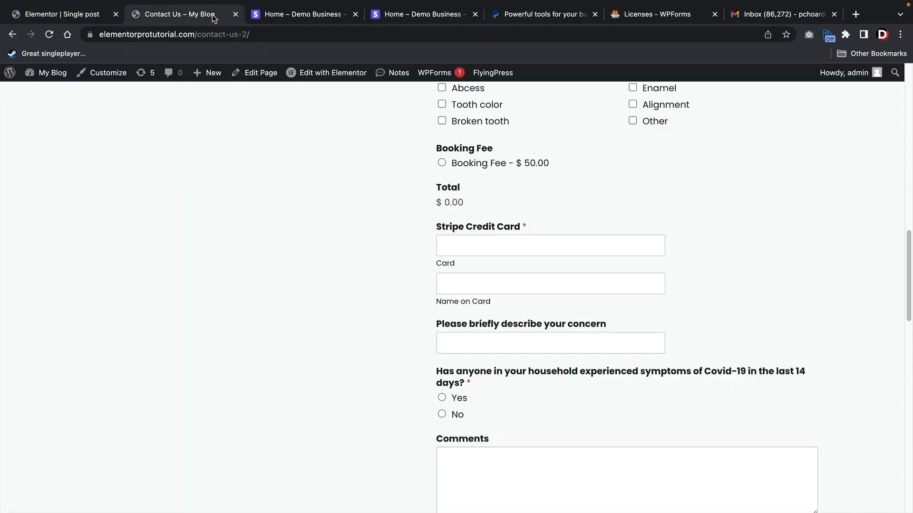
mouse_move(212, 79)
click(208, 123)
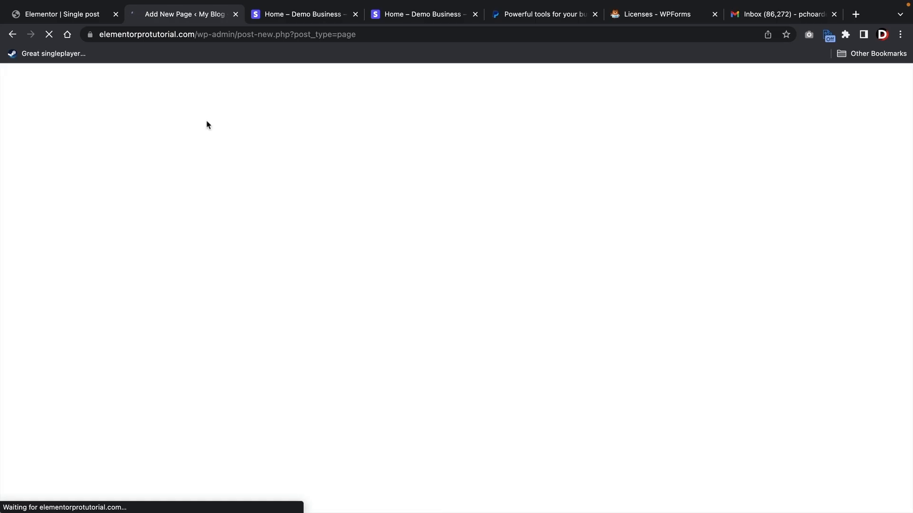
text(Dona)
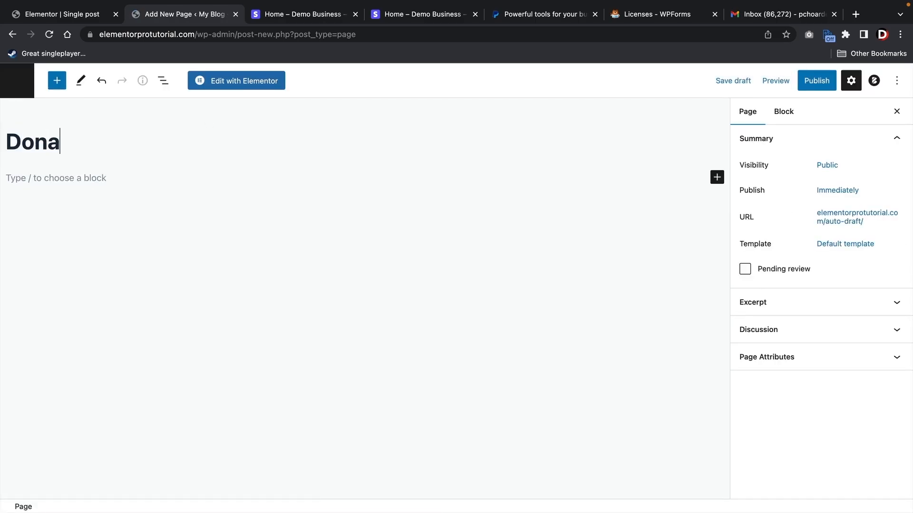
text(tion)
key(Return)
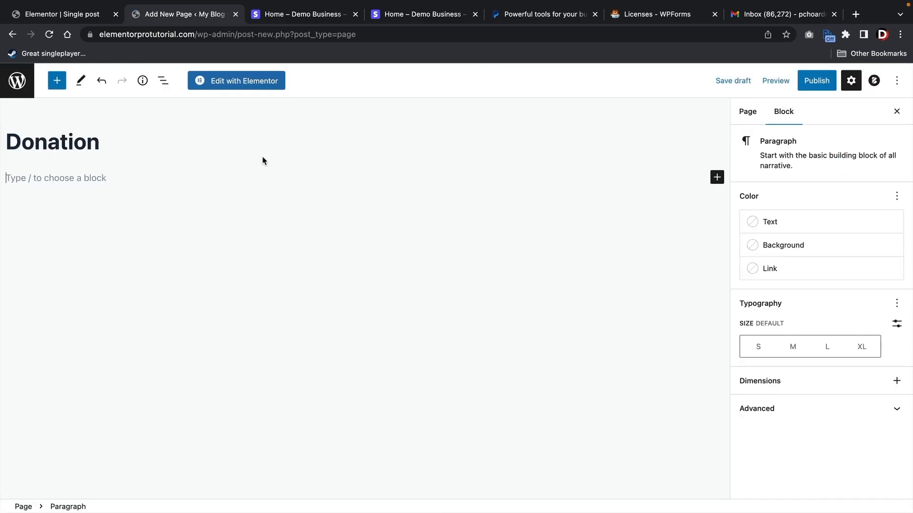
right_click(62, 176)
click(88, 261)
click(134, 244)
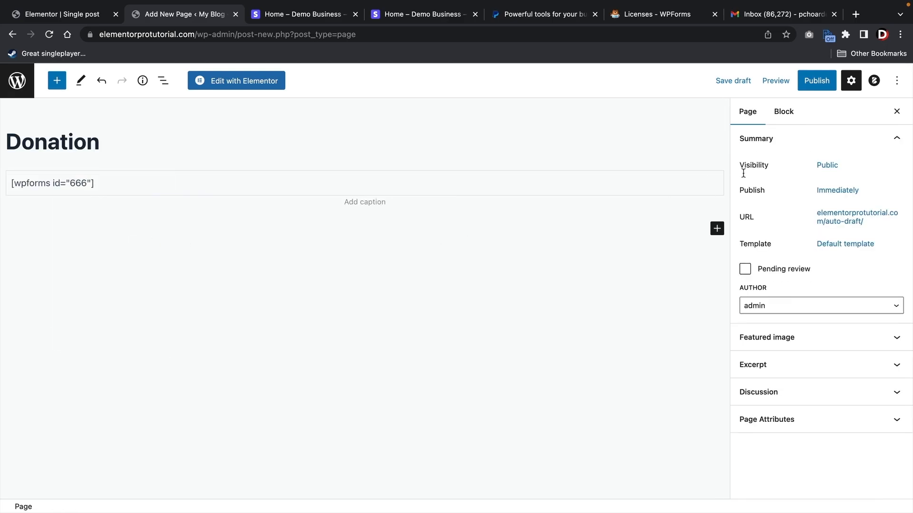
click(818, 77)
click(809, 84)
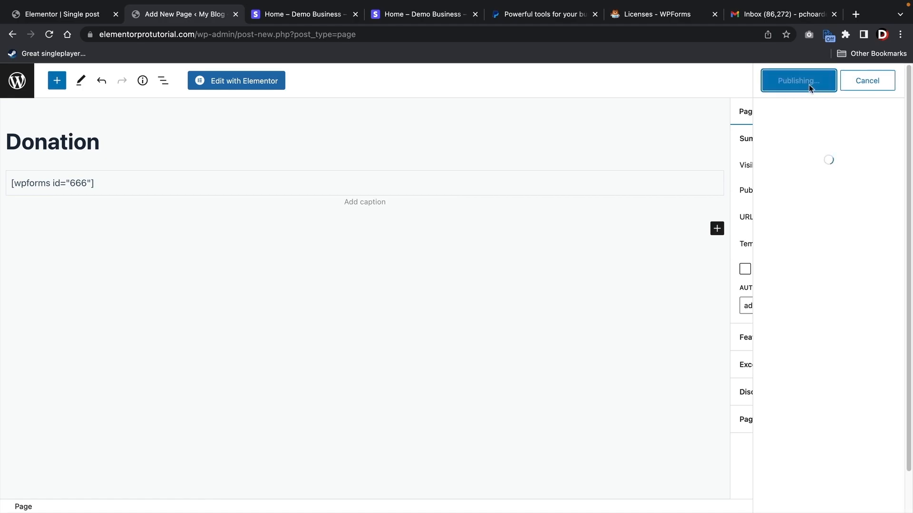
- View the live Donation page, copy its address, and return to the Elementor editor
click(122, 477)
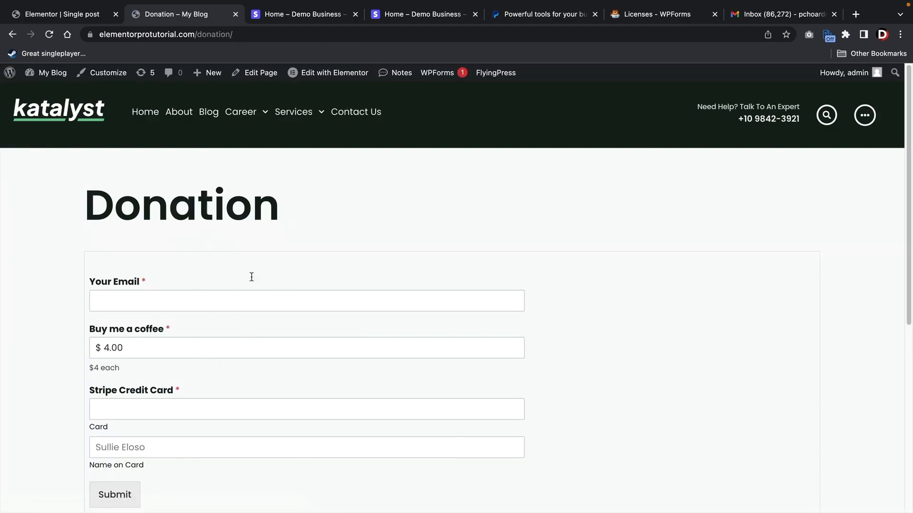
right_click(173, 38)
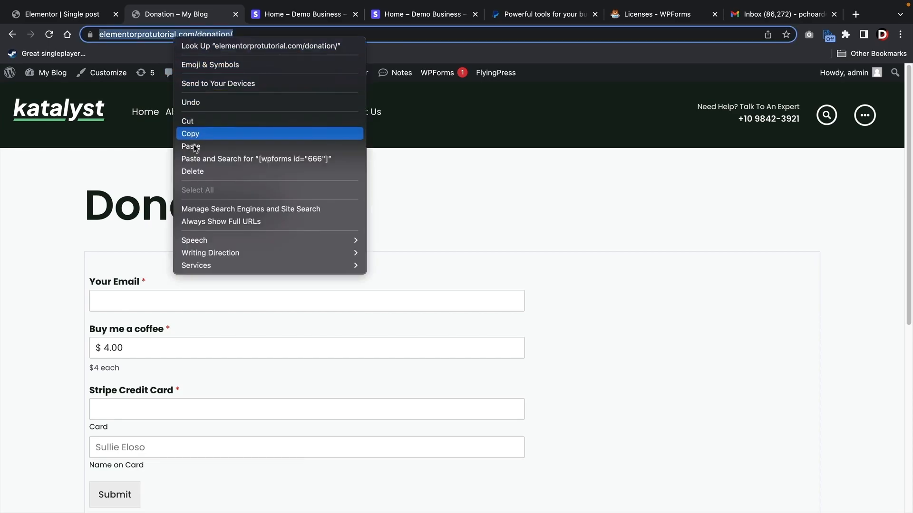
click(200, 134)
scroll(330, 247, down, 3)
scroll(300, 292, up, 3)
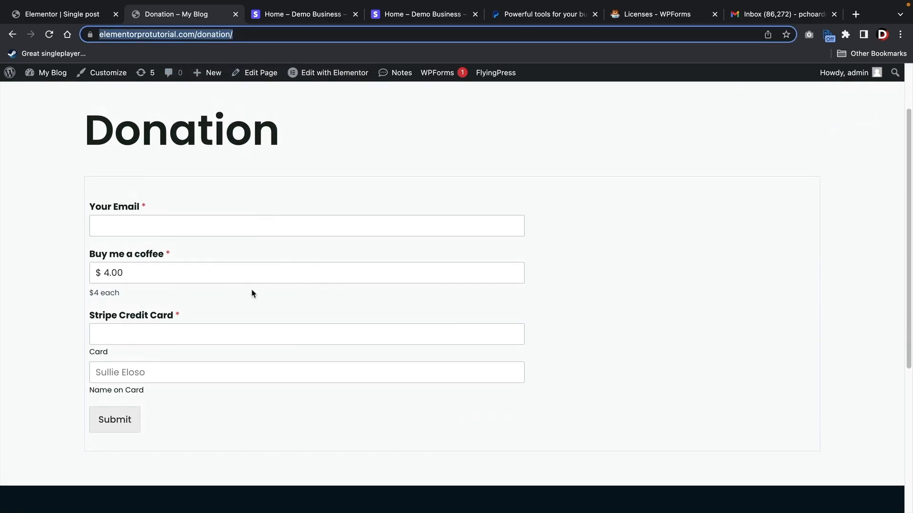
click(77, 15)
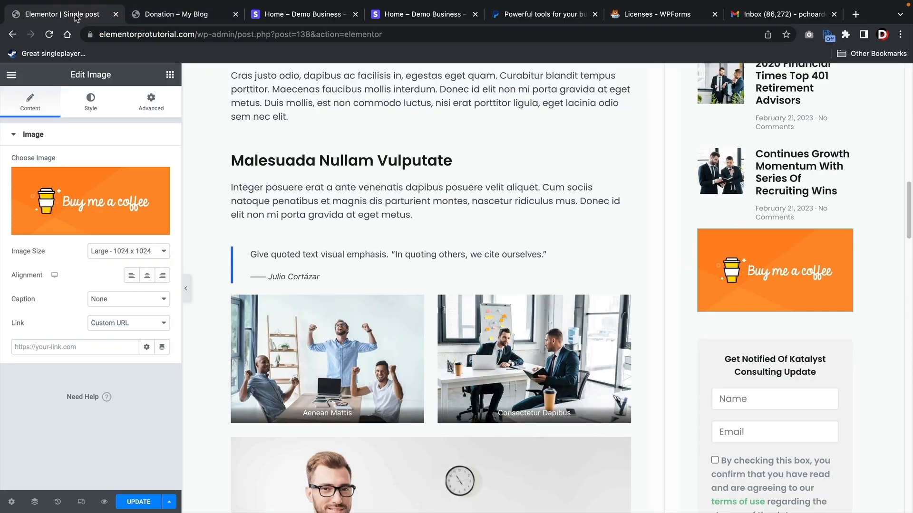
- Paste the Donation page address as the coffee image's link, then view the live page
click(47, 347)
right_click(46, 347)
click(59, 426)
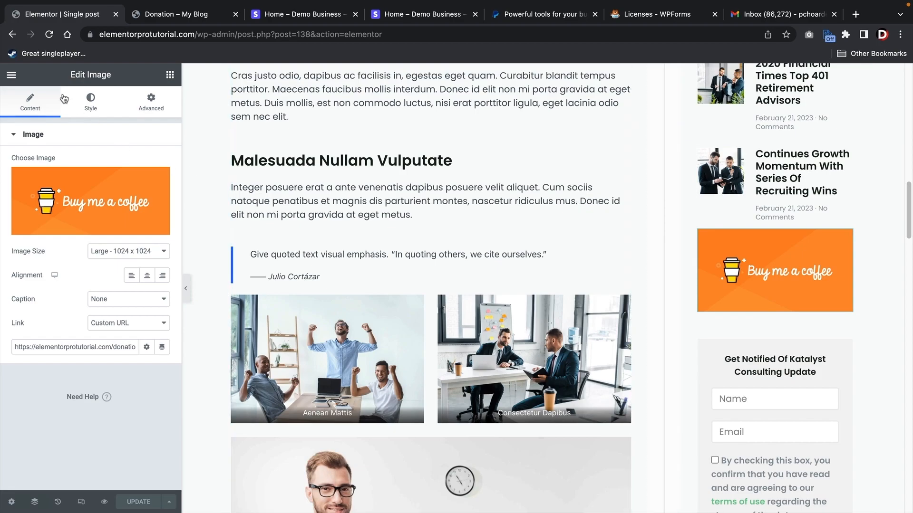
click(6, 75)
click(57, 271)
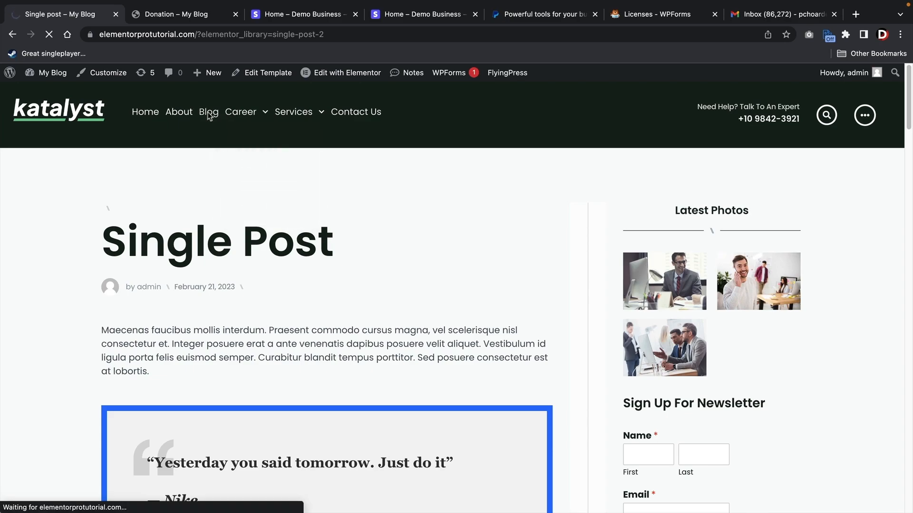
- Open the Delta Variant post and follow its Buy me a coffee banner to the Donation page
scroll(207, 114, down, 8)
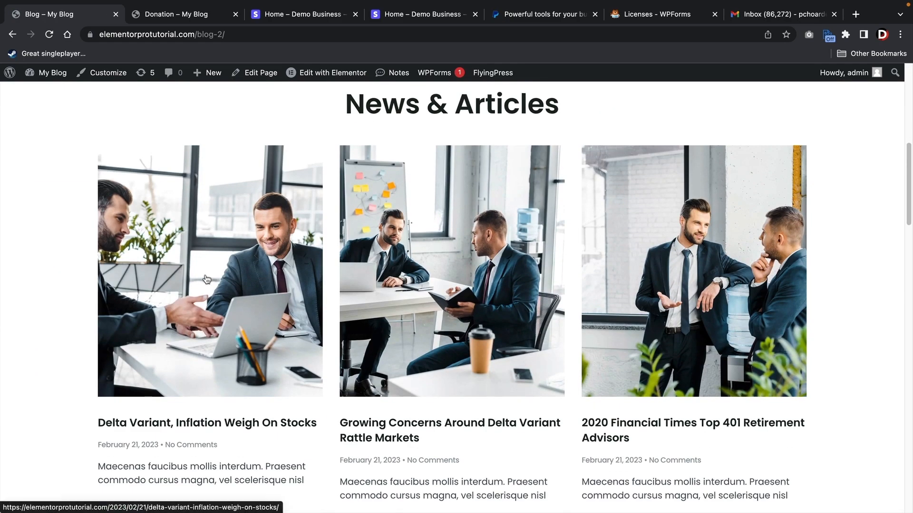
click(206, 279)
scroll(420, 286, down, 3)
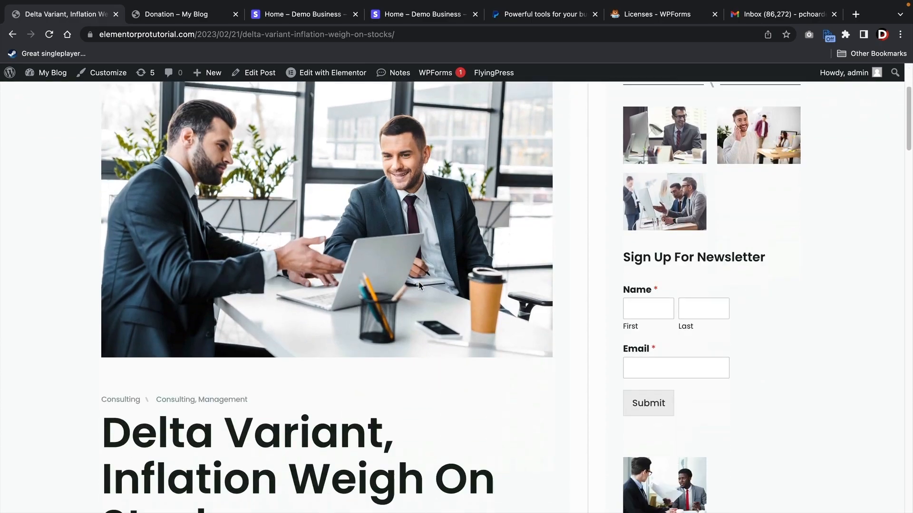
scroll(419, 285, down, 12)
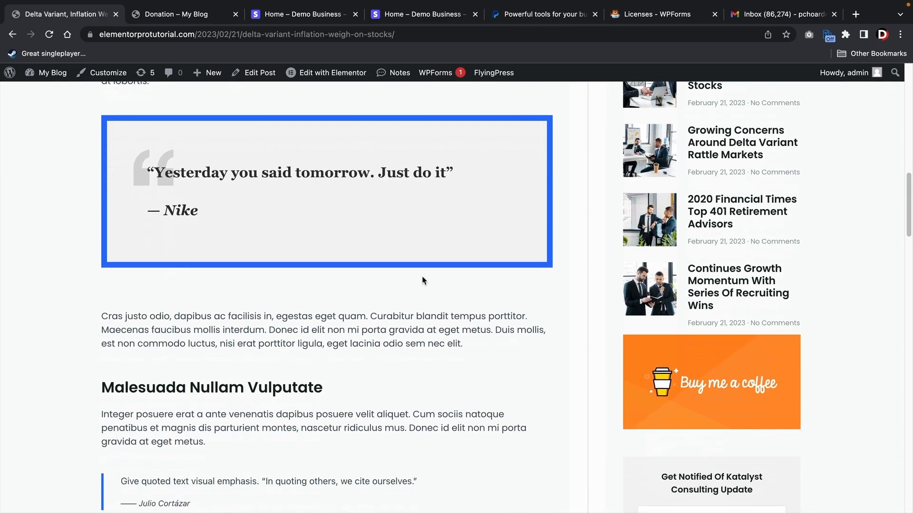
scroll(422, 281, down, 2)
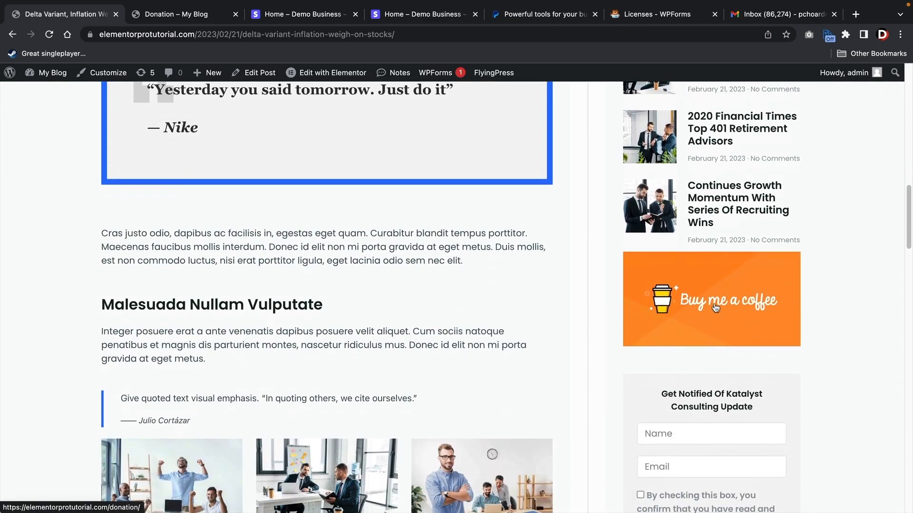
click(716, 308)
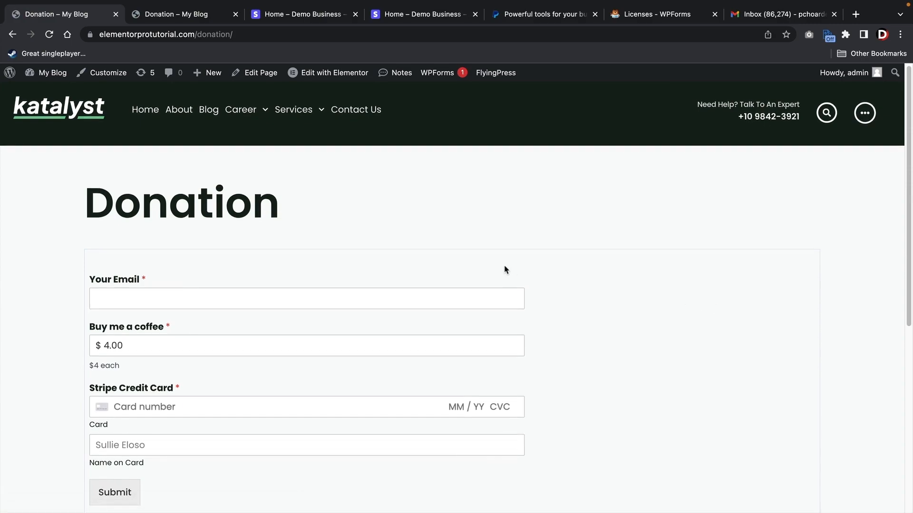
scroll(506, 269, down, 2)
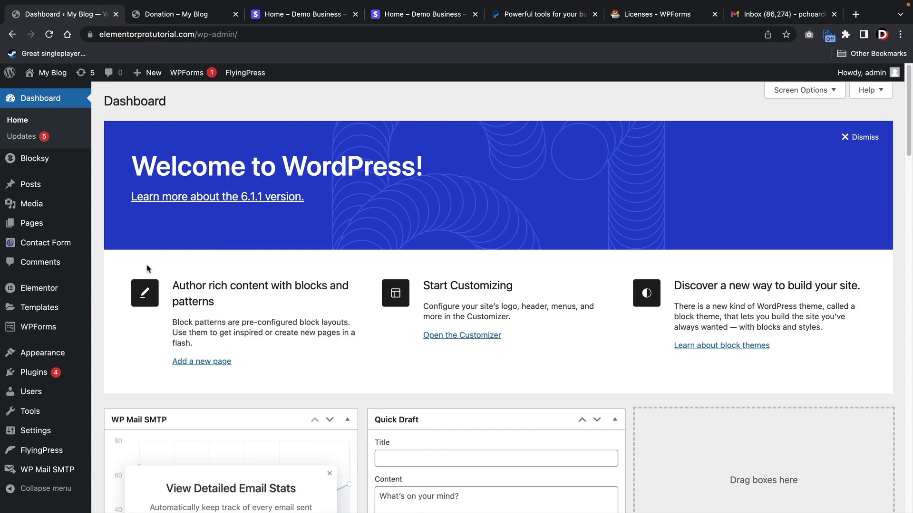
- Start a new form from the eCommerce Form template, found by searching 'ecomm'
mouse_move(46, 329)
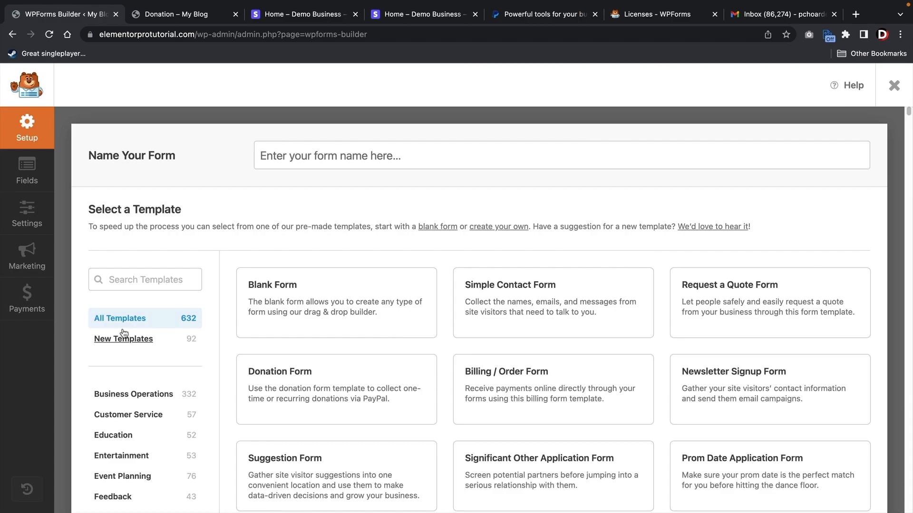
click(154, 278)
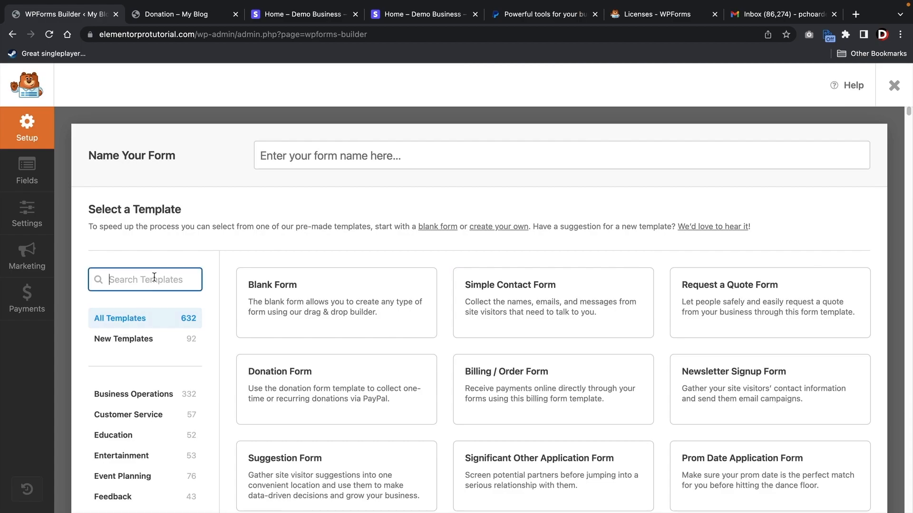
scroll(213, 293, down, 1)
text(e)
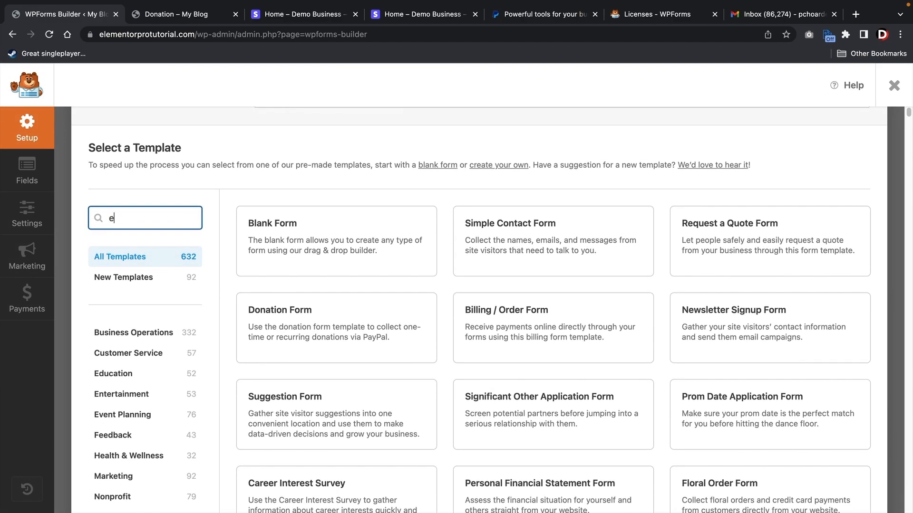
text(comm)
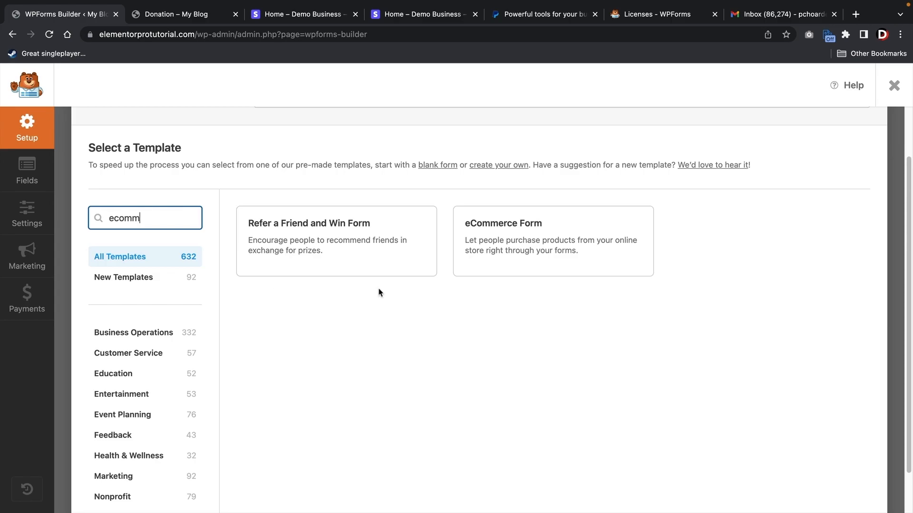
mouse_move(492, 274)
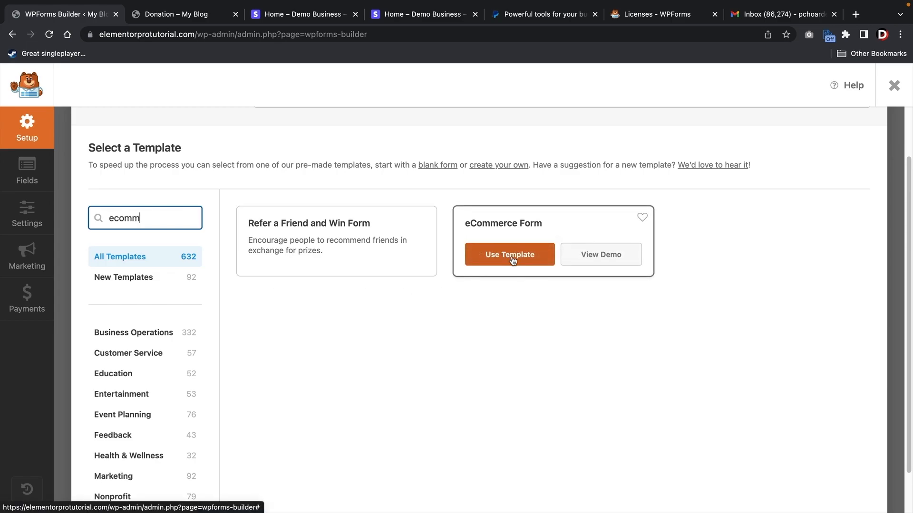
click(512, 260)
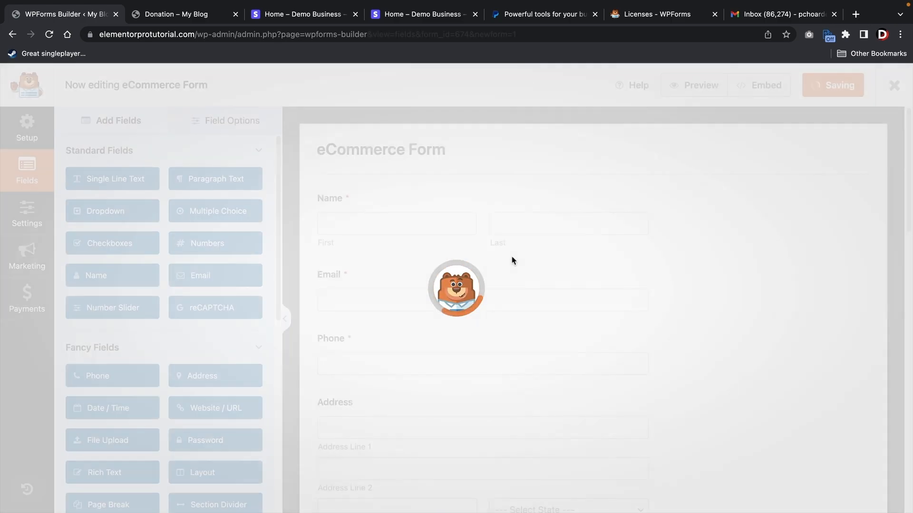
- Delete the Select eCommerce Product field and add a Multiple Items field above Extras
scroll(489, 326, down, 3)
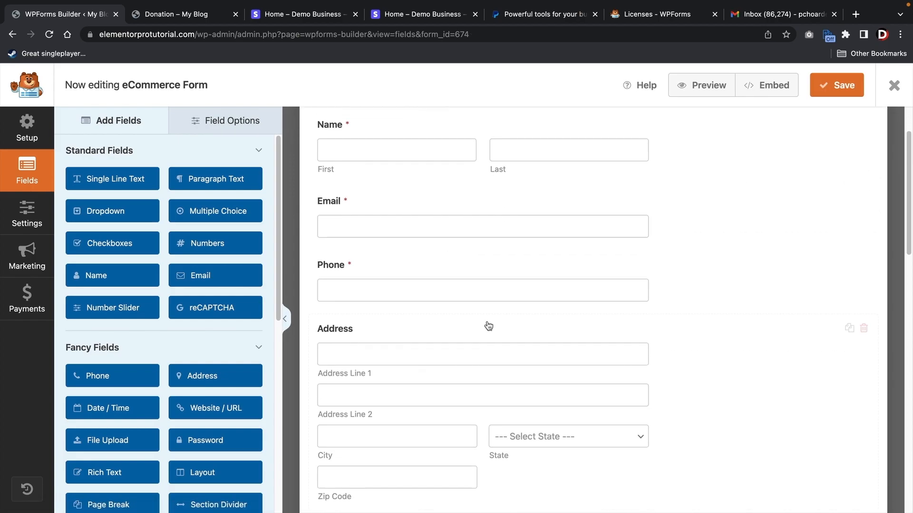
scroll(488, 327, down, 15)
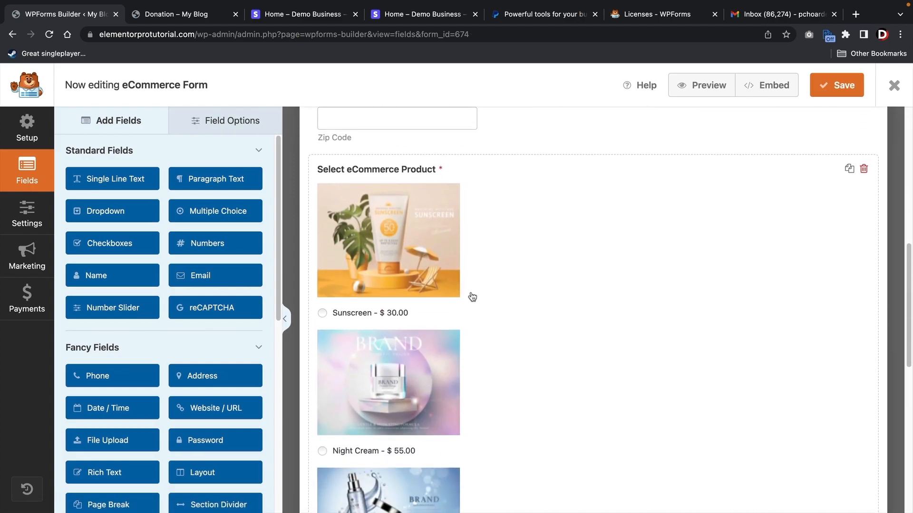
click(452, 281)
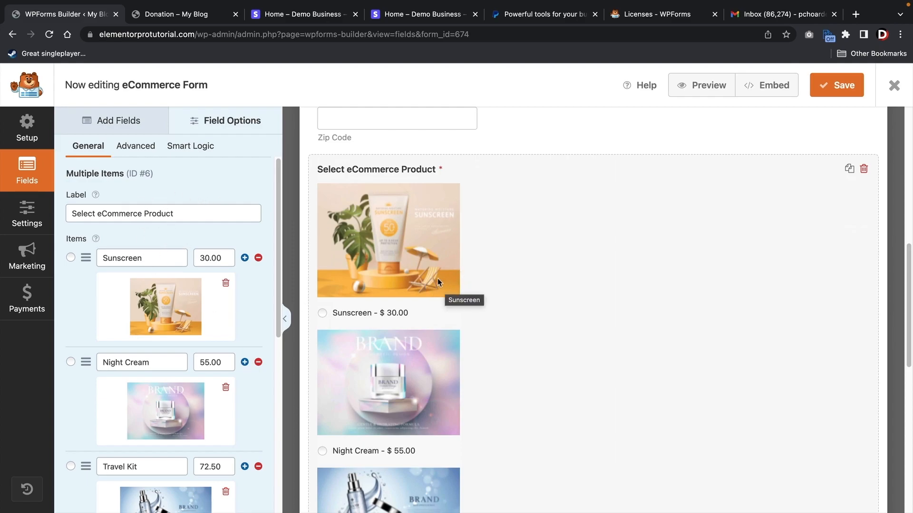
click(864, 170)
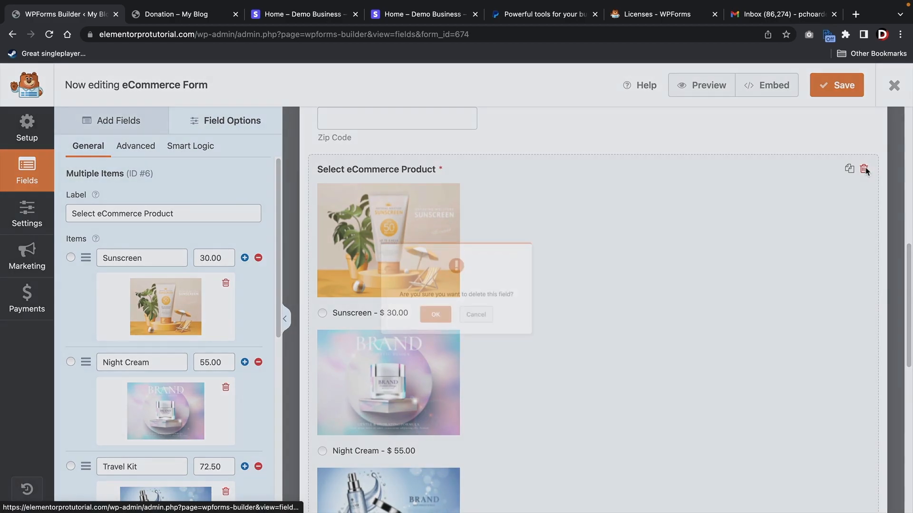
click(431, 332)
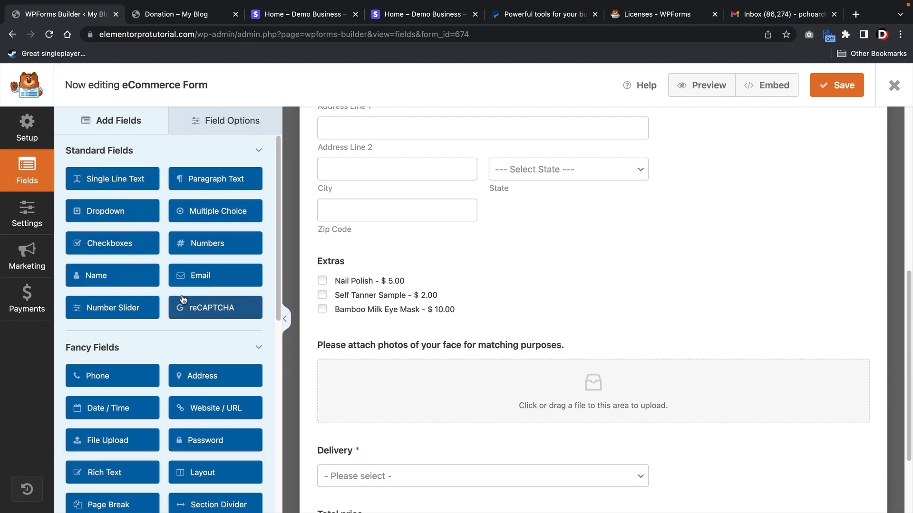
scroll(183, 299, down, 8)
drag(198, 352, 346, 259)
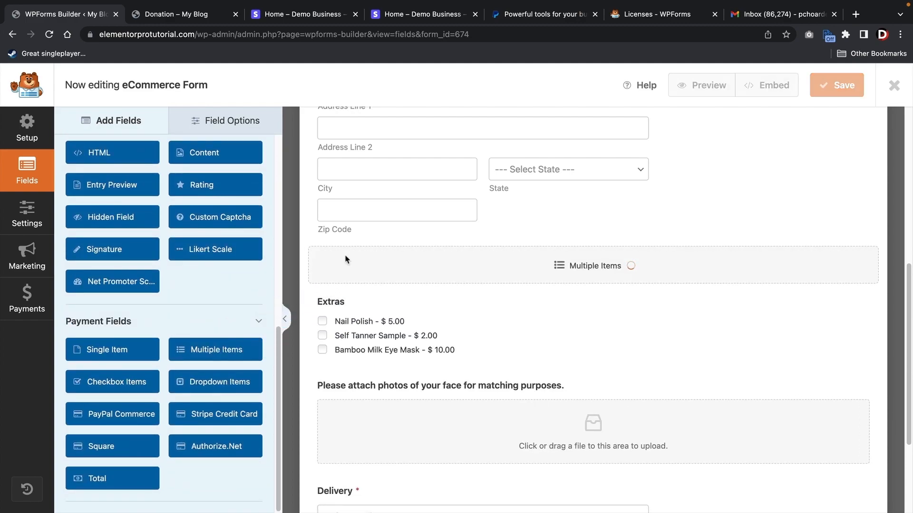
- Rename the Multiple Items choices to Computer, Phone and SEO Services and turn on image choices
click(369, 275)
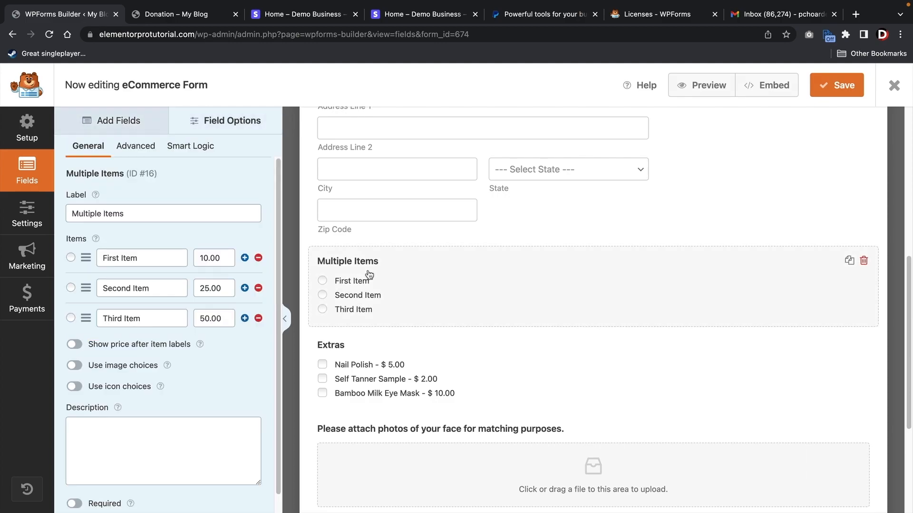
triple_click(162, 259)
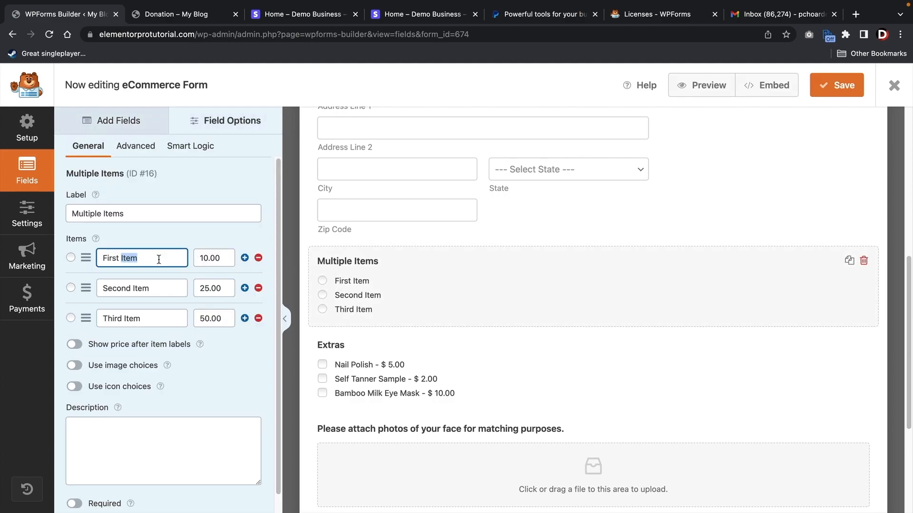
text(Compui)
key(Tab)
key(Tab)
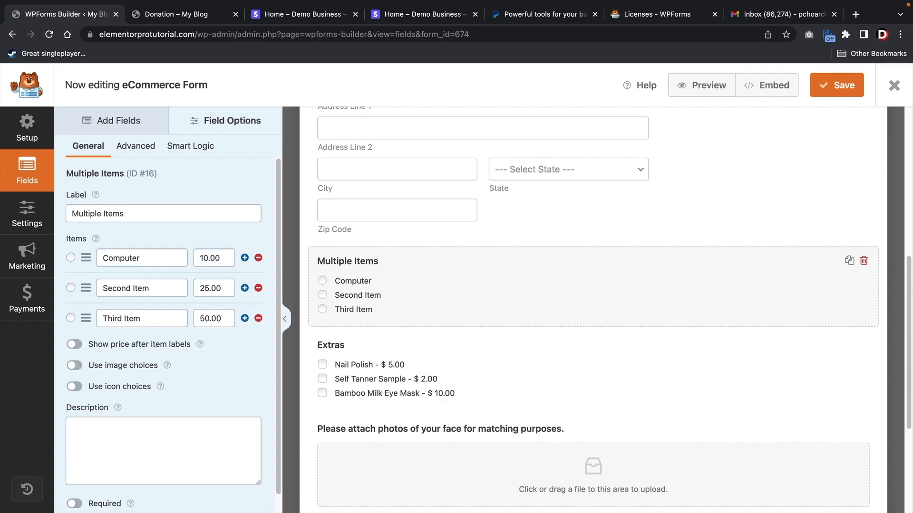
triple_click(163, 294)
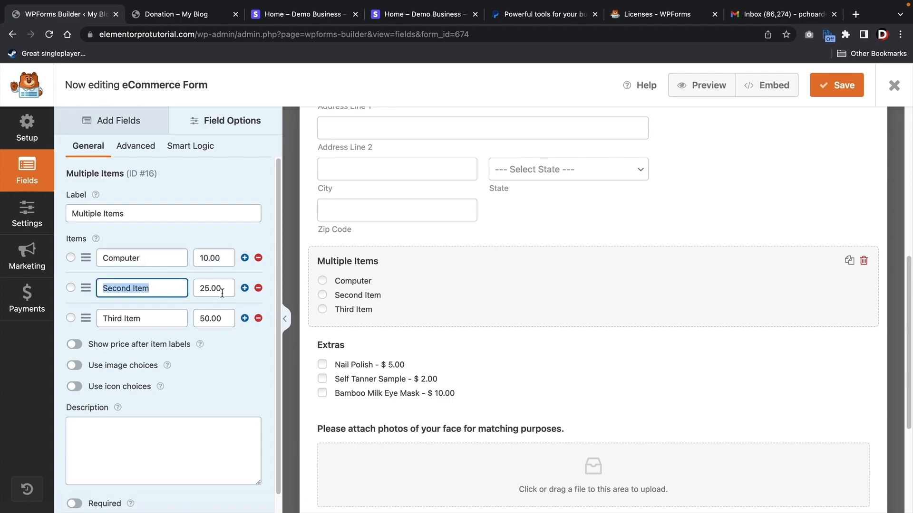
text(Phone)
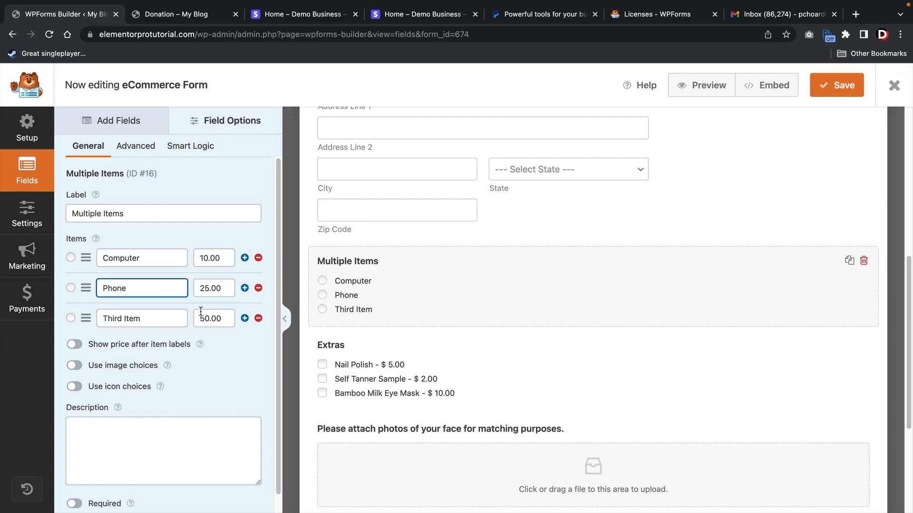
triple_click(134, 319)
text(SEO Services)
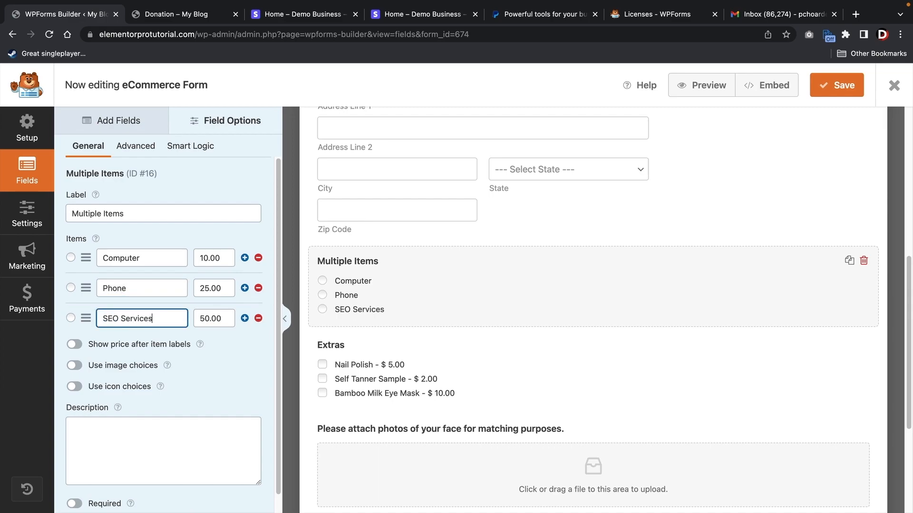
triple_click(160, 213)
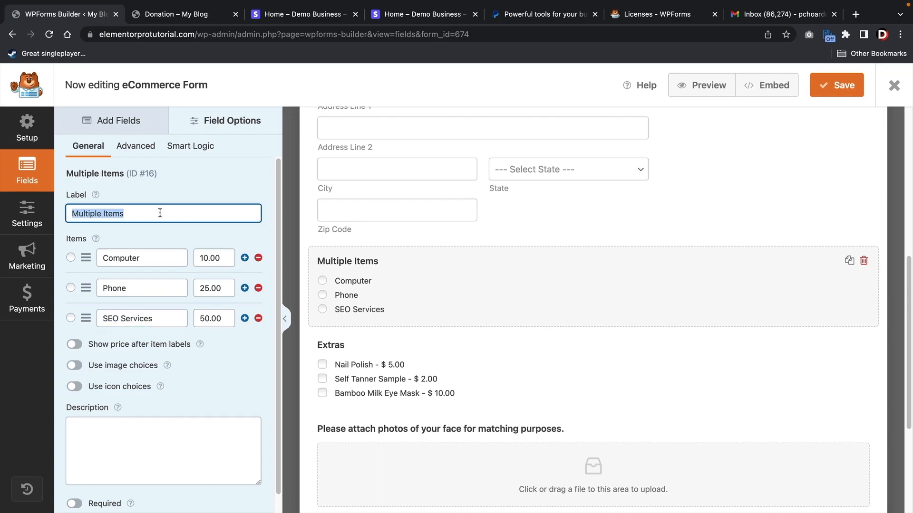
click(76, 365)
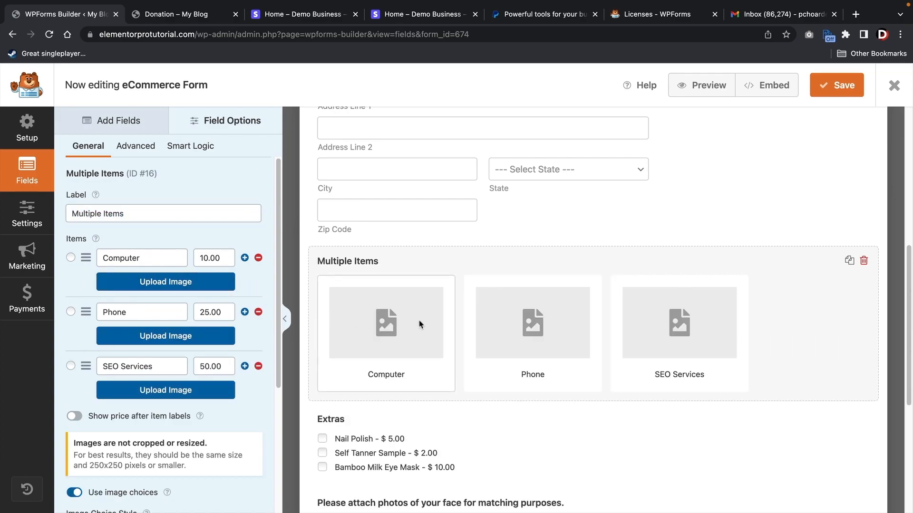
- Assign a laptop photo to Computer, a phone photo to Phone, and a two-men-at-laptop photo to SEO Services
click(148, 284)
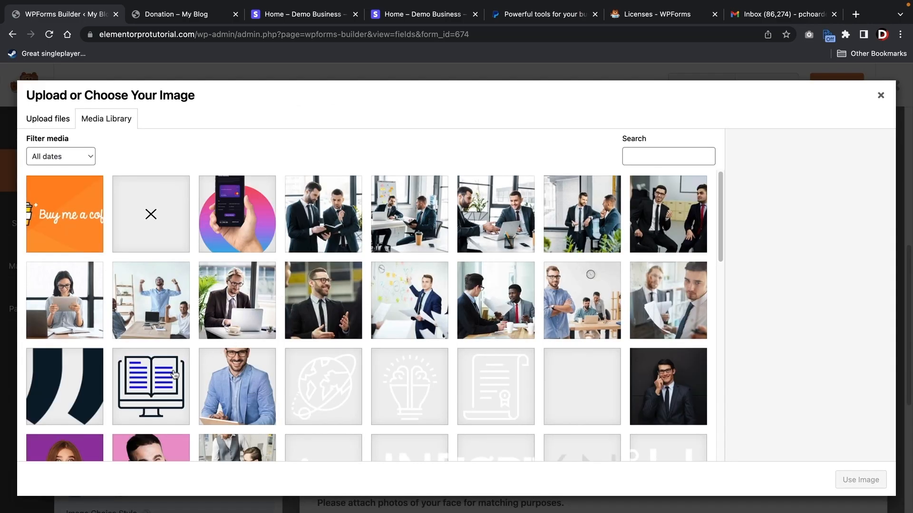
scroll(488, 306, down, 10)
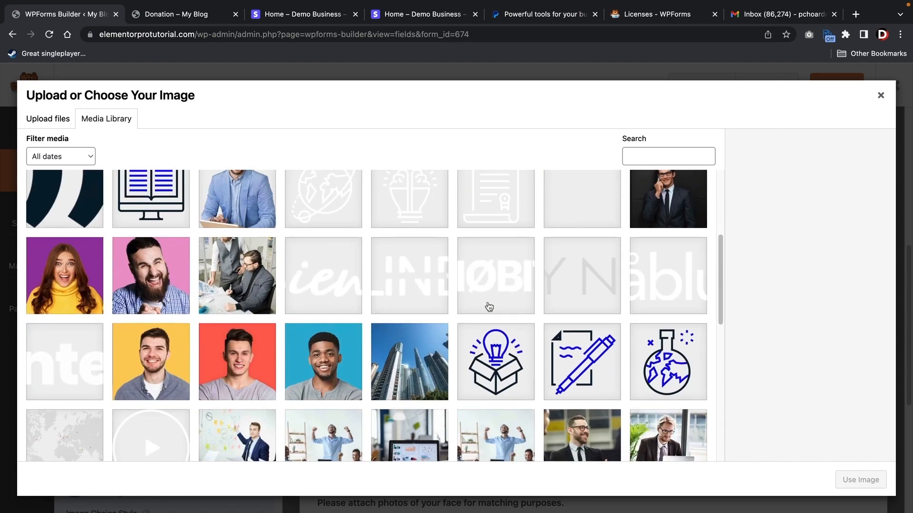
click(410, 258)
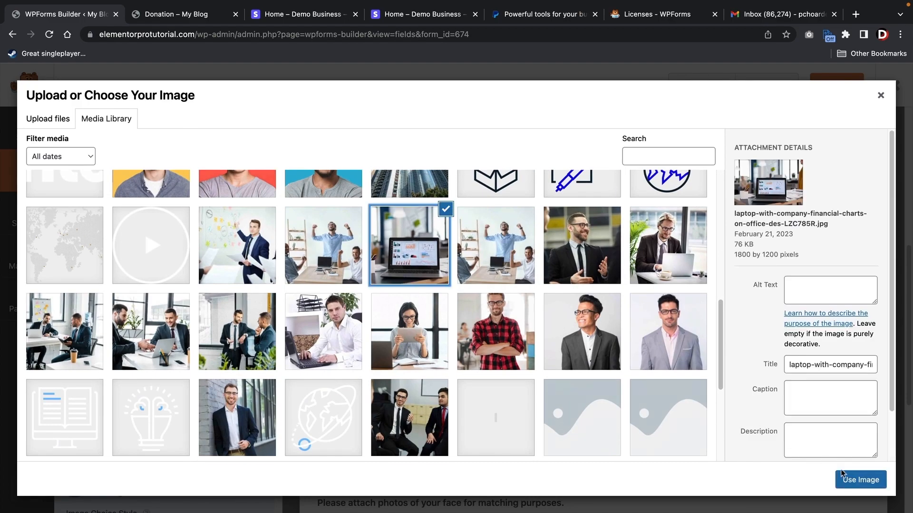
click(859, 480)
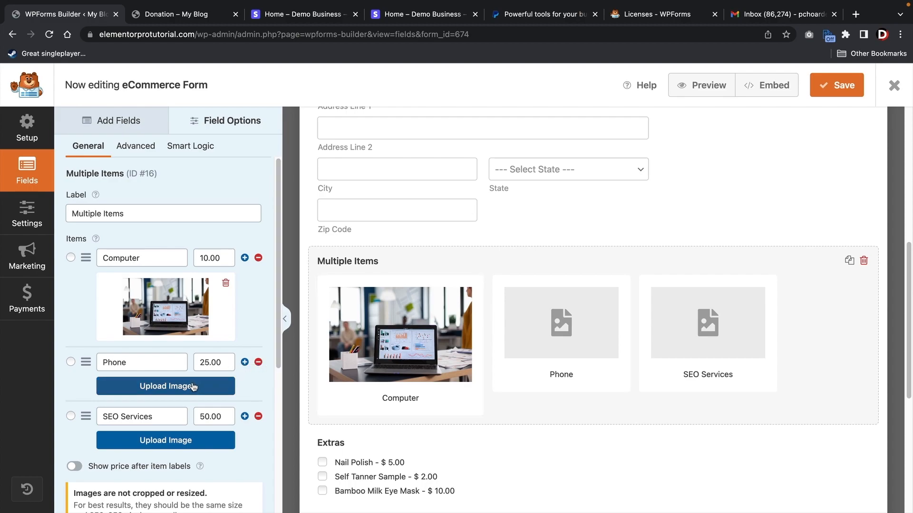
click(192, 386)
click(269, 247)
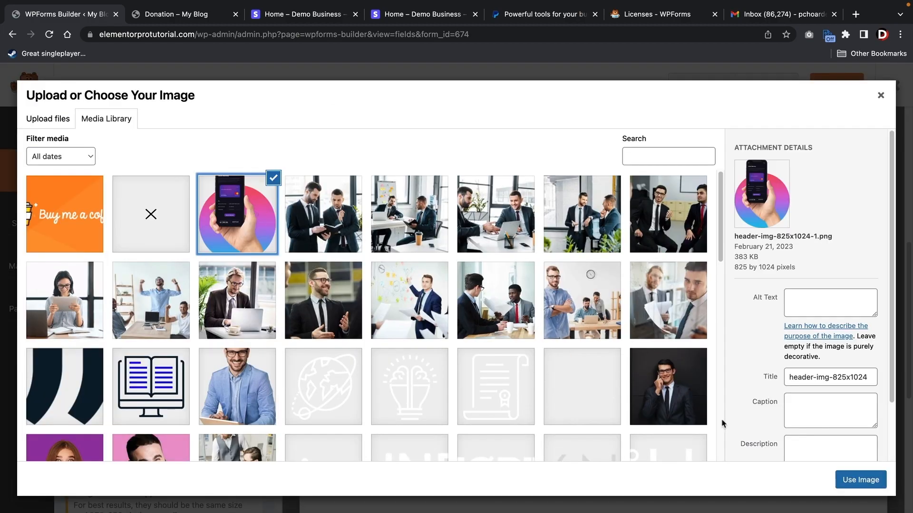
click(860, 480)
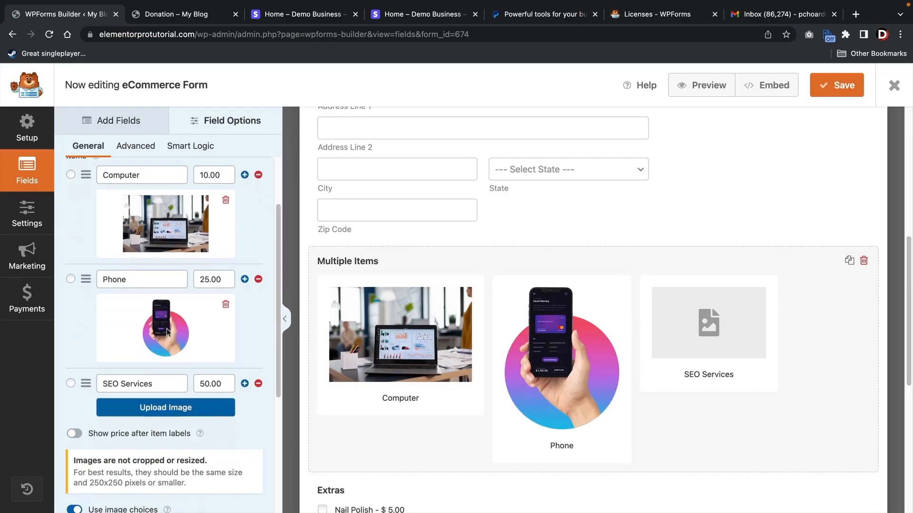
click(166, 409)
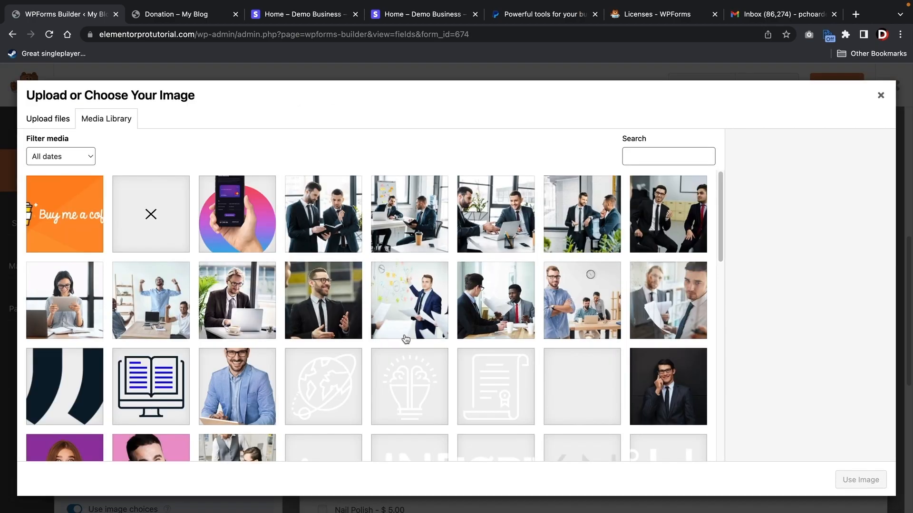
click(517, 226)
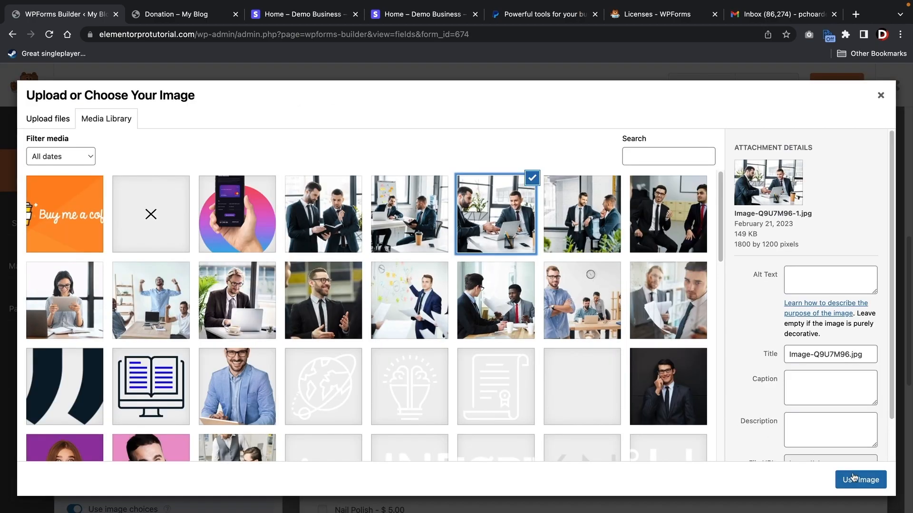
click(861, 480)
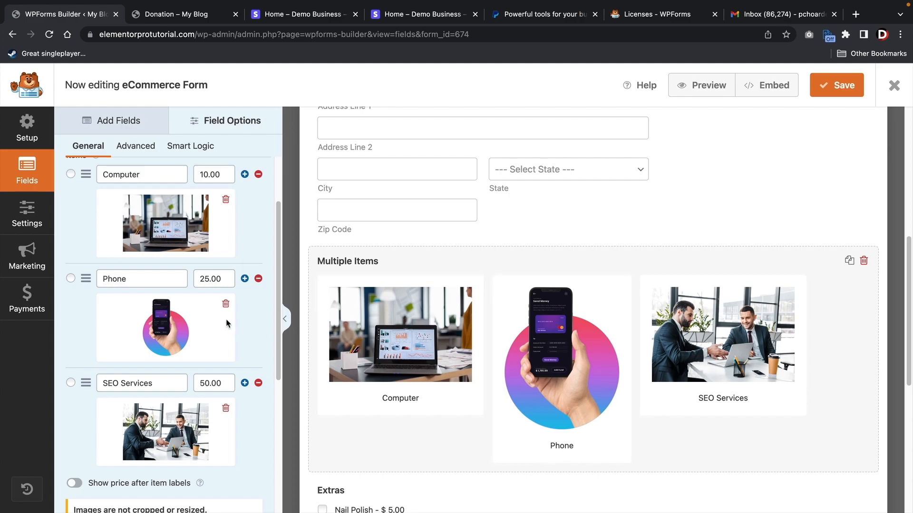
- Try the Classic image choice style, return to Modern, and show prices after item labels
scroll(204, 279, down, 5)
scroll(203, 279, down, 3)
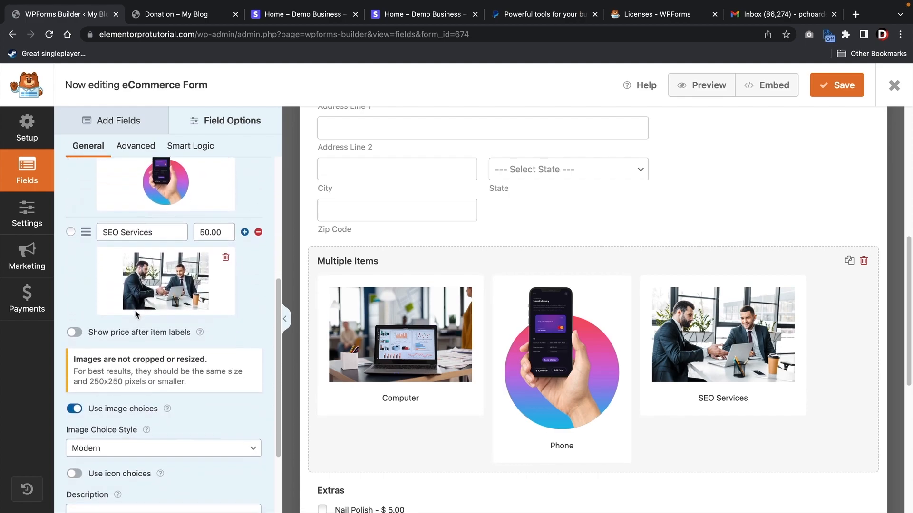
click(119, 344)
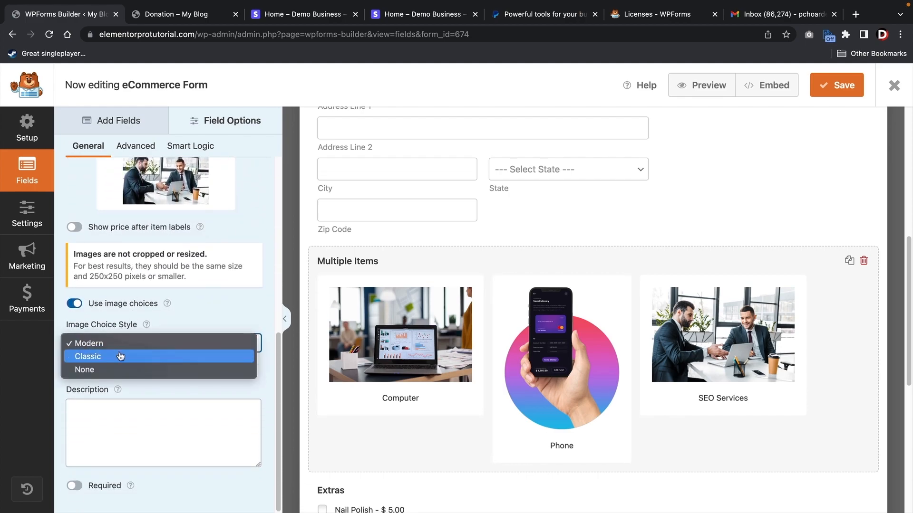
click(119, 358)
click(122, 346)
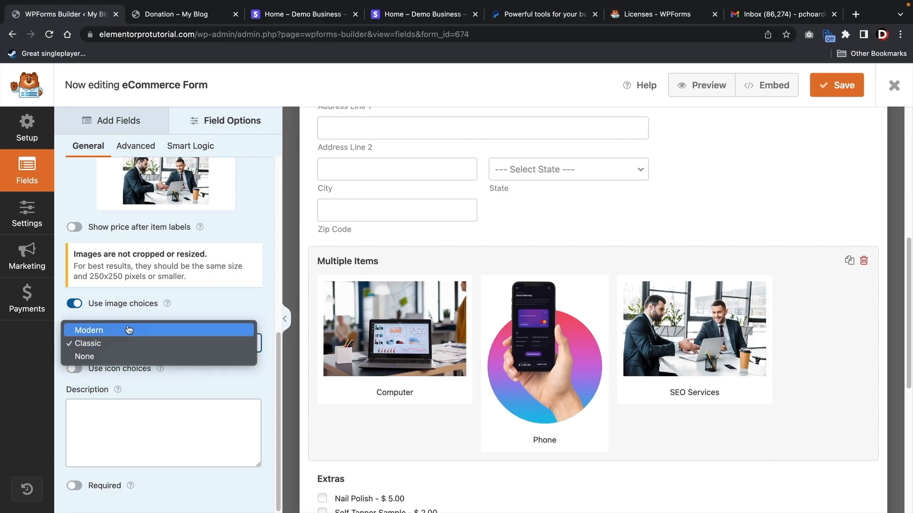
click(128, 329)
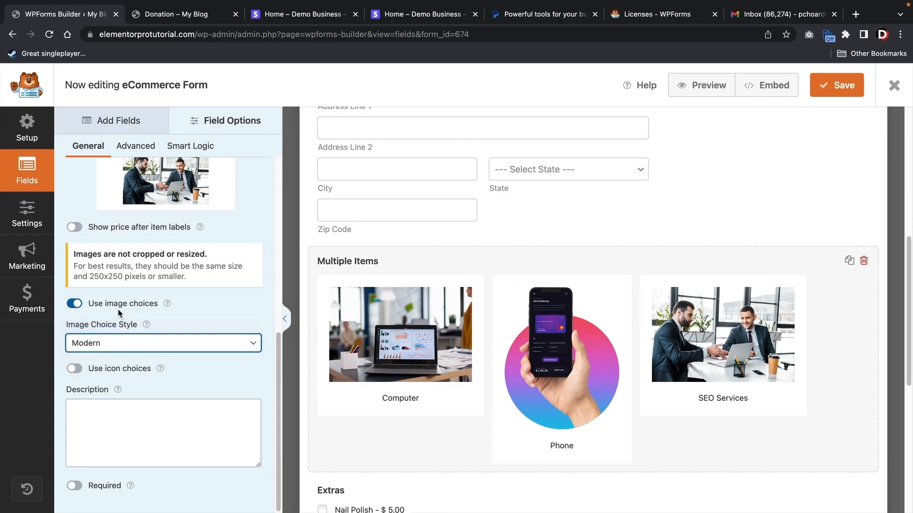
click(74, 227)
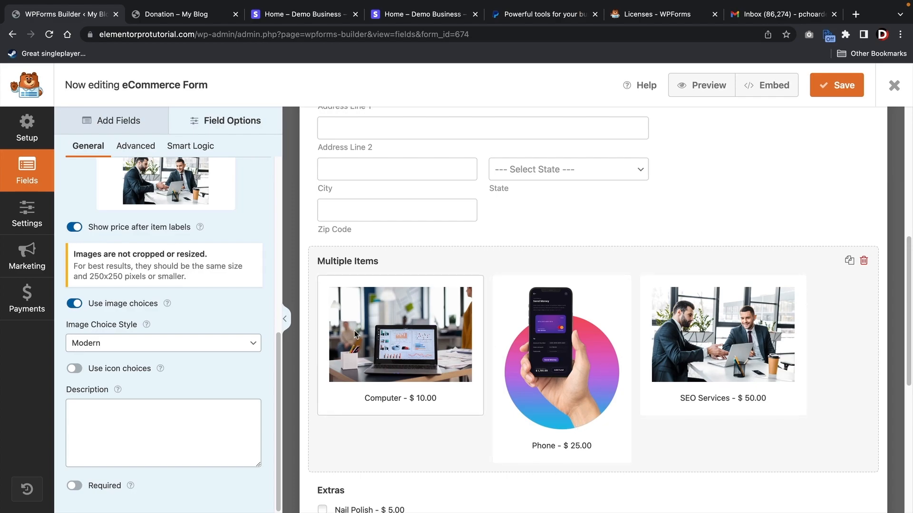
scroll(344, 332, down, 1)
scroll(277, 333, up, 1)
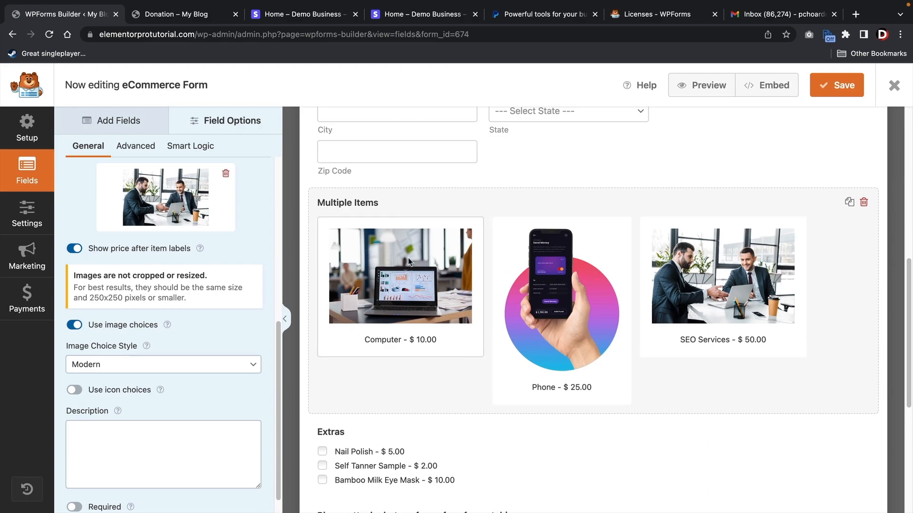
scroll(192, 289, up, 1)
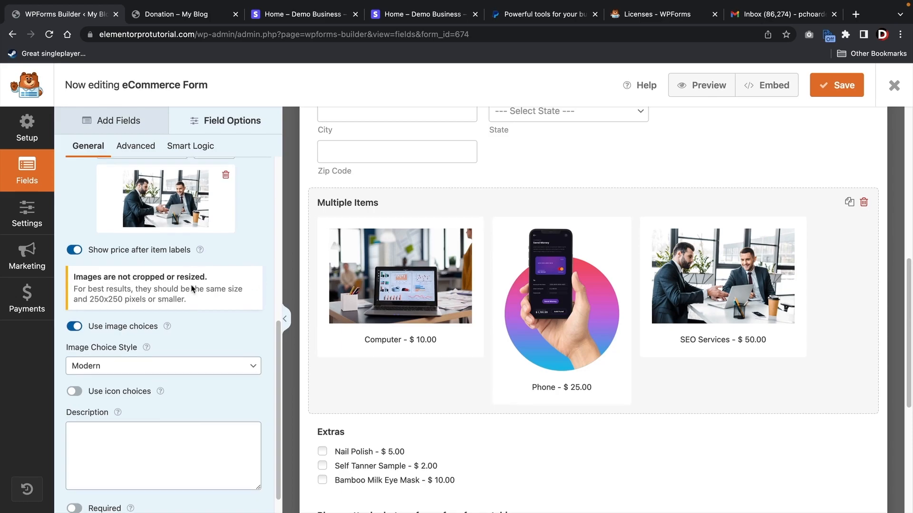
scroll(192, 289, up, 6)
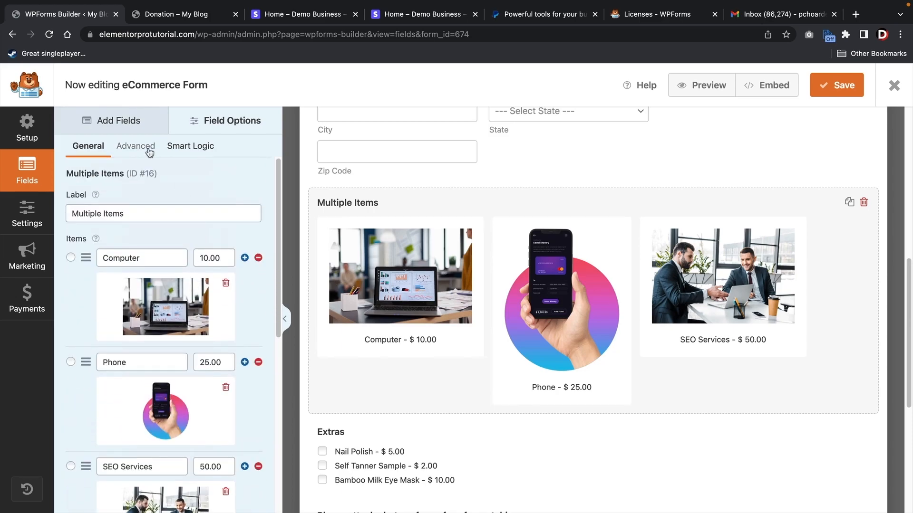
- Cycle the Multiple Items Choice Layout through One, Two and Three Columns back to Inline, then select the Extras field
click(146, 149)
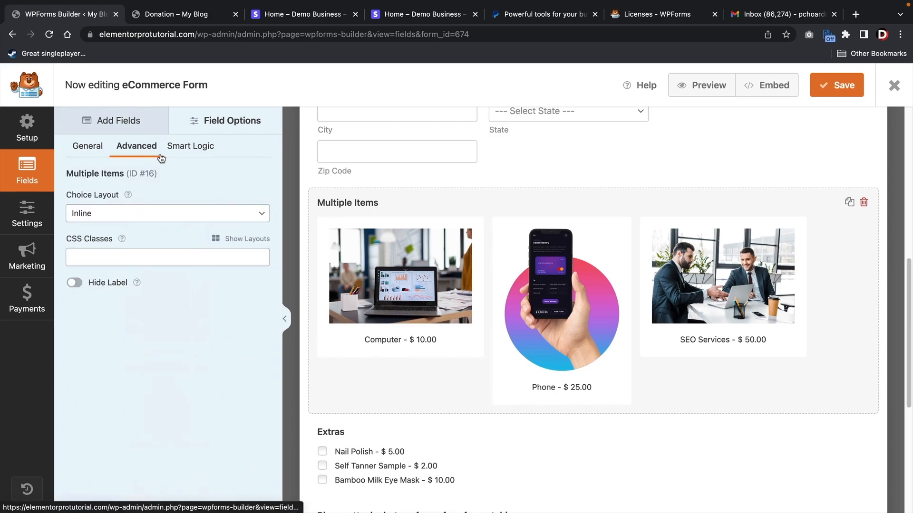
click(124, 214)
click(126, 177)
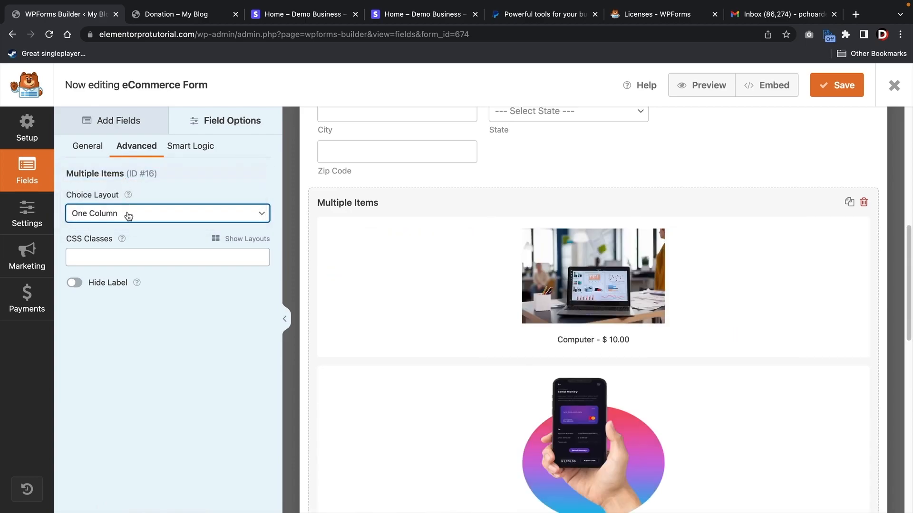
click(128, 215)
click(128, 224)
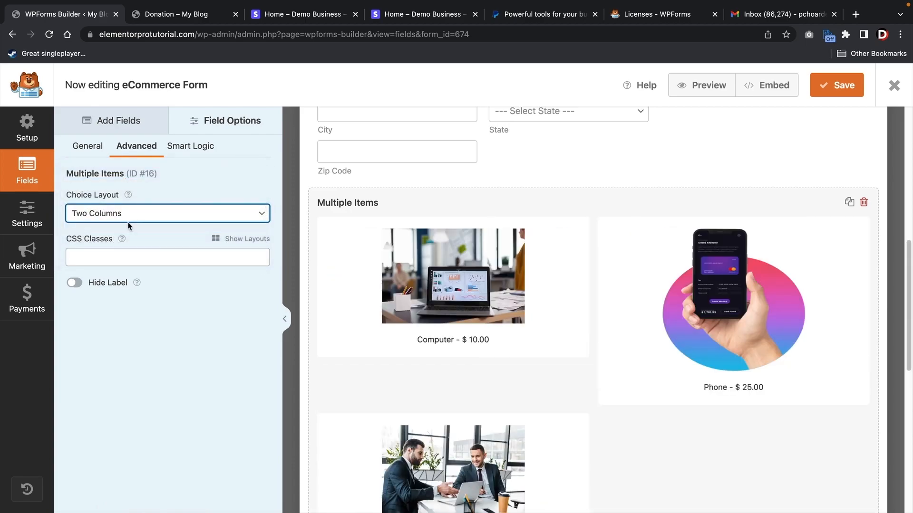
click(128, 223)
click(134, 224)
click(140, 217)
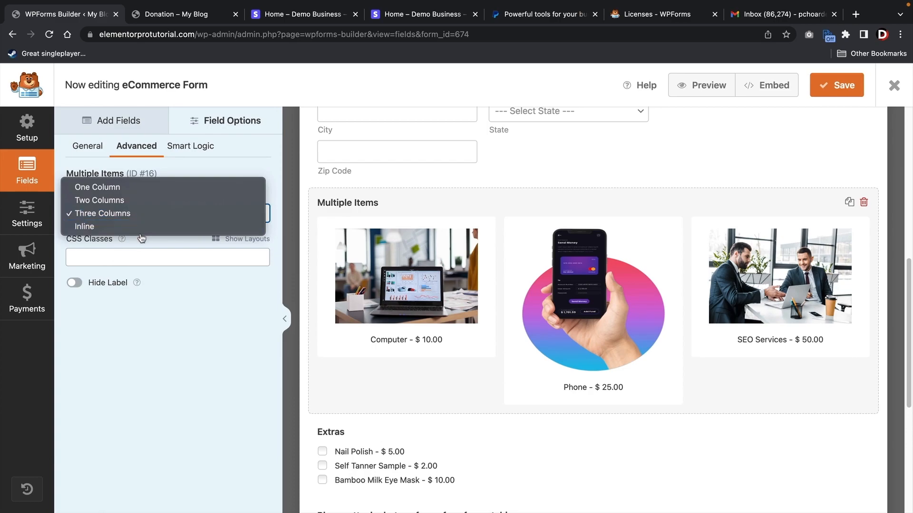
click(141, 237)
click(142, 216)
click(142, 226)
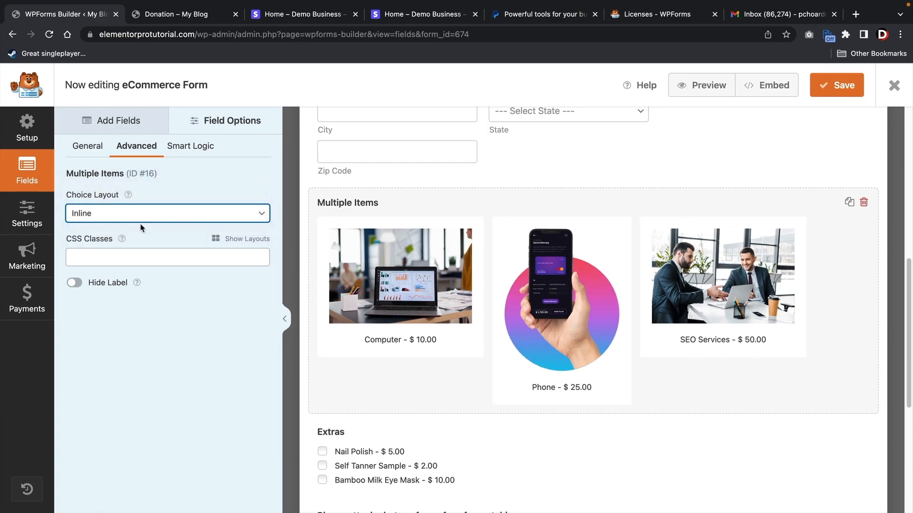
click(475, 448)
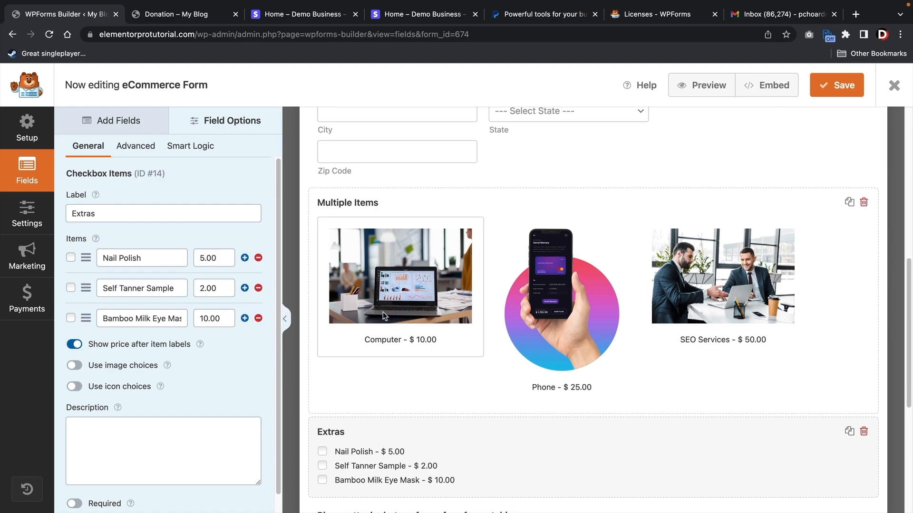
scroll(442, 428, down, 1)
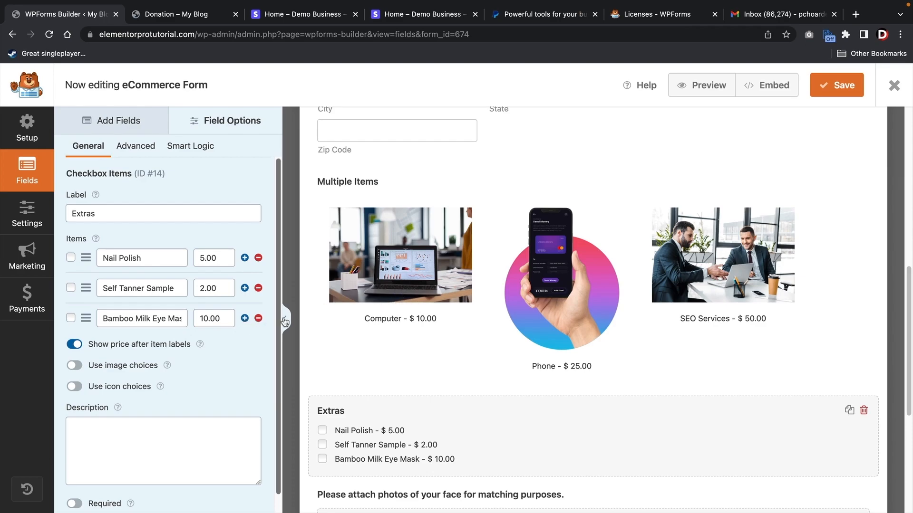
scroll(408, 370, down, 4)
scroll(416, 366, down, 1)
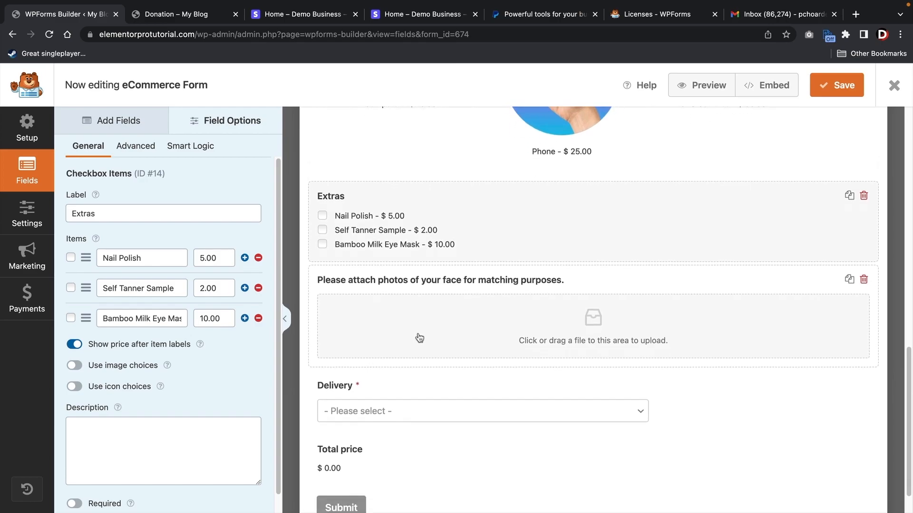
click(440, 298)
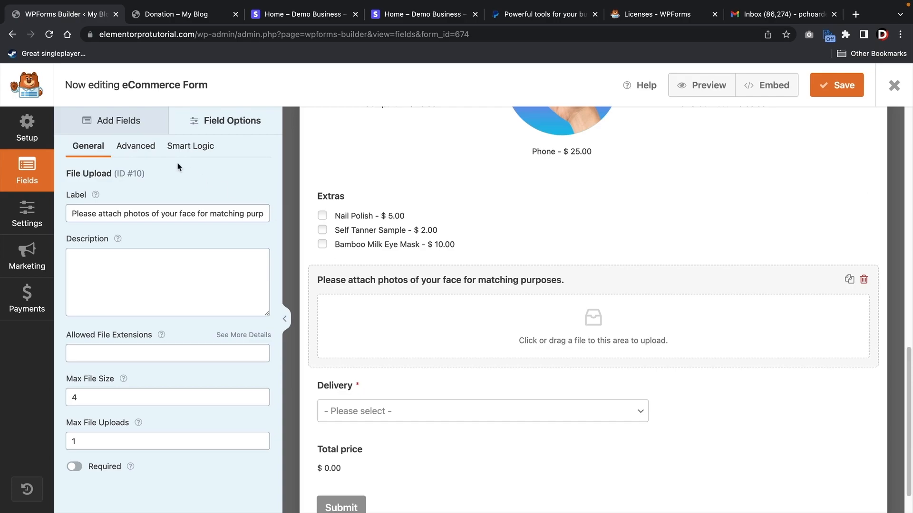
click(131, 129)
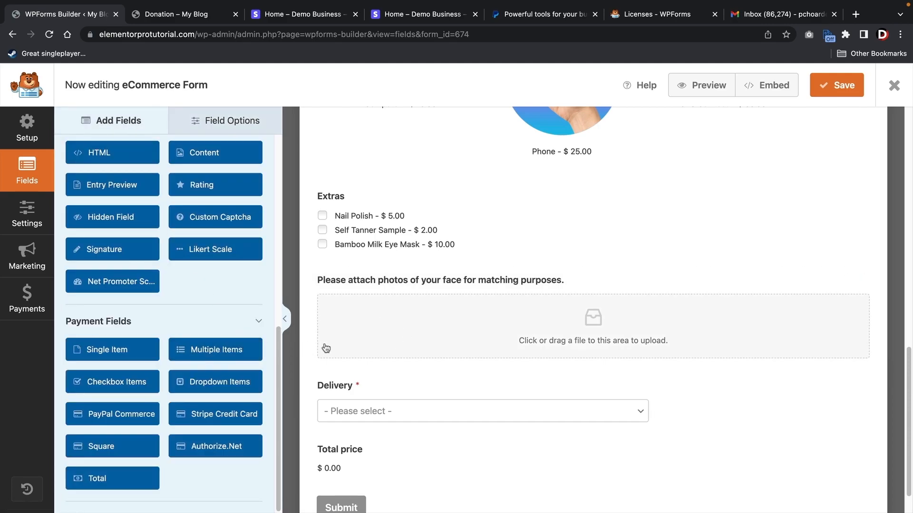
scroll(231, 302, up, 5)
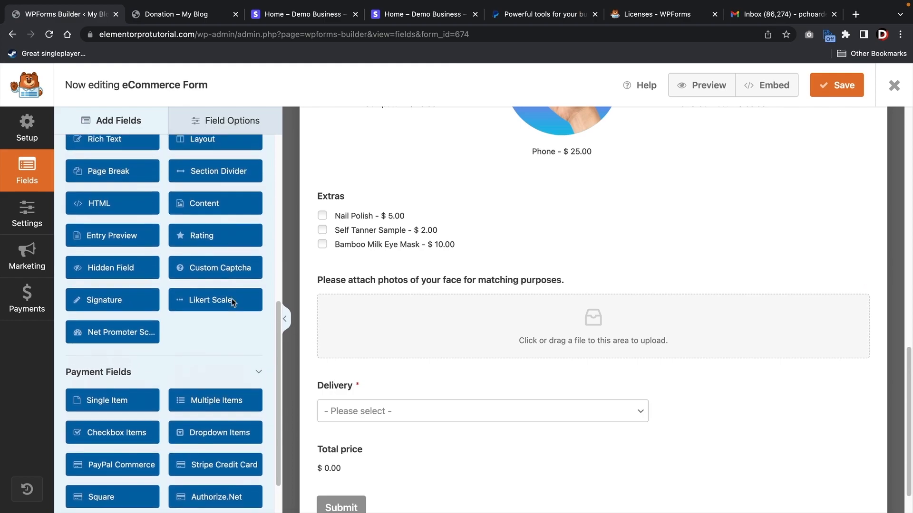
scroll(232, 303, up, 2)
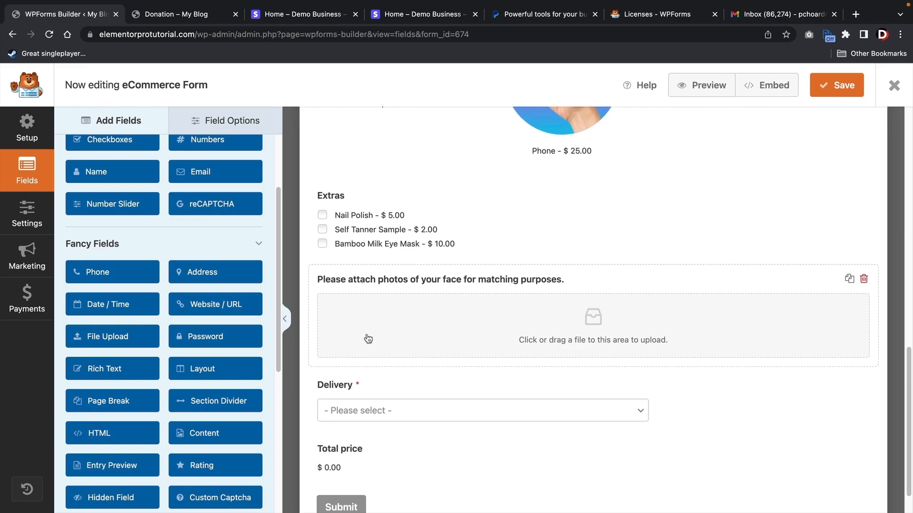
scroll(470, 364, down, 1)
click(586, 380)
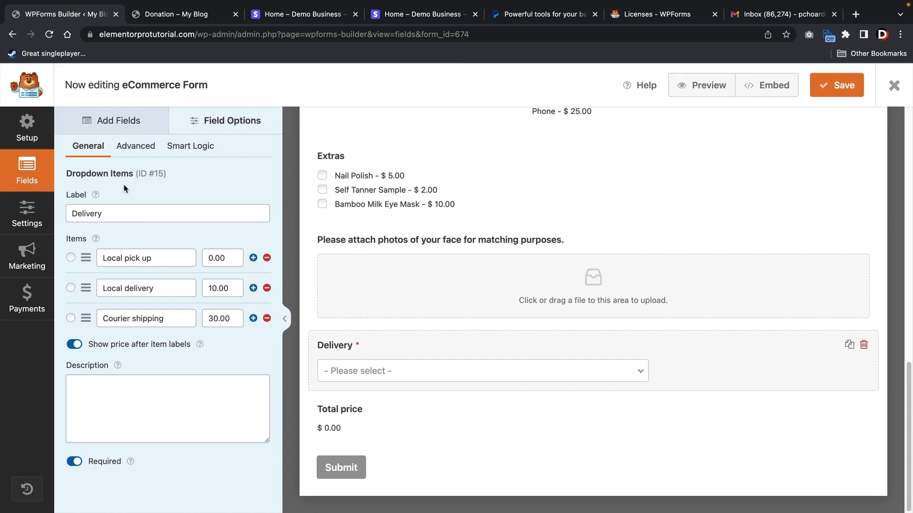
drag(152, 256, 103, 253)
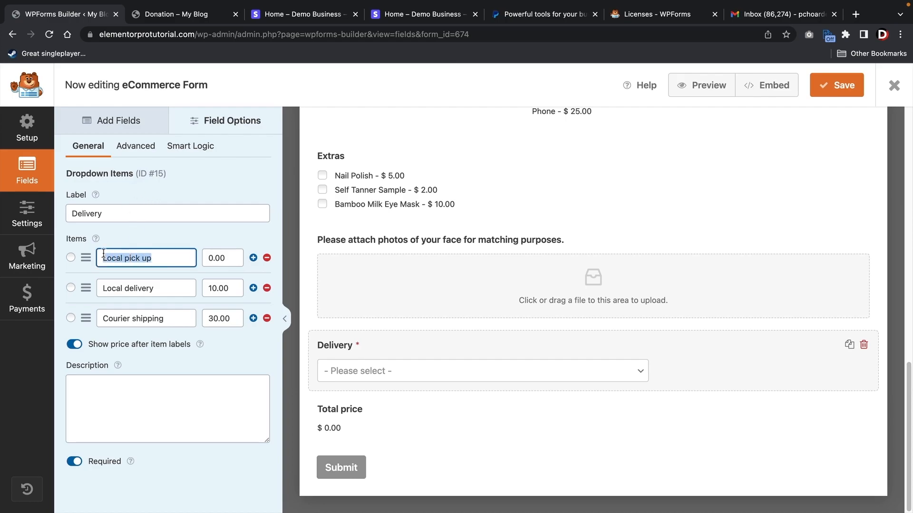
click(134, 122)
scroll(209, 290, down, 5)
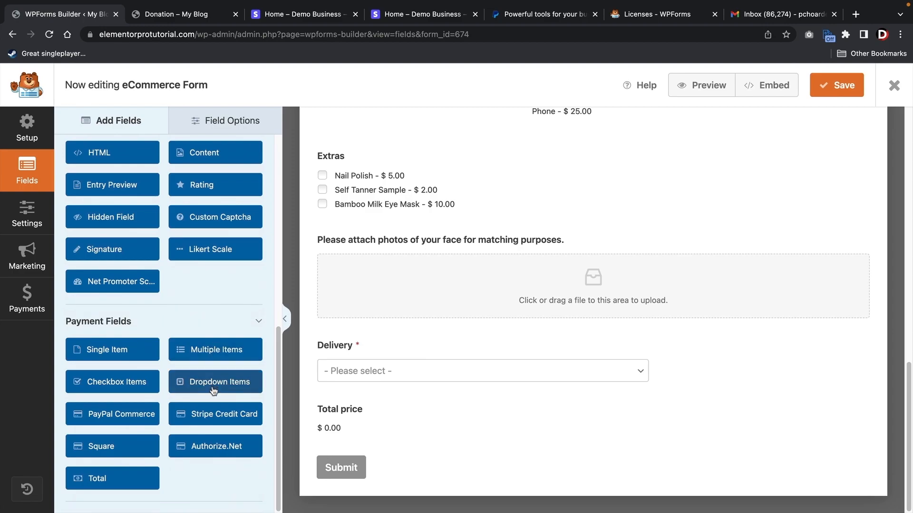
drag(213, 391, 373, 420)
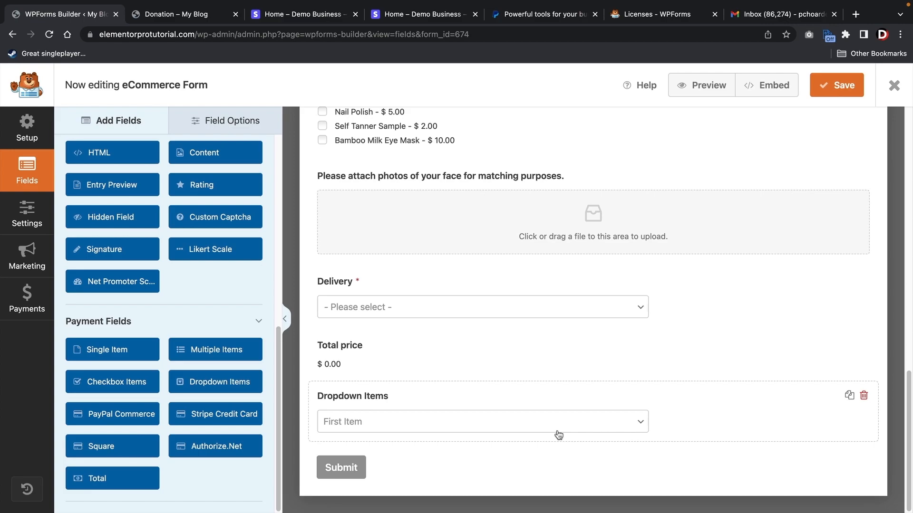
click(864, 397)
click(425, 328)
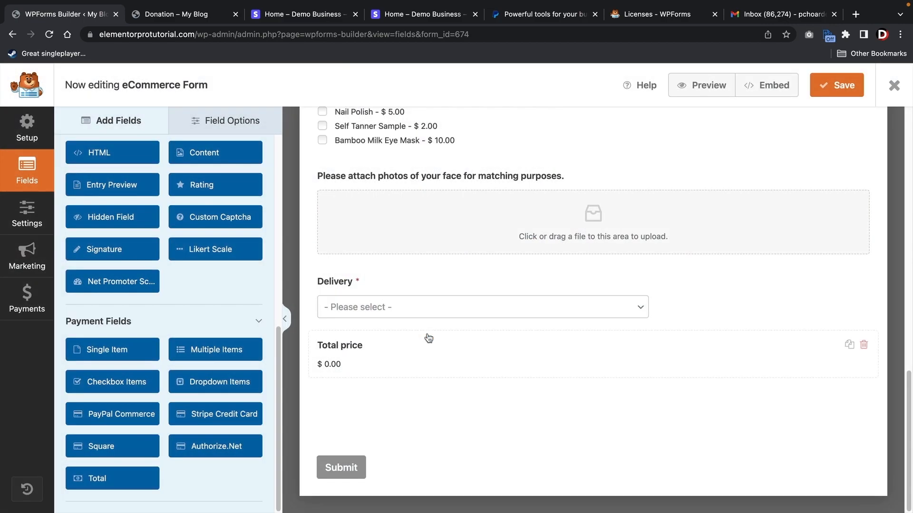
scroll(446, 340, up, 6)
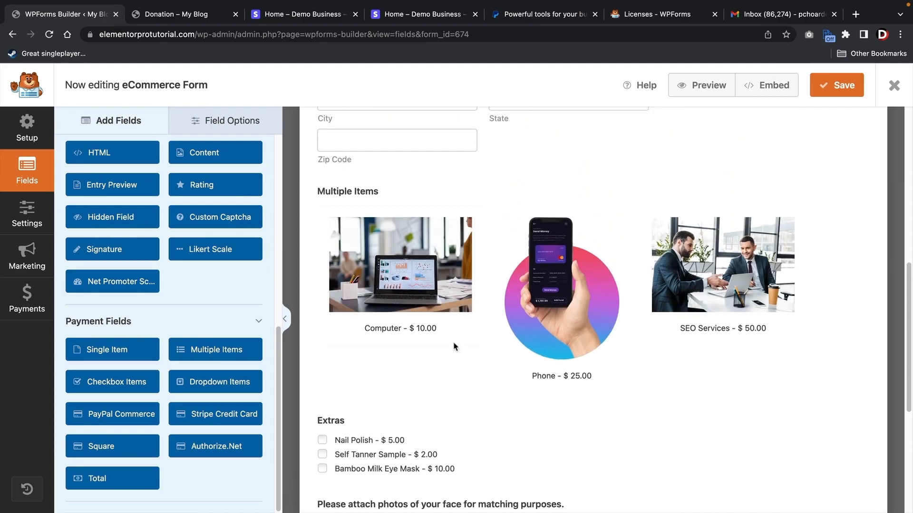
scroll(454, 347, up, 1)
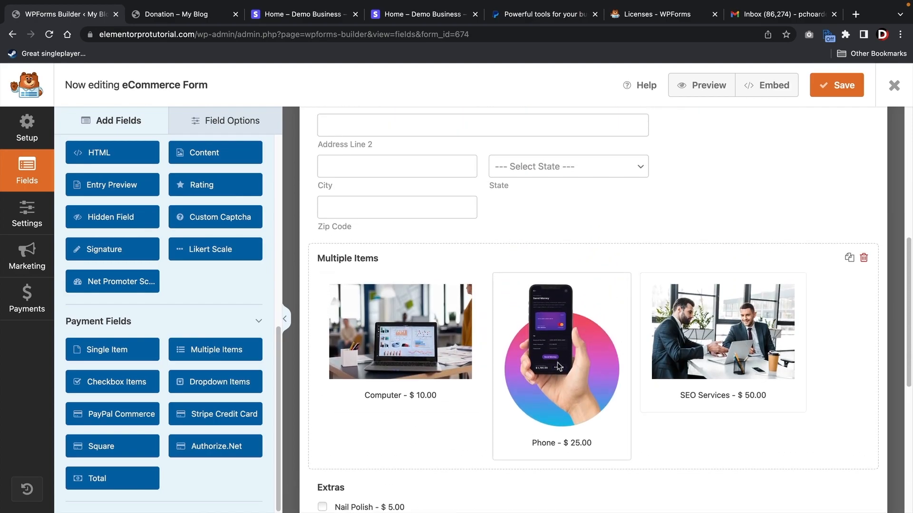
scroll(392, 353, down, 2)
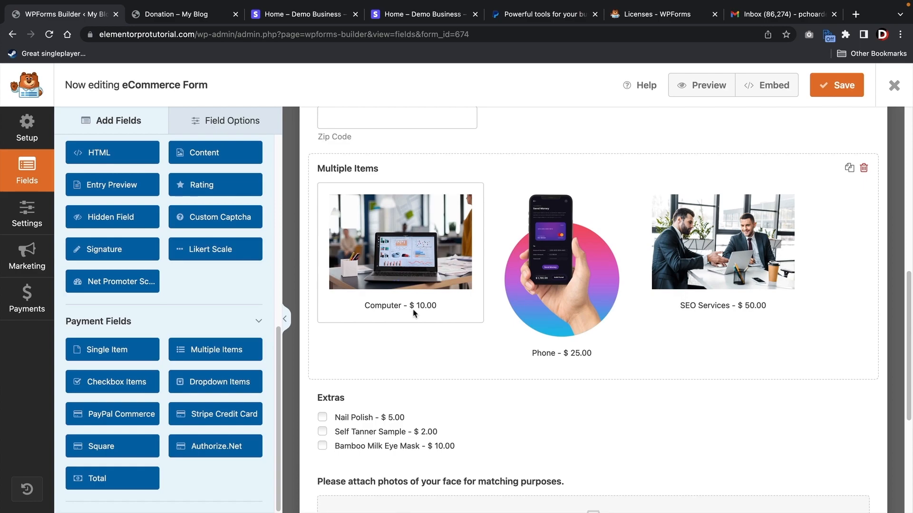
scroll(417, 318, down, 5)
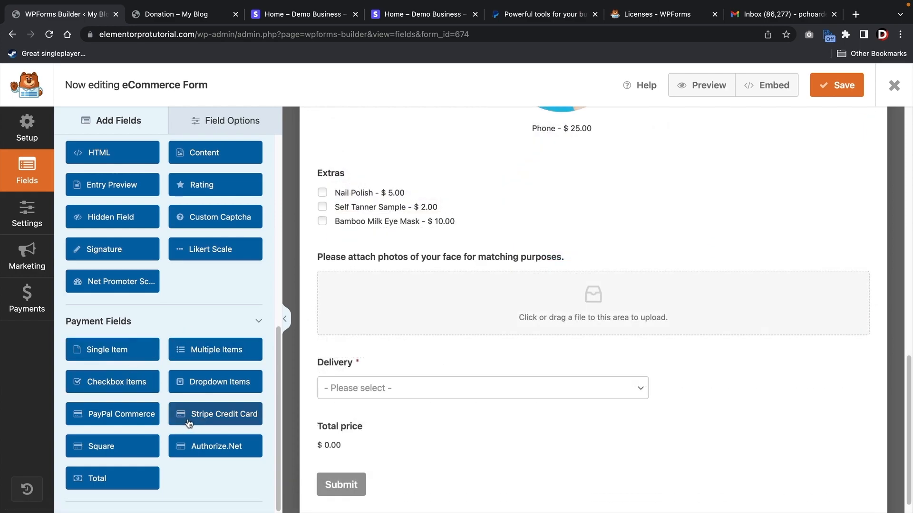
- Add a Stripe Credit Card field below Delivery and enable Stripe payments with a payment description
drag(189, 421, 366, 427)
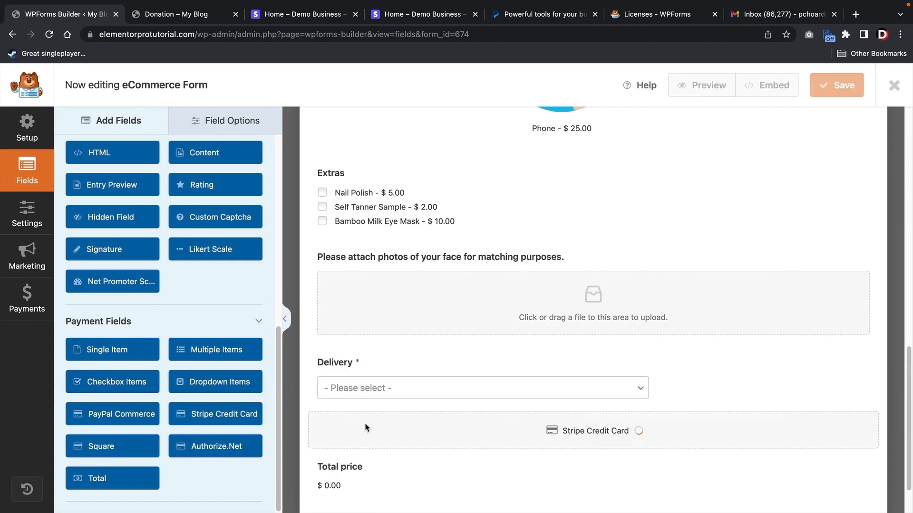
scroll(366, 428, down, 2)
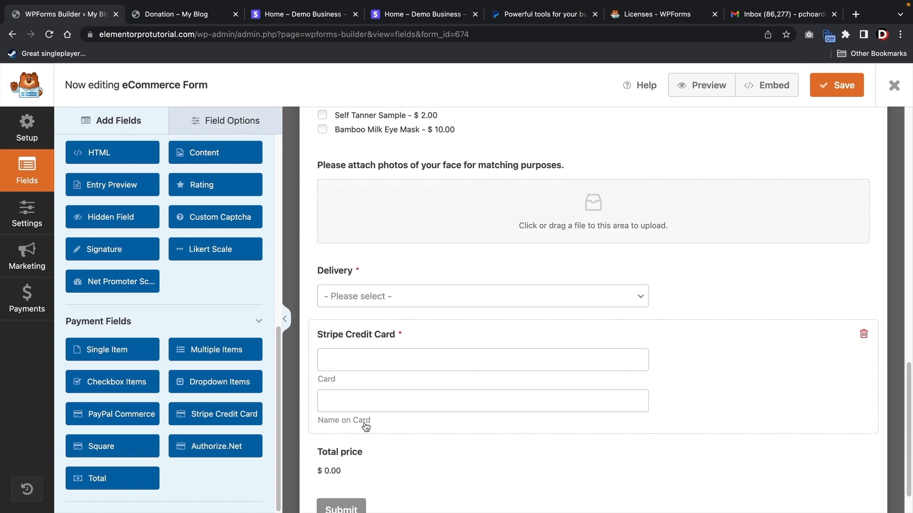
click(18, 299)
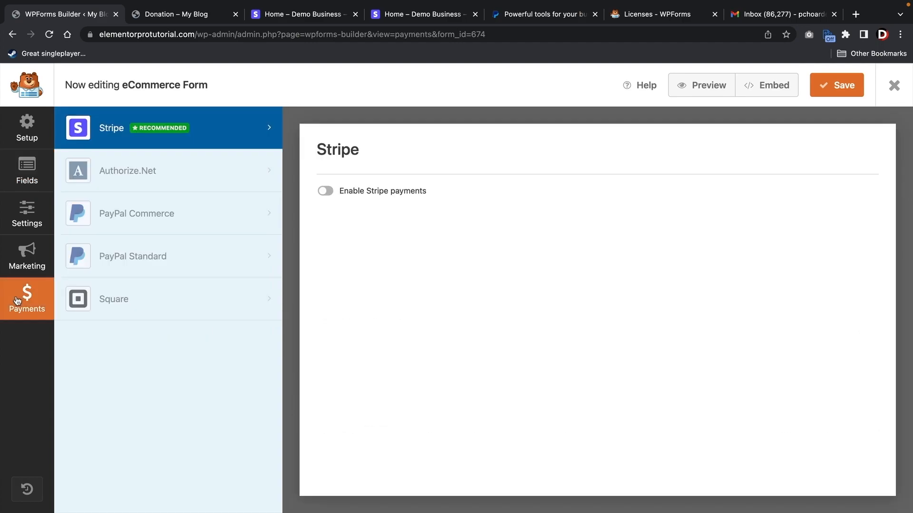
click(325, 191)
click(351, 230)
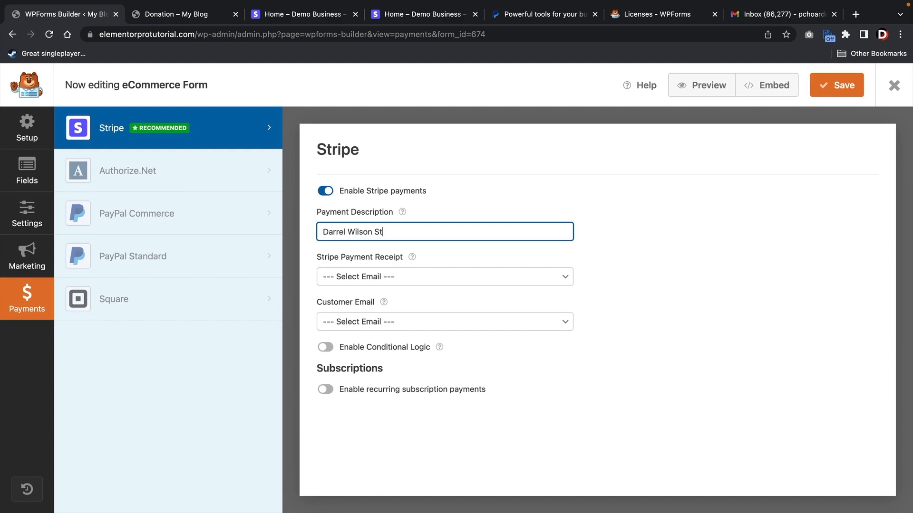
- Set both the Stripe receipt and customer email to the Email field, then save the form
click(342, 276)
click(349, 288)
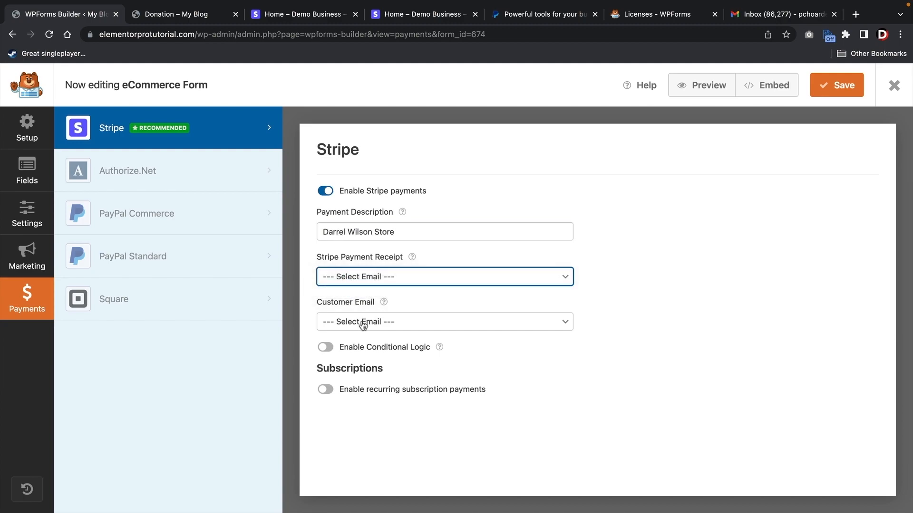
click(362, 321)
click(363, 336)
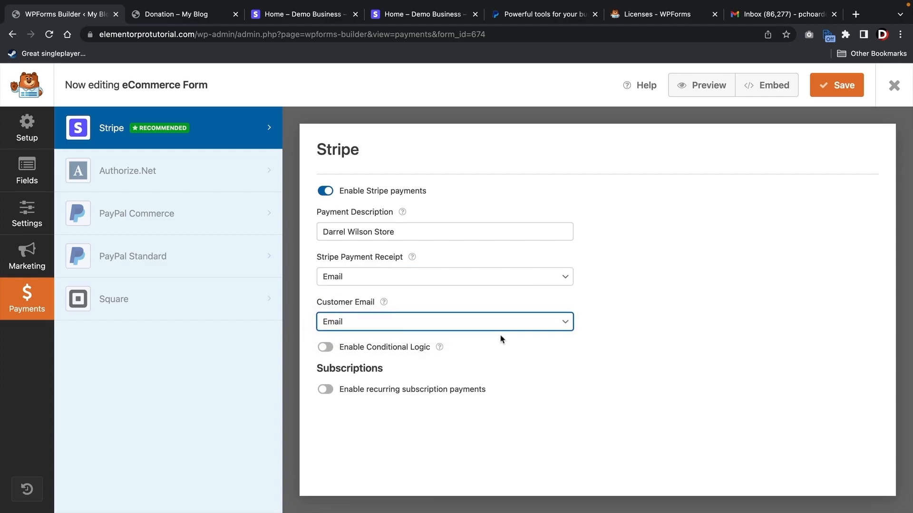
click(830, 85)
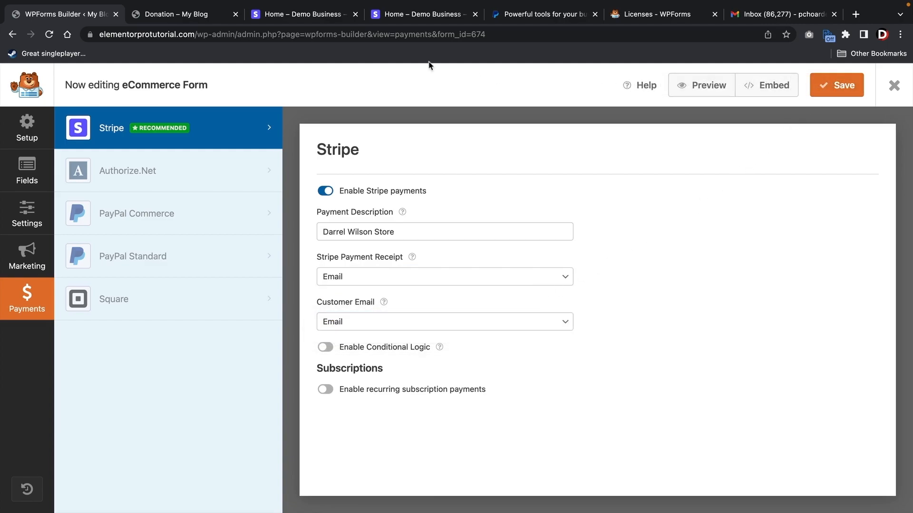
- Reload the live site, go to the Contact Us page, and select the SEO Services product
click(178, 18)
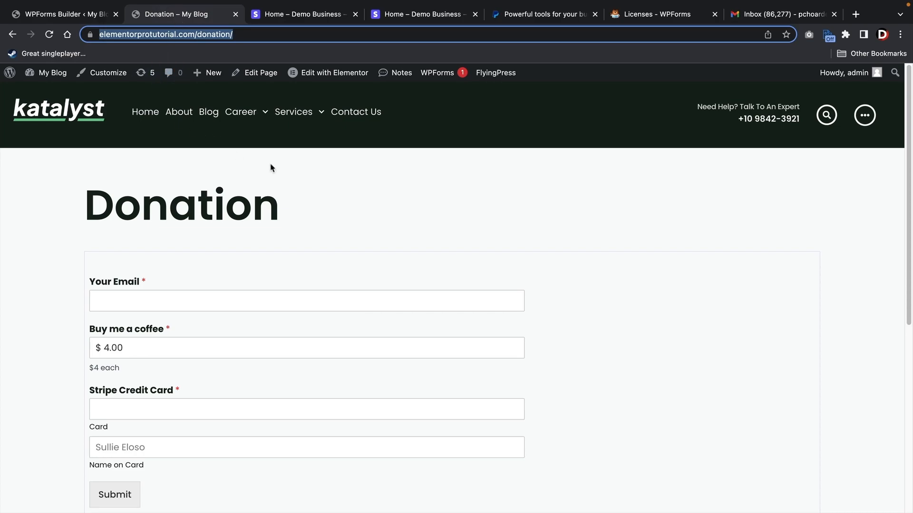
key(super+r)
click(345, 123)
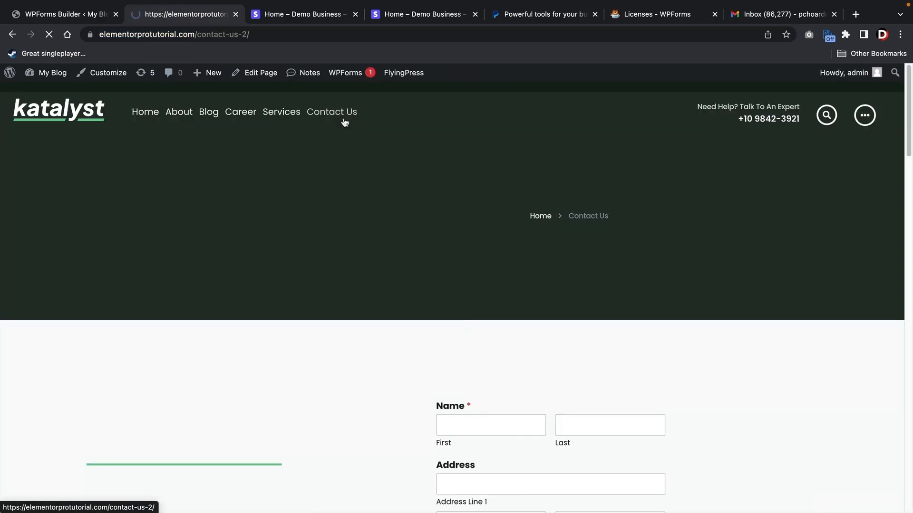
scroll(355, 196, down, 3)
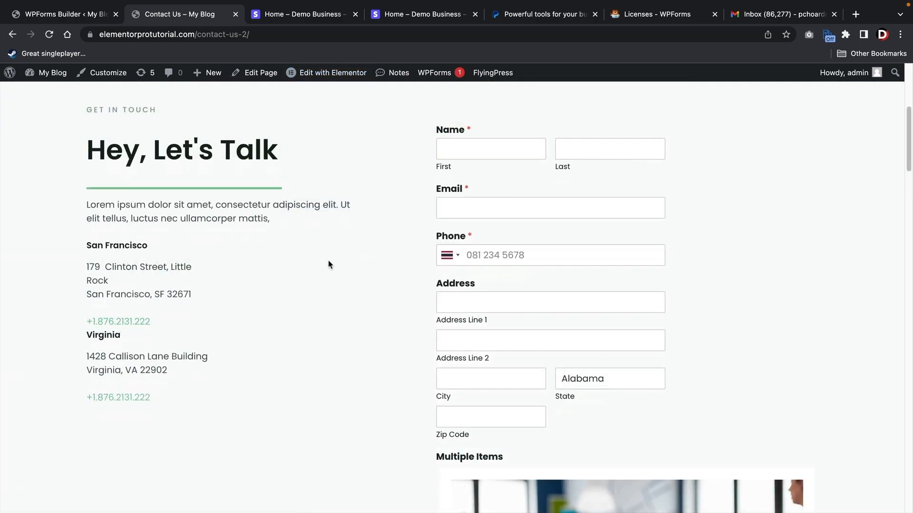
scroll(340, 265, down, 9)
scroll(341, 265, up, 2)
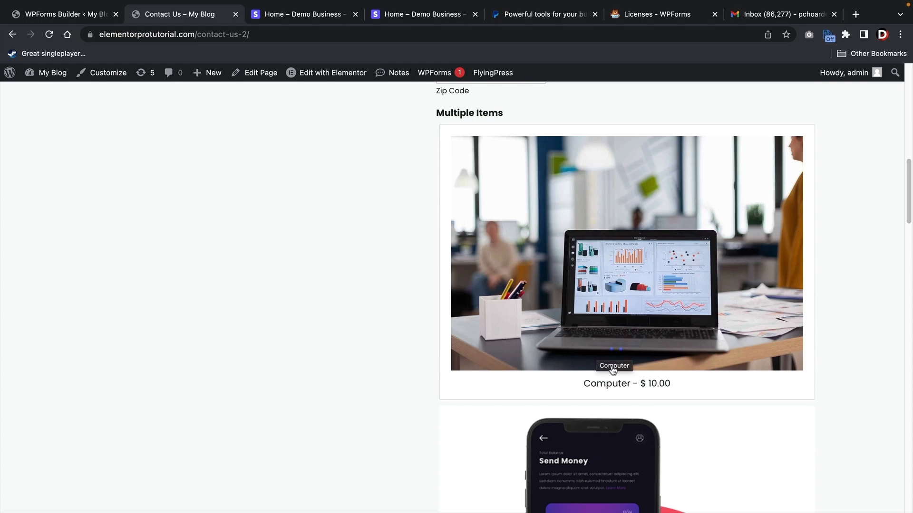
scroll(612, 371, down, 15)
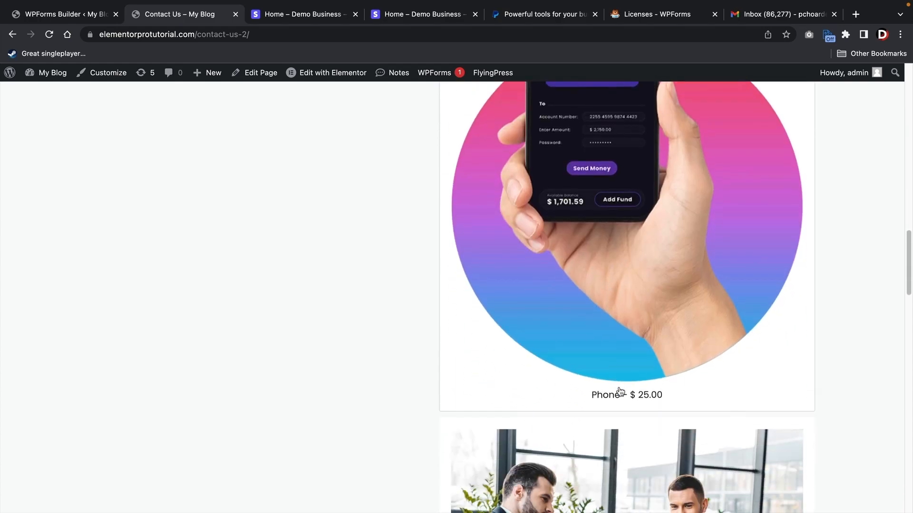
scroll(622, 392, down, 1)
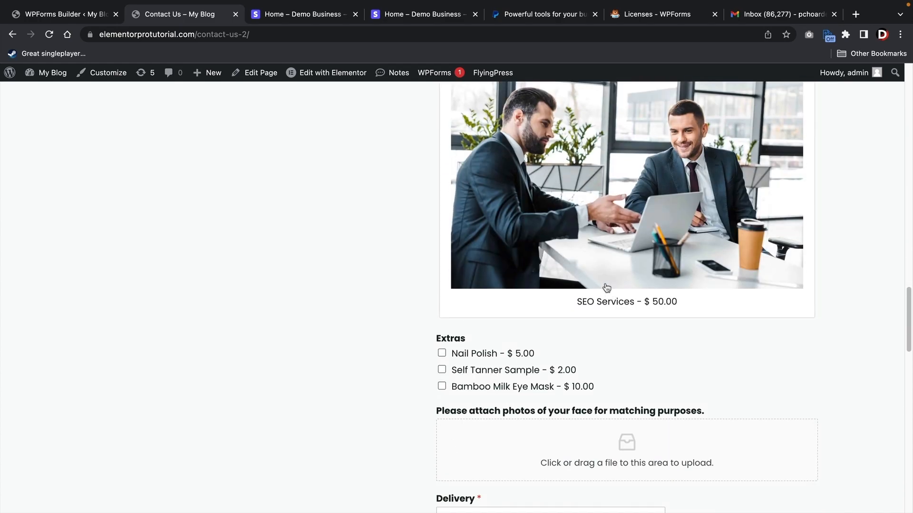
click(607, 288)
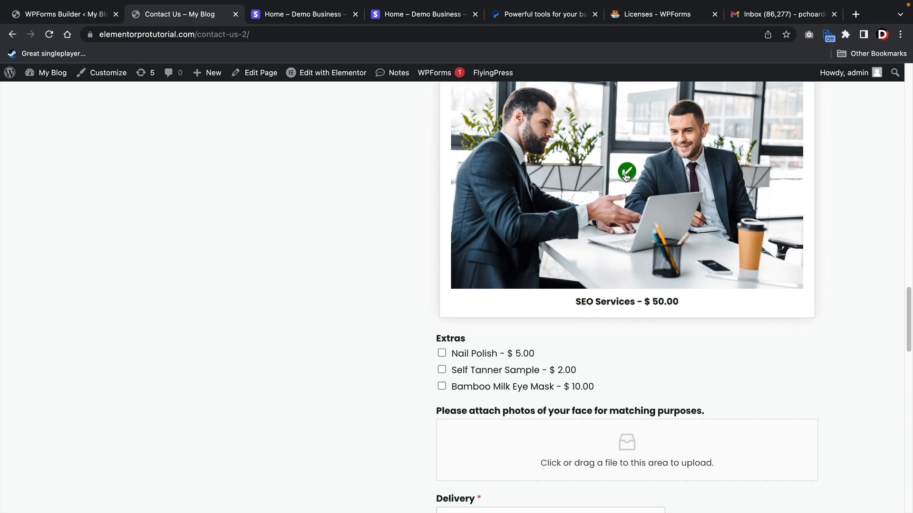
- Choose Local delivery ($10.00) in the Delivery dropdown so the total reads $77.00
scroll(509, 259, down, 3)
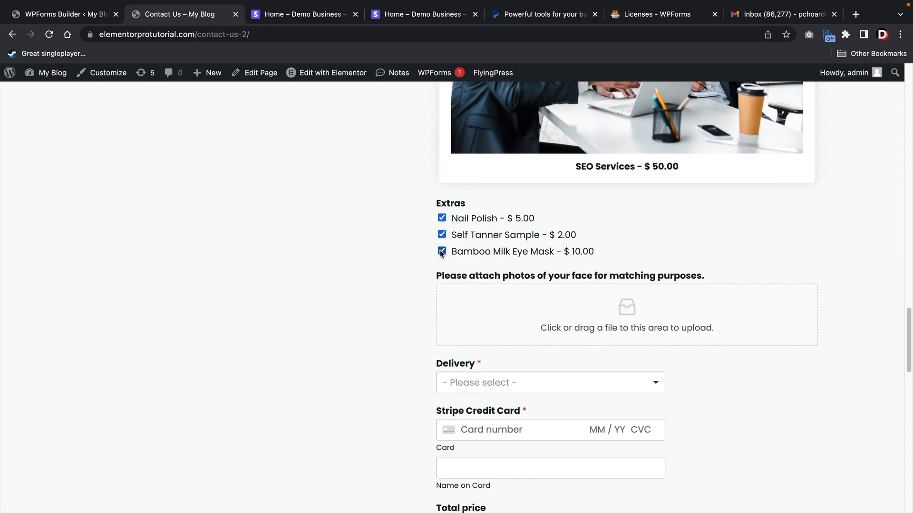
scroll(441, 253, down, 3)
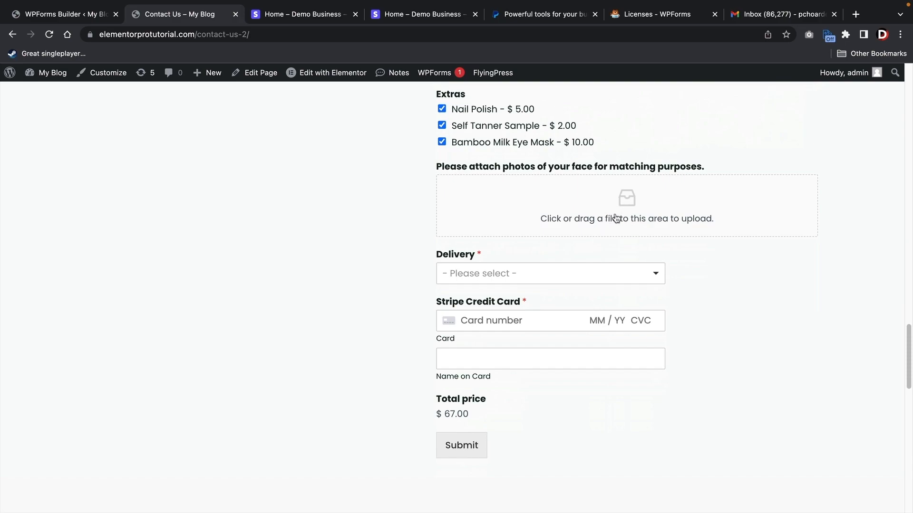
click(564, 273)
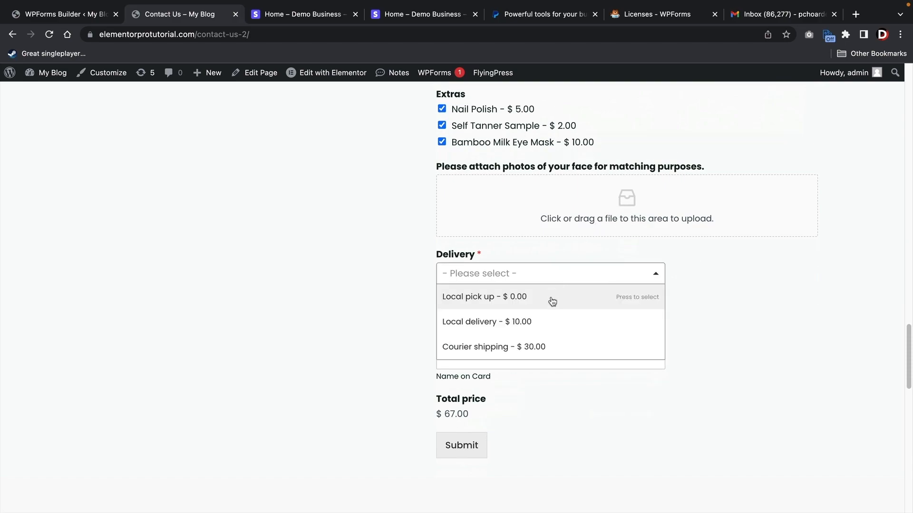
click(537, 329)
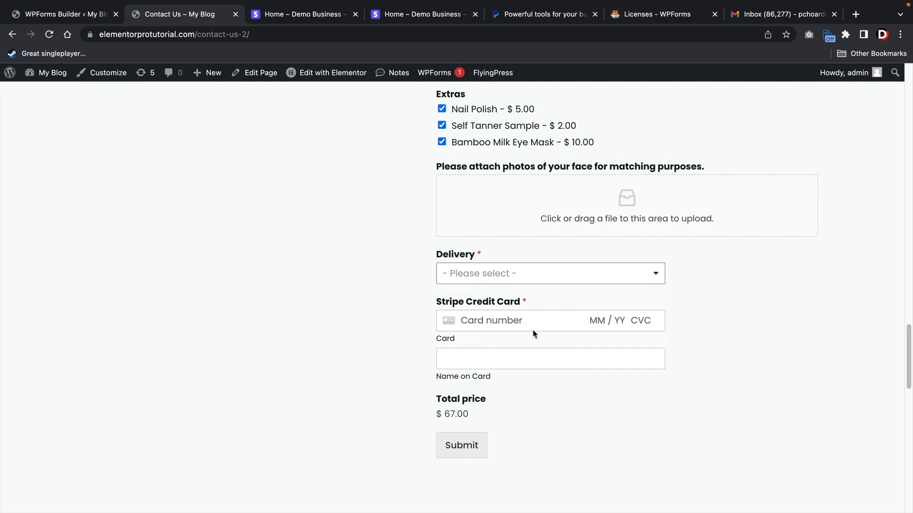
click(522, 278)
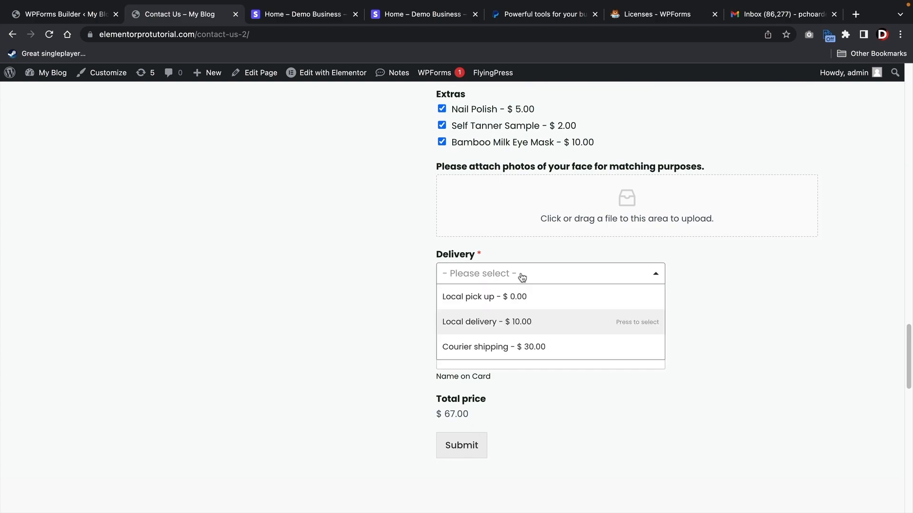
click(530, 336)
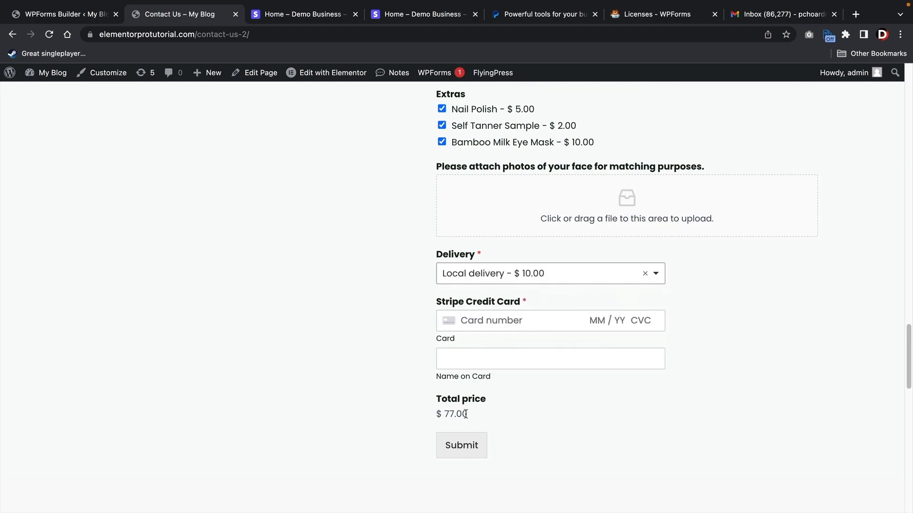
scroll(519, 322, down, 2)
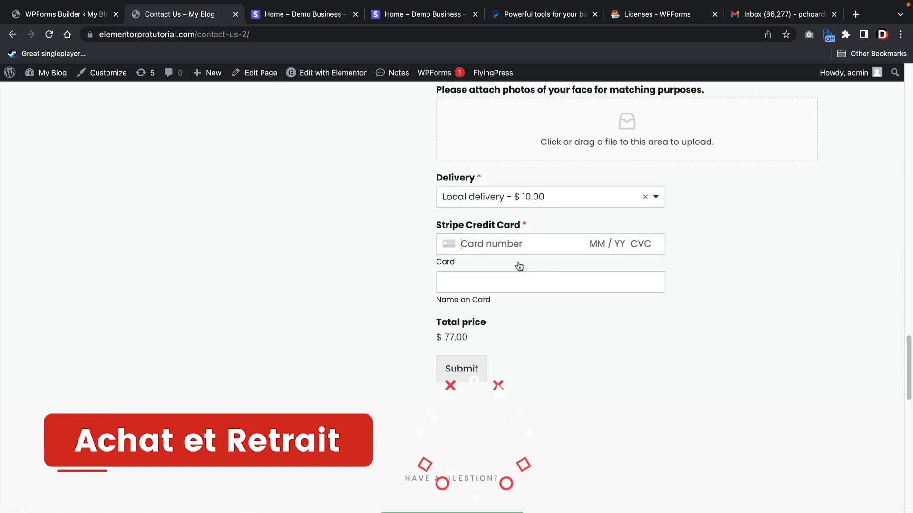
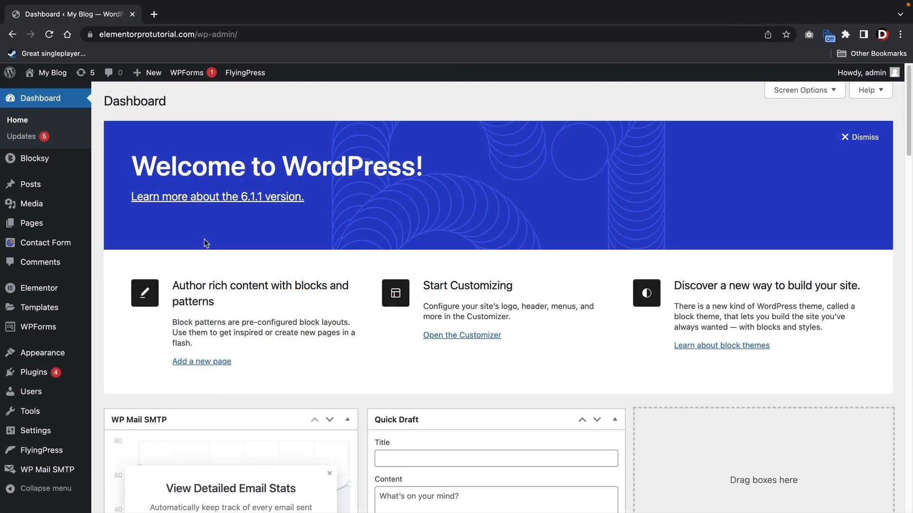
- Activate the Geolocation addon from the WPForms Settings Geolocation section
mouse_move(38, 336)
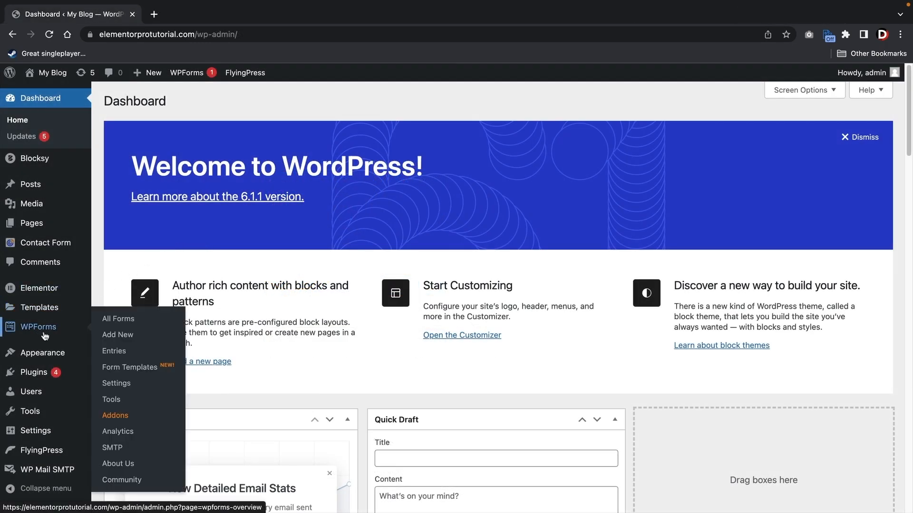
click(114, 385)
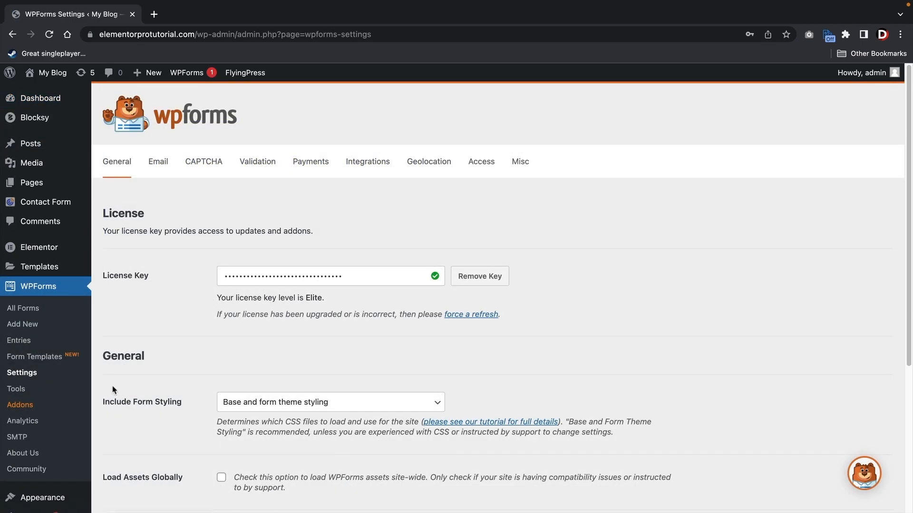
click(428, 164)
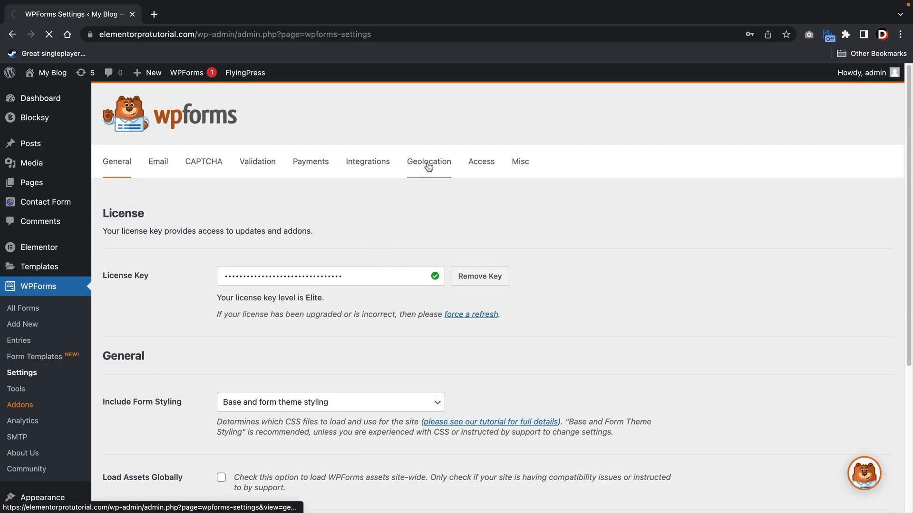
scroll(417, 184, down, 3)
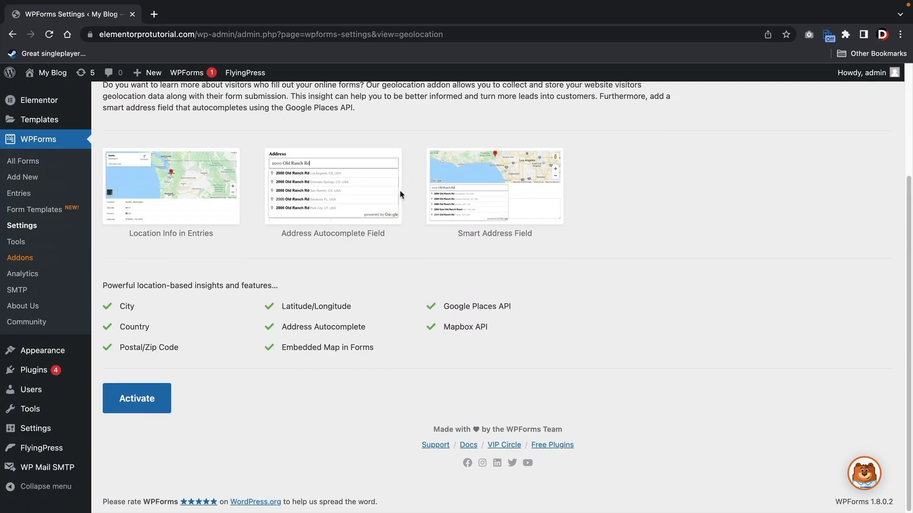
click(144, 402)
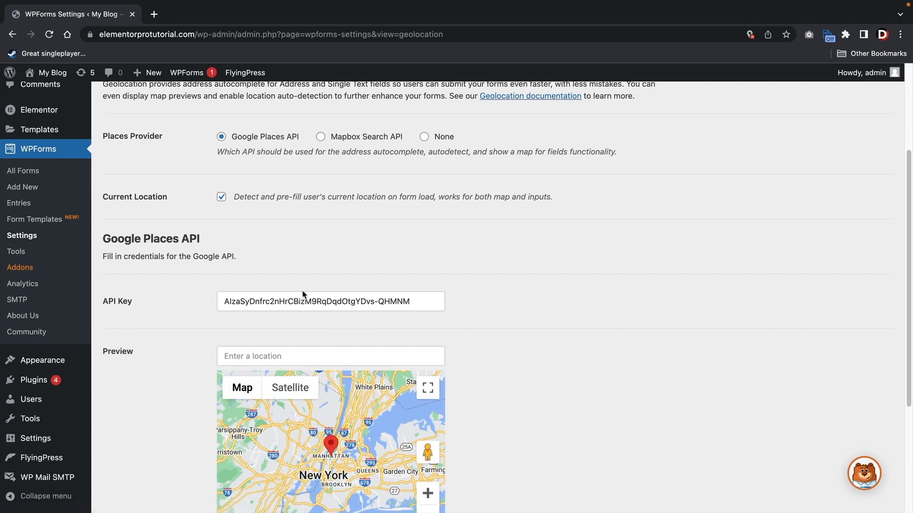
- Keep Google Places API as the places provider after briefly trying Mapbox Search API
scroll(302, 294, up, 5)
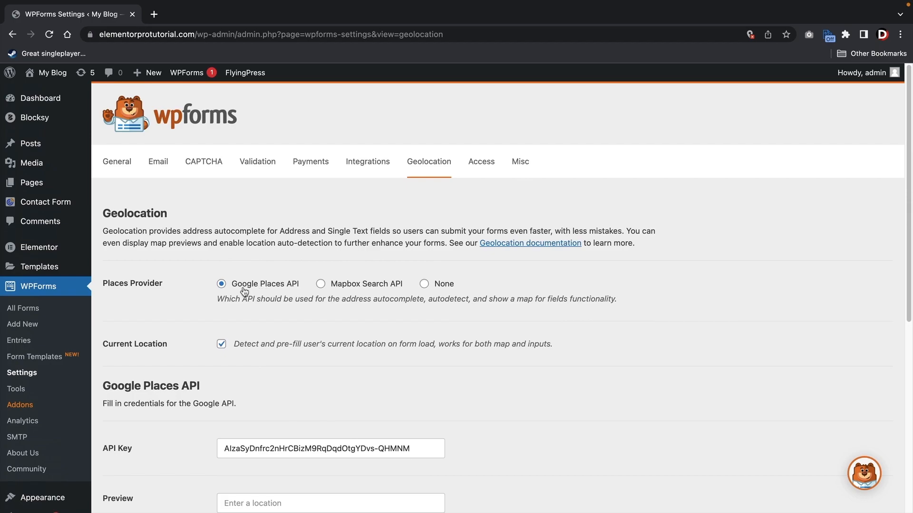
click(338, 291)
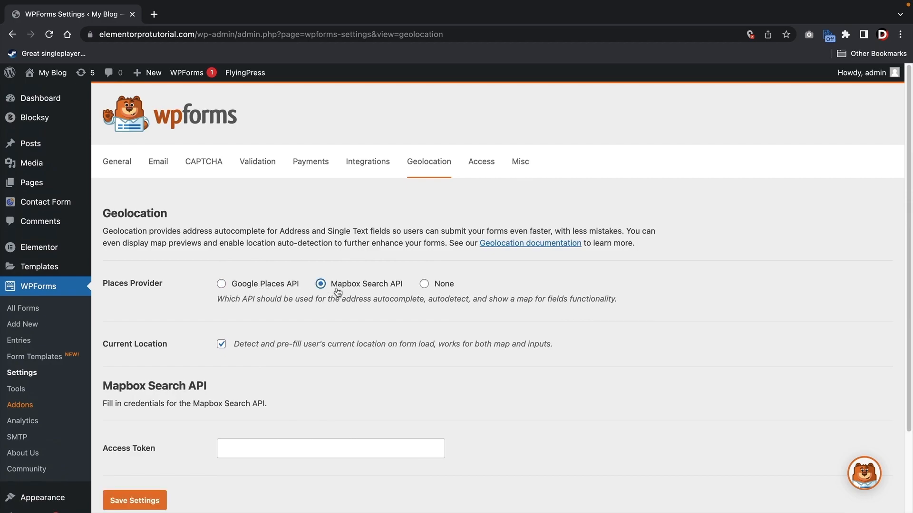
click(279, 288)
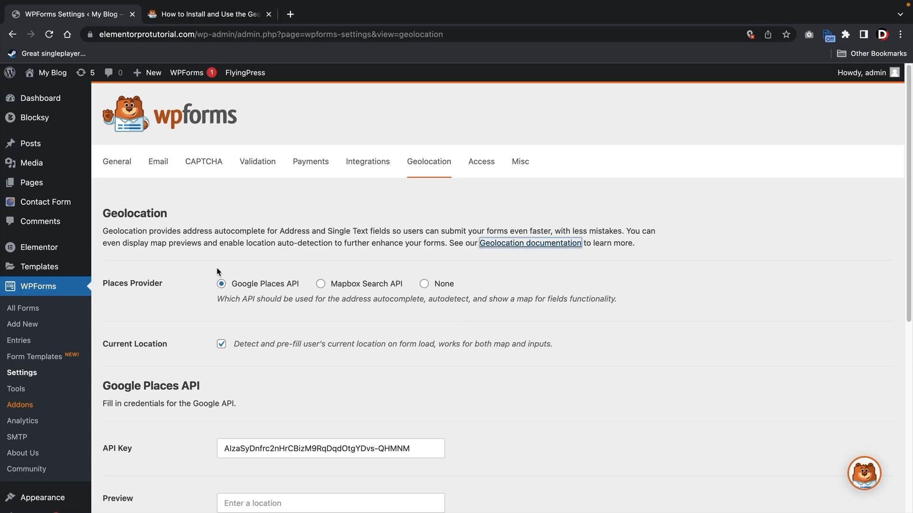
- From the Geolocation documentation, open the Google Cloud Console link in a new tab
click(215, 13)
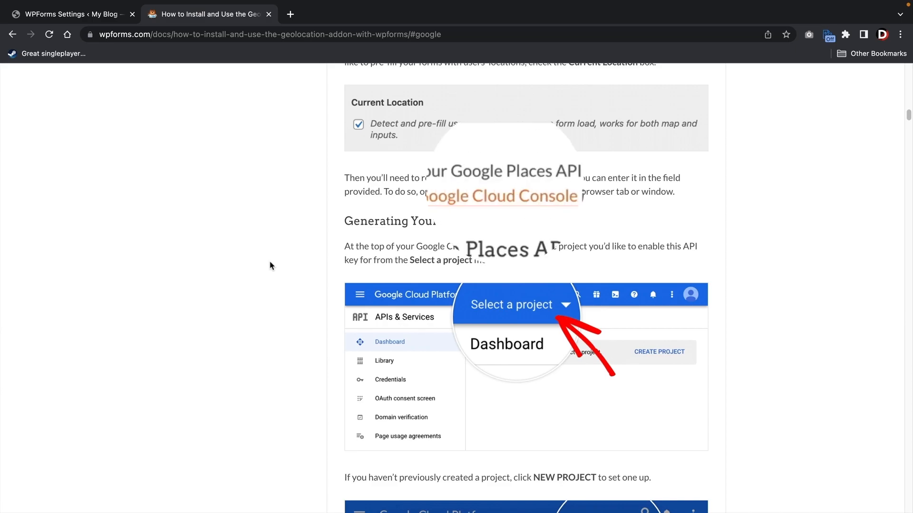
click(499, 200)
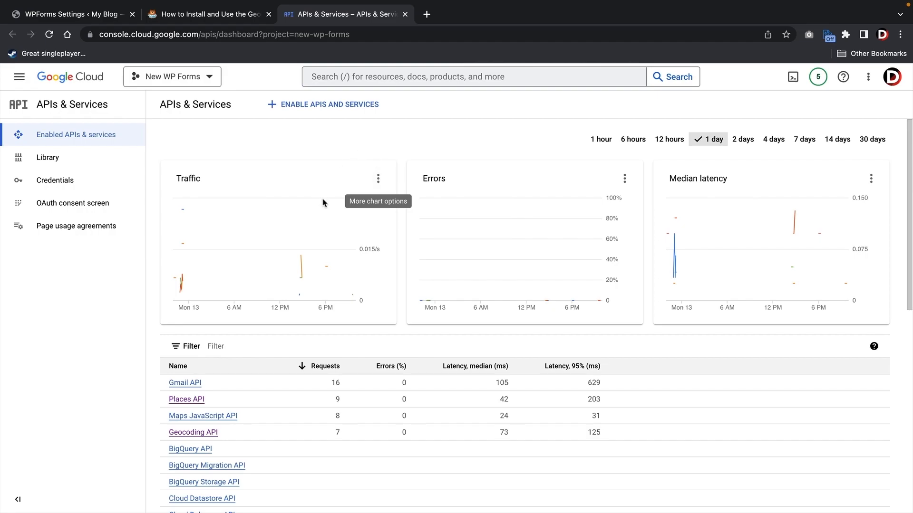
- Find the Places API in the API Library and open its management page
click(45, 159)
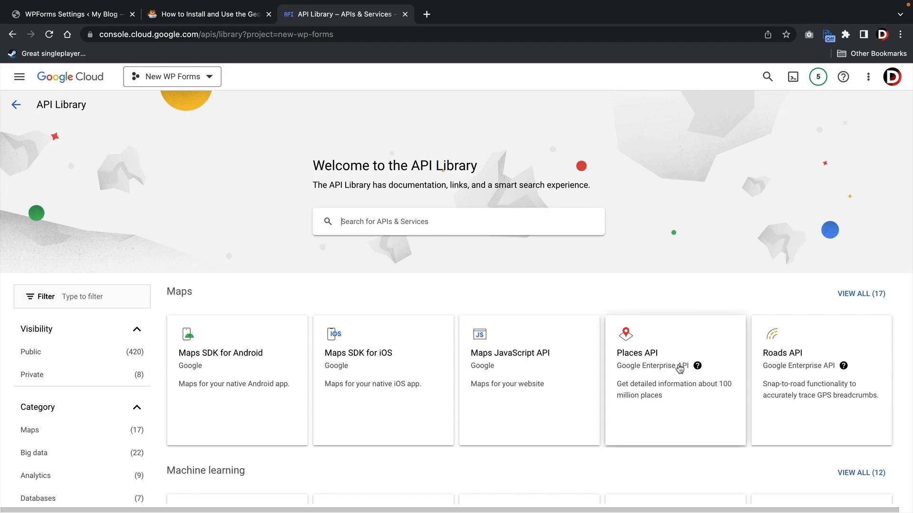
click(663, 364)
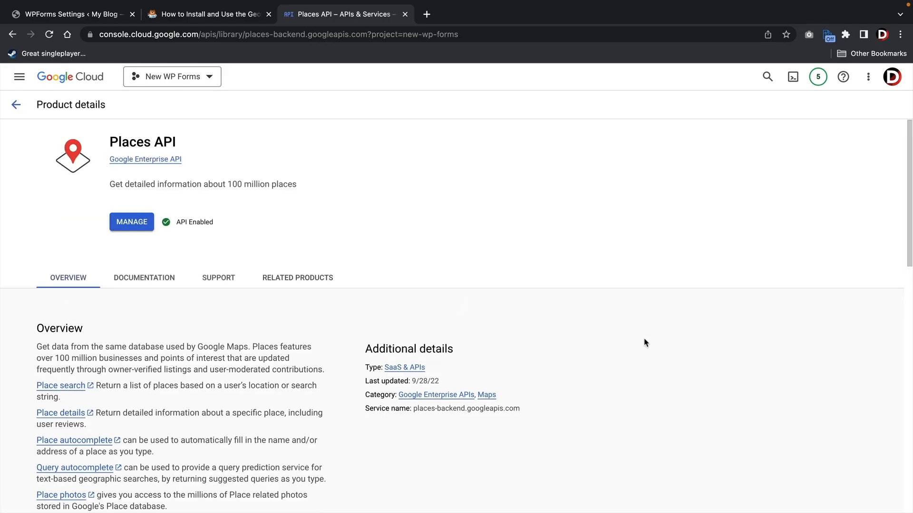
click(137, 220)
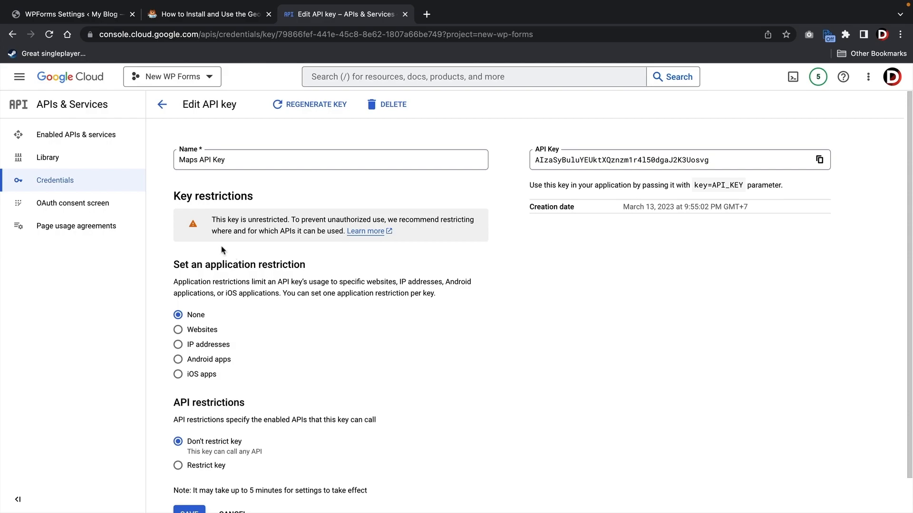
- Restrict the Maps API Key to specific websites and selected APIs, and save
click(69, 180)
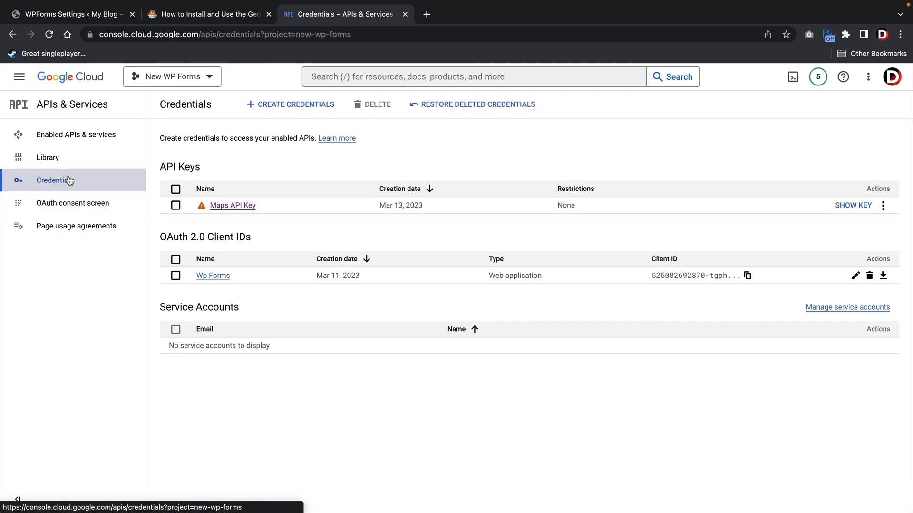
click(233, 206)
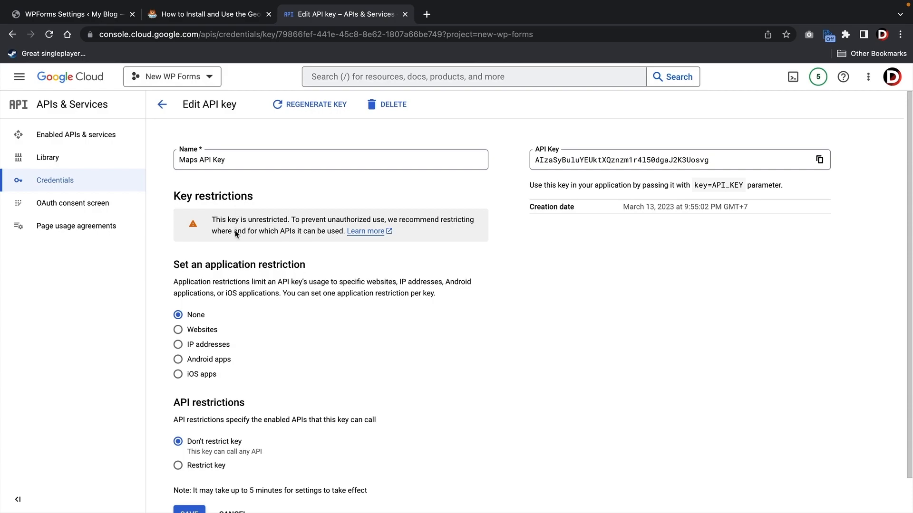
scroll(233, 255, down, 1)
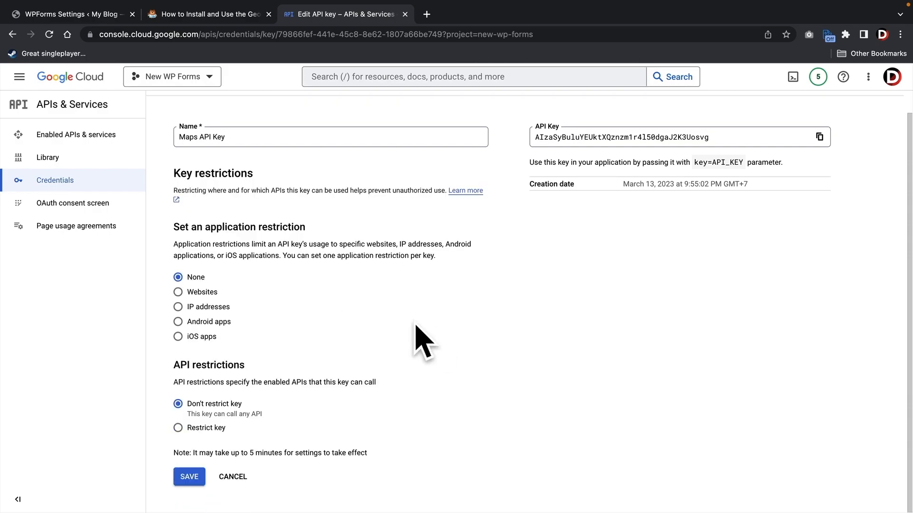
click(179, 292)
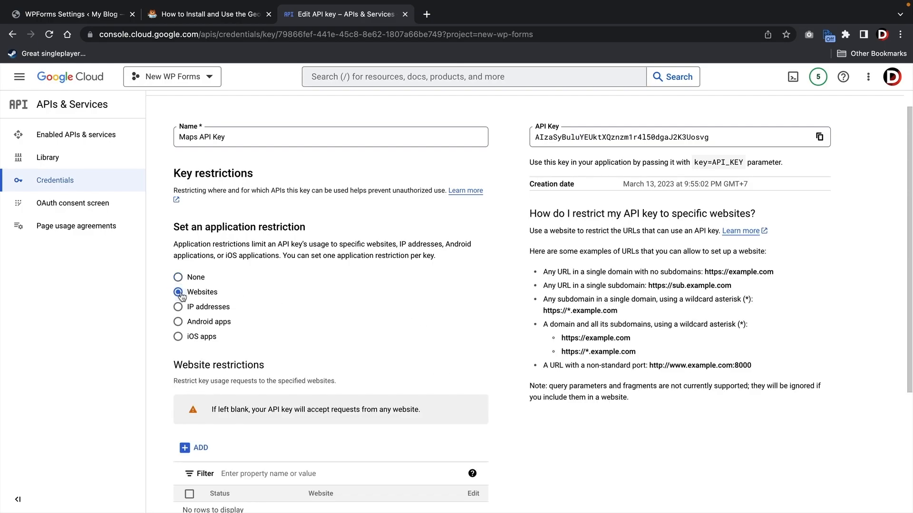
scroll(407, 317, down, 4)
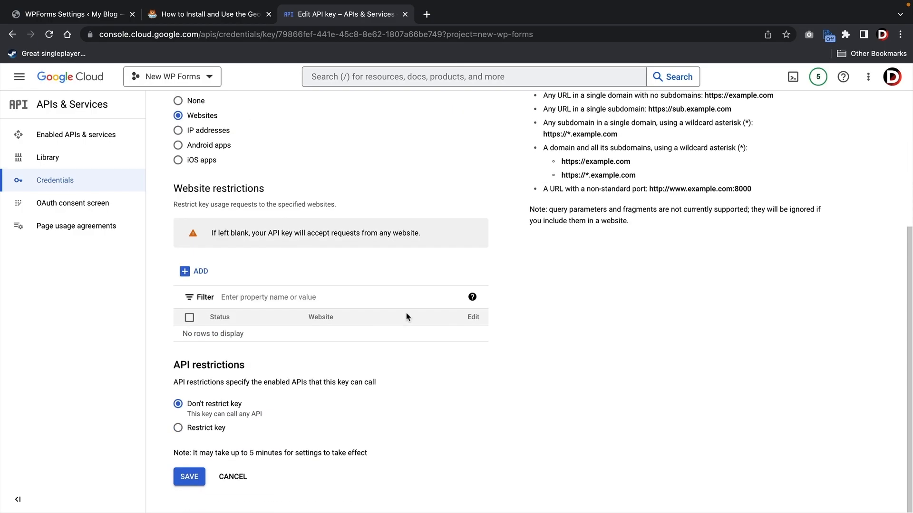
click(179, 429)
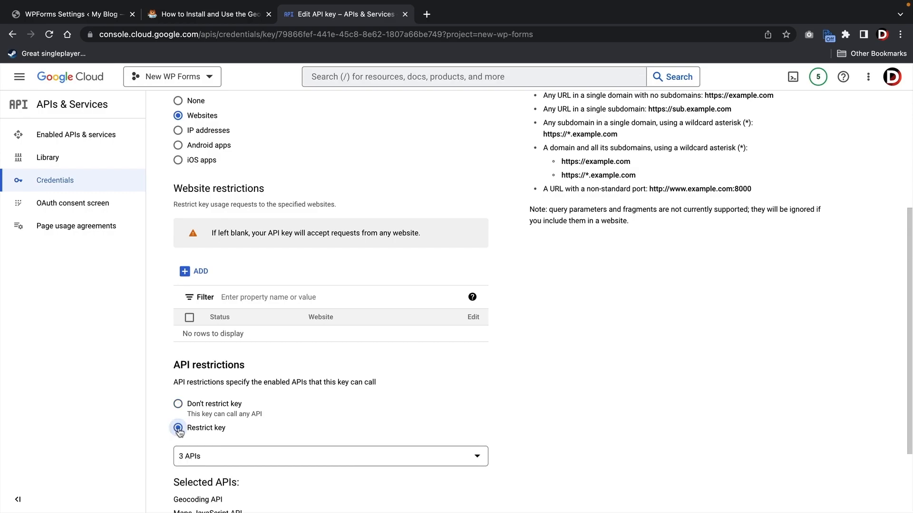
scroll(236, 416, down, 2)
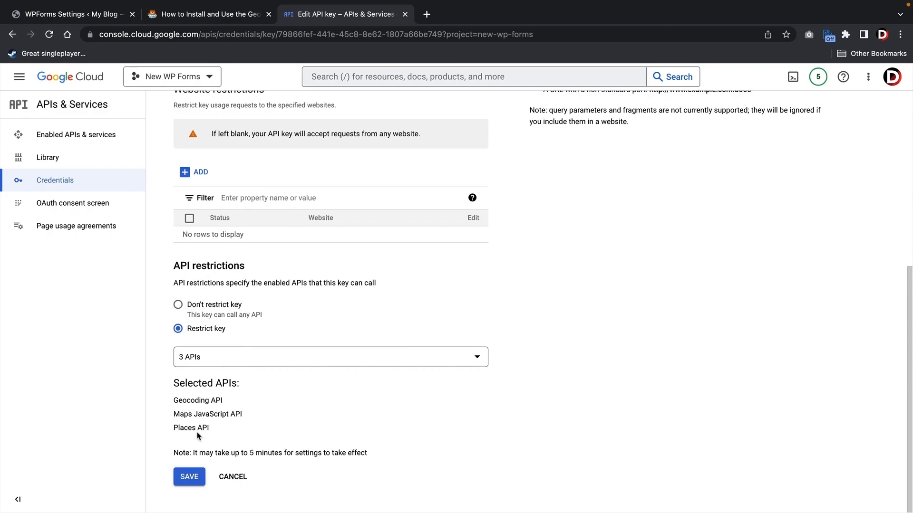
click(190, 478)
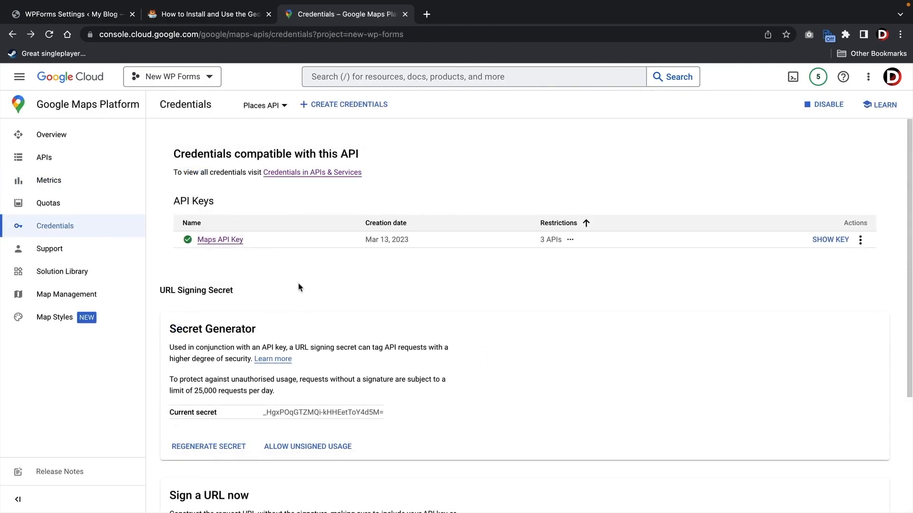
- Reveal the full Maps API Key and copy it to the clipboard
mouse_move(186, 242)
click(827, 241)
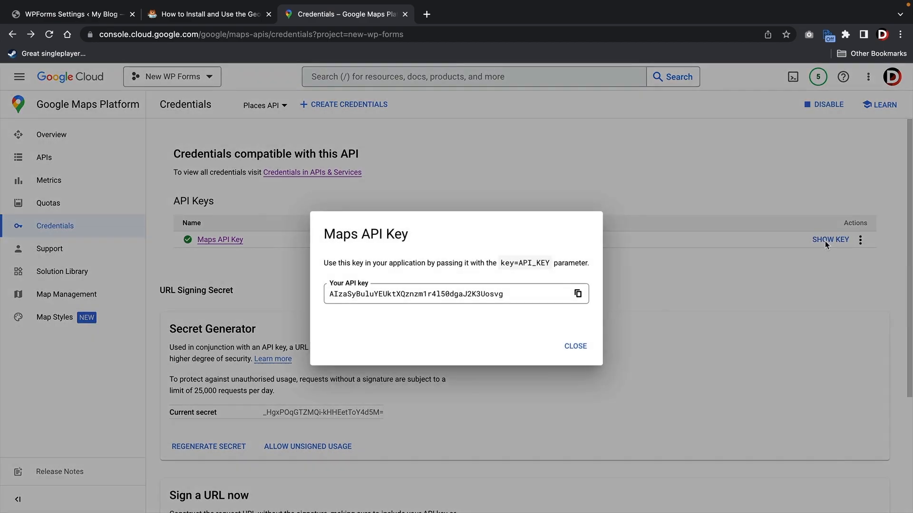
click(446, 301)
right_click(437, 292)
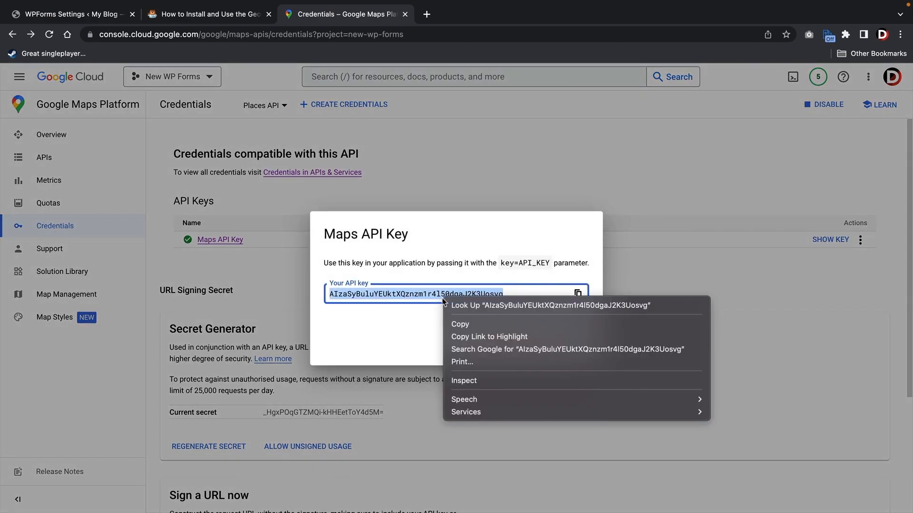
click(457, 326)
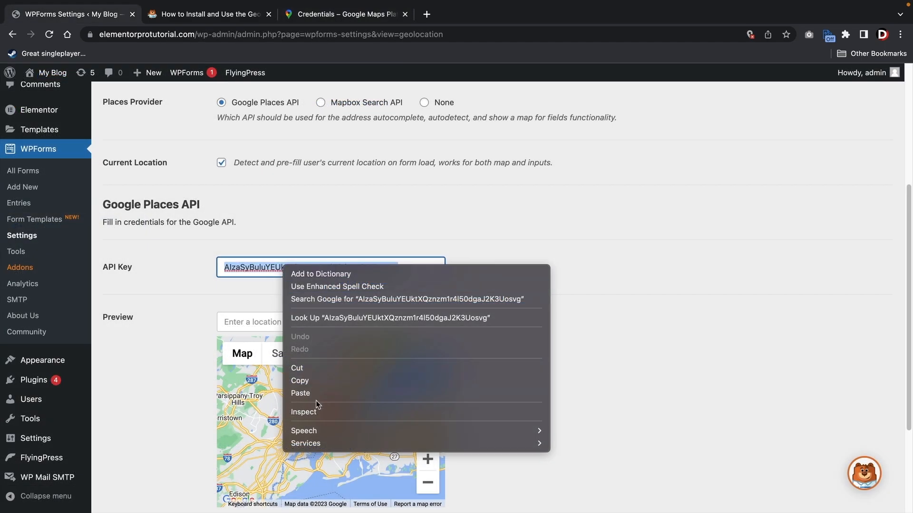
- Paste the copied key into the Google Places API Key field and save the Geolocation settings
click(324, 390)
click(466, 311)
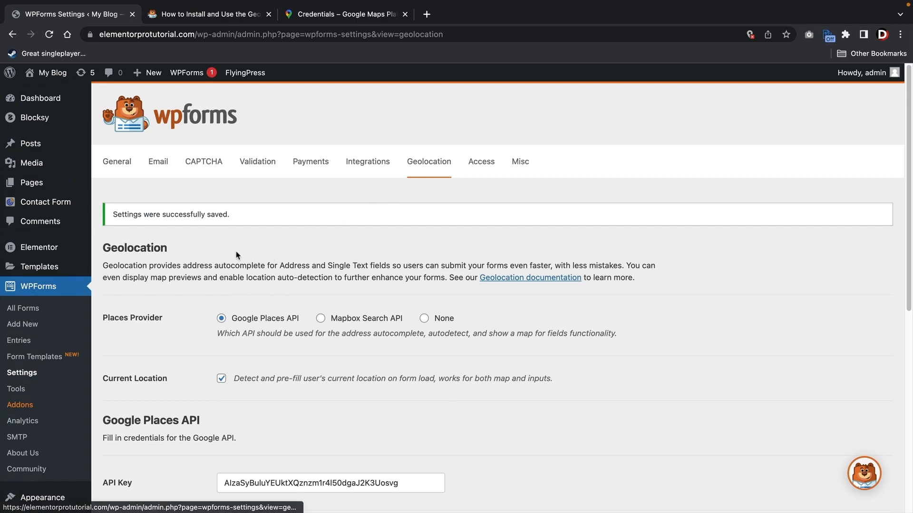
scroll(236, 255, down, 4)
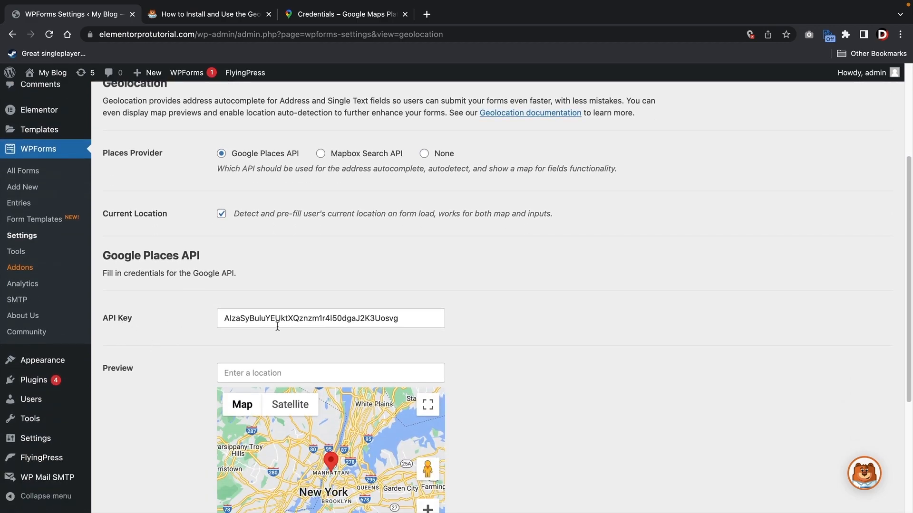
scroll(193, 348, down, 5)
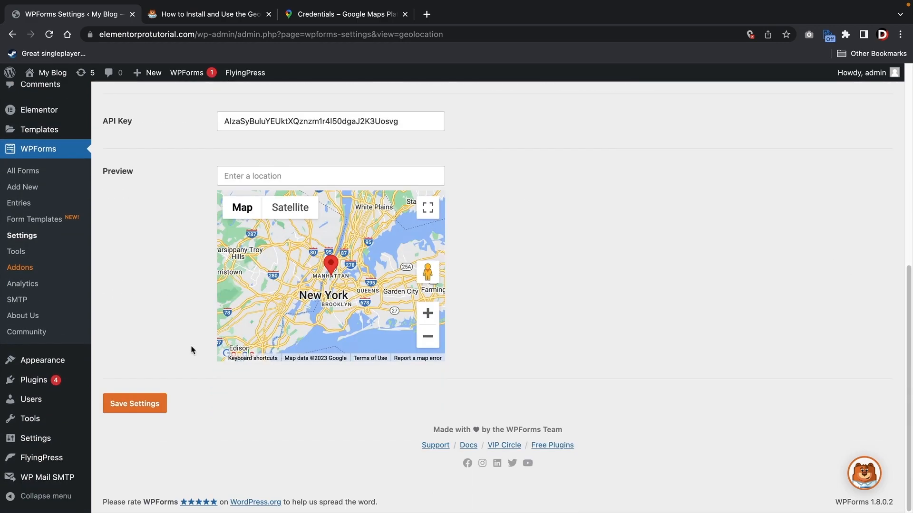
click(141, 404)
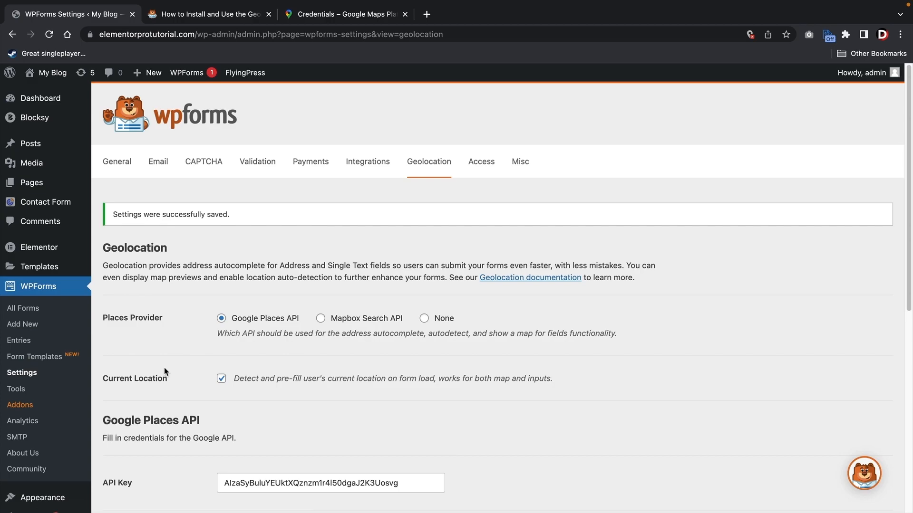
click(39, 312)
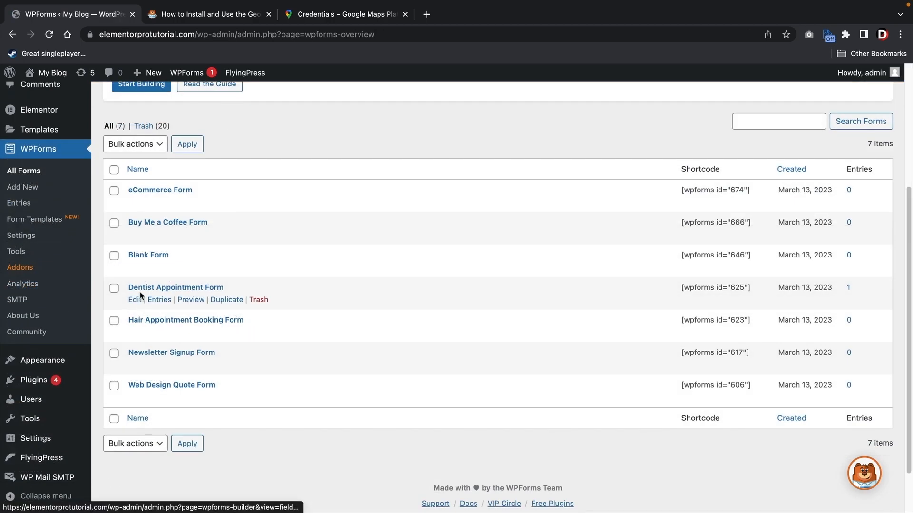
- In Dentist Appointment Form, keep Address Autocomplete on, turn Display Map off, and save
click(135, 300)
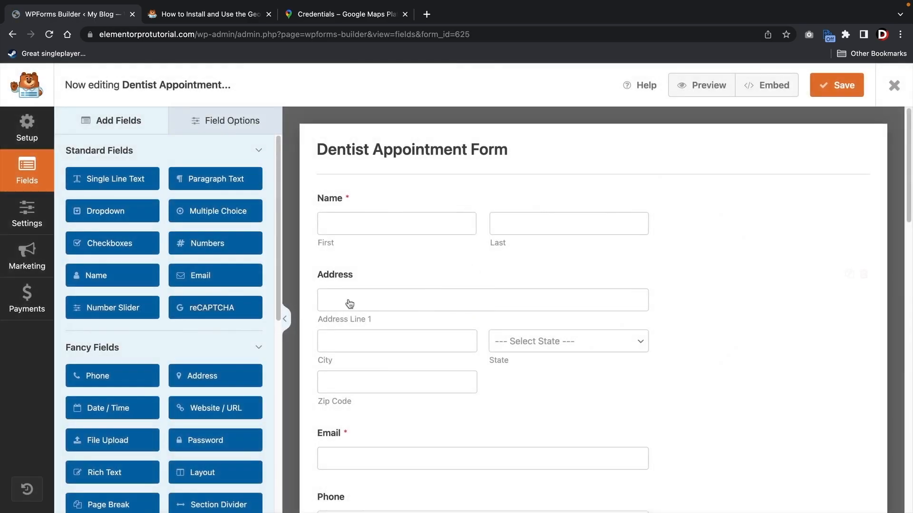
click(373, 285)
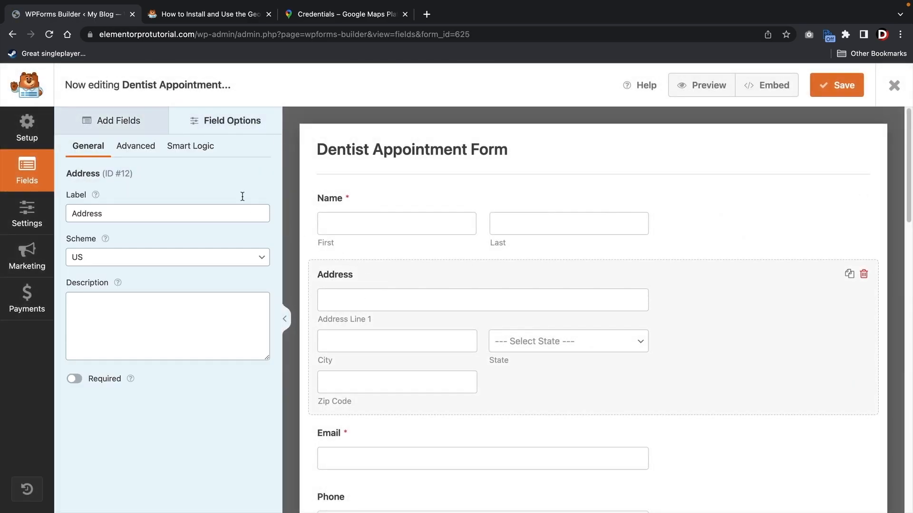
click(149, 146)
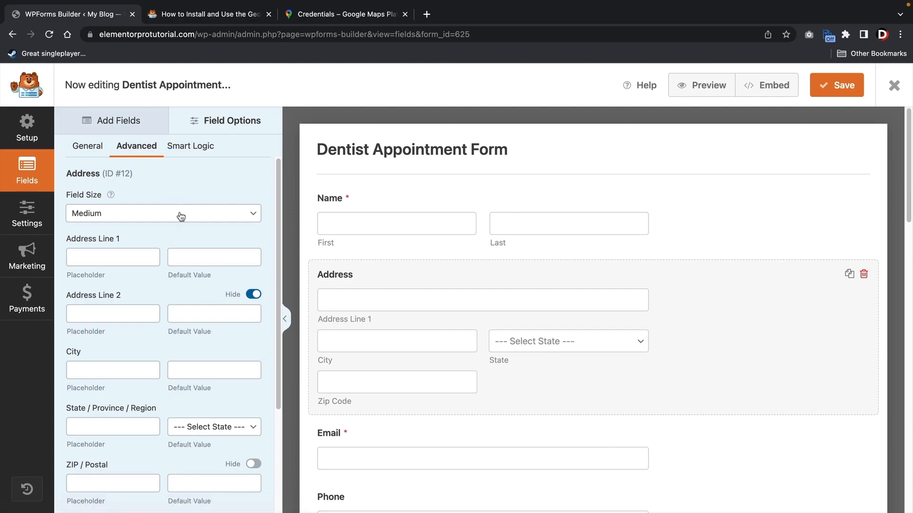
scroll(181, 216, down, 3)
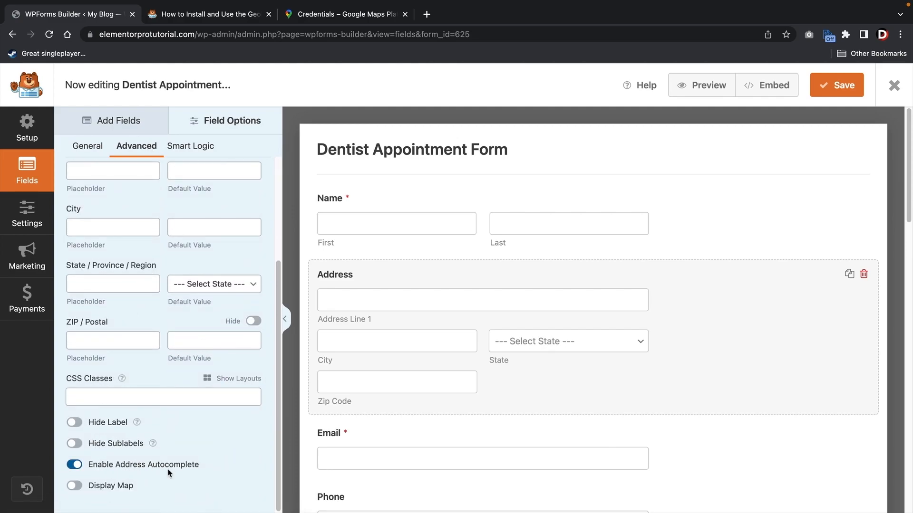
click(75, 487)
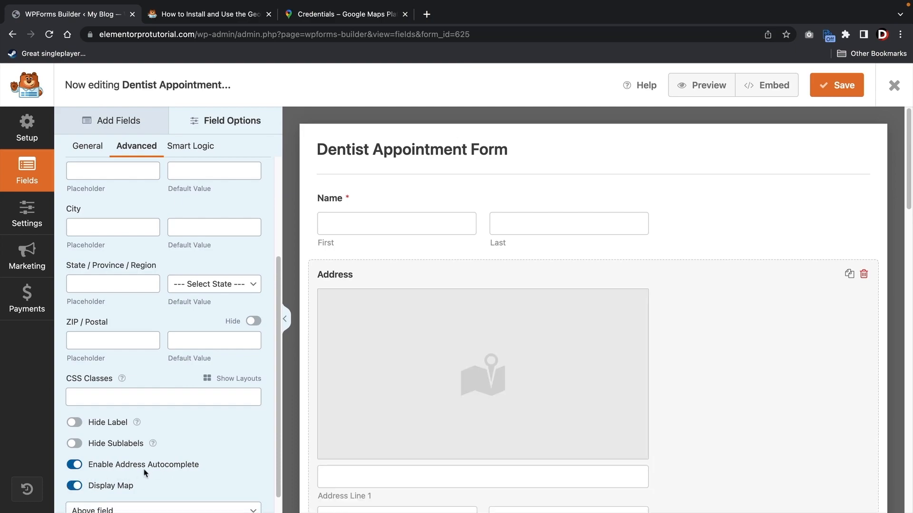
scroll(157, 468, down, 1)
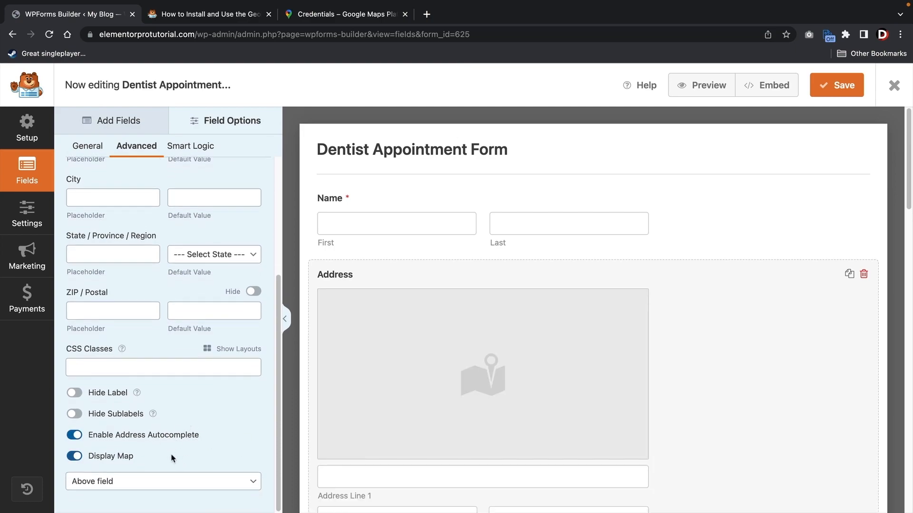
click(75, 457)
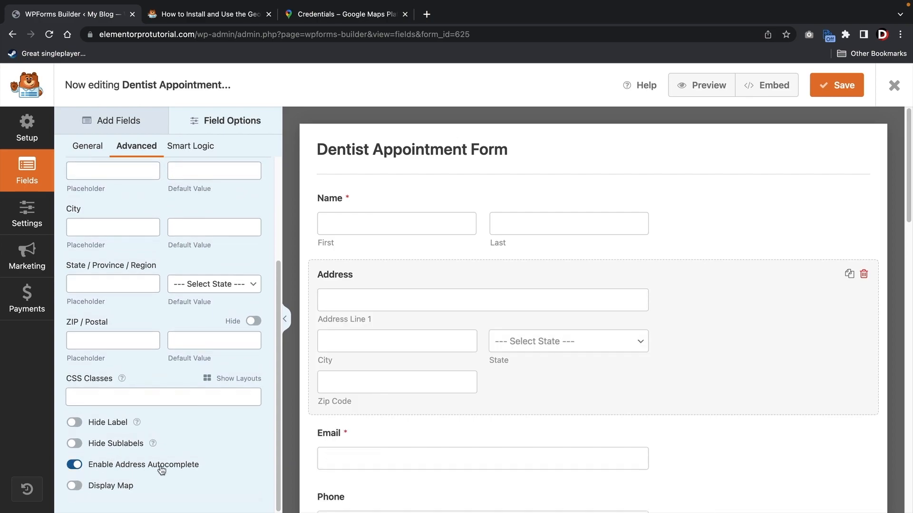
click(839, 86)
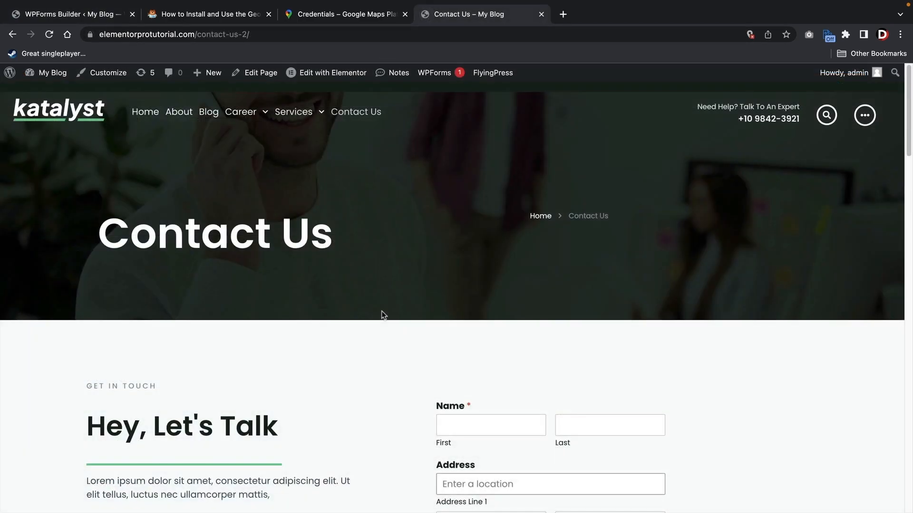
scroll(382, 314, down, 6)
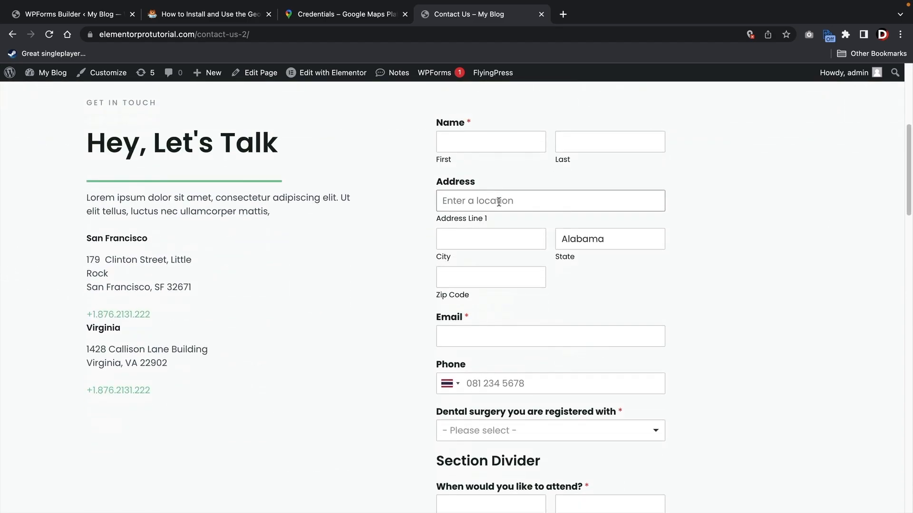
text(10448)
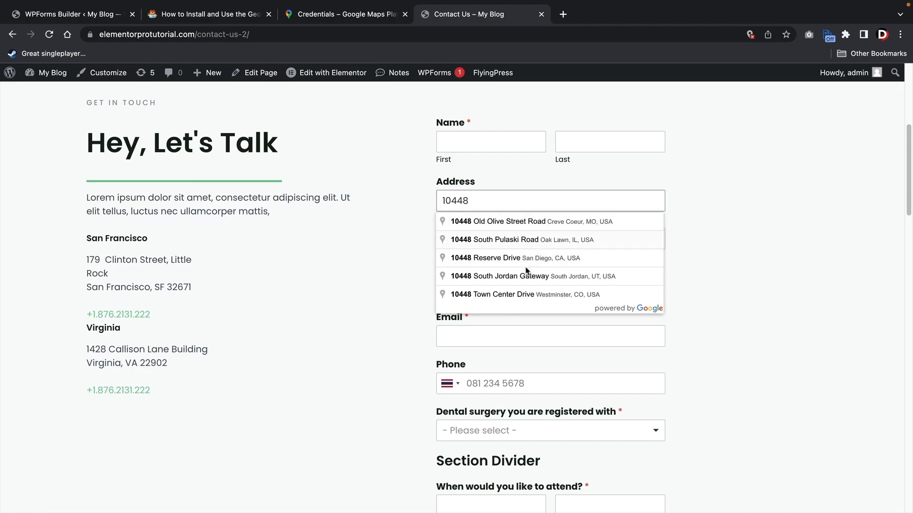
click(532, 241)
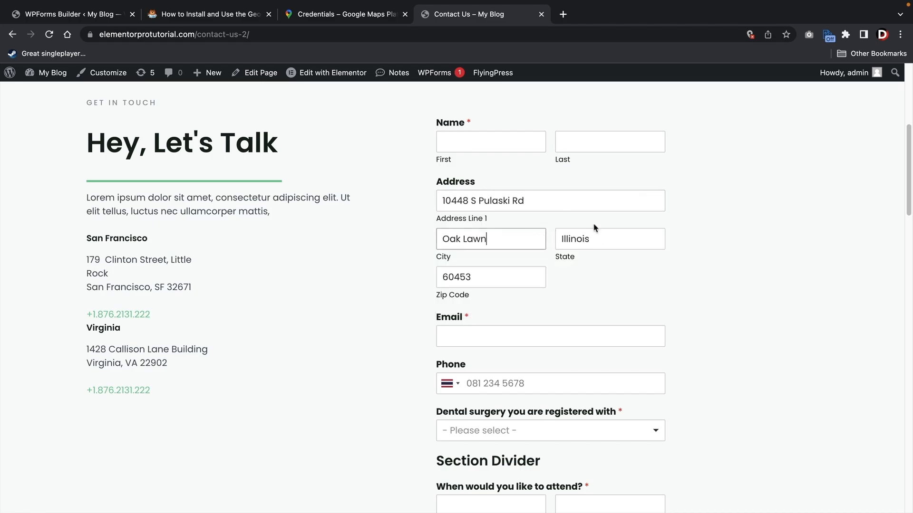